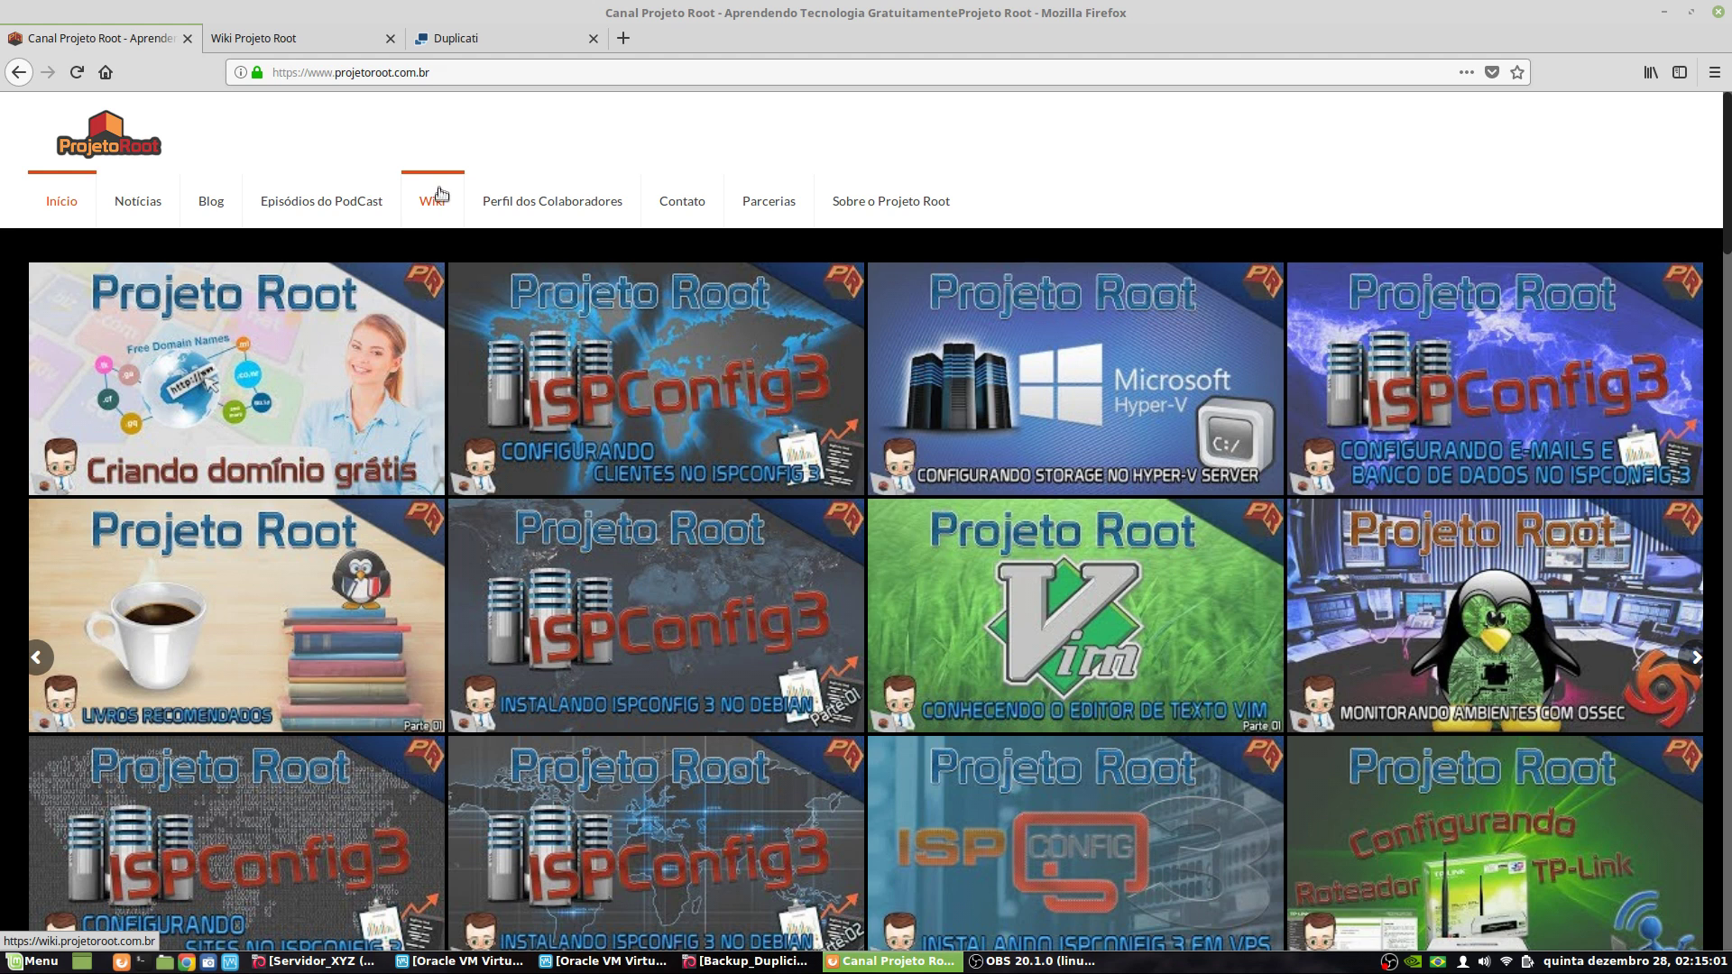
- Open Projeto Root Wiki from the site menu and go to its 'Todas as páginas' list
left_click(441, 194)
left_click(267, 38)
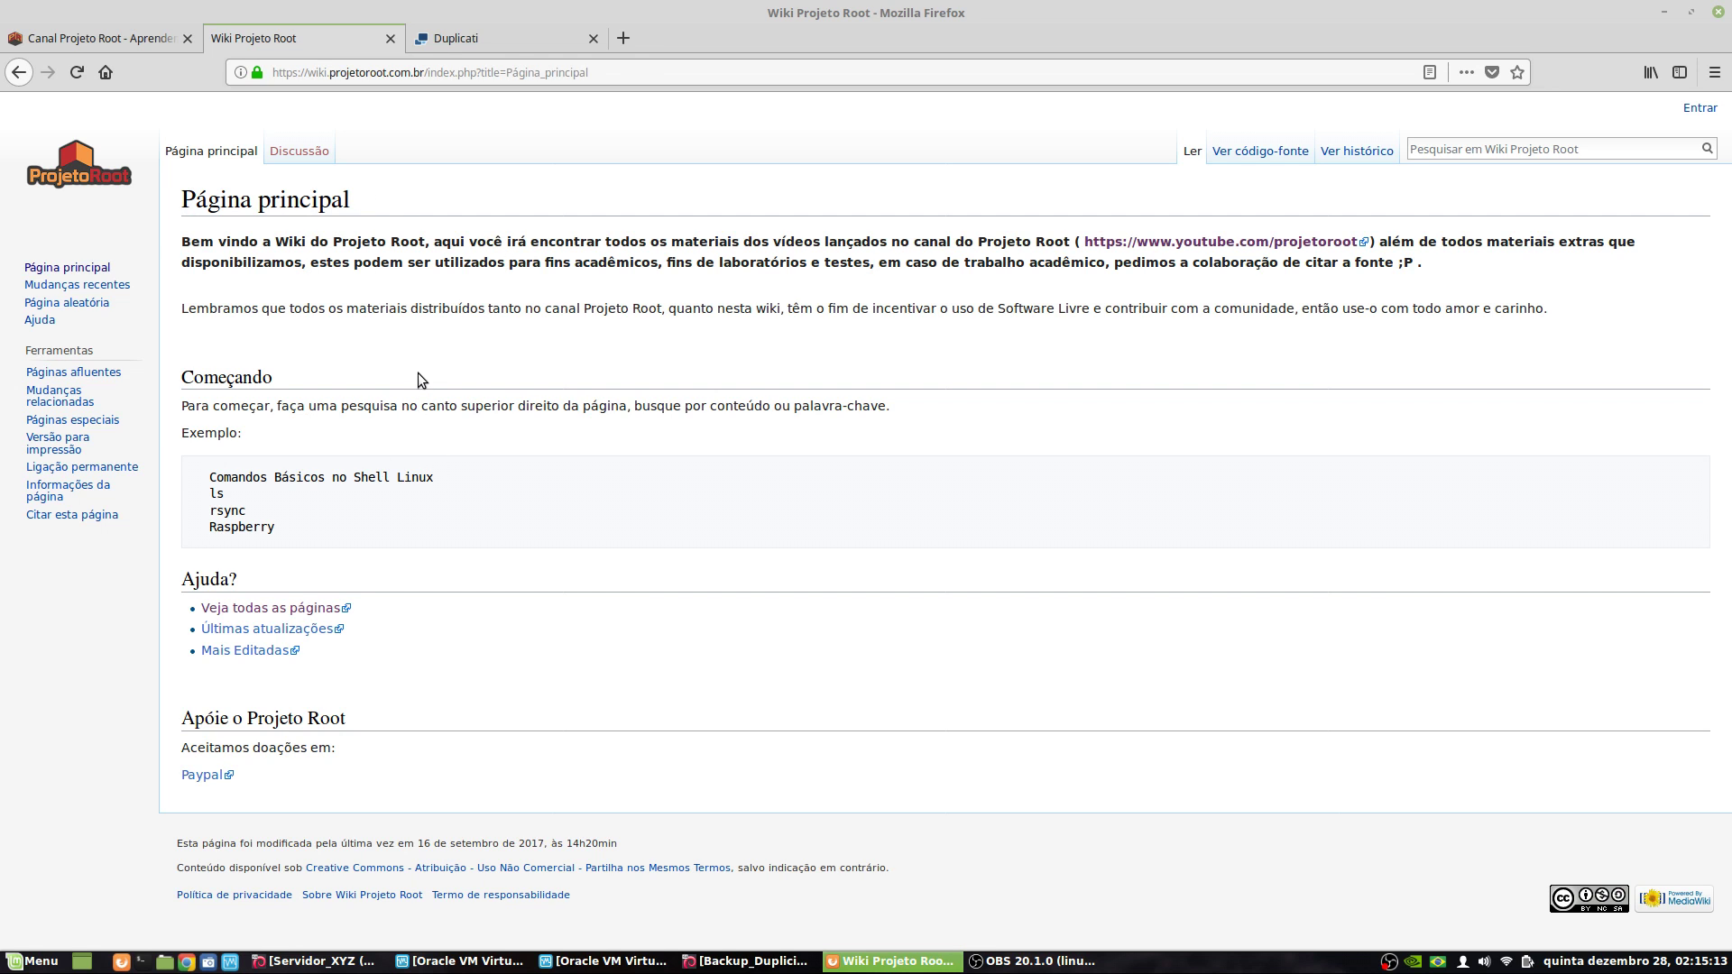
left_click(305, 606)
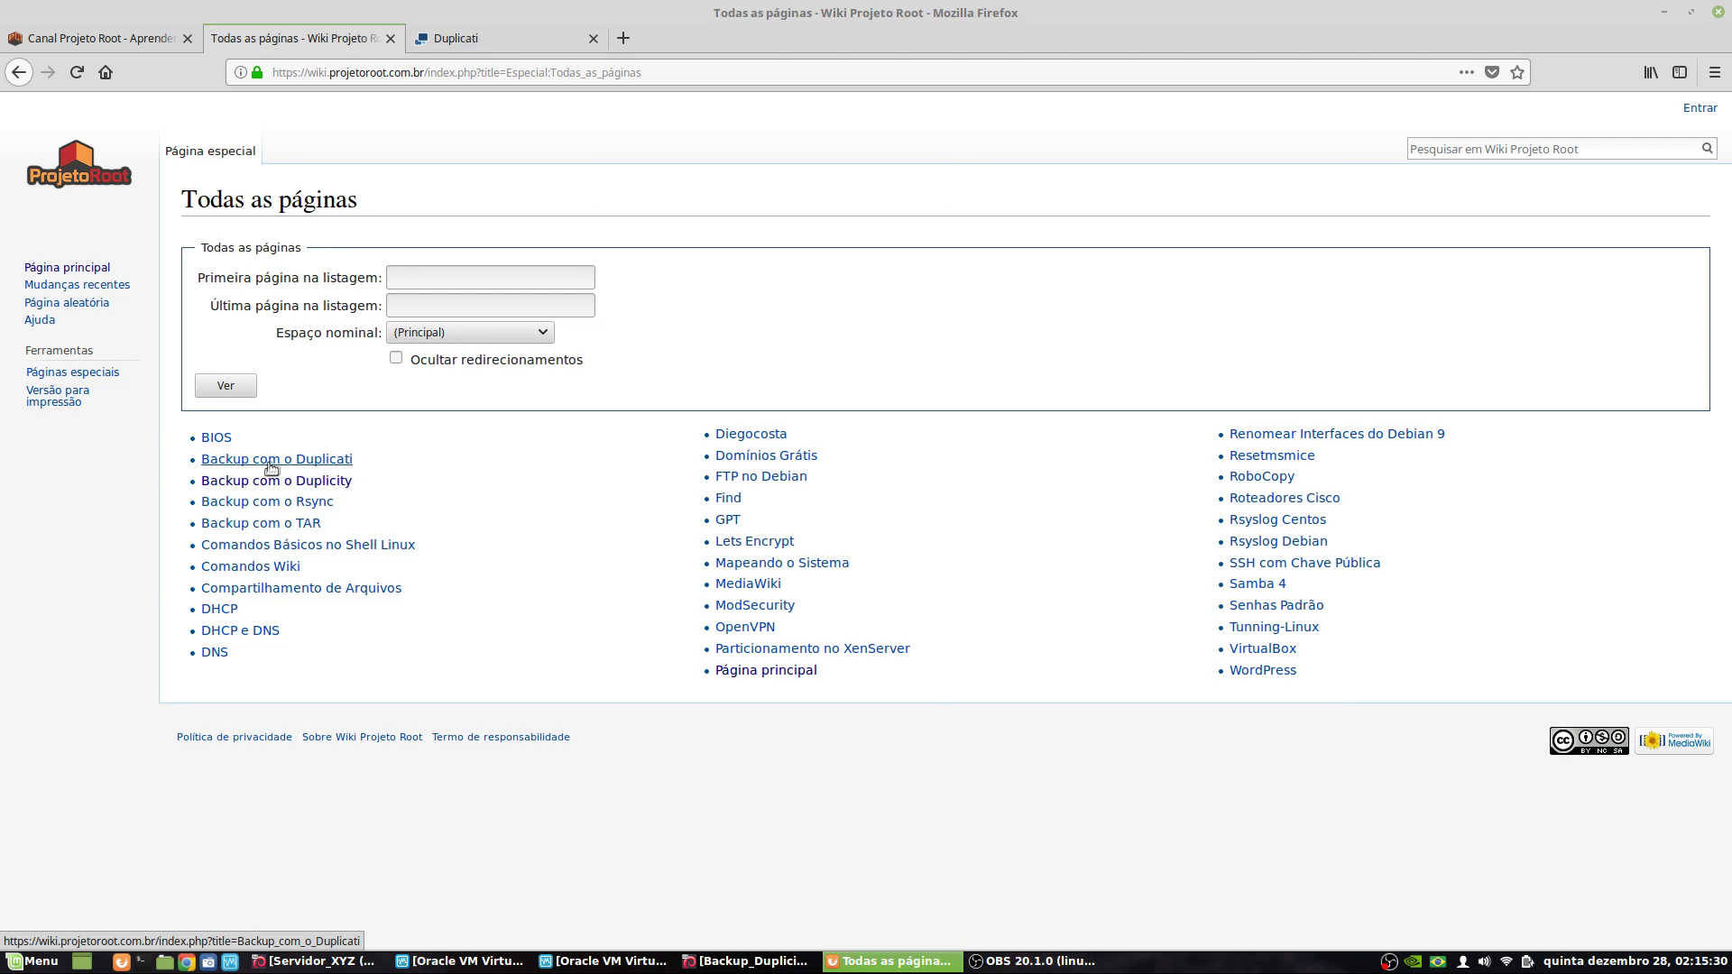
left_click_drag(269, 468, 287, 465)
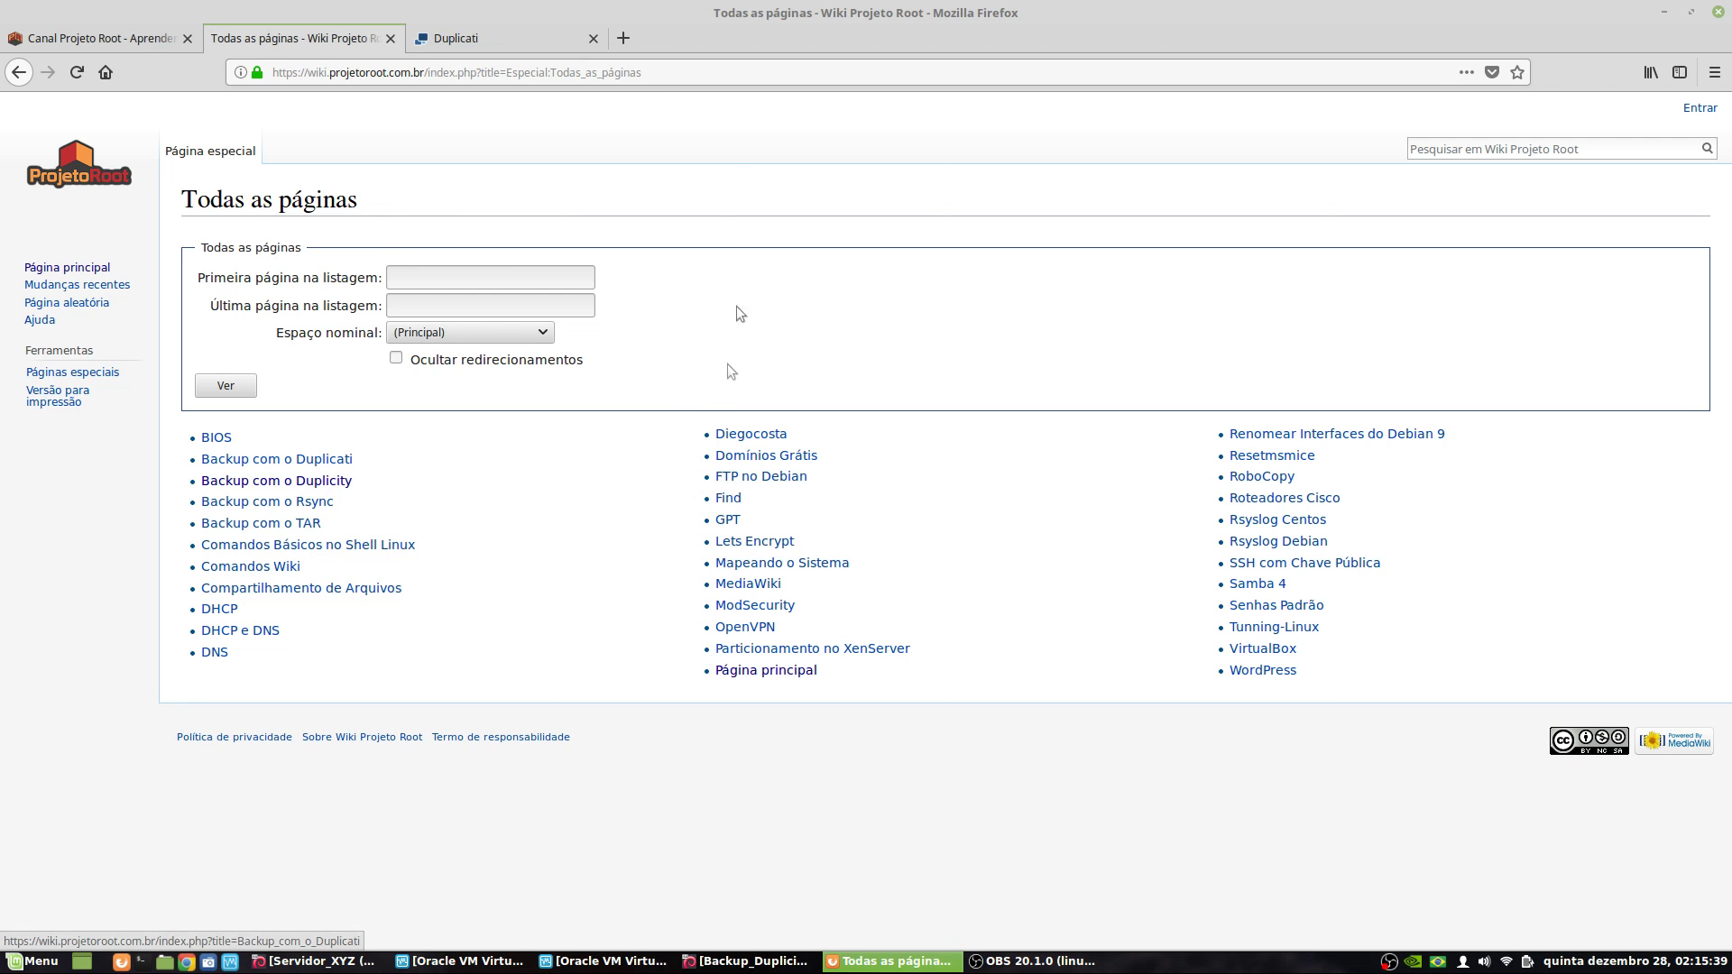
- Scroll the duplicati.com home page and highlight 'Mono' and 'NET' in the Free software paragraph
left_click(490, 41)
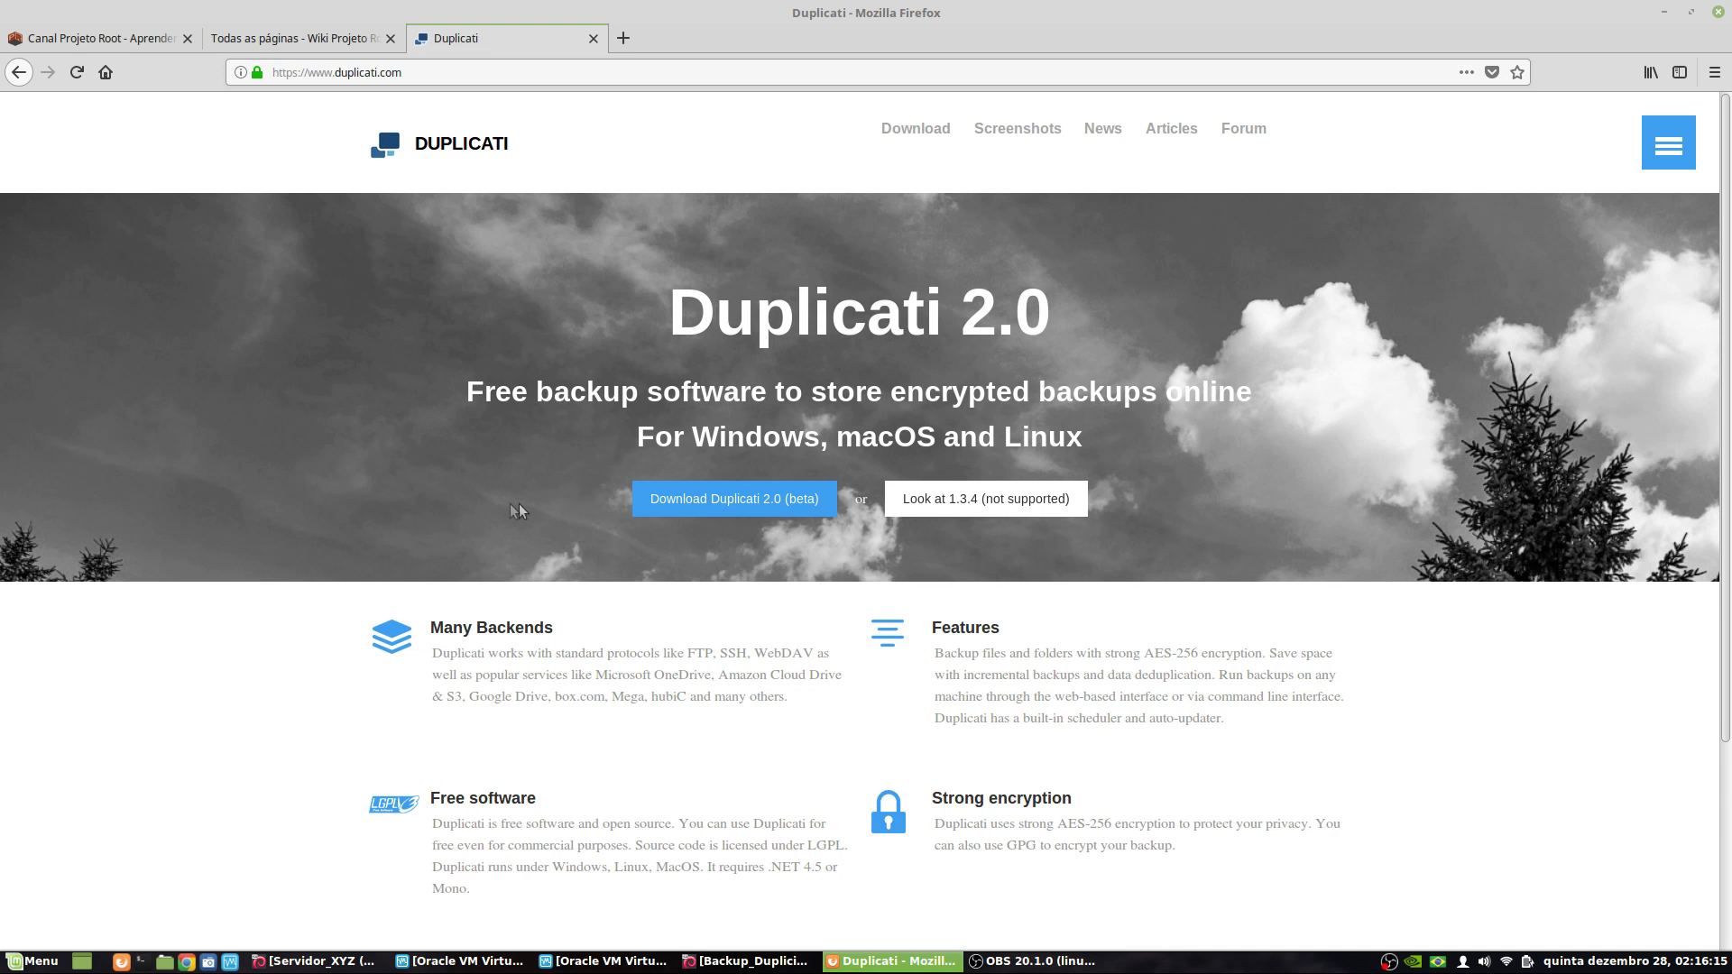
scroll(350, 439, "down", 1)
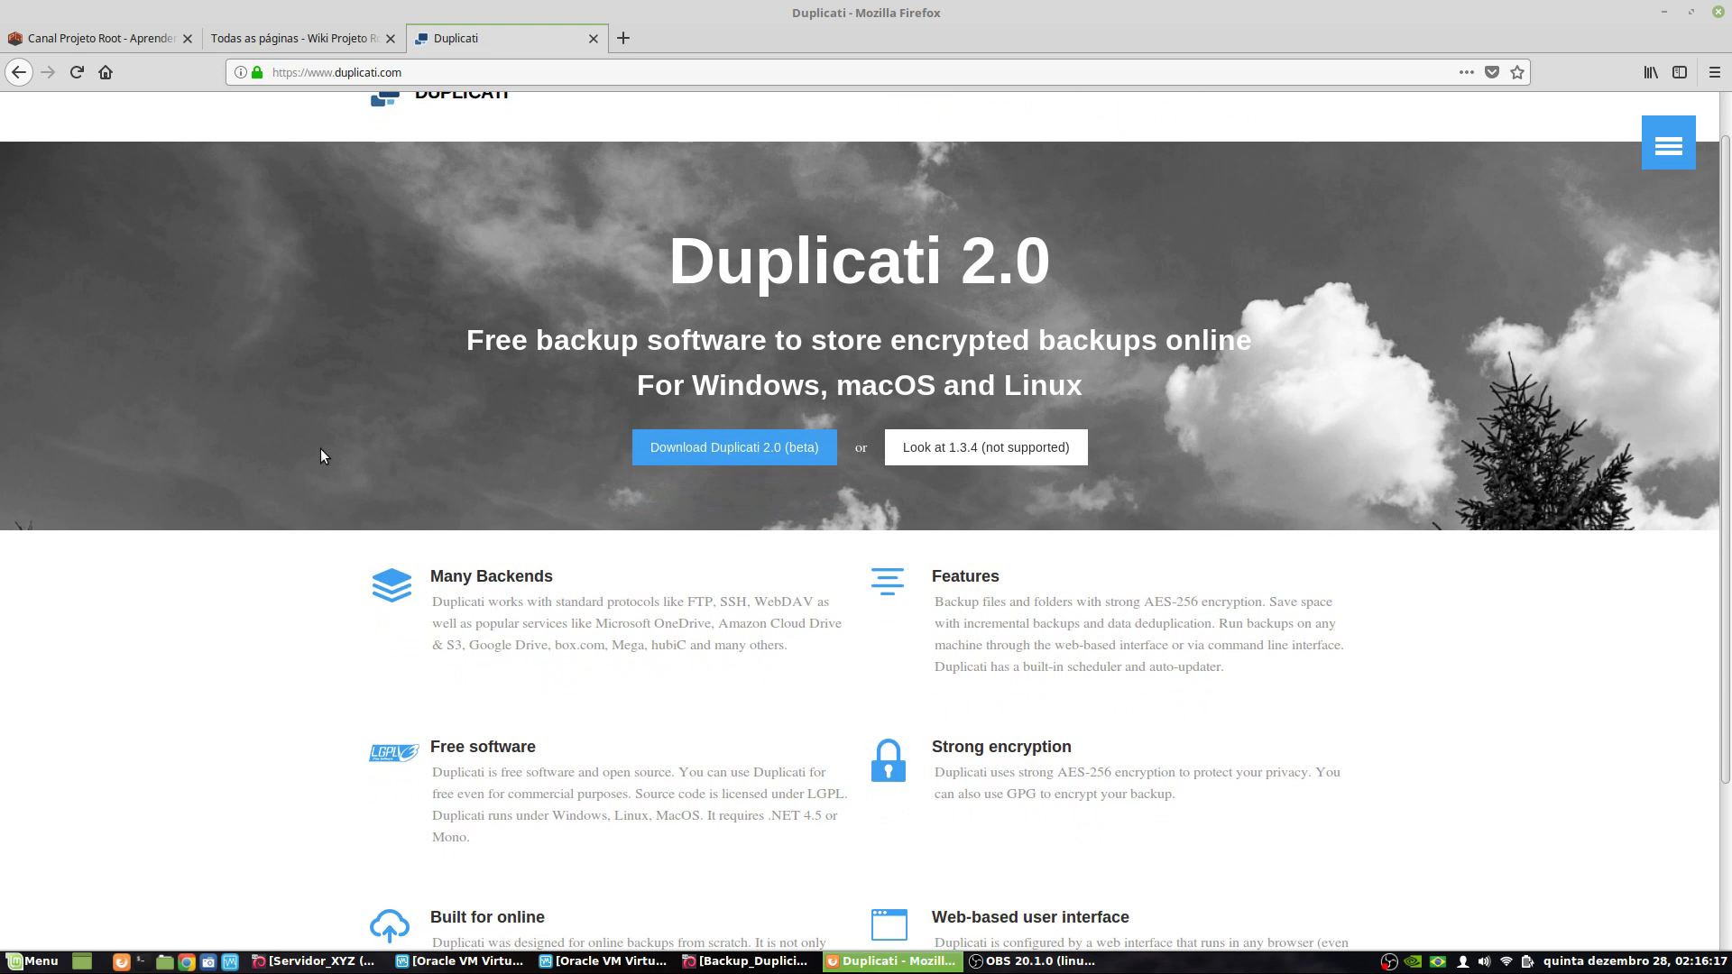
scroll(321, 449, "down", 2)
scroll(521, 339, "up", 2)
scroll(659, 542, "down", 3)
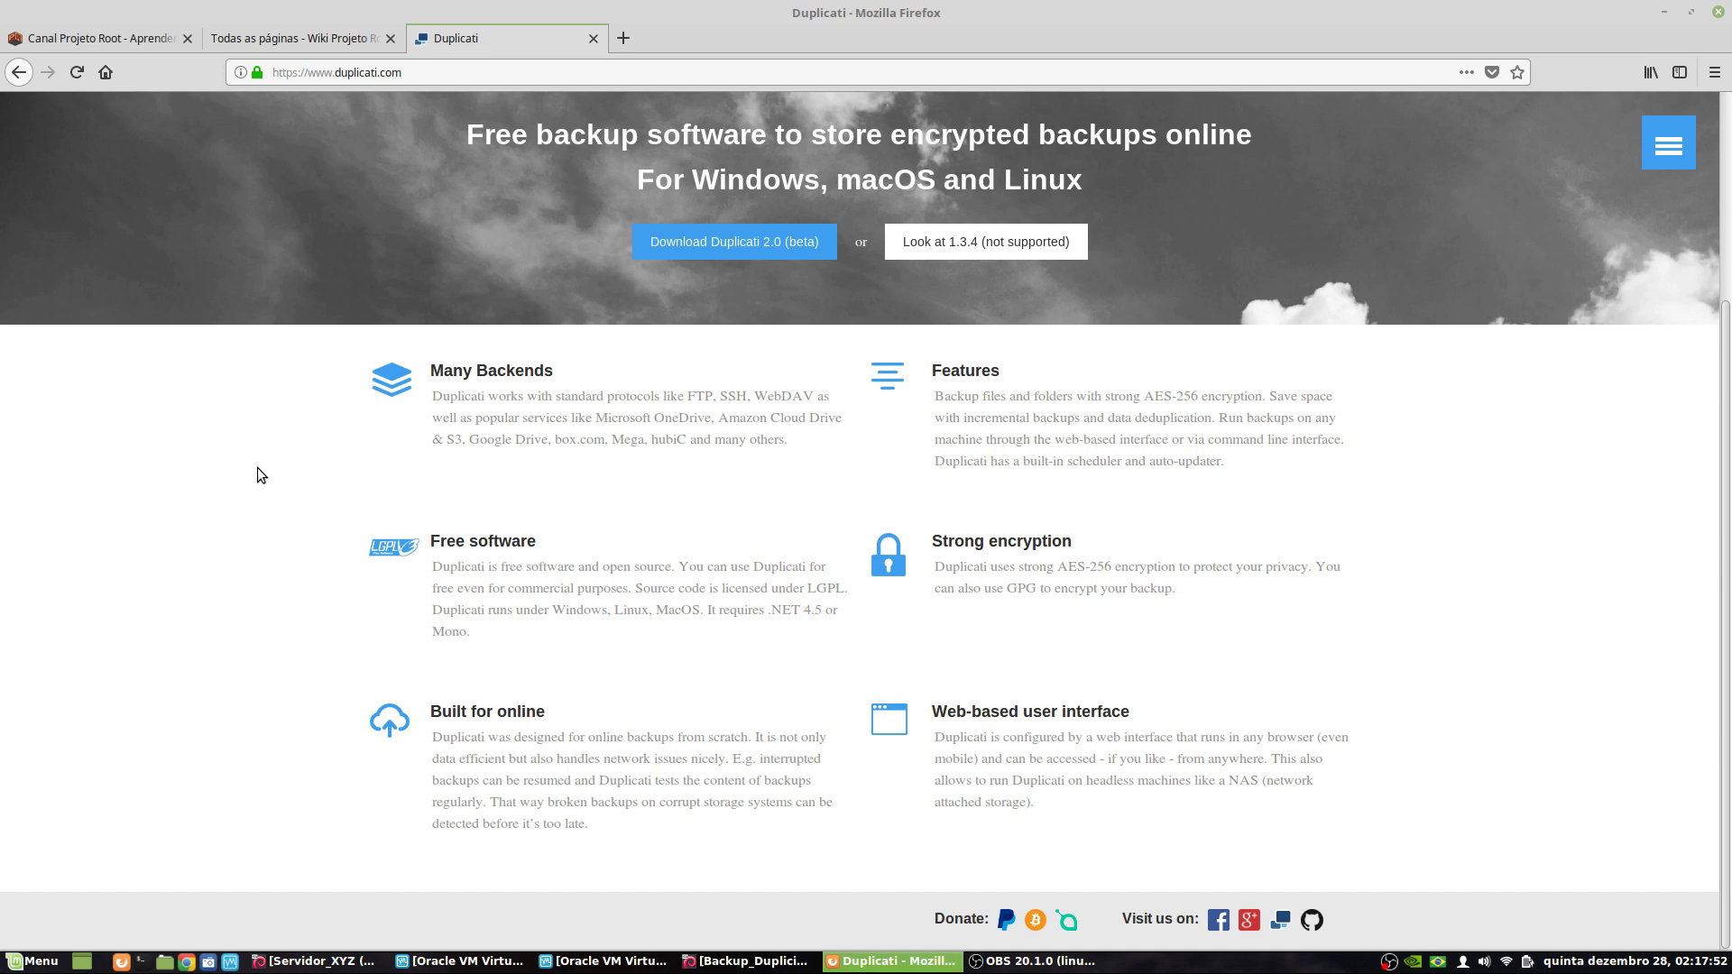
double_click(448, 631)
double_click(782, 615)
- Clear the highlight and close the Xed window with the Duplicati installation notes
left_click(687, 640)
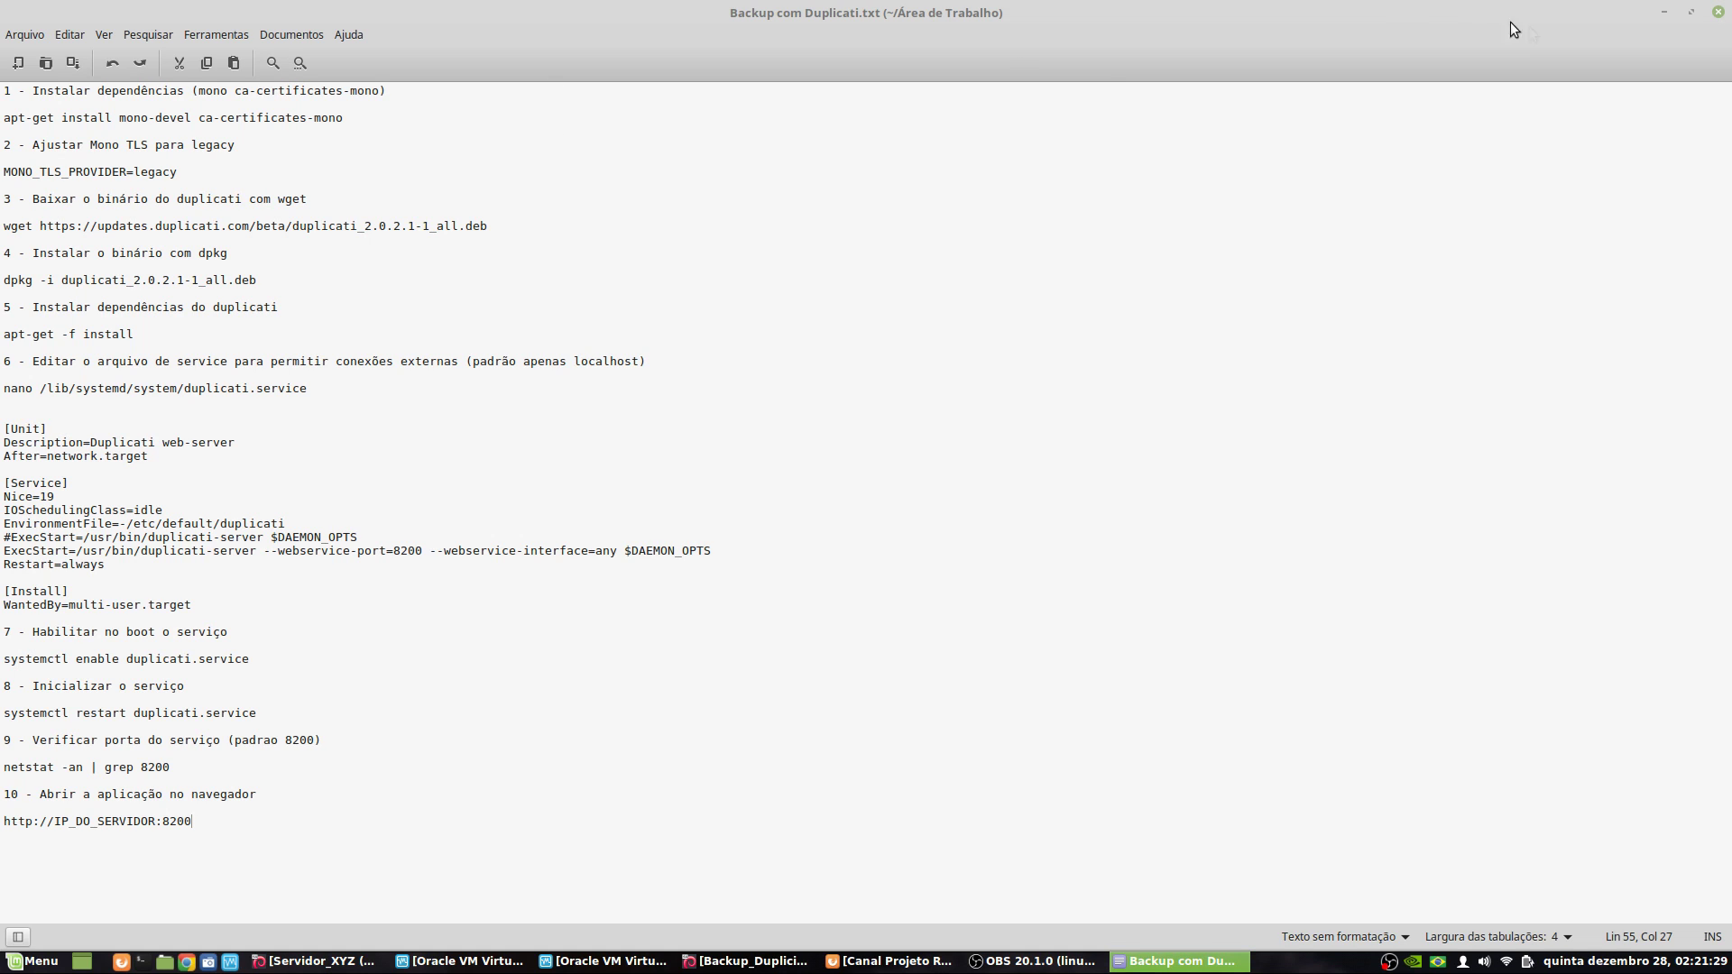
left_click(1718, 13)
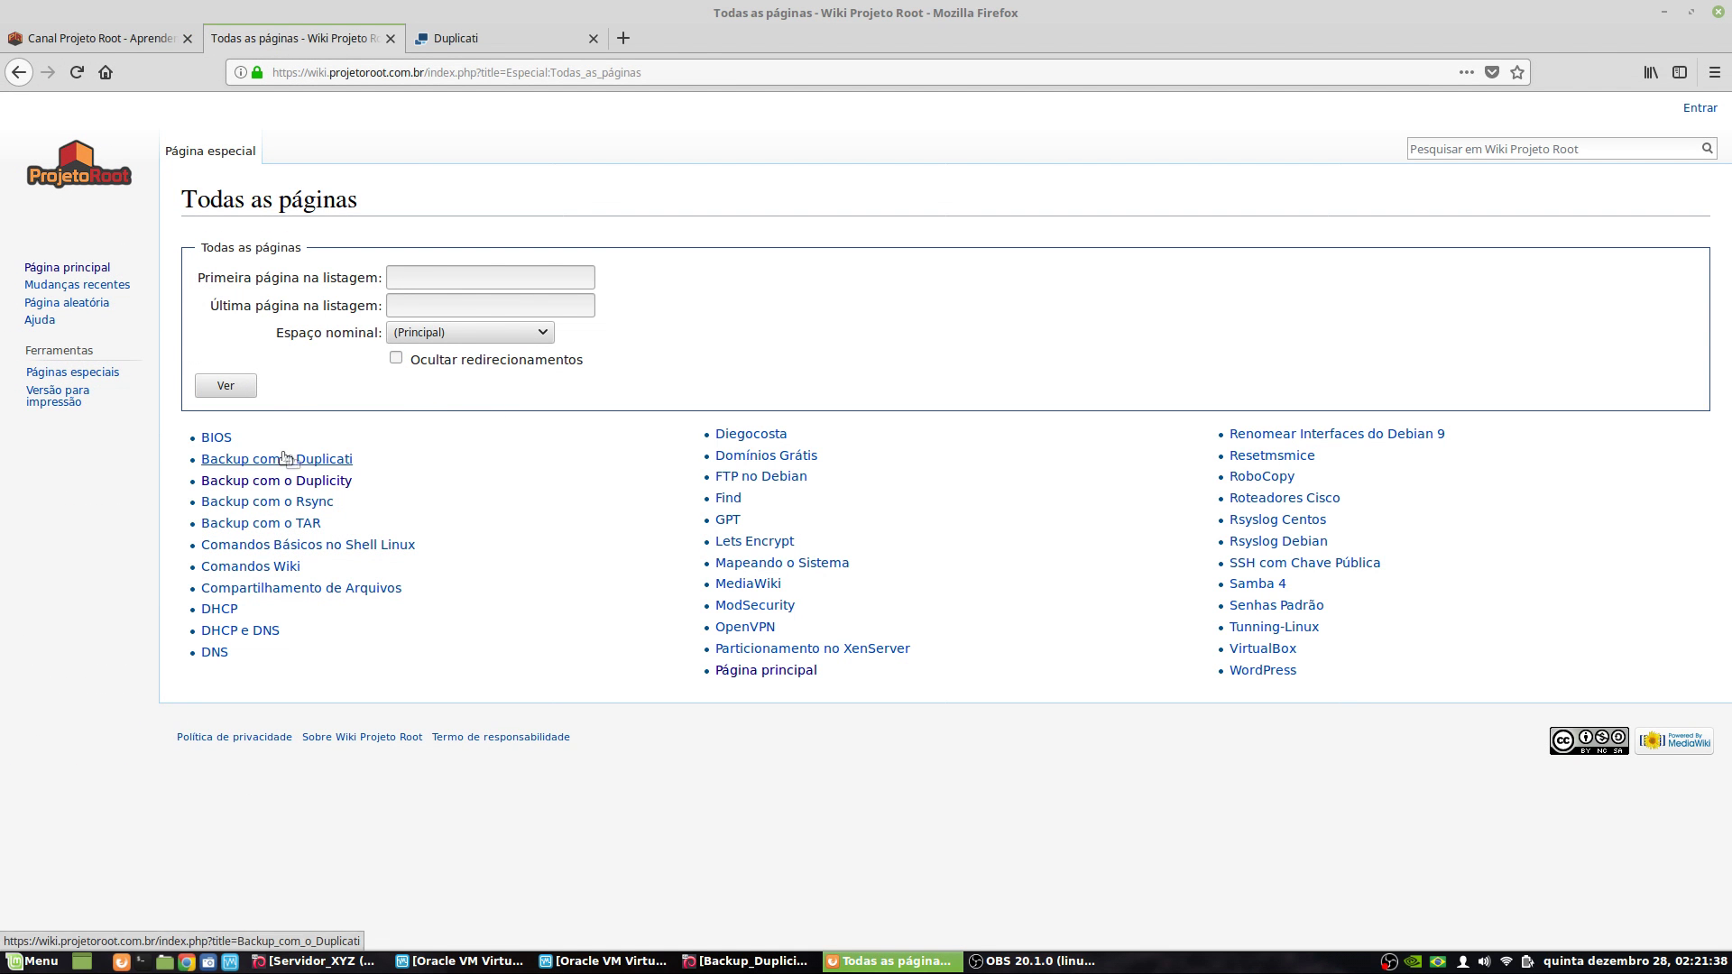
- Open the 'Backup com o Duplicati' article and scroll down to its numbered Instalação commands
left_click(227, 460)
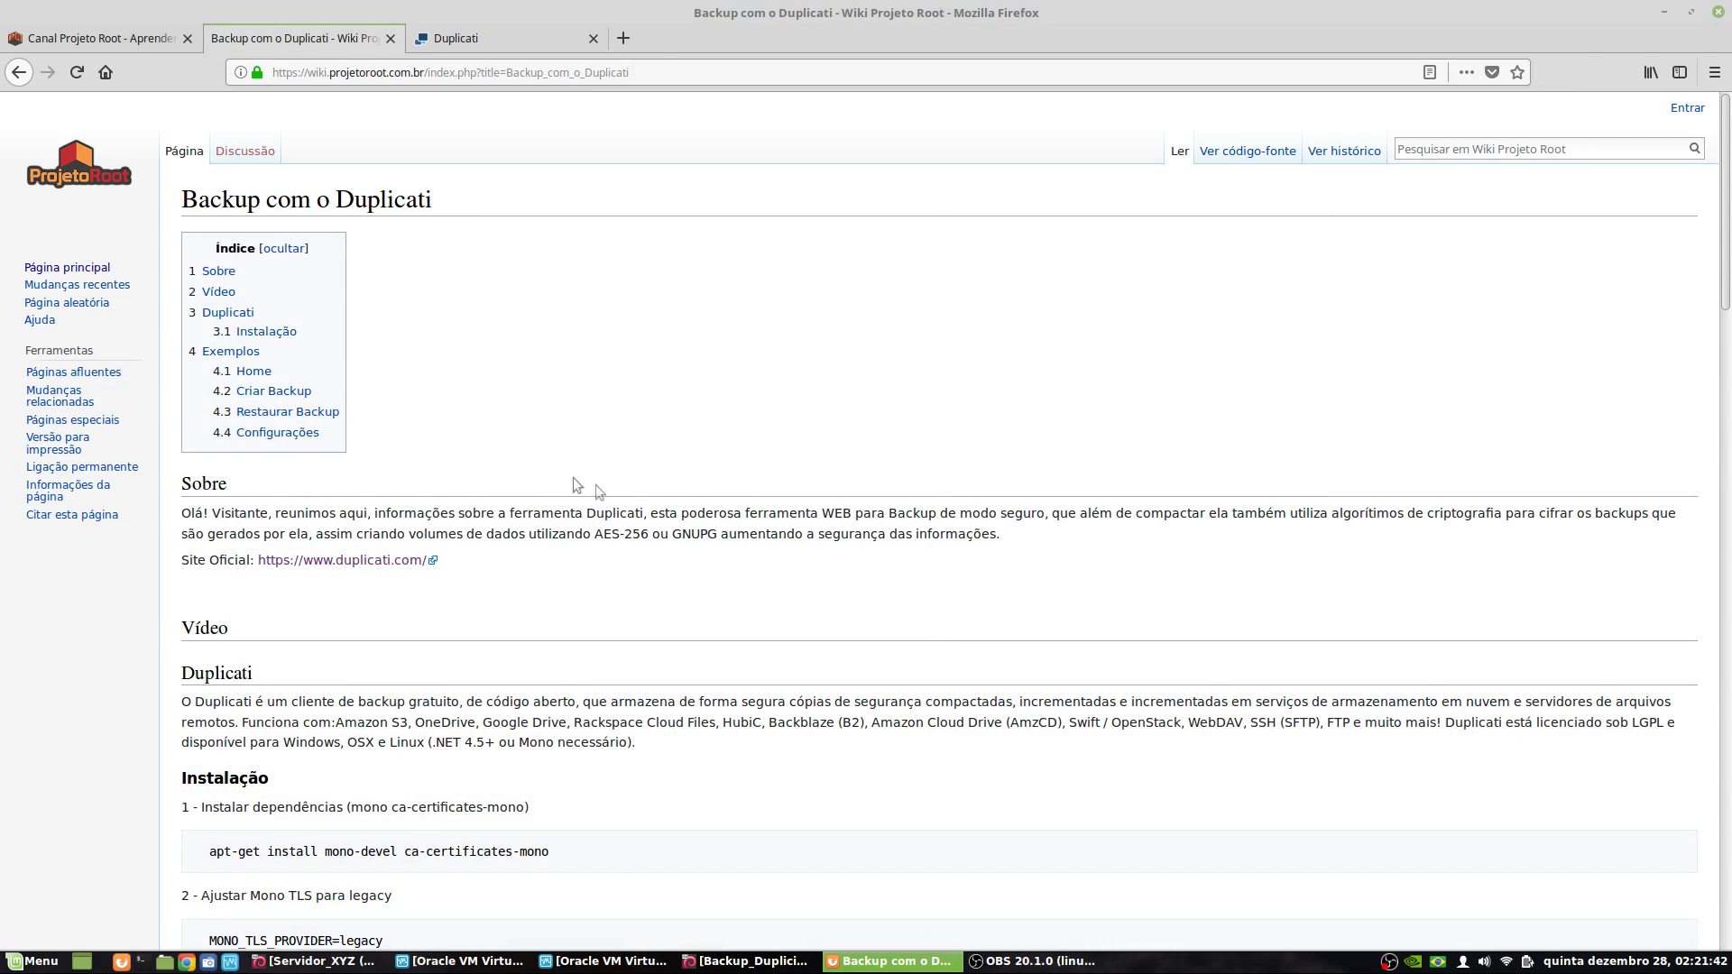
scroll(768, 613, "down", 5)
scroll(769, 613, "up", 5)
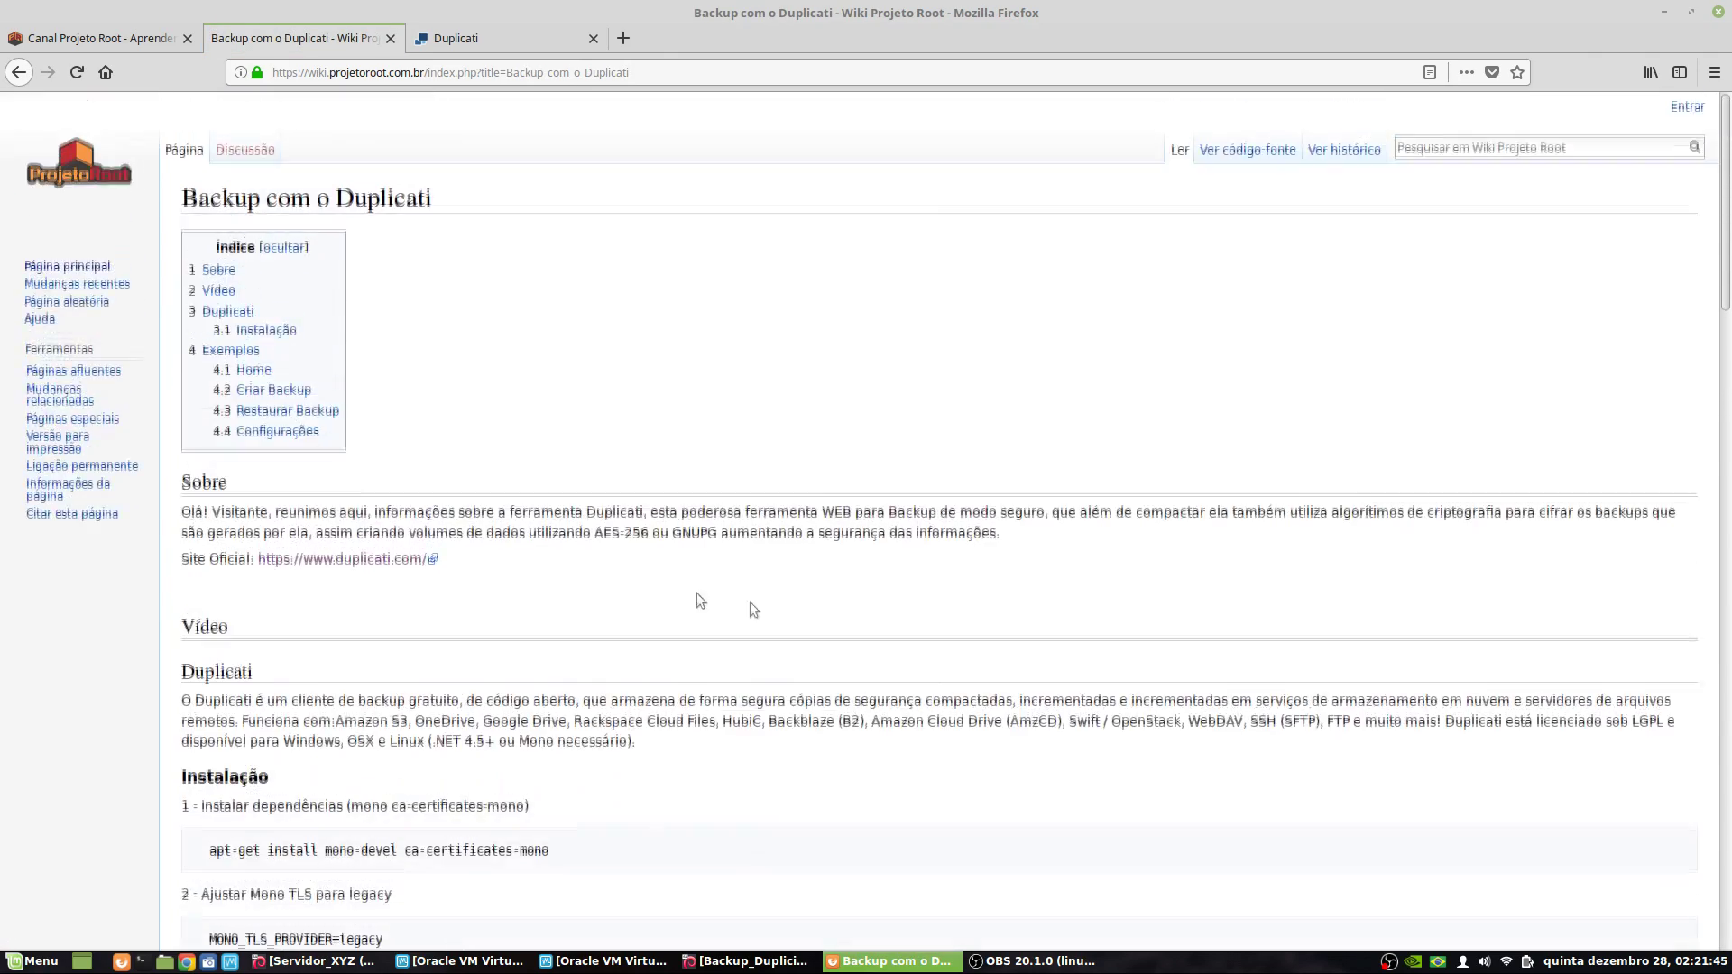
scroll(341, 499, "down", 2)
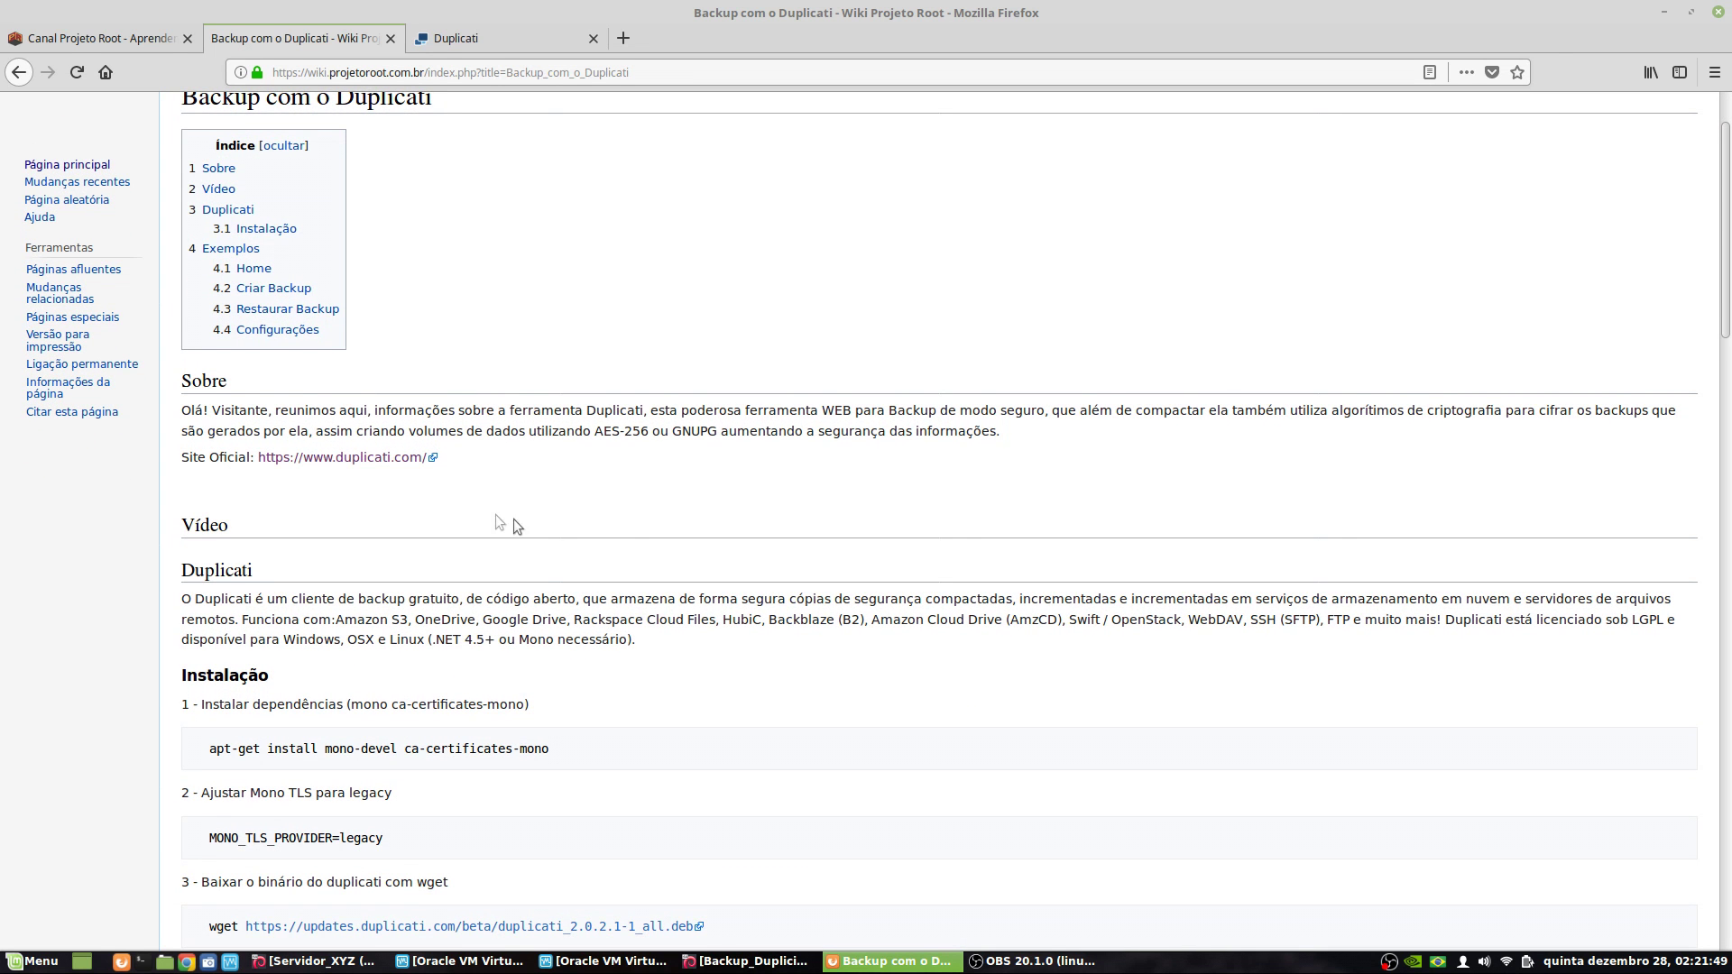
scroll(910, 710, "down", 4)
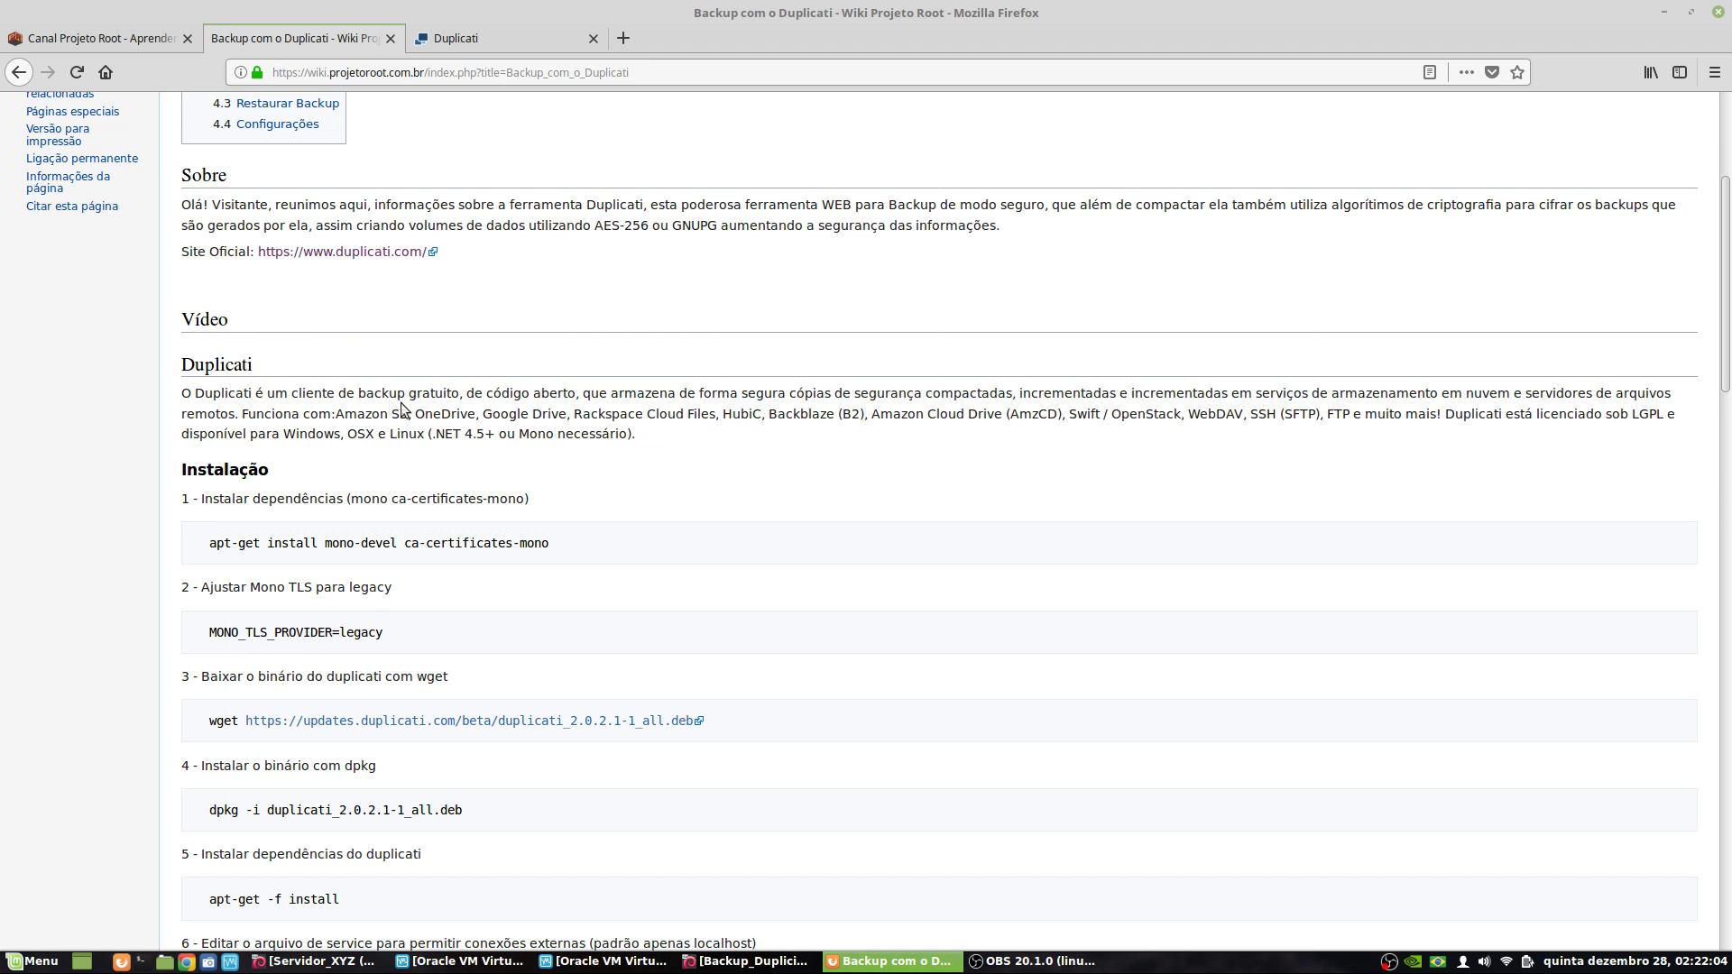
scroll(850, 554, "down", 3)
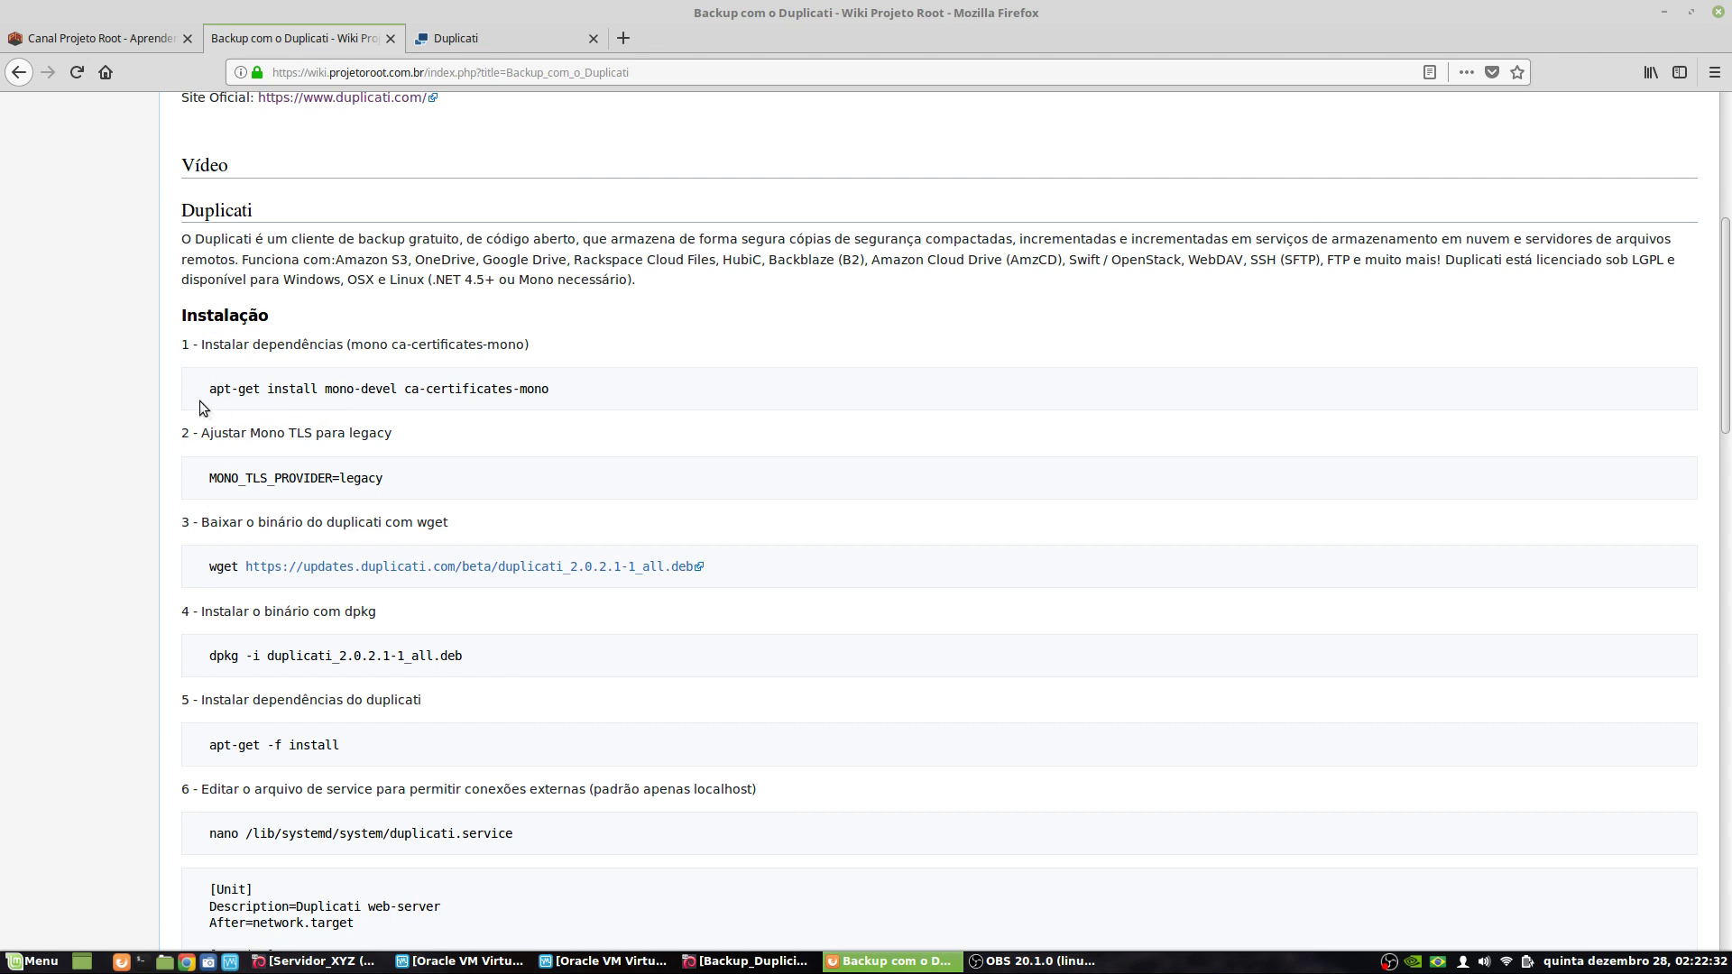
- Highlight apt-get, mono-devel and the whole first install command line on the wiki page
left_click_drag(202, 389, 261, 389)
left_click_drag(326, 388, 559, 393)
left_click(414, 388)
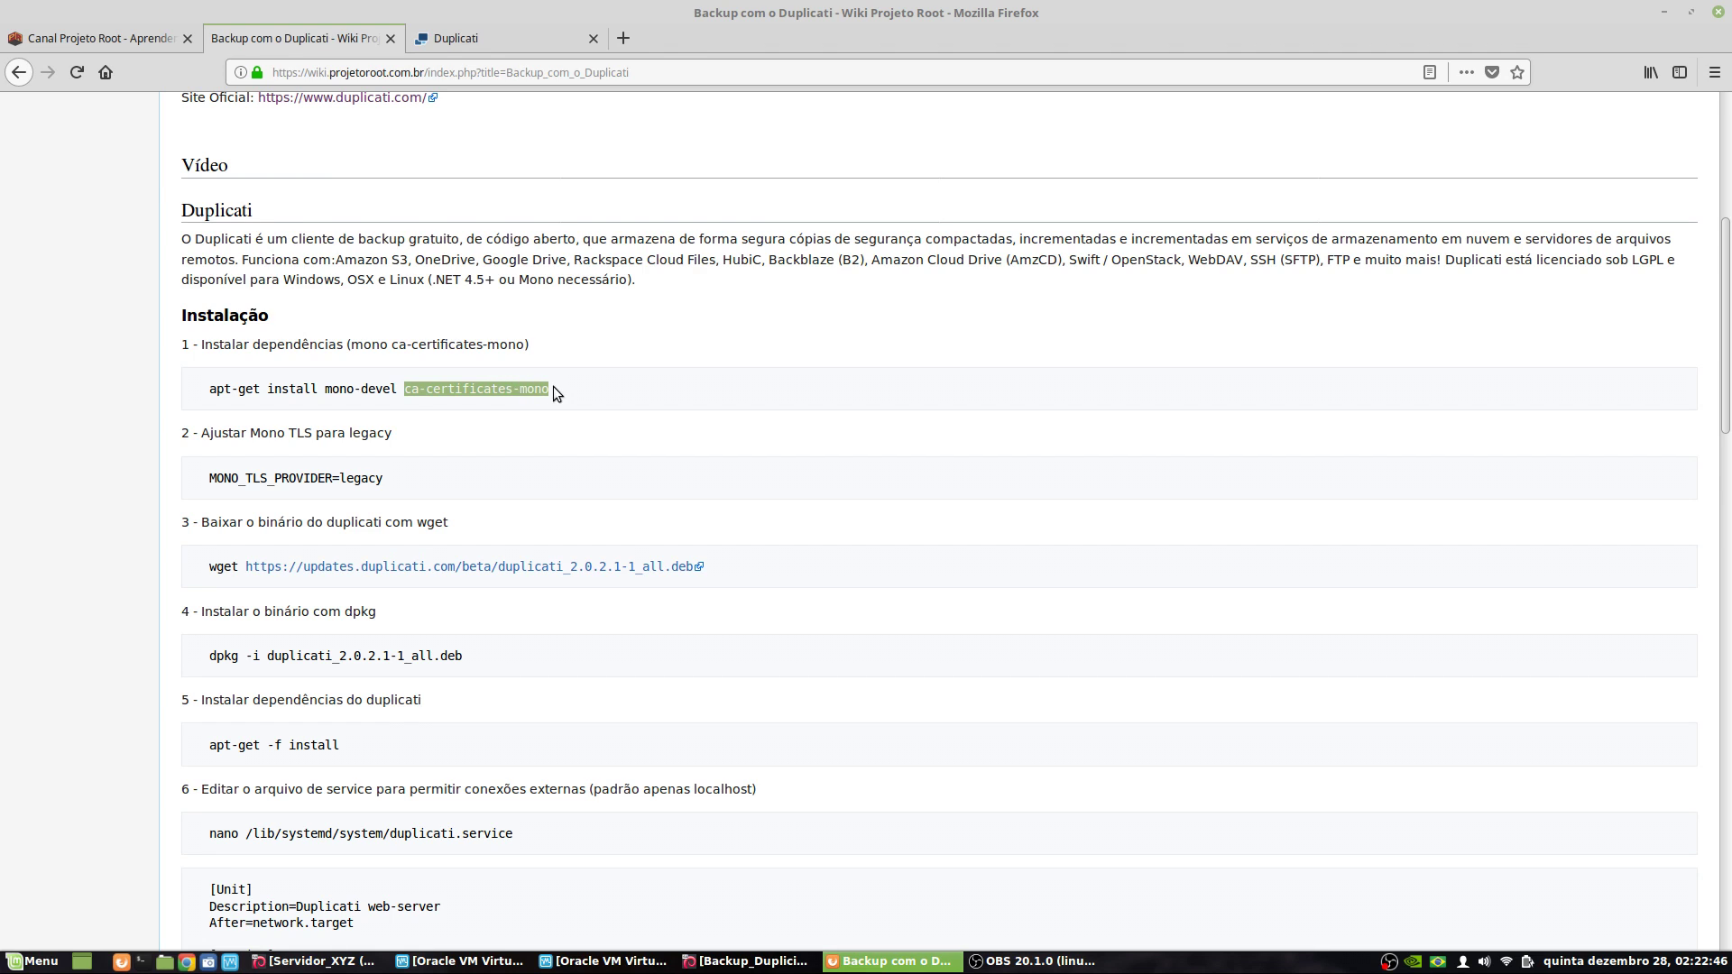
left_click(374, 390)
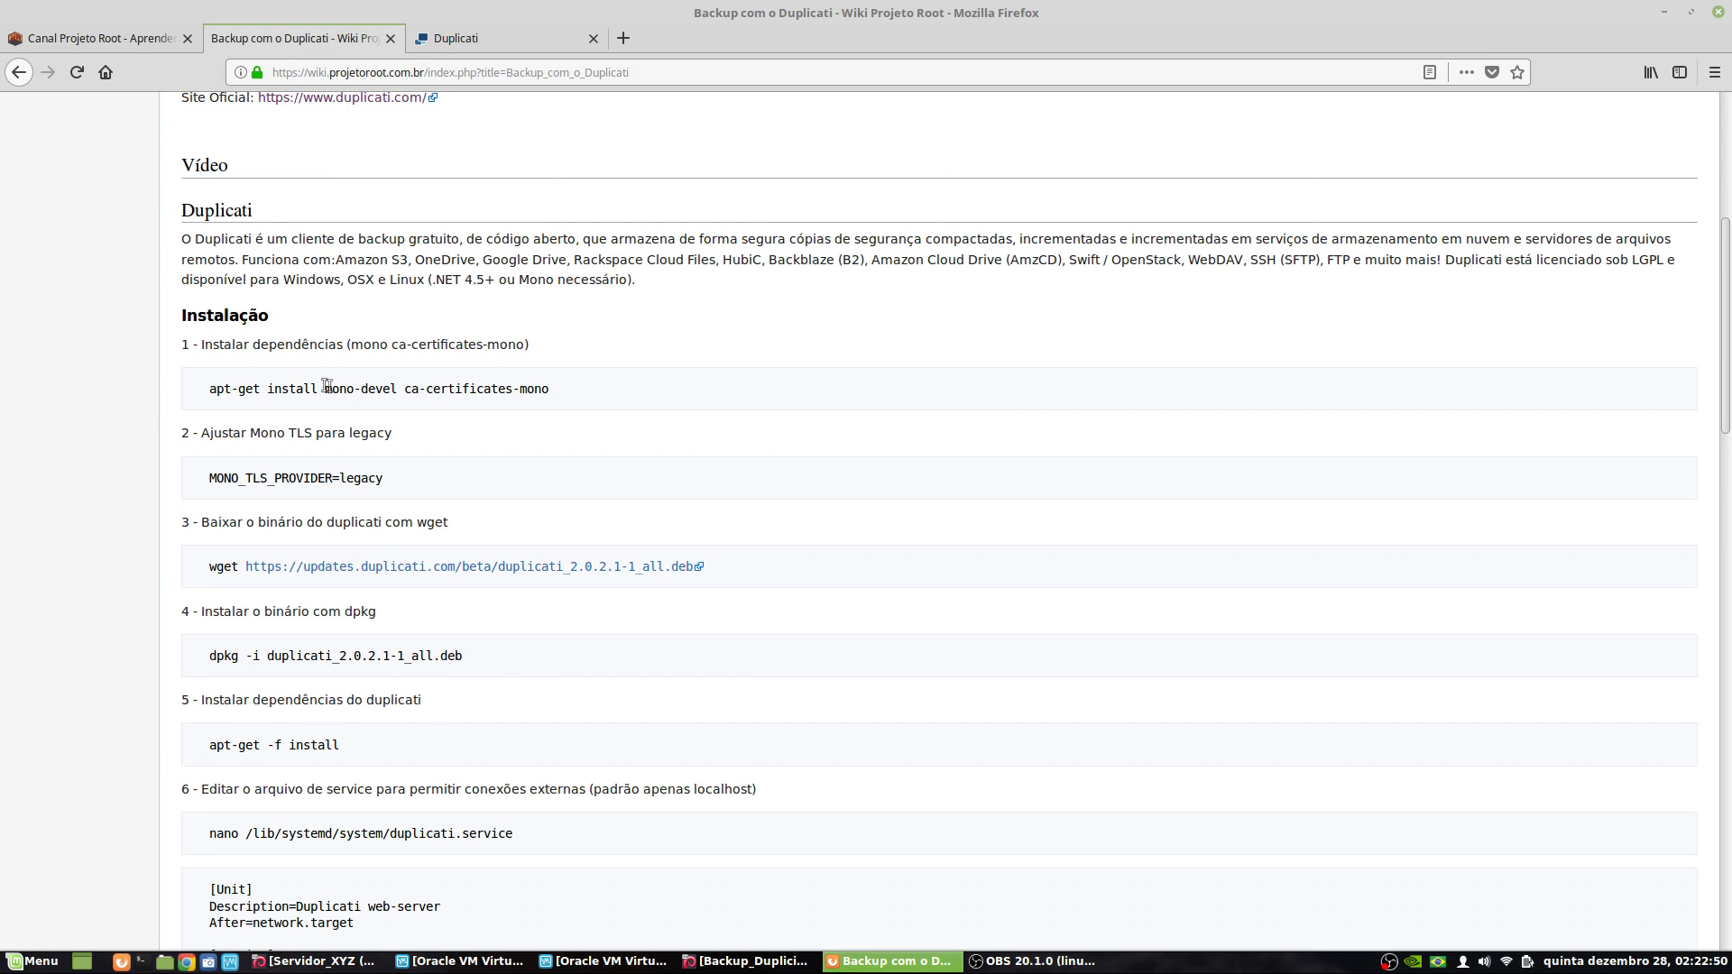
triple_click(368, 388)
mouse_move(314, 388)
left_mouse_down()
mouse_move(367, 389)
mouse_move(324, 389)
left_mouse_up()
- Highlight OneDrive and ca-certificates-mono, then bring up the Backup_Duplicity VM's console
left_click_drag(337, 260, 471, 259)
left_click(499, 265)
left_click_drag(374, 389, 373, 402)
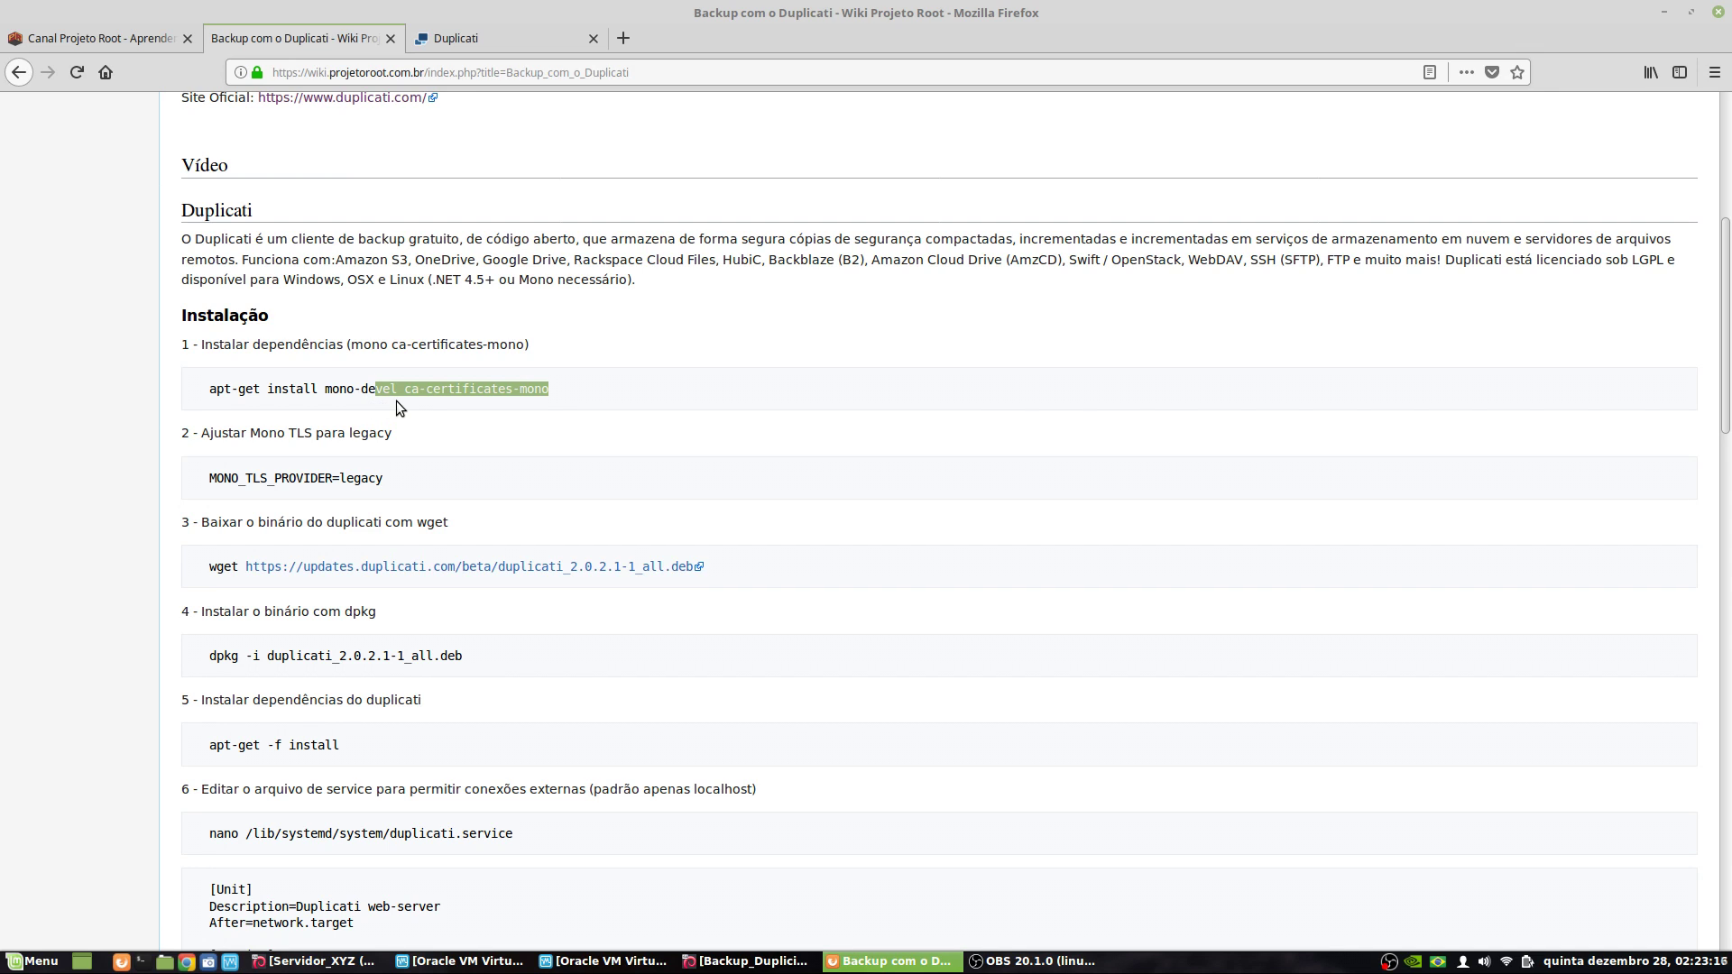
triple_click(362, 388)
left_click(362, 389)
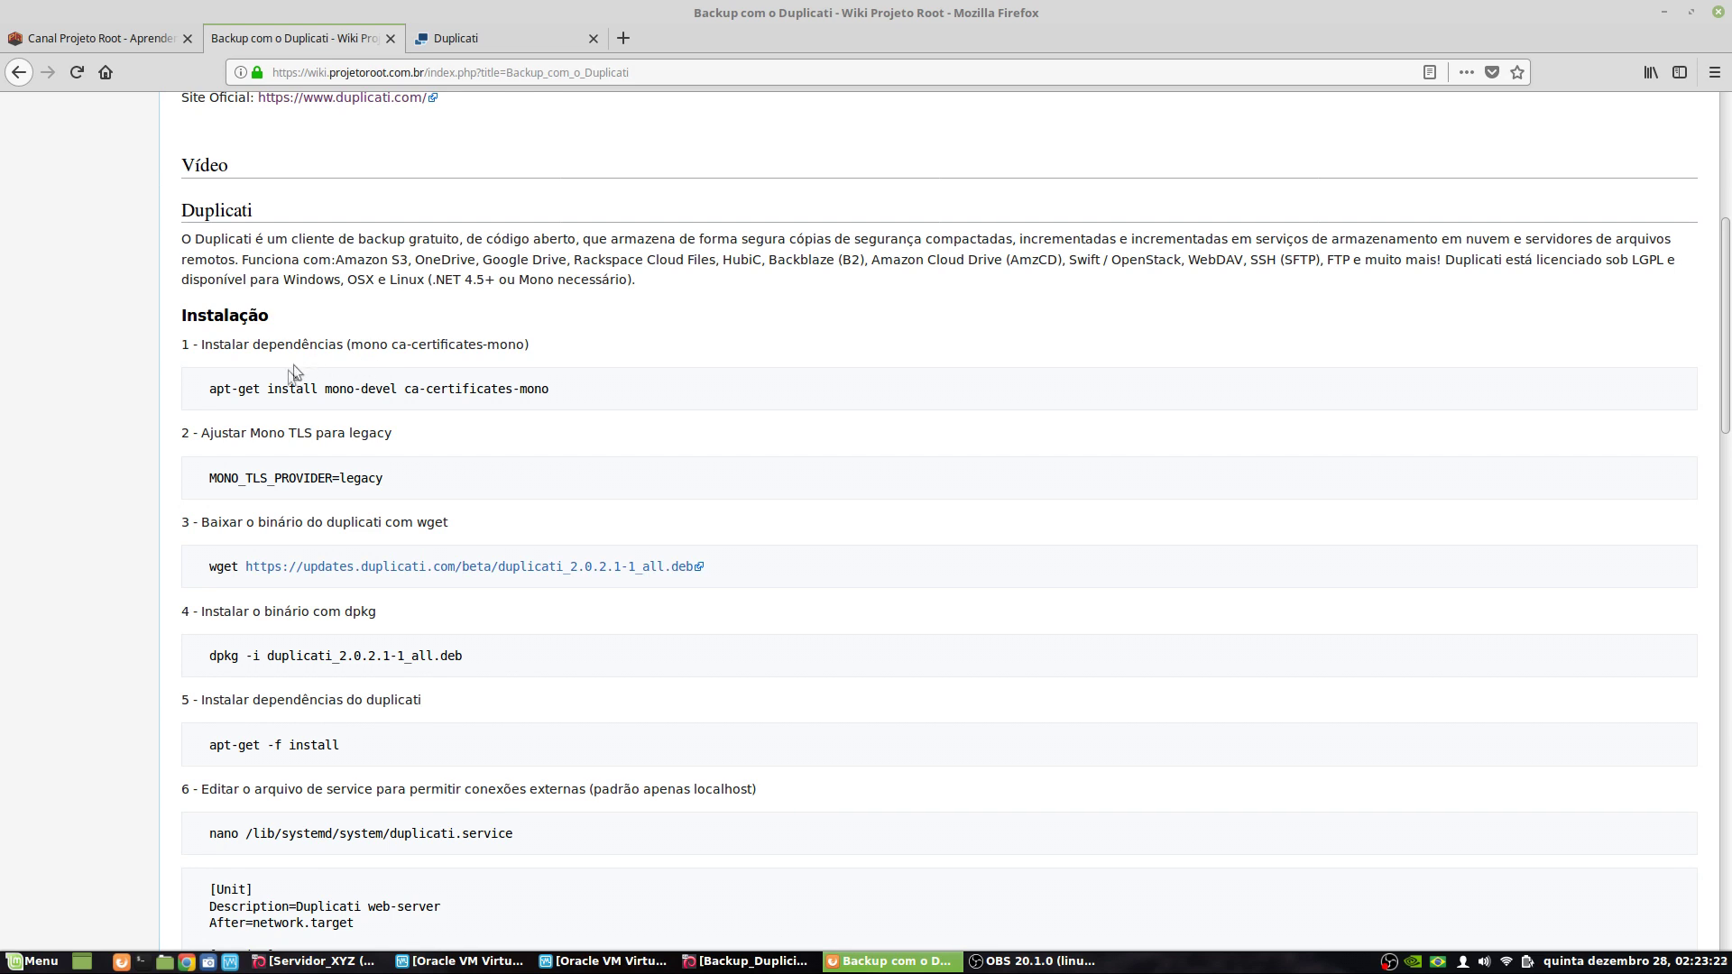
left_click_drag(267, 389, 409, 388)
double_click(379, 389)
left_click(735, 962)
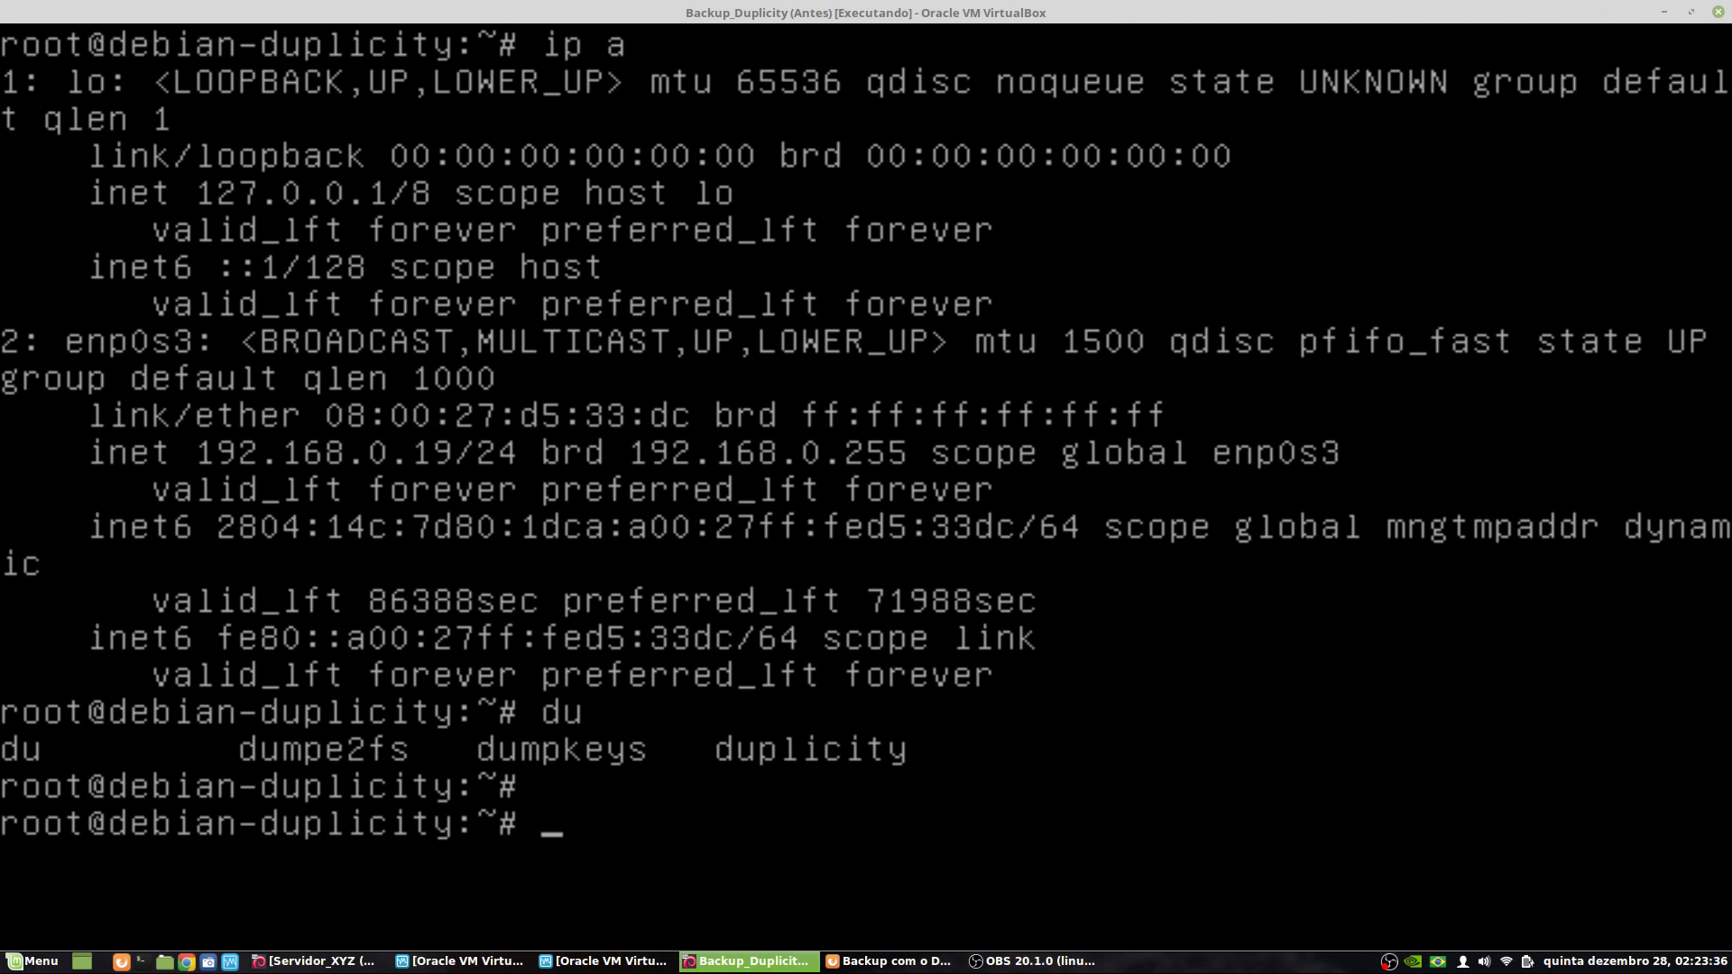
left_click(1662, 12)
key("ctrl+alt+t")
left_click(1111, 304)
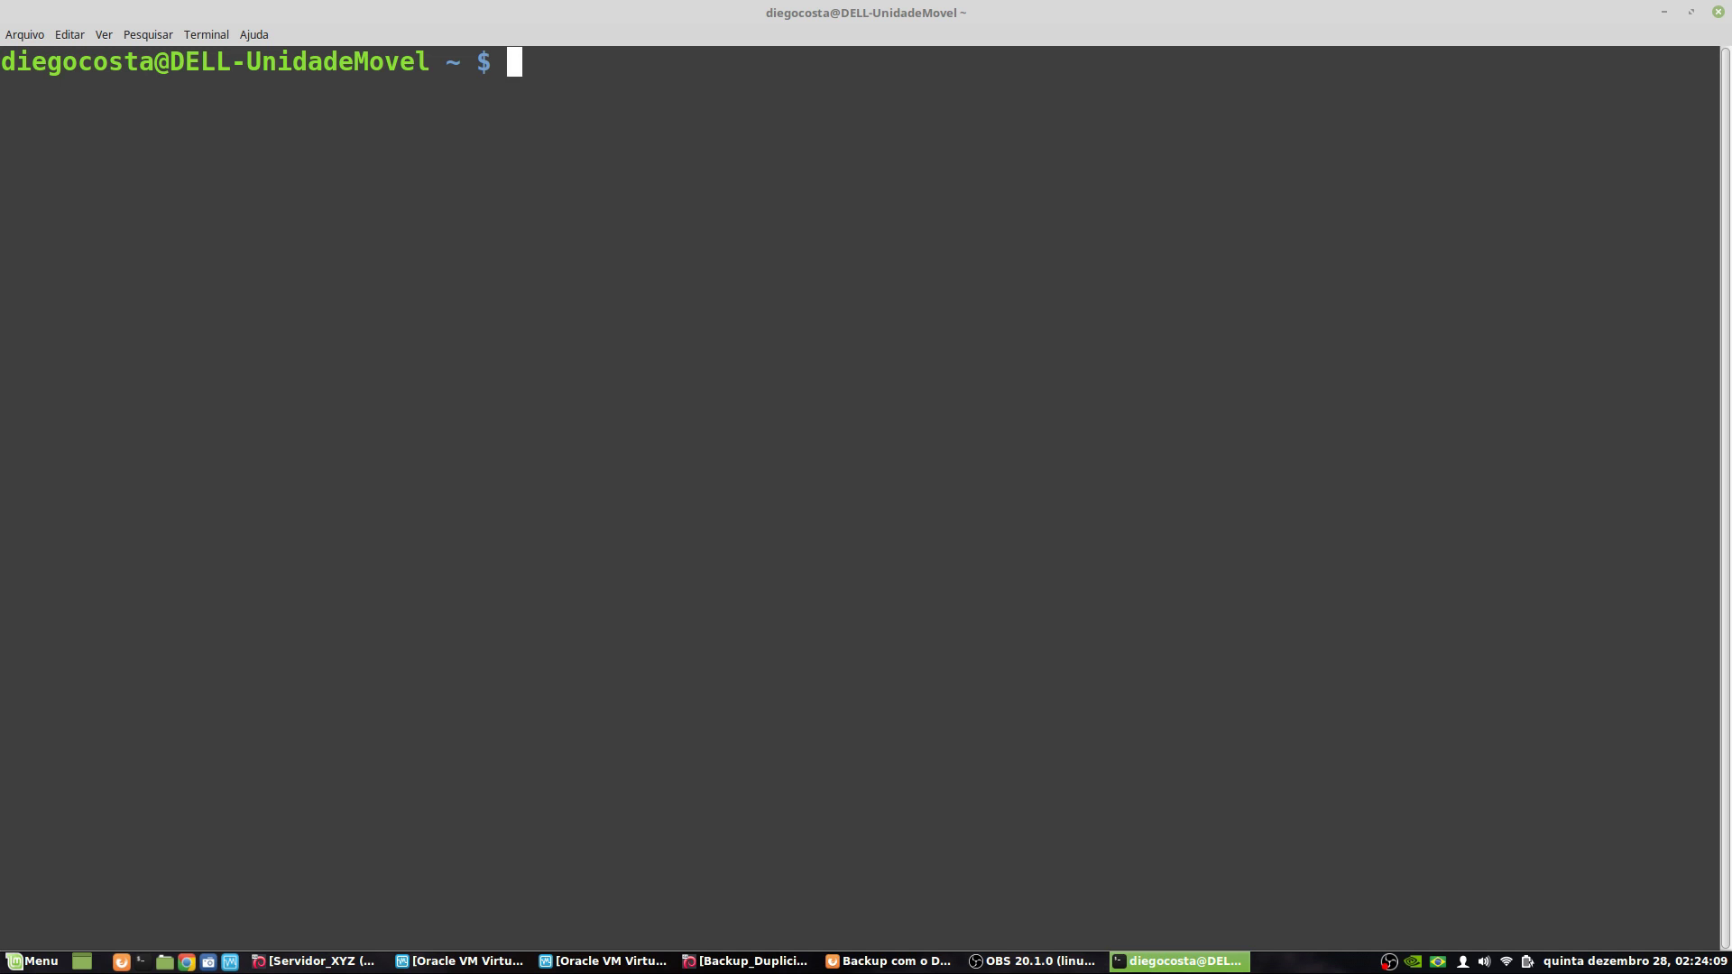
type("ss")
type("root@19")
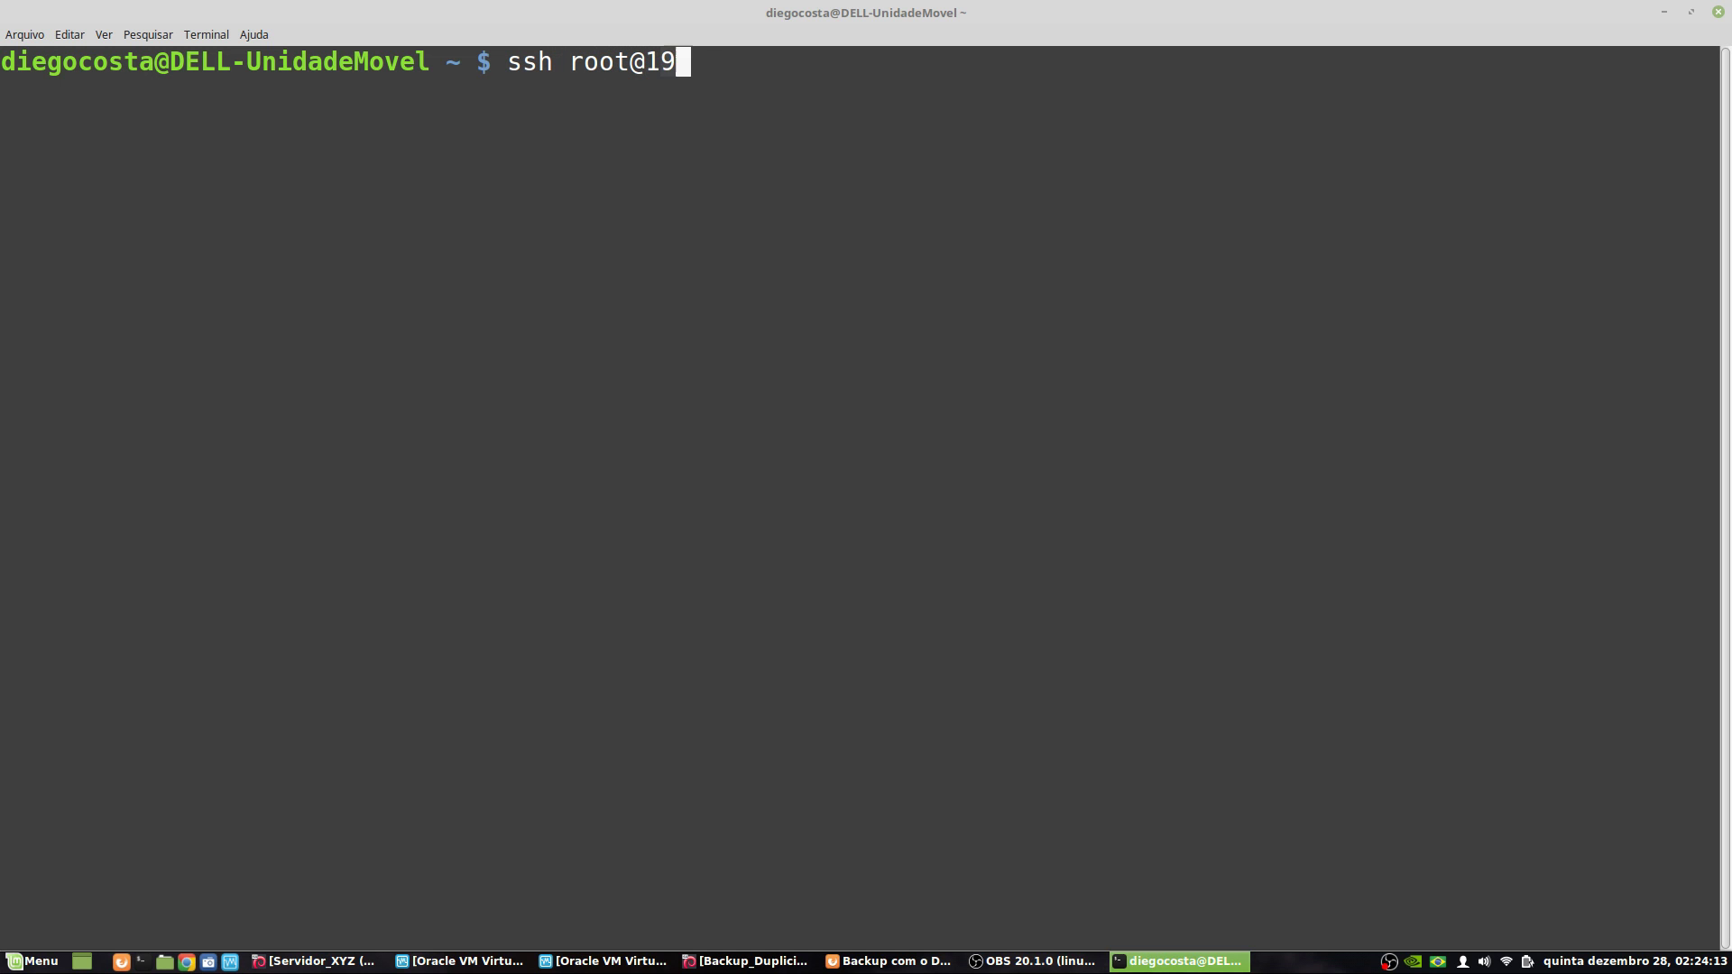
type("2.168.0.19")
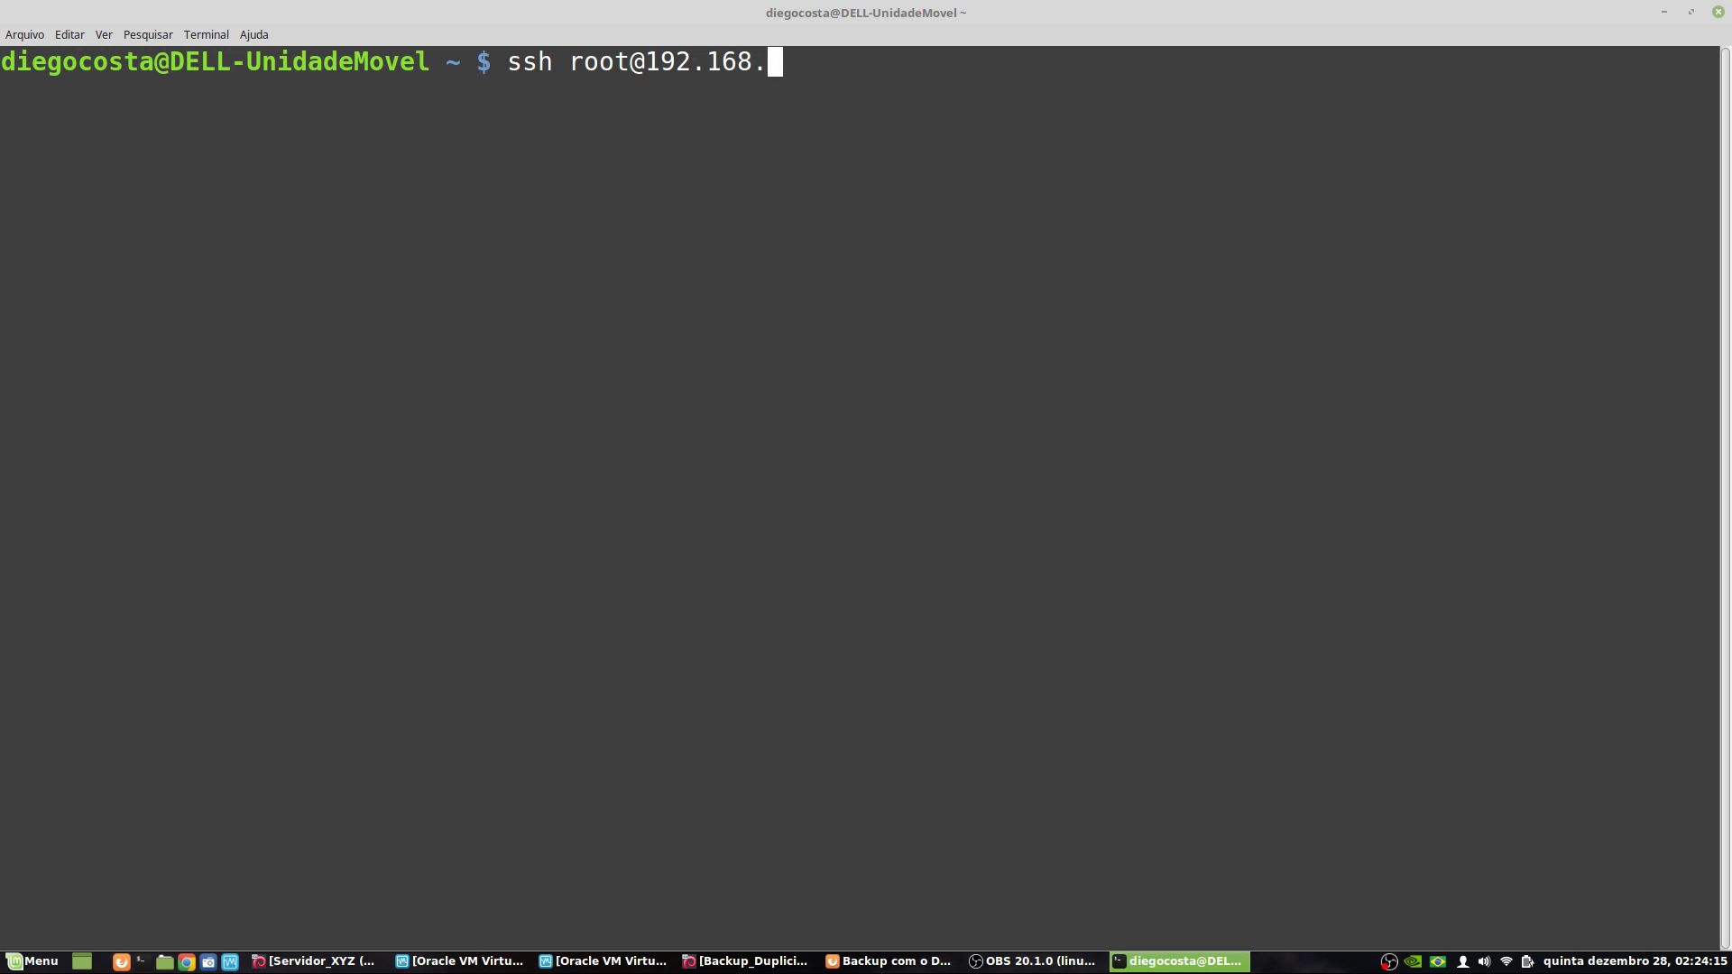
key("Return")
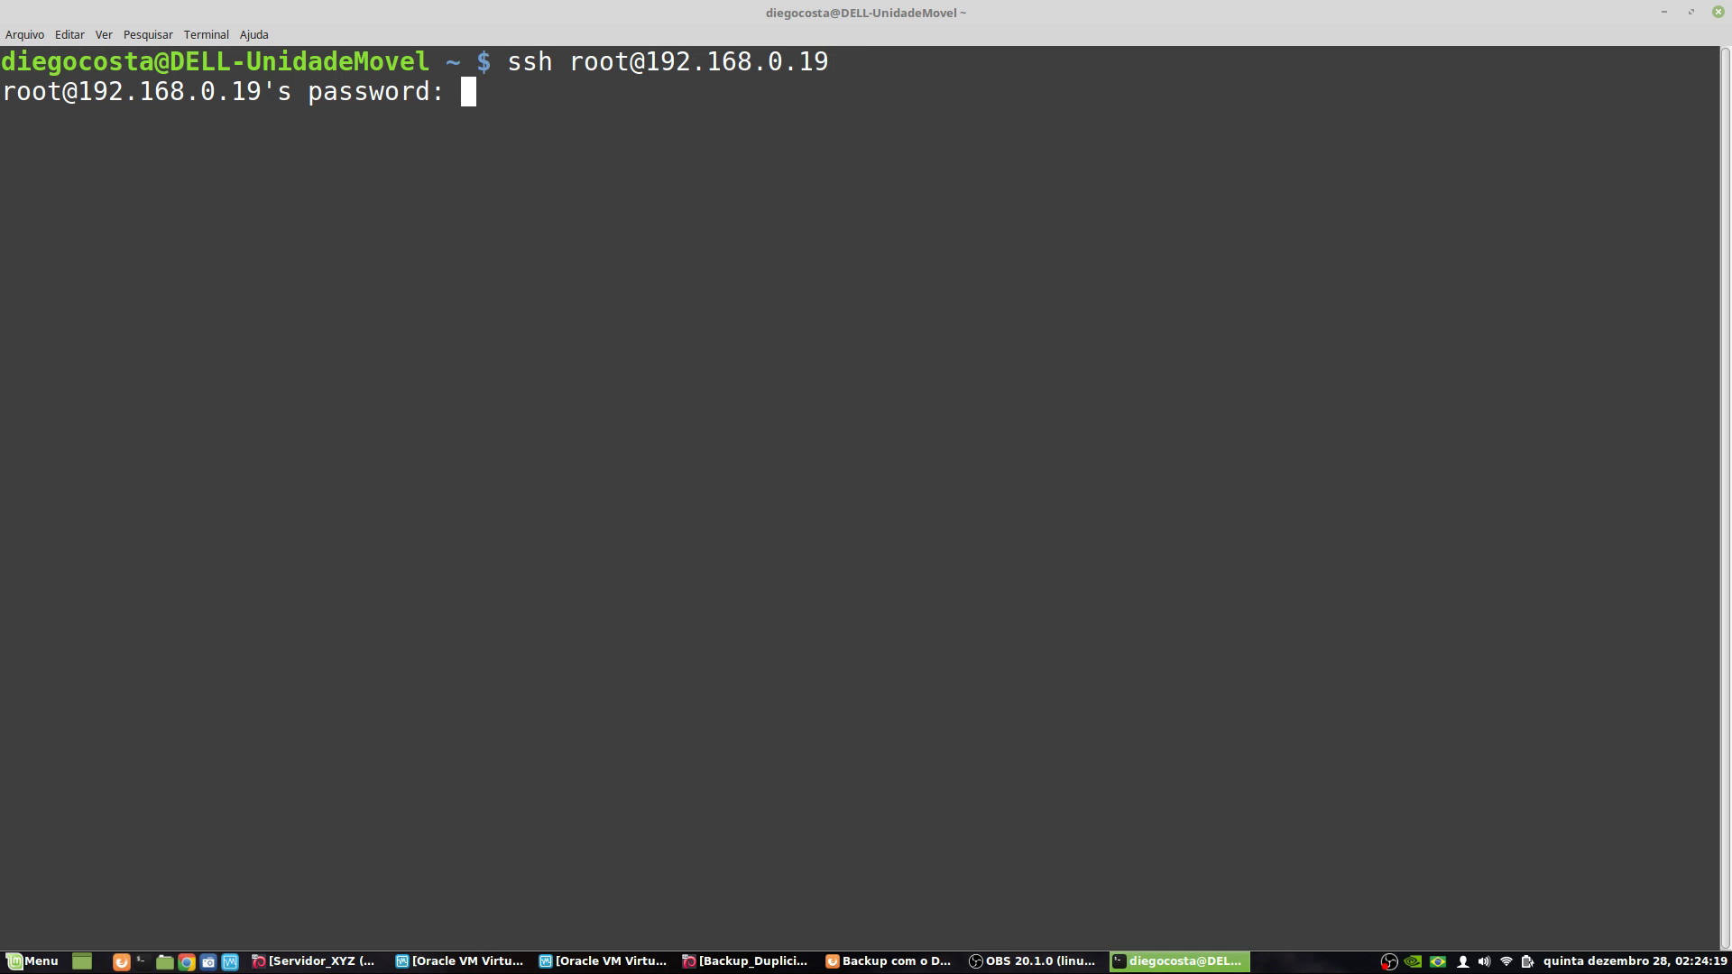
key("Return")
- Run duplicity, then duplicity --help, on the server
type("duplicity")
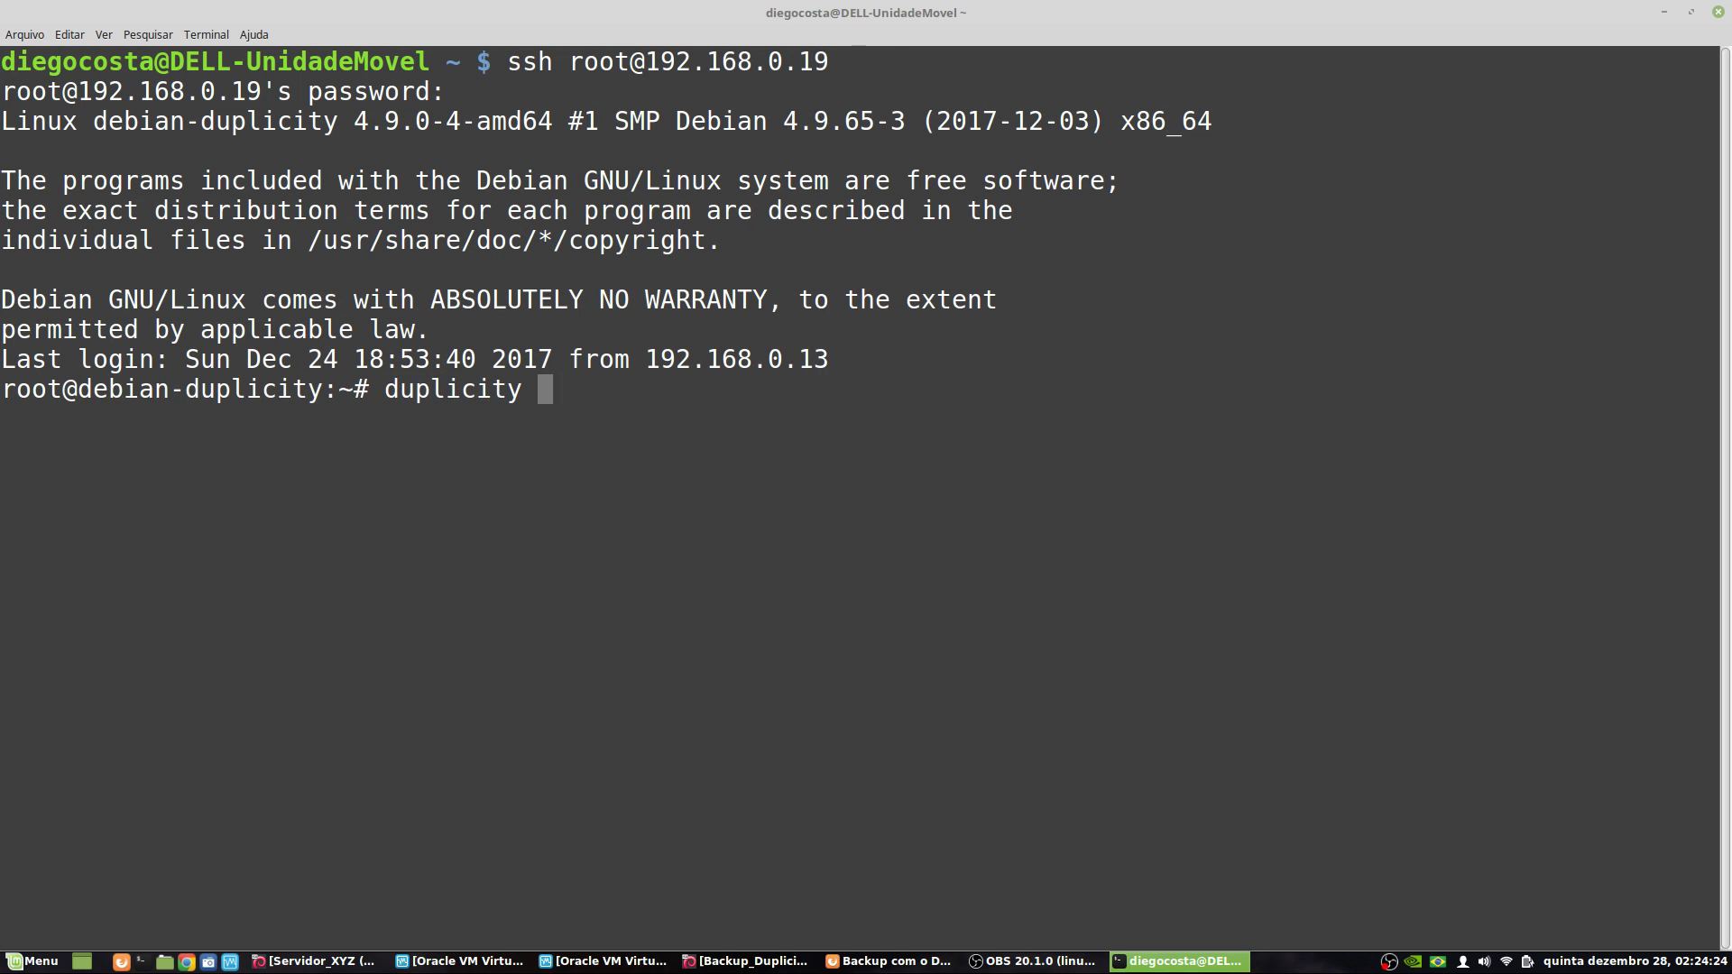
key("Return")
key("Up")
type("--help")
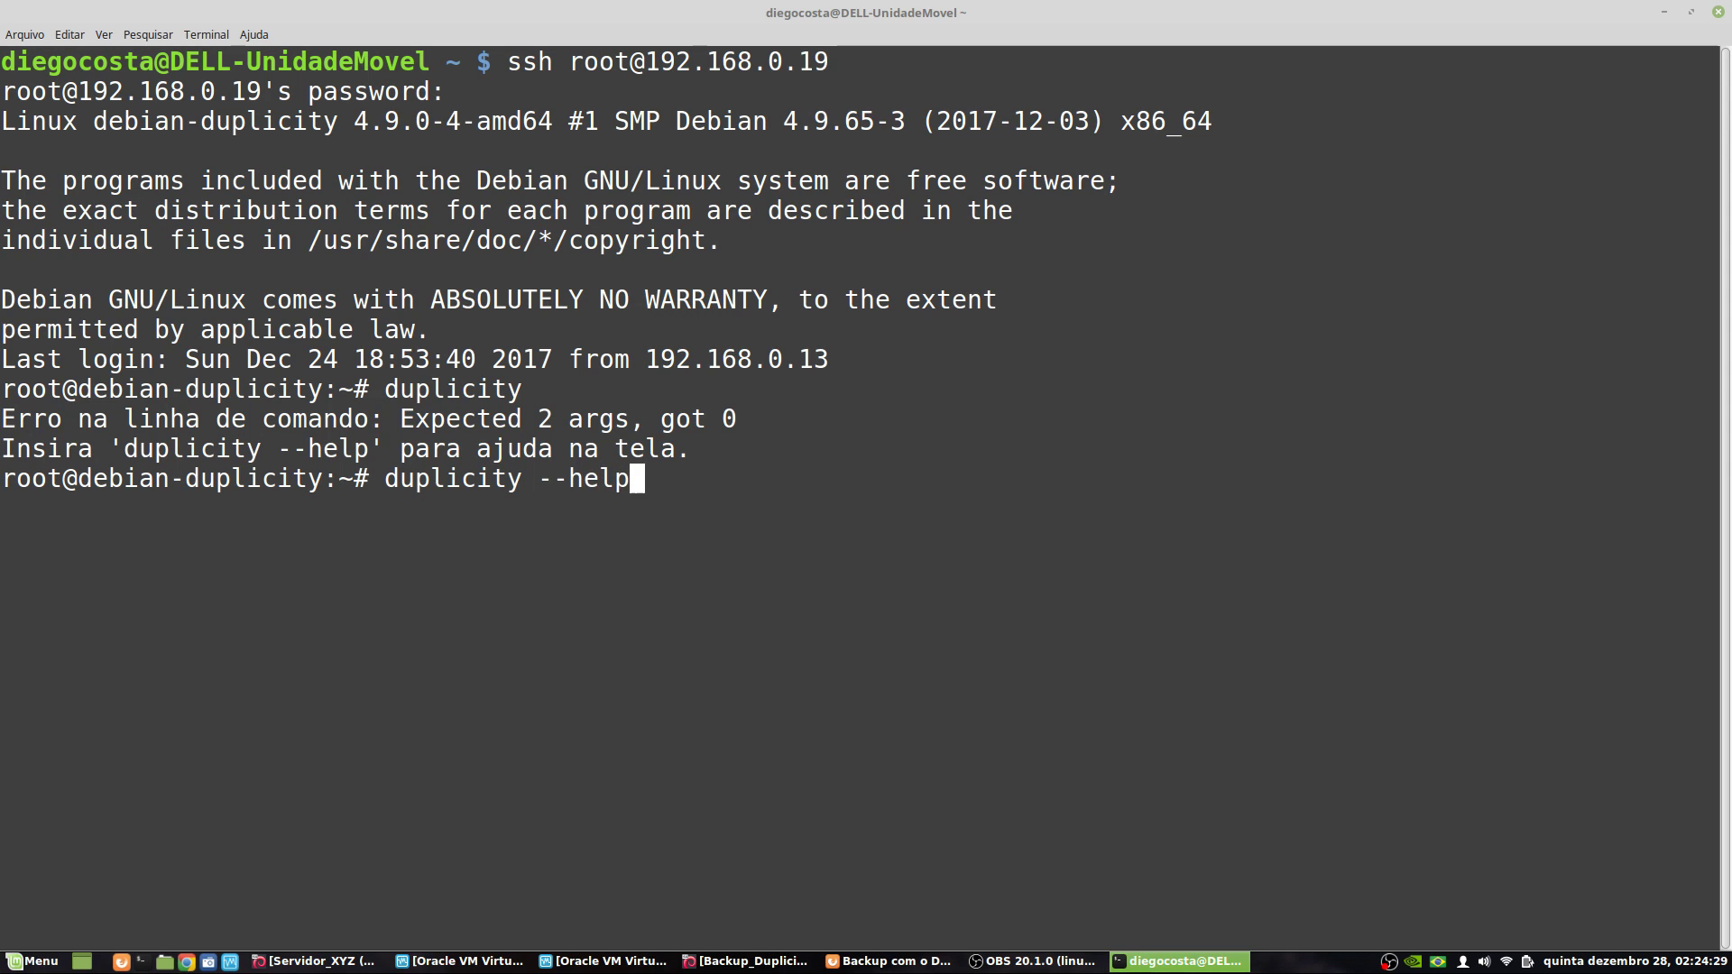
key("Return")
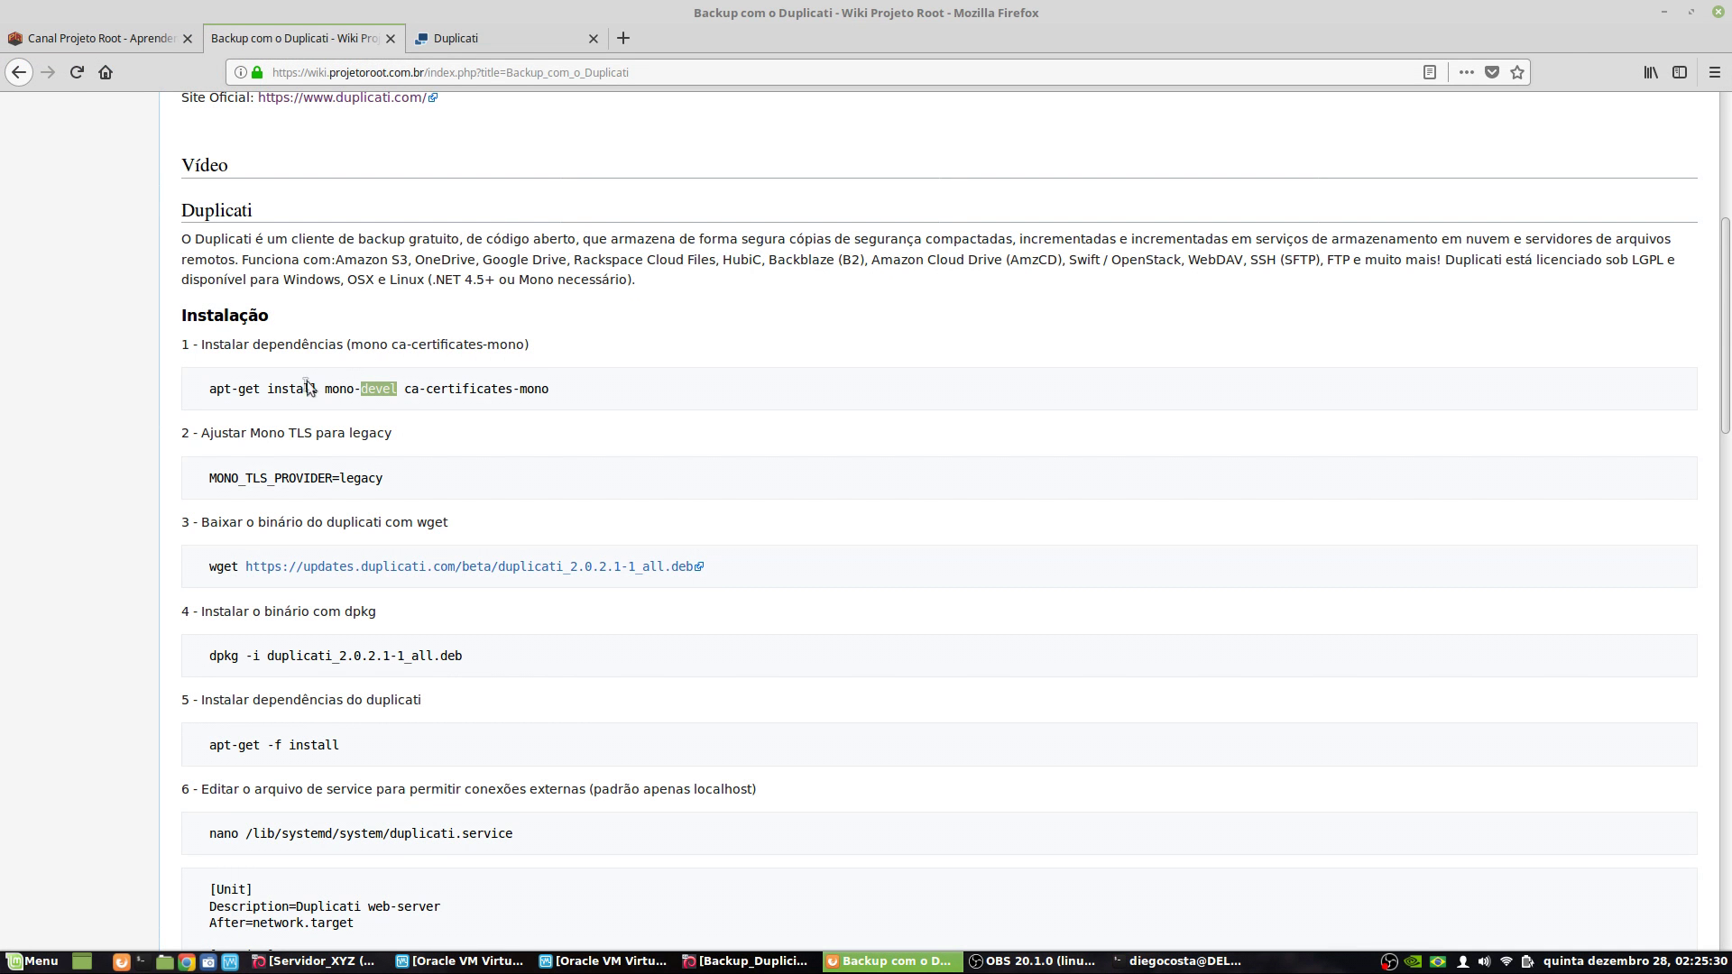
- Copy the apt-get install mono-devel ca-certificates-mono command from the wiki into the SSH terminal
left_click_drag(209, 389, 566, 399)
right_click(521, 389)
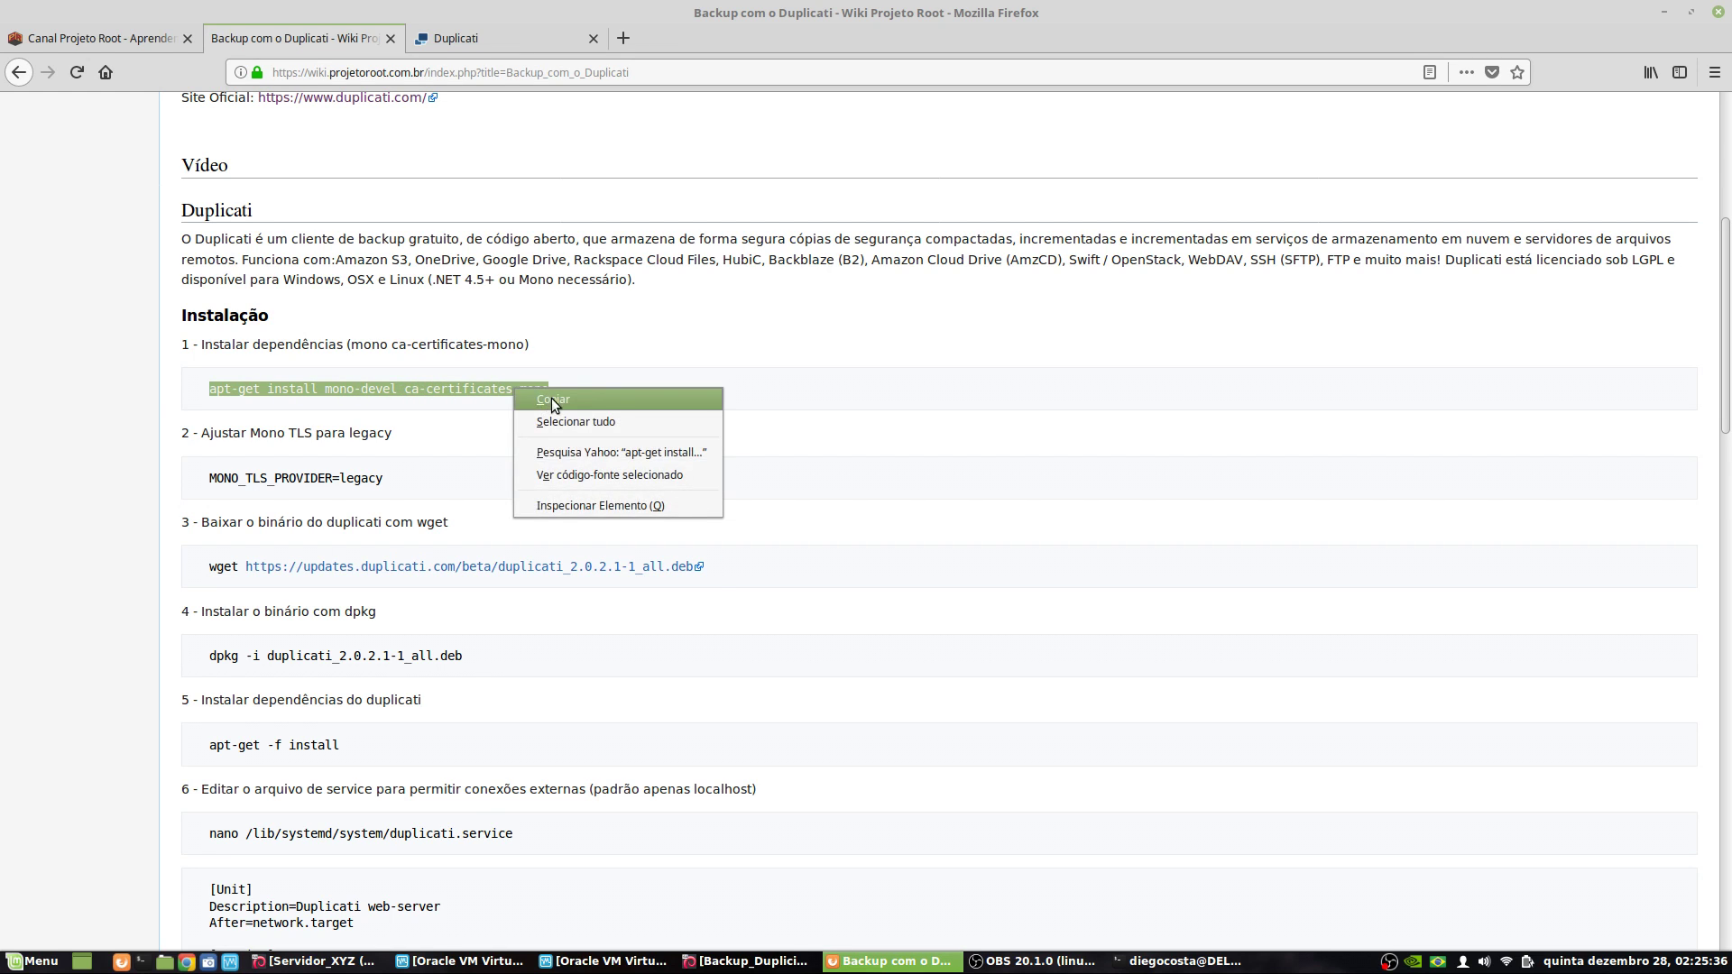
left_click(550, 398)
left_click(1177, 961)
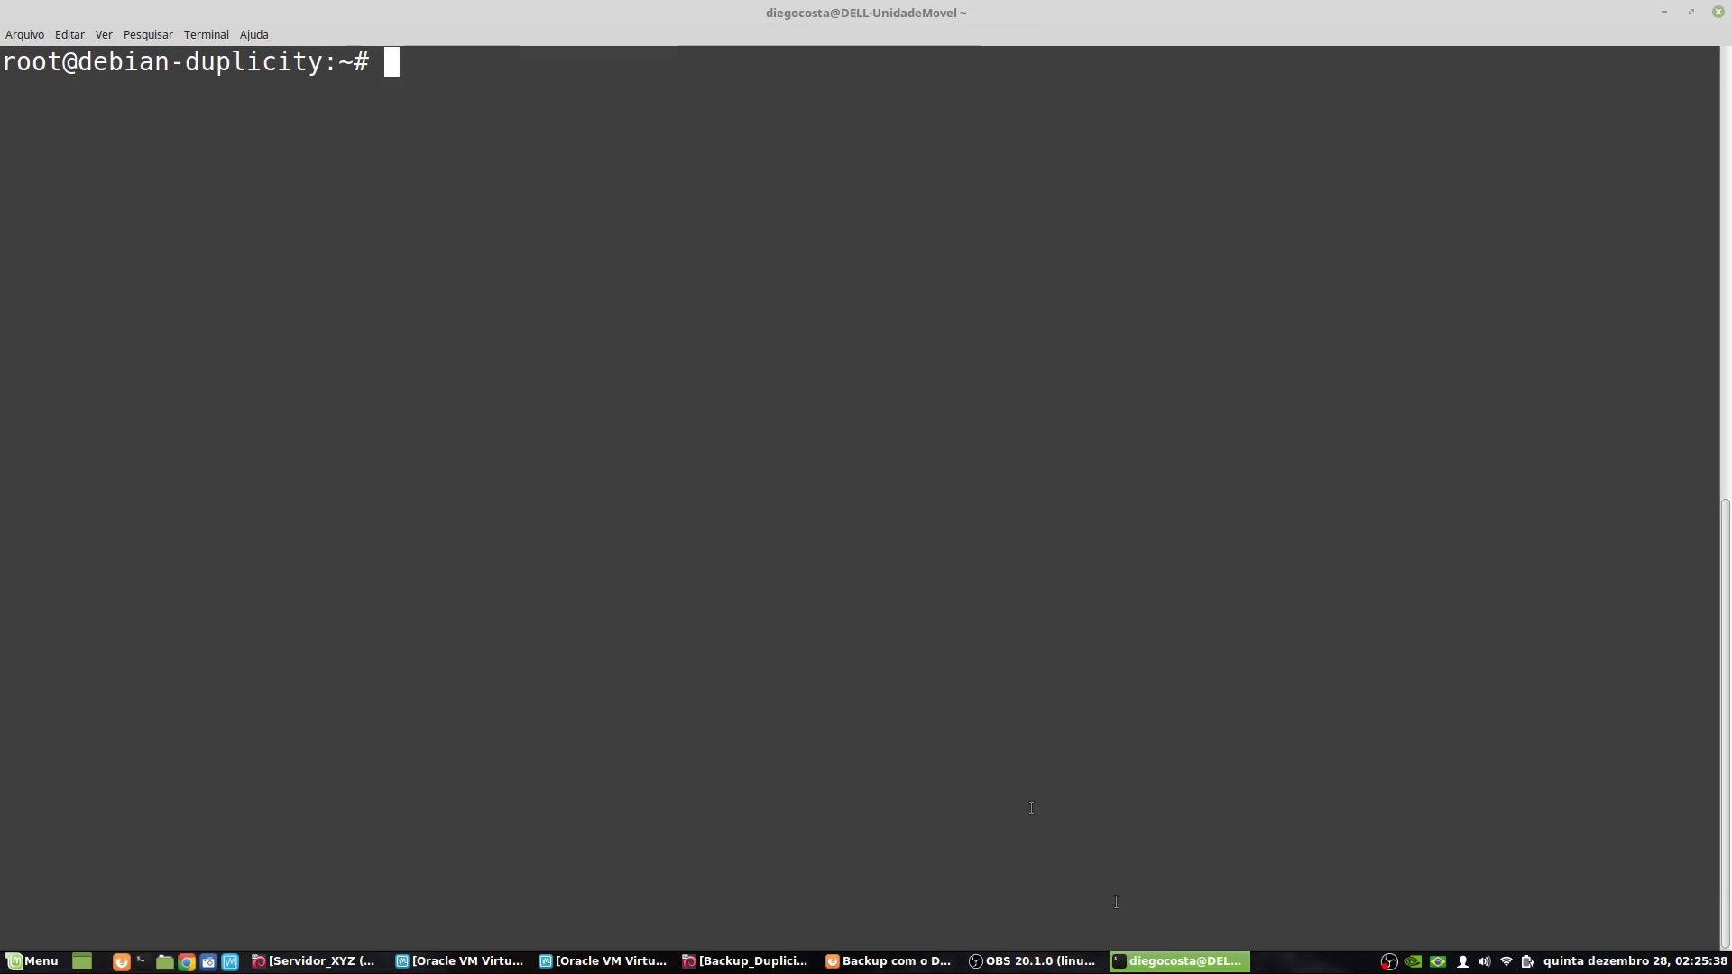
right_click(513, 209)
left_click(582, 295)
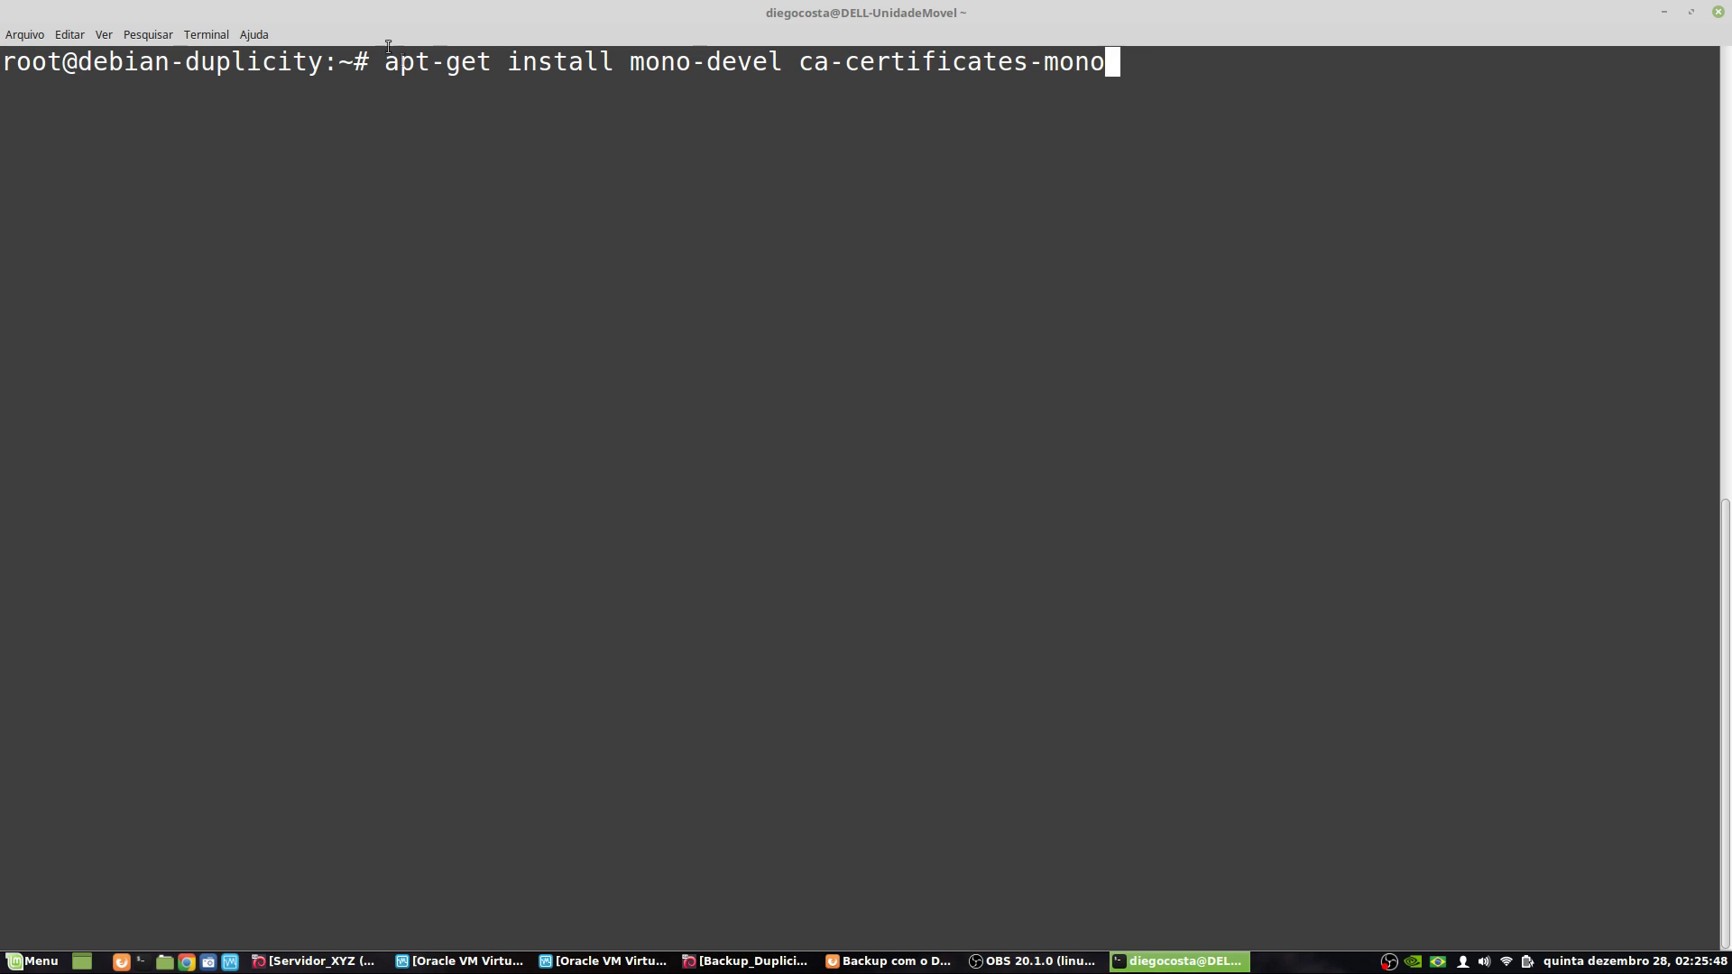
- Run the install and confirm with 's' to add the 179 new packages
left_click_drag(63, 61, 2, 61)
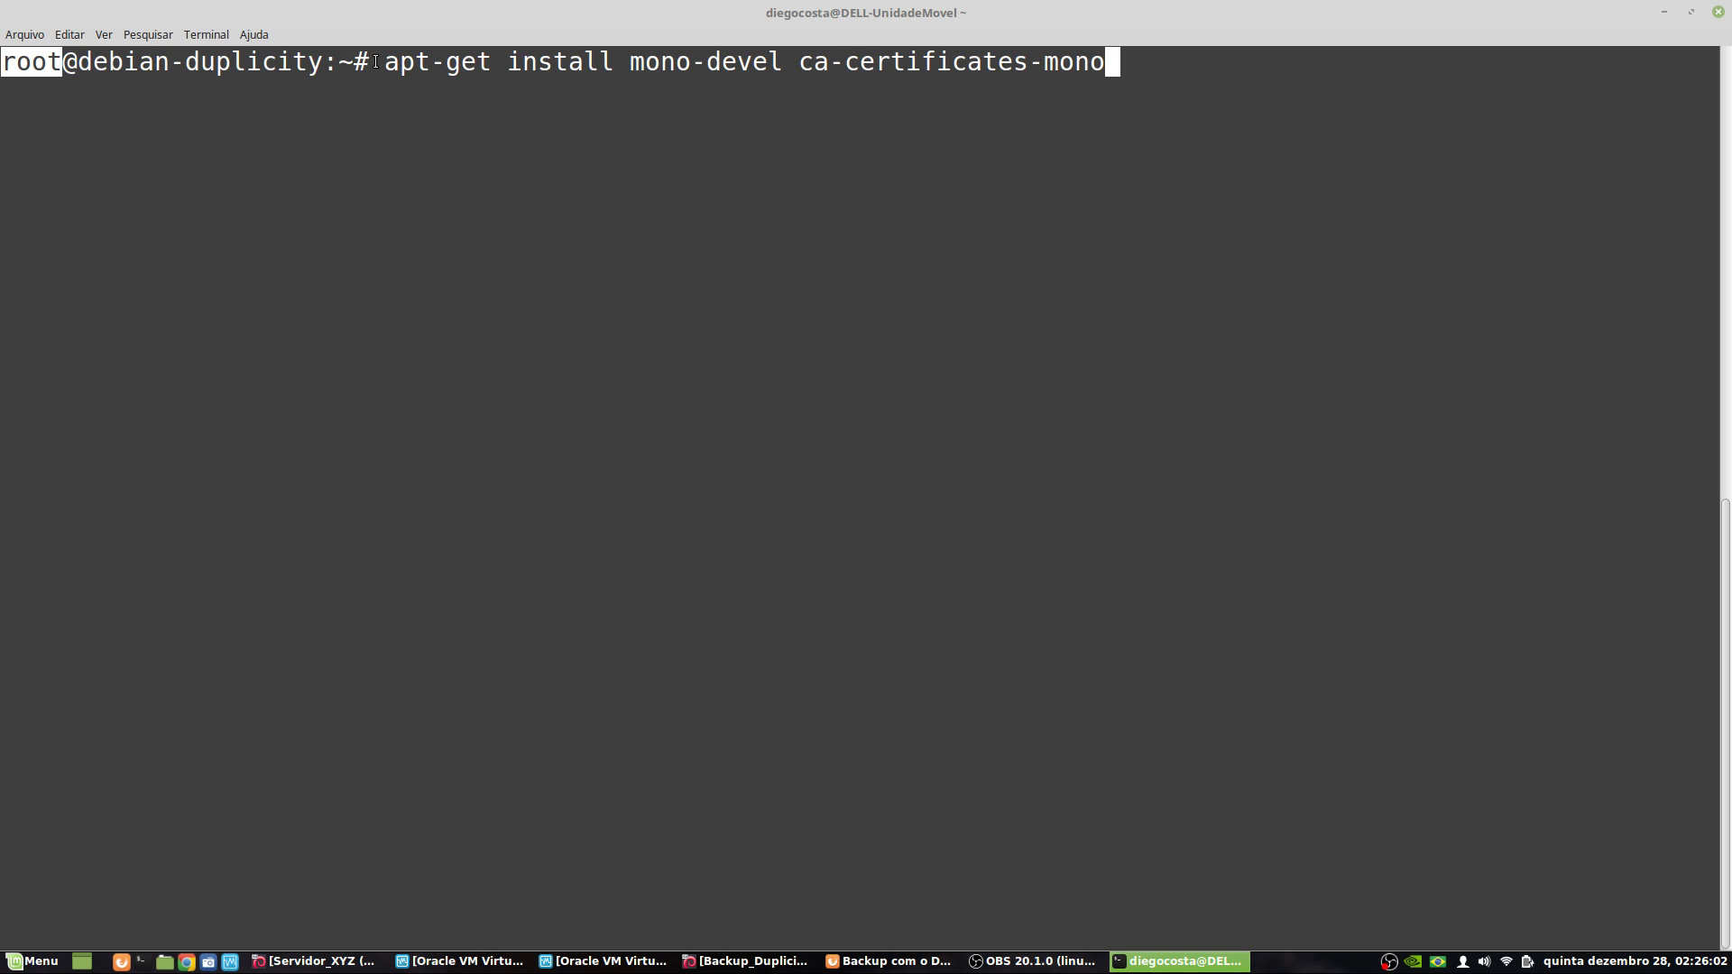
left_click(57, 63)
left_click_drag(58, 63, 2, 63)
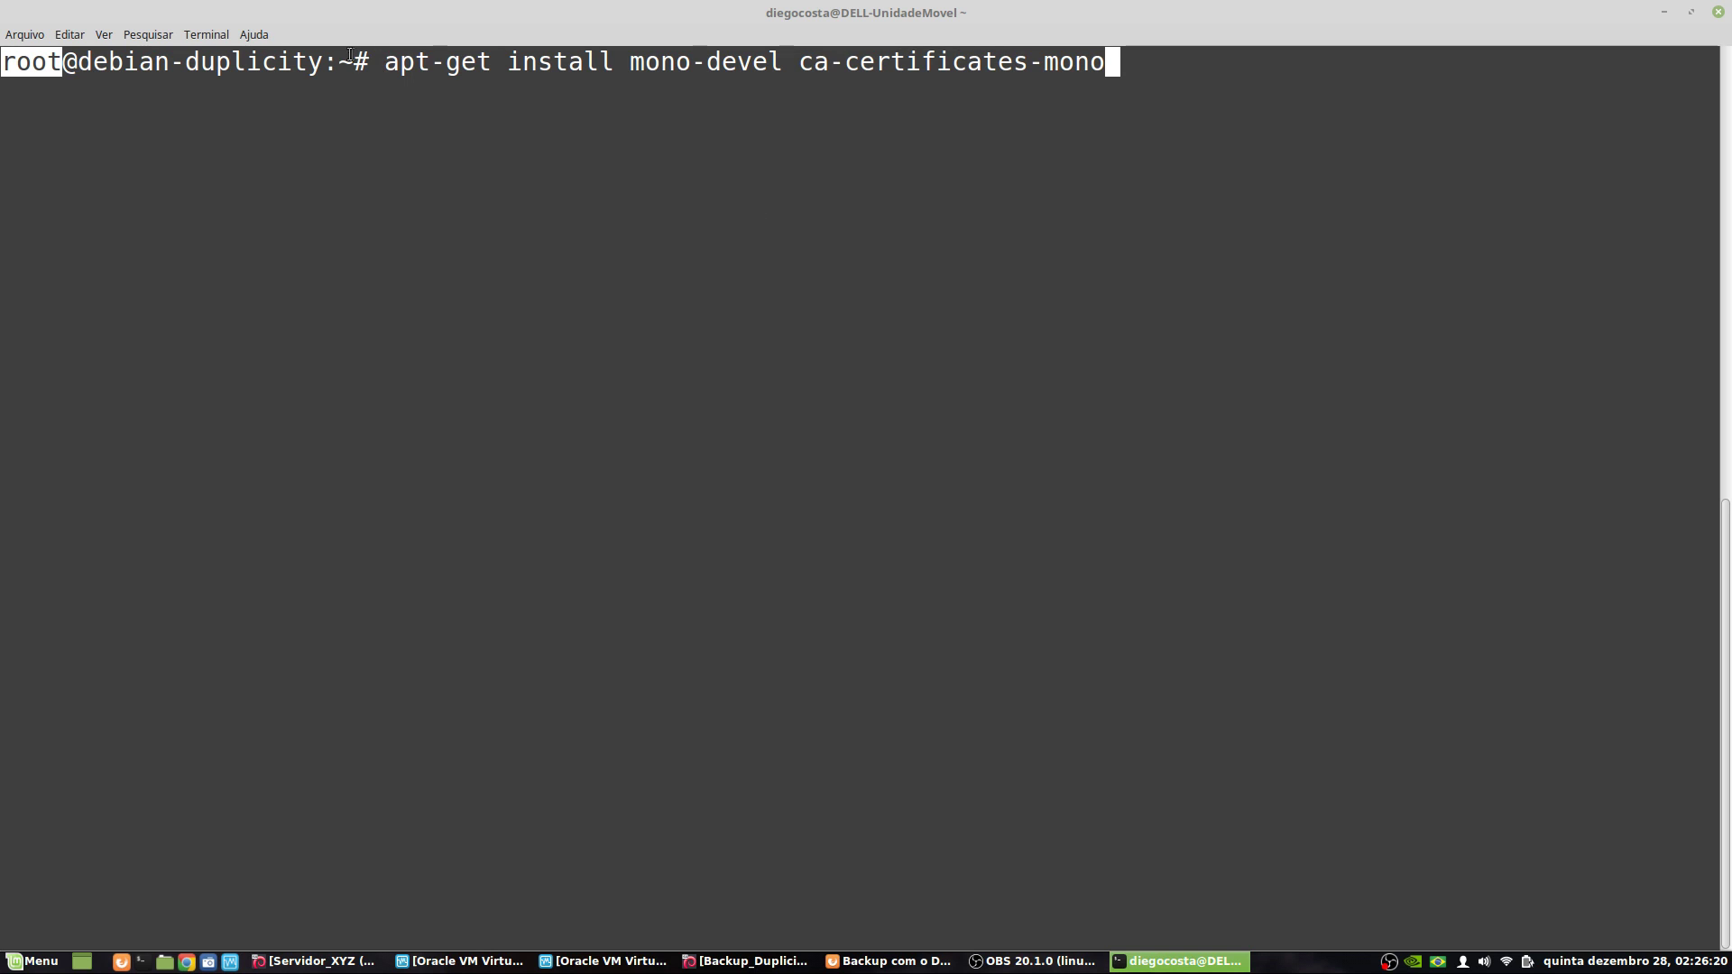
left_click(13, 70)
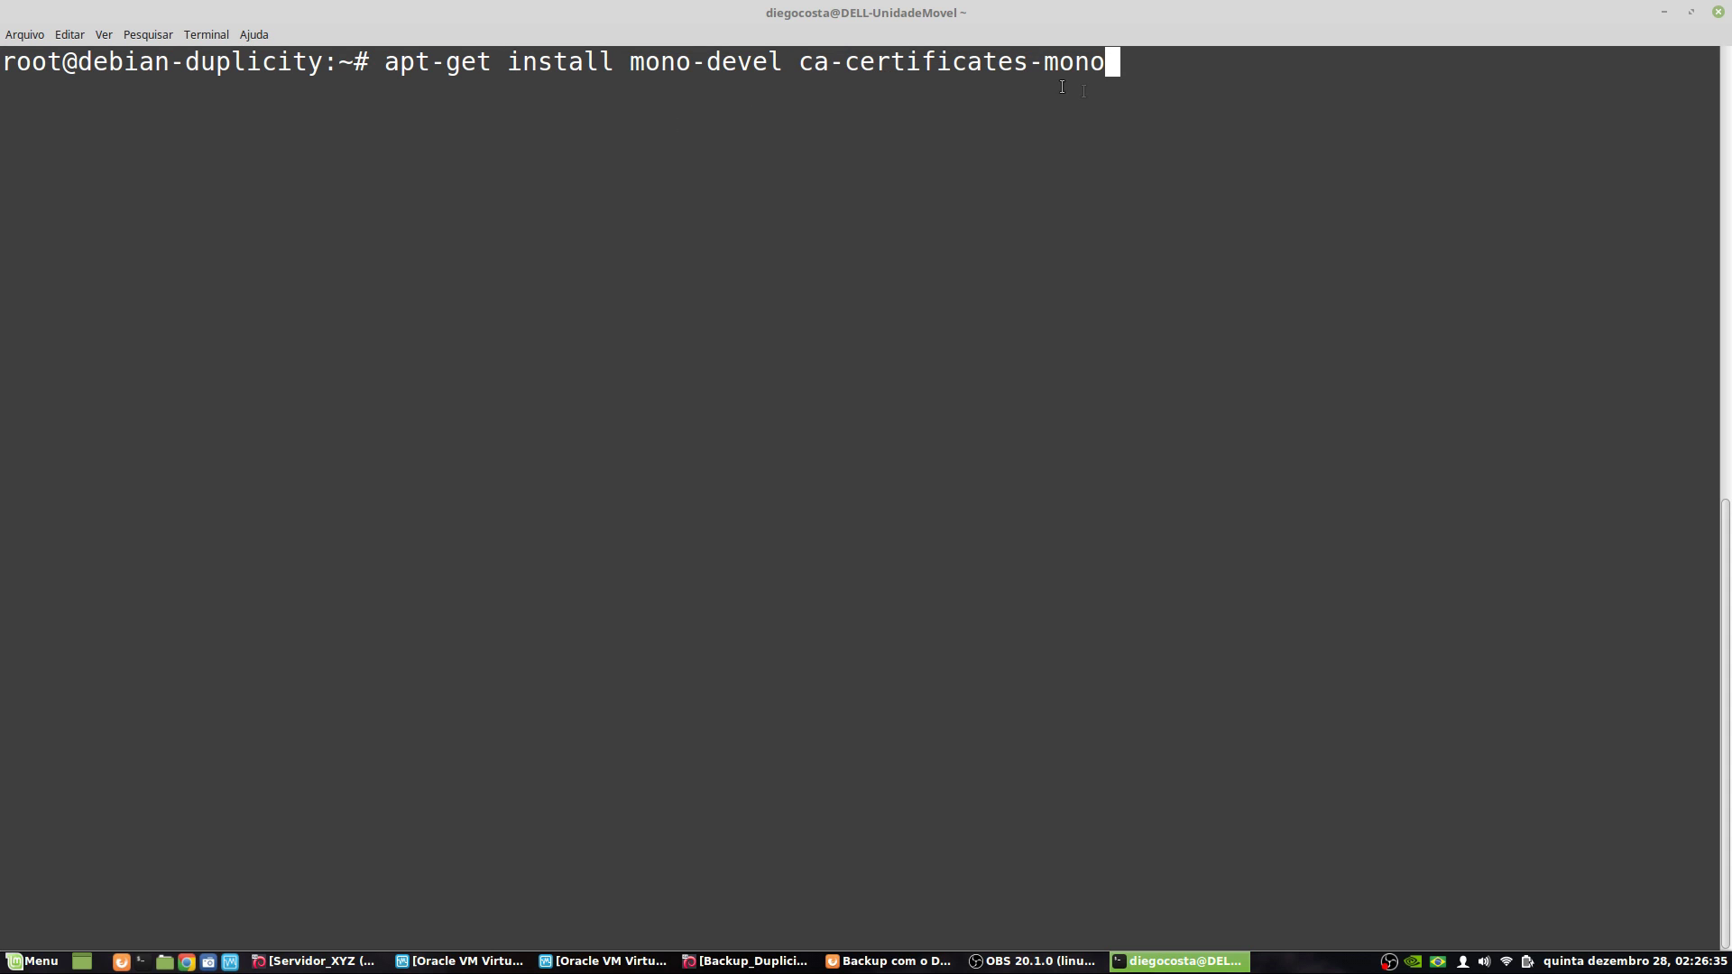
key("Return")
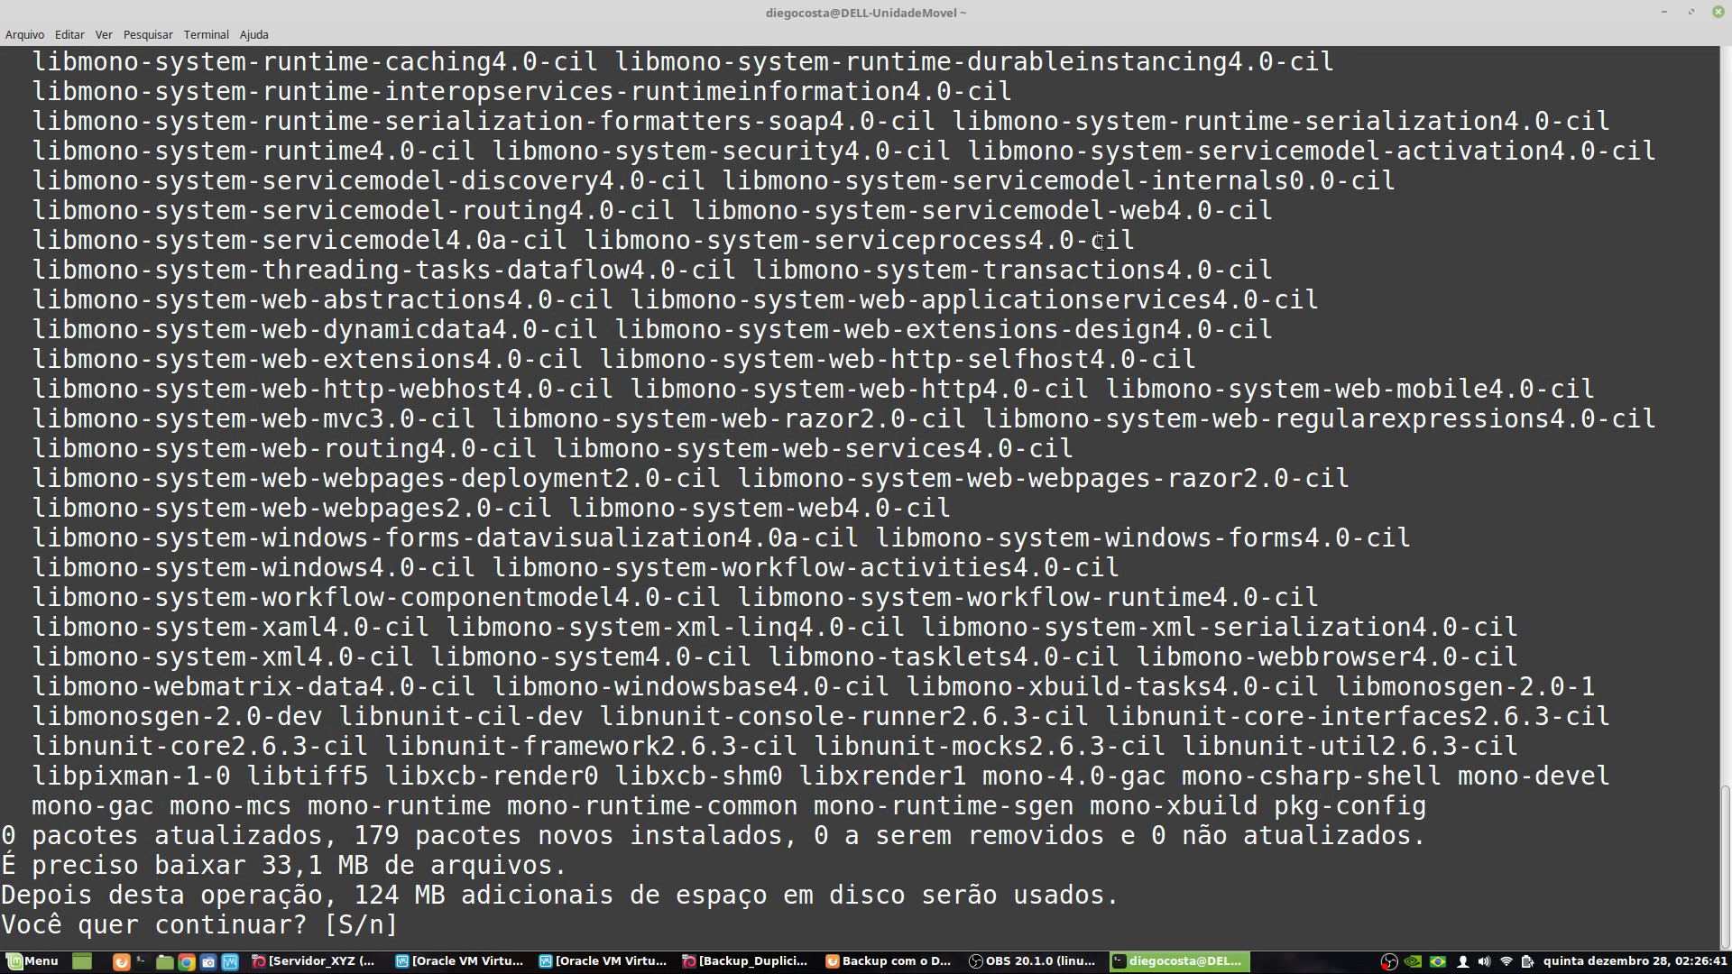
type("s")
key("Return")
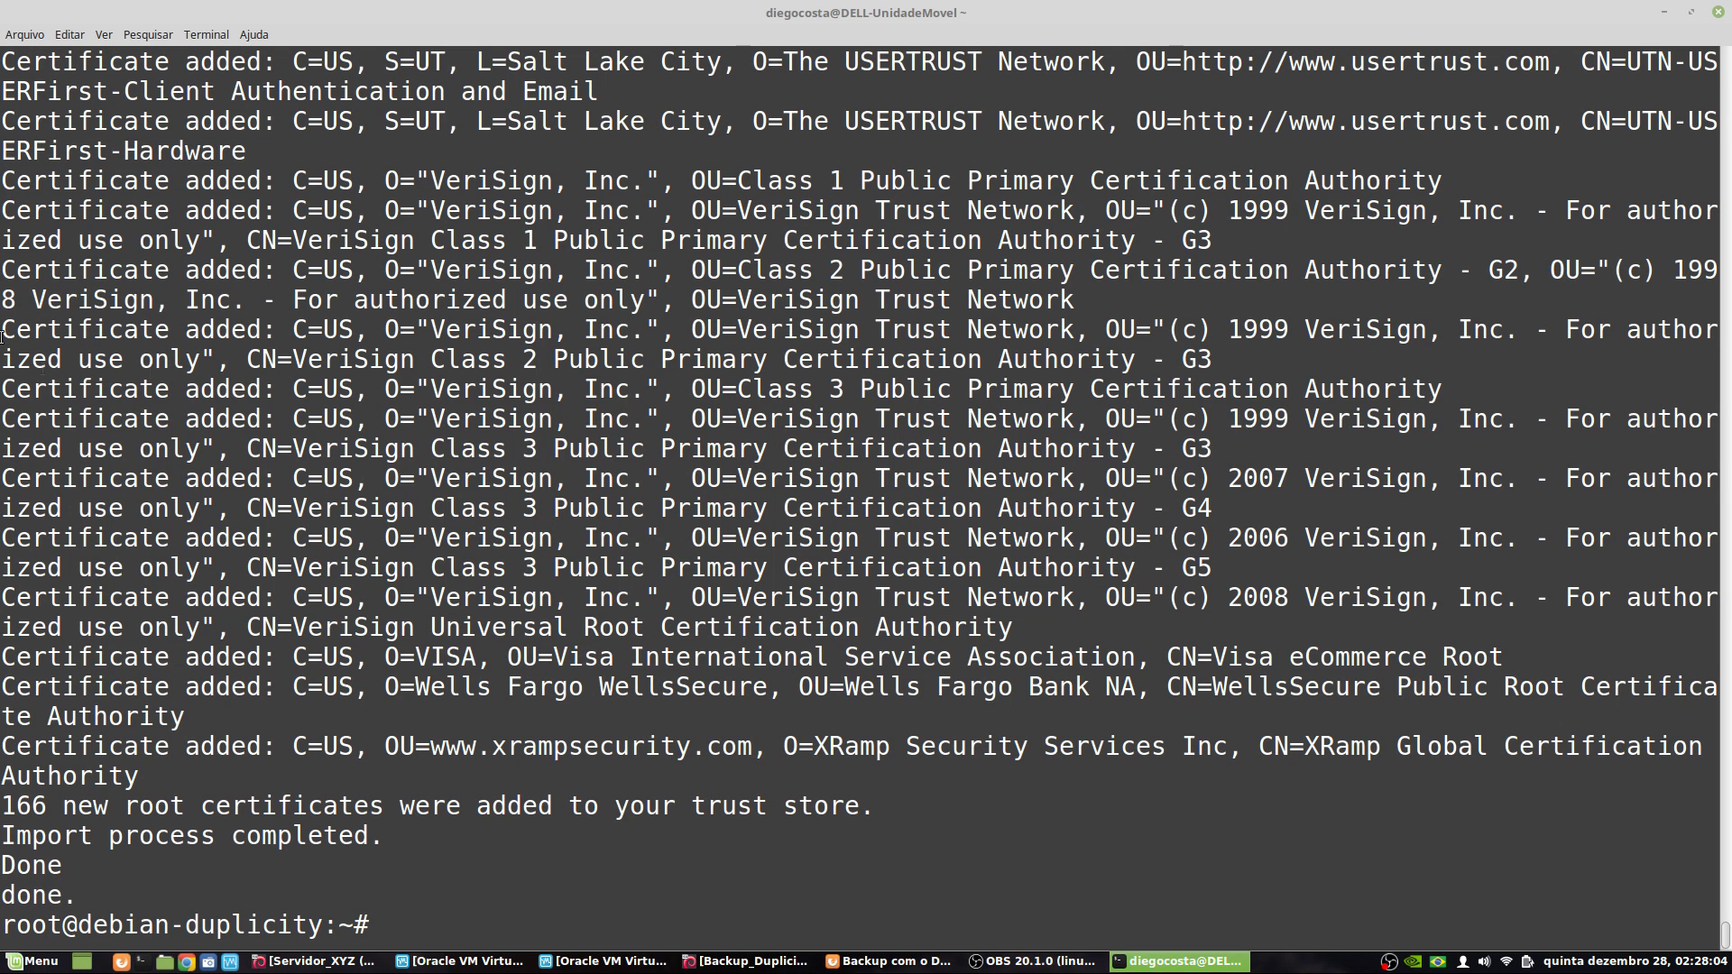
left_click(893, 962)
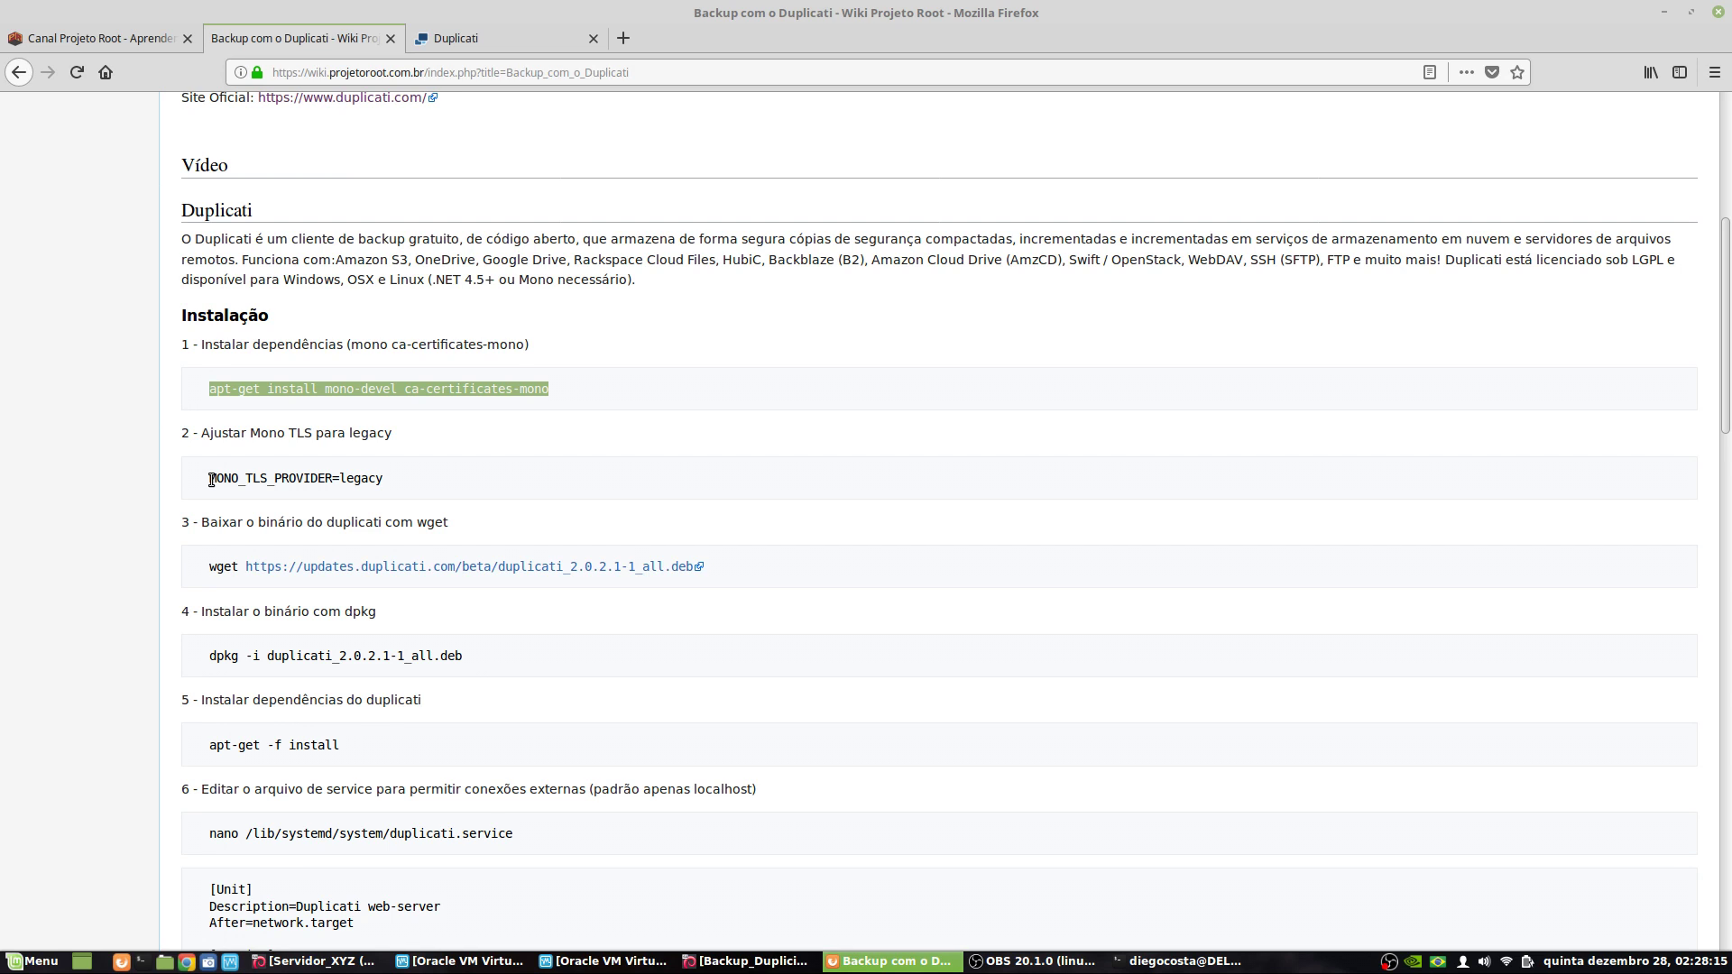
- Copy MONO_TLS_PROVIDER=legacy from the wiki into the terminal and run it
left_click_drag(210, 479, 390, 478)
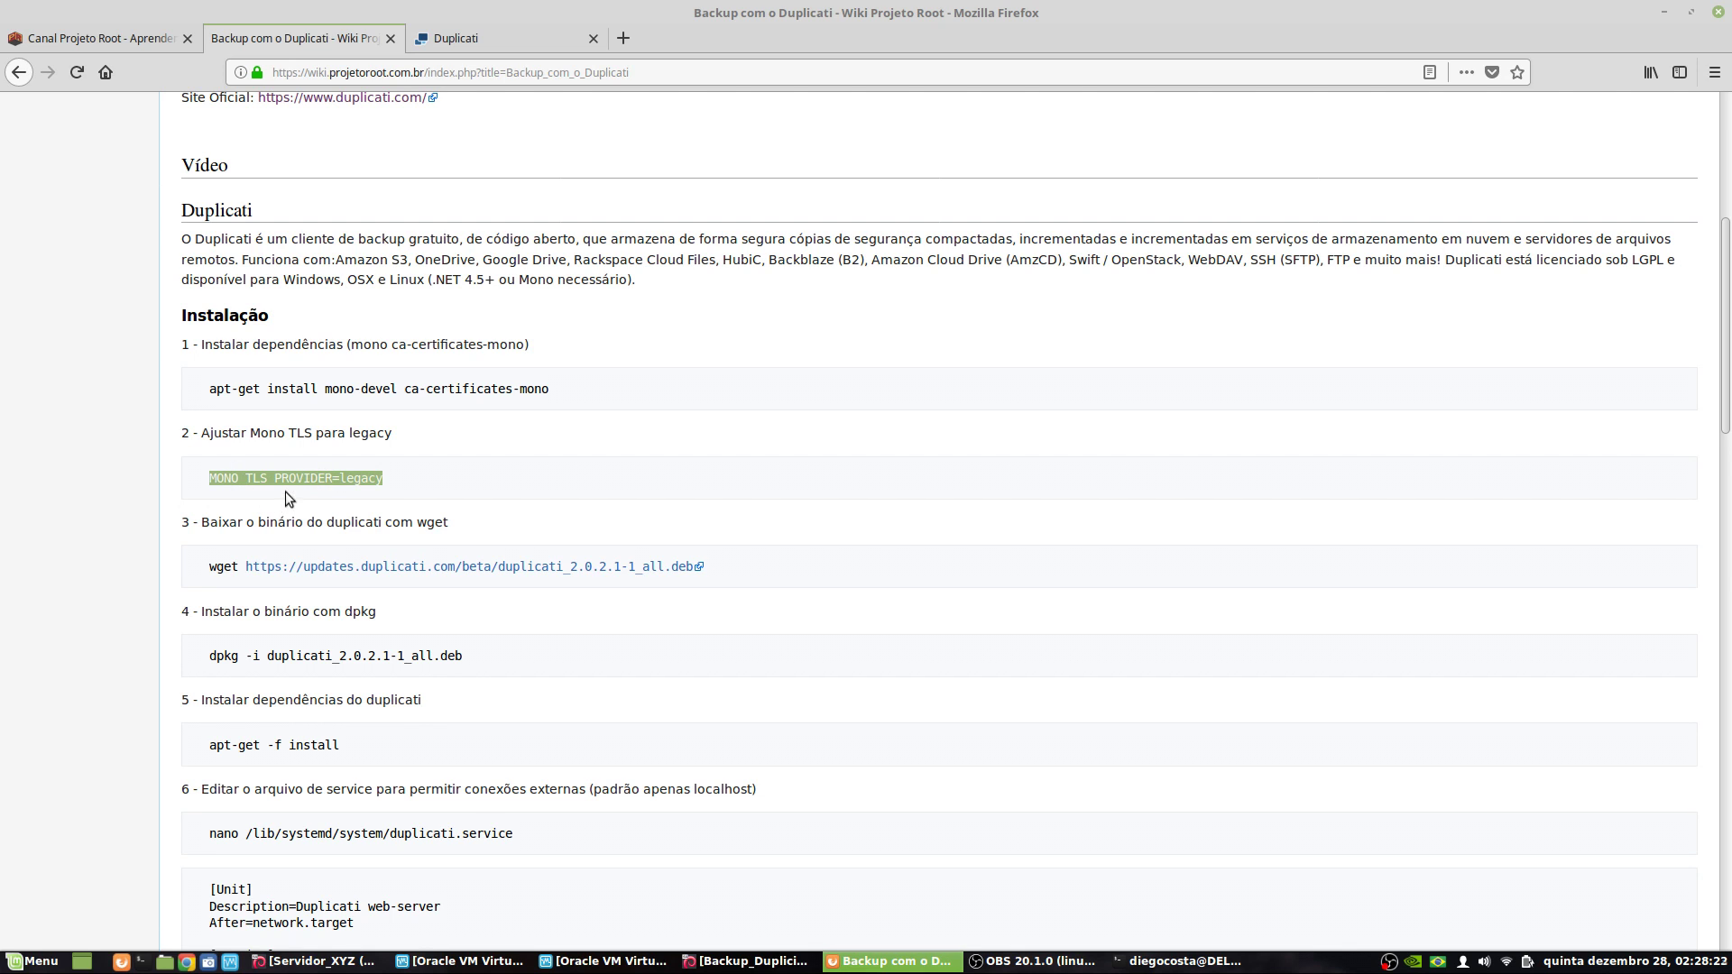
right_click(325, 481)
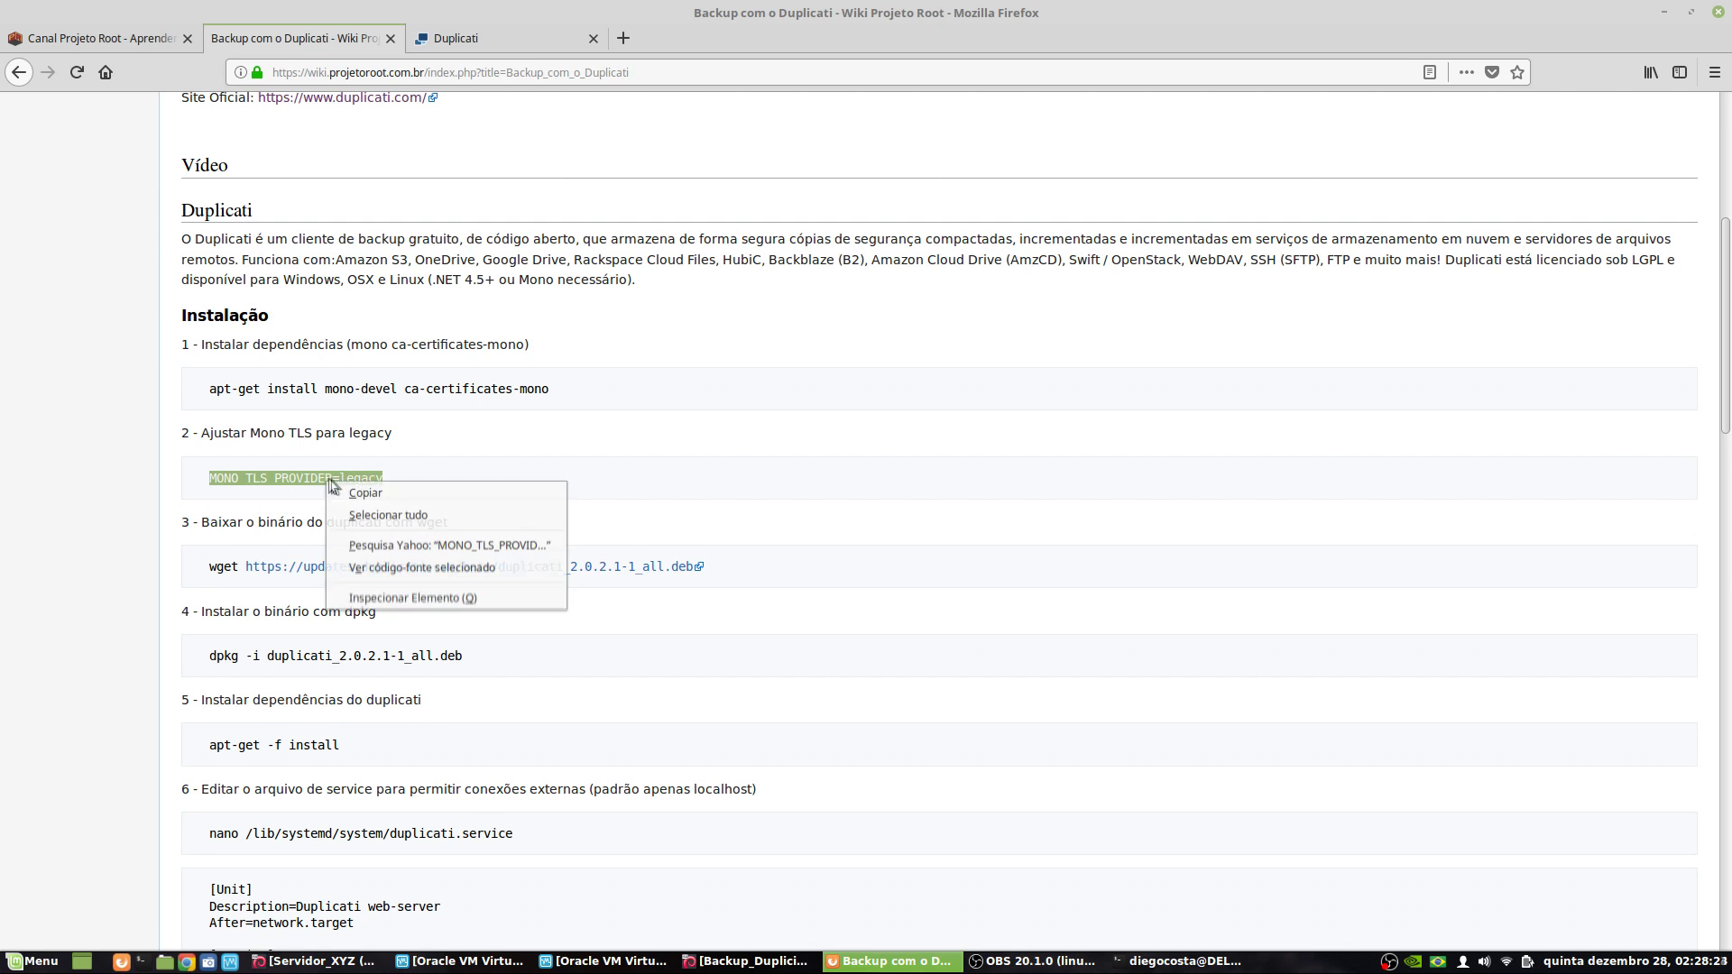
left_click(389, 502)
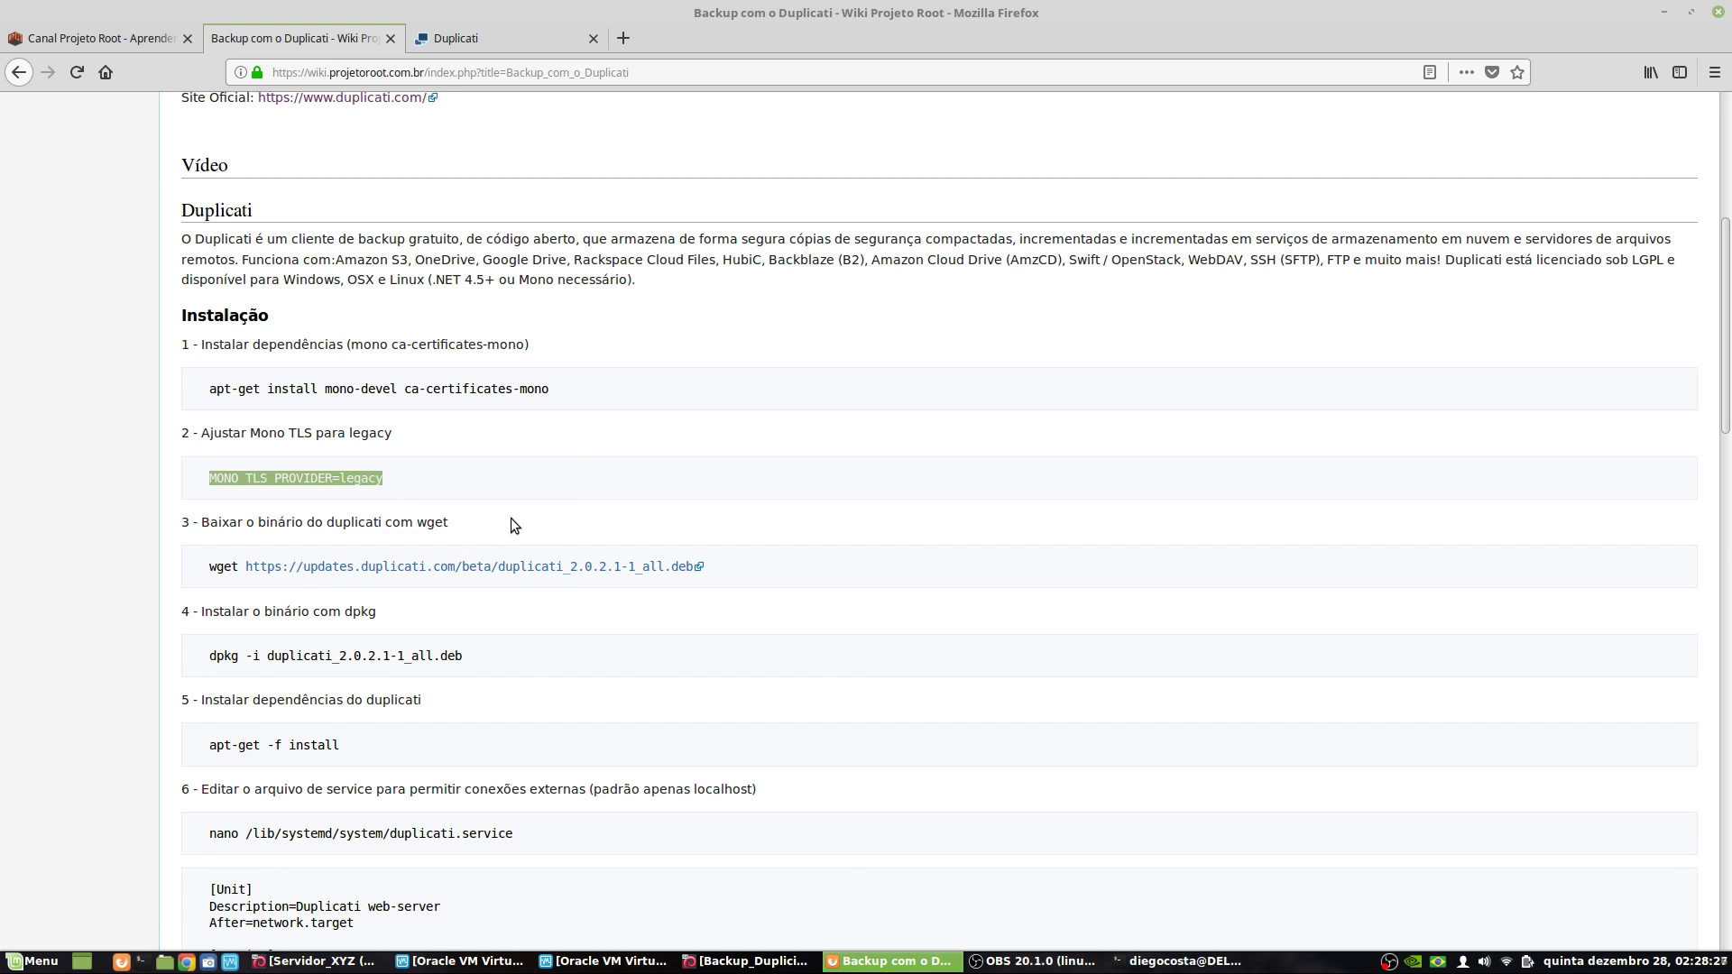
left_click(1170, 964)
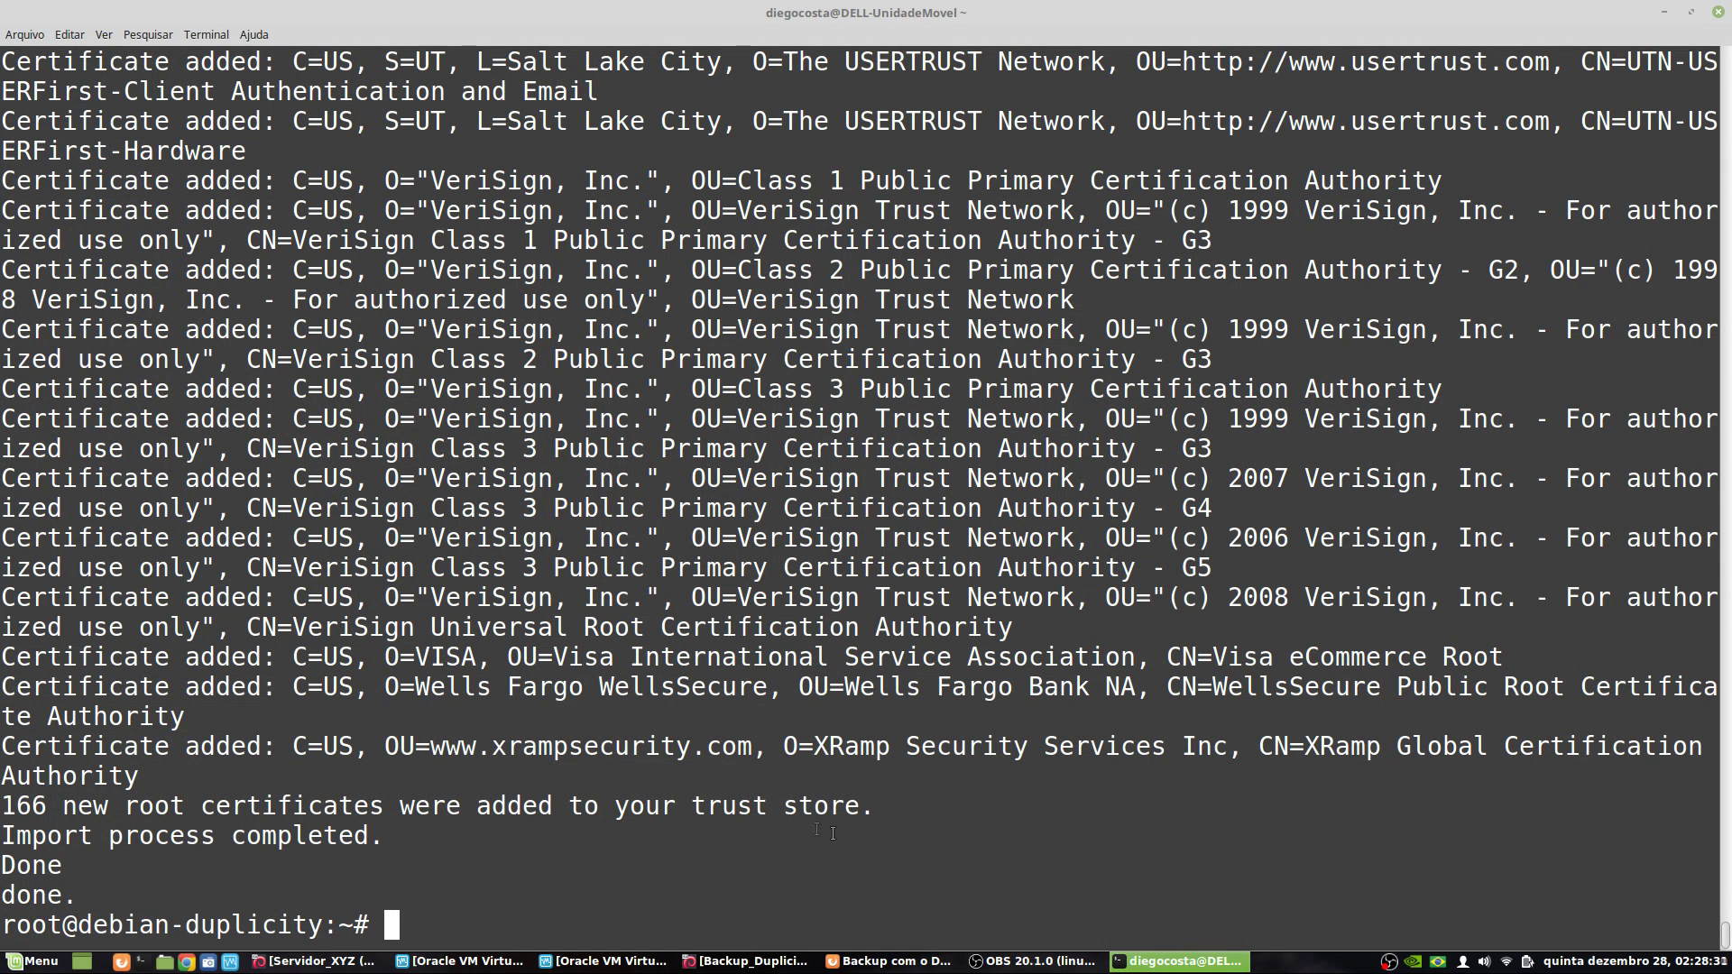
right_click(759, 842)
left_click(794, 730)
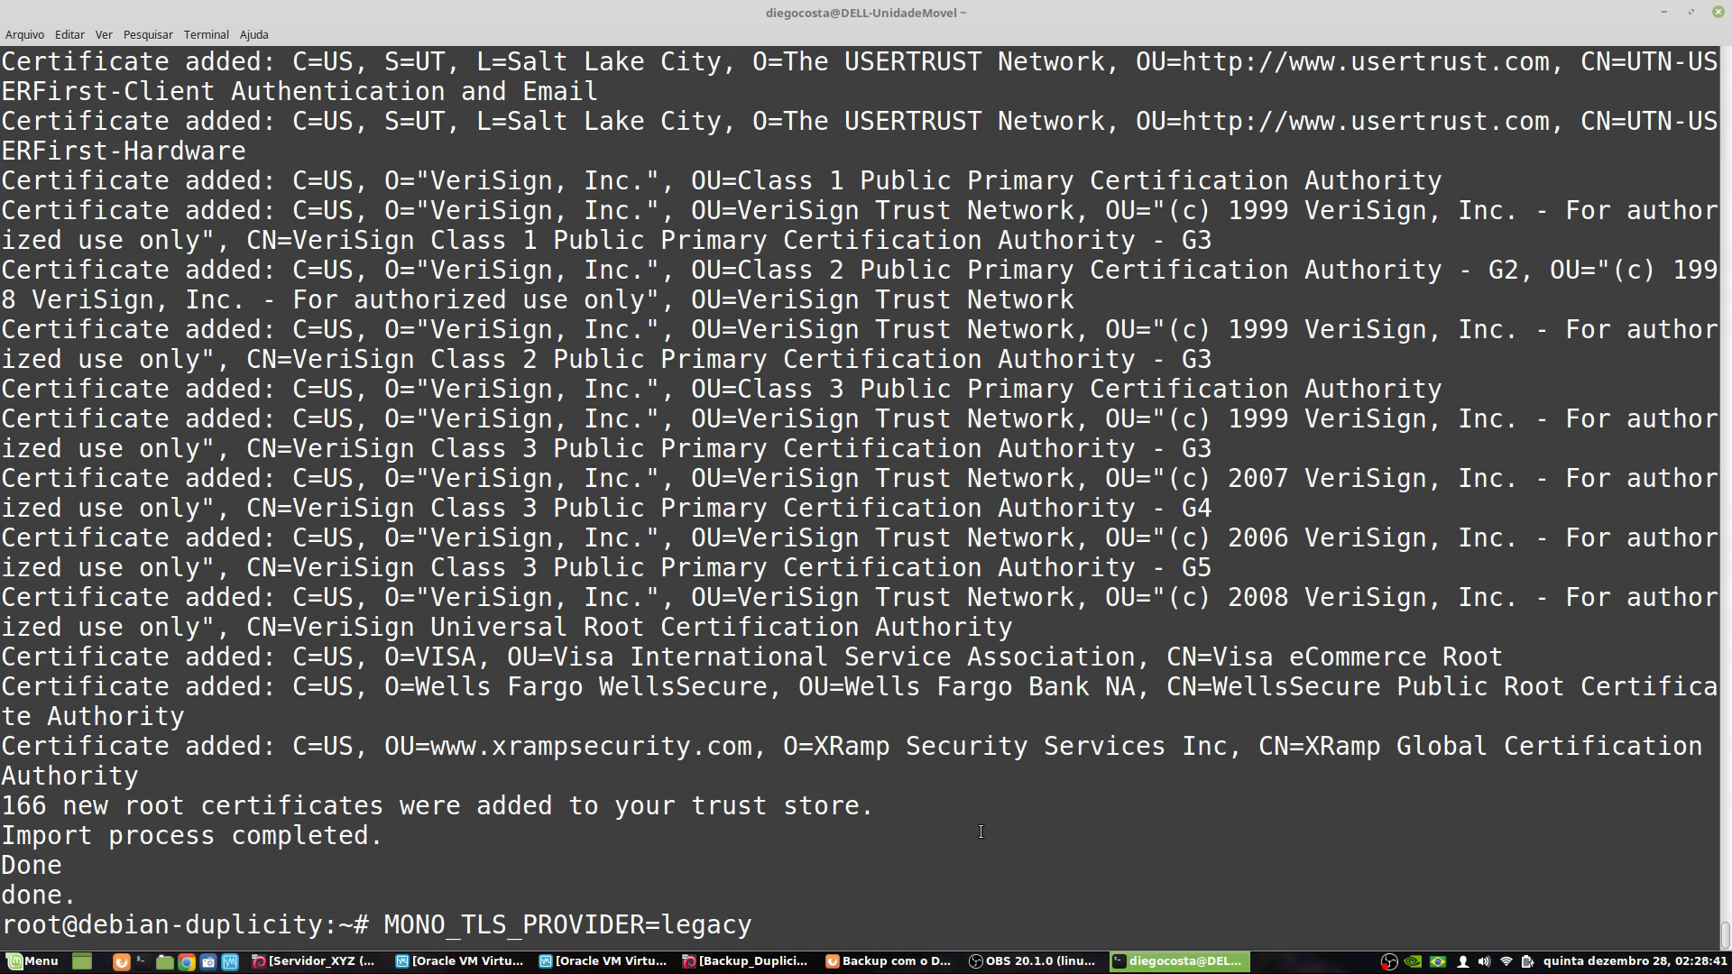
key("Return")
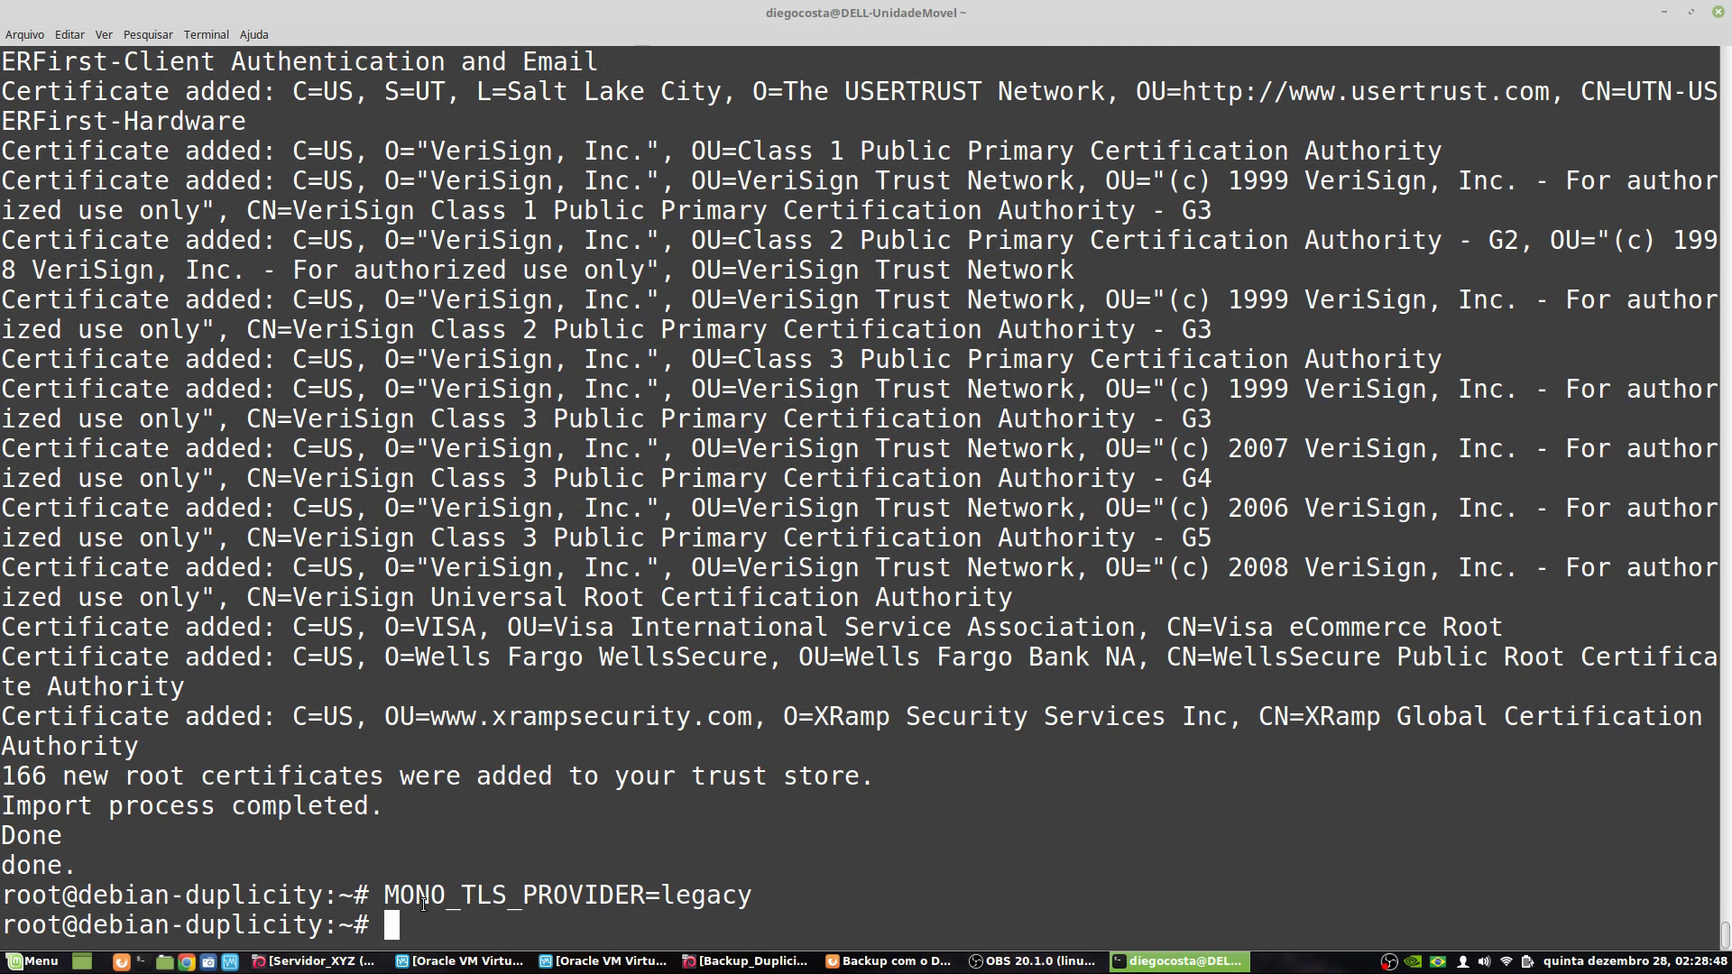
mouse_move(1208, 970)
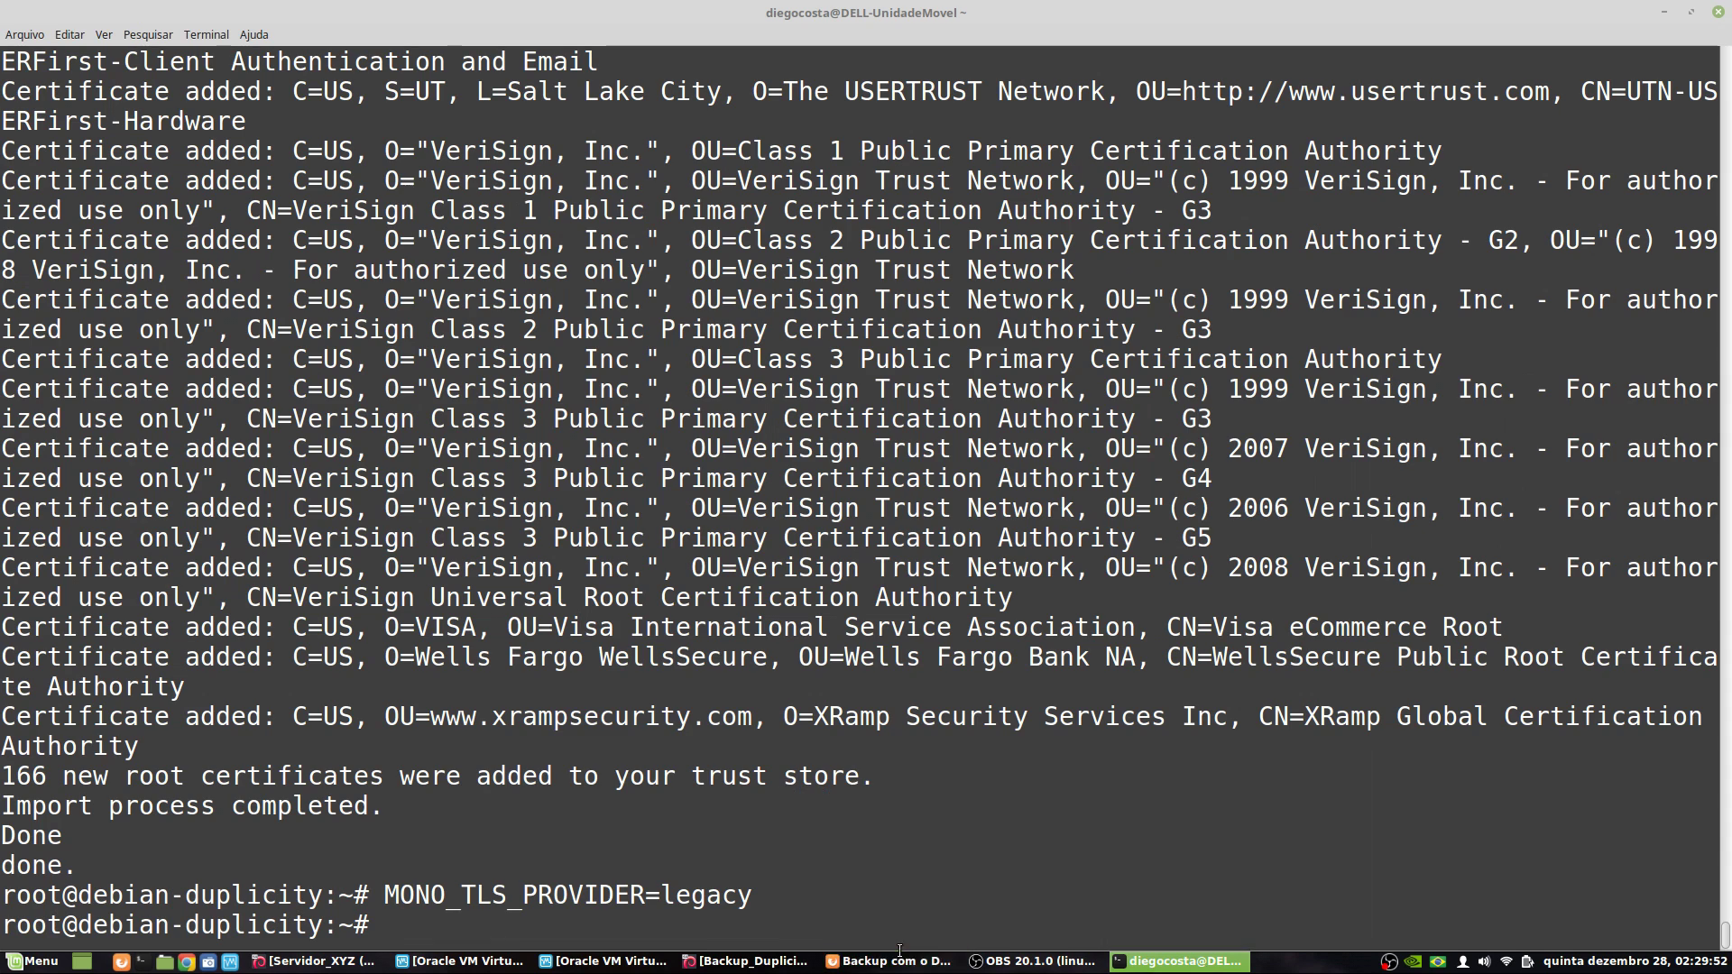
left_click(900, 956)
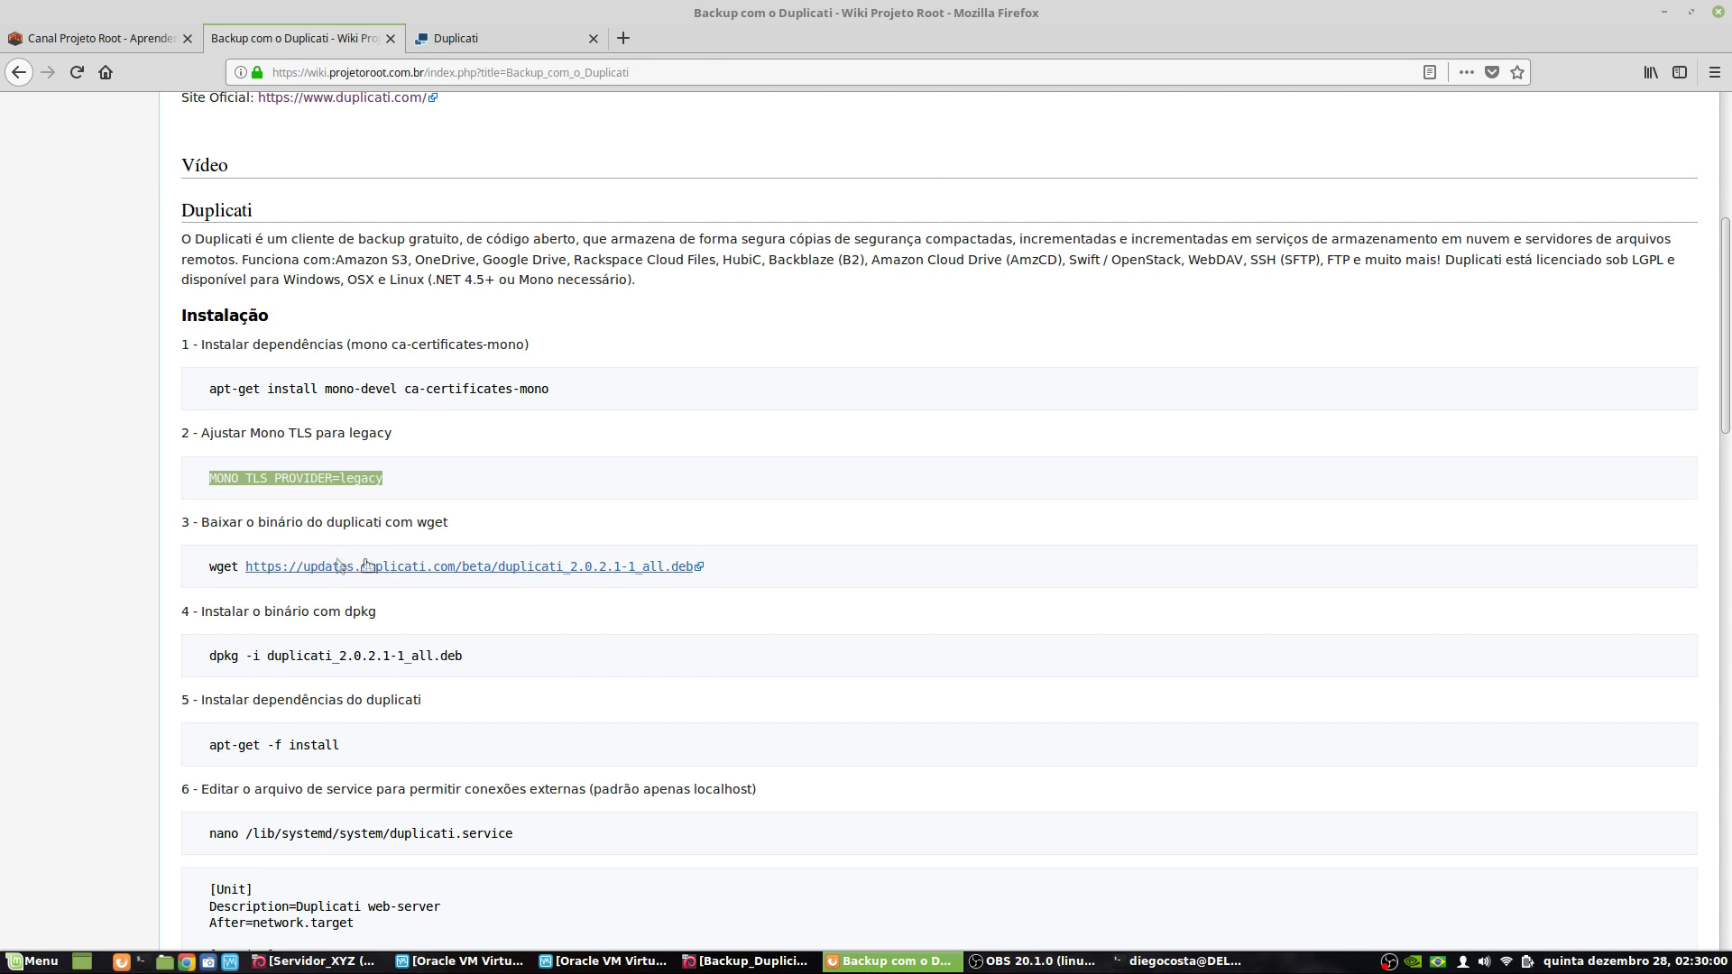
- Check the Duplicati 2.0 download page for the 2.0.2.1 Debian/Ubuntu package, then return to the wiki
left_click(474, 30)
scroll(505, 396, "down", 1)
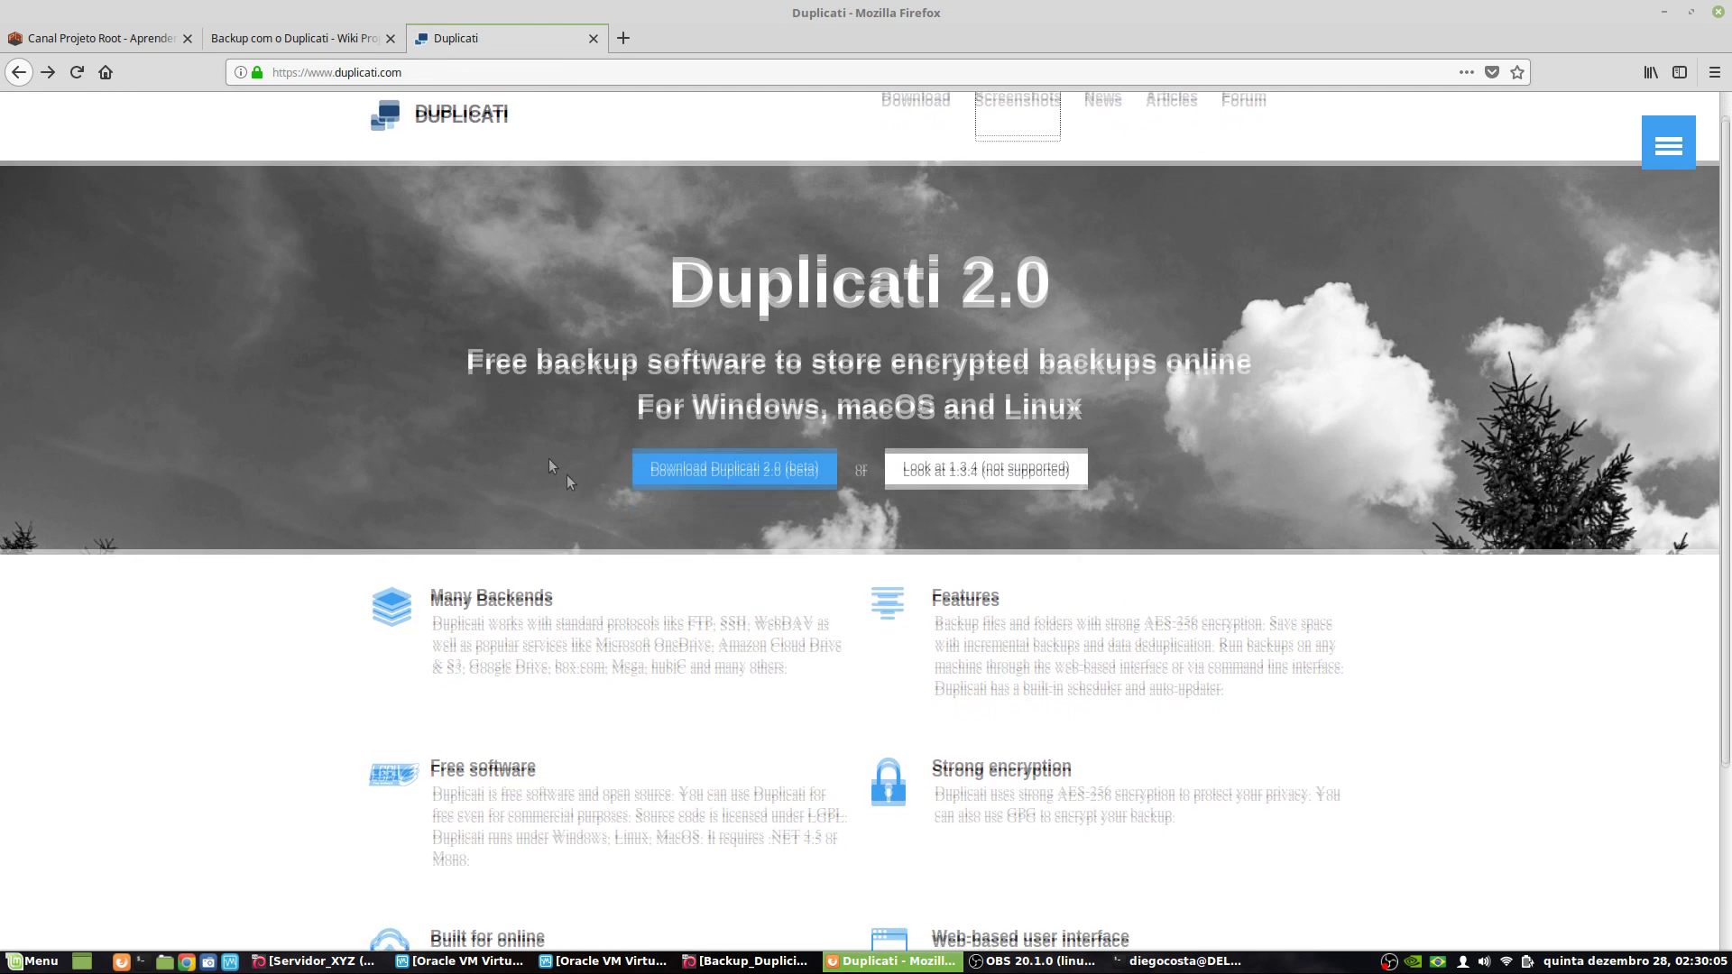
left_click(713, 449)
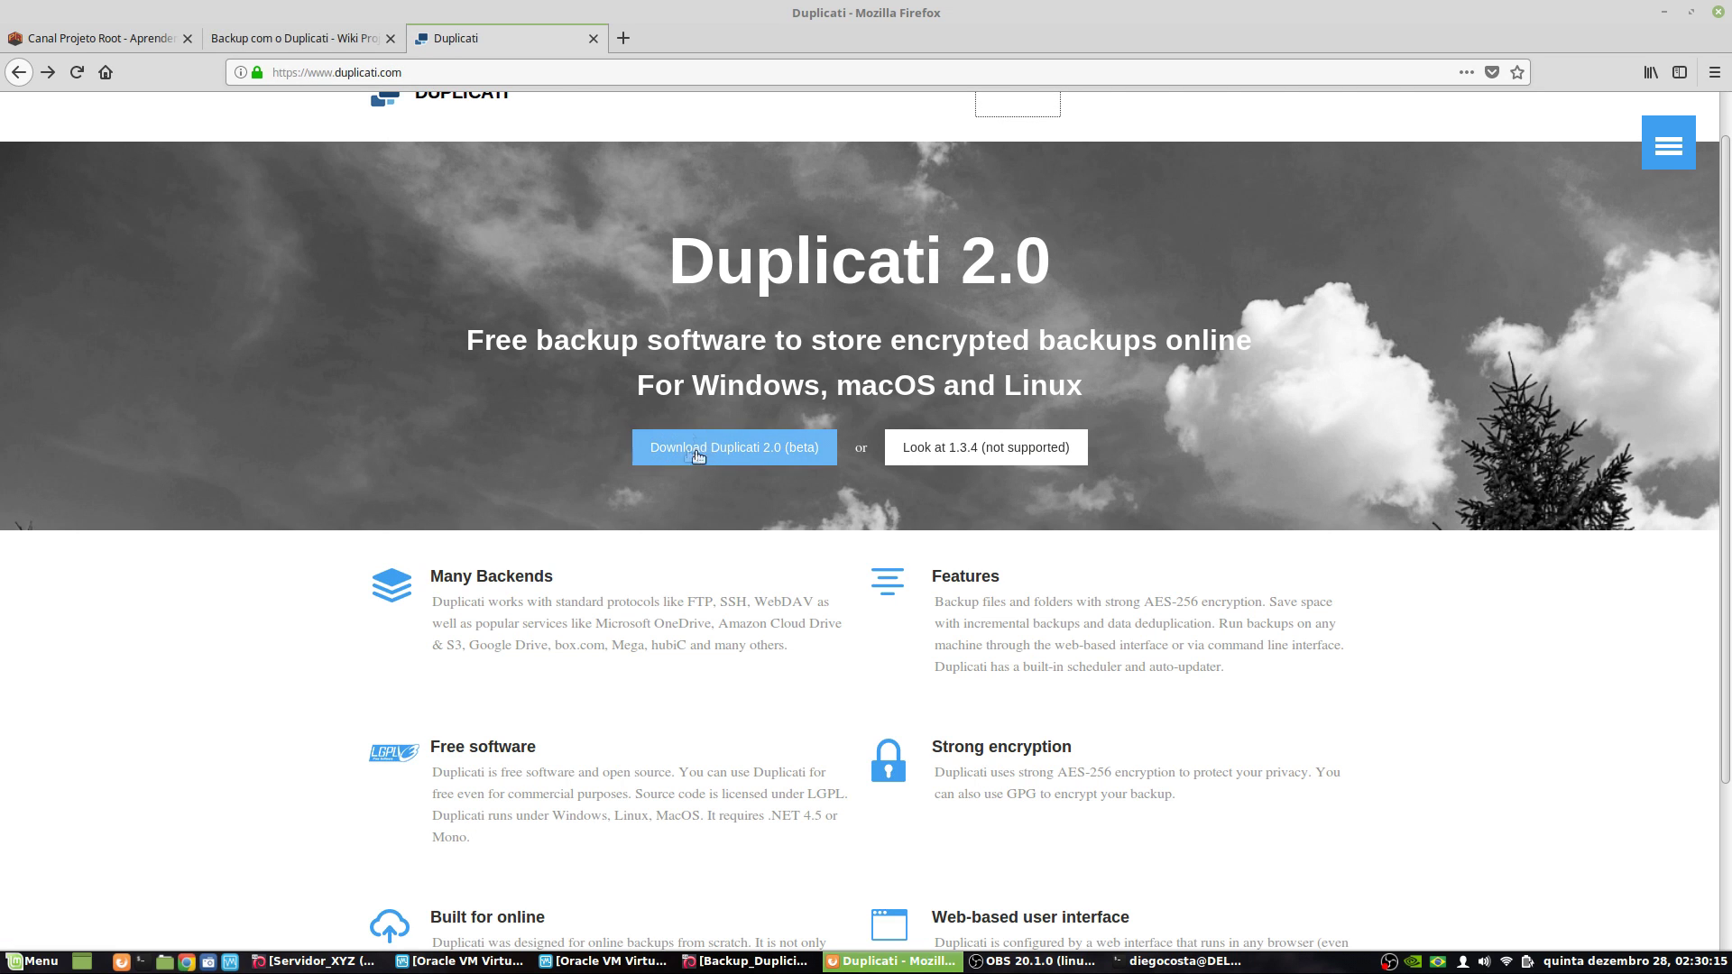
left_click(768, 458)
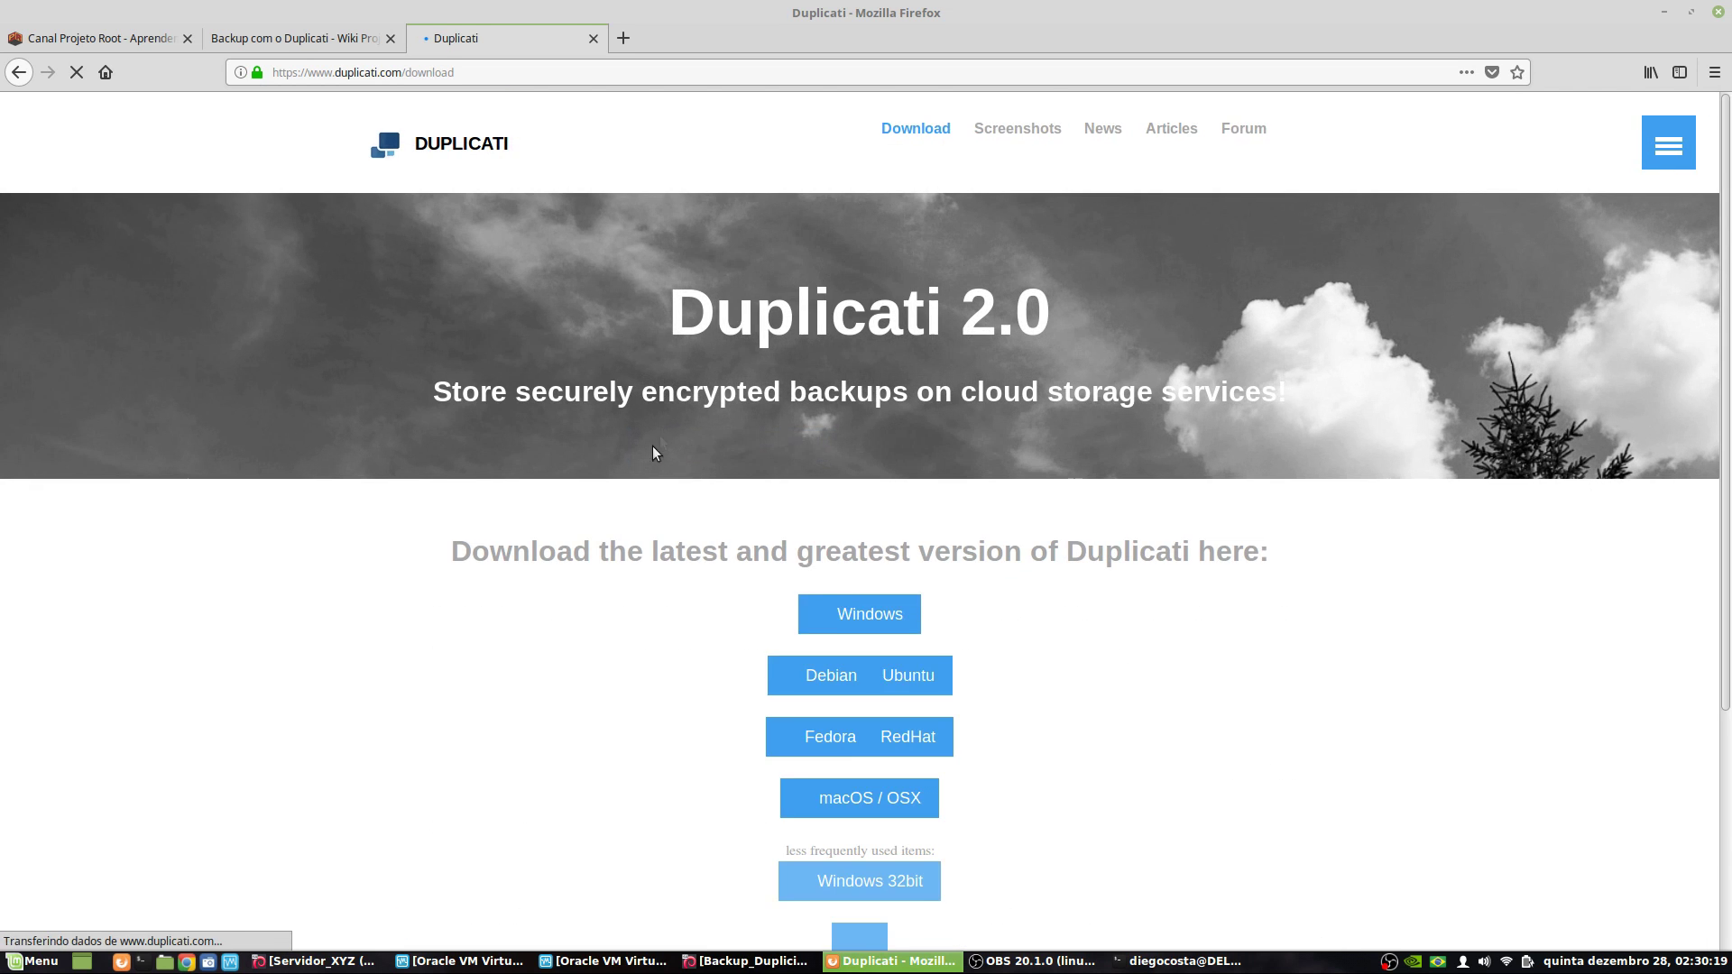
scroll(668, 542, "down", 3)
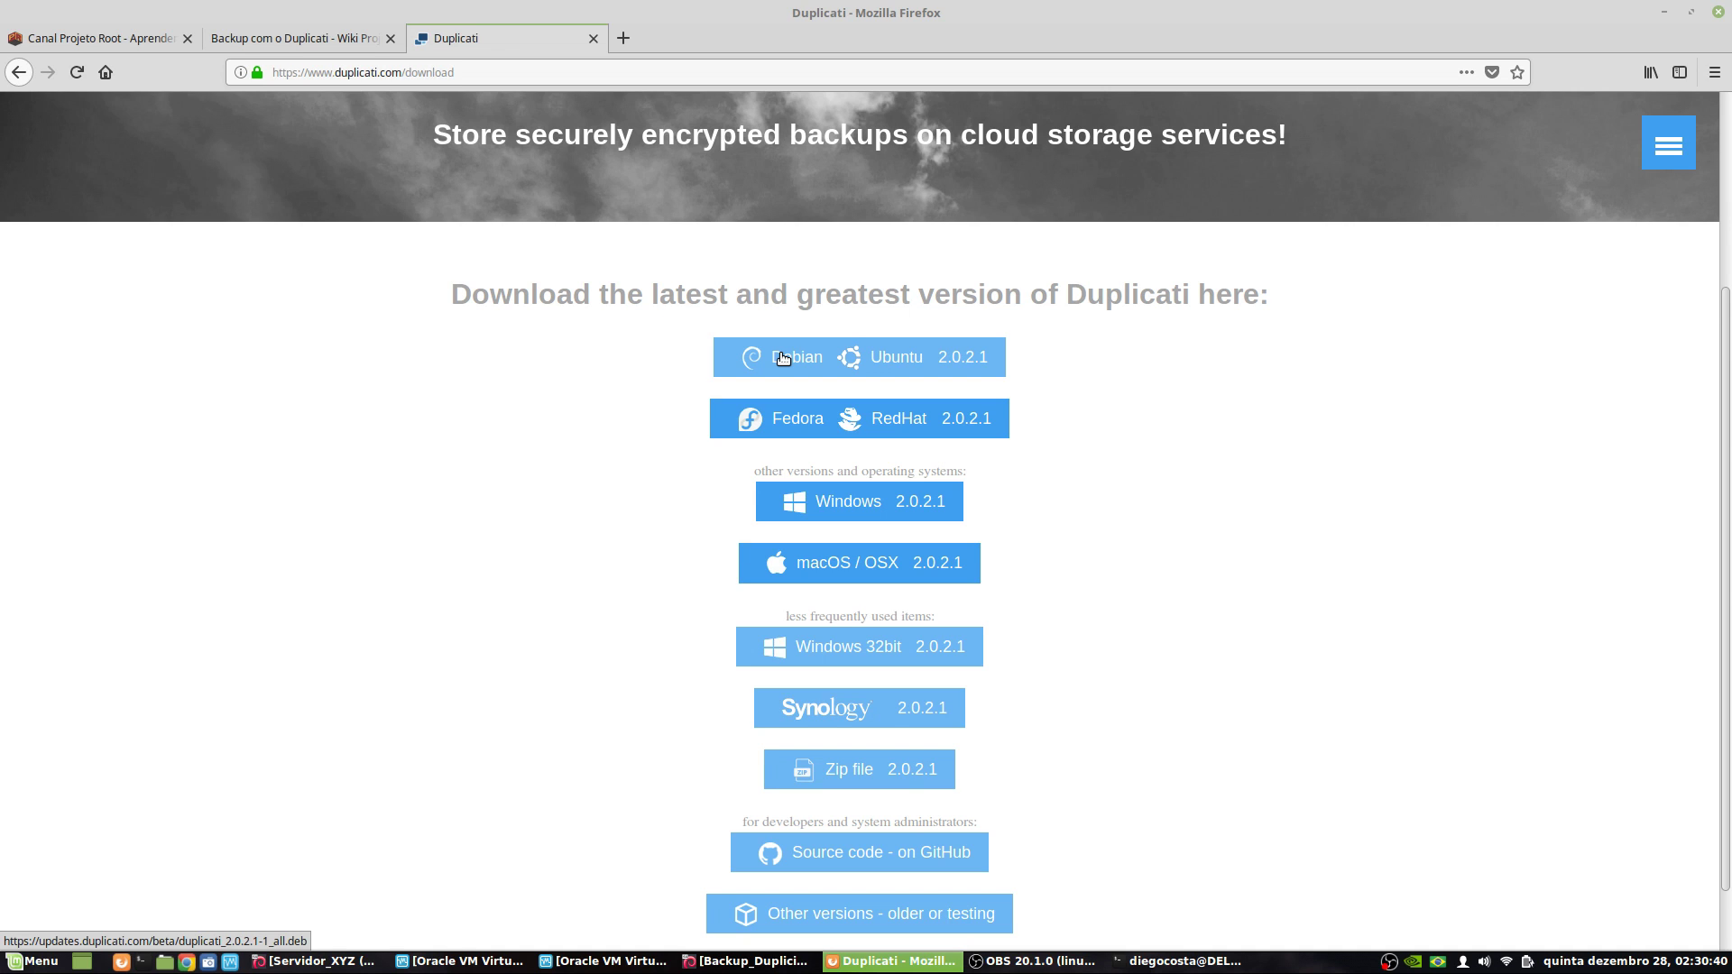
left_click(260, 38)
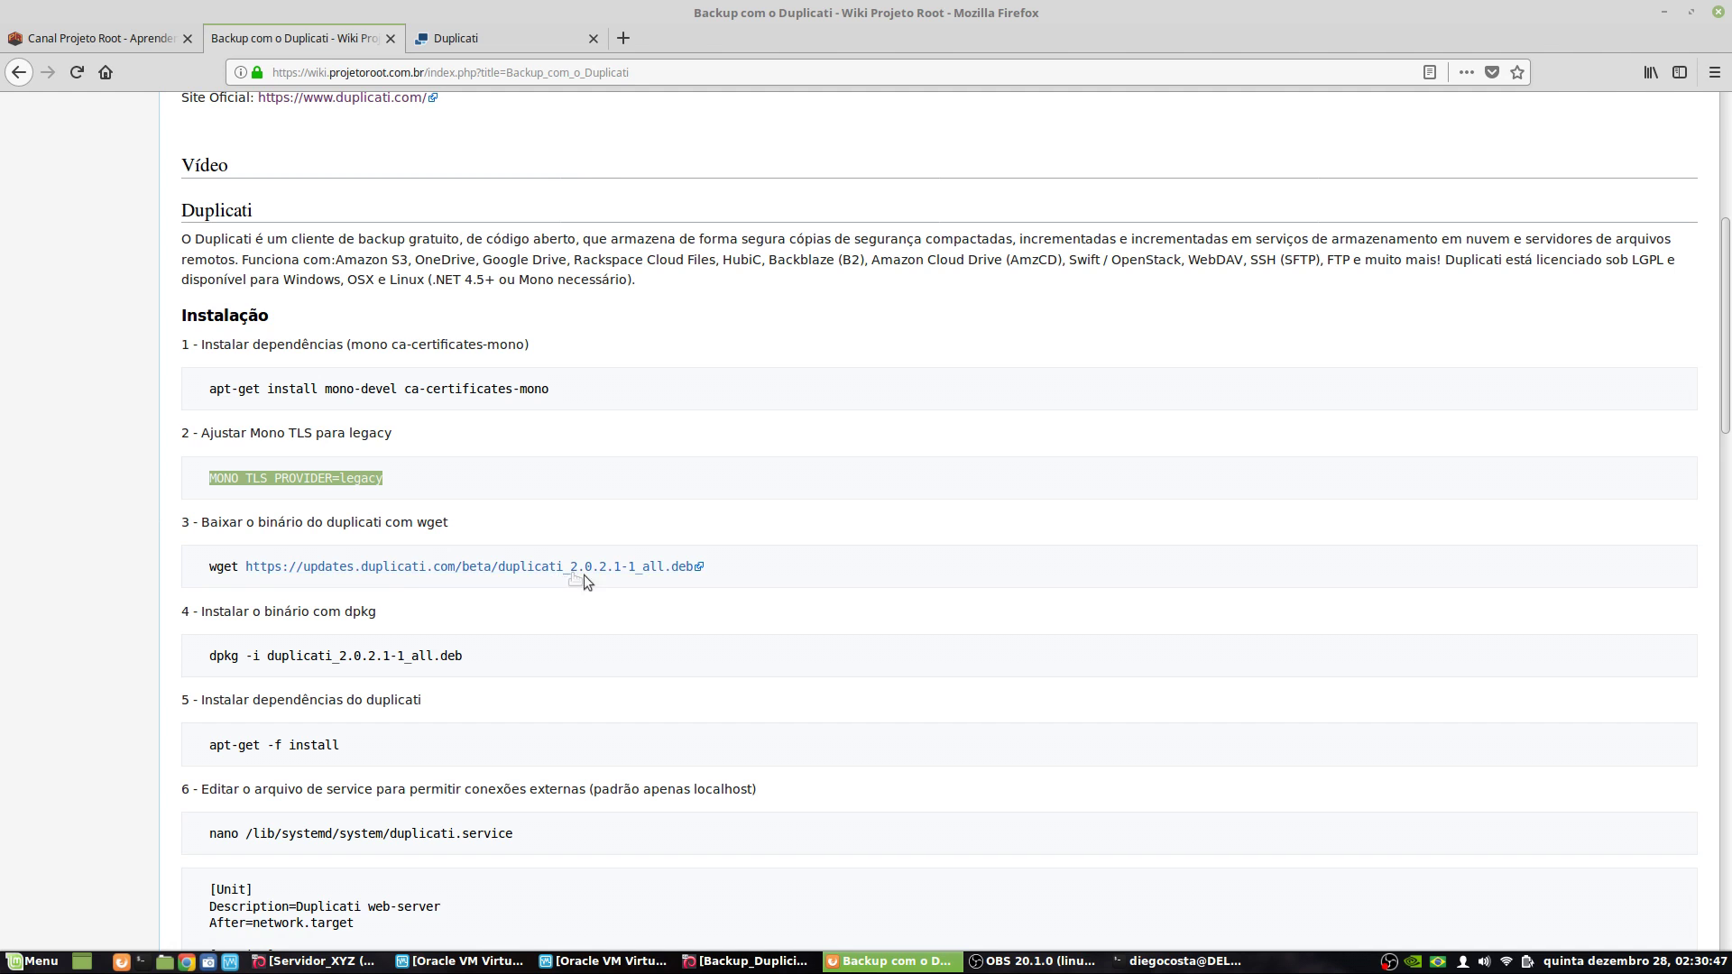
- Confirm the folder with pwd and run the wiki's wget command to fetch duplicati_2.0.2.1-1_all.deb
triple_click(225, 574)
key("ctrl+c")
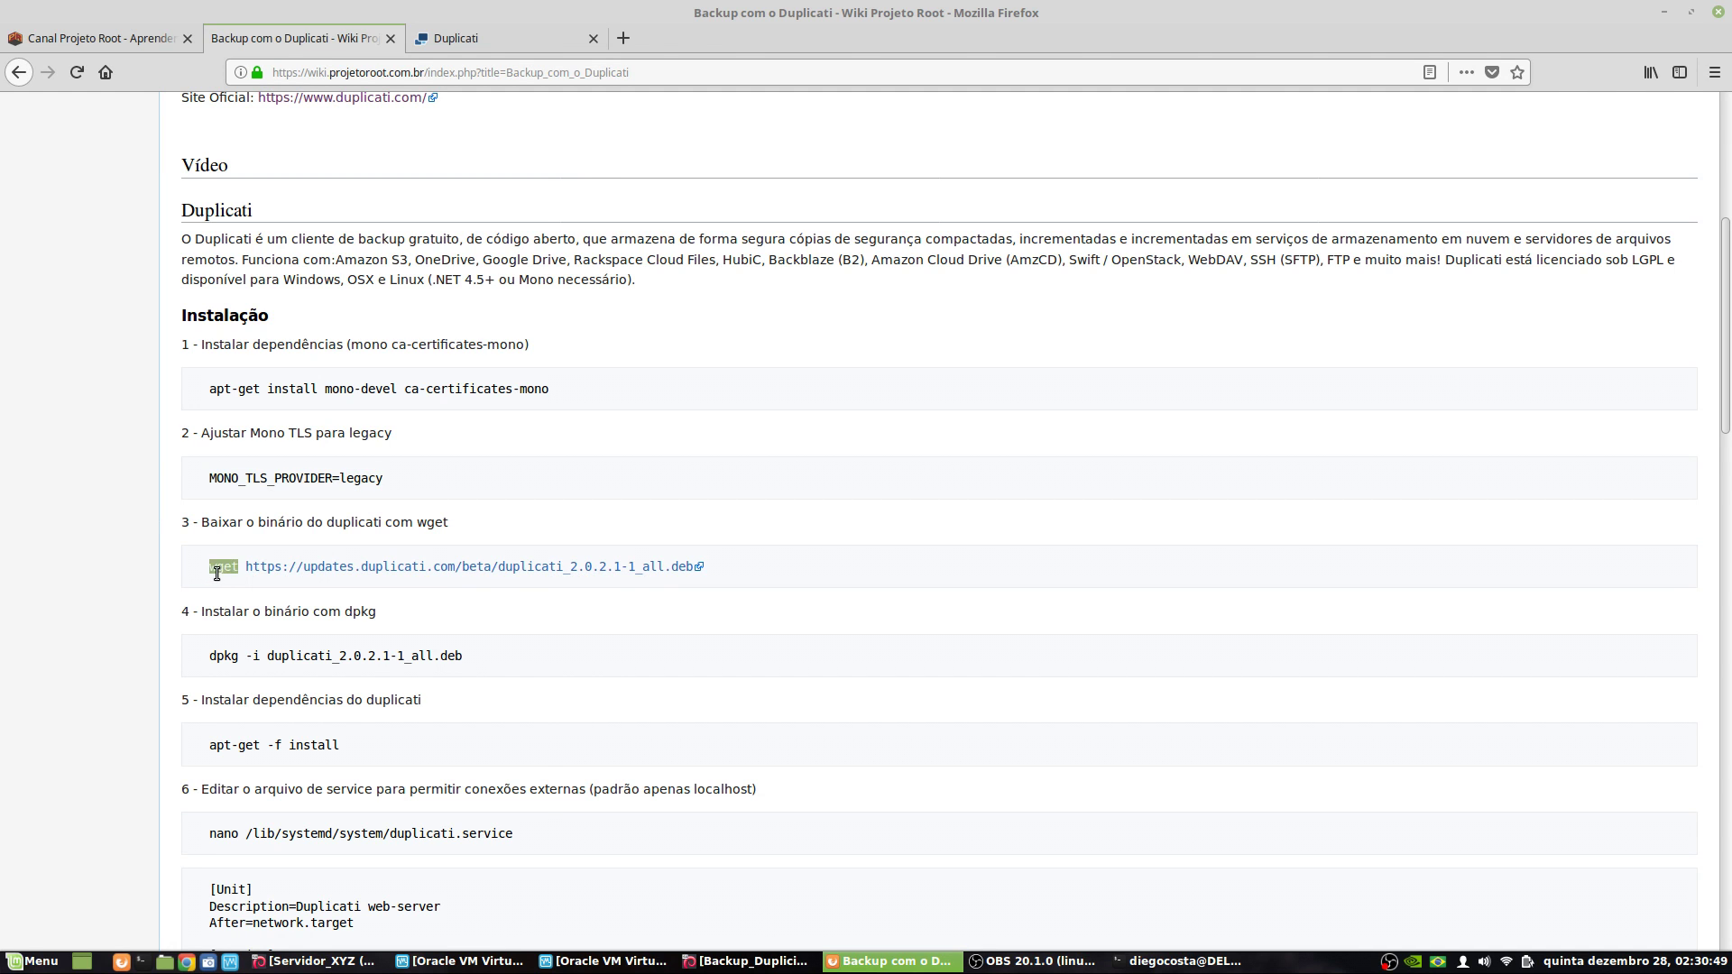
right_click(313, 571)
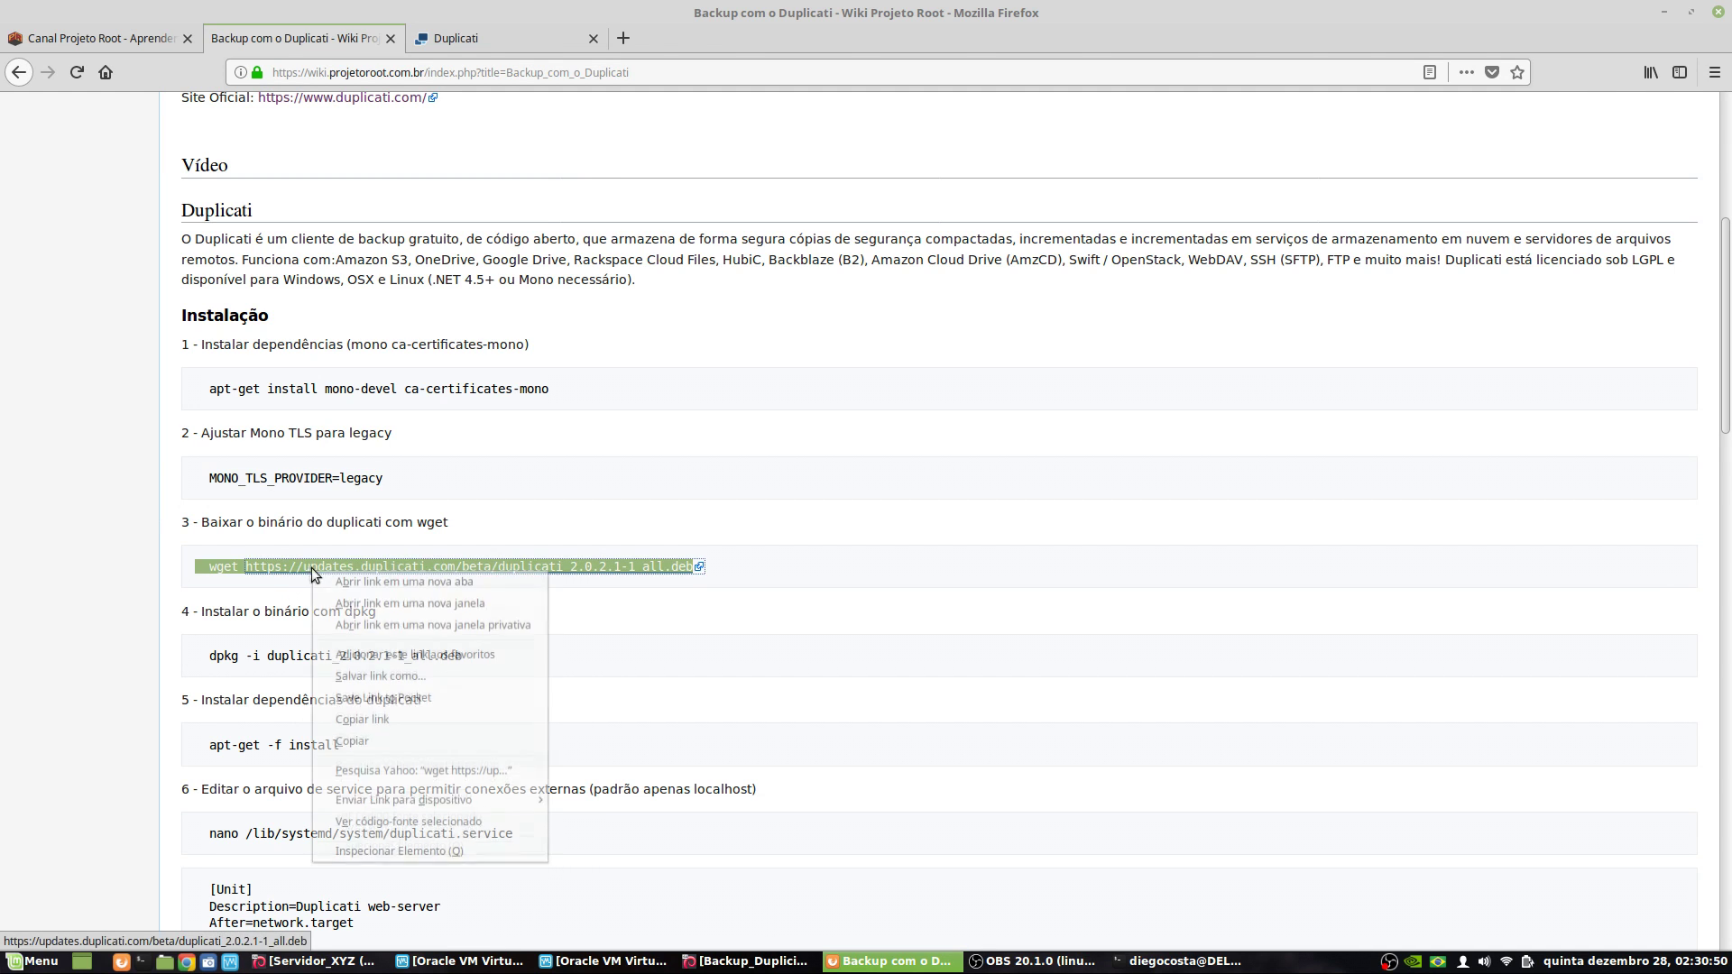
left_click(360, 748)
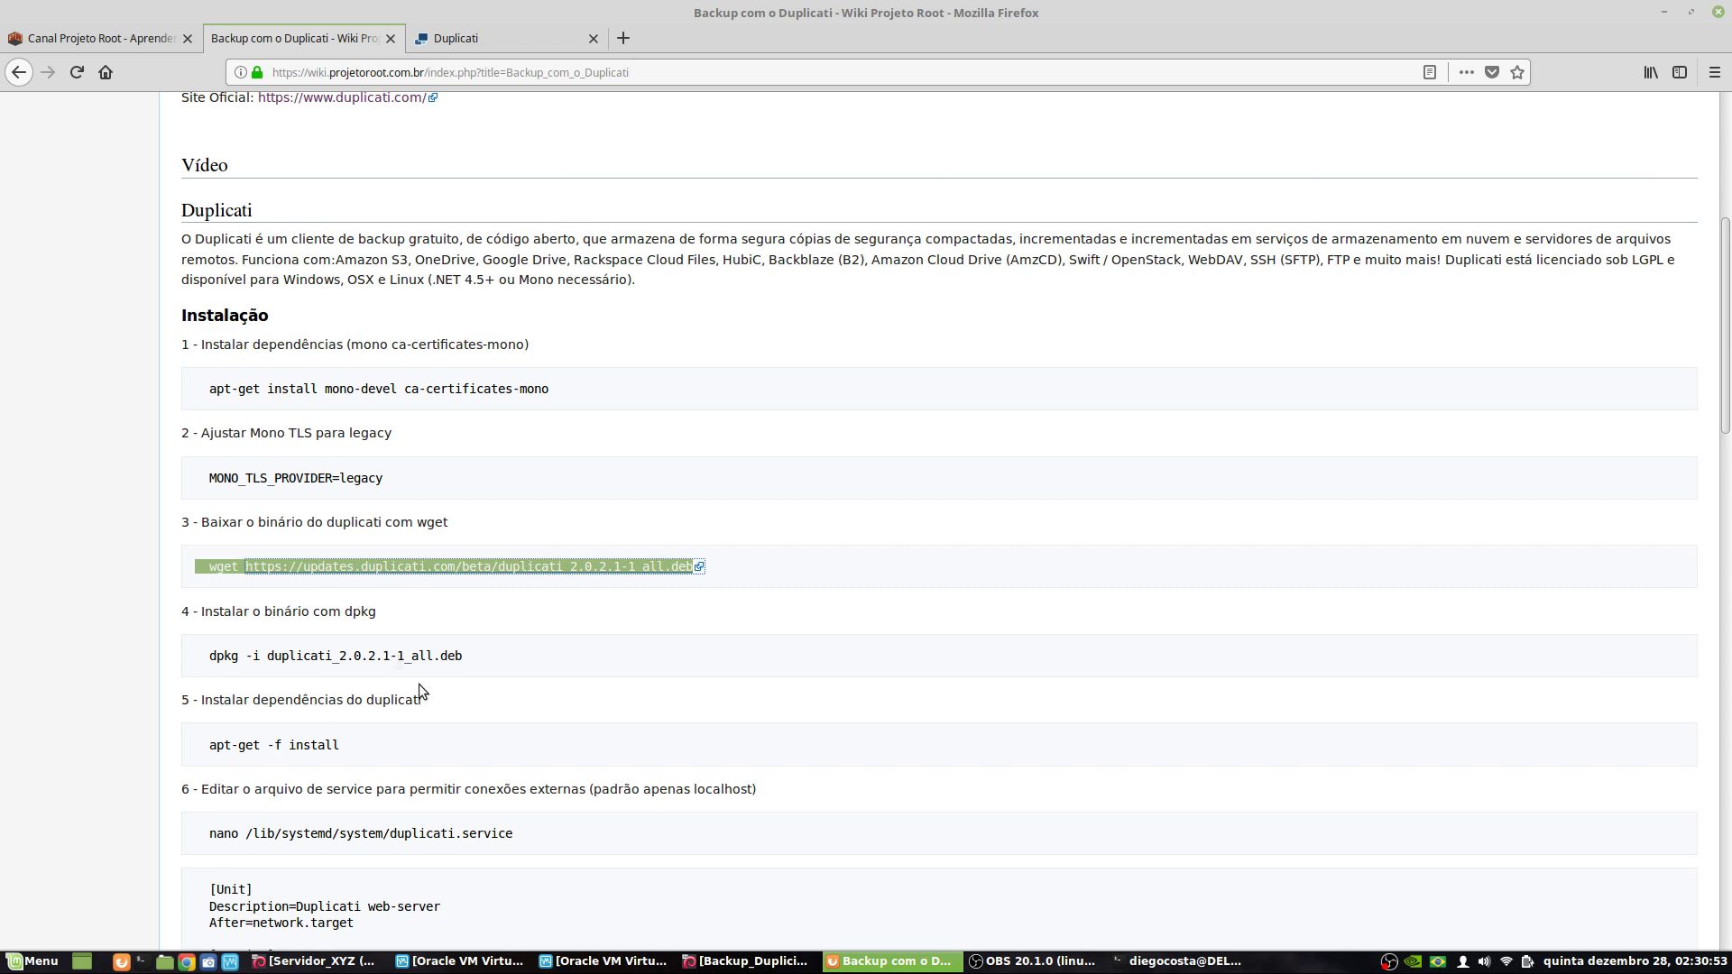
left_click(1181, 960)
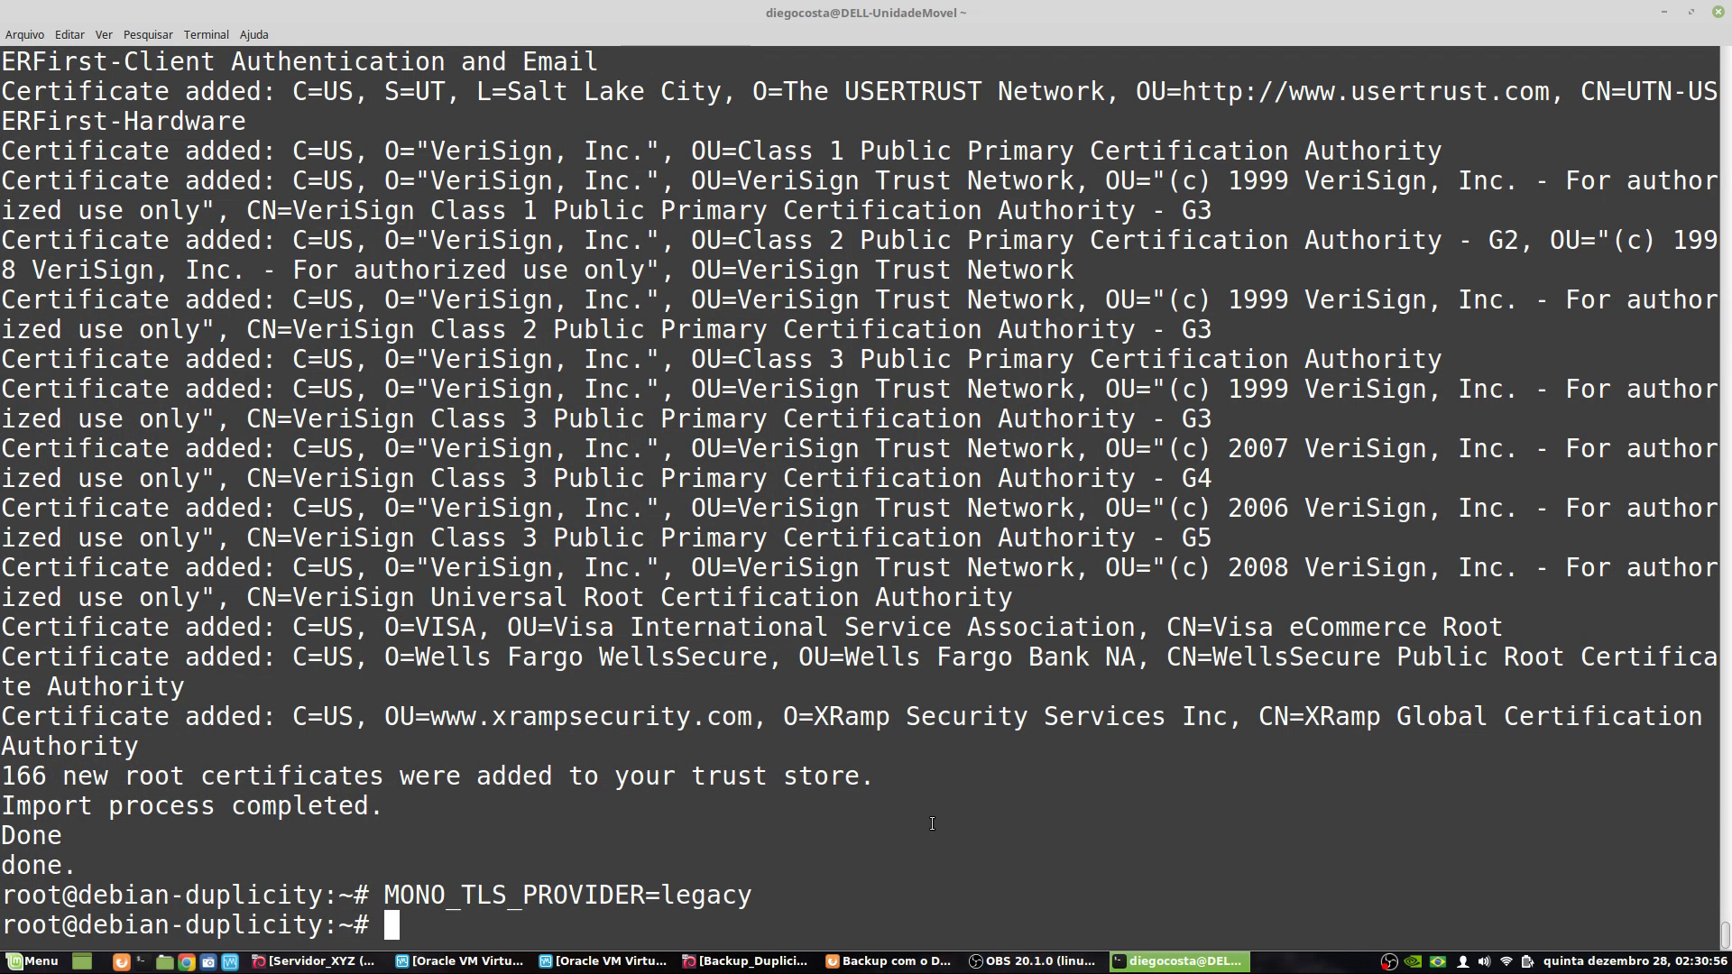
type("pwd")
key("Return")
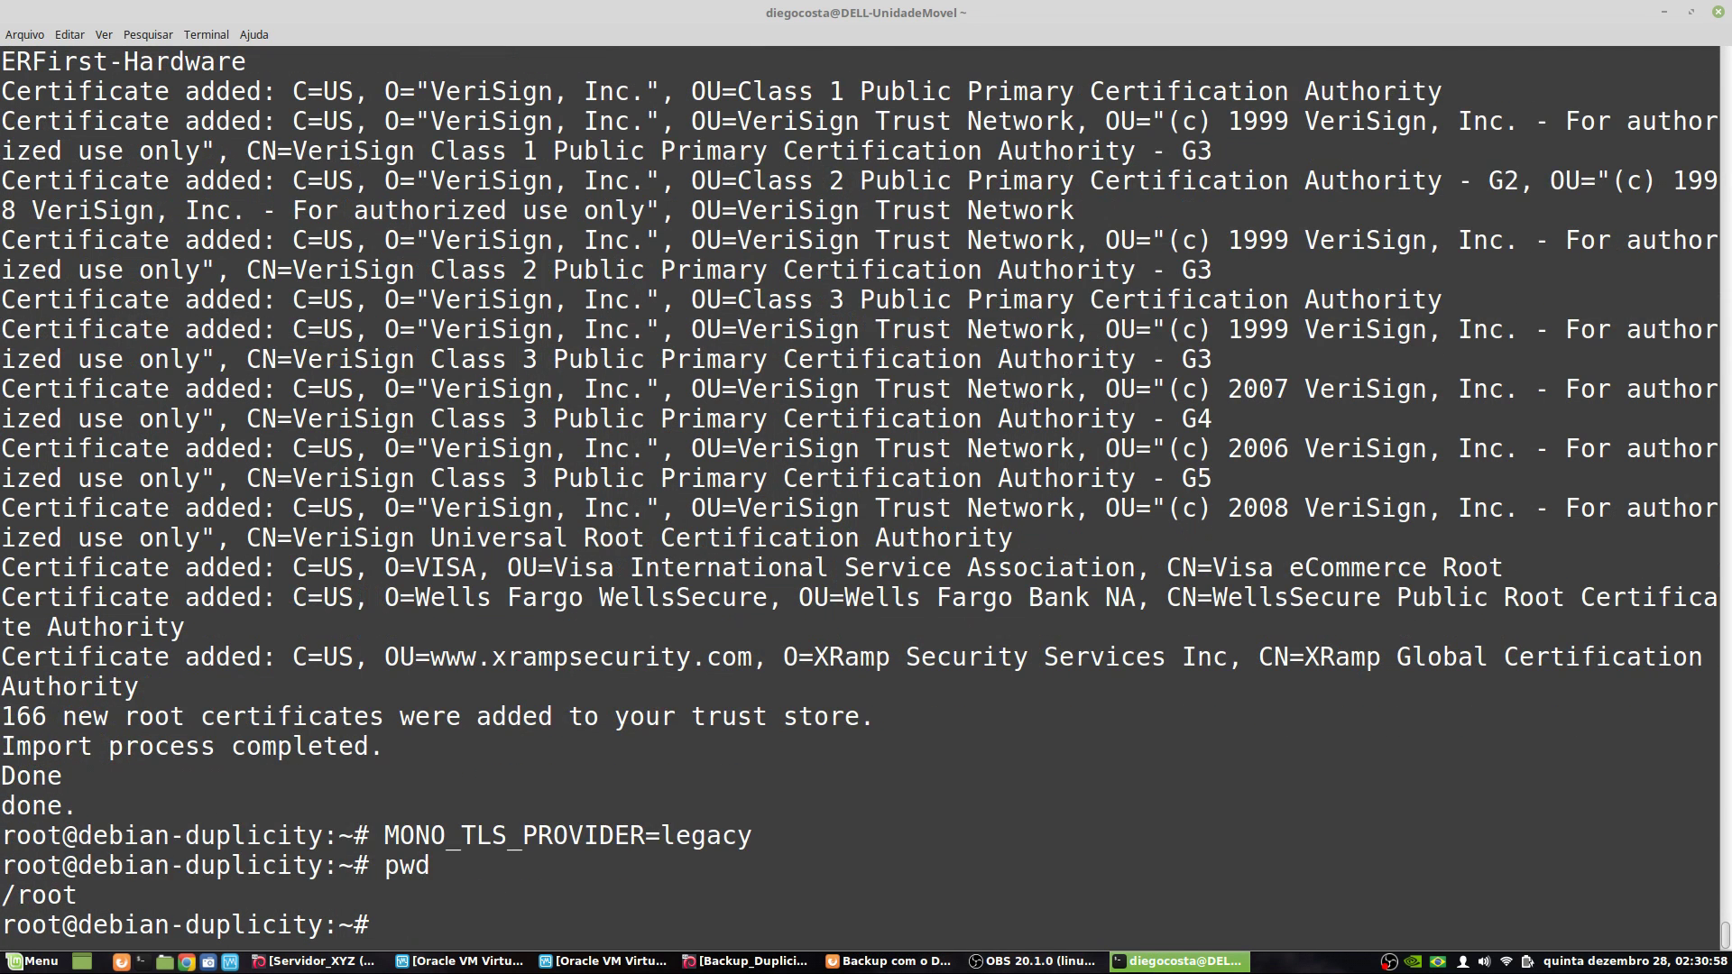
right_click(929, 826)
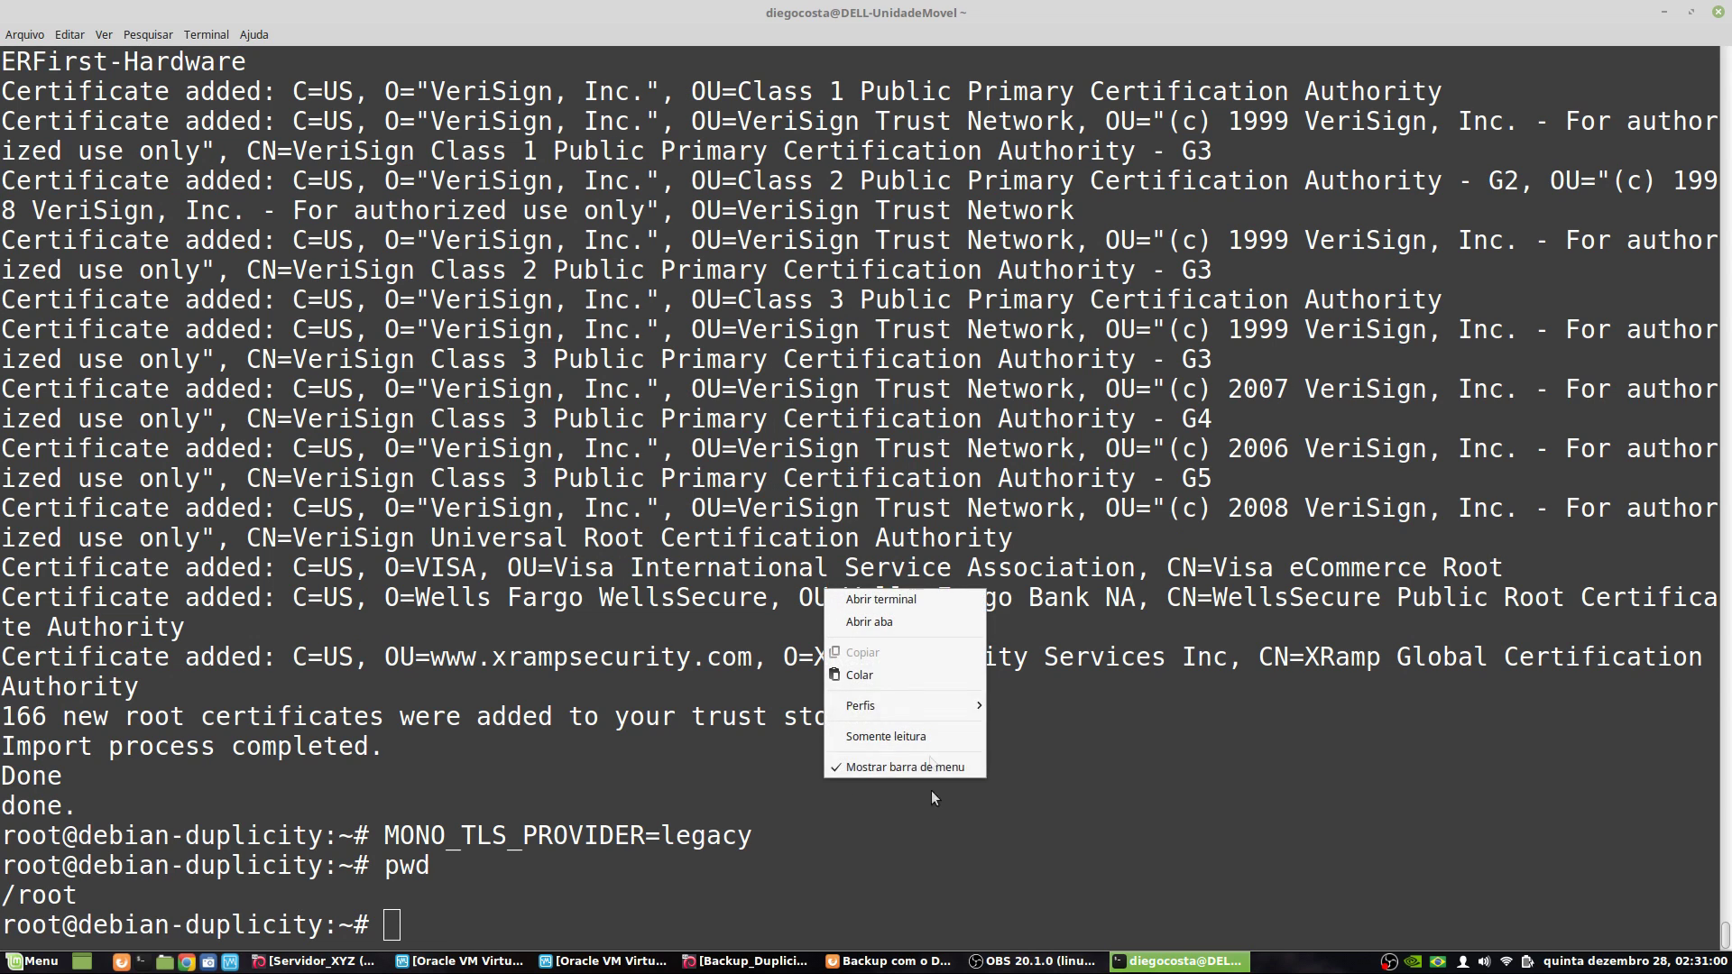
left_click(895, 676)
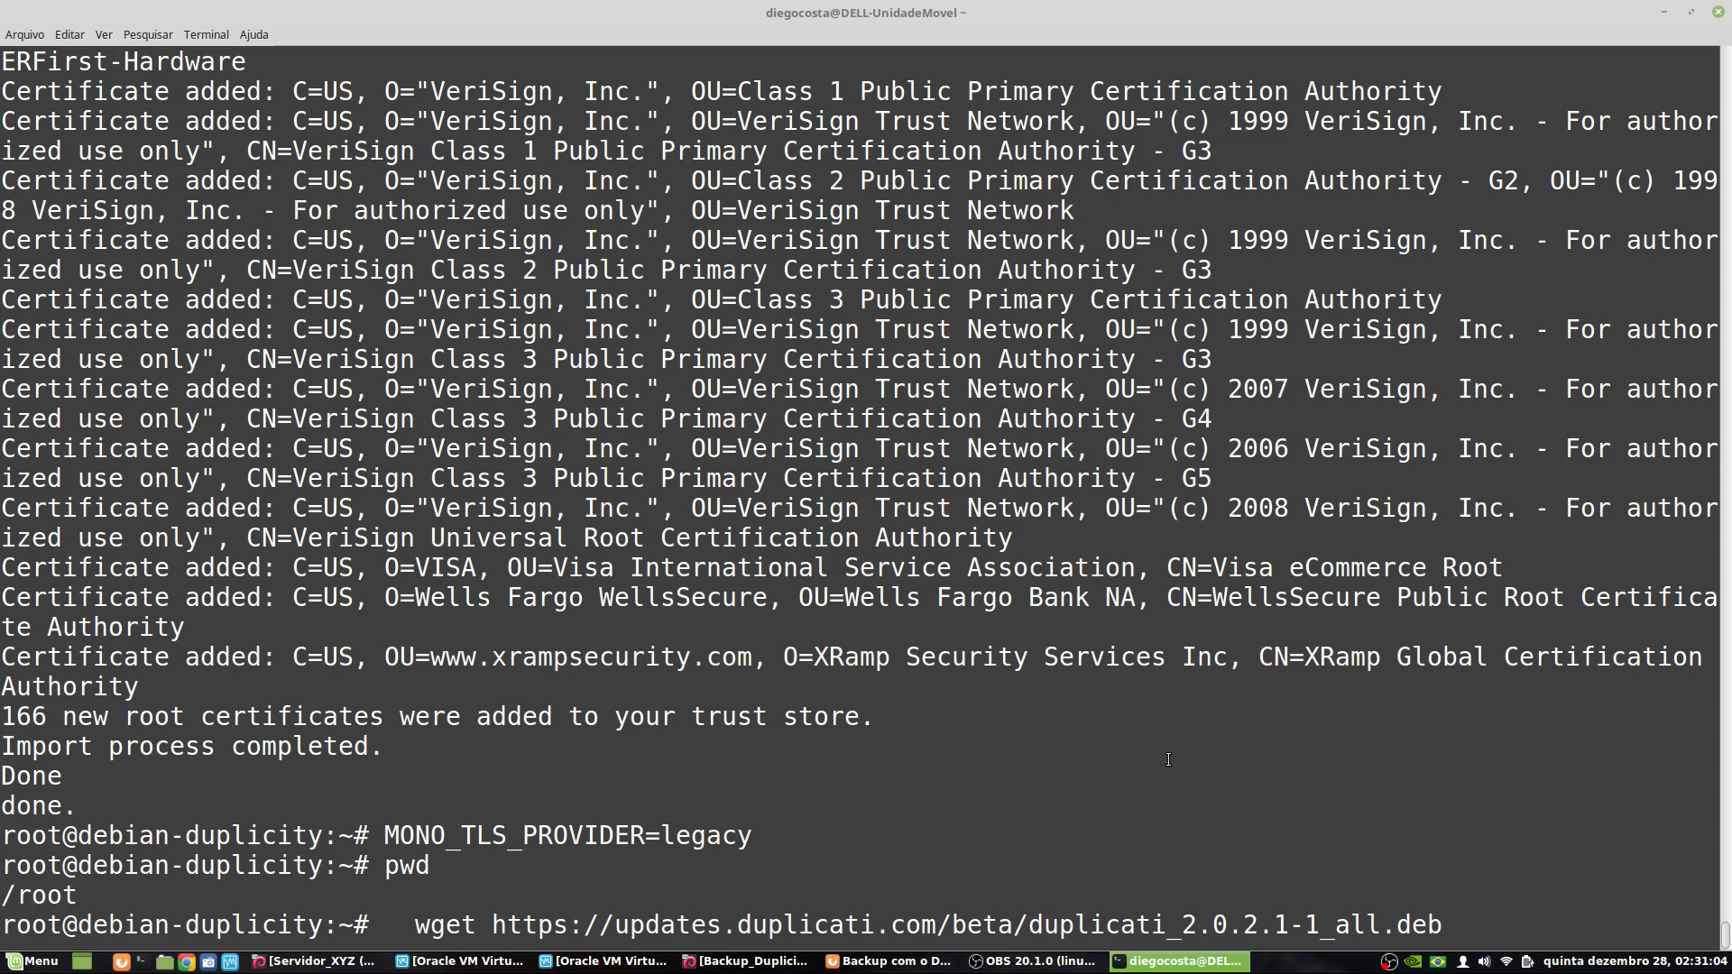
key("Return")
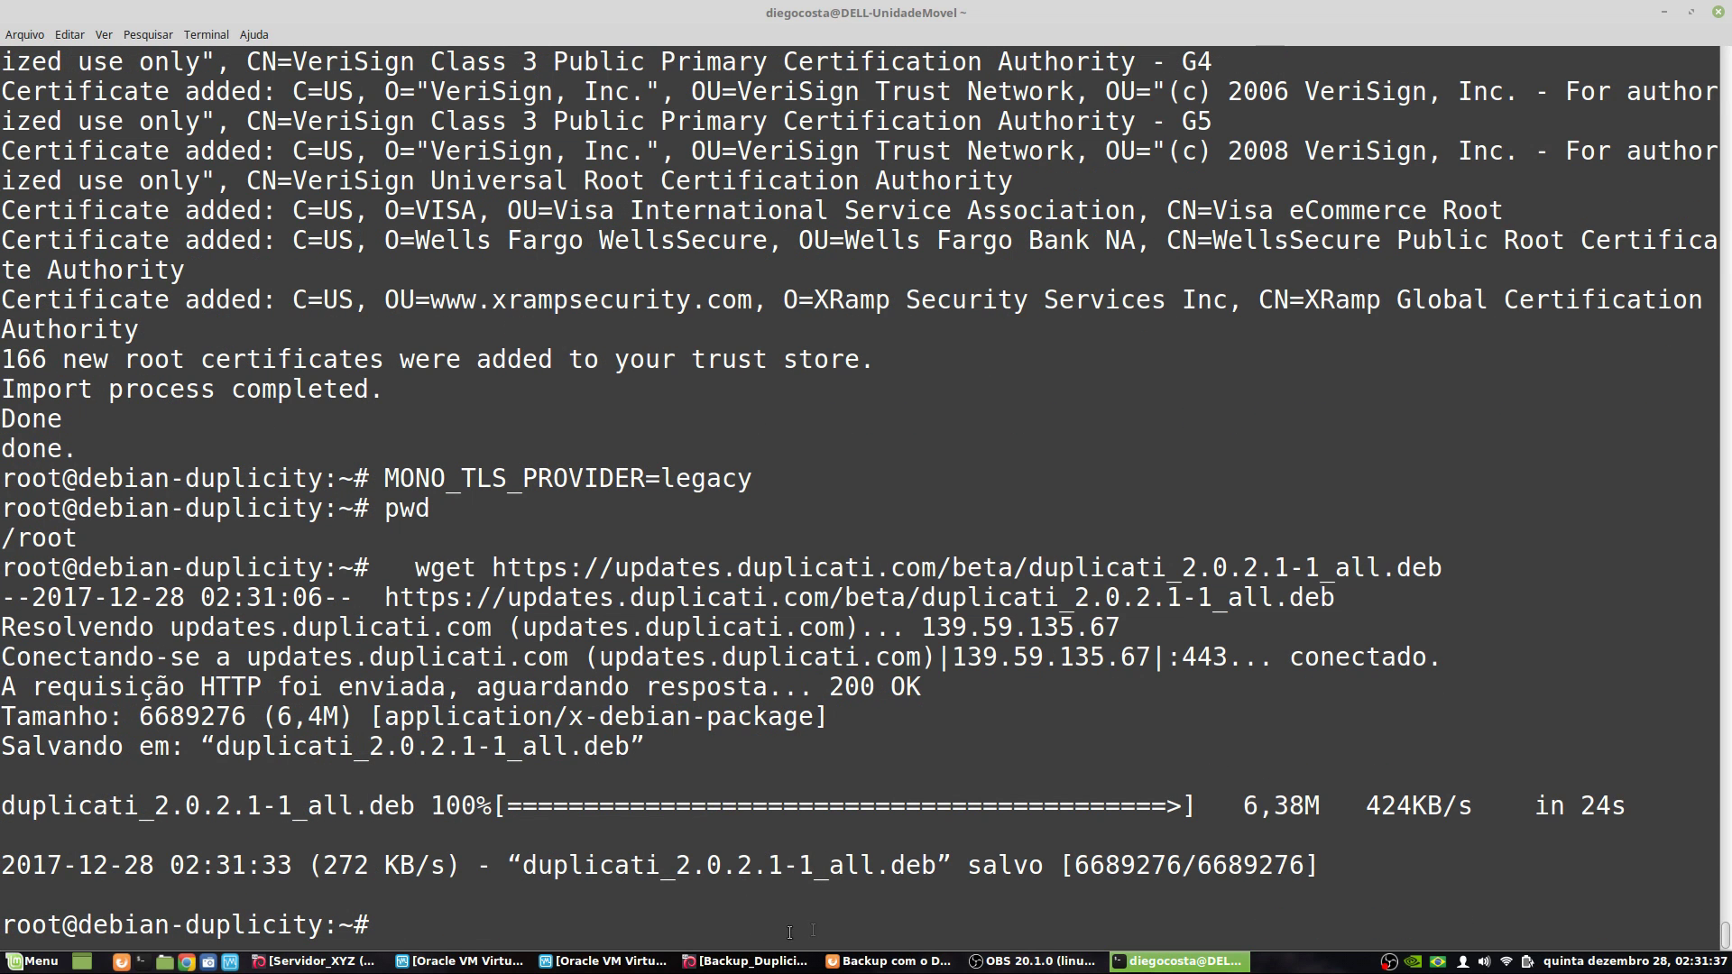
- Copy the 'dpkg -i duplicati_2.0.2.1-1_all.deb' line from the wiki and run it in the terminal
left_click(888, 961)
scroll(469, 635, "down", 2)
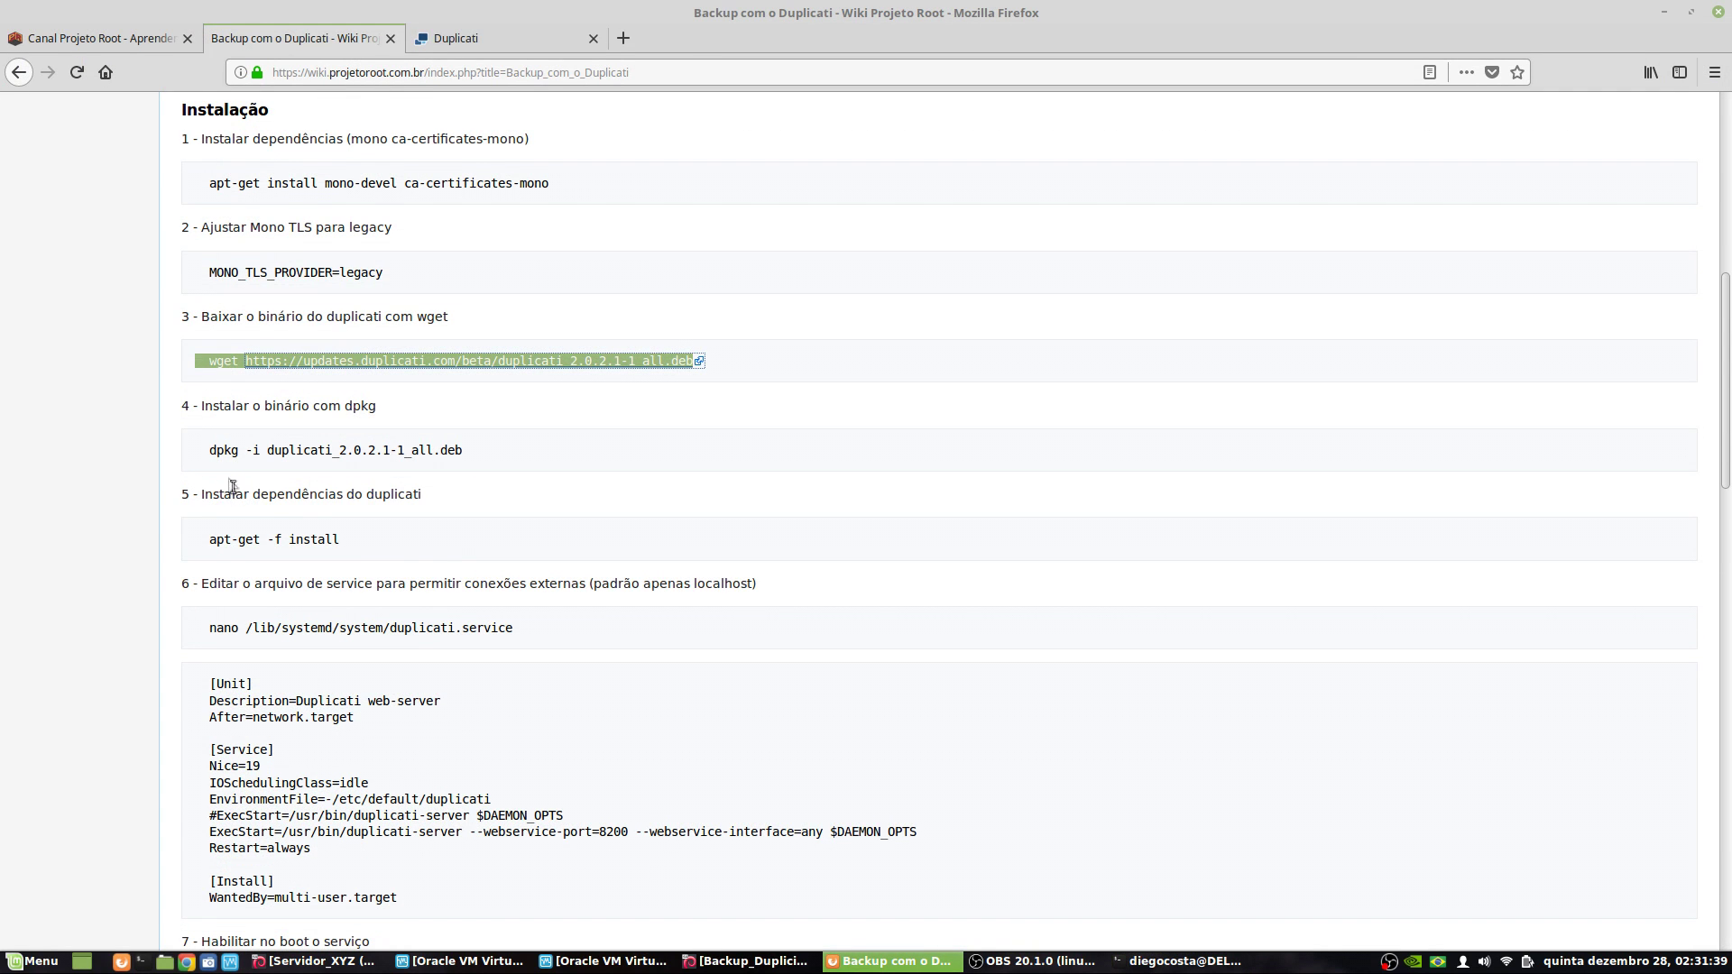
left_click_drag(210, 450, 261, 454)
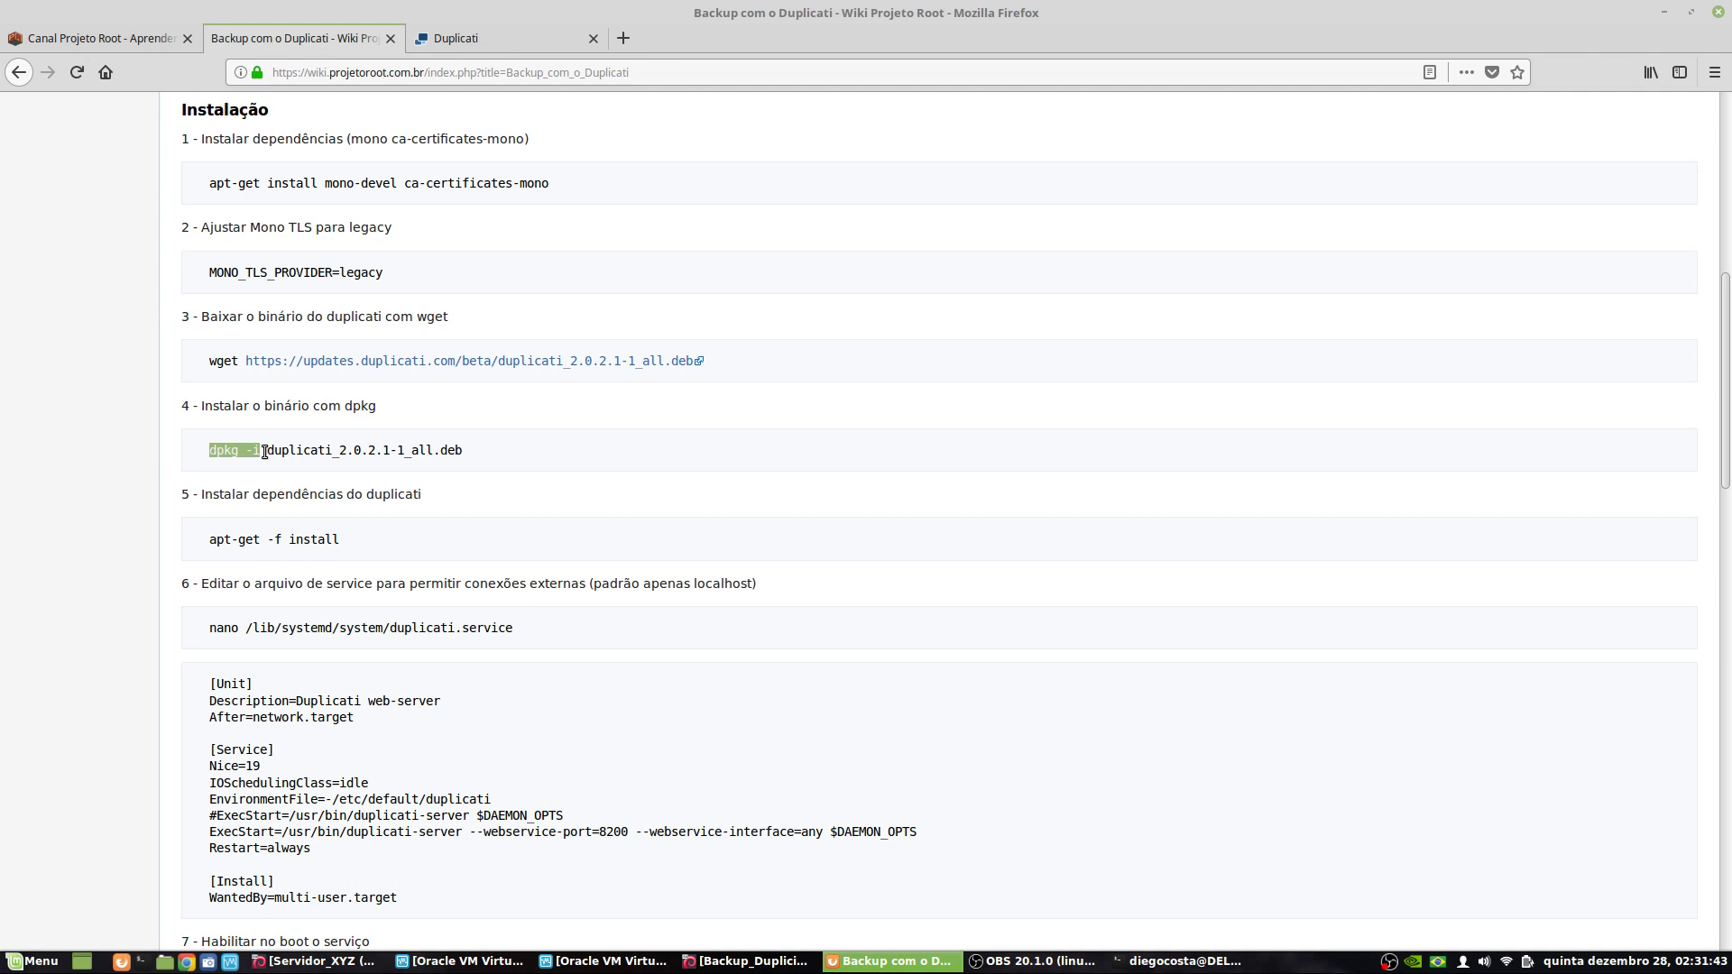
triple_click(391, 451)
right_click(397, 451)
left_click(436, 465)
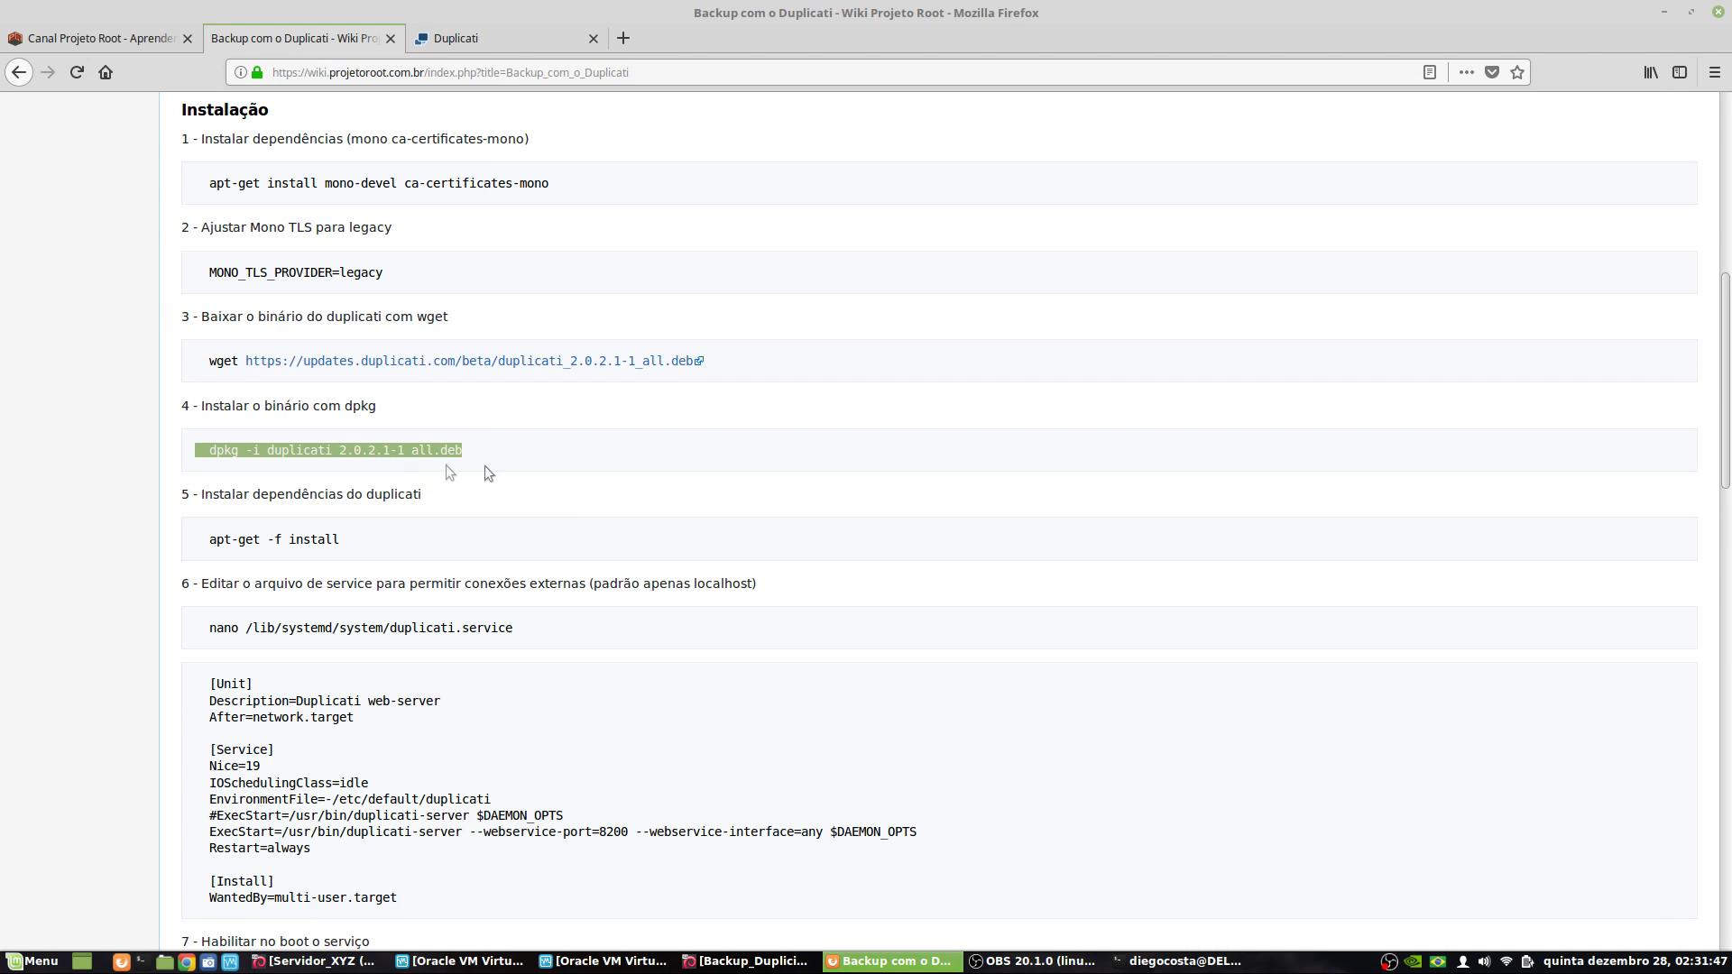
left_click(1664, 12)
right_click(999, 438)
left_click(1032, 520)
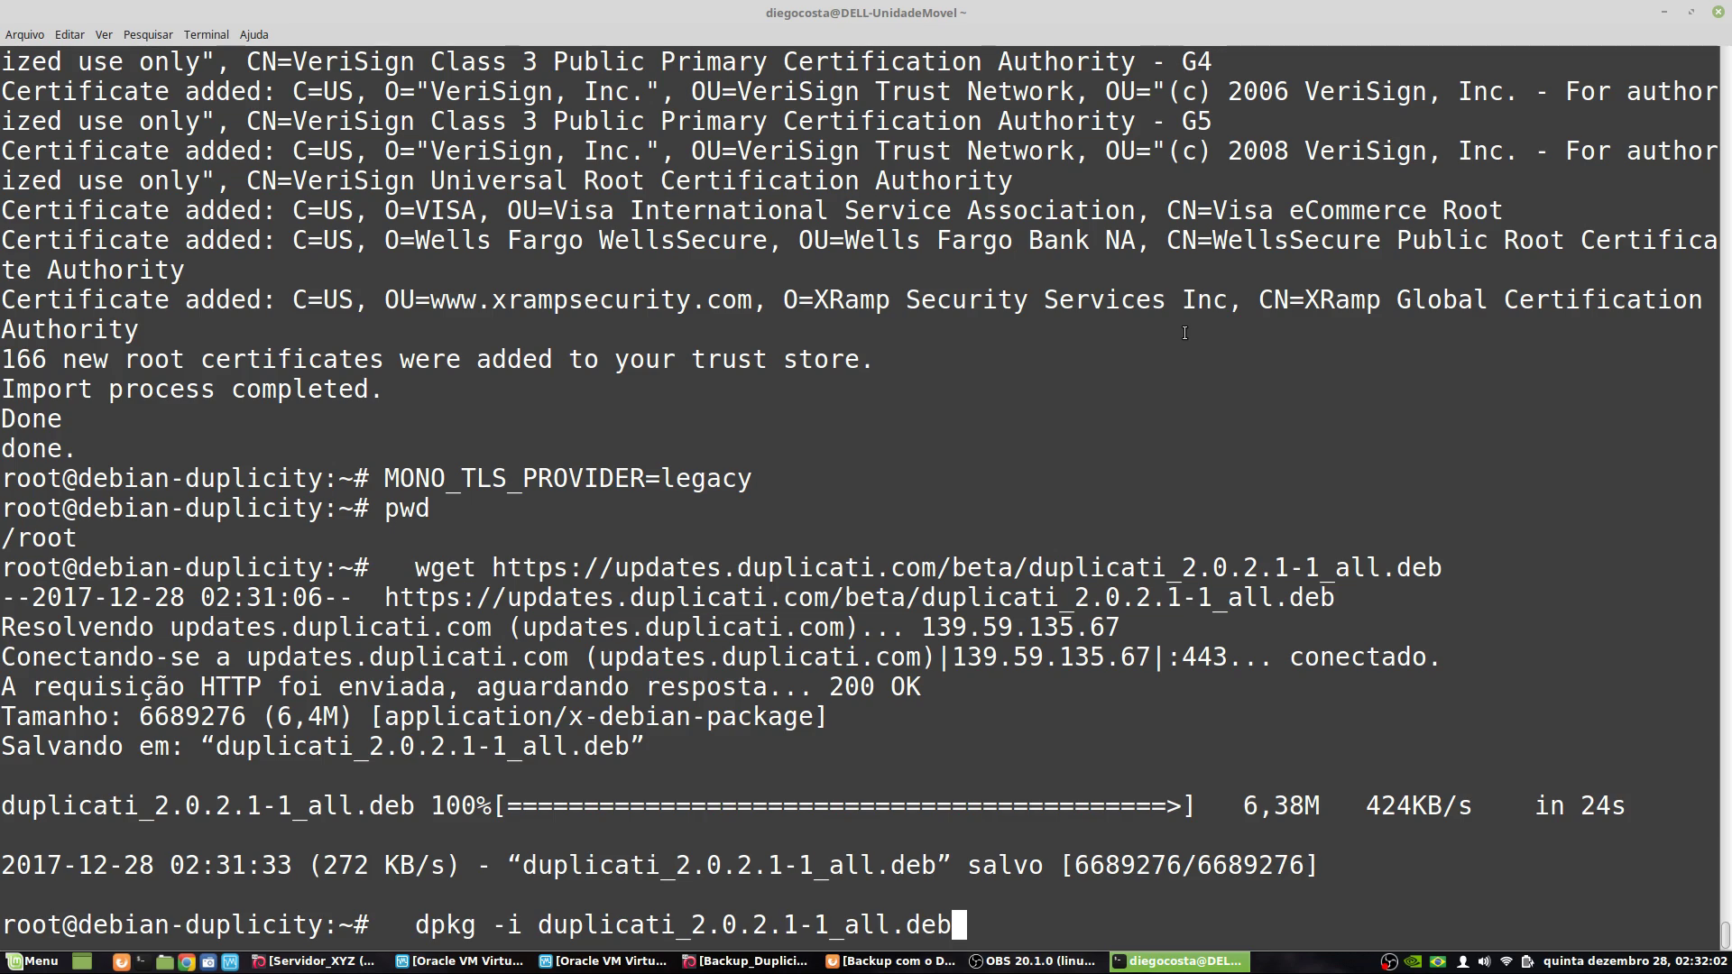
key("Return")
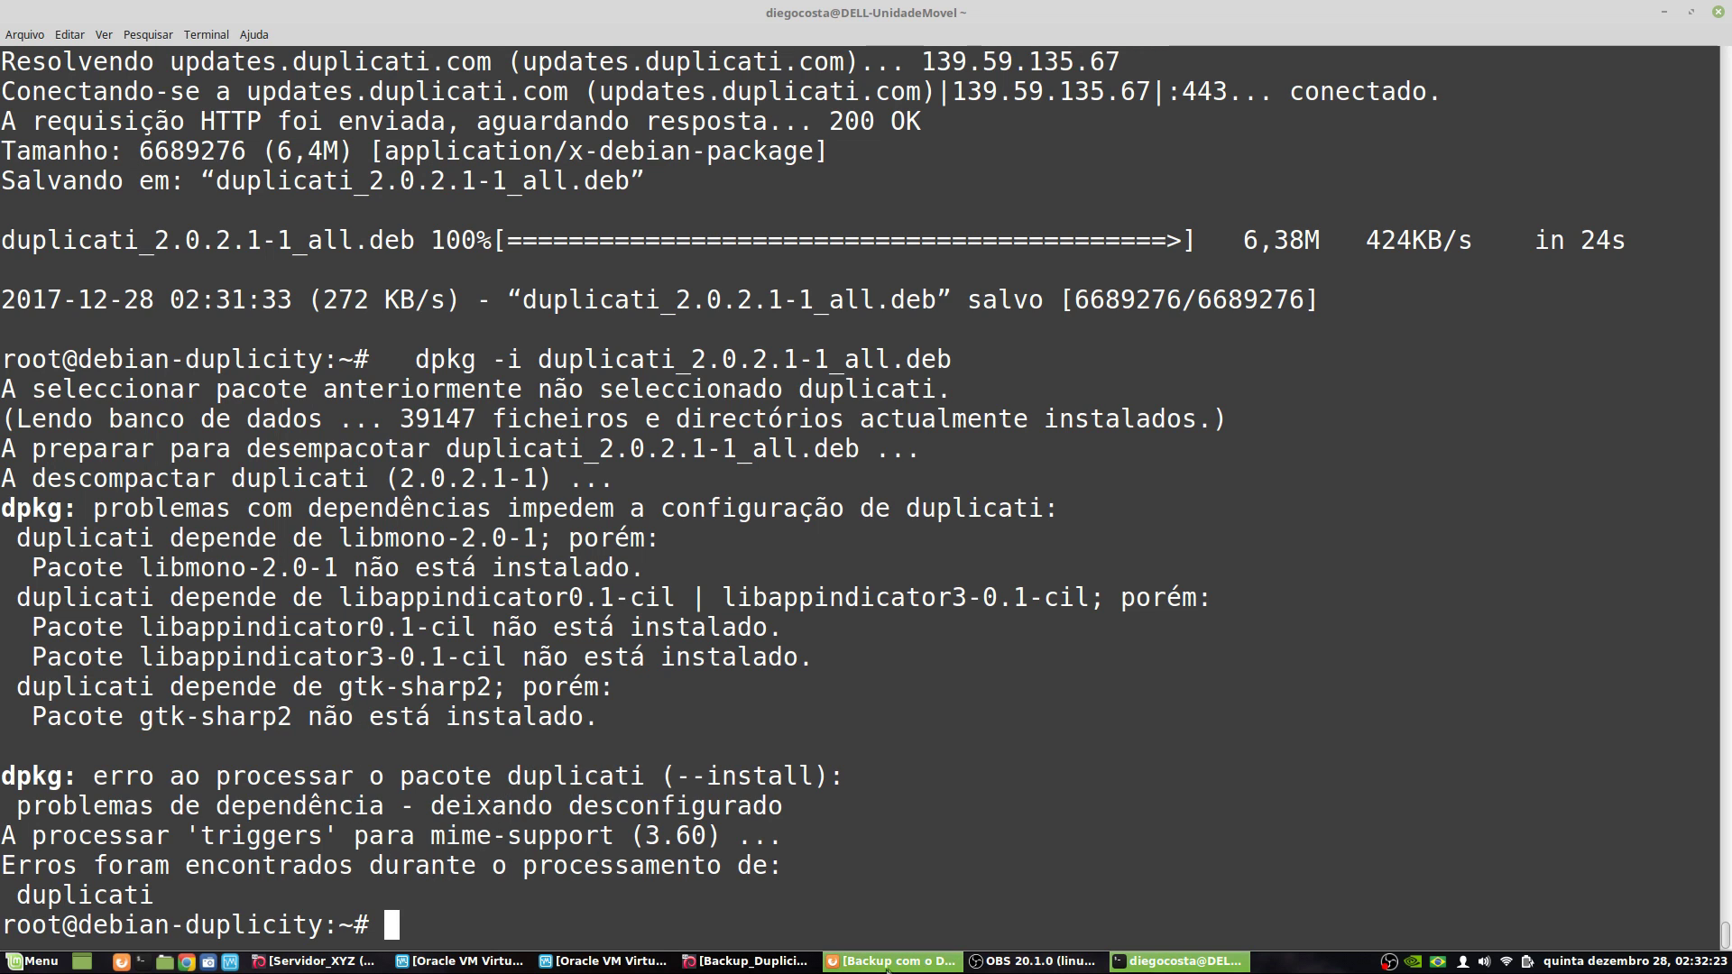
- Run 'apt-get -f install' from the wiki and answer s to install the missing dependencies
left_click(888, 960)
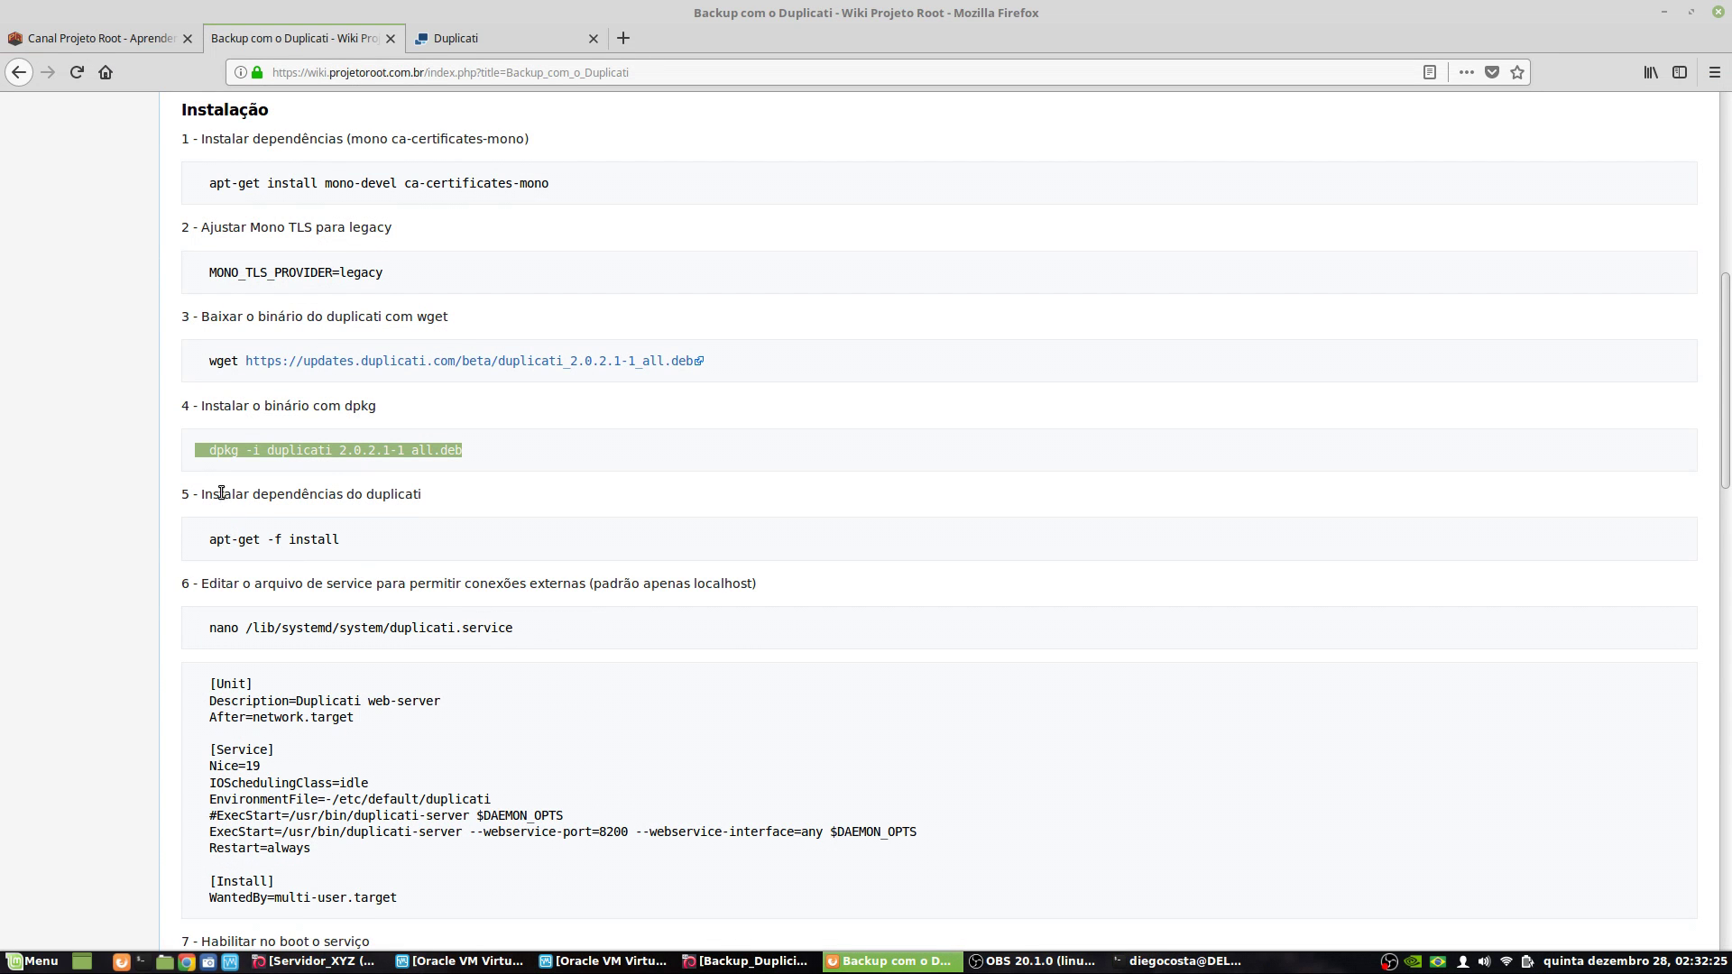
triple_click(315, 539)
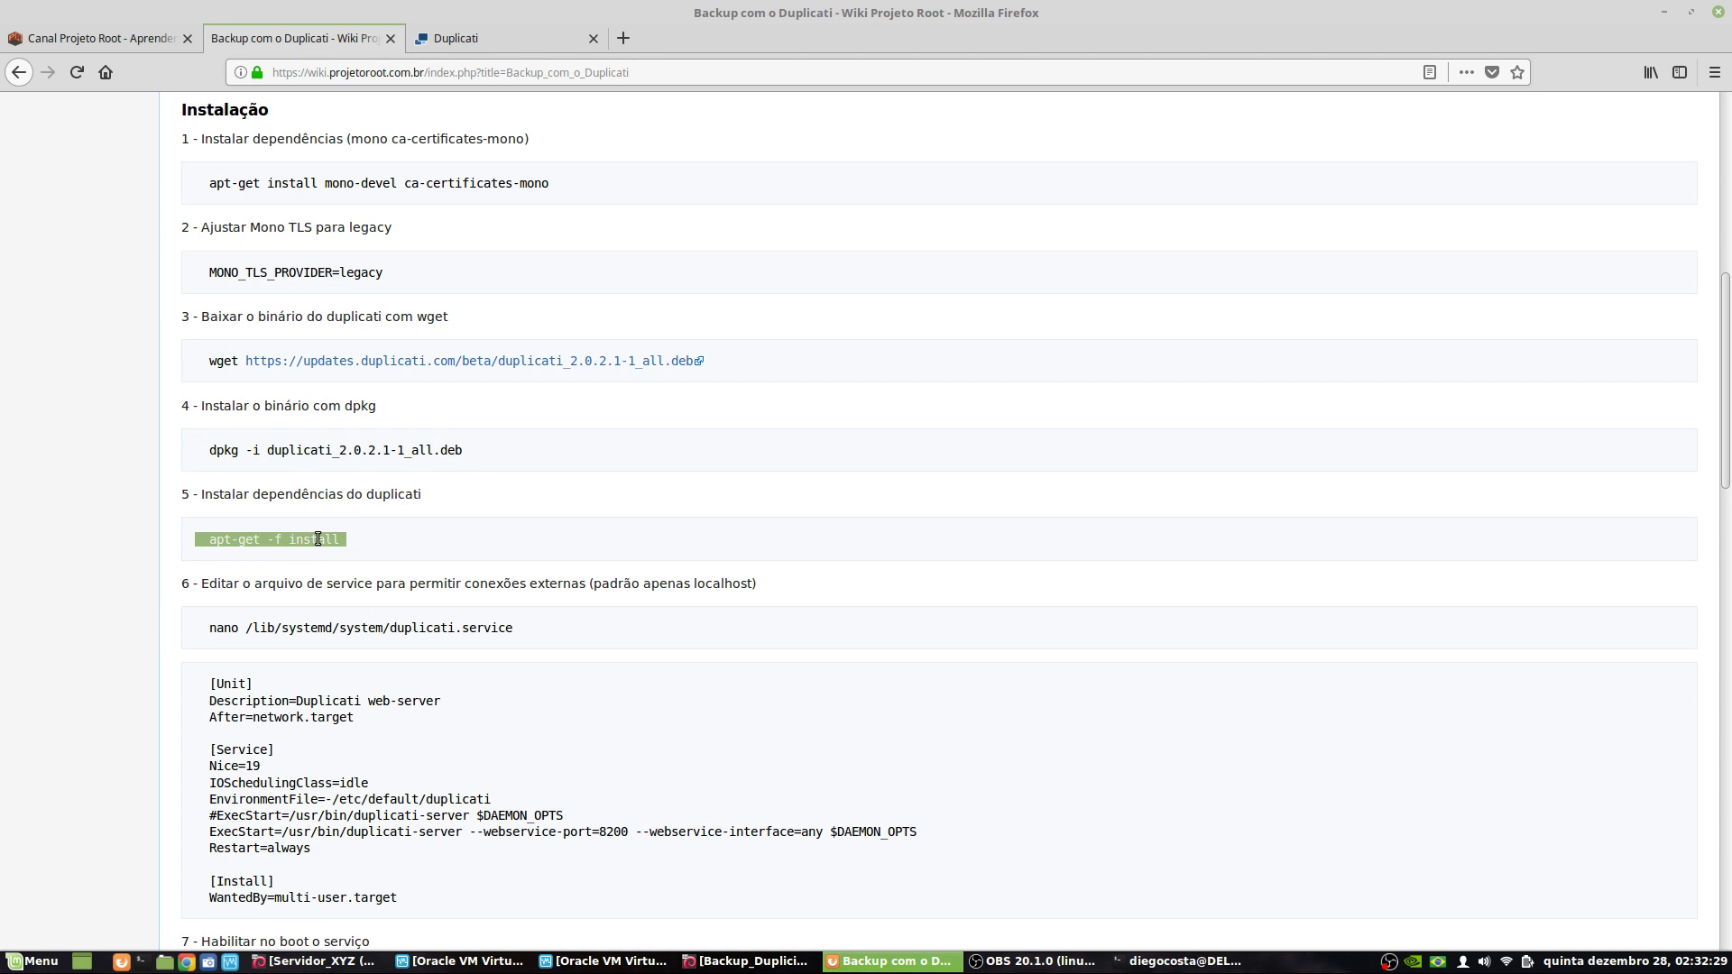
right_click(318, 540)
left_click(362, 553)
left_click(1173, 961)
right_click(1029, 754)
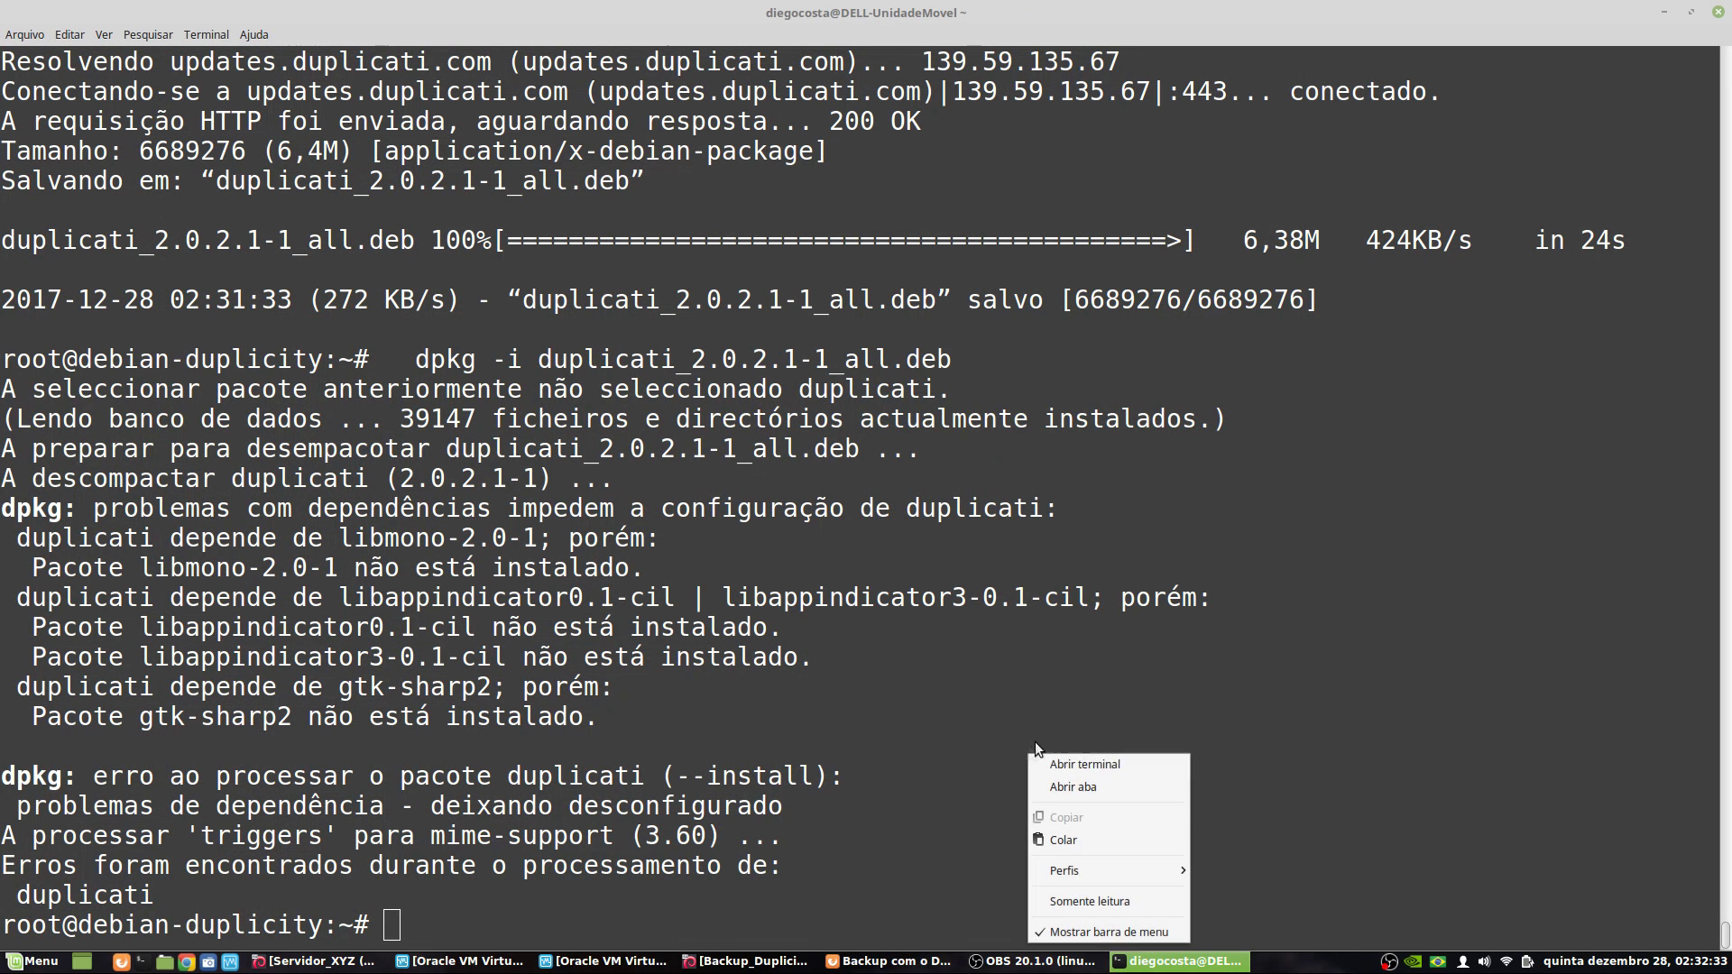
left_click(1070, 841)
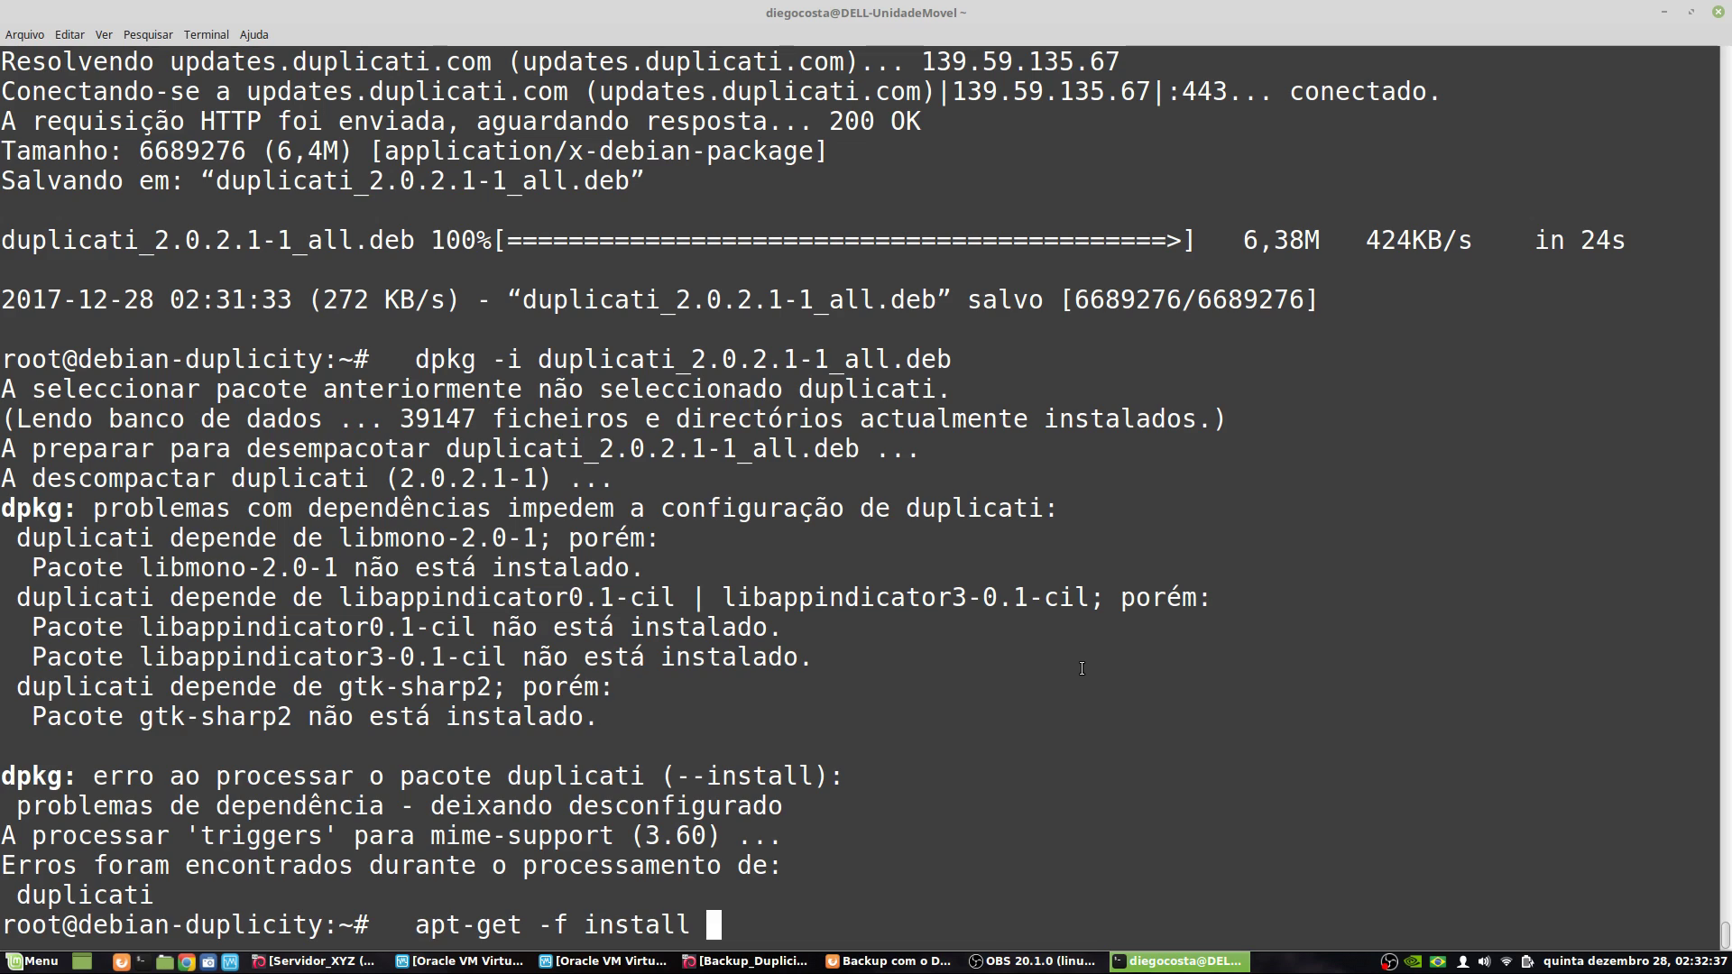
key("Return")
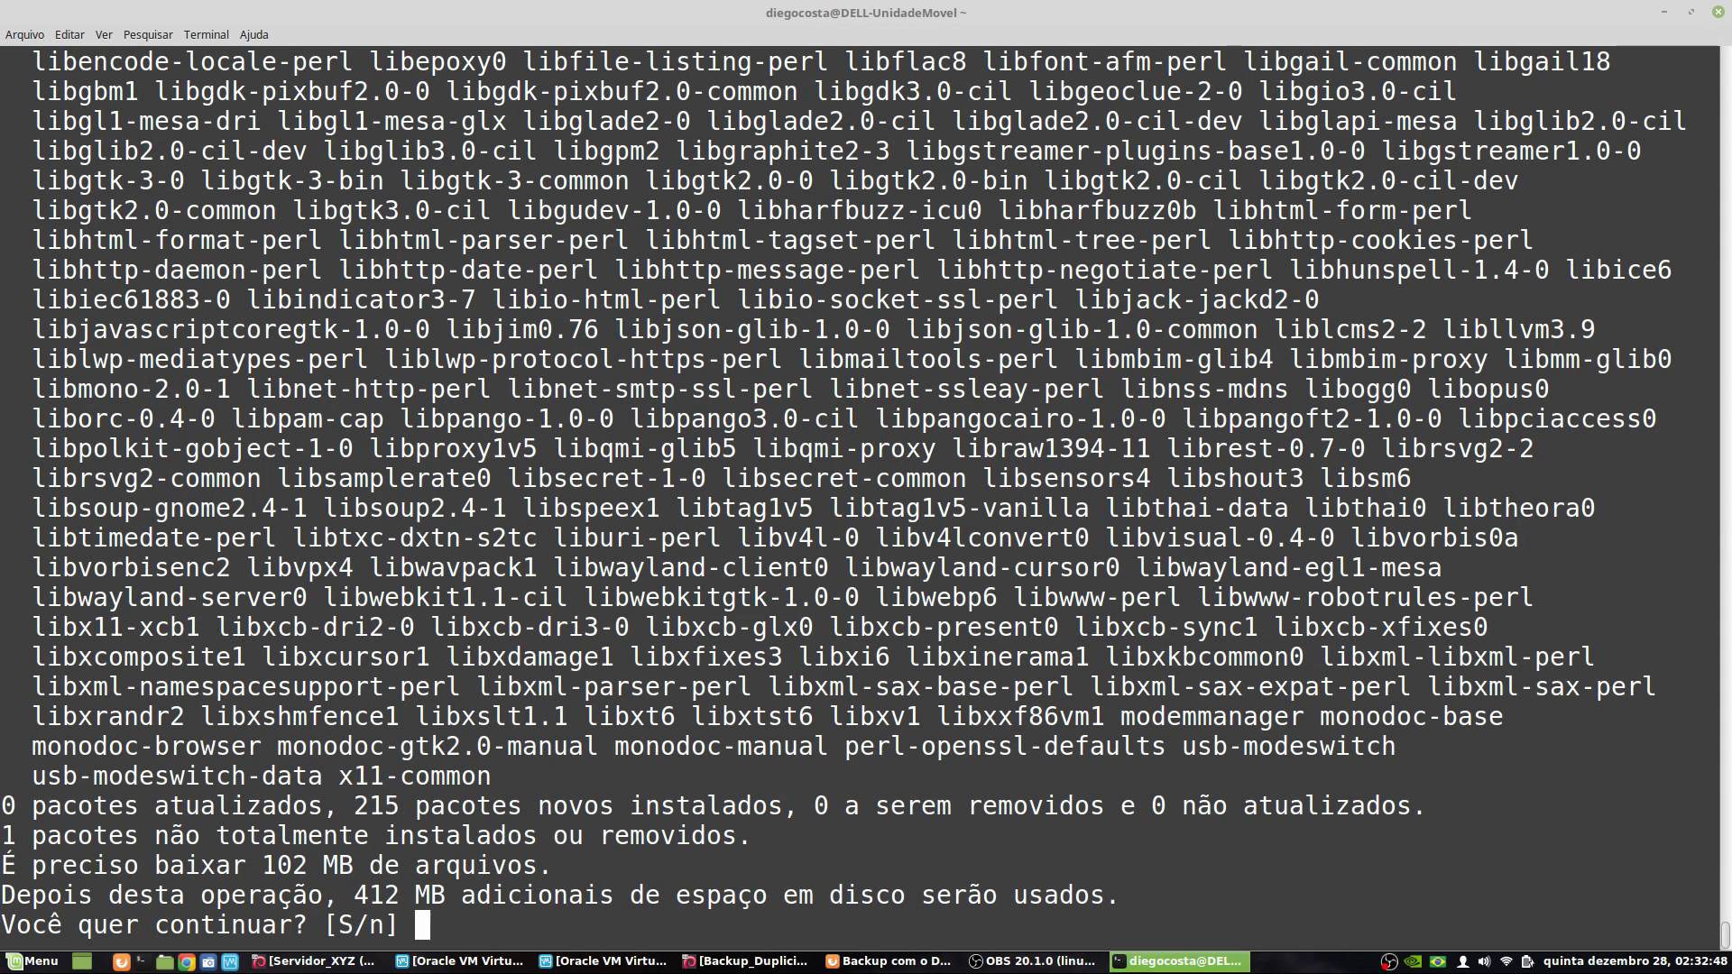
type("s")
key("Return")
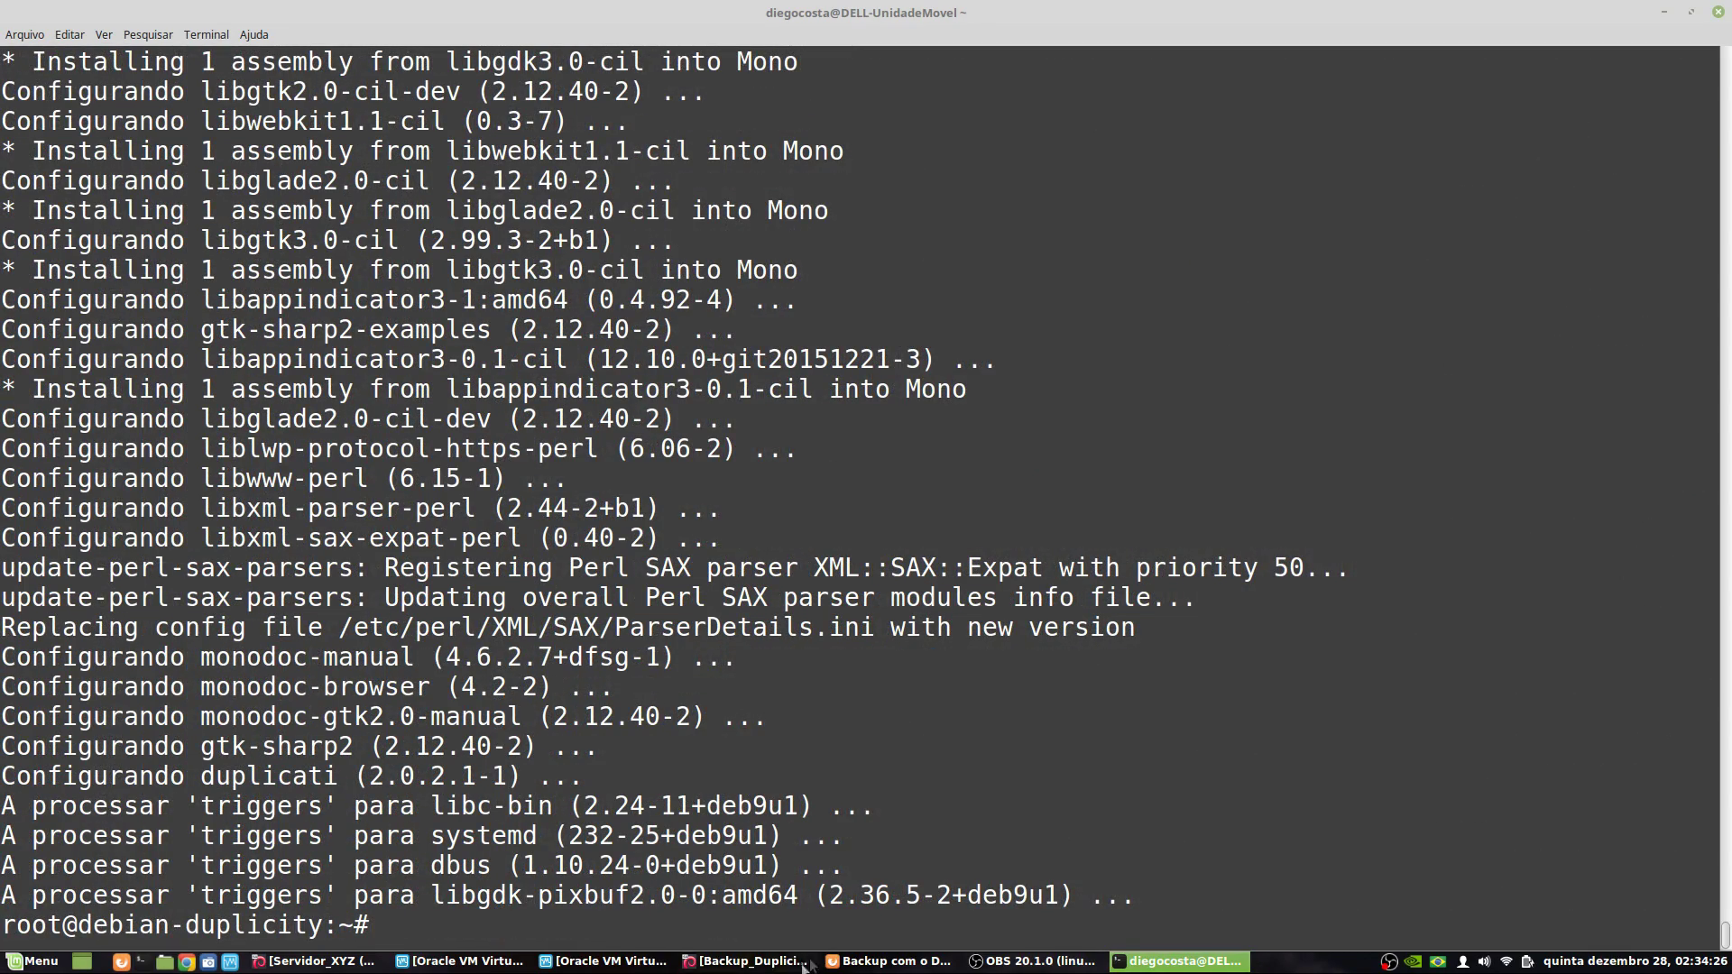
- Copy 'nano /lib/systemd/system/duplicati.service' from the wiki and run it in the terminal
left_click(848, 961)
scroll(418, 591, "down", 4)
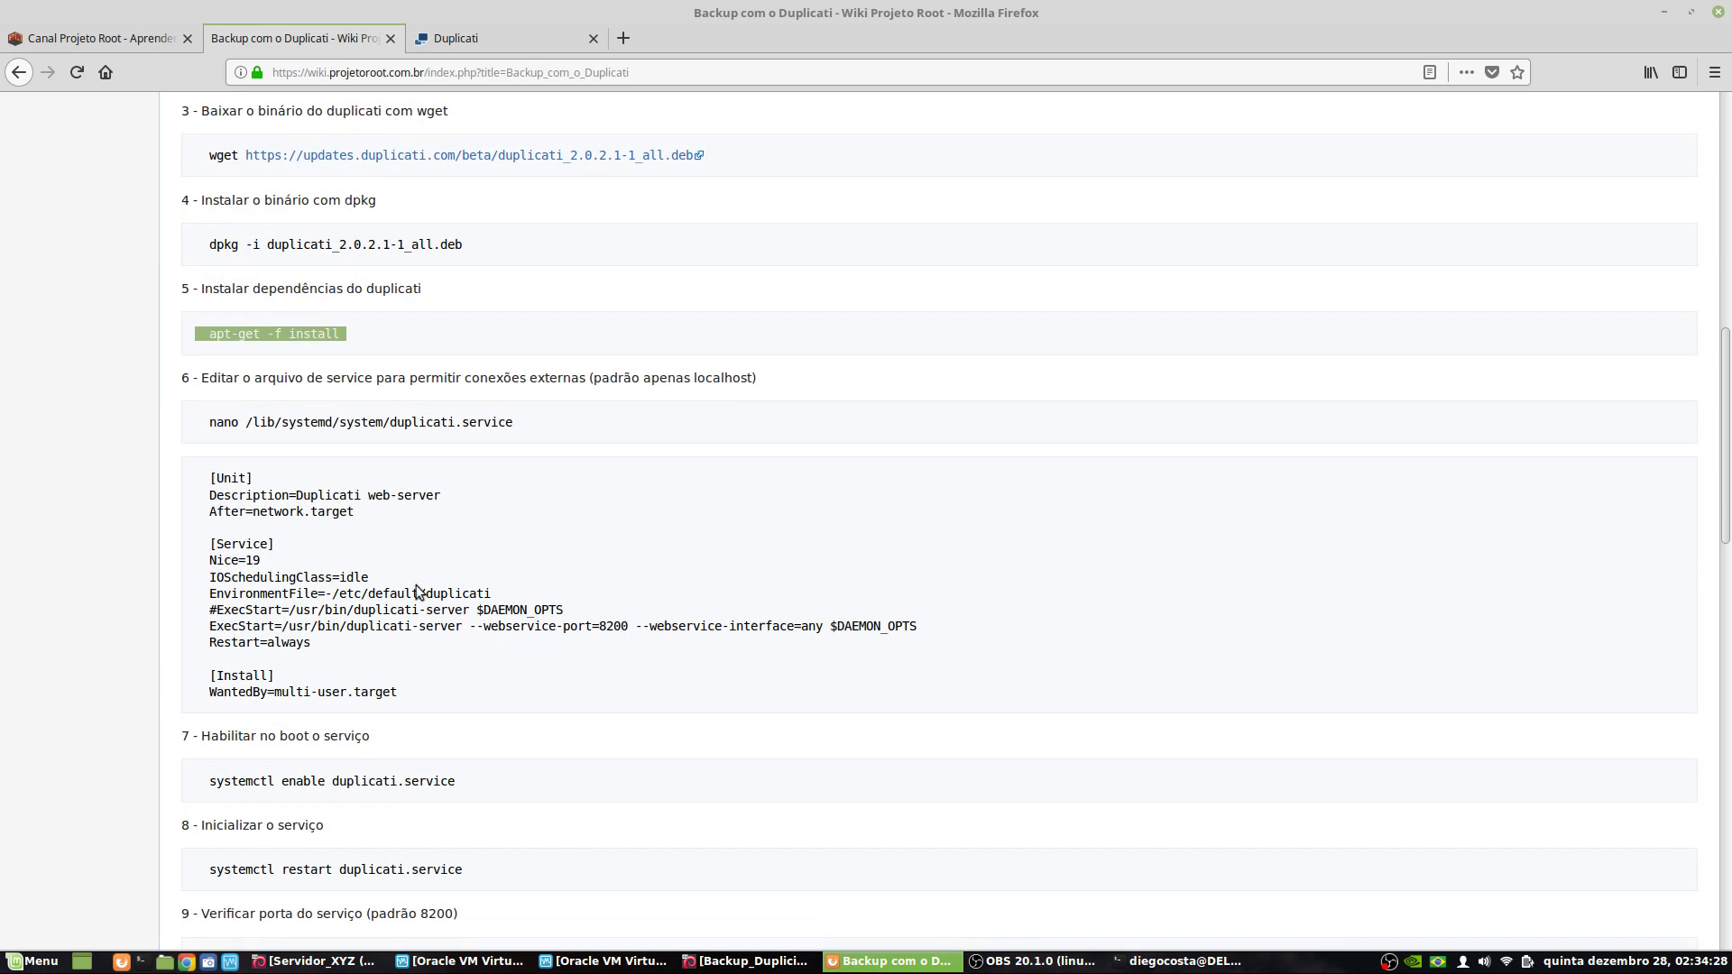
triple_click(319, 424)
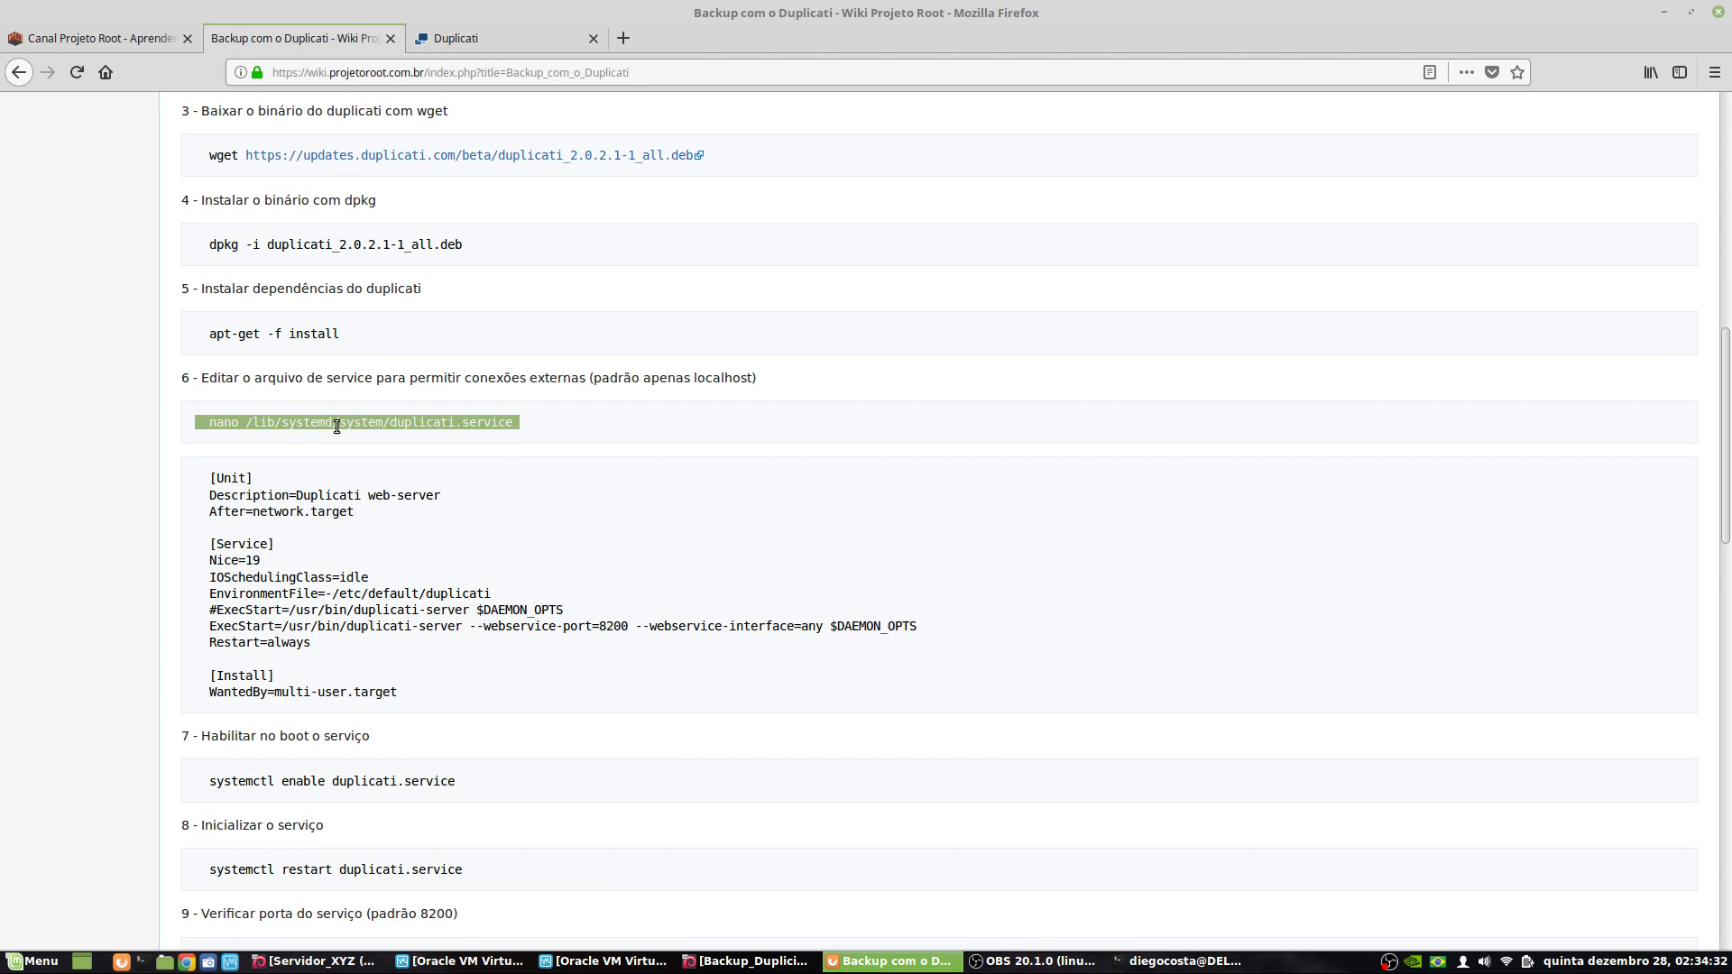
left_click(349, 426)
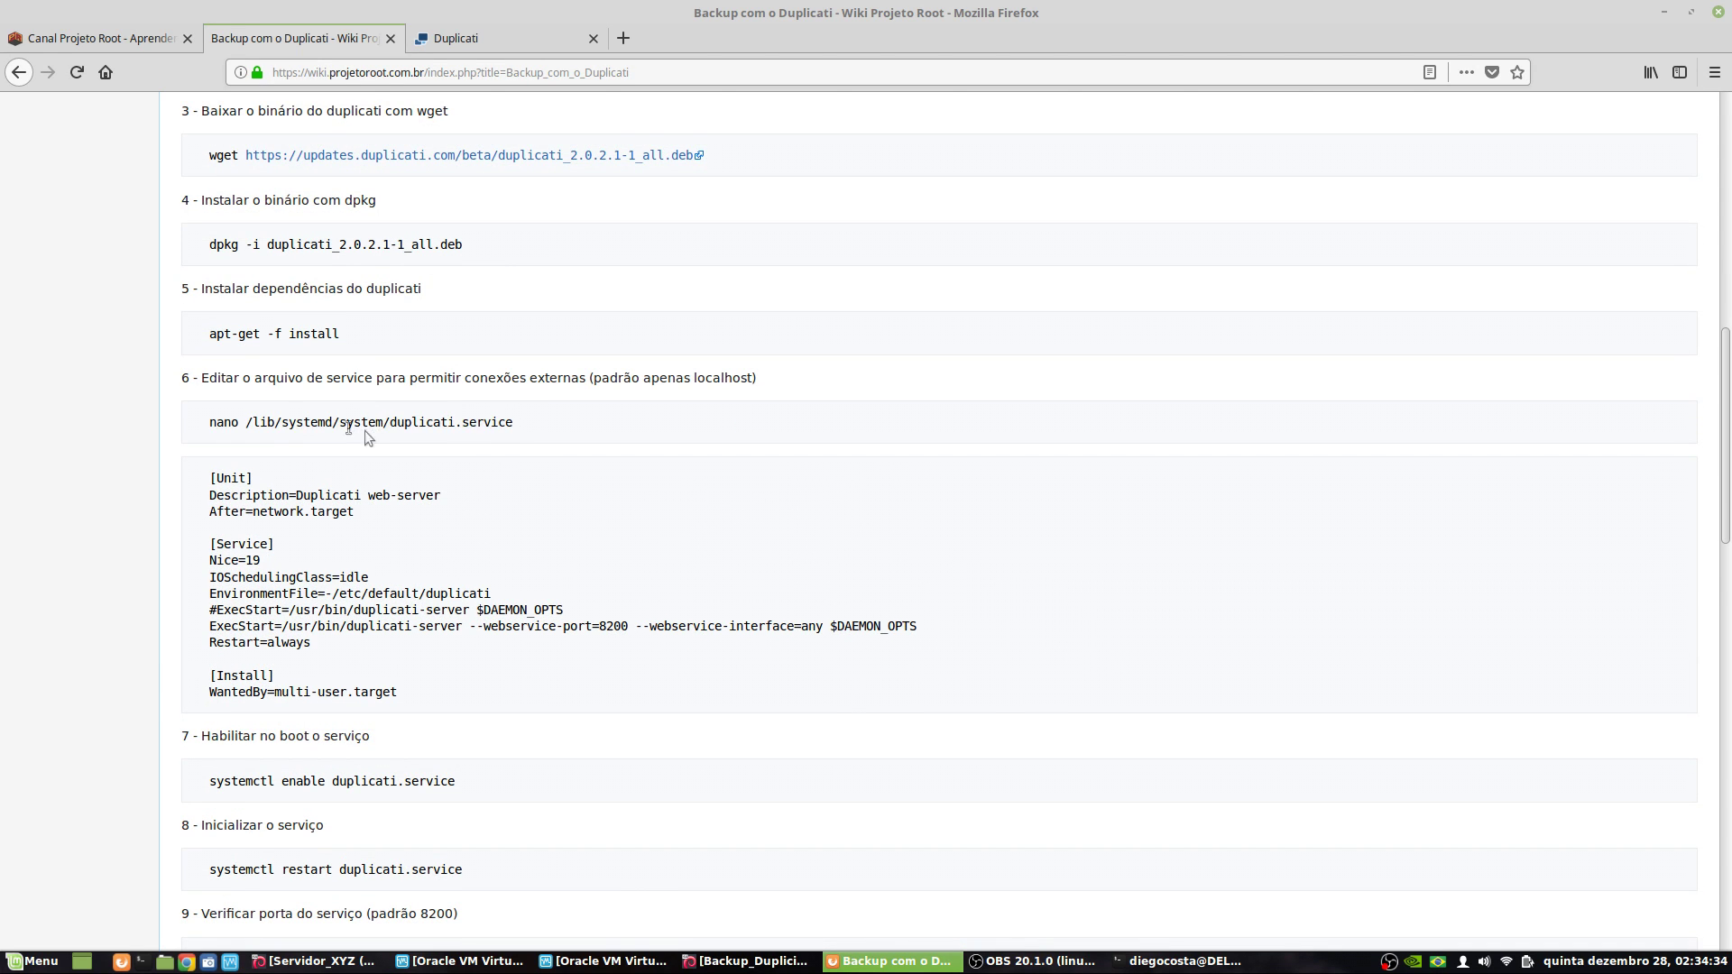
triple_click(269, 421)
right_click(425, 426)
left_click(469, 436)
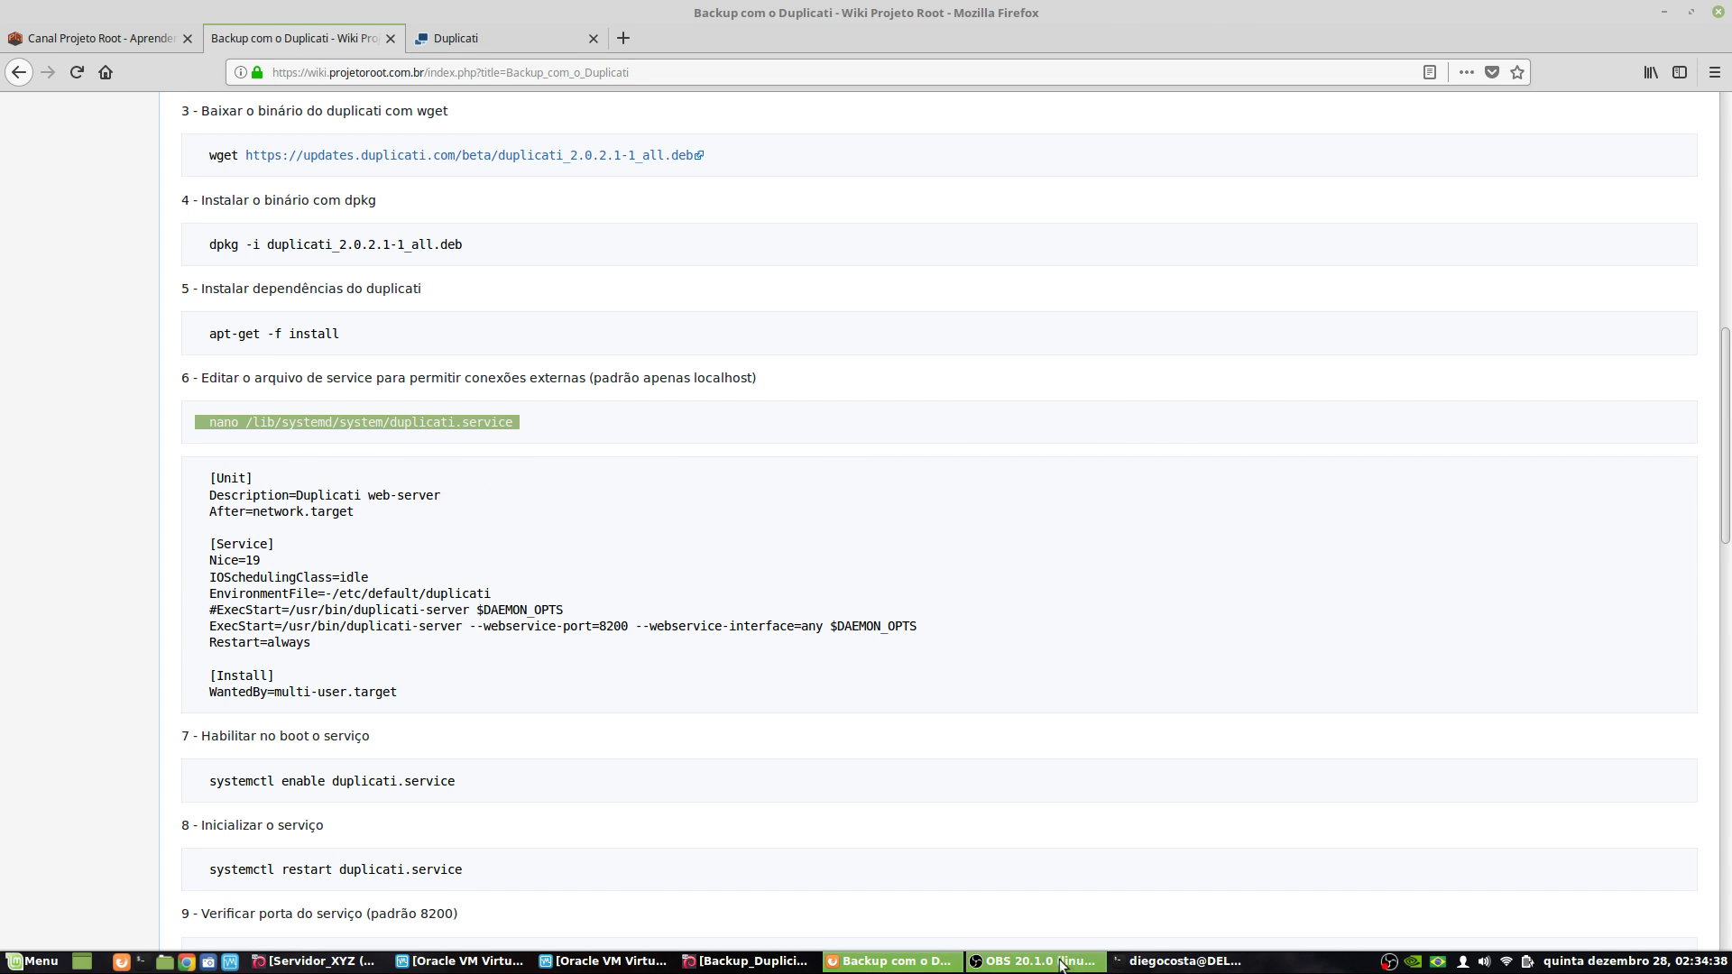
left_click(1181, 960)
right_click(722, 473)
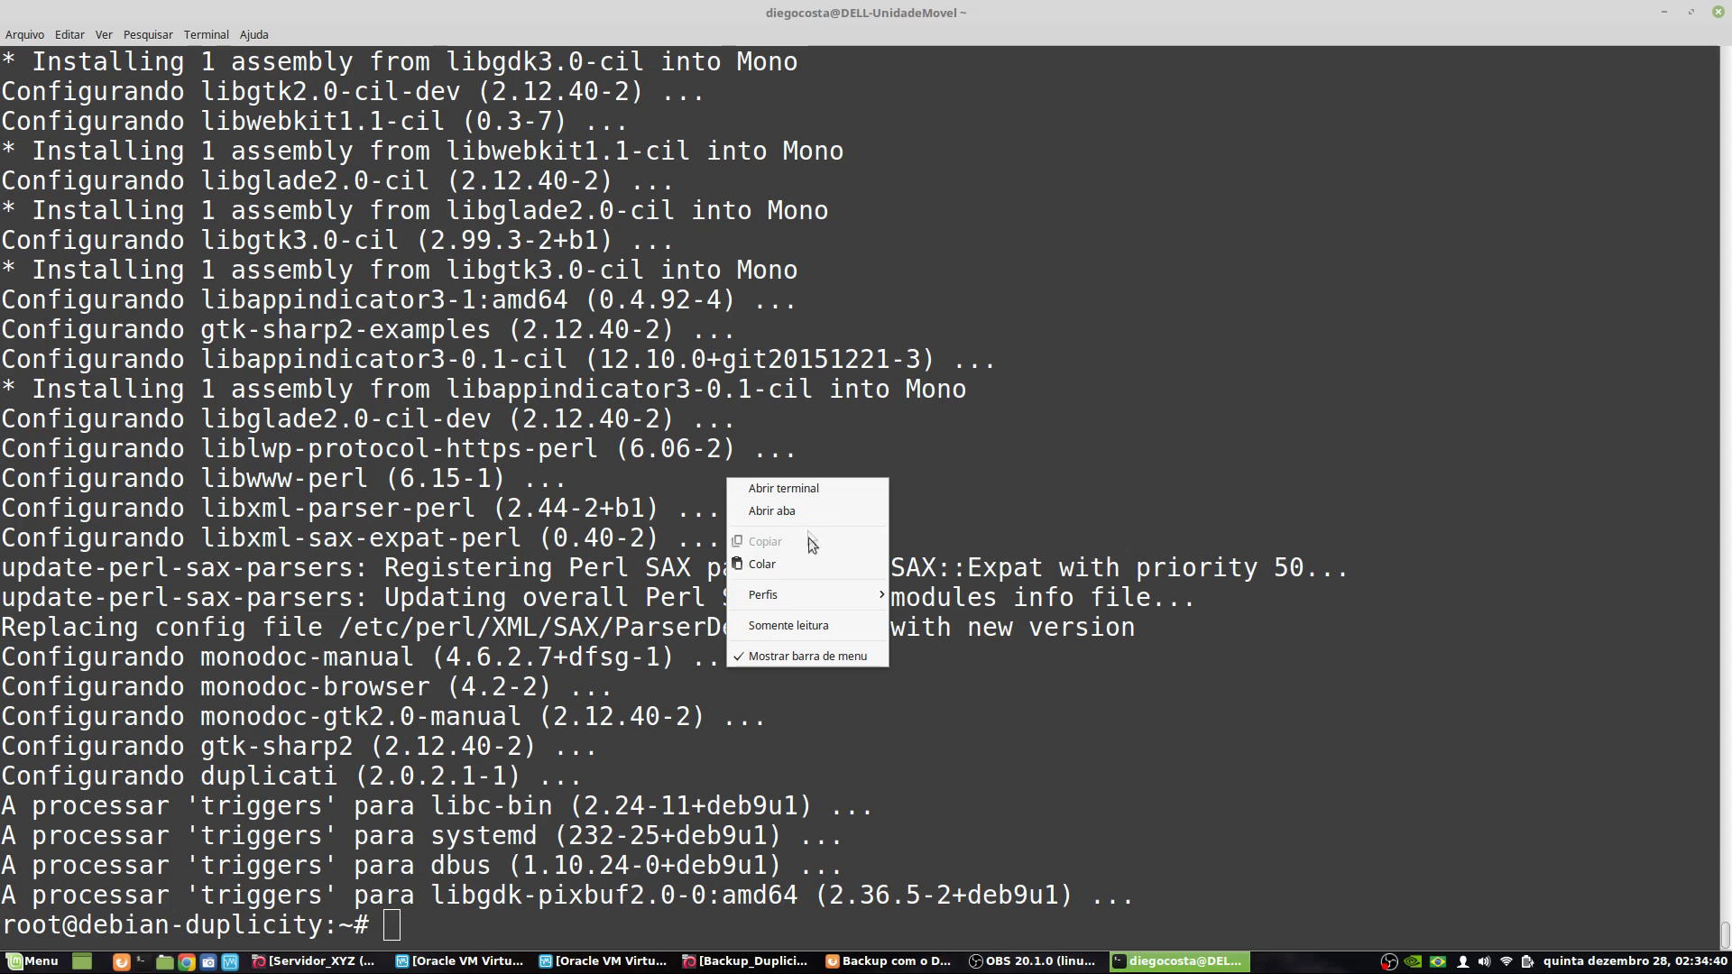
left_click(808, 538)
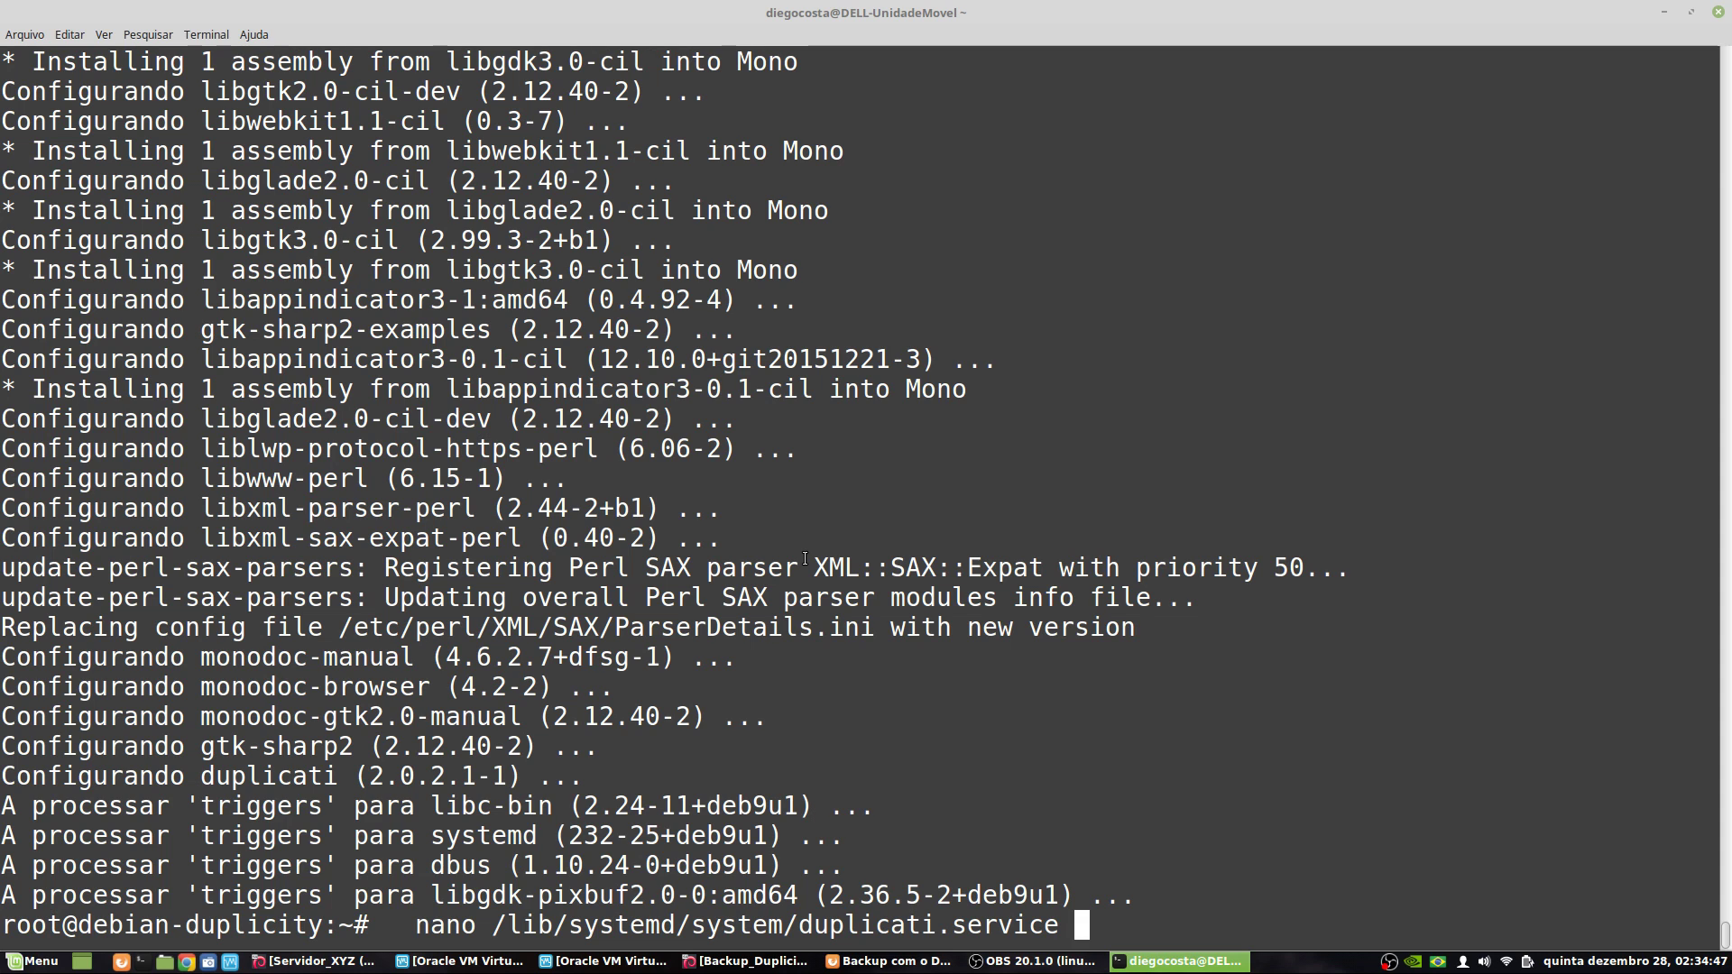
key("Return")
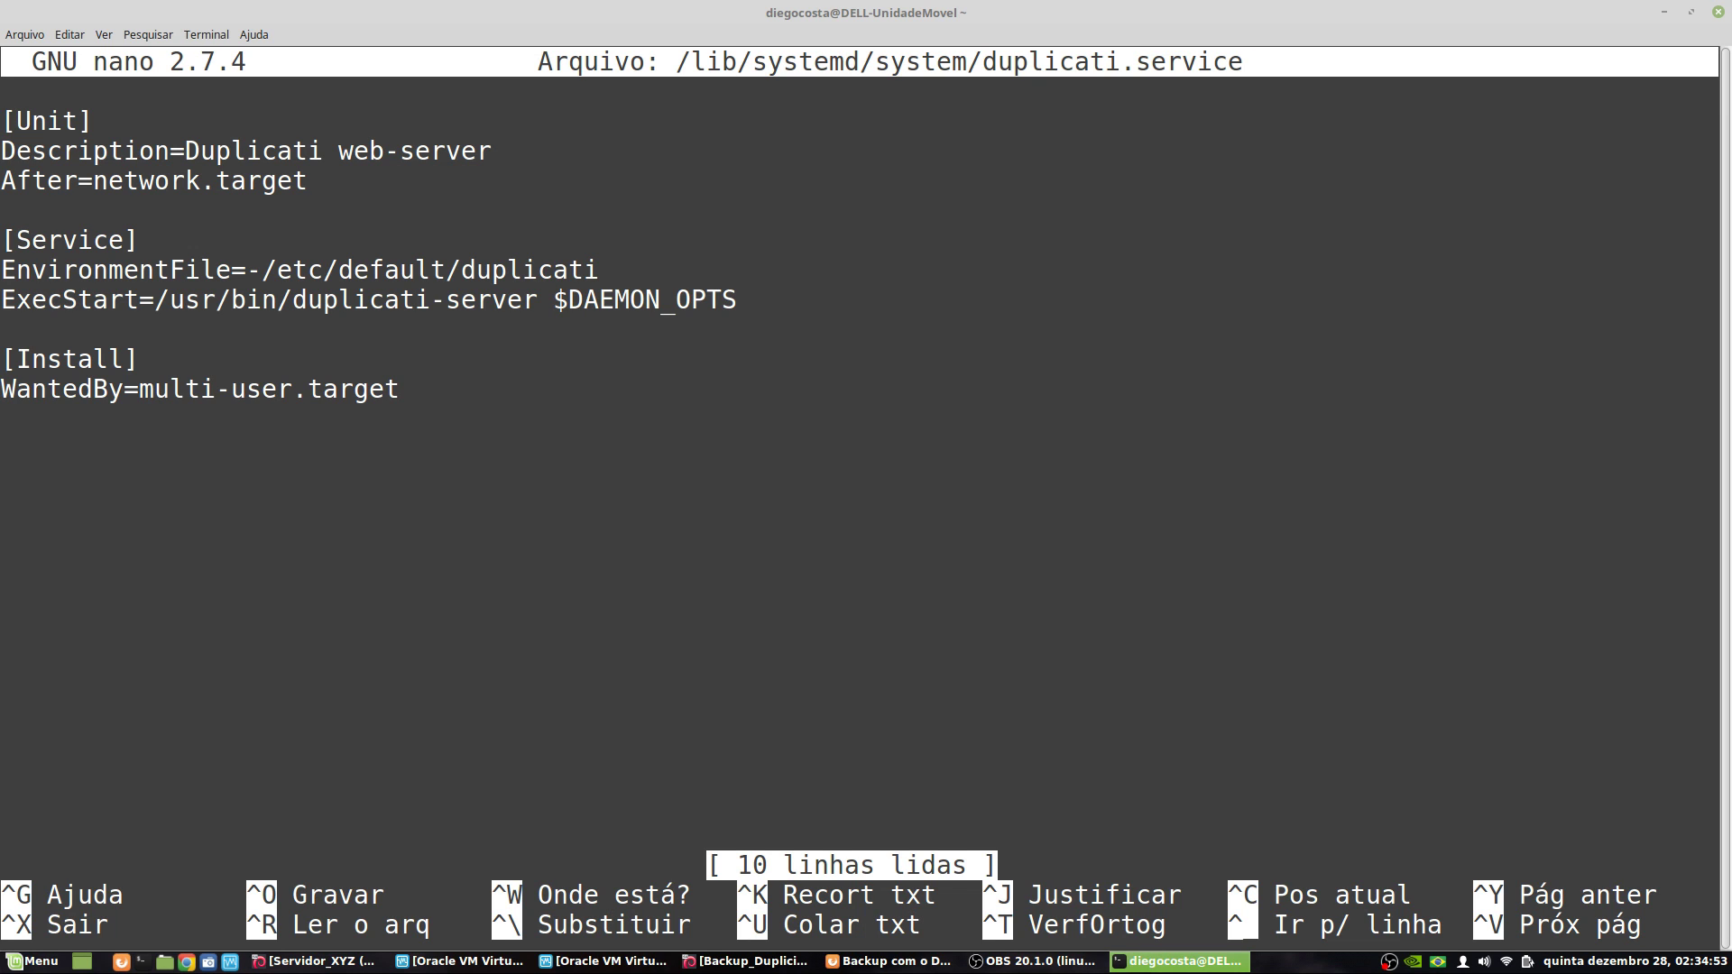
- Step through the existing unit file's lines to inspect the ExecStart entry
key("Down")
key("Down")
key("Down")
key("Up")
key("Down")
key("Down")
key("Down")
key("Down")
key("Right")
key("Right")
key("Right")
key("Right")
key("Right")
key("Right")
key("Right")
key("Right")
key("Right")
key("Right")
key("Right")
key("Right")
key("Right")
key("Right")
key("Right")
key("Right")
key("Right")
key("Right")
key("Right")
key("Right")
key("Left")
key("Right")
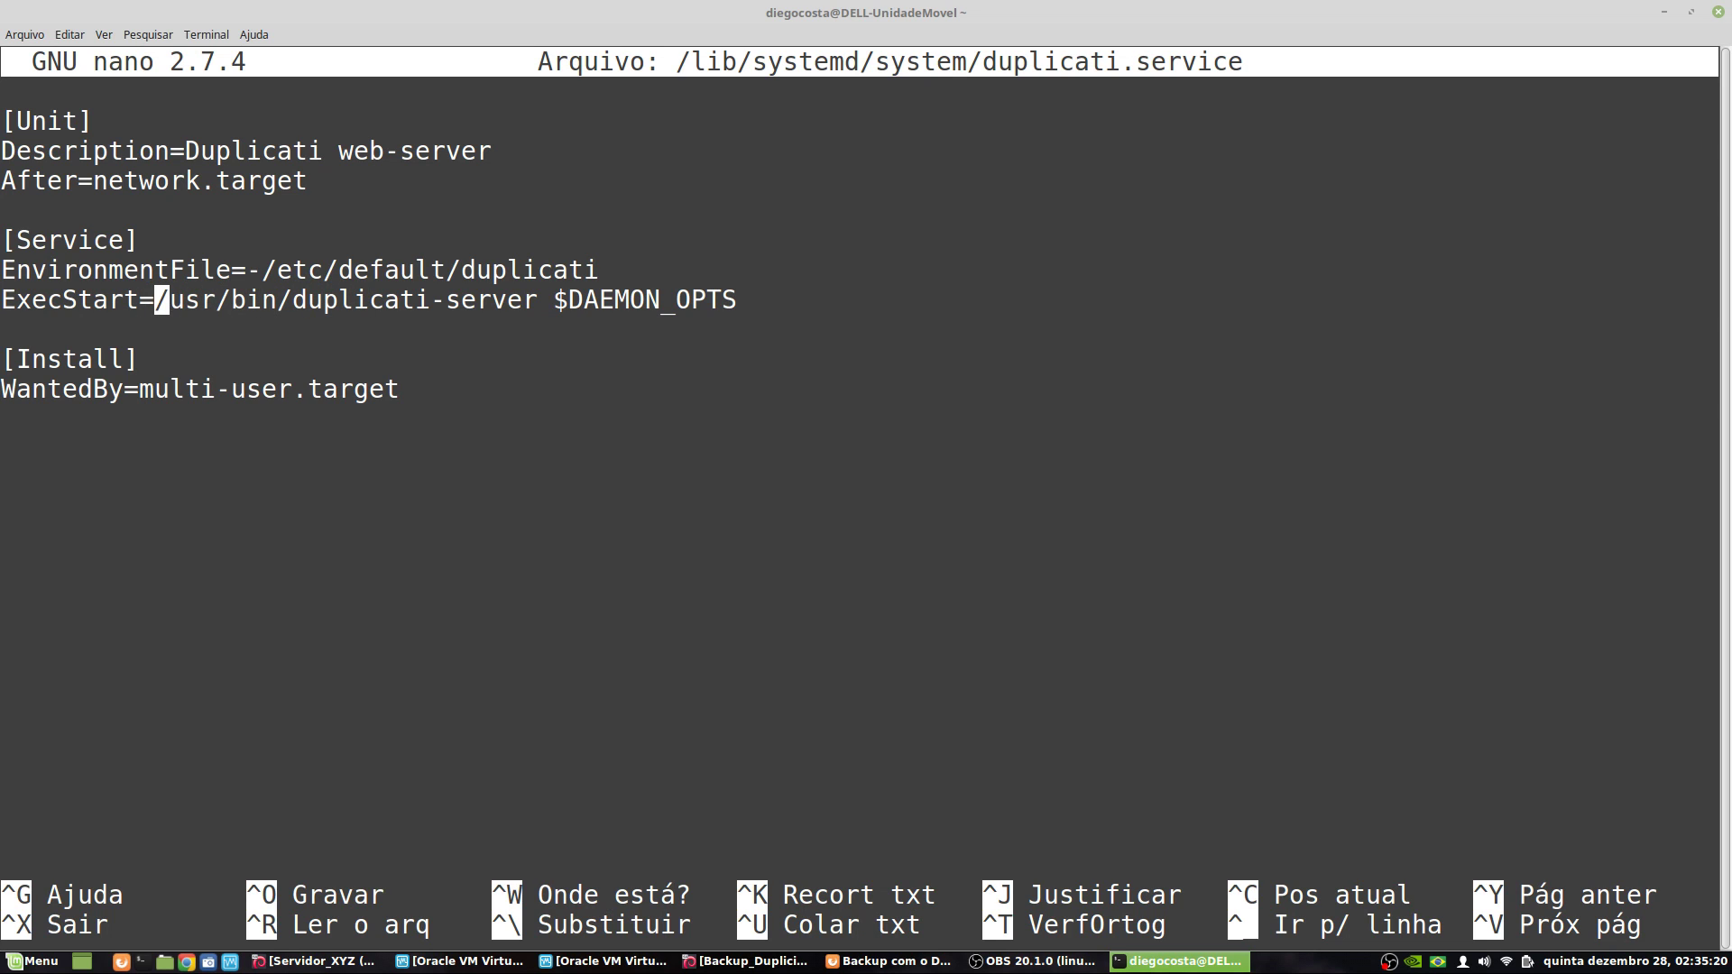
key("Right")
key("Right")
key("Right")
key("Right")
key("Right")
key("Right")
key("Right")
key("Right")
key("Right")
key("Right")
key("Right")
key("Right")
key("Right")
key("Right")
key("Right")
key("Right")
key("Right")
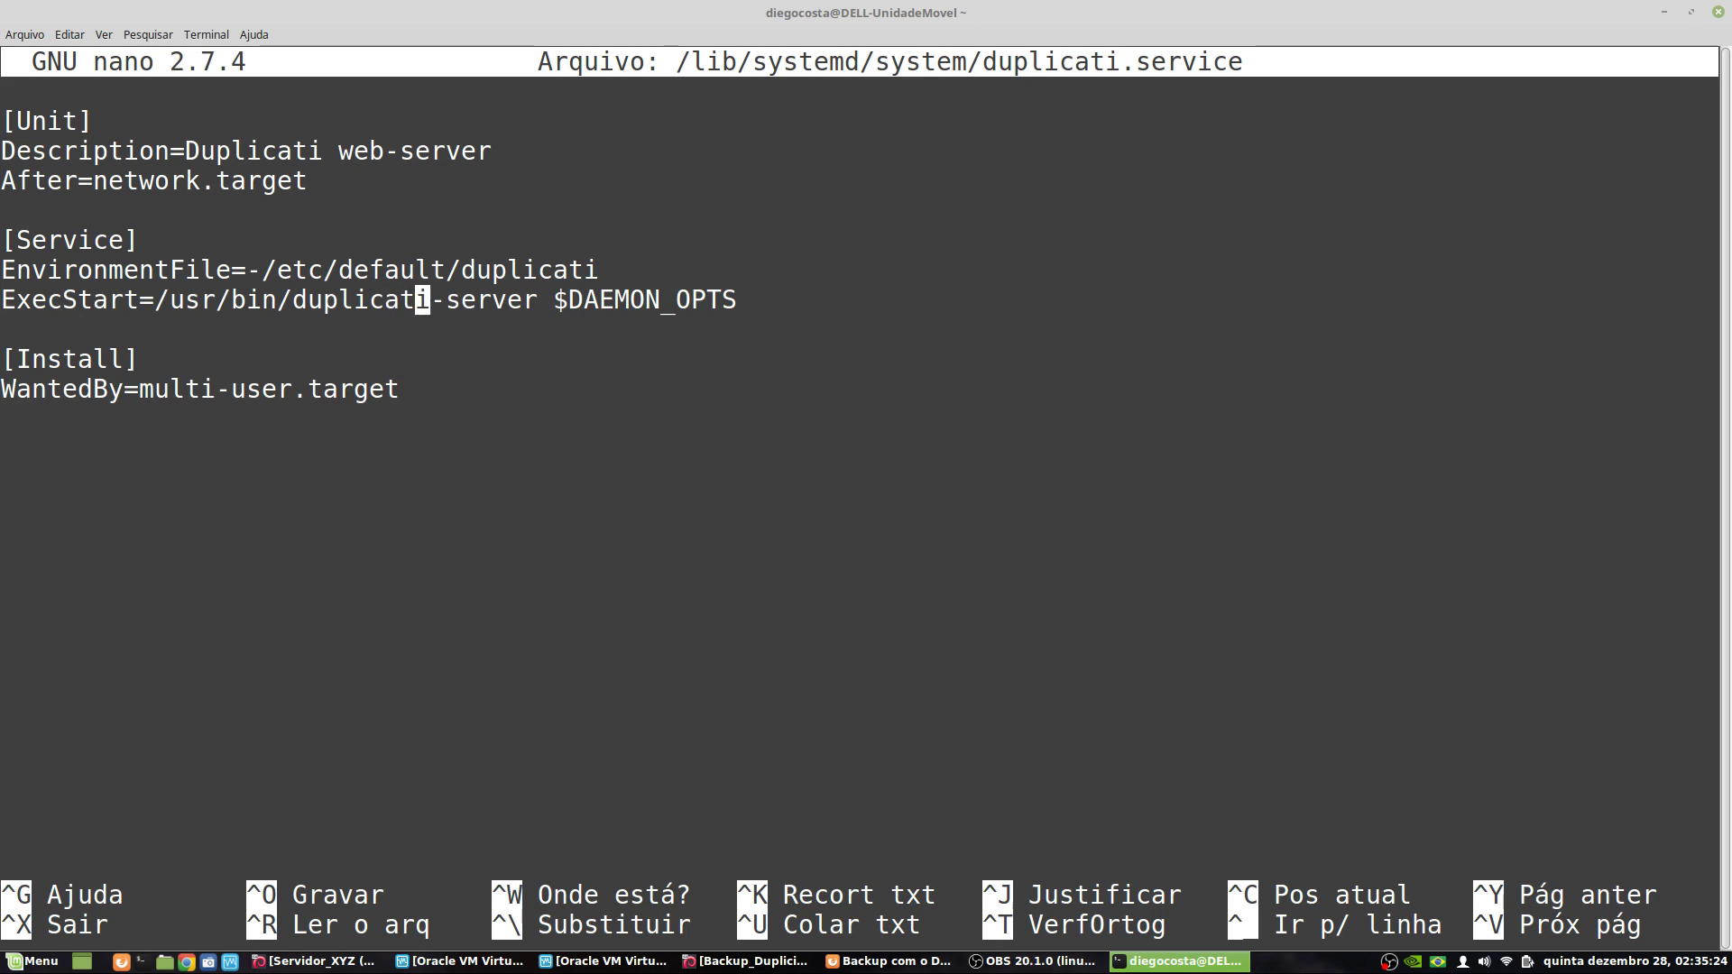
key("Right")
key("Right")
key("Right")
key("Right")
key("Right")
key("Right")
key("Right")
key("Right")
key("Right")
key("Right")
key("Right")
key("Right")
key("Right")
key("Right")
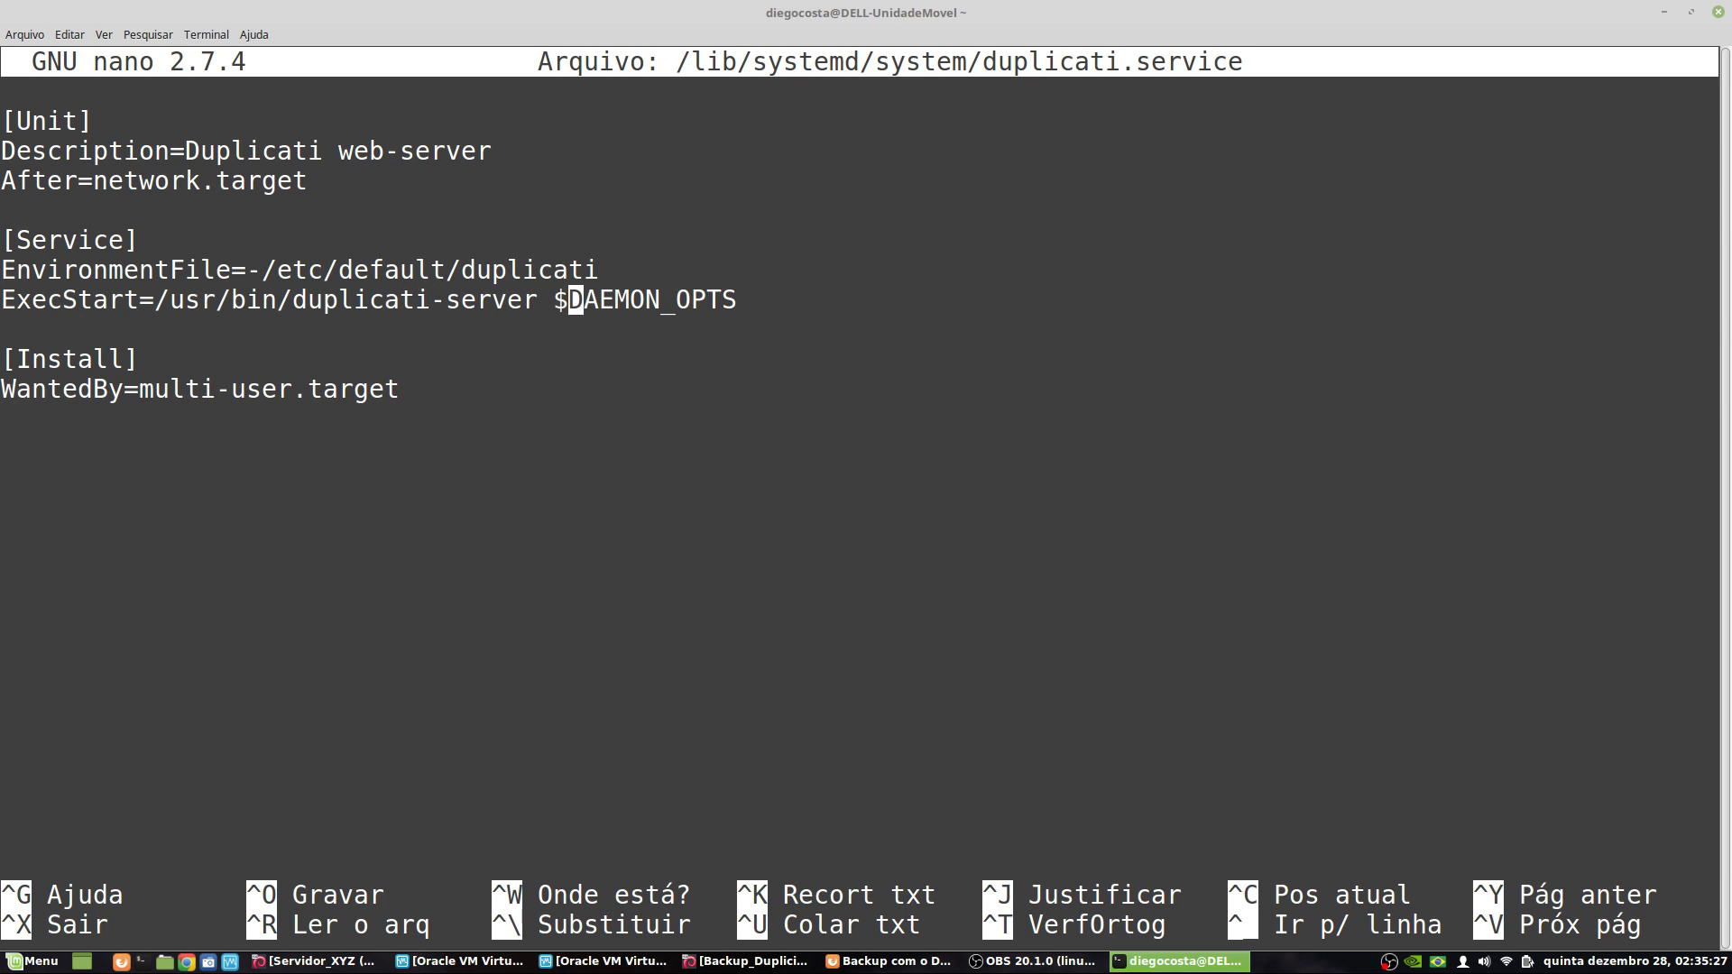
key("Left")
key("Left")
key("Left")
key("Left")
key("Left")
key("Left")
key("Left")
key("Left")
key("Left")
key("Left")
key("Left")
key("Left")
key("Left")
key("Left")
key("Left")
key("Left")
key("Left")
key("Left")
key("Left")
key("Left")
key("Left")
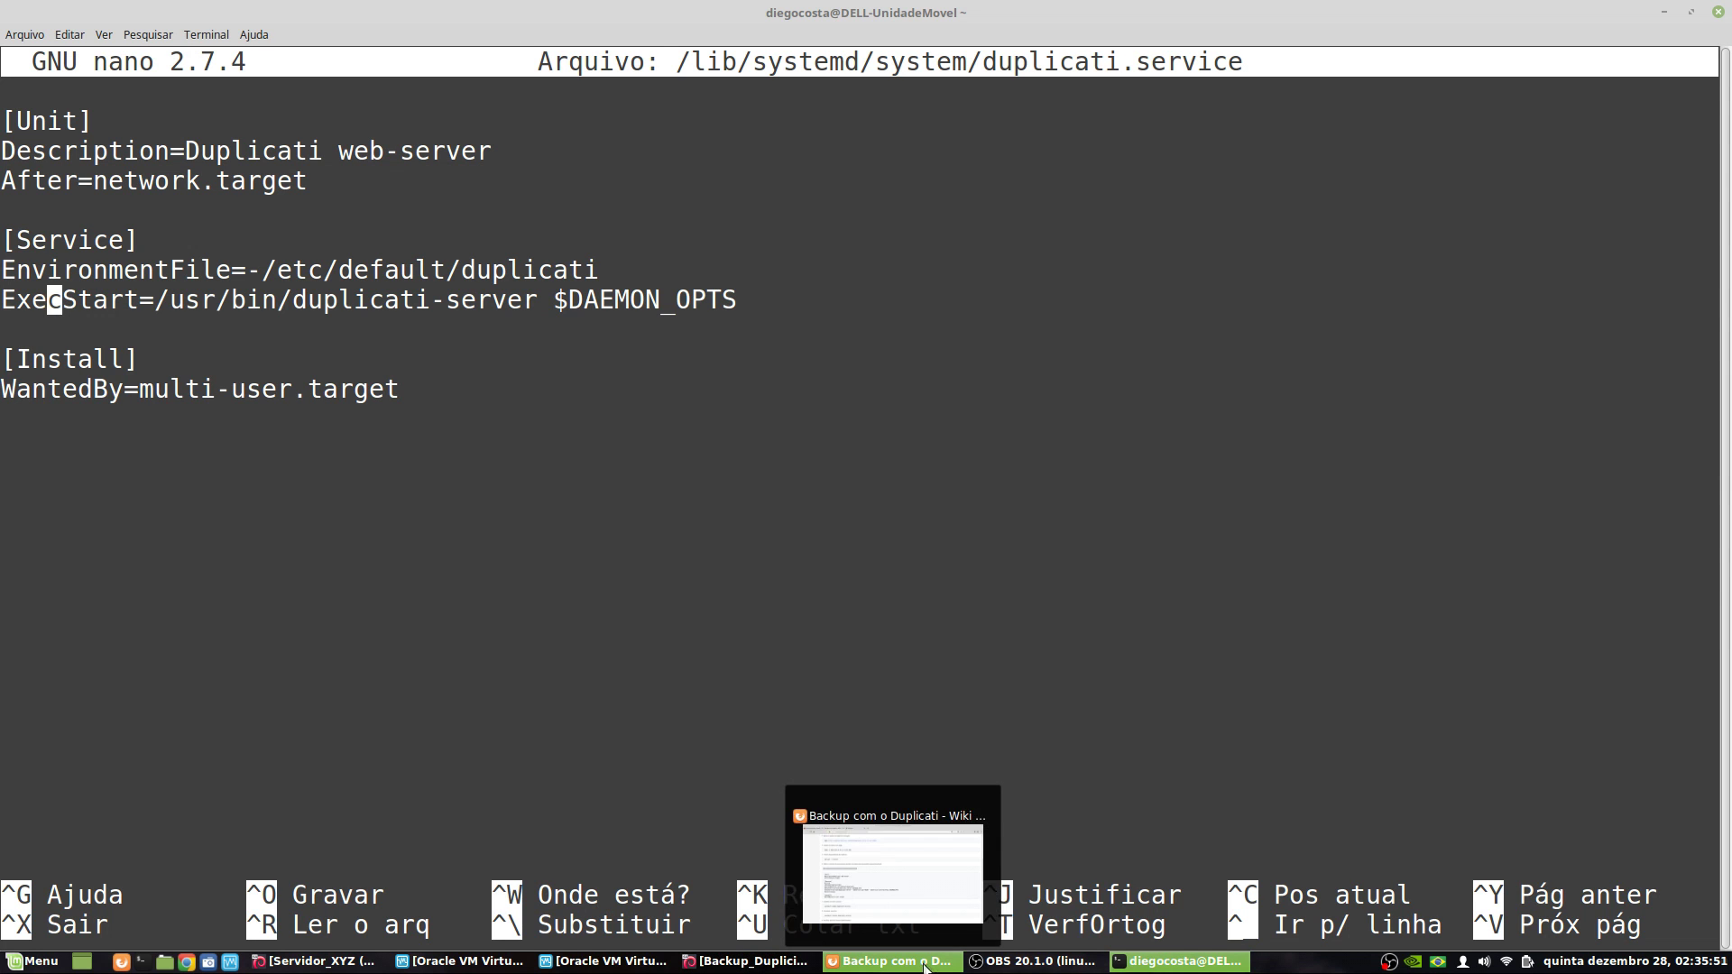
- Copy the wiki's recommended unit-file block and paste it below the existing content
left_click(891, 961)
scroll(270, 406, "down", 4)
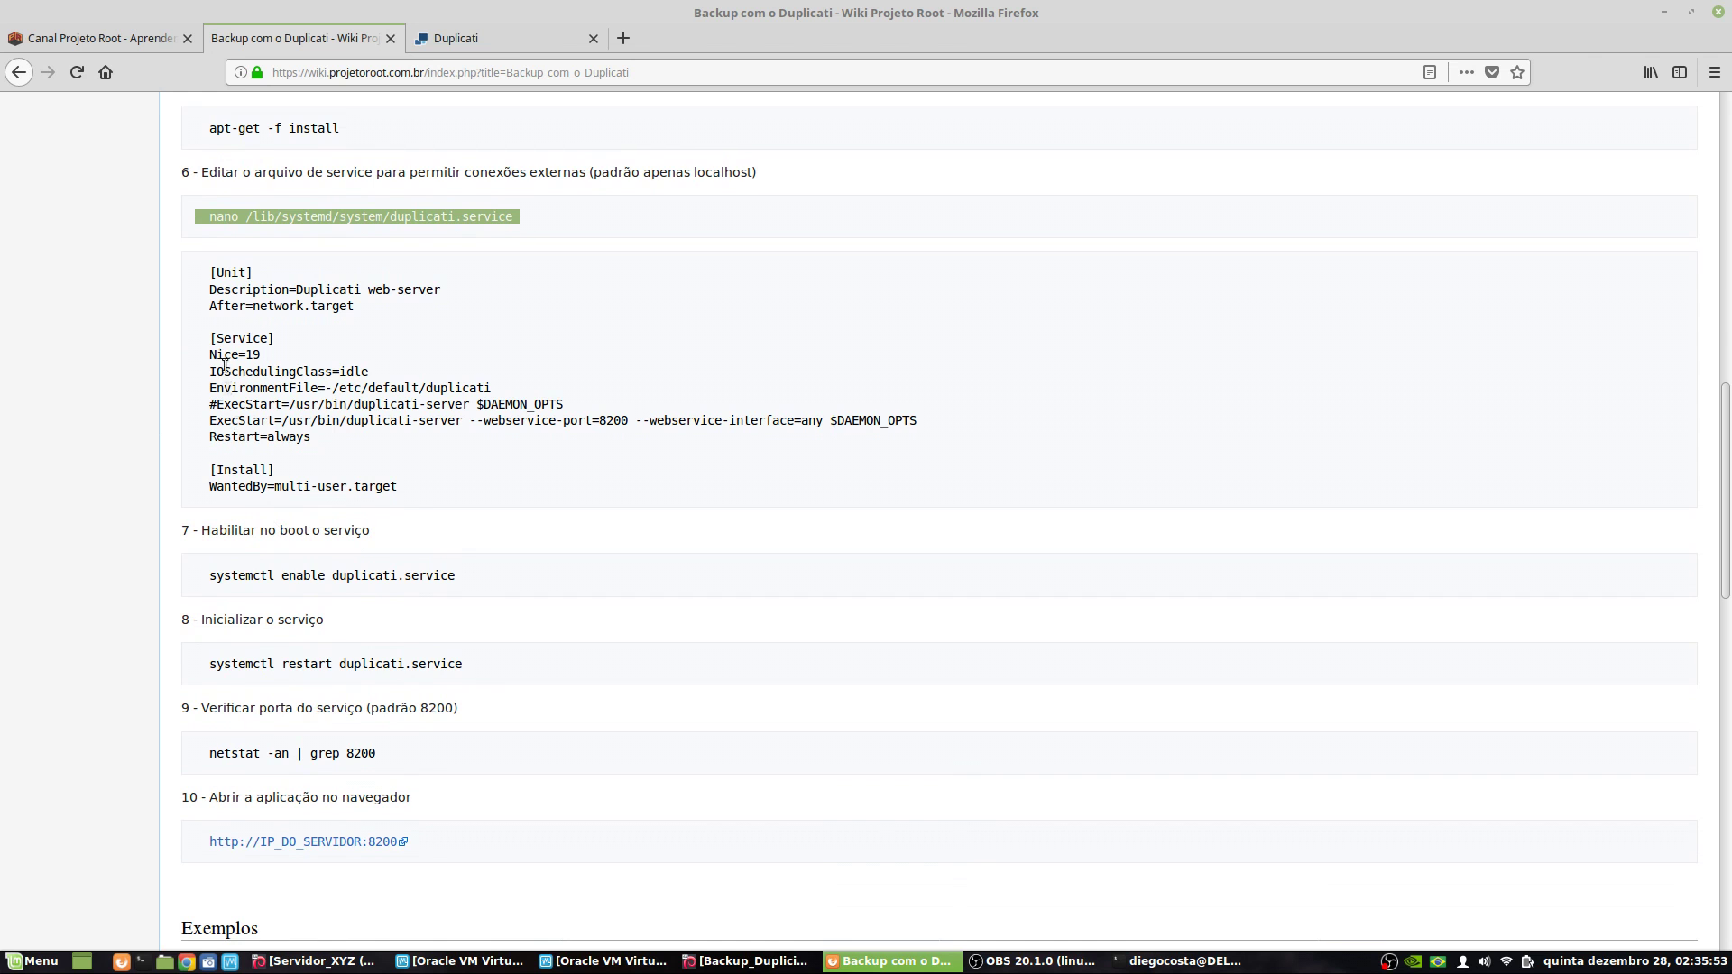
left_click_drag(211, 272, 459, 483)
right_click(328, 412)
left_click(386, 429)
left_click(1159, 963)
key("Down")
key("Down")
key("Down")
key("Down")
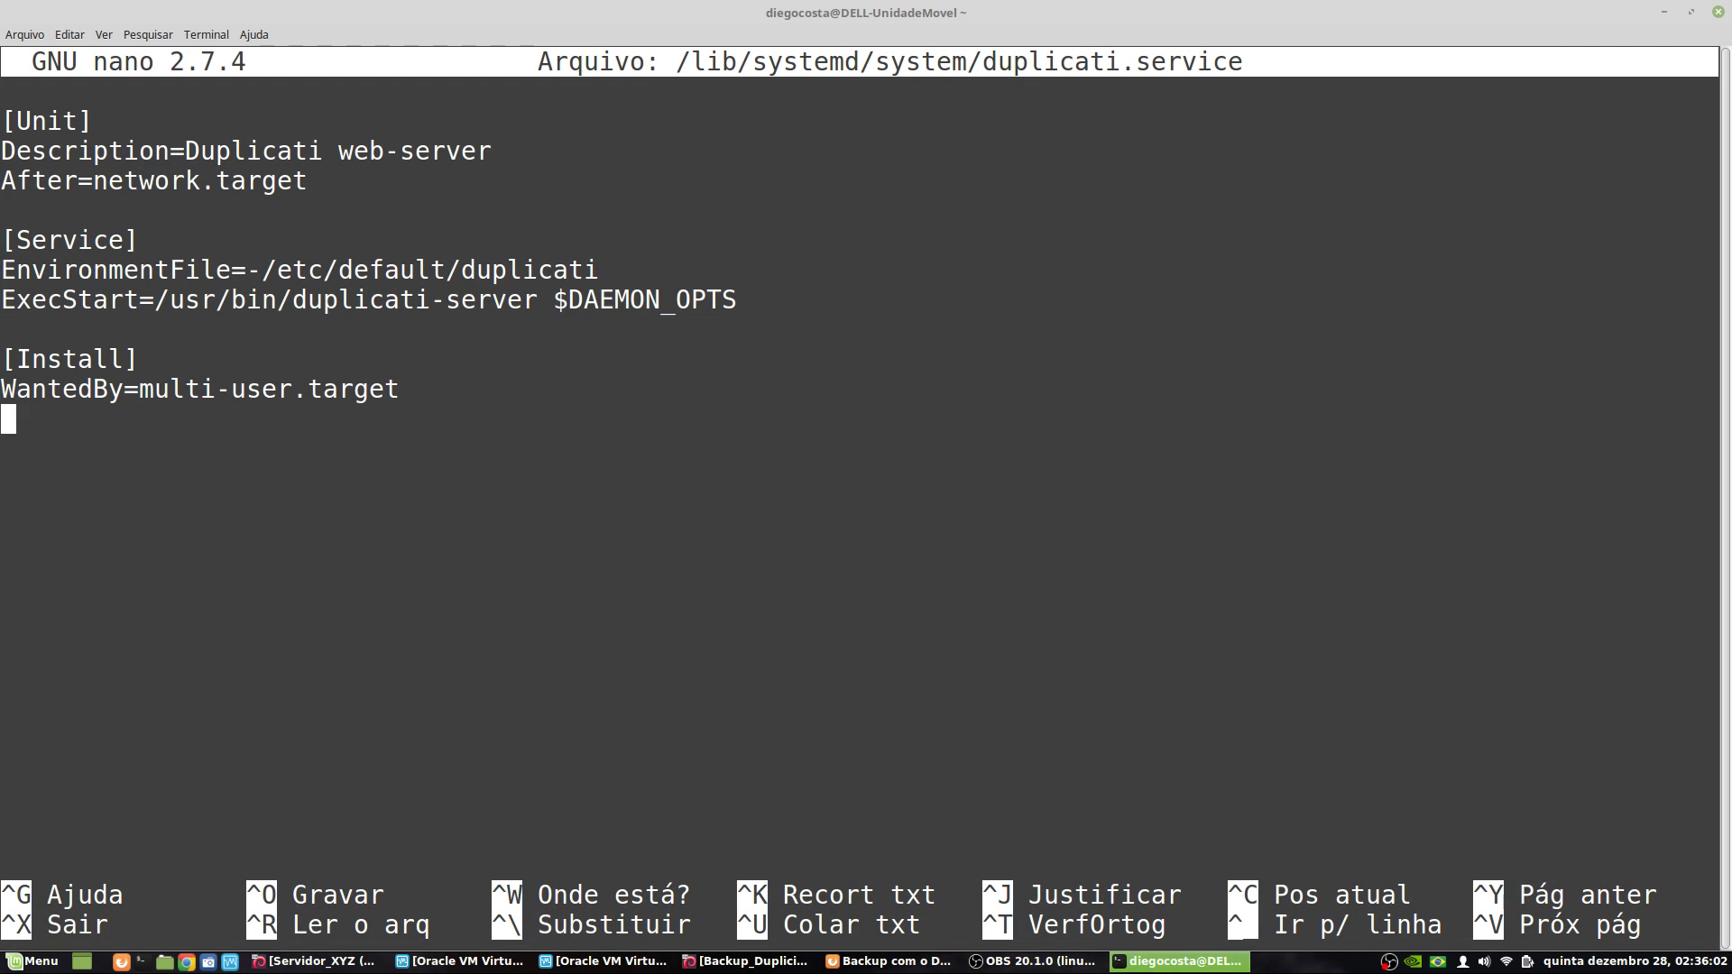
key("Return")
key("Return")
key("Return")
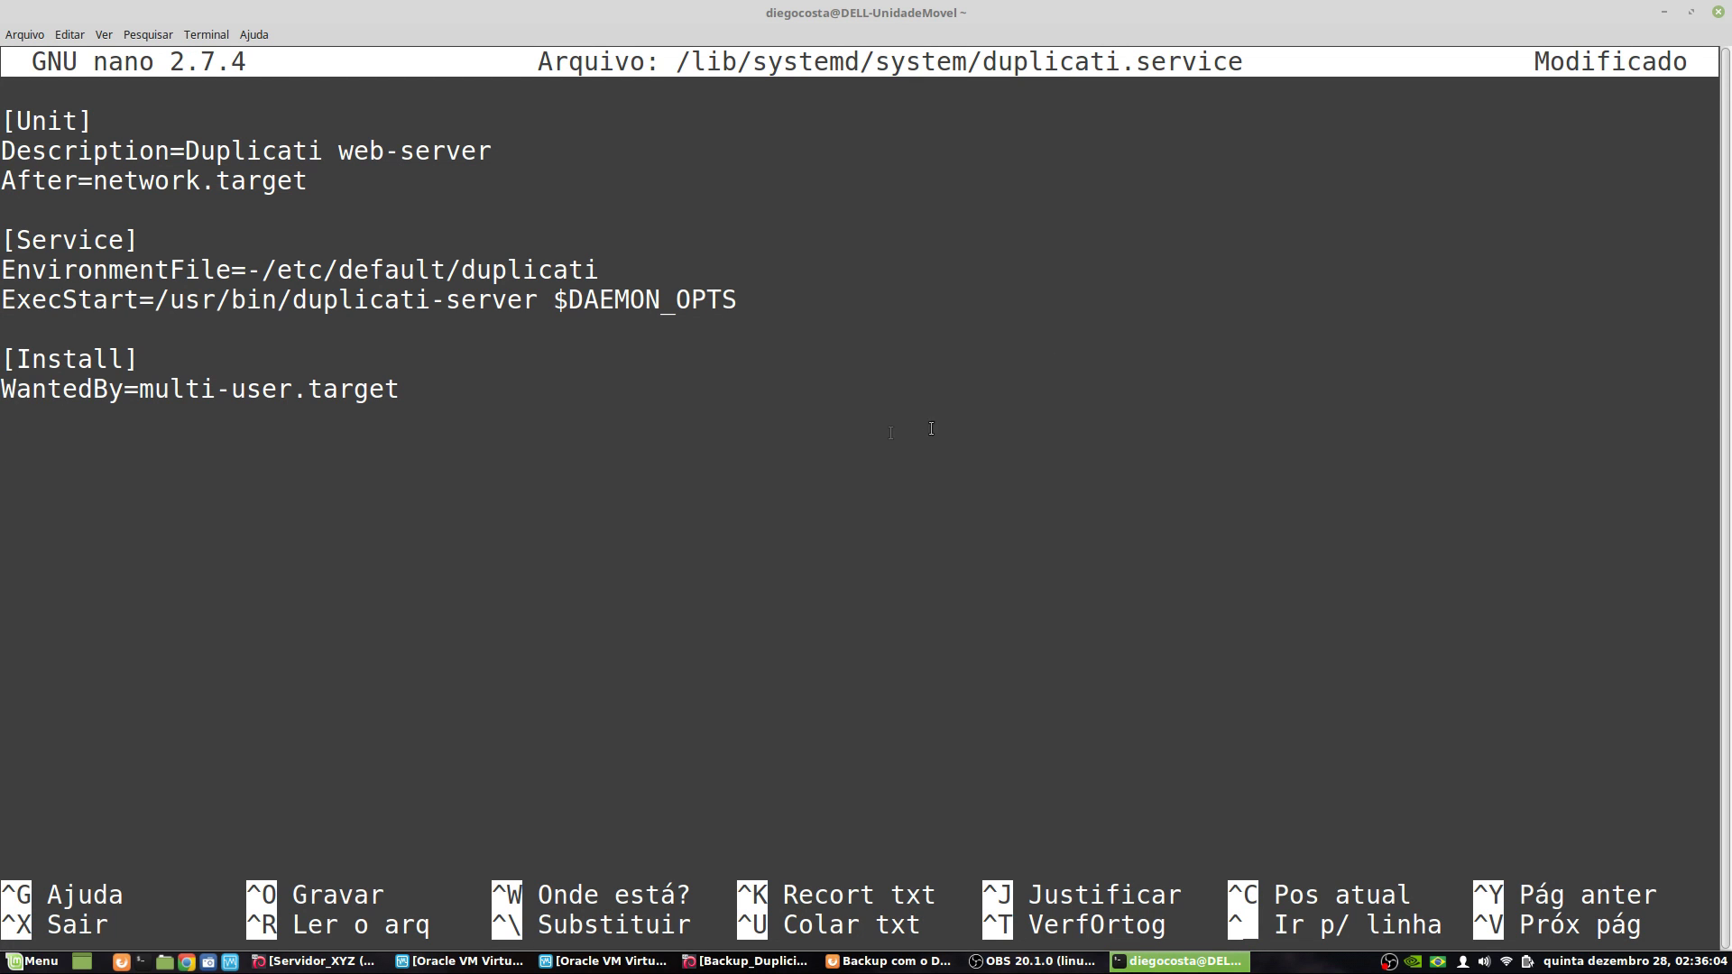
right_click(800, 467)
left_click(853, 546)
- Remove the leading indentation from each pasted line, from Description through ExecStart and Restart
key("Up")
key("Up")
key("Up")
key("Up")
key("Up")
key("Up")
key("Up")
key("Up")
key("Up")
key("Down")
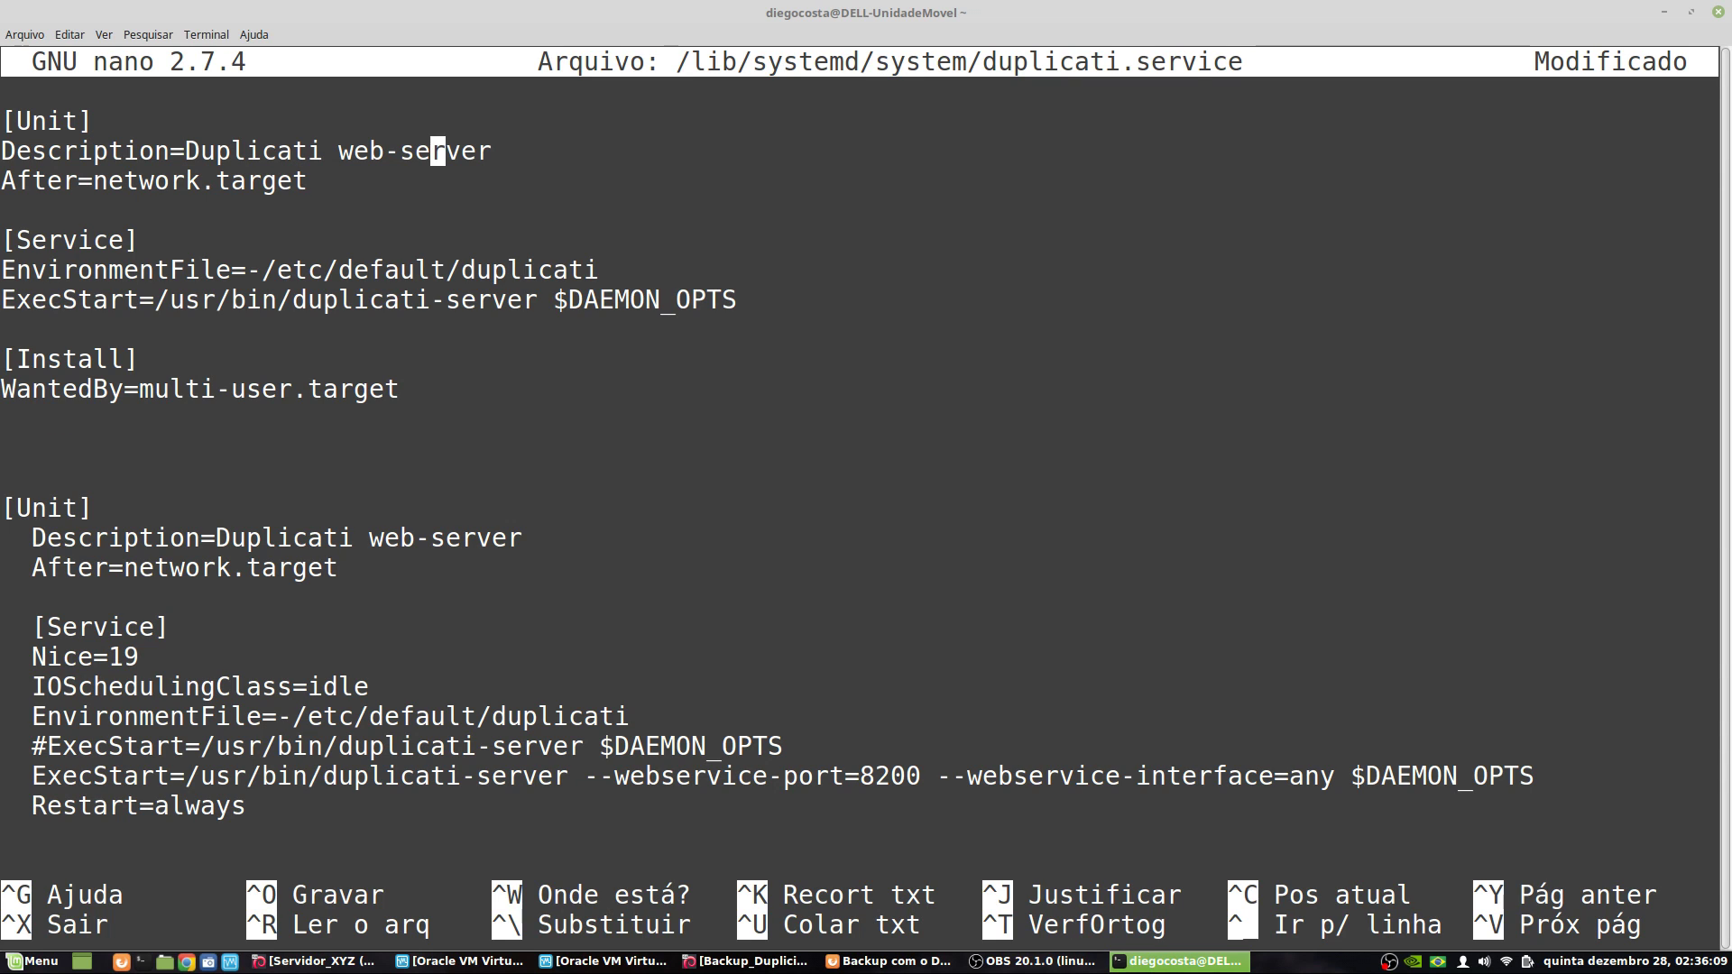
key("Down")
key("Down")
key("Down")
key("Down")
key("Down")
key("Down")
key("Down")
key("Down")
key("Down")
key("Down")
key("Down")
key("Down")
key("Down")
key("Down")
key("Down")
key("Down")
key("Down")
key("Down")
key("Down")
key("Down")
key("Down")
key("Down")
key("Down")
key("Up")
key("Up")
key("Up")
key("Up")
key("Up")
key("Up")
key("Up")
key("Up")
key("Up")
key("Up")
key("Up")
key("Up")
key("Up")
key("Up")
key("Up")
key("Up")
key("Up")
key("Up")
key("Up")
key("Up")
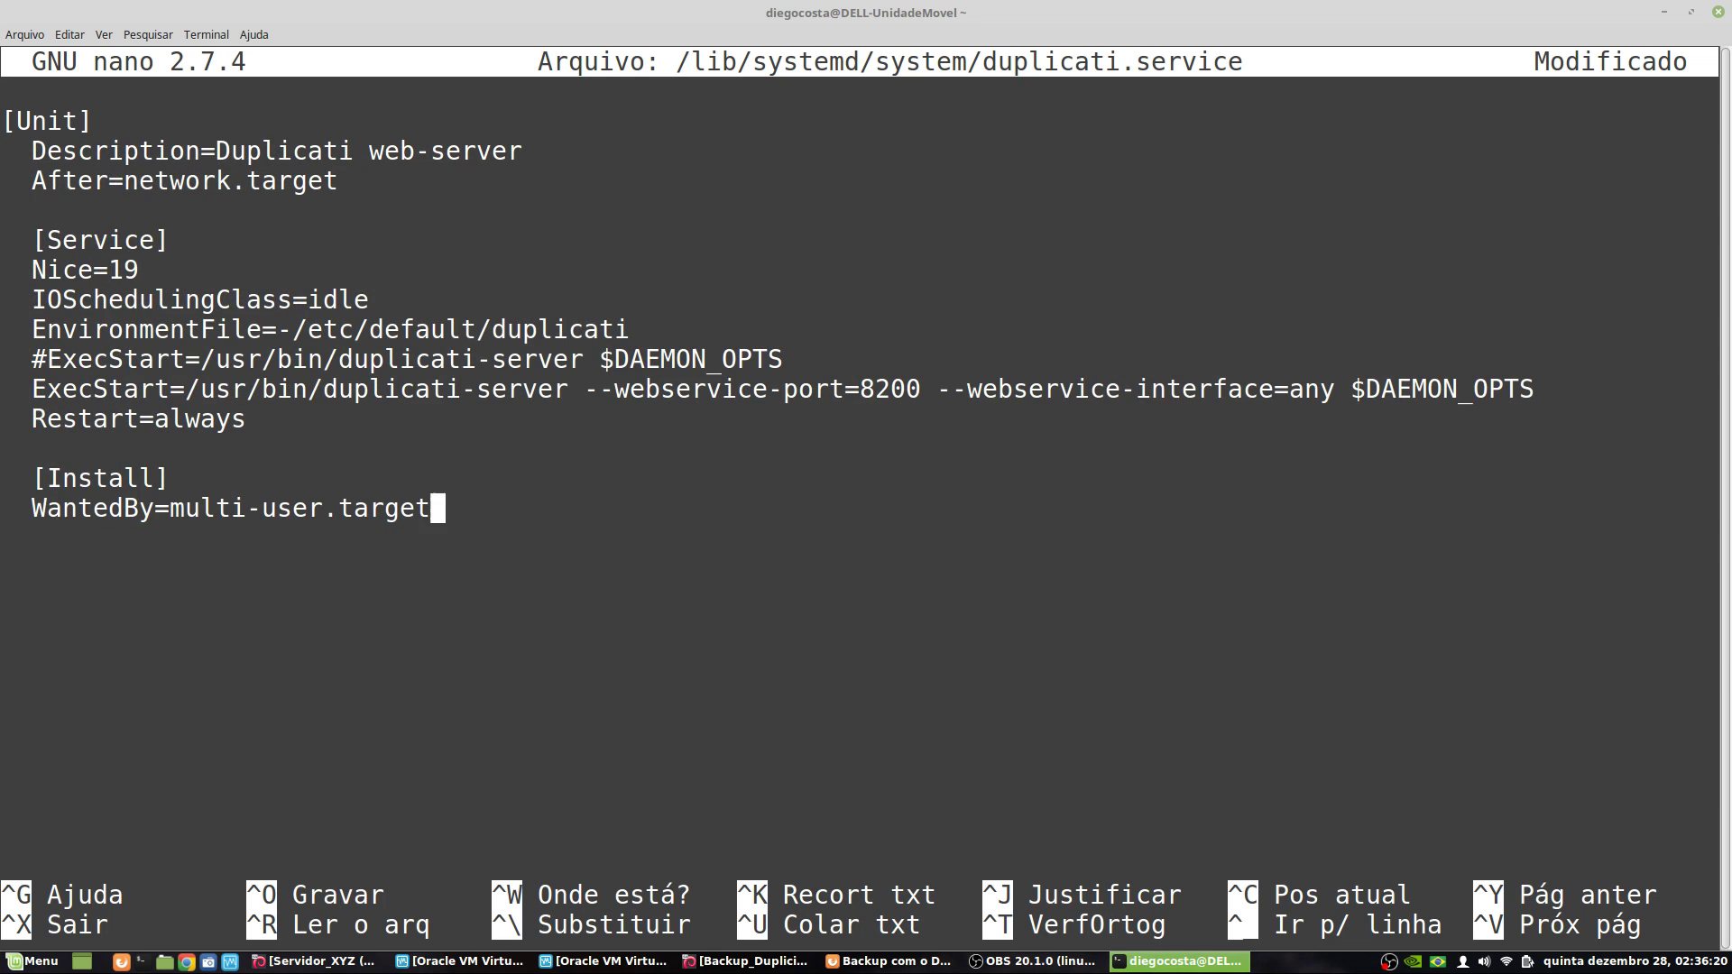
key("Down")
key("Down")
key("Down")
key("Down")
key("Down")
key("Down")
key("Down")
key("Down")
key("Down")
key("Down")
key("Down")
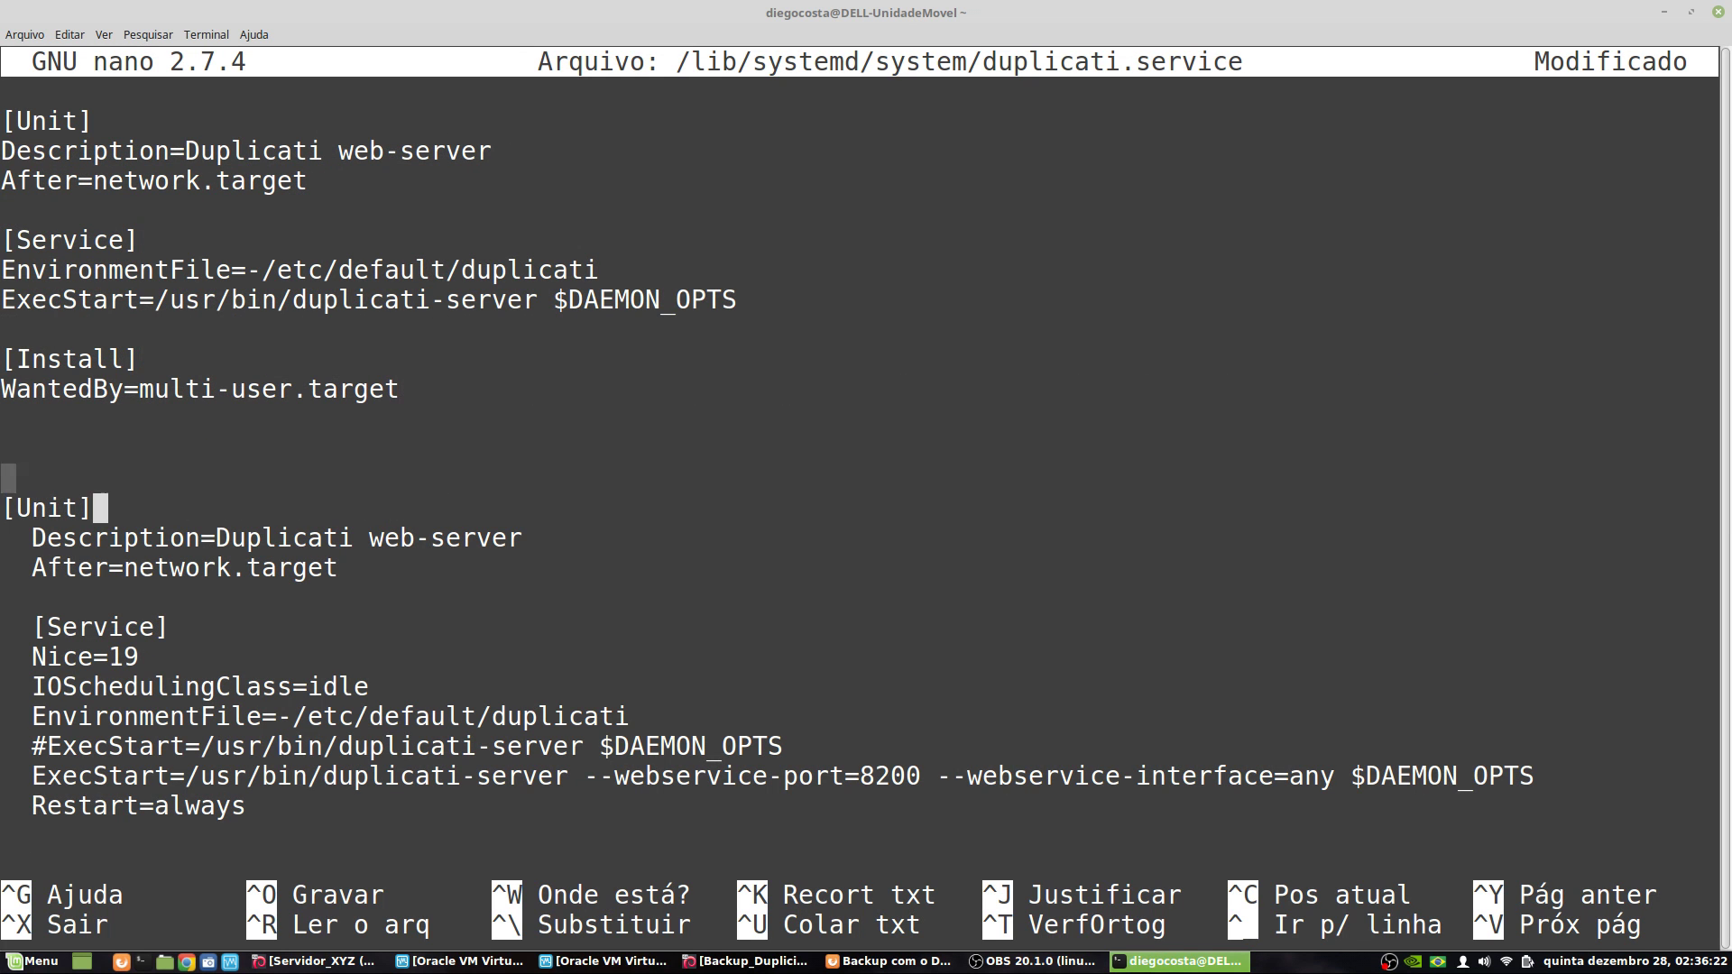
key("Left")
key("Up")
key("Home")
key("BackSpace")
key("BackSpace")
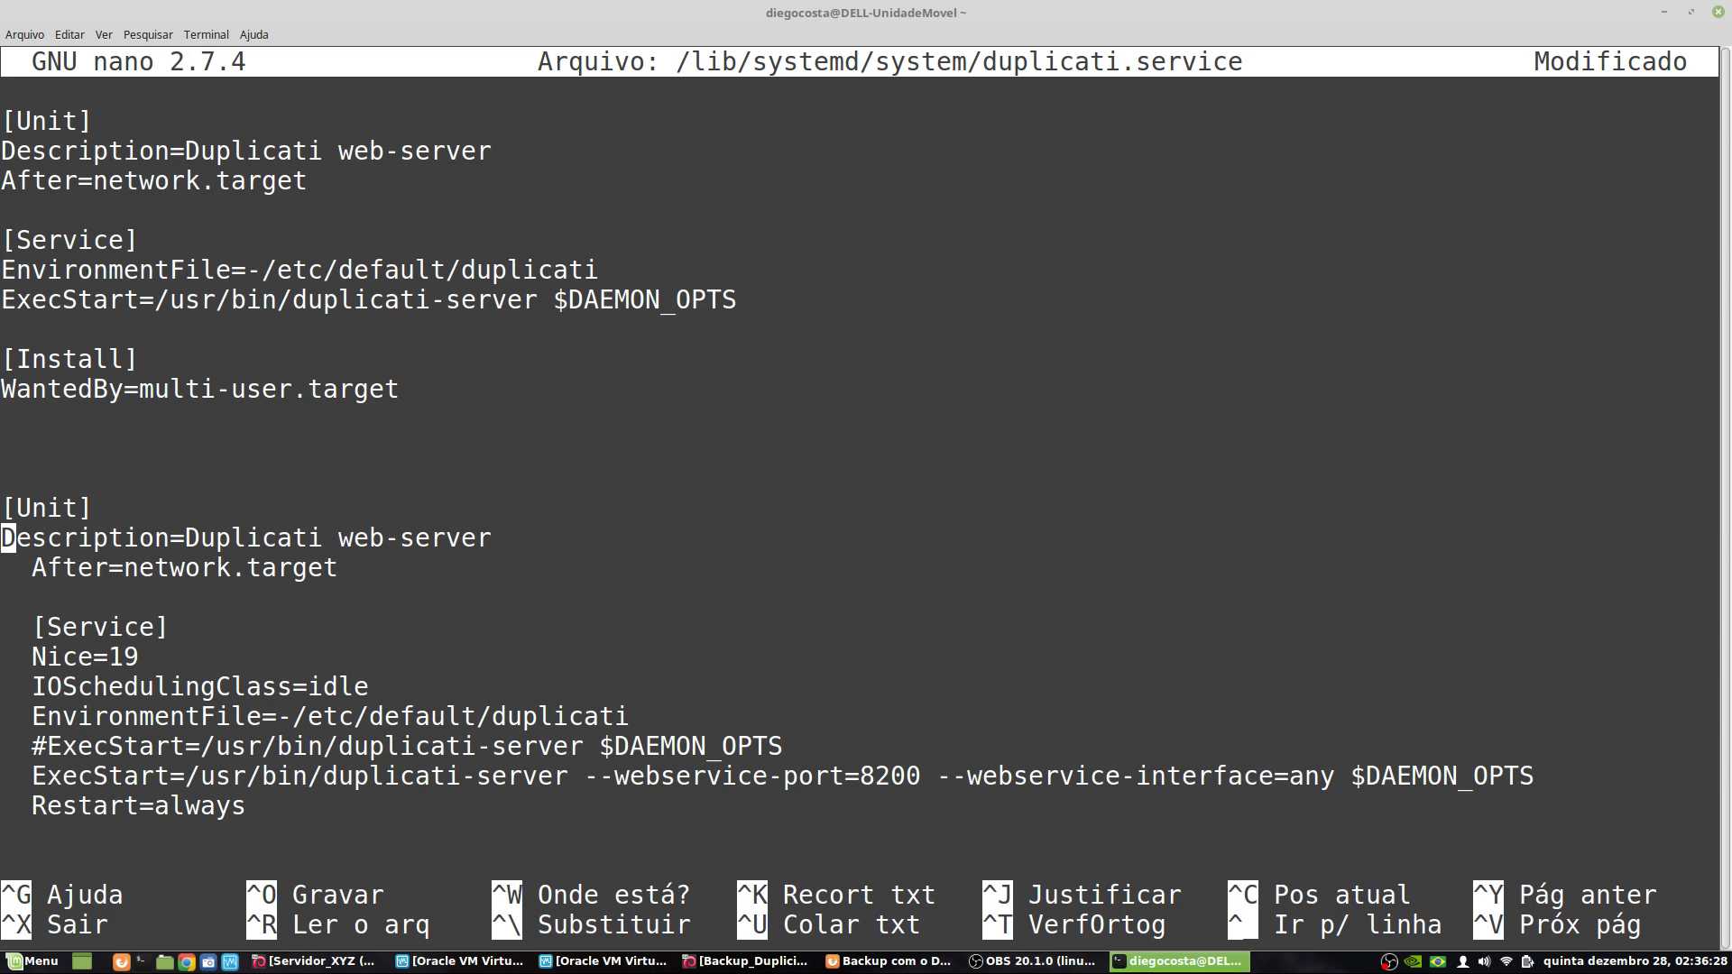
key("Down")
key("Delete")
key("Delete")
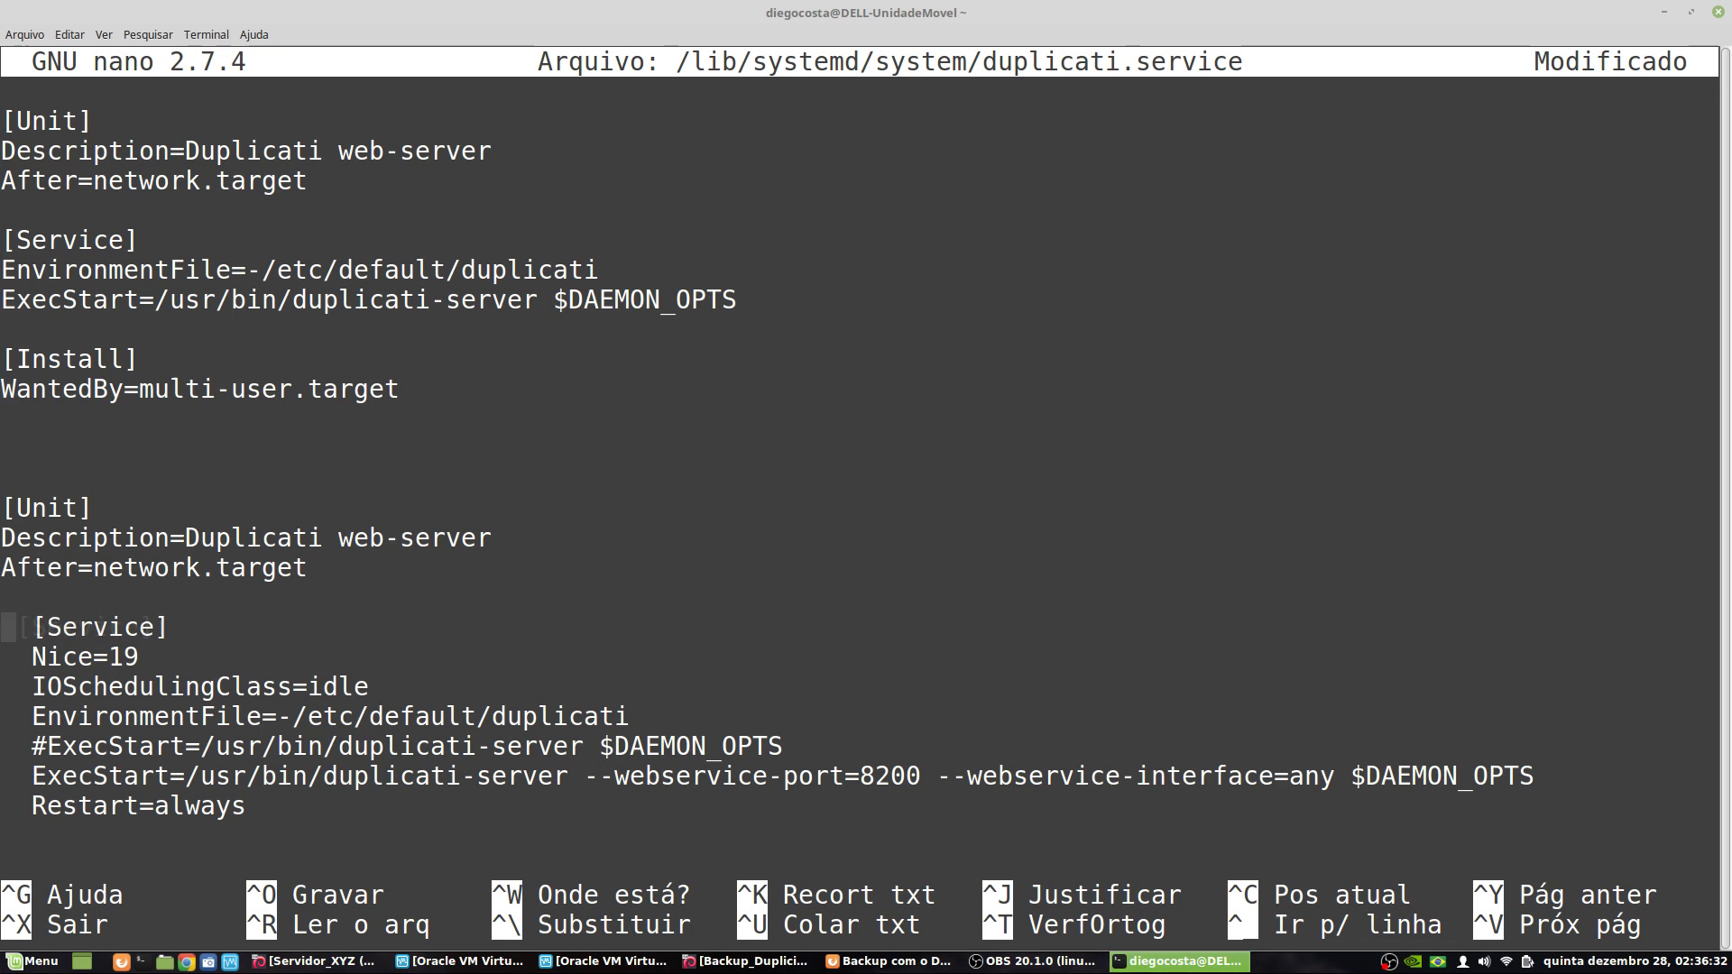
key("Delete")
key("Delete")
key("Down")
key("Delete")
key("Delete")
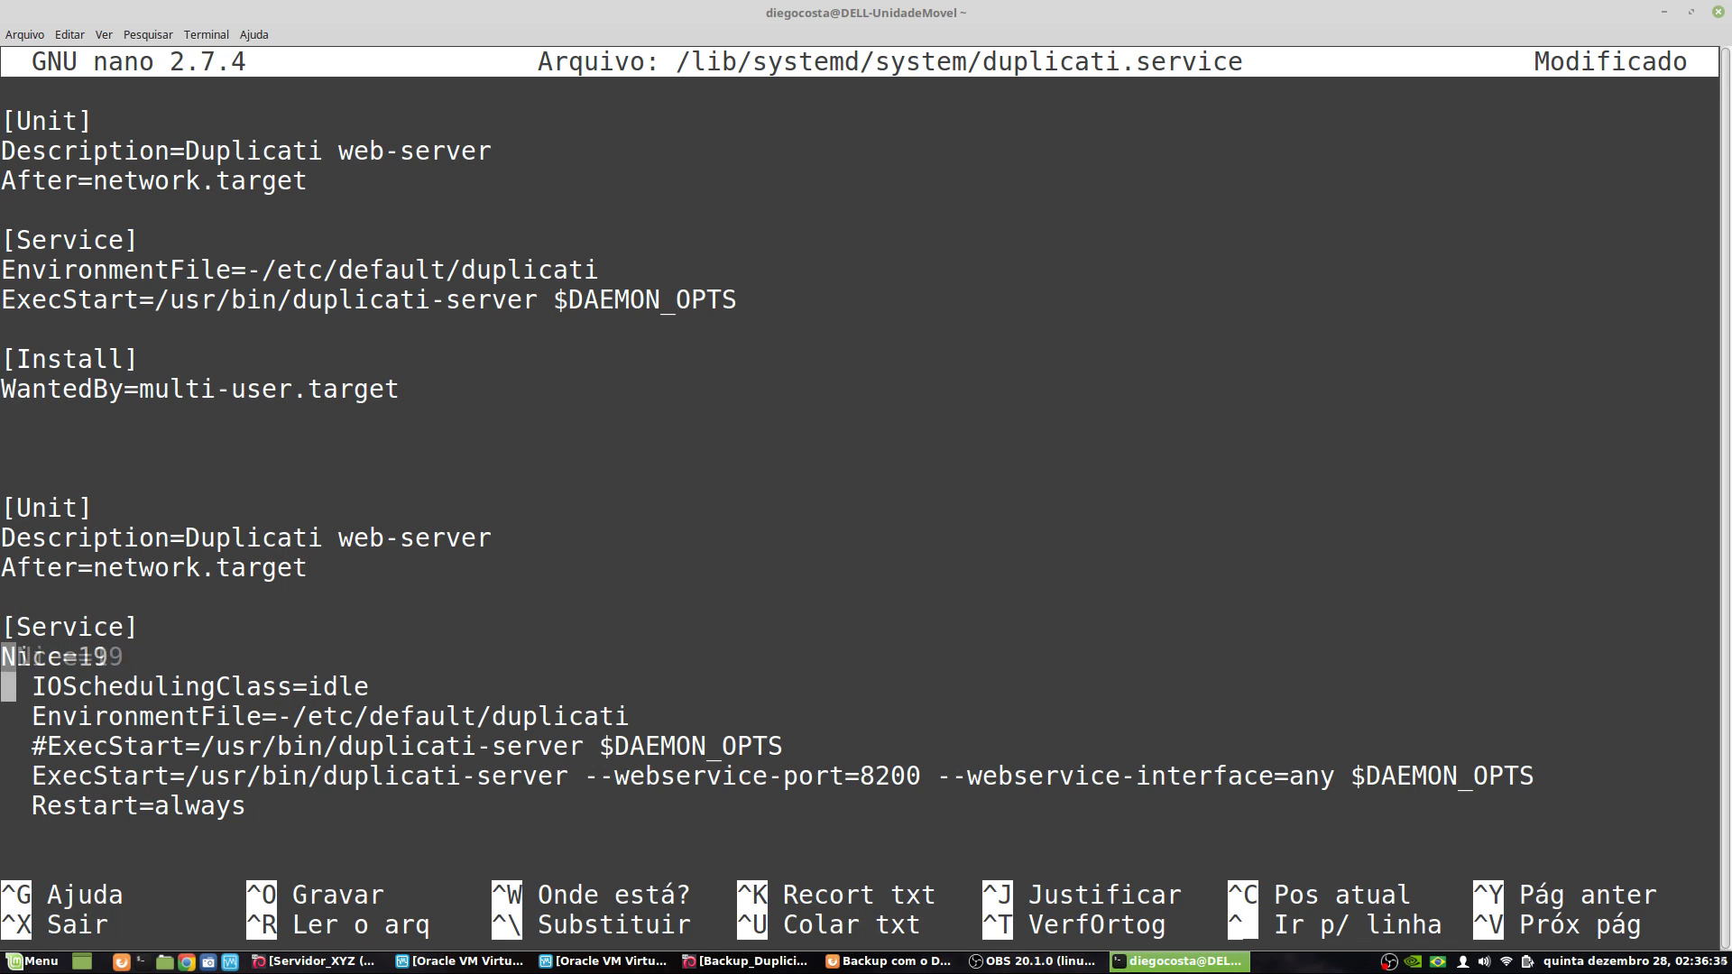
key("Down")
key("Delete")
key("Delete")
key("Down")
key("Delete")
key("Delete")
key("Down")
key("Delete")
key("Delete")
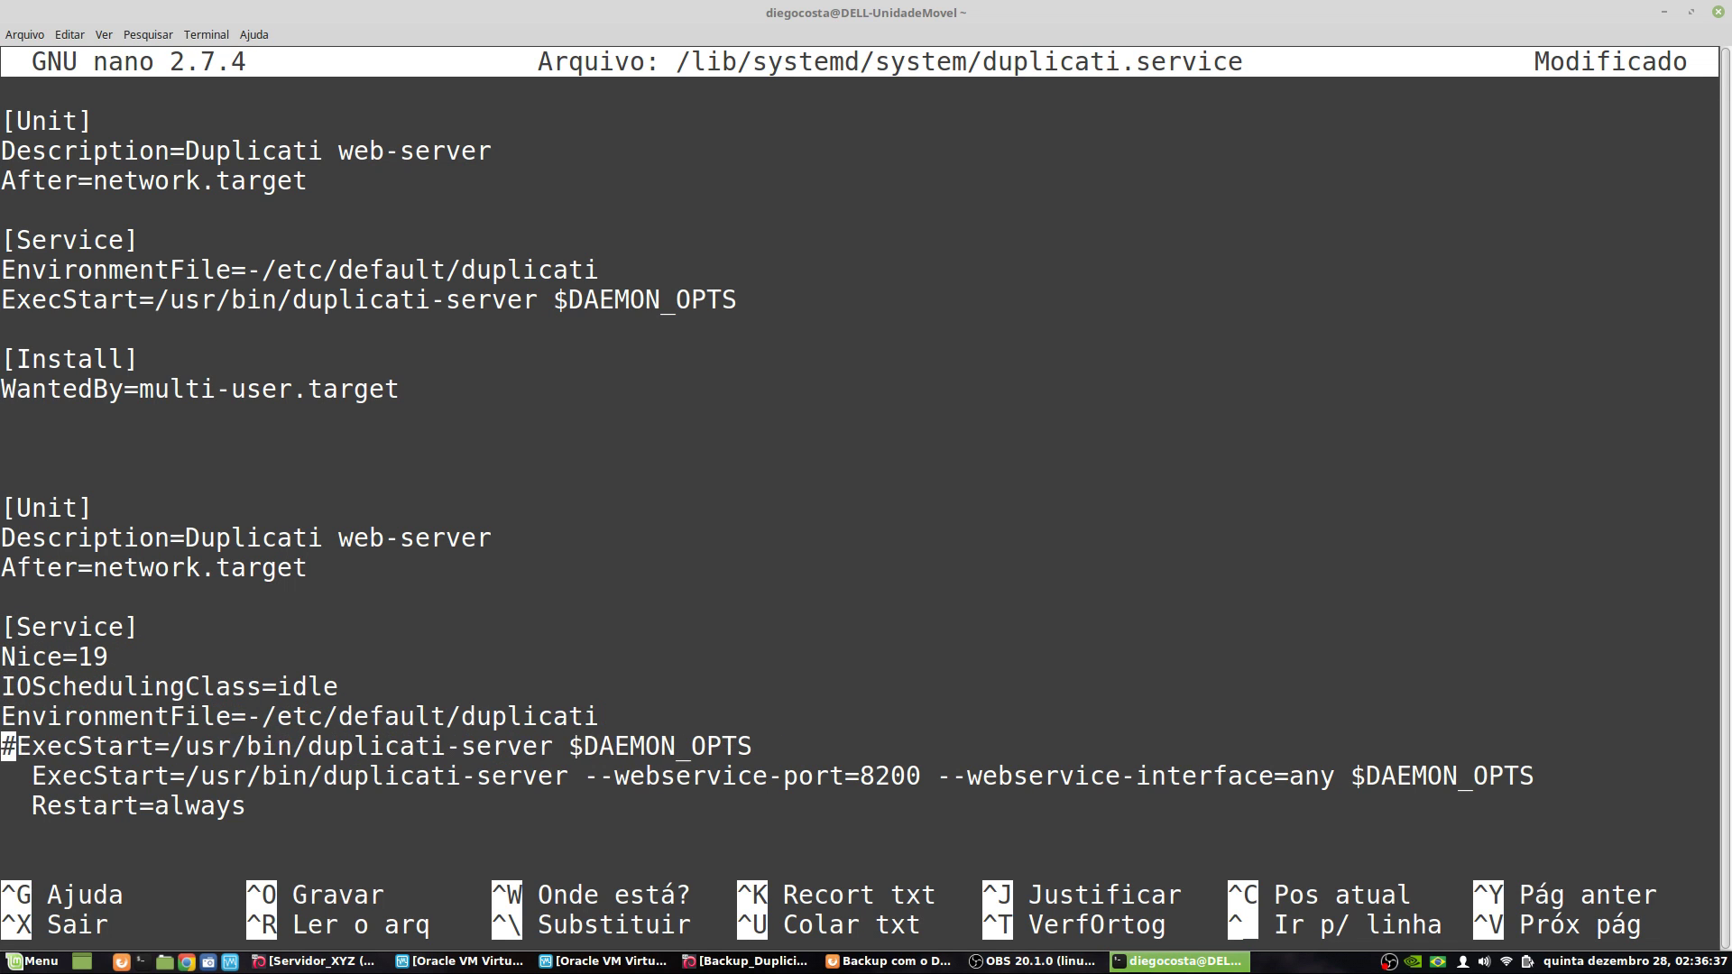
key("Down")
key("Delete")
key("Delete")
key("Down")
key("Delete")
key("Delete")
- Cut the original default unit lines from the top of the file
key("Down")
key("Down")
key("Down")
key("Up")
key("Up")
key("Up")
key("Up")
key("Up")
key("Up")
key("Up")
key("Up")
key("Up")
key("Up")
key("Up")
key("Up")
key("Up")
key("Up")
key("Up")
key("Up")
key("Up")
key("Up")
key("Up")
key("Up")
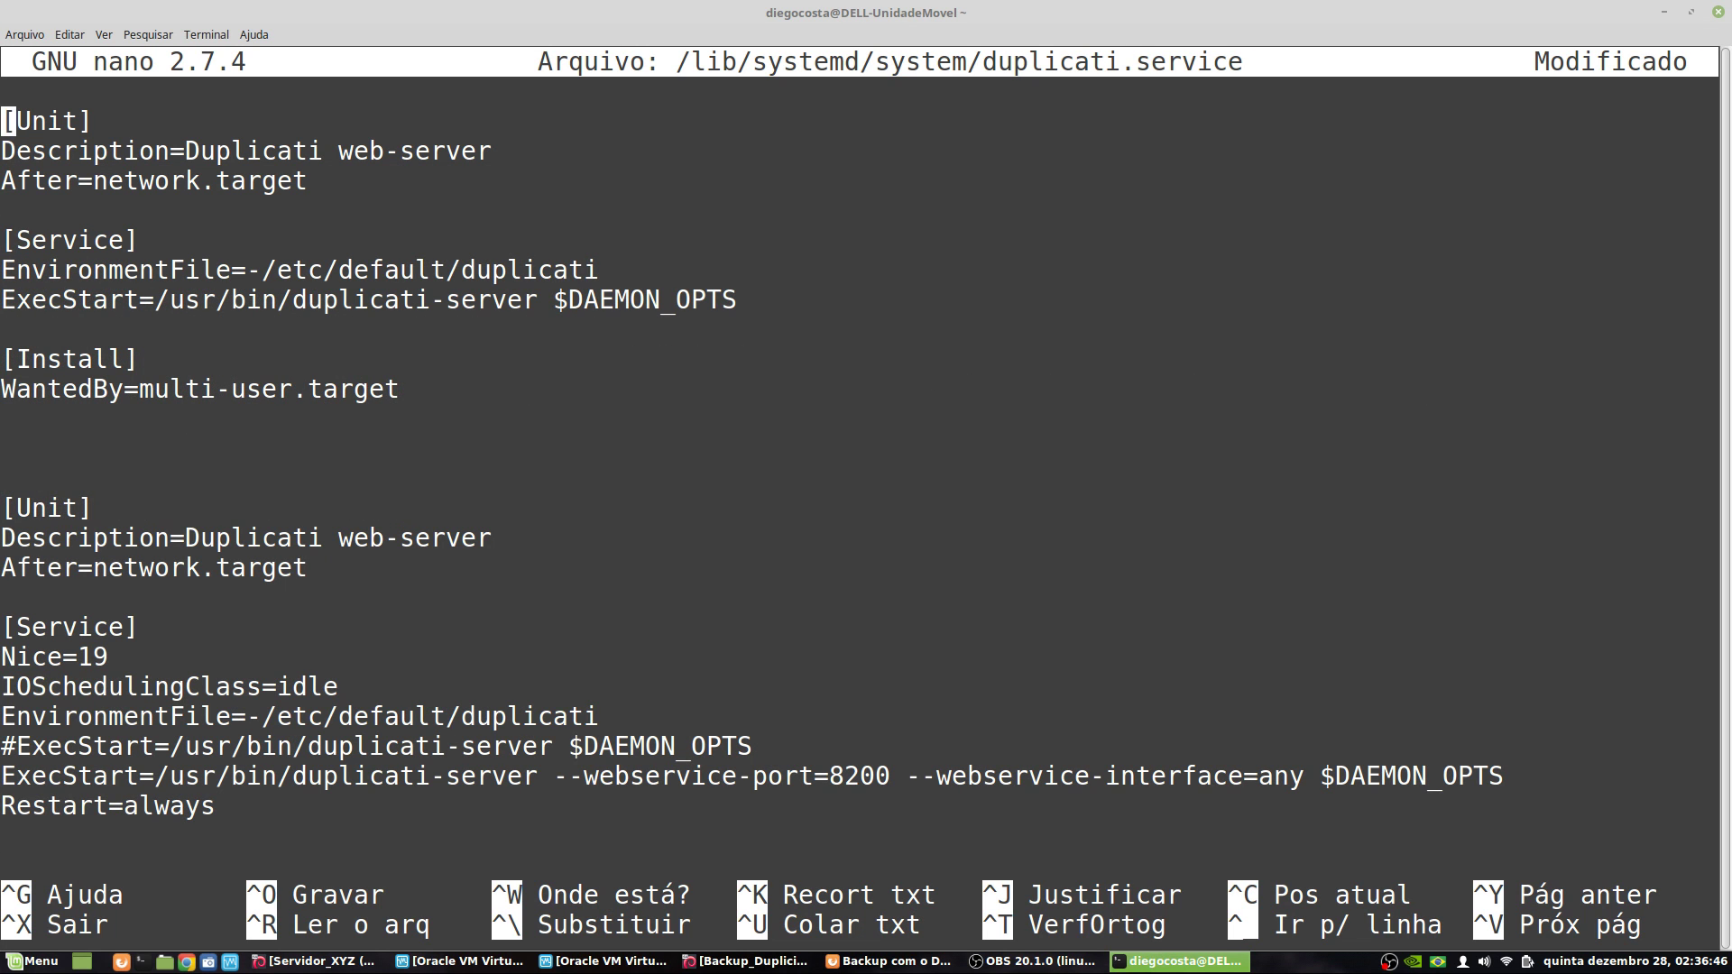
key("ctrl+k")
key("ctrl+k")
key("ctrl+k")
key("ctrl+k")
key("ctrl+k")
key("ctrl+k")
key("ctrl+k")
key("ctrl+k")
key("ctrl+k")
key("ctrl+k")
key("ctrl+k")
key("ctrl+k")
key("ctrl+k")
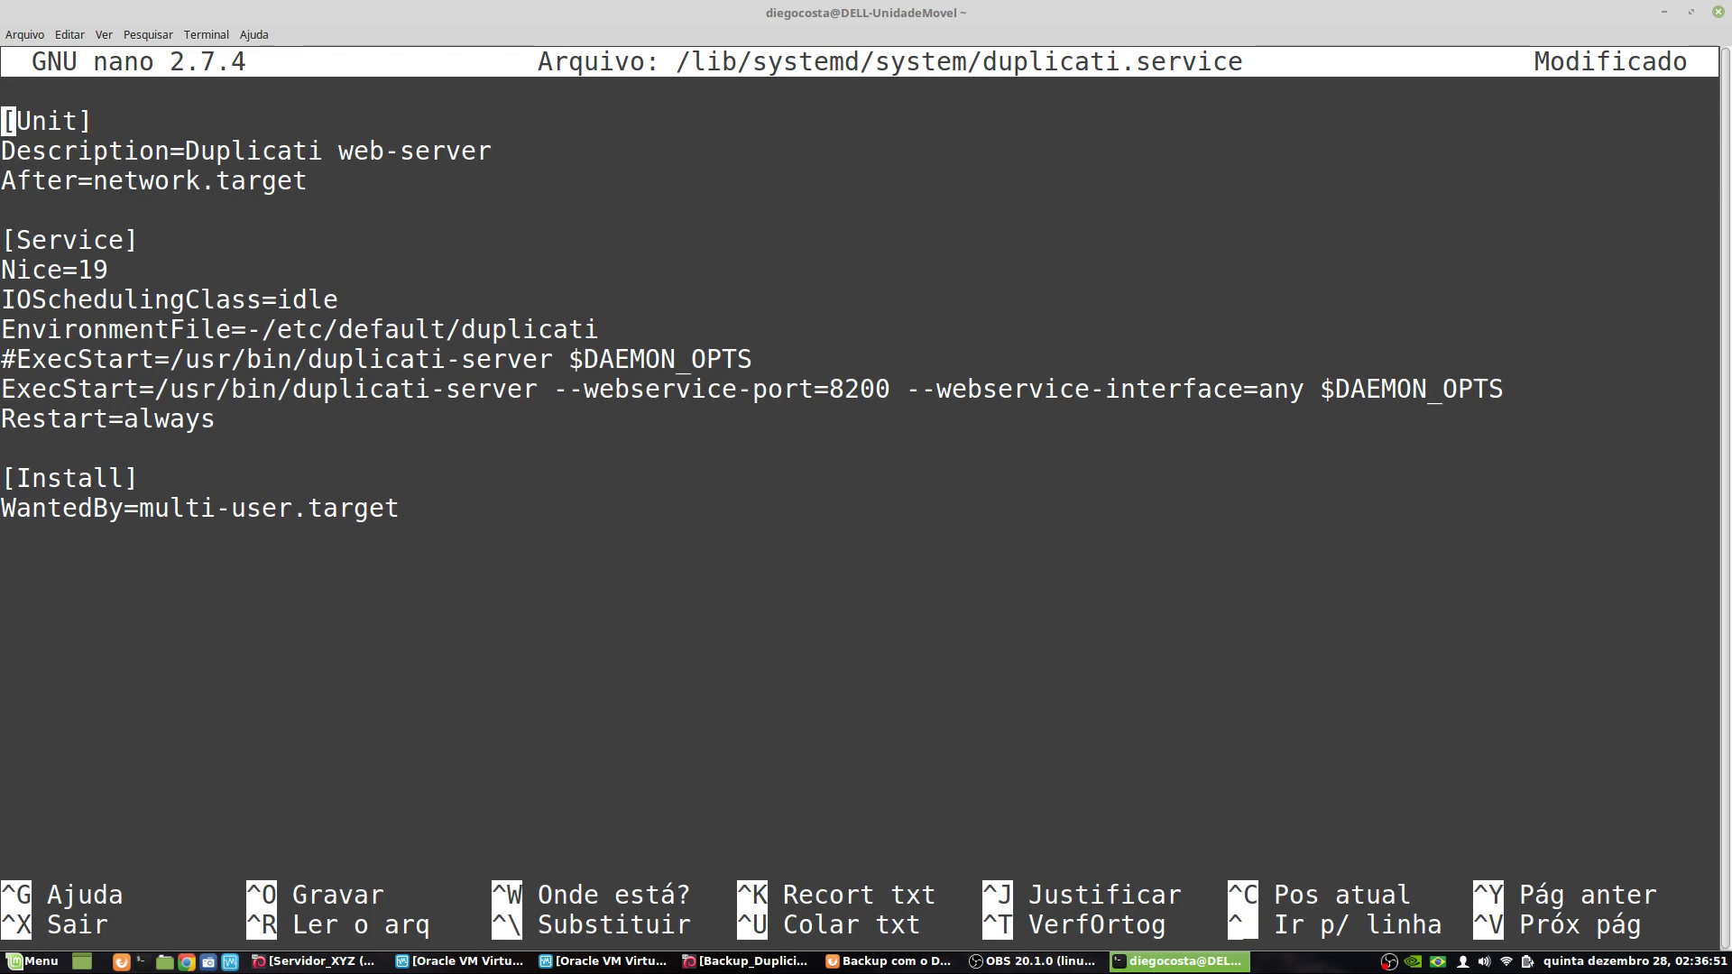
key("Down")
key("Down")
key("Up")
key("Up")
key("Down")
key("Down")
key("Up")
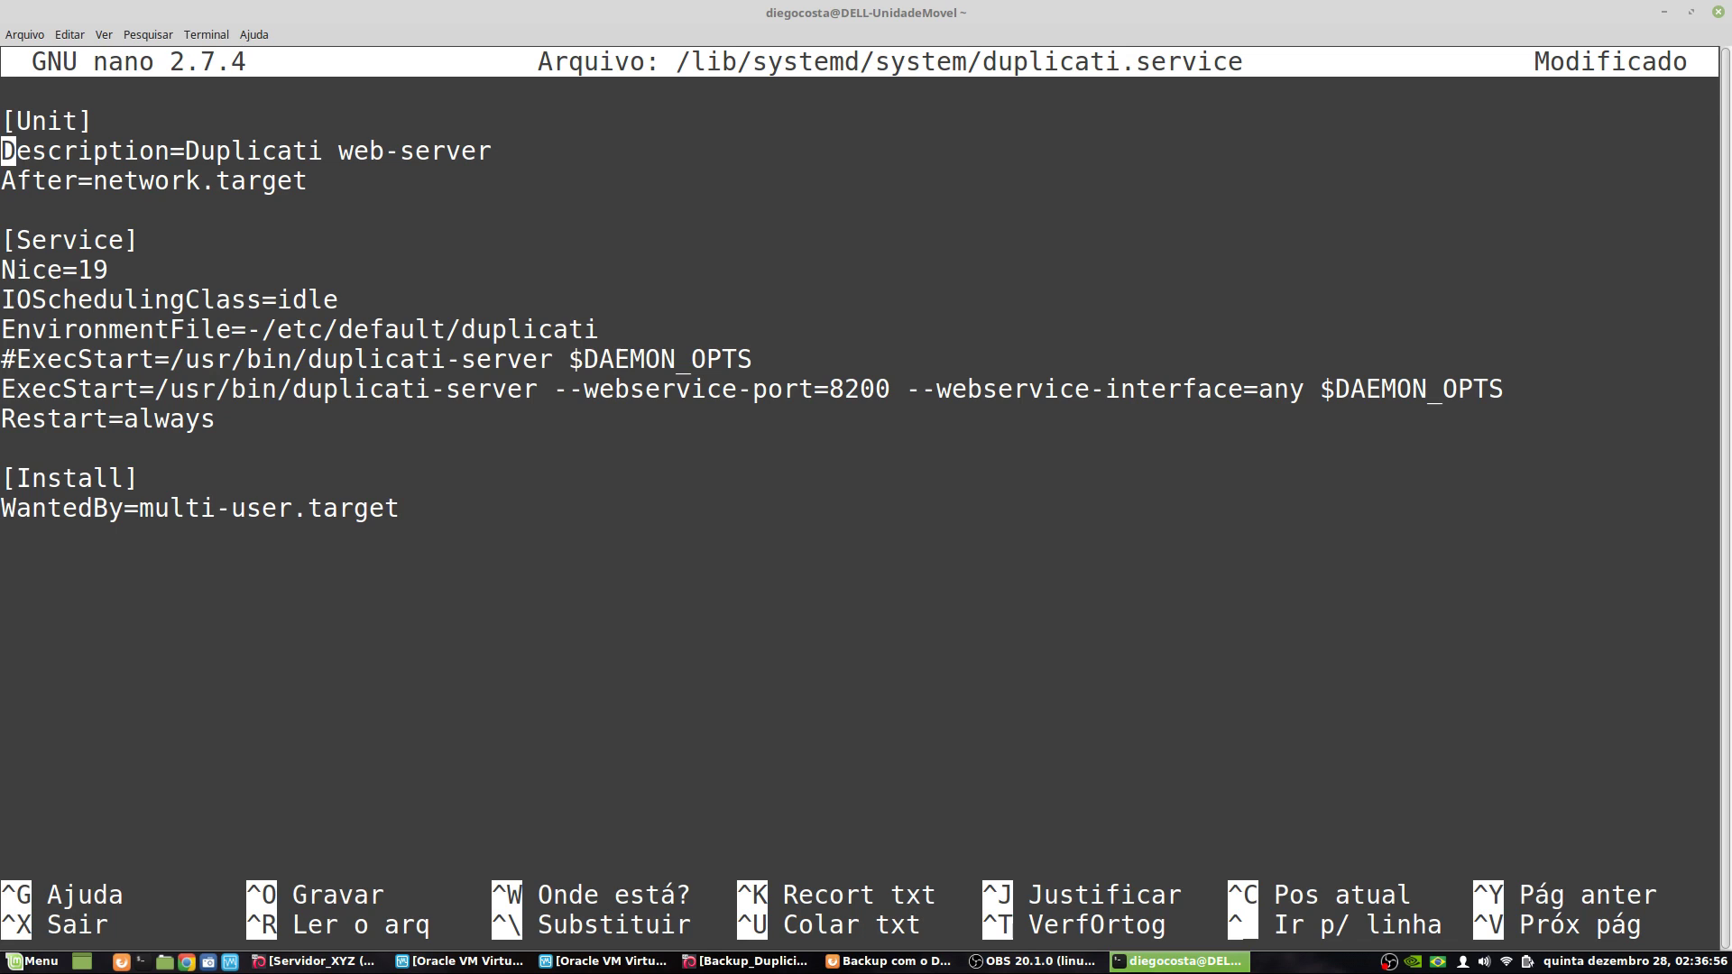
key("Down")
key("Down")
key("Down")
key("Down")
key("Up")
key("Down")
left_click(8, 299)
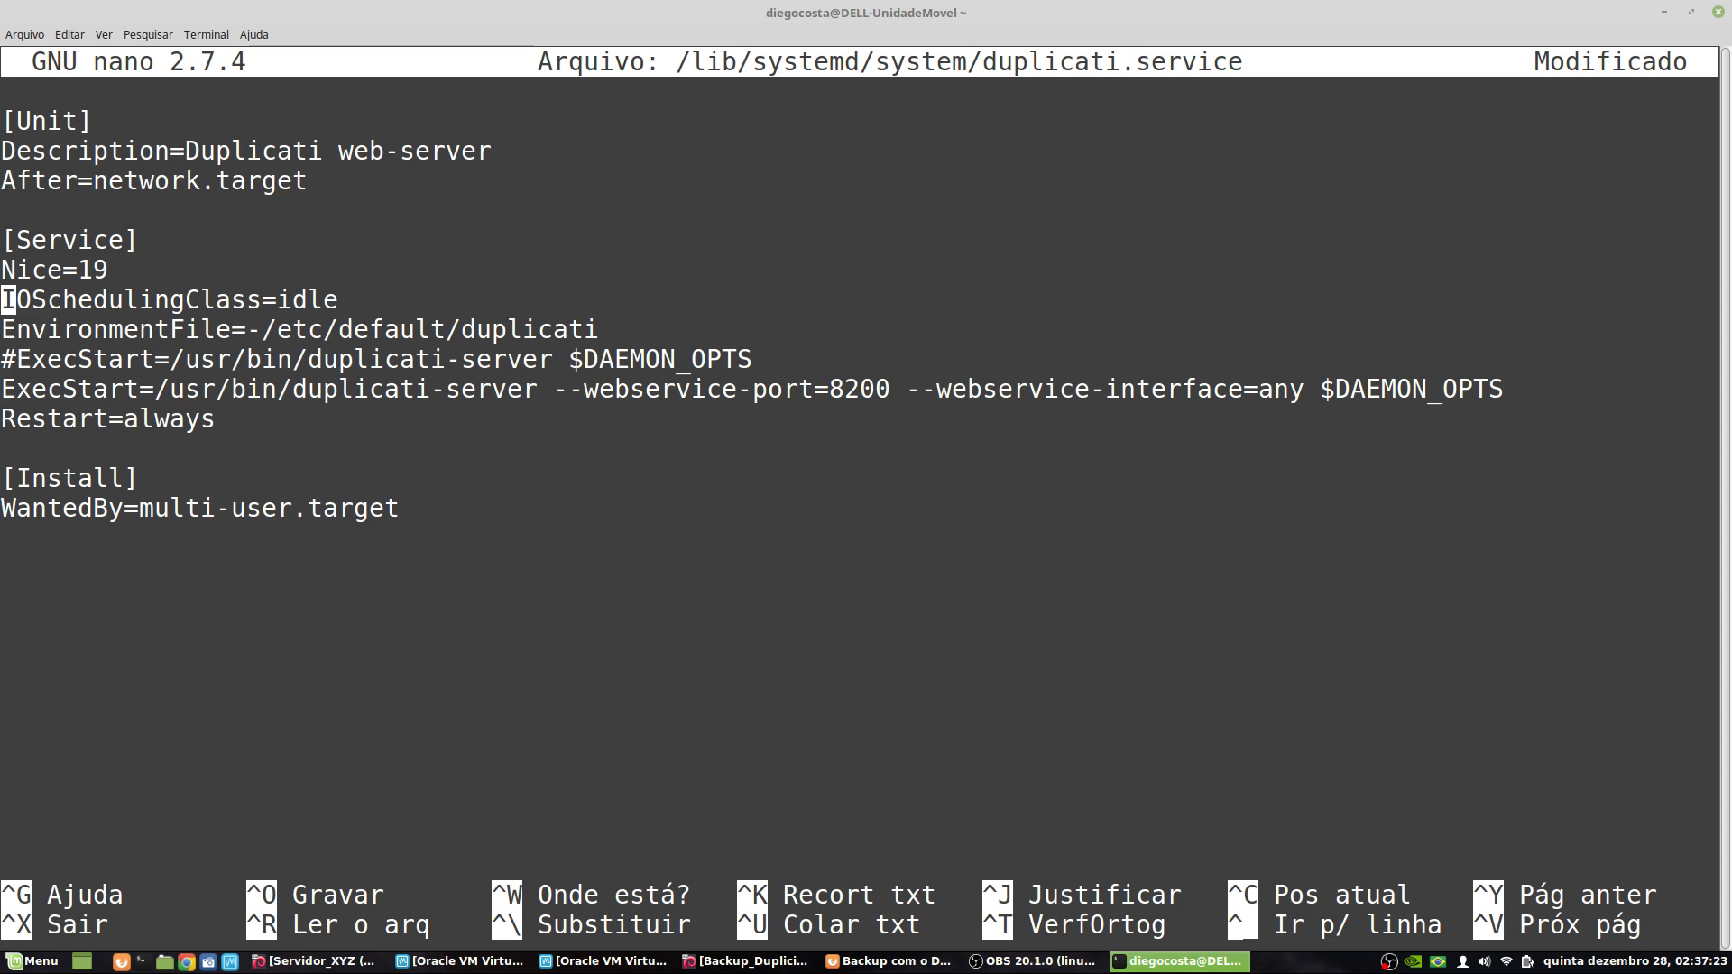
left_click(8, 328)
key("Left")
key("Right")
key("Down")
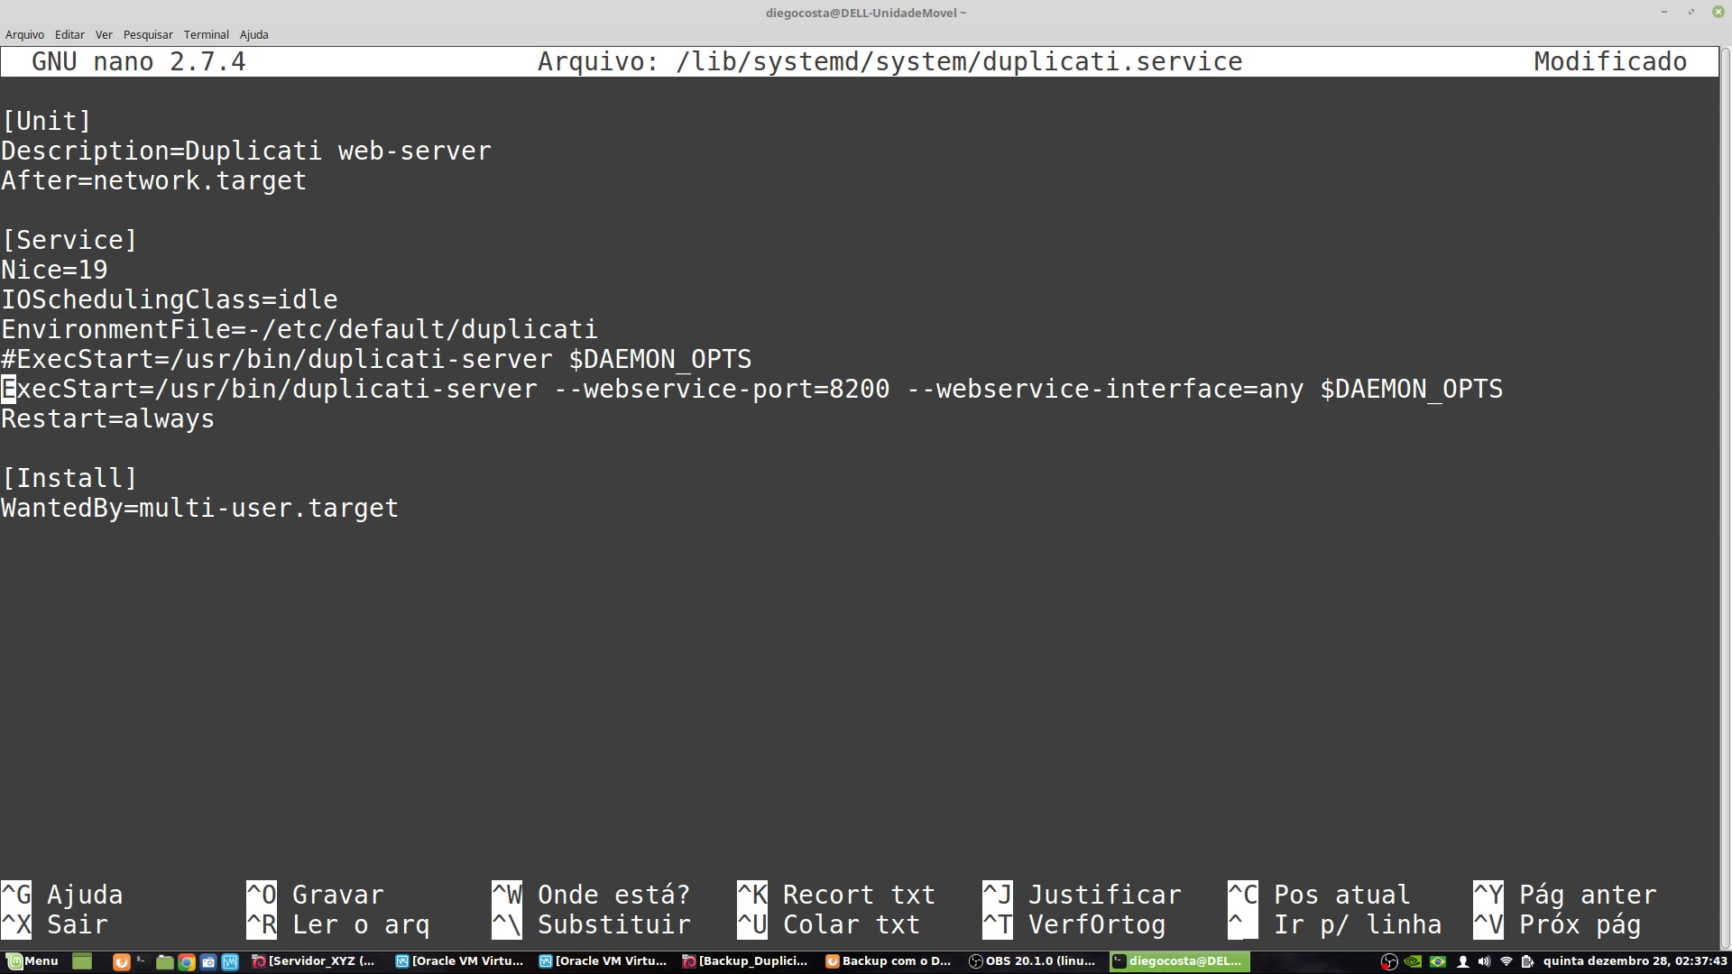
key("Up")
key("Right")
key("Right")
key("Right")
key("Right")
key("Right")
key("Right")
key("Right")
key("Right")
key("Right")
key("Right")
key("Right")
key("Right")
key("Right")
key("Right")
key("Right")
key("Right")
key("Right")
key("Right")
key("Right")
key("Right")
key("Left")
key("Left")
key("Left")
key("Right")
key("Right")
key("Right")
key("Right")
key("Right")
key("Right")
key("Right")
key("Right")
key("Right")
key("Right")
key("Right")
key("Right")
key("Right")
key("Left")
key("Left")
key("Left")
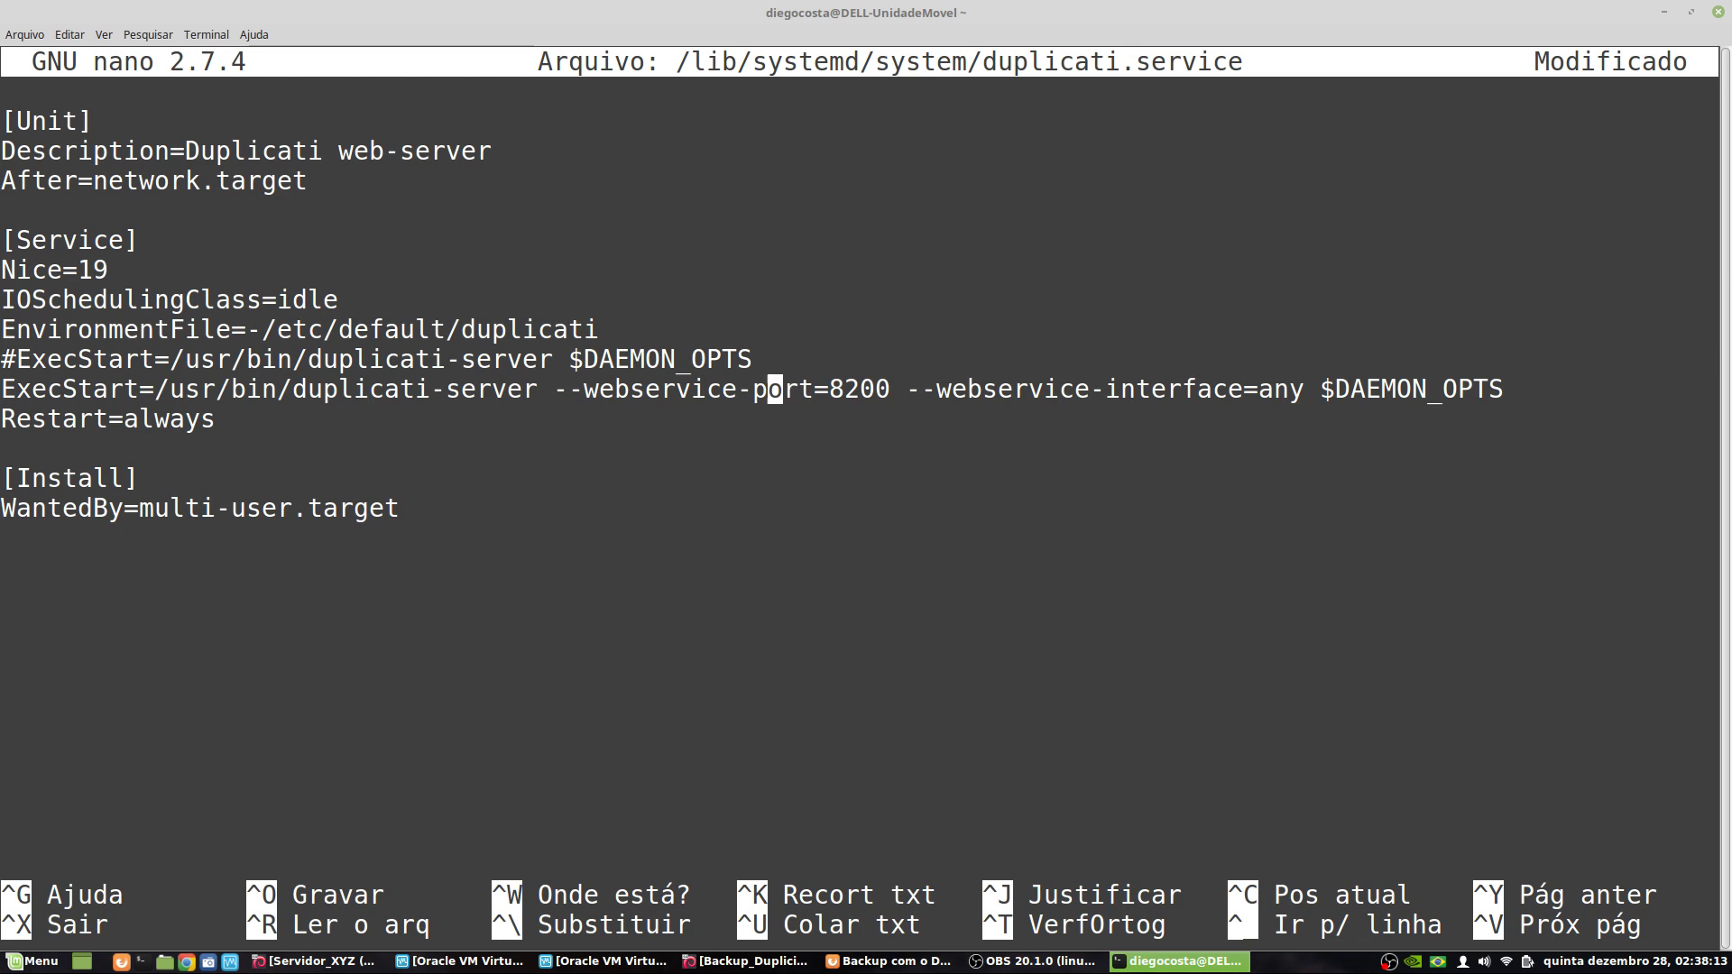
key("Right")
key("Right")
key("Right")
key("Right")
key("Right")
key("Right")
key("Left")
key("Right")
key("Left")
key("Right")
key("Left")
key("Right")
key("Right")
key("Right")
key("Right")
key("Right")
key("Right")
key("Right")
key("Right")
key("Right")
key("Right")
key("Right")
key("Right")
key("Right")
key("Right")
key("Right")
key("Right")
key("Right")
key("Right")
key("Right")
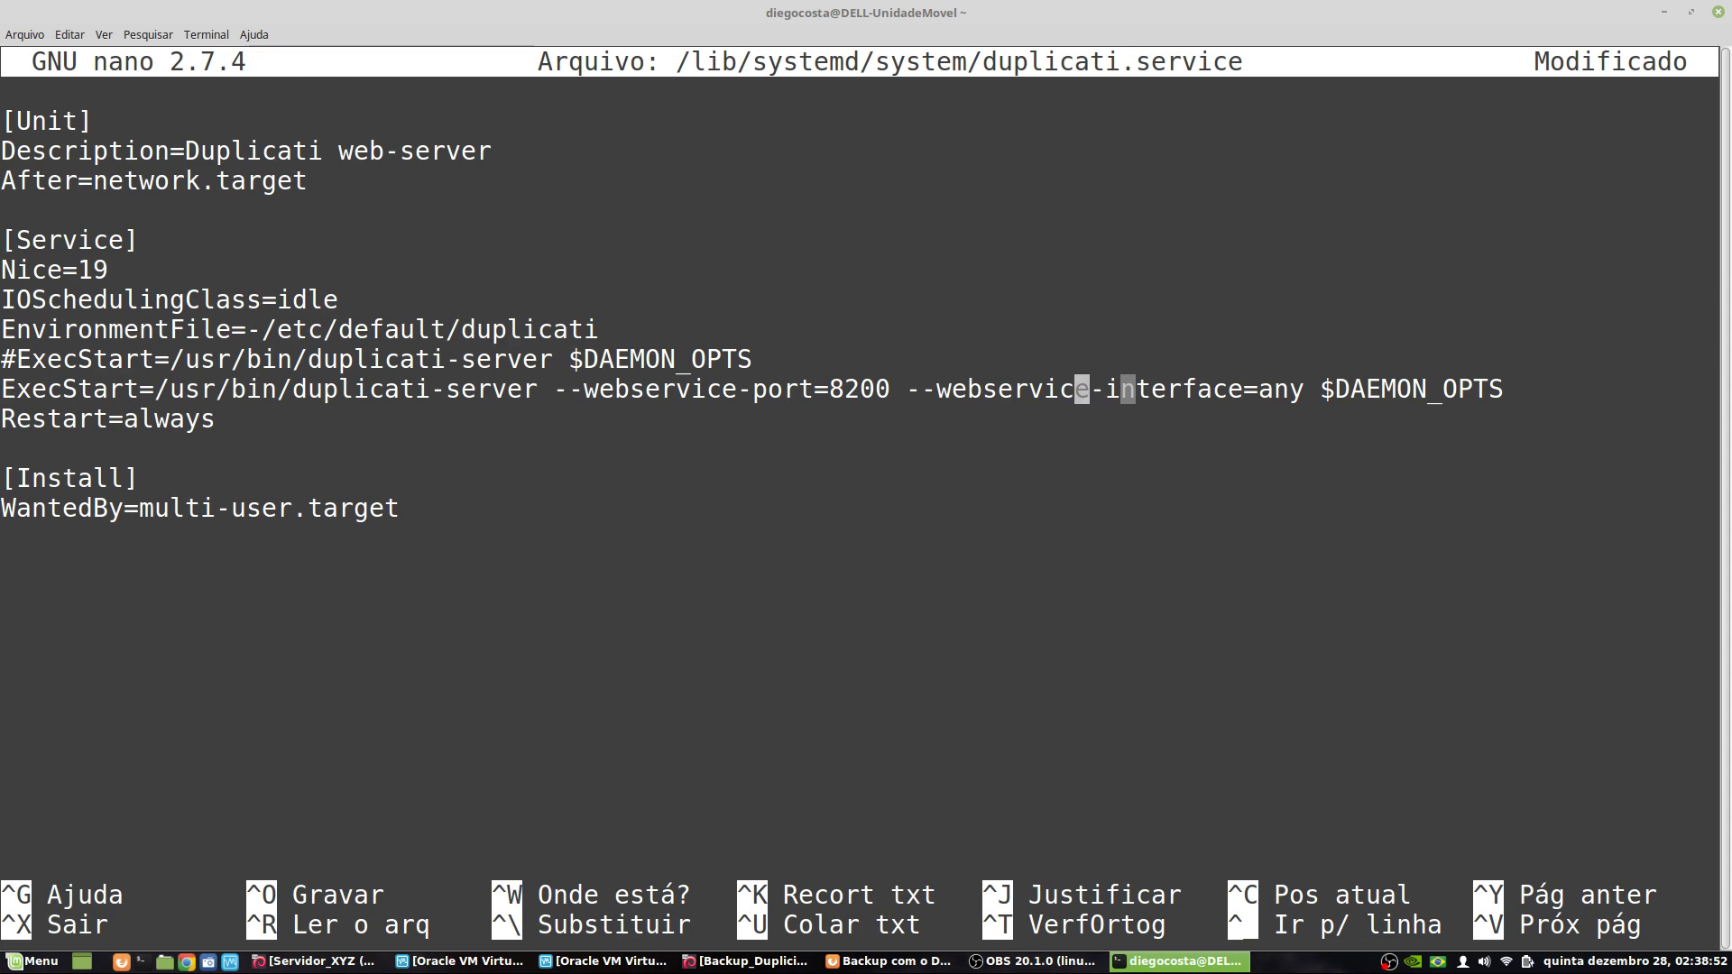
key("Right")
key("Right")
key("Right")
key("Right")
key("Right")
key("Right")
key("Right")
key("Right")
key("Right")
key("Right")
key("Right")
key("Right")
key("Left")
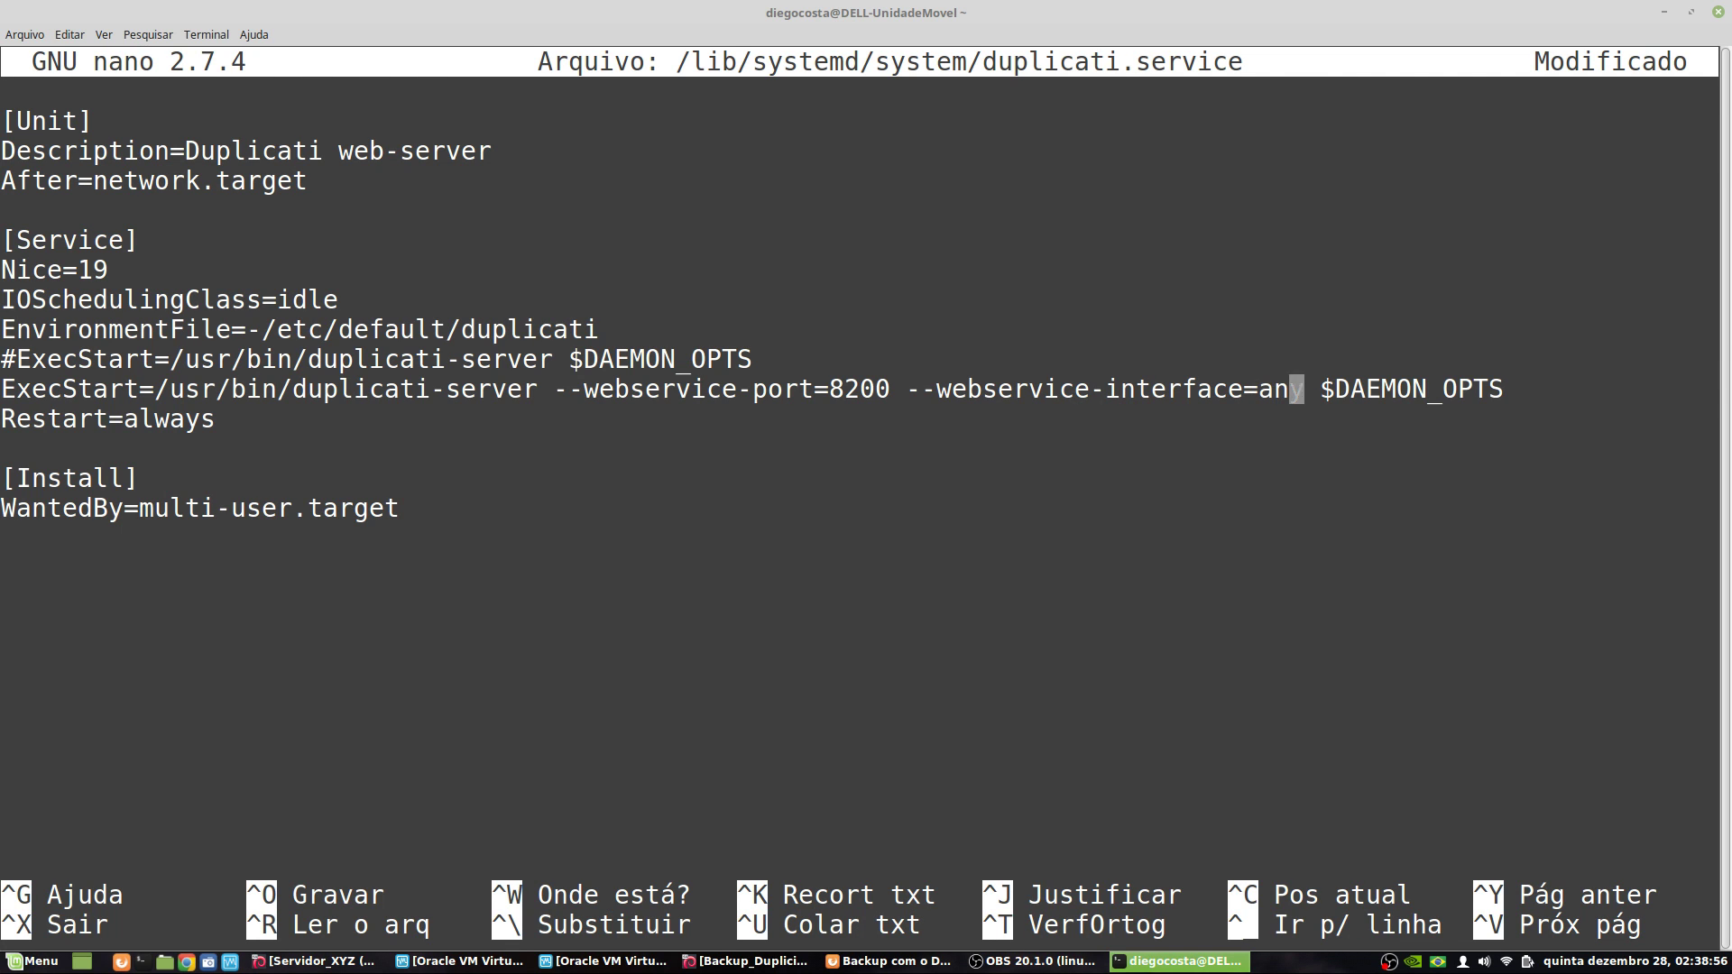
key("Left")
key("Left")
key("Right")
key("Right")
key("Right")
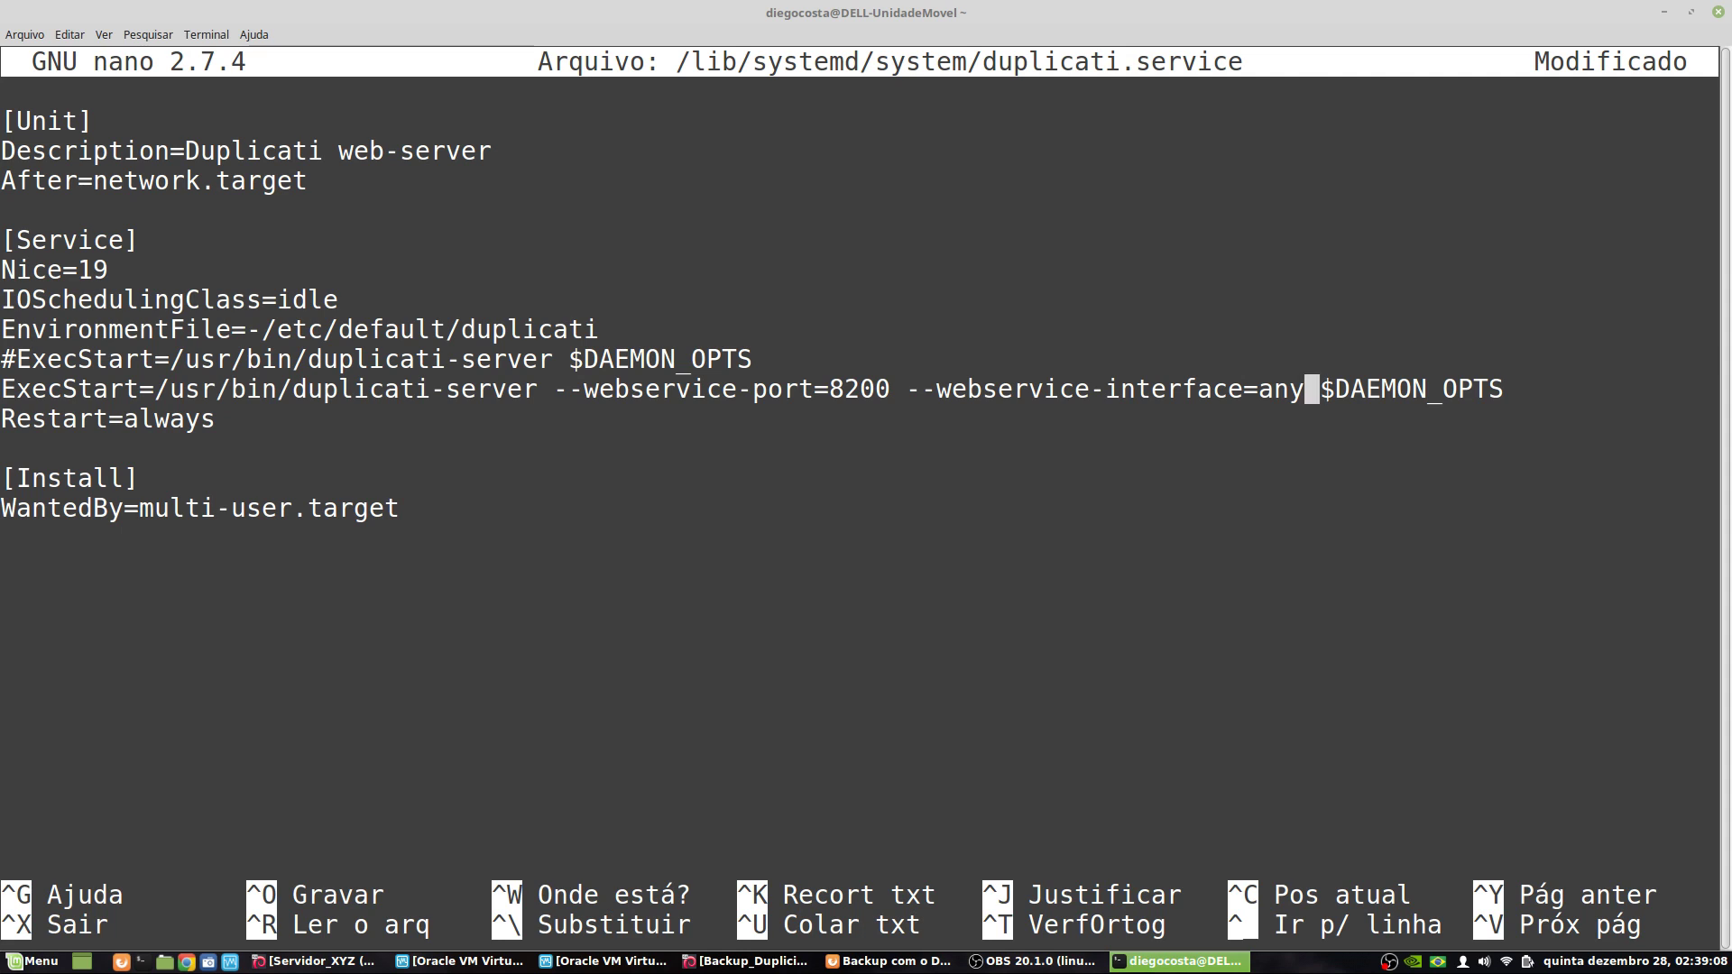
key("Left")
key("Right")
key("Right")
key("Right")
key("Right")
key("Right")
key("Right")
key("Right")
key("Right")
key("Right")
key("Right")
key("Left")
key("Left")
key("Left")
key("Left")
key("Left")
key("Left")
key("Left")
key("Left")
key("Left")
key("Left")
key("Left")
key("Left")
key("Left")
key("Left")
key("Left")
key("Left")
key("Left")
key("Right")
key("Right")
key("Right")
key("Right")
key("Right")
key("Right")
key("Right")
key("Right")
key("Right")
key("Left")
key("Left")
key("Left")
key("Left")
key("Left")
key("Left")
key("Left")
key("Left")
key("Left")
key("Left")
key("Left")
key("Left")
key("Left")
key("Left")
key("Left")
key("Left")
key("Left")
key("Left")
key("Left")
key("Left")
key("Right")
key("Right")
key("Right")
key("Right")
key("Right")
key("Right")
key("Right")
key("Right")
key("Right")
key("Right")
key("Right")
key("Right")
key("Right")
key("Right")
key("Right")
key("Right")
key("Right")
key("Right")
key("Right")
key("Right")
key("Right")
key("Right")
key("Right")
key("Right")
key("Right")
key("Right")
key("Right")
key("Right")
key("Right")
key("Right")
key("Right")
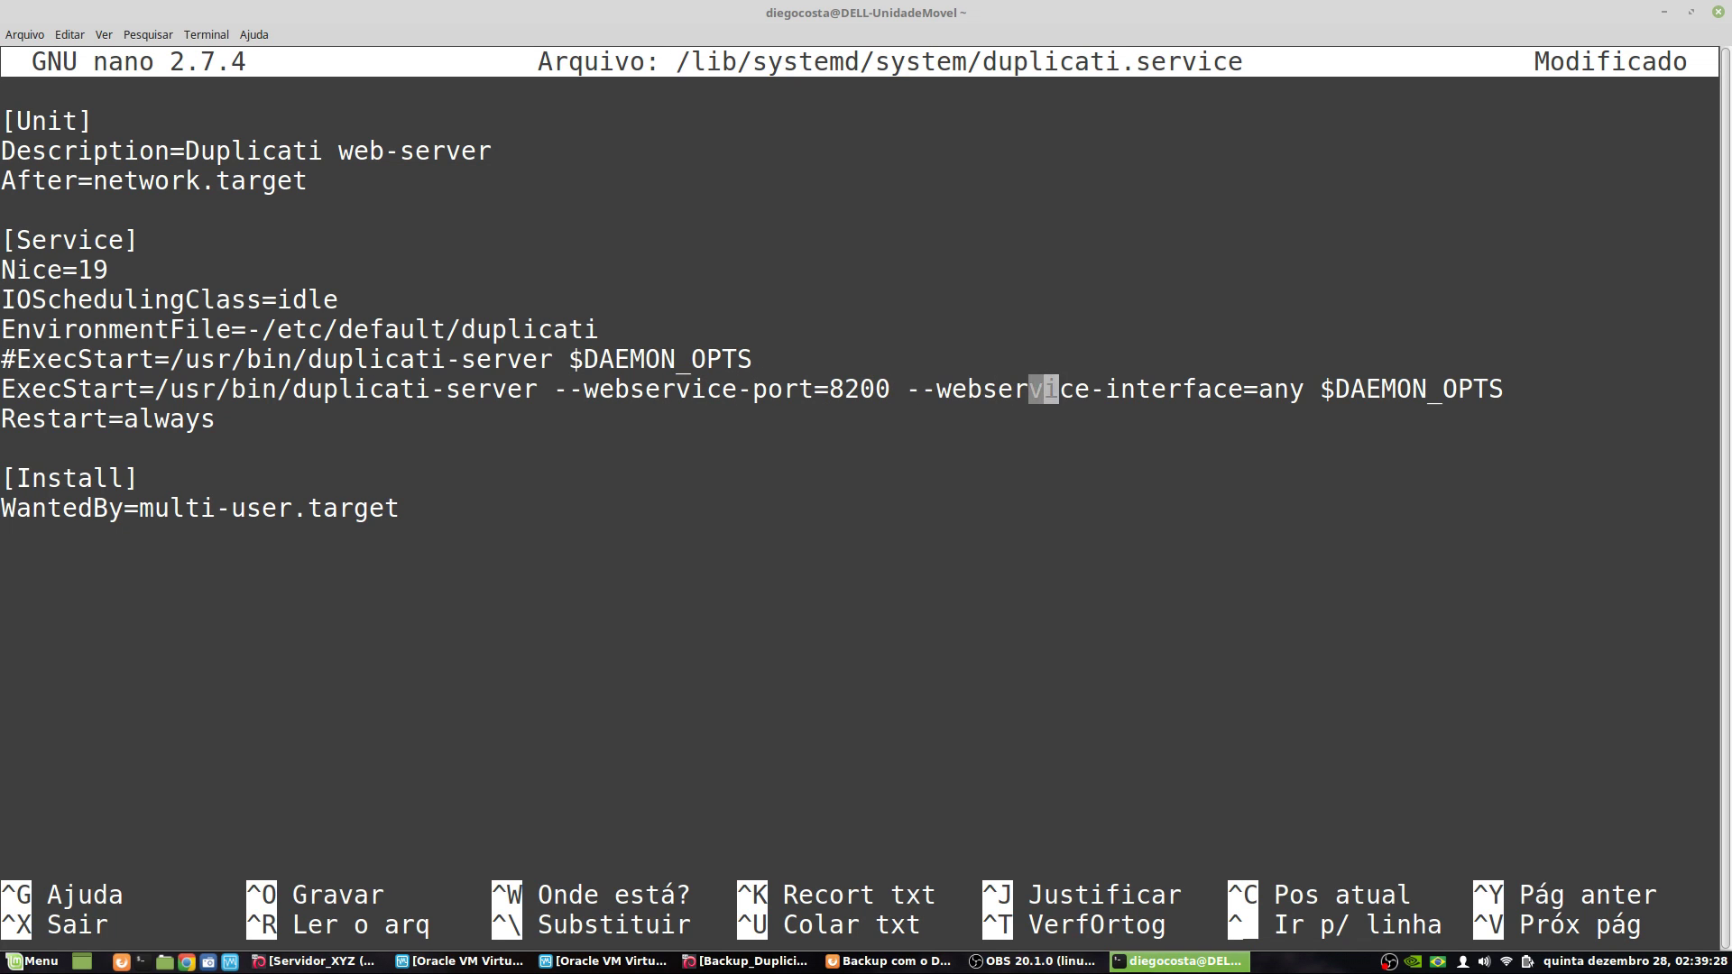
key("Right")
key("Right")
key("Right")
key("Right")
key("Right")
key("Right")
key("Right")
key("Right")
key("Right")
key("Right")
key("Right")
key("Right")
key("Right")
key("Right")
key("Down")
key("Left")
key("Left")
key("Left")
key("Left")
key("Left")
key("Left")
key("Down")
key("Up")
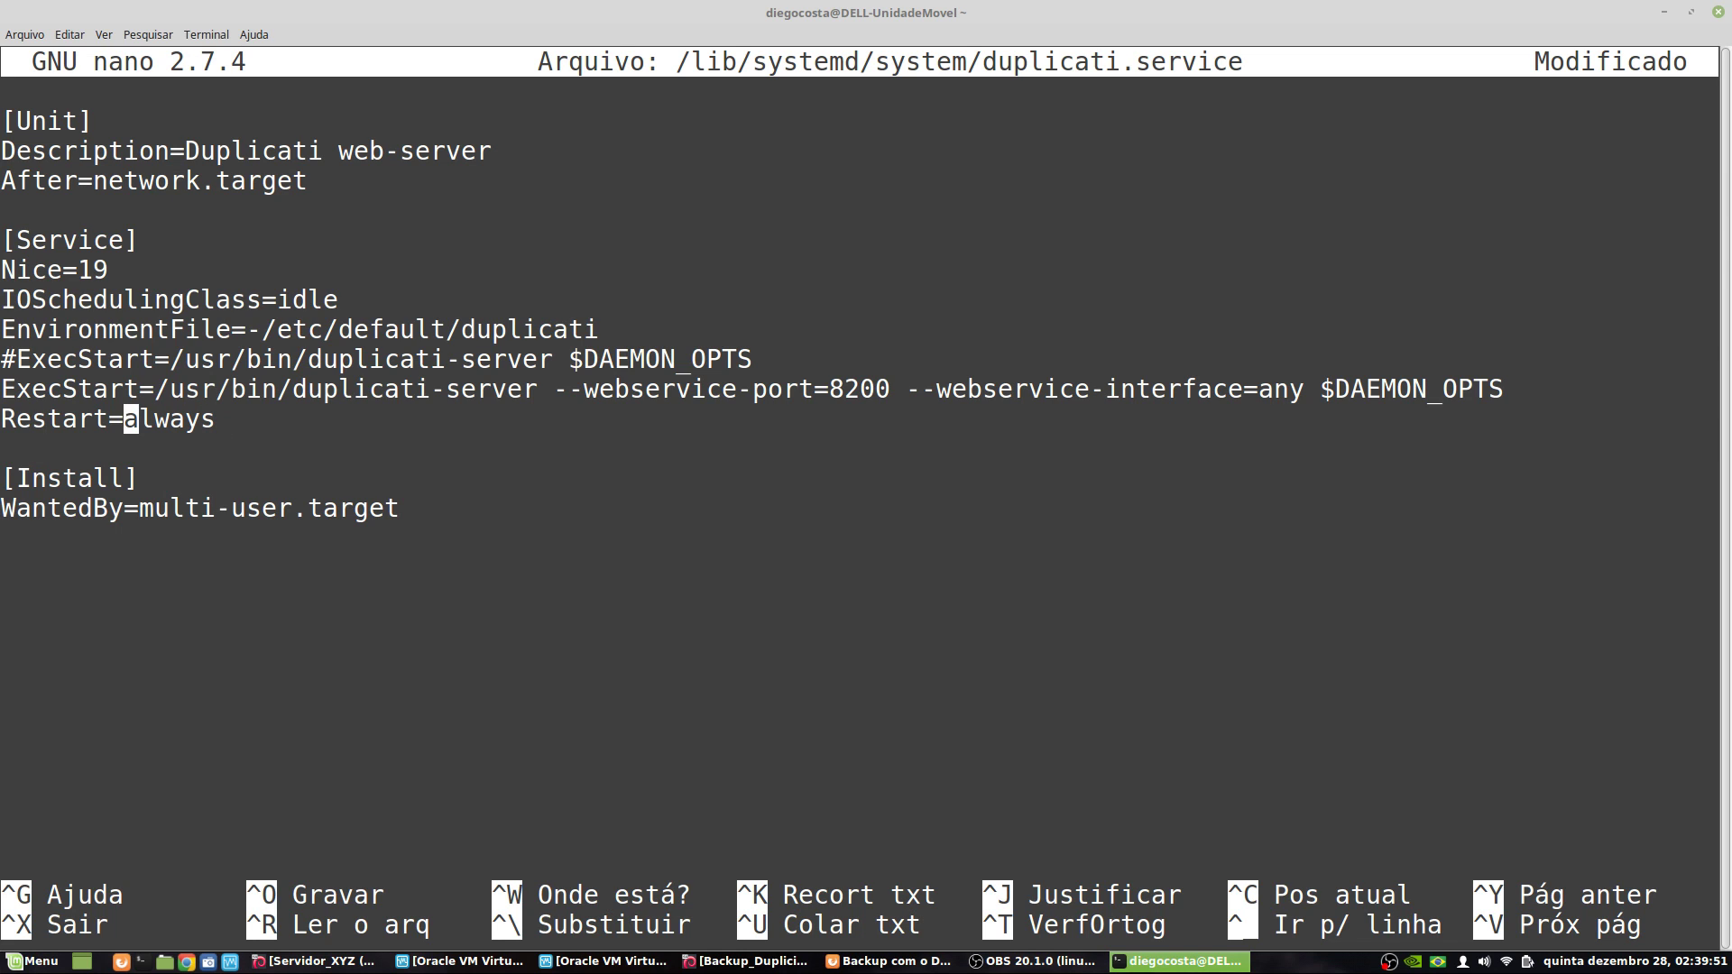
key("Left")
key("Left")
key("Left")
key("Left")
key("Left")
key("Left")
key("Left")
key("Left")
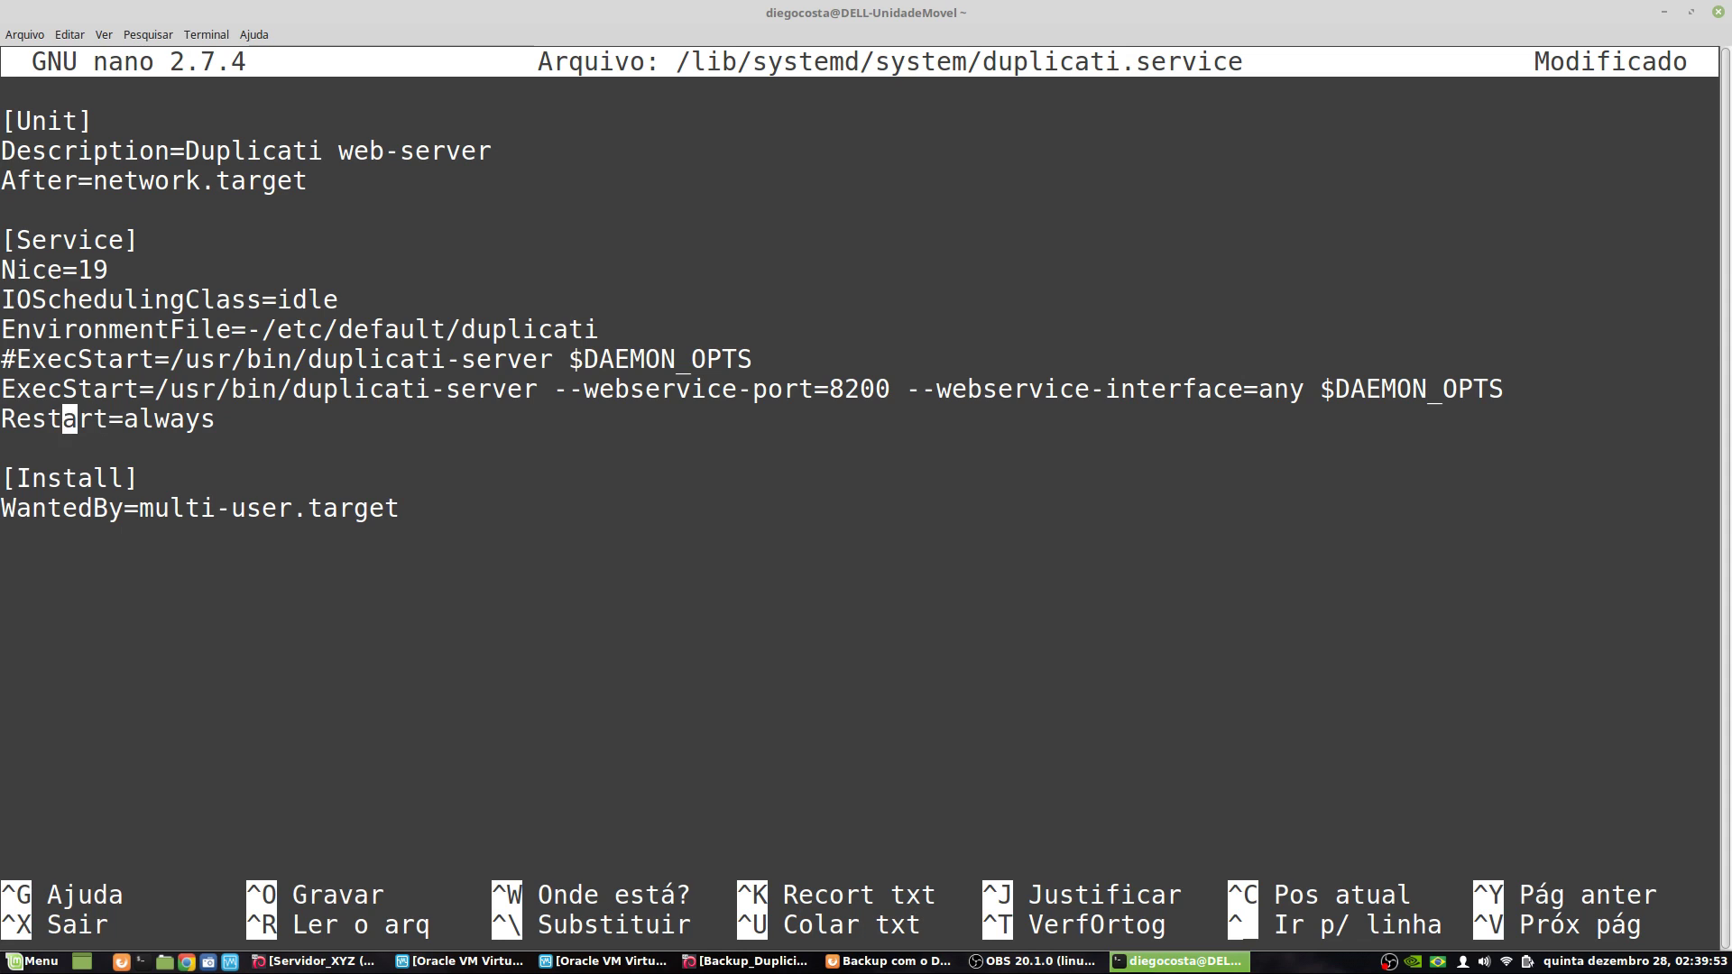
key("Right")
key("Right")
key("ctrl+Right")
key("Right")
key("Right")
key("Down")
key("Left")
key("Up")
key("Left")
key("Up")
key("Right")
key("Right")
key("Right")
key("Right")
key("Right")
key("Right")
key("Right")
key("Right")
key("Right")
key("Right")
key("Right")
key("Right")
key("Right")
key("Right")
key("Right")
key("Right")
key("Right")
key("Right")
key("Right")
key("Right")
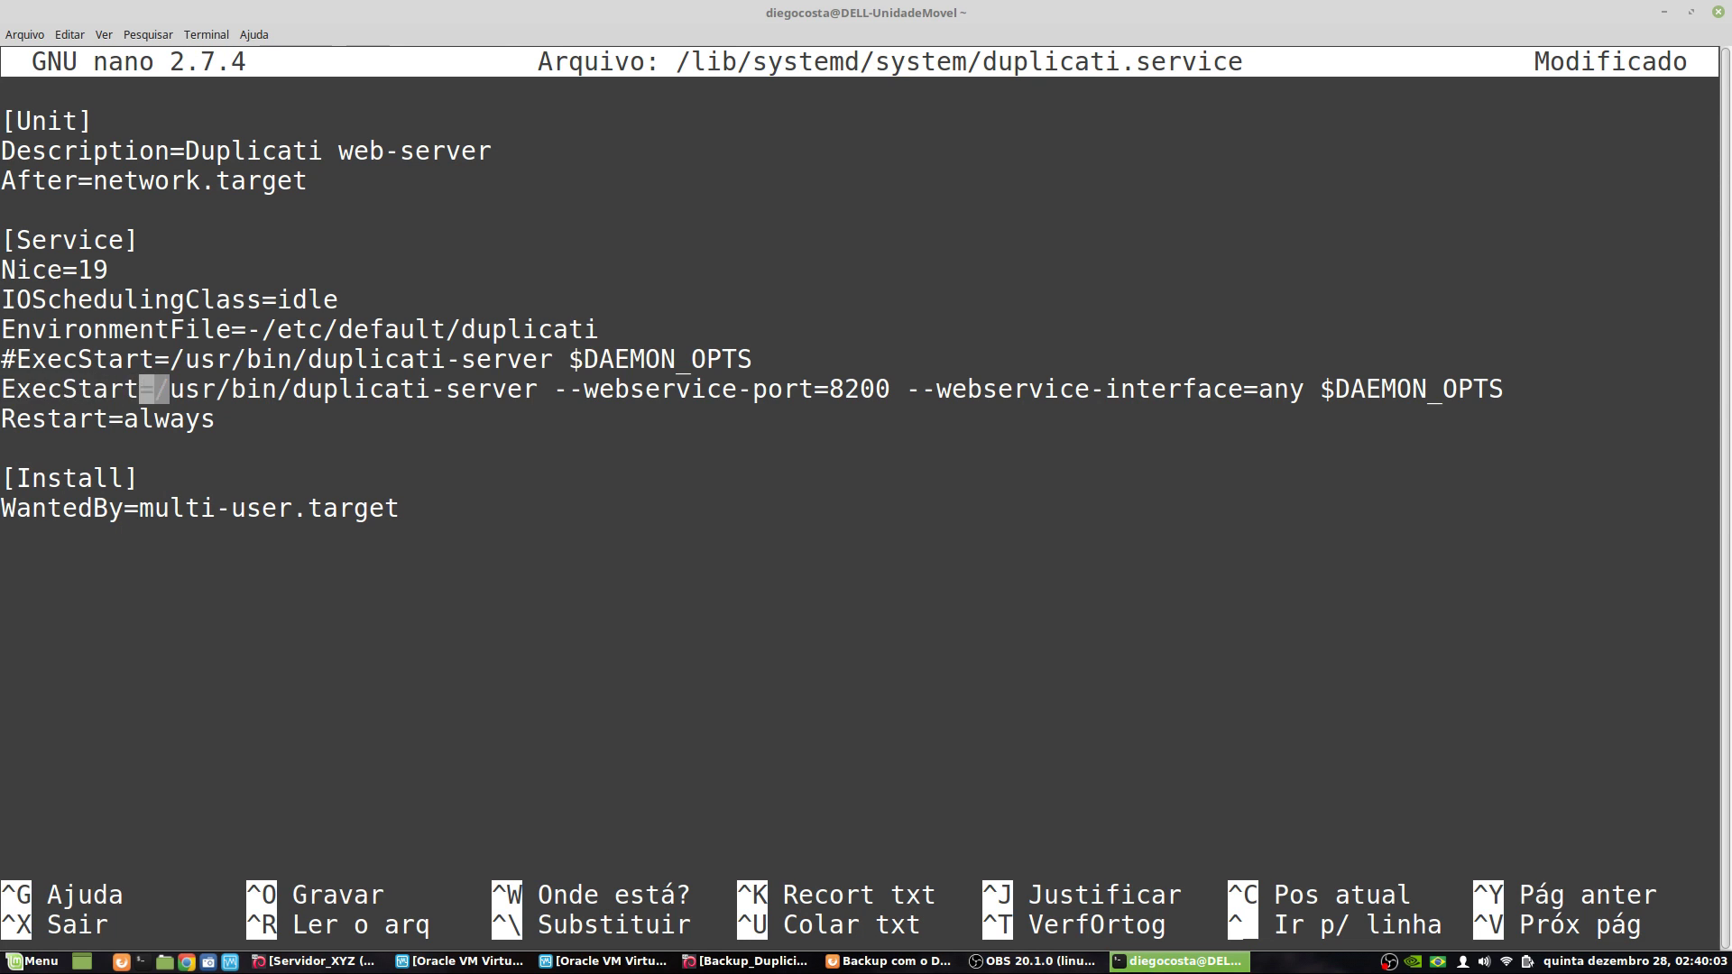
key("Right")
key("Right")
key("Right")
key("Right")
key("Right")
key("Right")
key("Right")
key("Right")
key("Right")
key("Right")
key("Right")
key("Right")
key("Right")
key("Right")
key("Right")
key("Left")
key("Left")
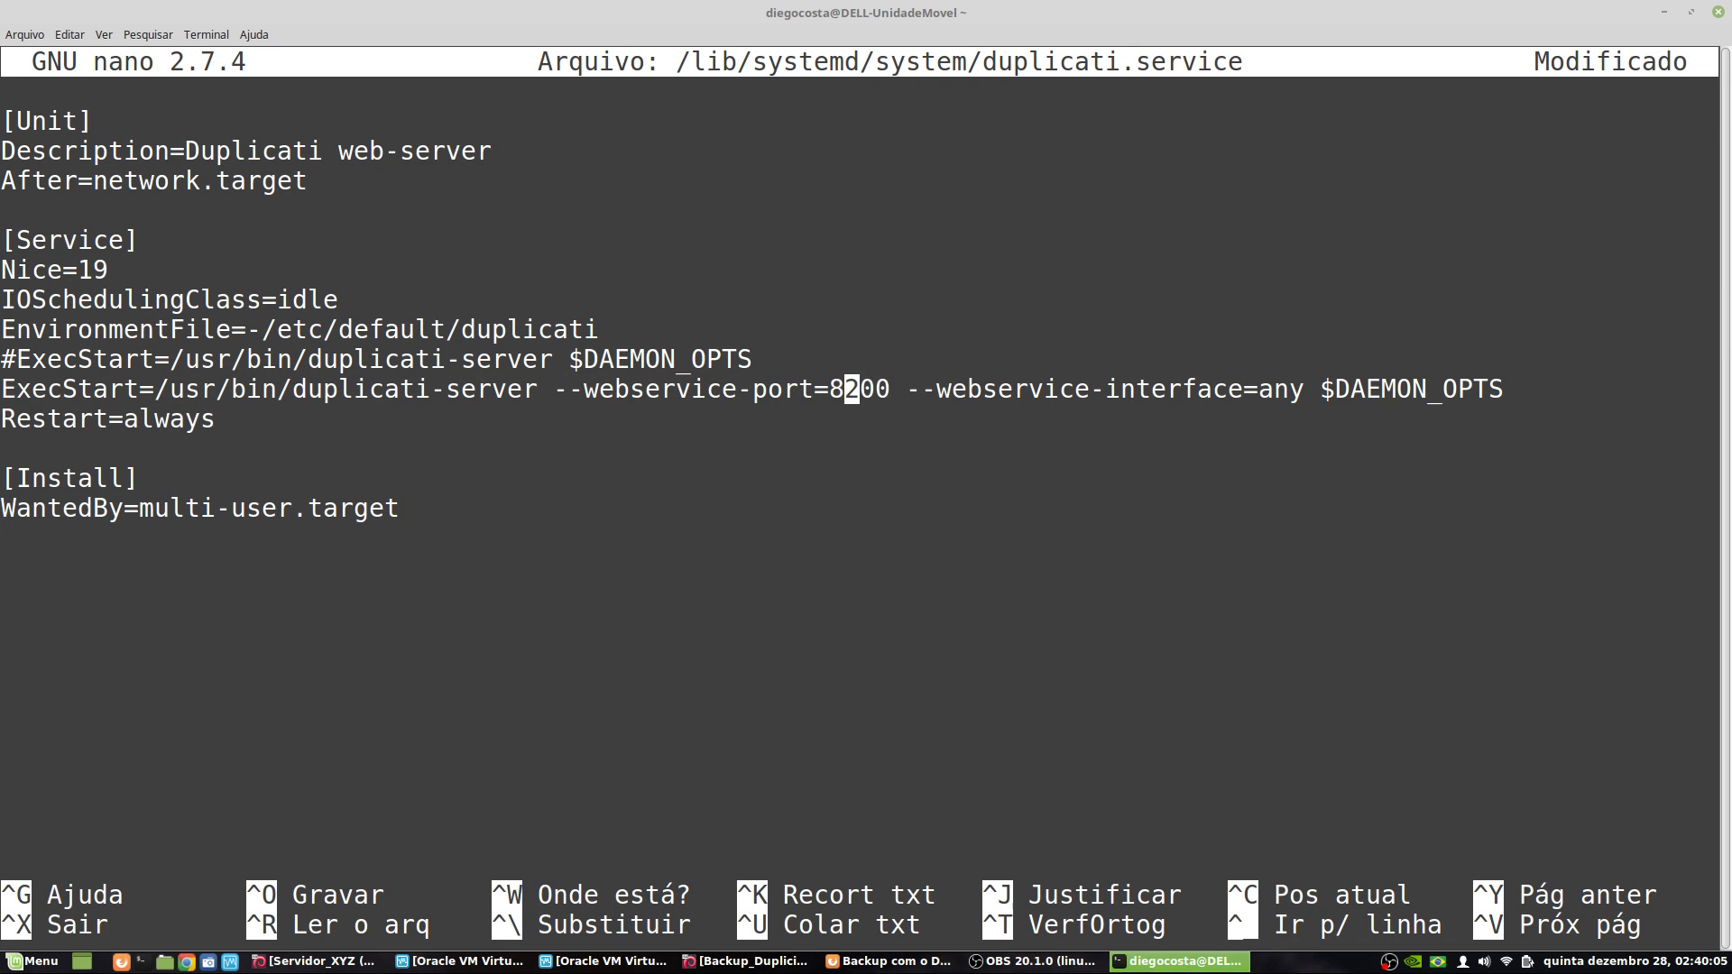
key("Down")
key("Left")
key("Left")
key("Left")
key("Left")
key("Left")
key("Left")
key("Left")
key("Left")
key("Left")
key("Left")
key("Left")
key("Left")
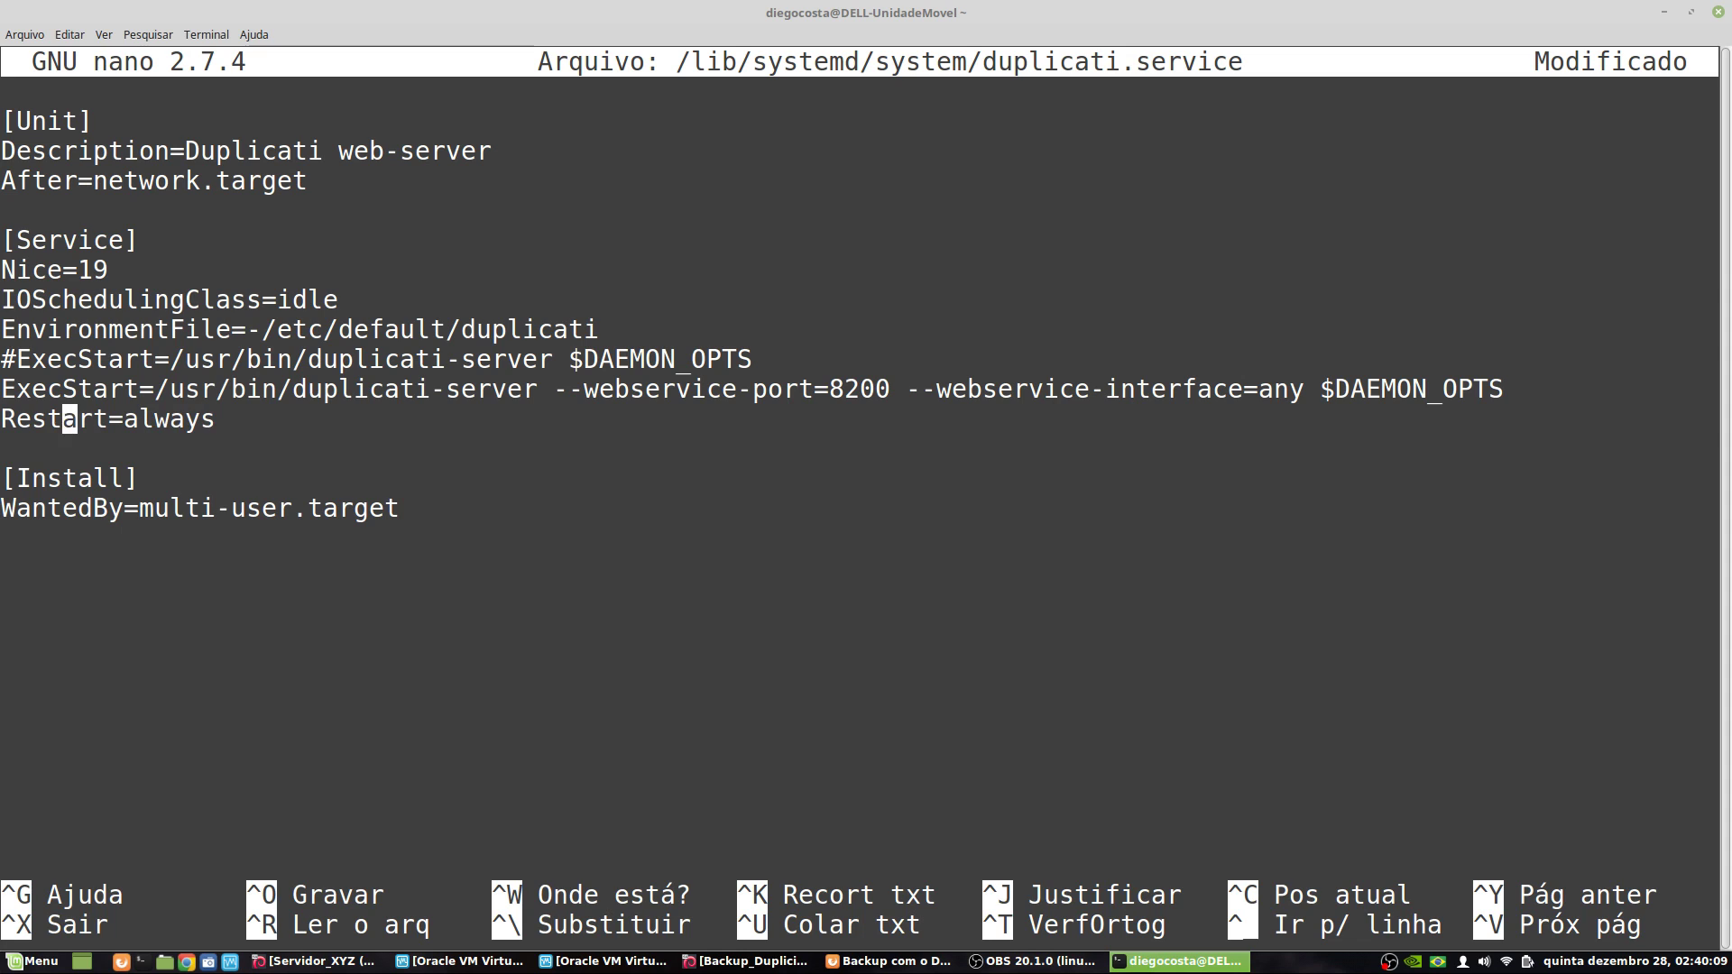
key("Left")
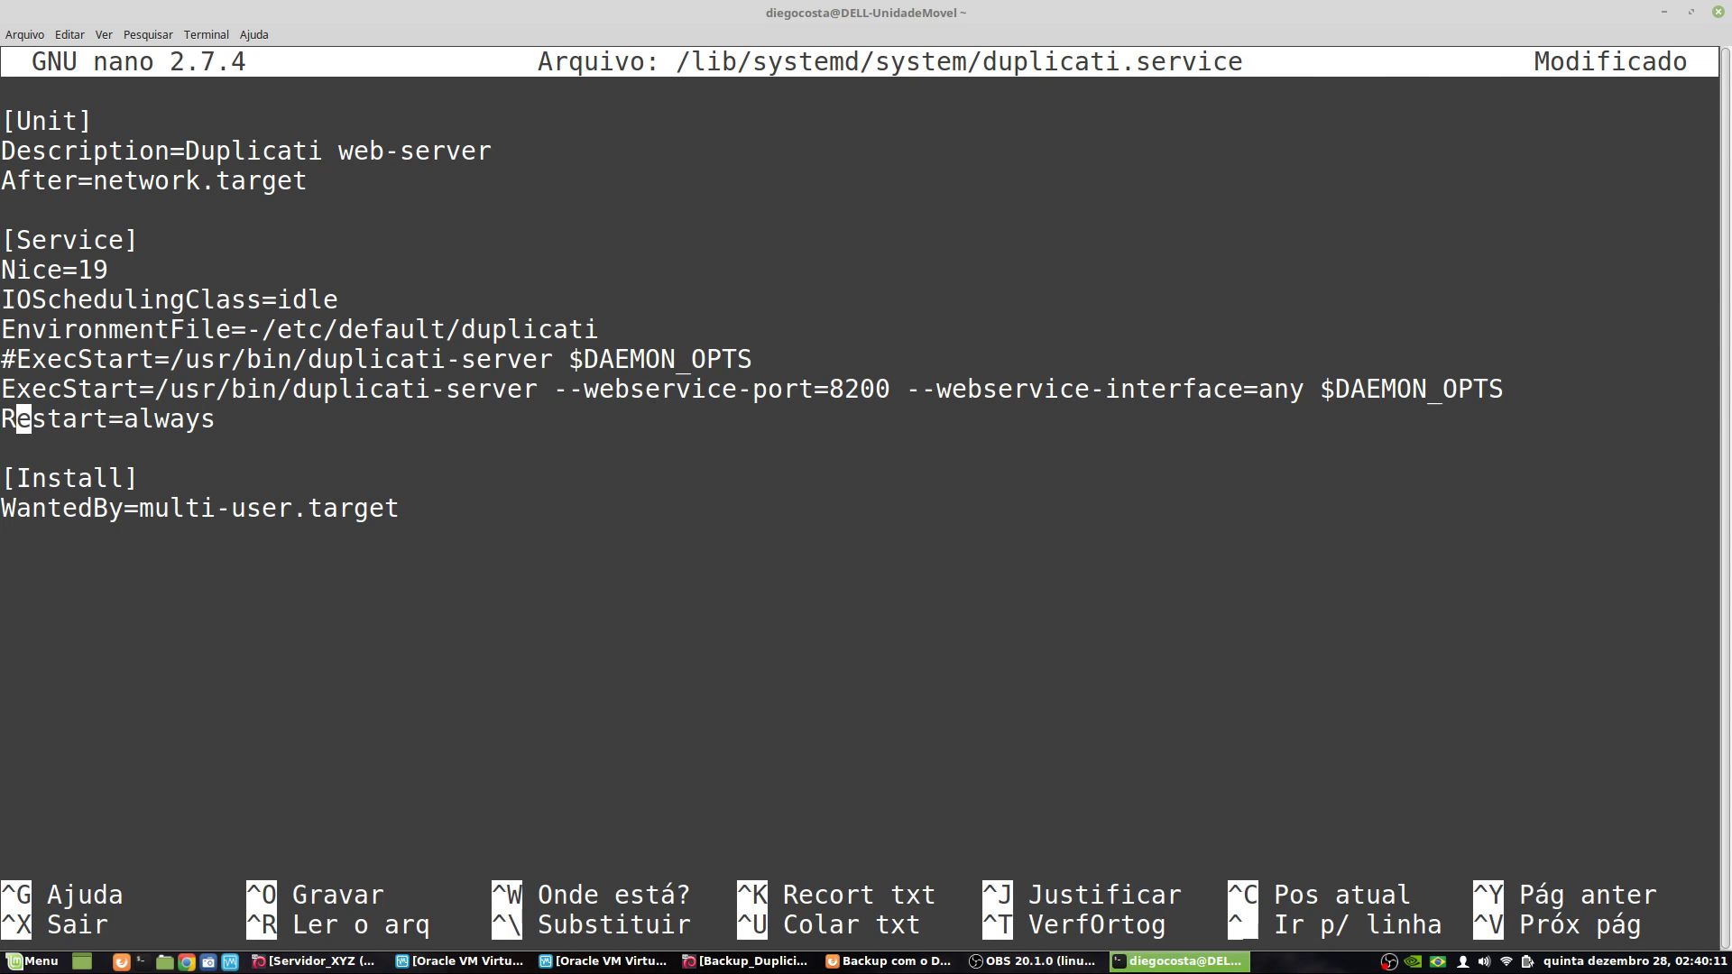
key("Down")
key("Up")
key("Left")
key("Right")
key("Right")
key("Right")
key("Right")
key("Right")
key("Right")
key("Right")
key("Right")
key("Right")
key("Right")
key("Right")
key("Home")
key("Down")
key("Down")
key("Down")
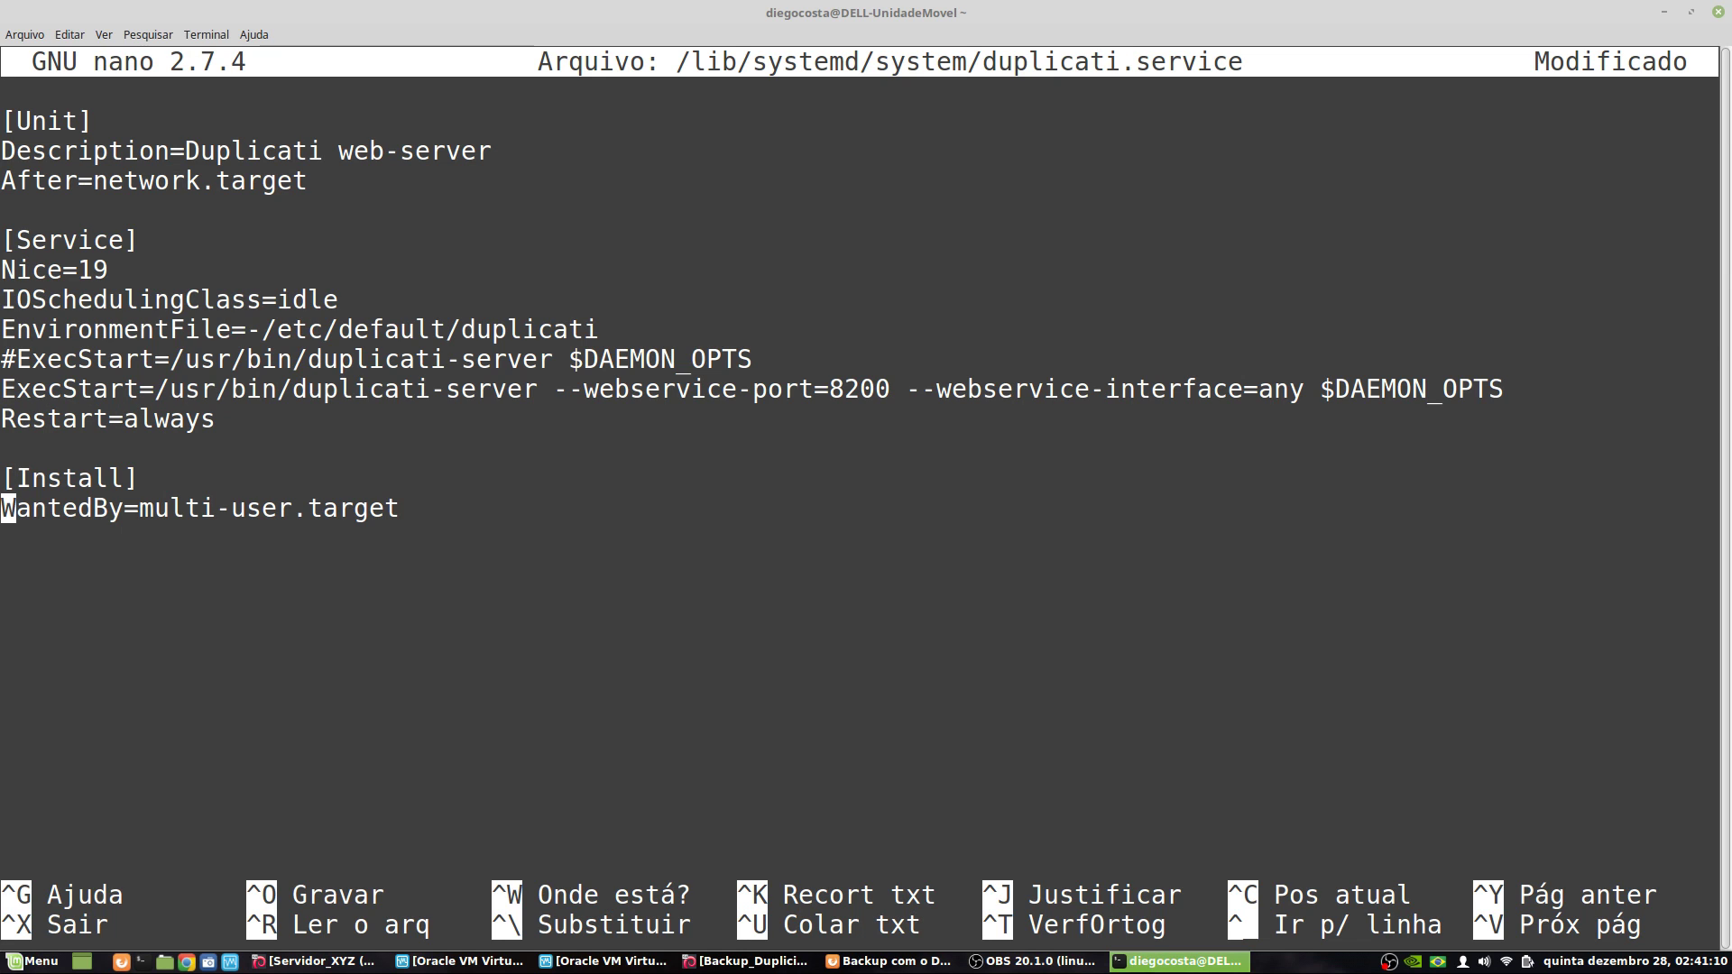
key("Right")
key("Right")
key("Right")
key("Right")
key("Right")
key("Right")
key("Right")
key("Right")
key("Right")
key("Right")
key("Right")
key("Right")
key("Right")
key("Right")
key("Right")
key("Right")
key("Right")
key("Right")
key("Right")
key("Right")
key("Right")
key("Down")
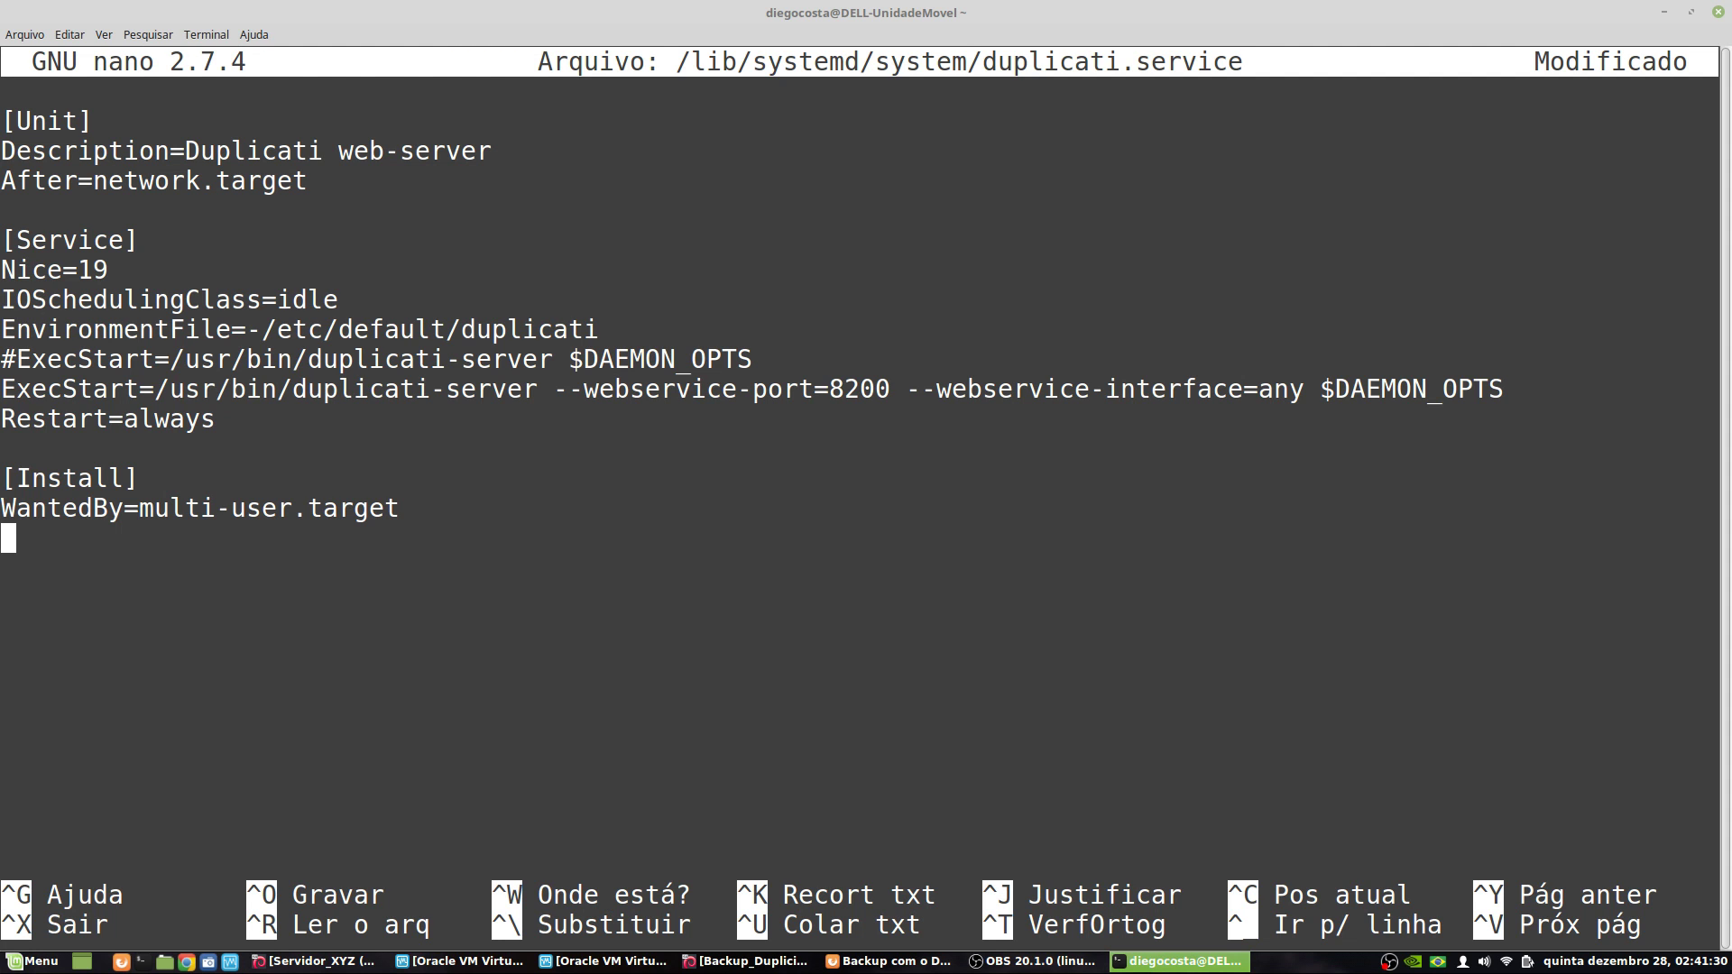
- Save duplicati.service under its existing name and exit nano
key("ctrl+x")
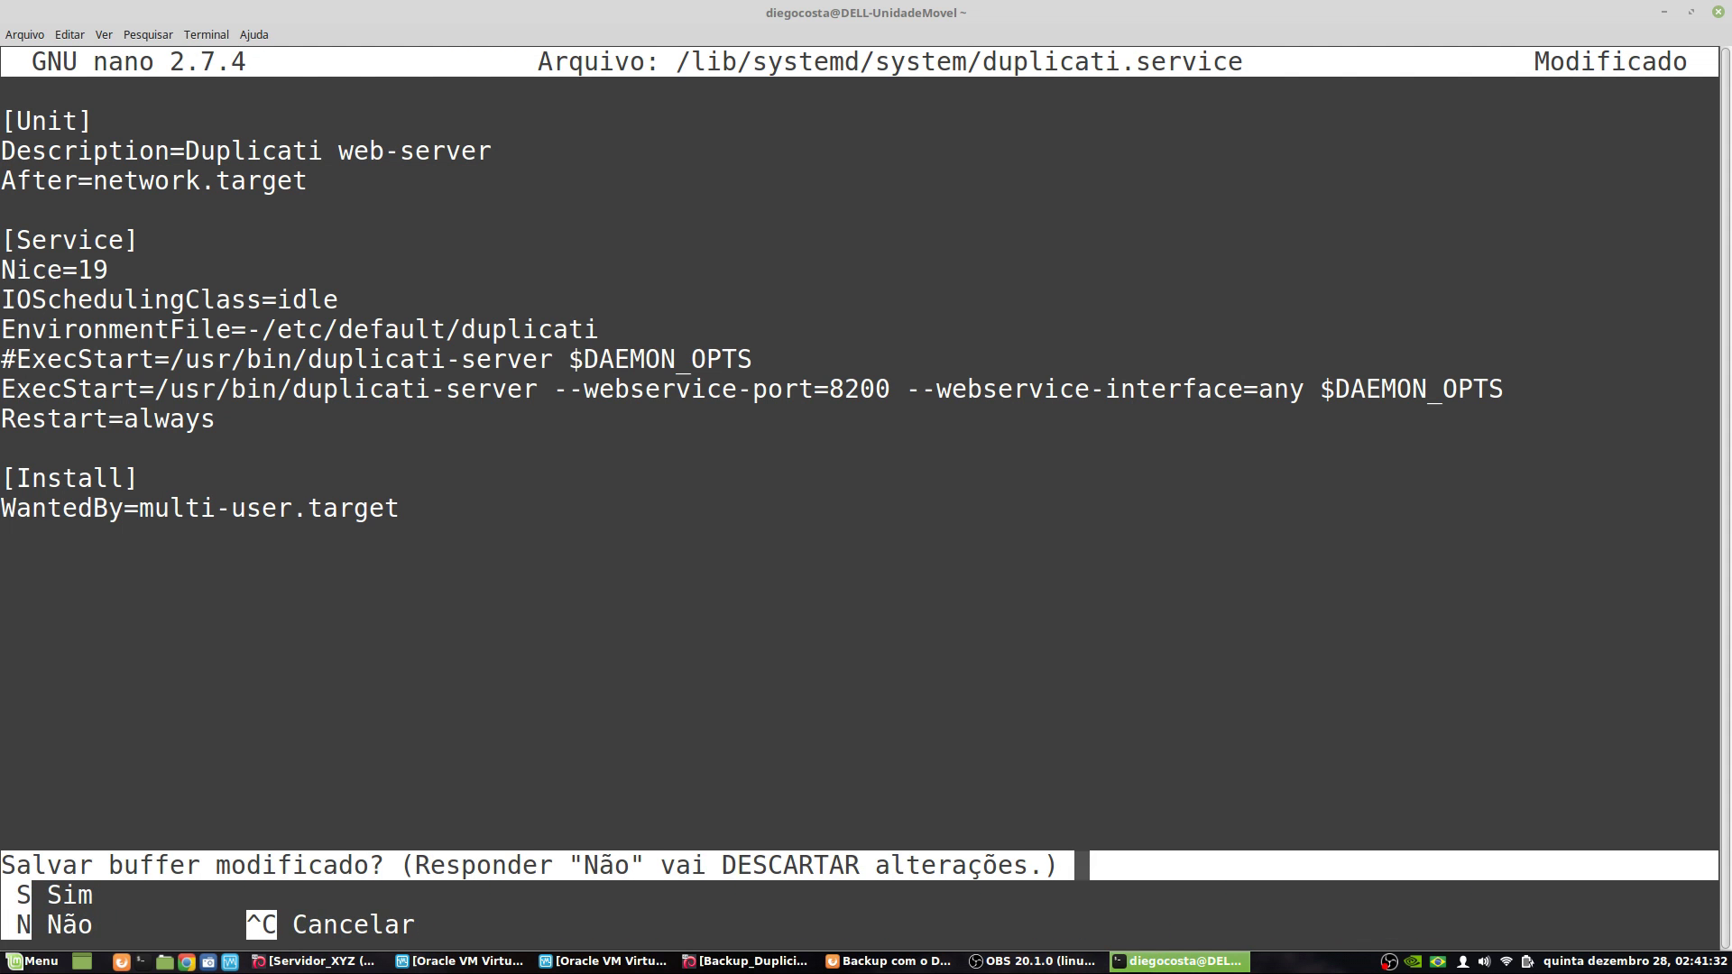
key("s")
key("Return")
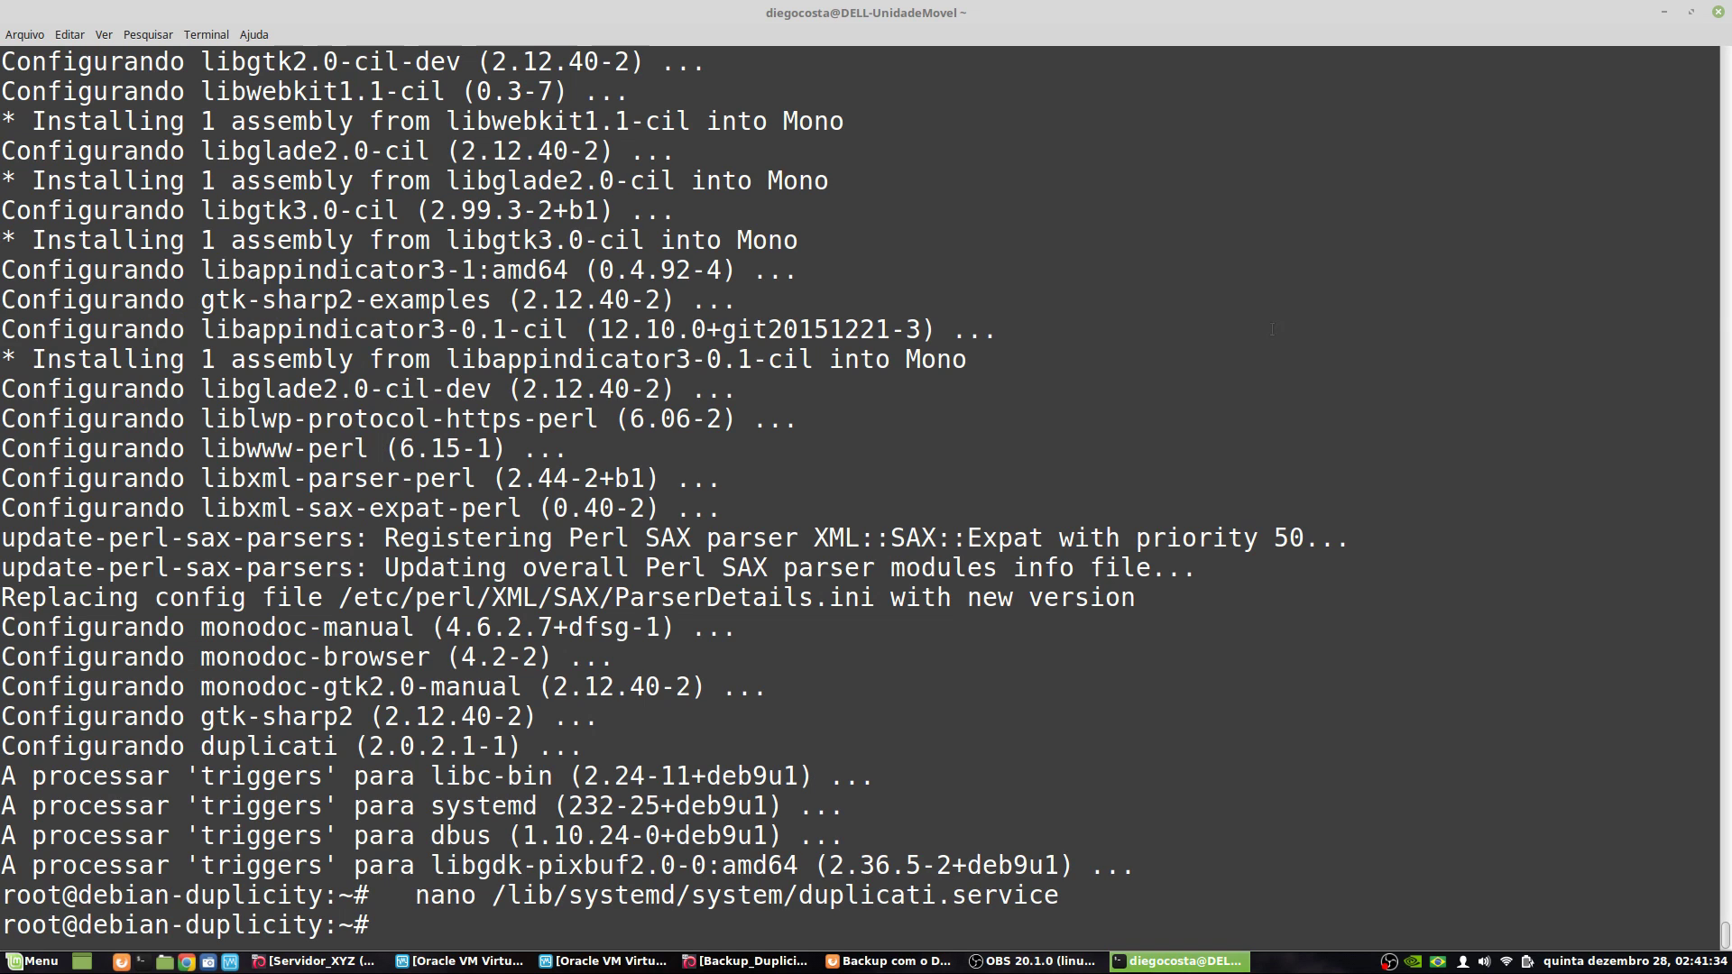
- Run 'systemctl enable duplicati.service', copied from the wiki, in the terminal
left_click(870, 961)
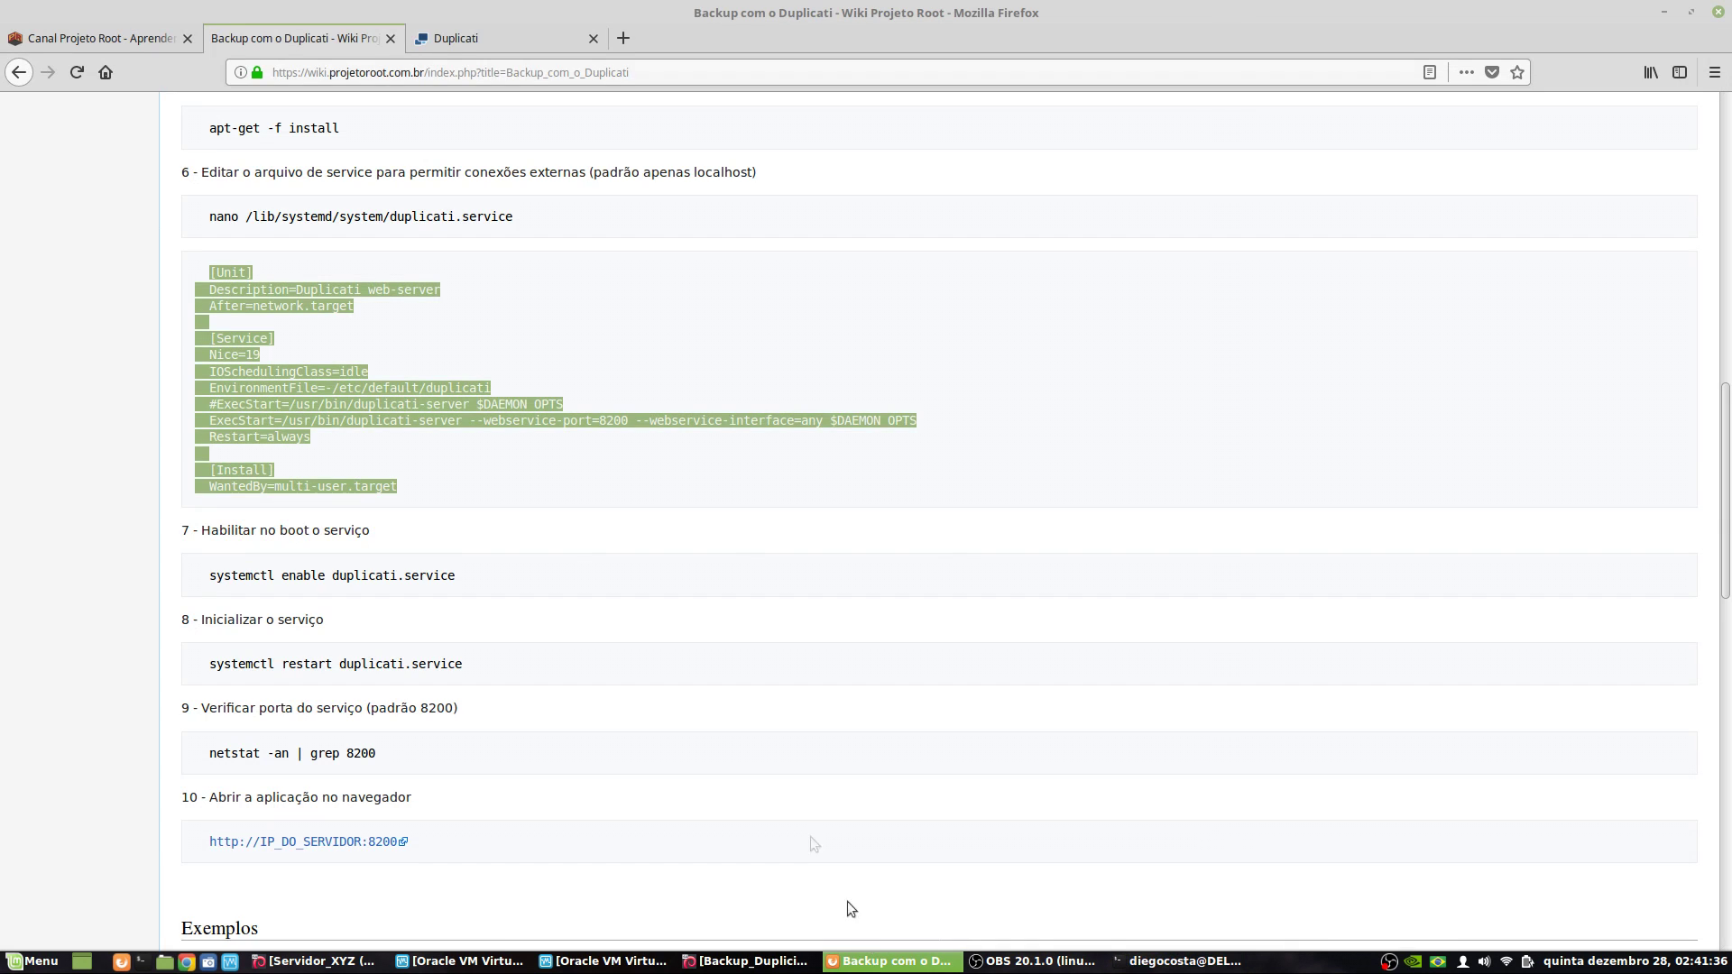
scroll(451, 537, "down", 5)
left_click_drag(220, 322, 469, 324)
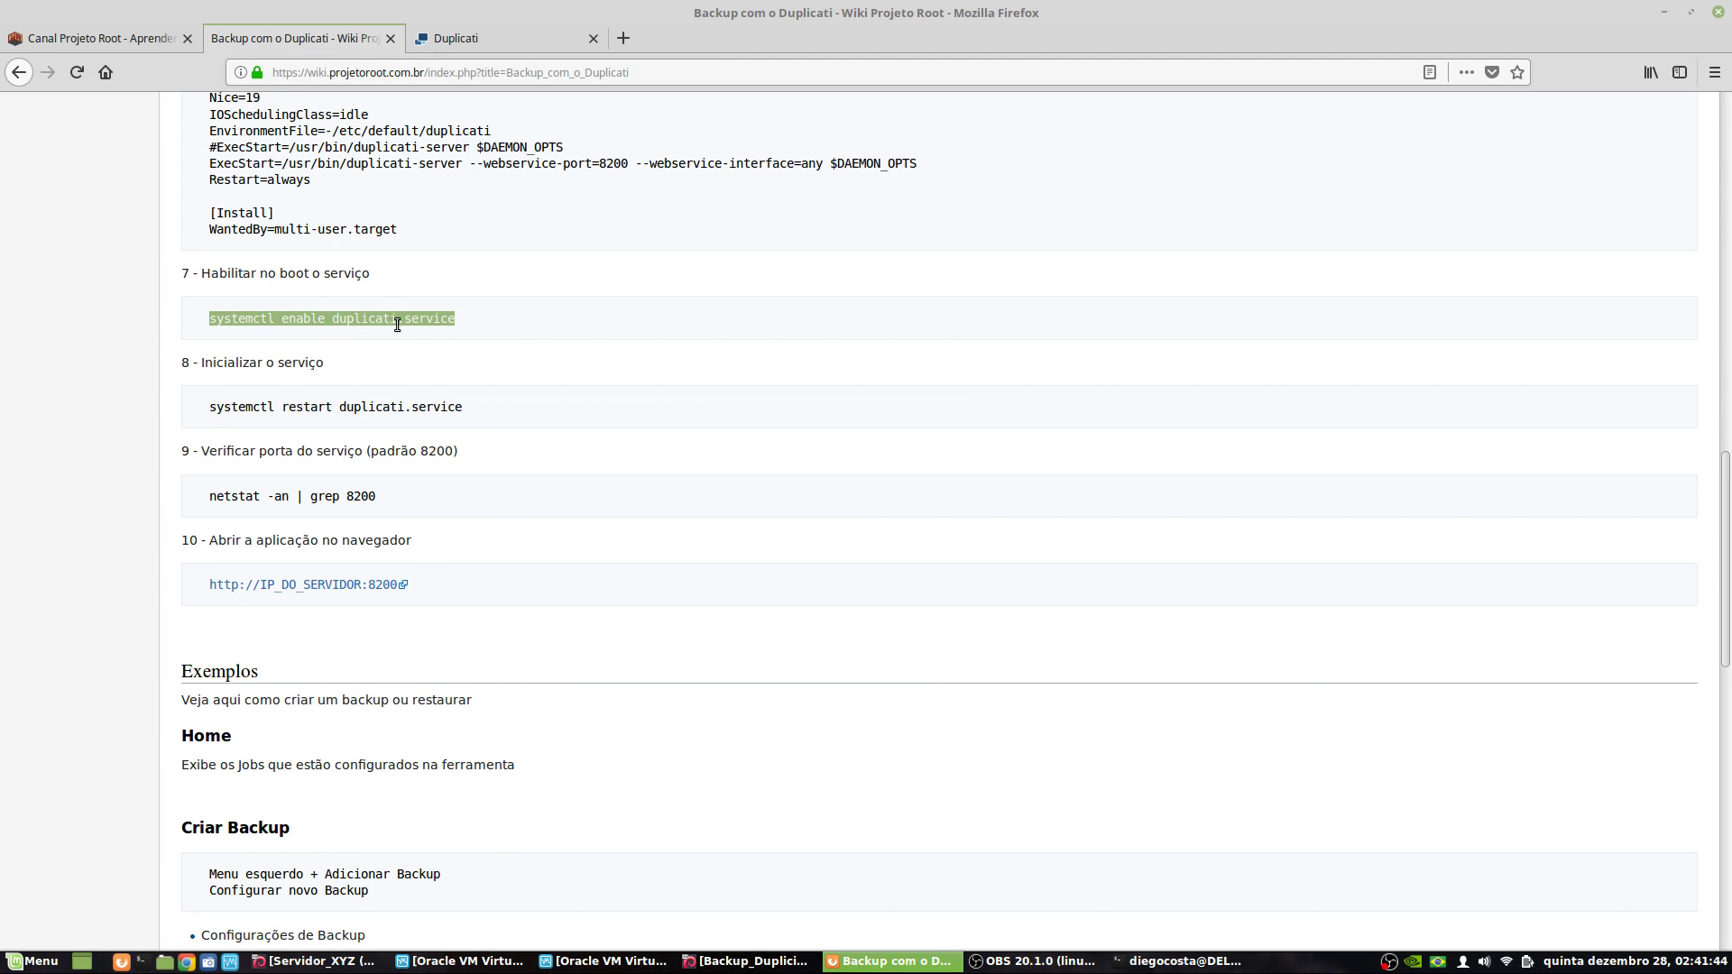
right_click(397, 325)
left_click(441, 338)
left_click(1177, 960)
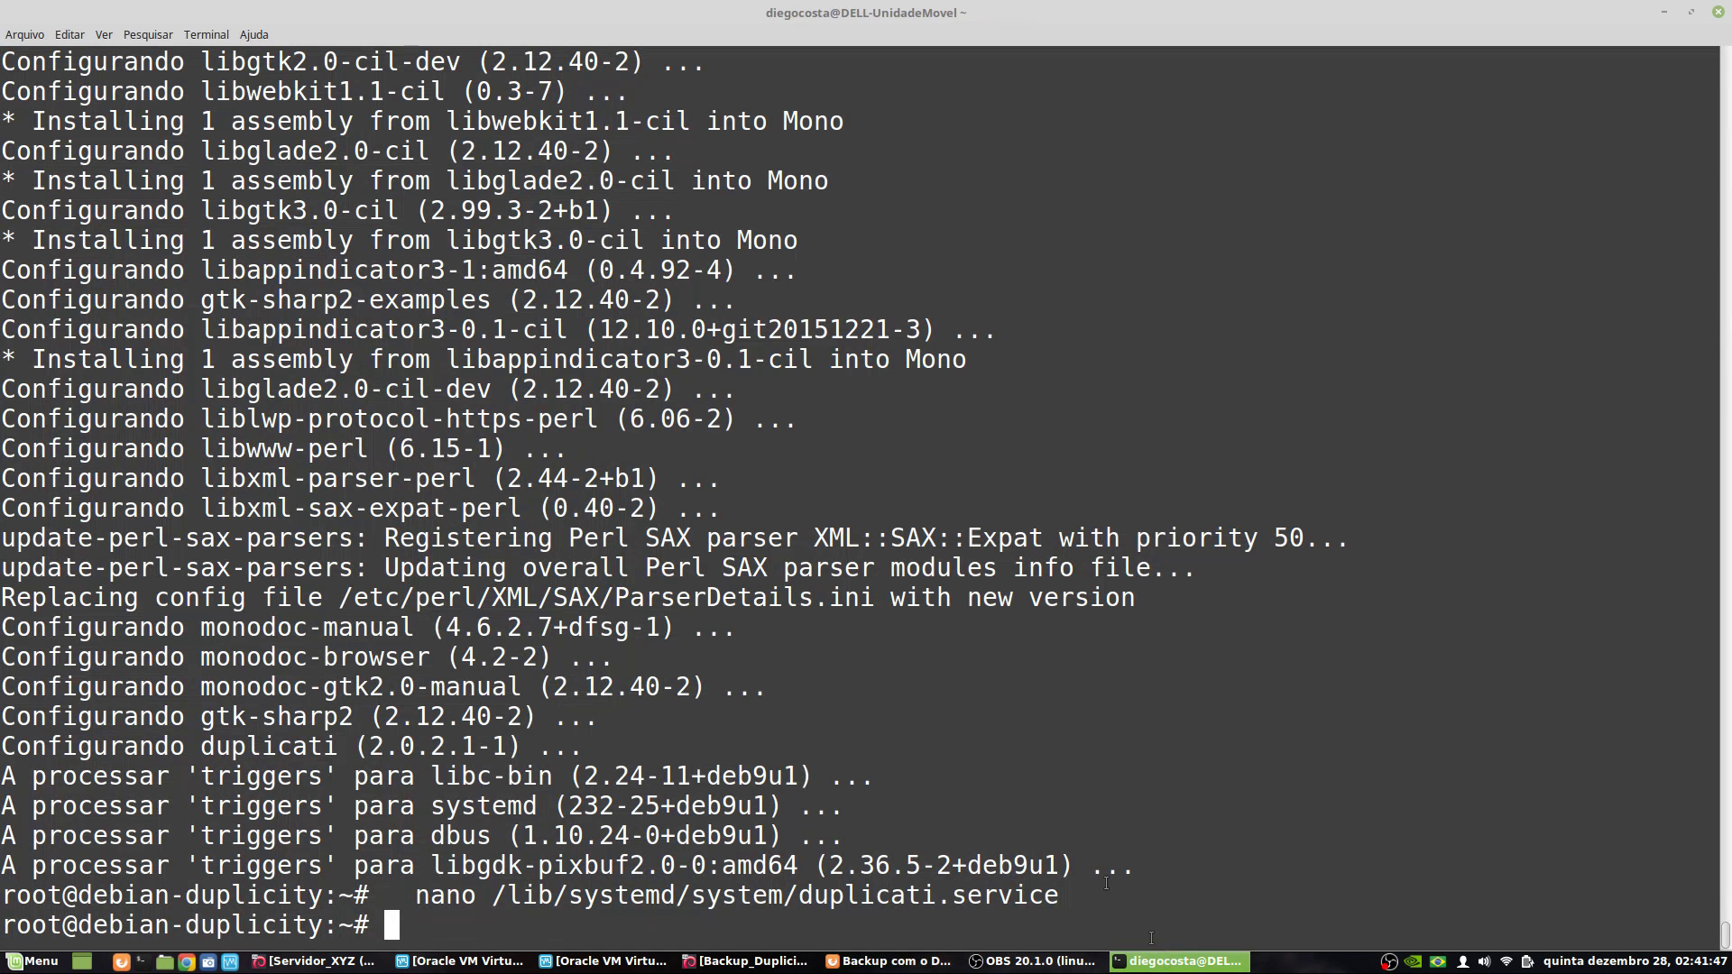
right_click(872, 453)
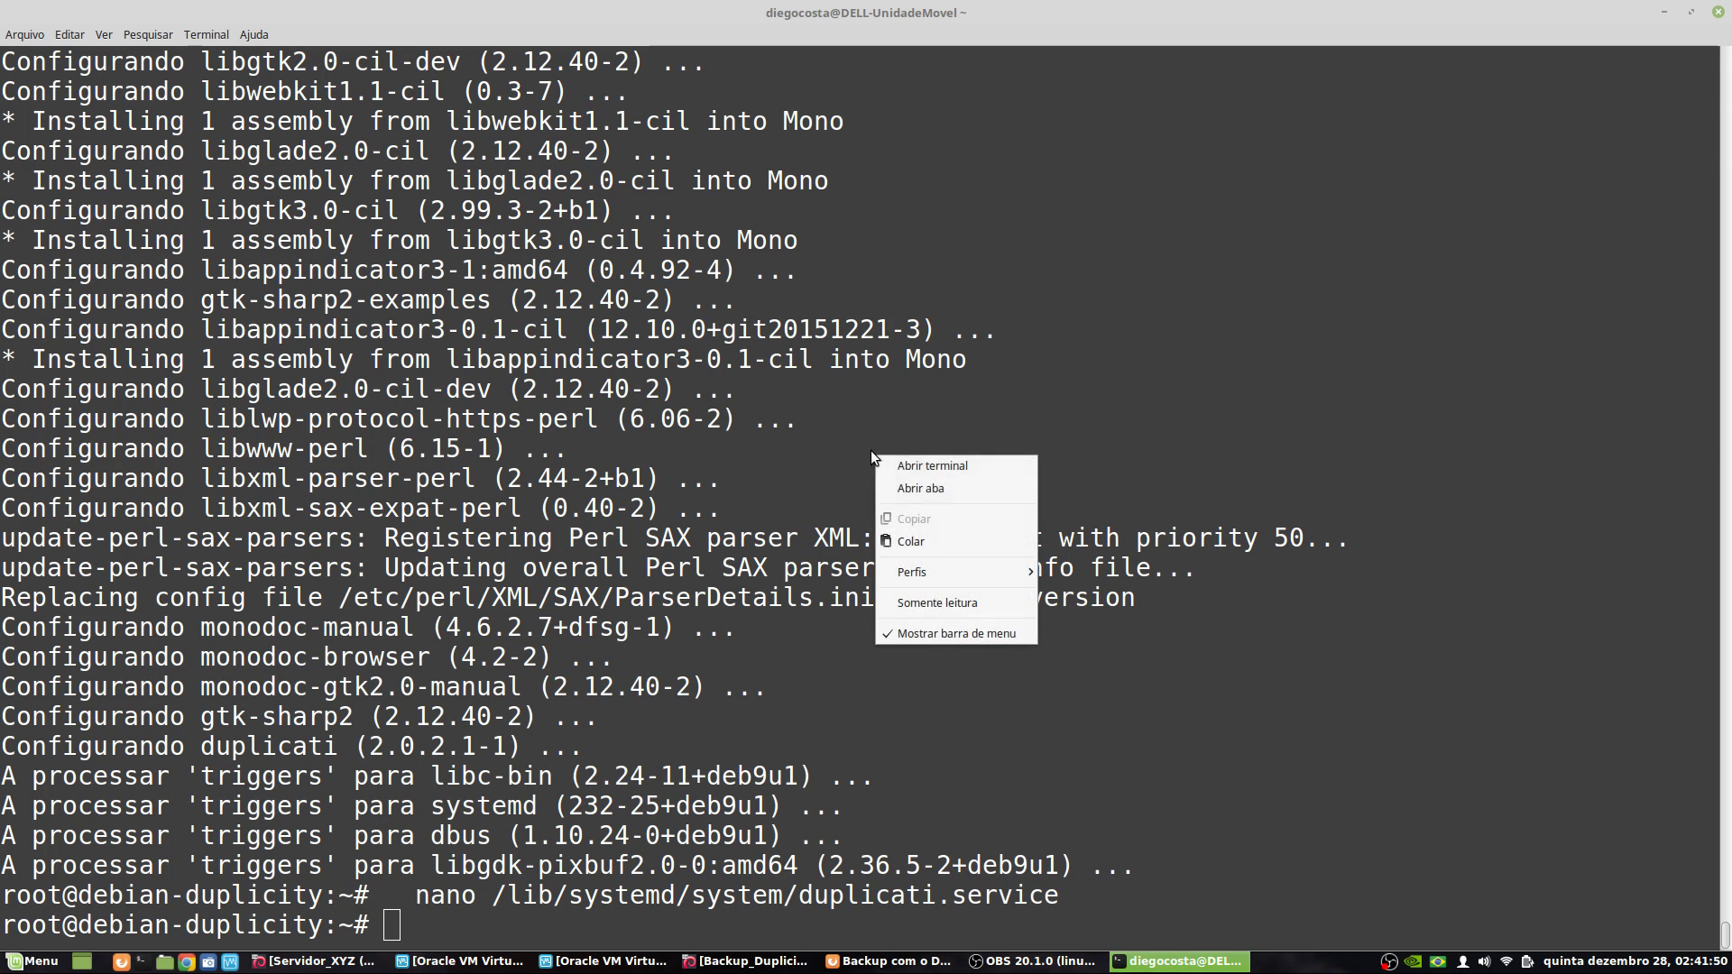
left_click(929, 544)
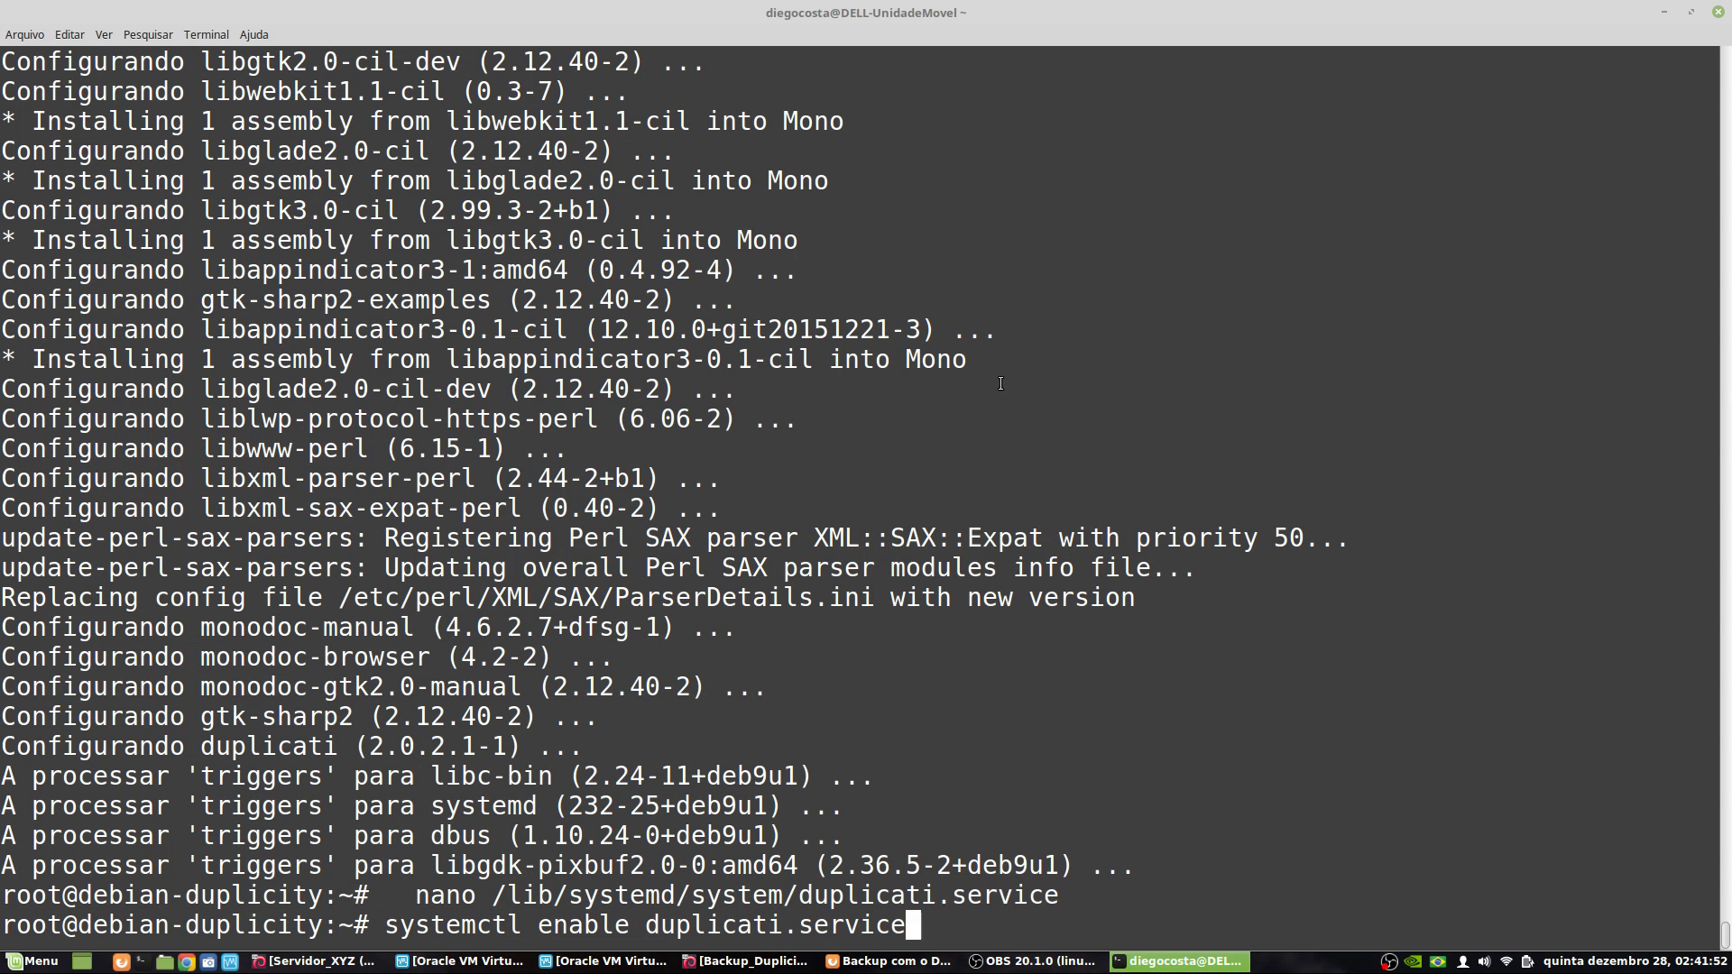
key("Return")
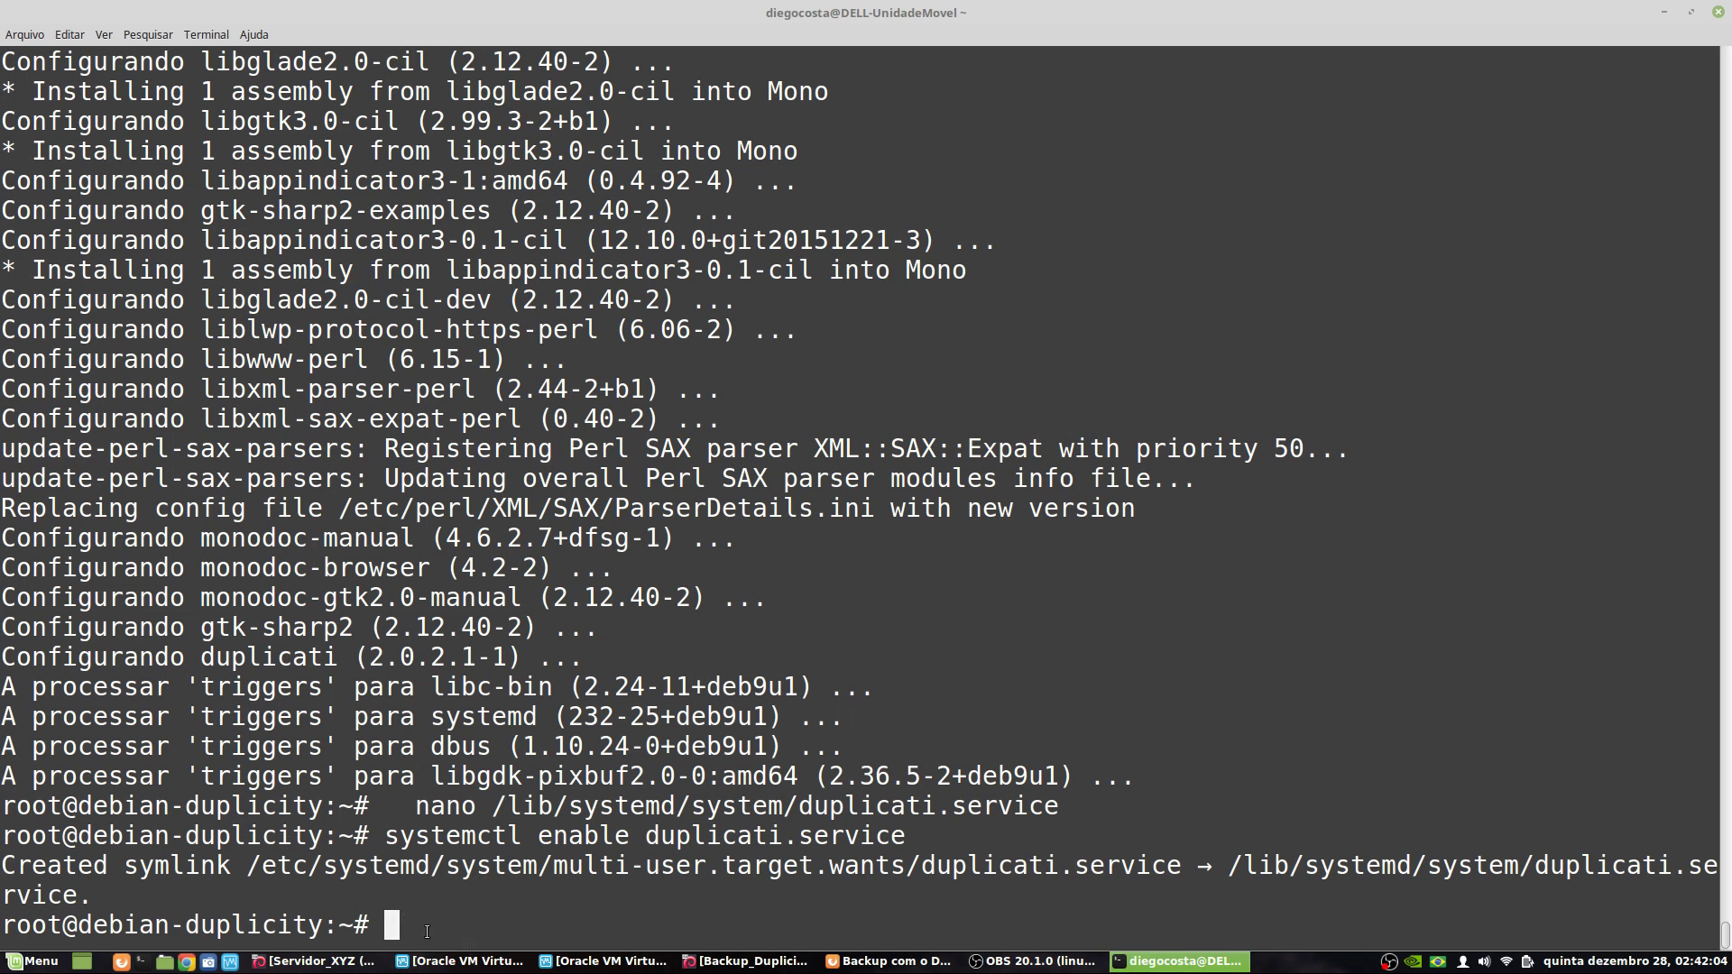
- Copy 'systemctl restart duplicati.service' from the wiki and run it
left_click(888, 960)
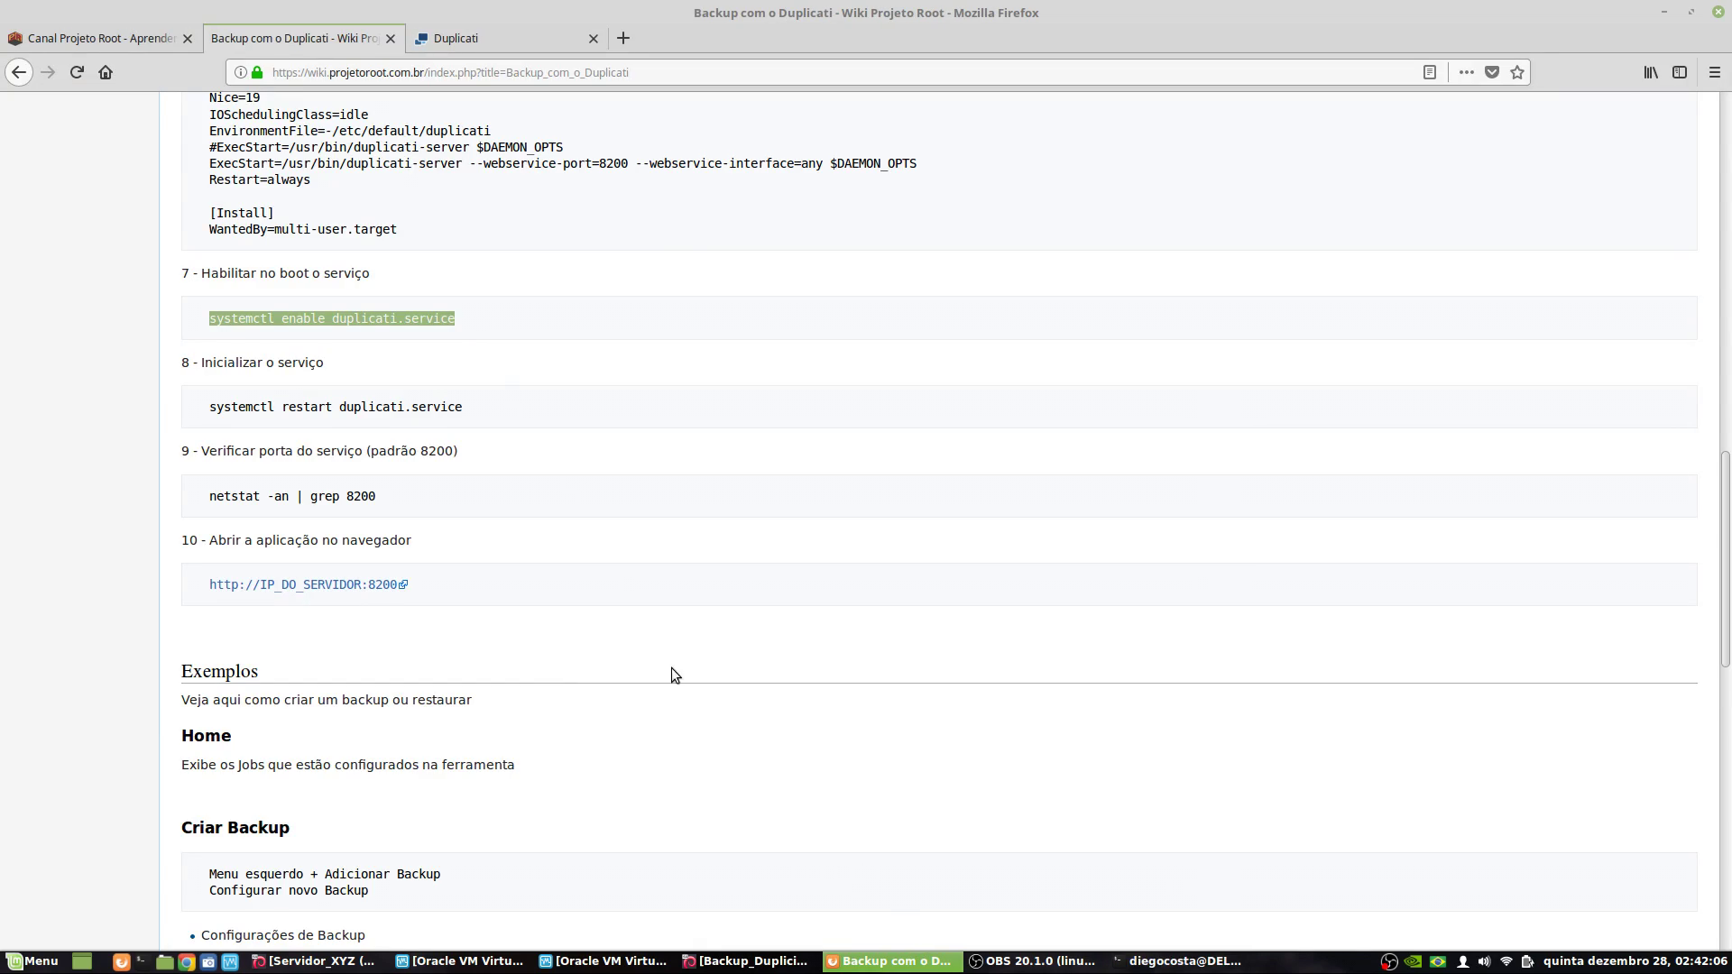
triple_click(381, 407)
right_click(383, 399)
left_click(423, 412)
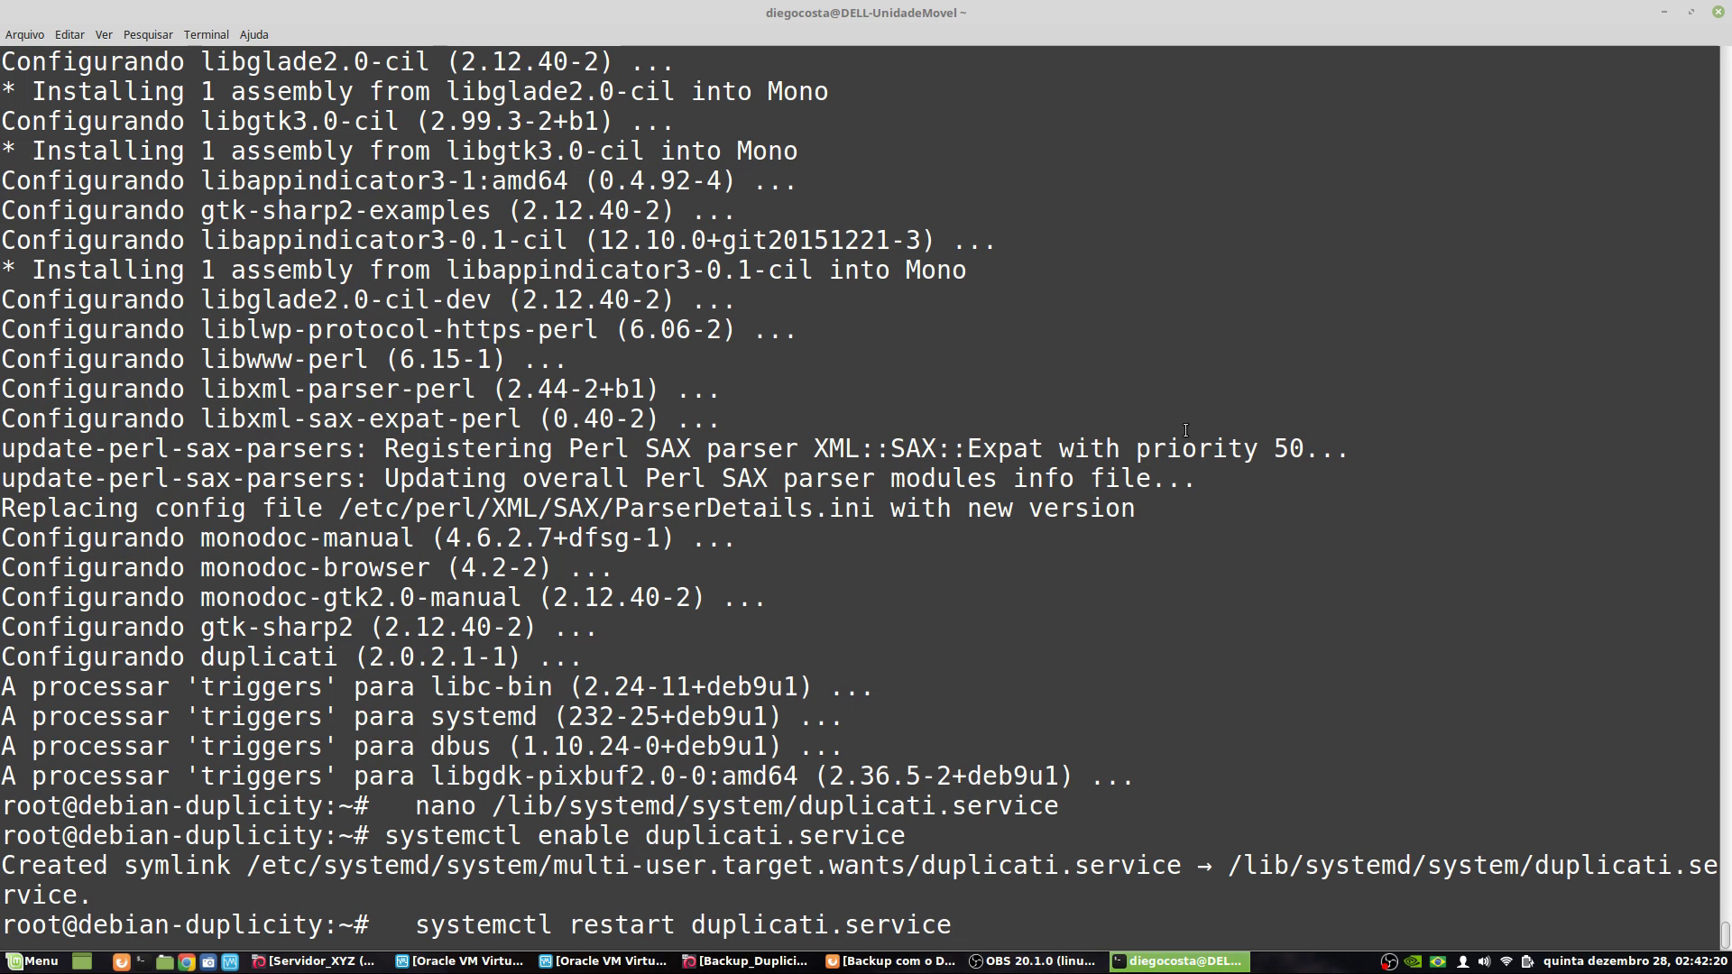
key("Return")
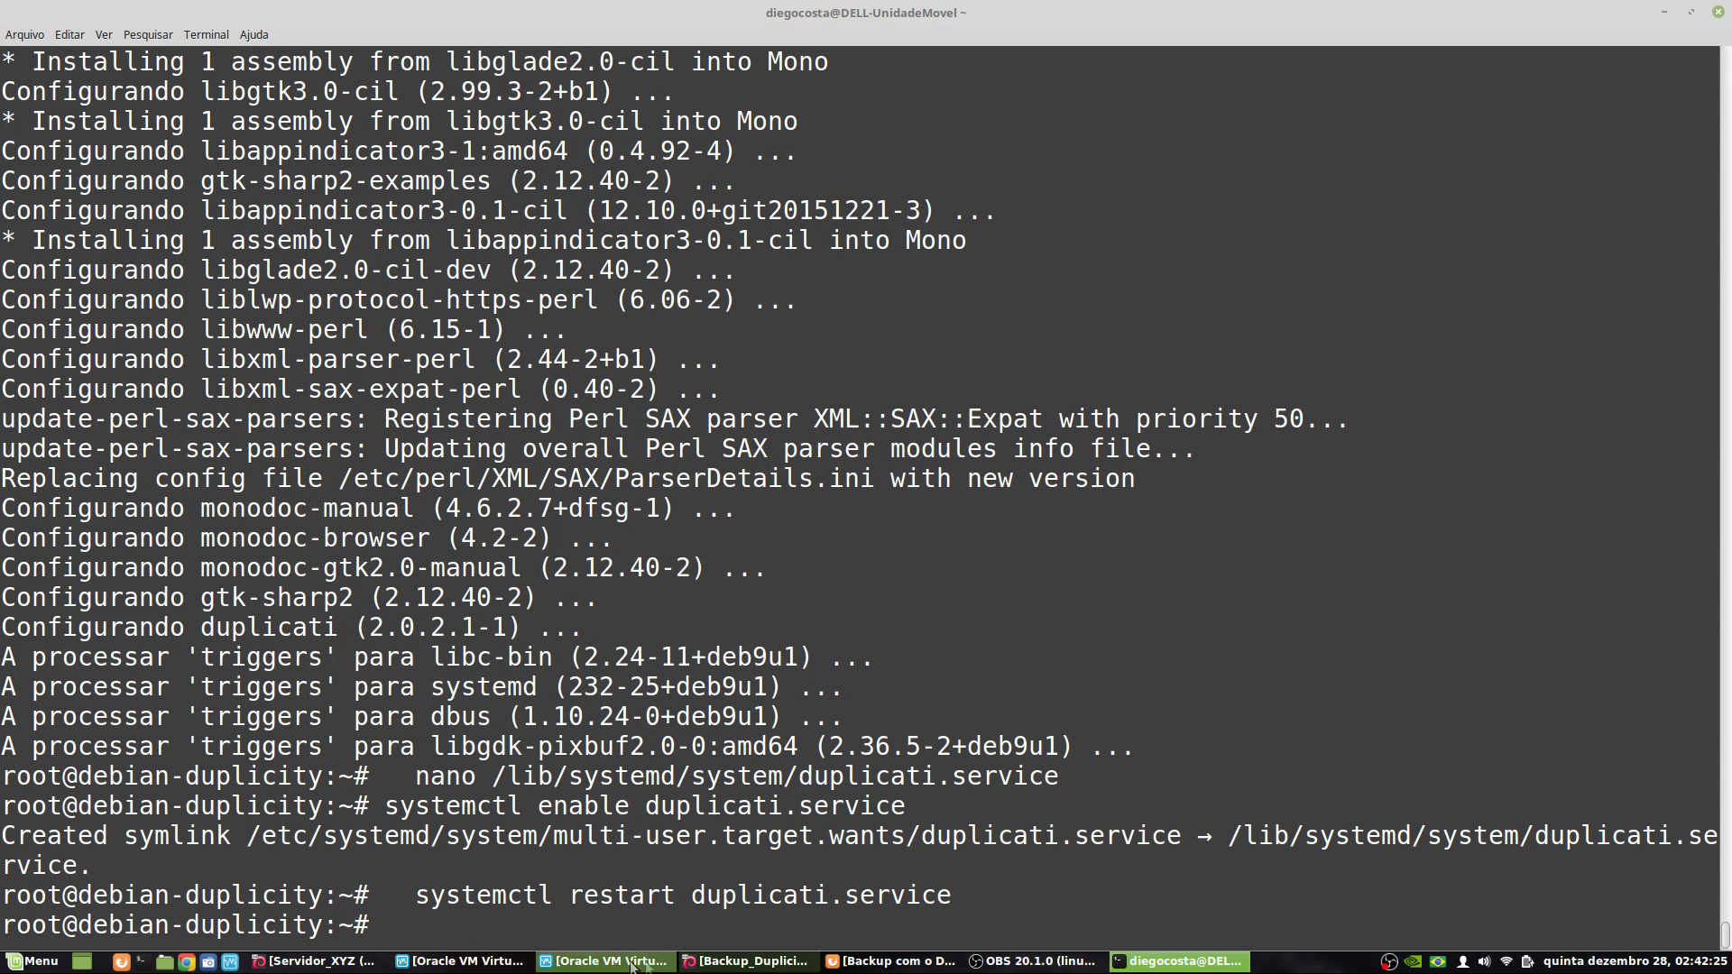
- Copy 'netstat -an | grep 8200' from the wiki and paste it at the terminal prompt
left_click(913, 963)
left_click_drag(375, 497, 196, 497)
right_click(338, 500)
left_click(390, 513)
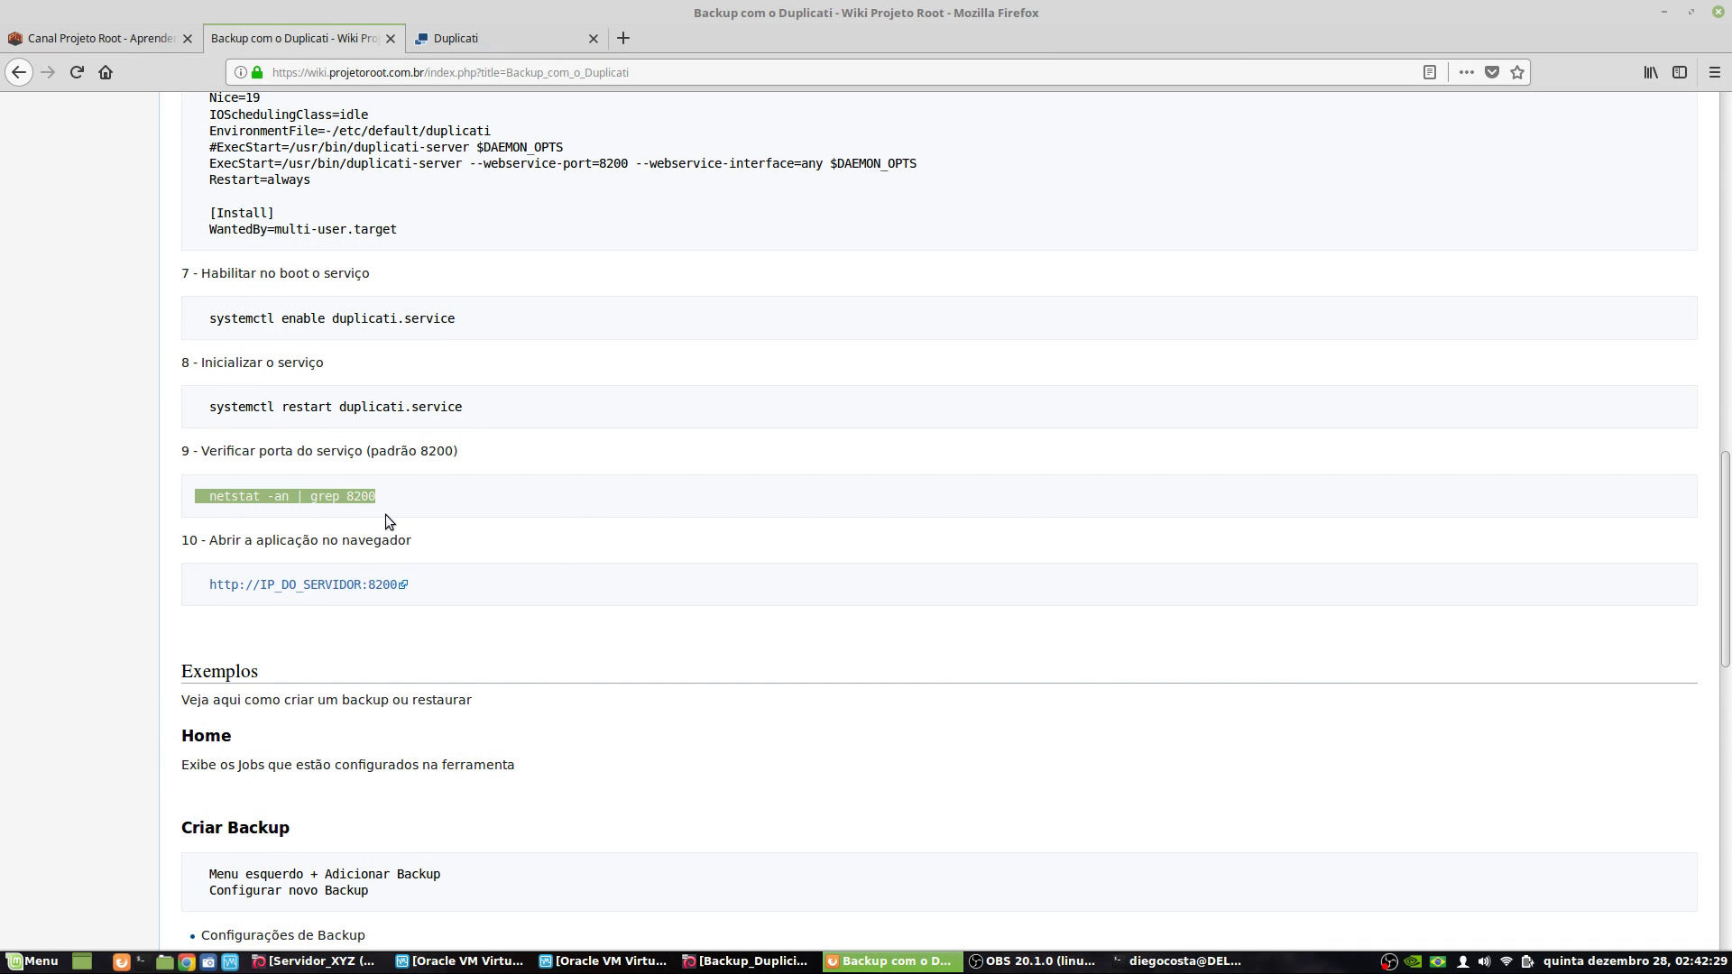
left_click(1664, 13)
right_click(1020, 532)
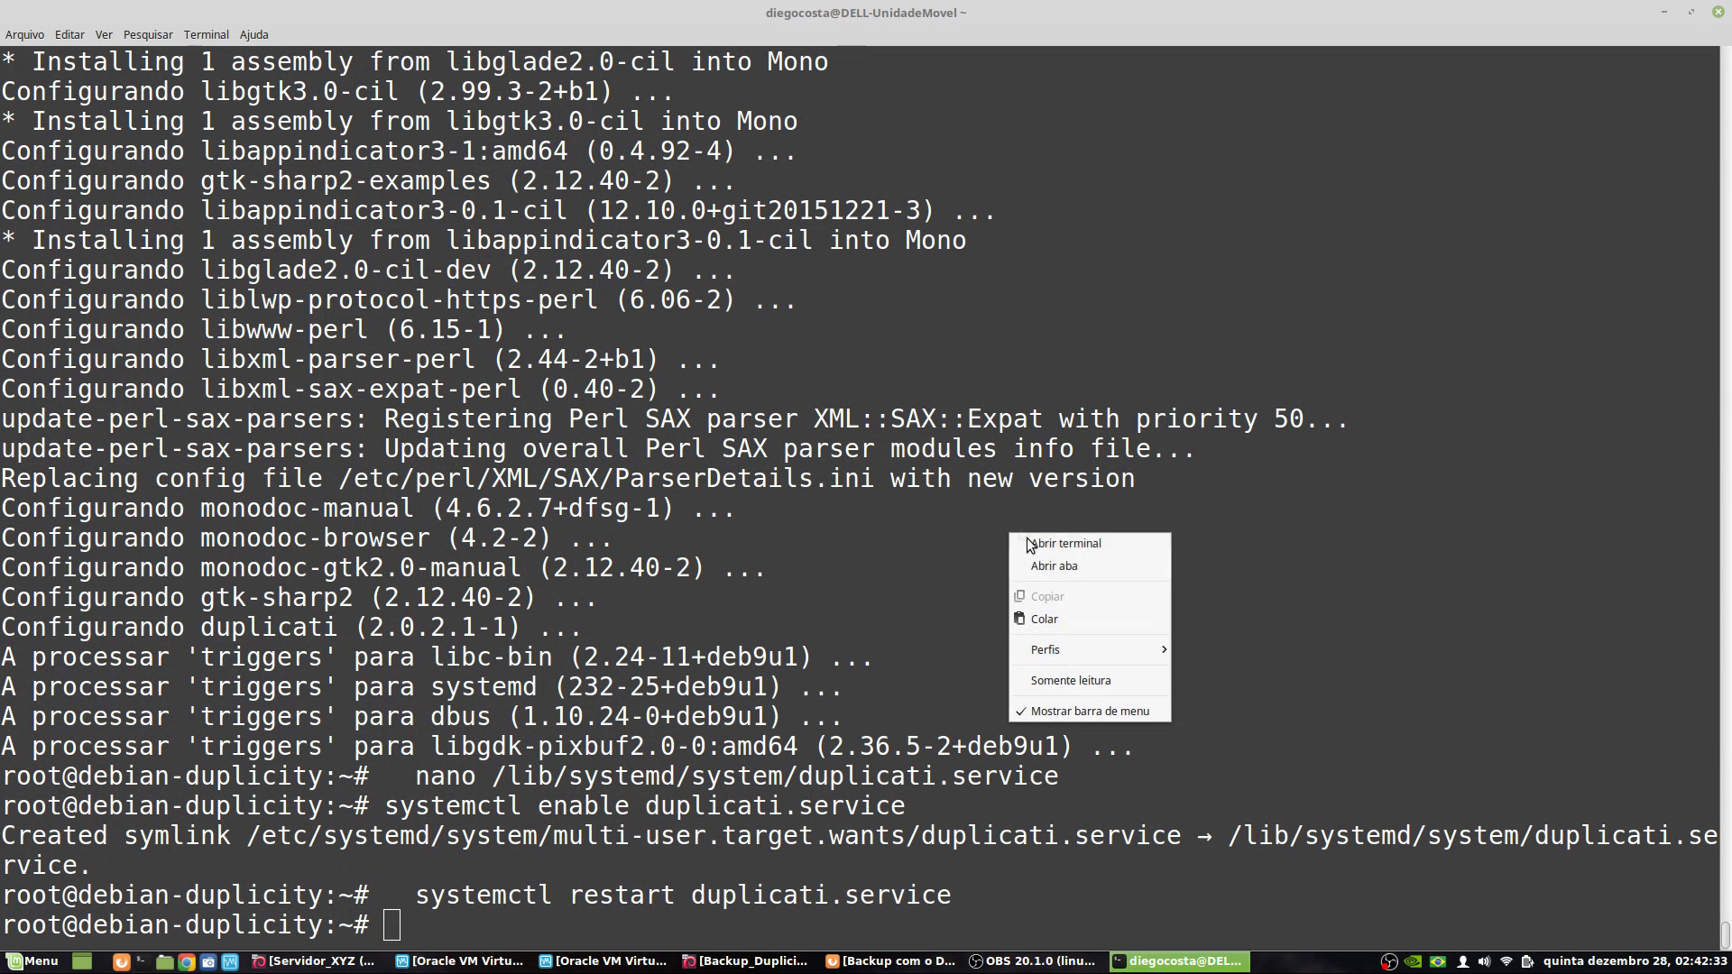
left_click(1055, 617)
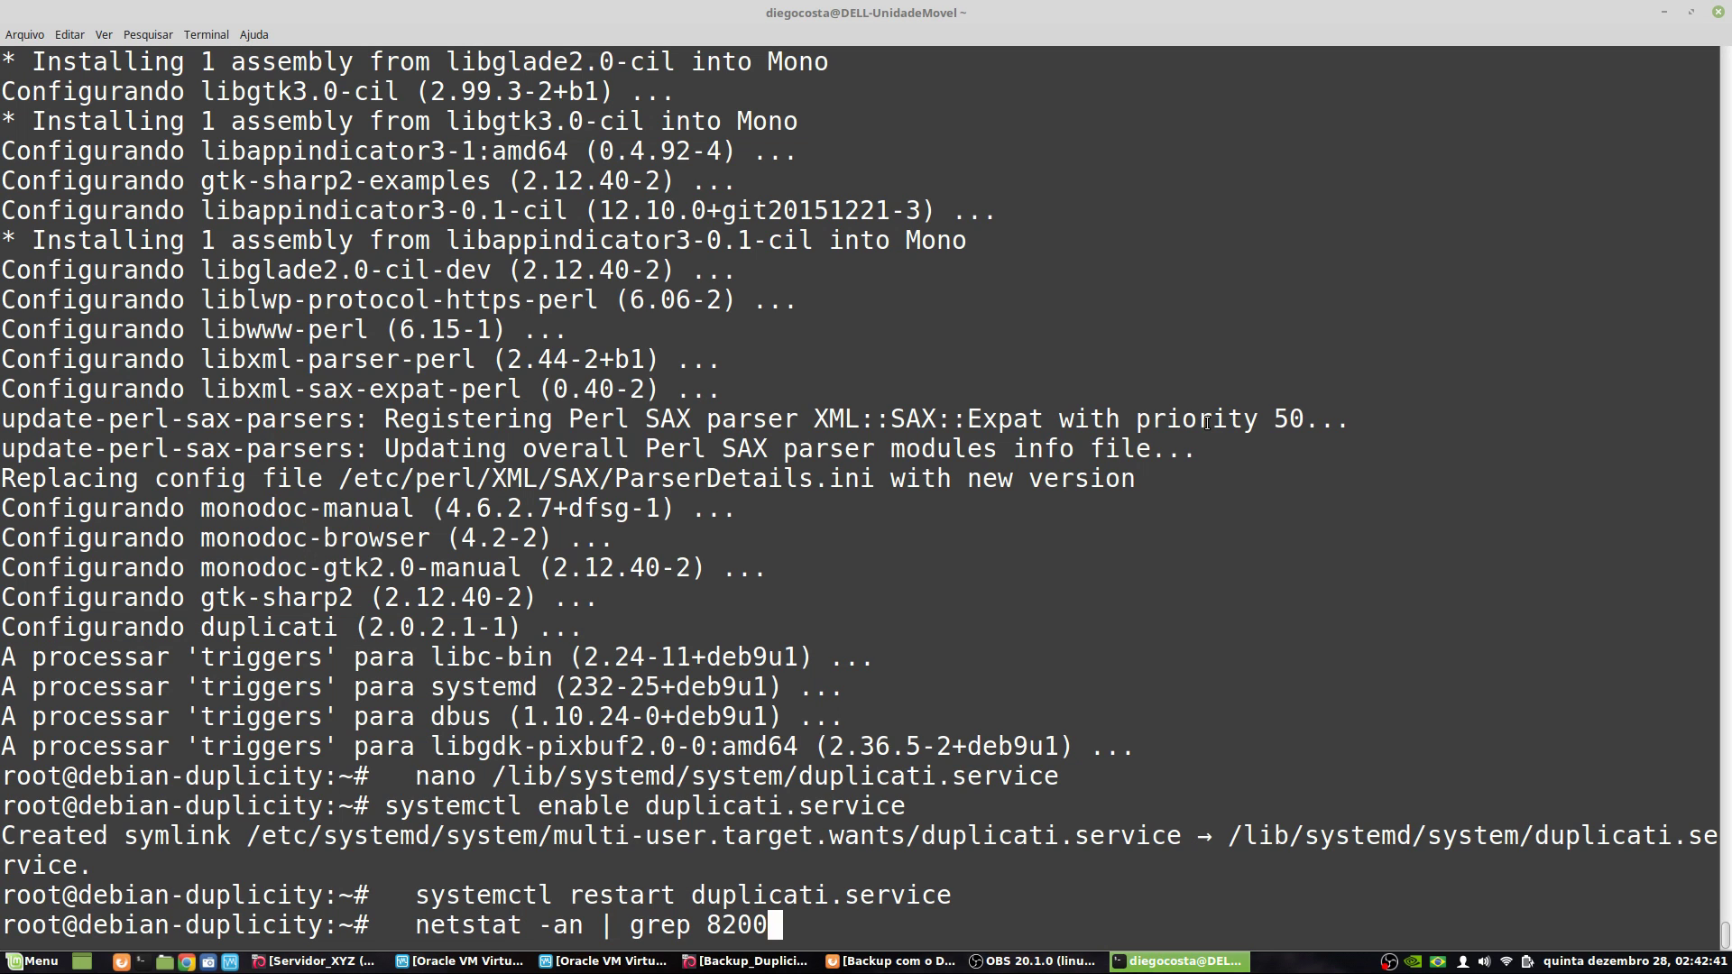
- Run the netstat check, then install net-tools with 'apt-get install net-tools'
key("Return")
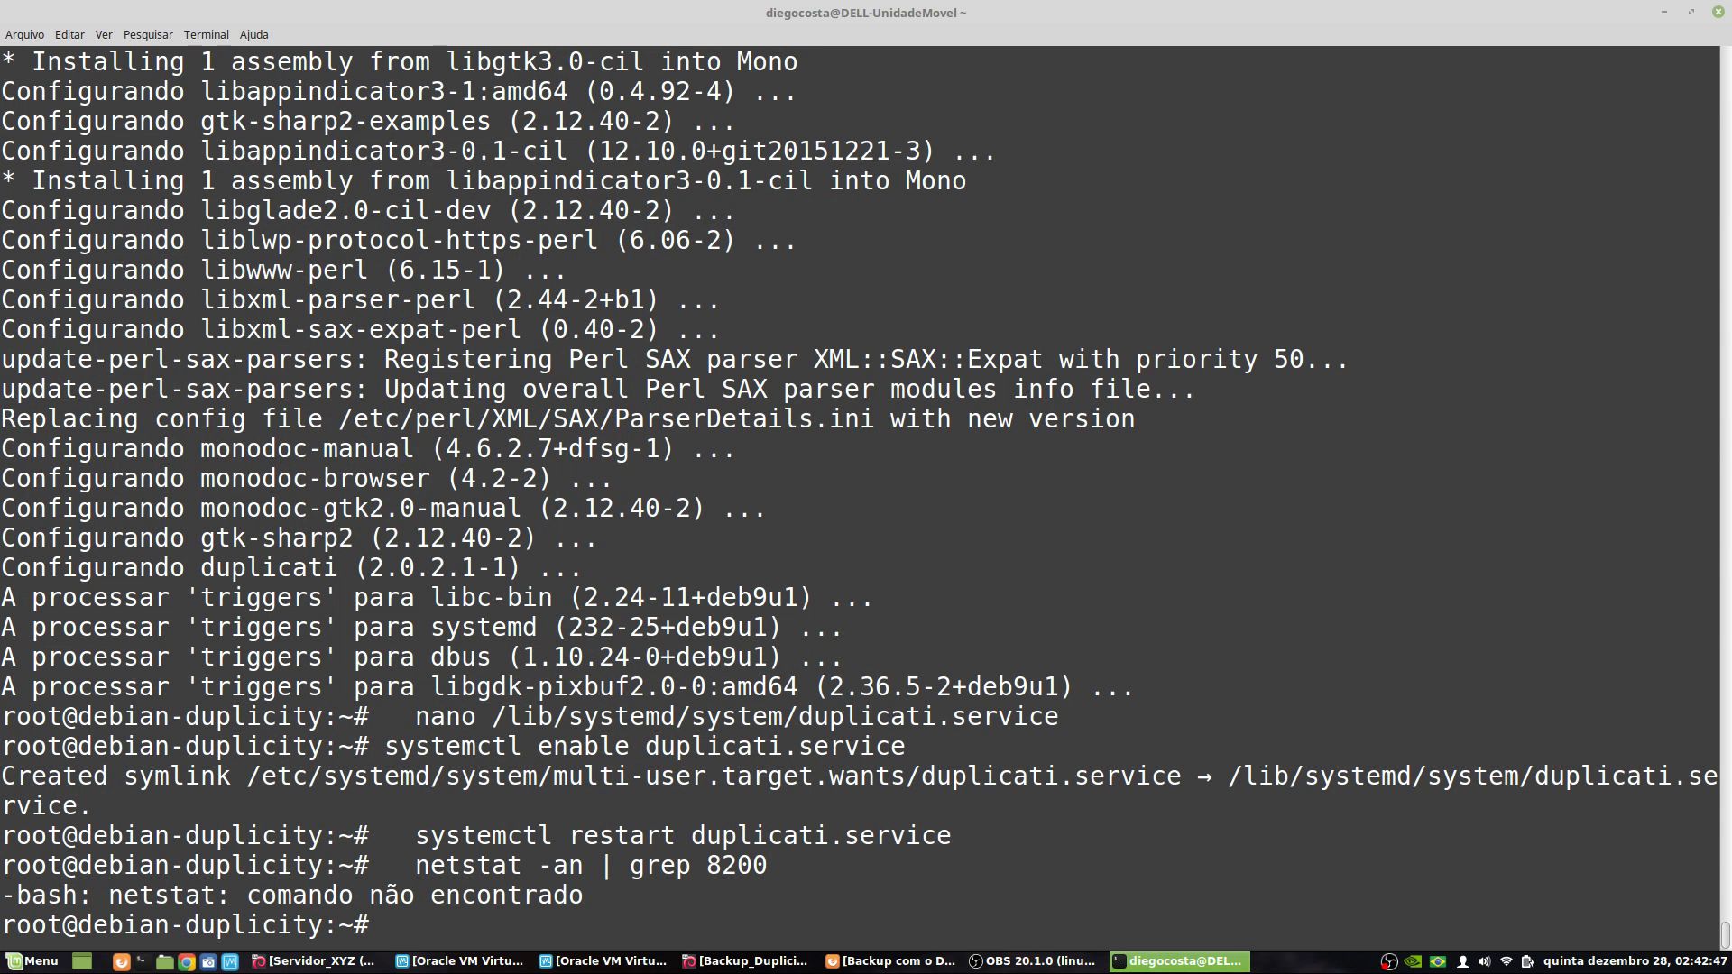
type("apt-get ")
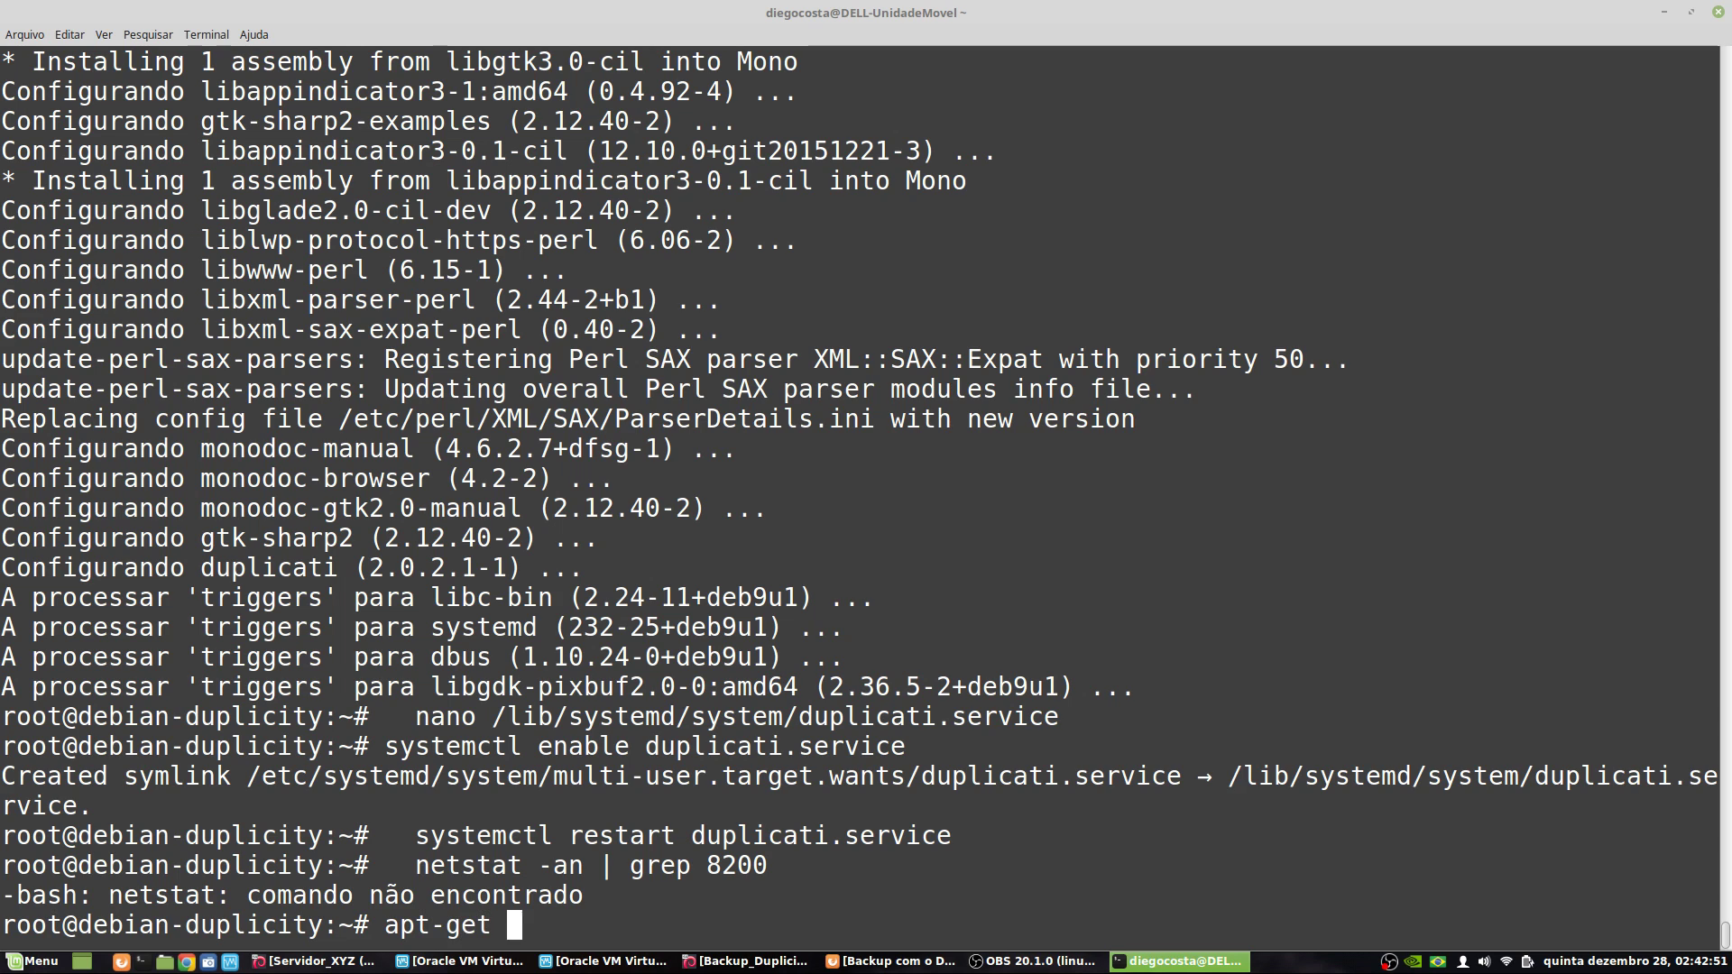
type("install")
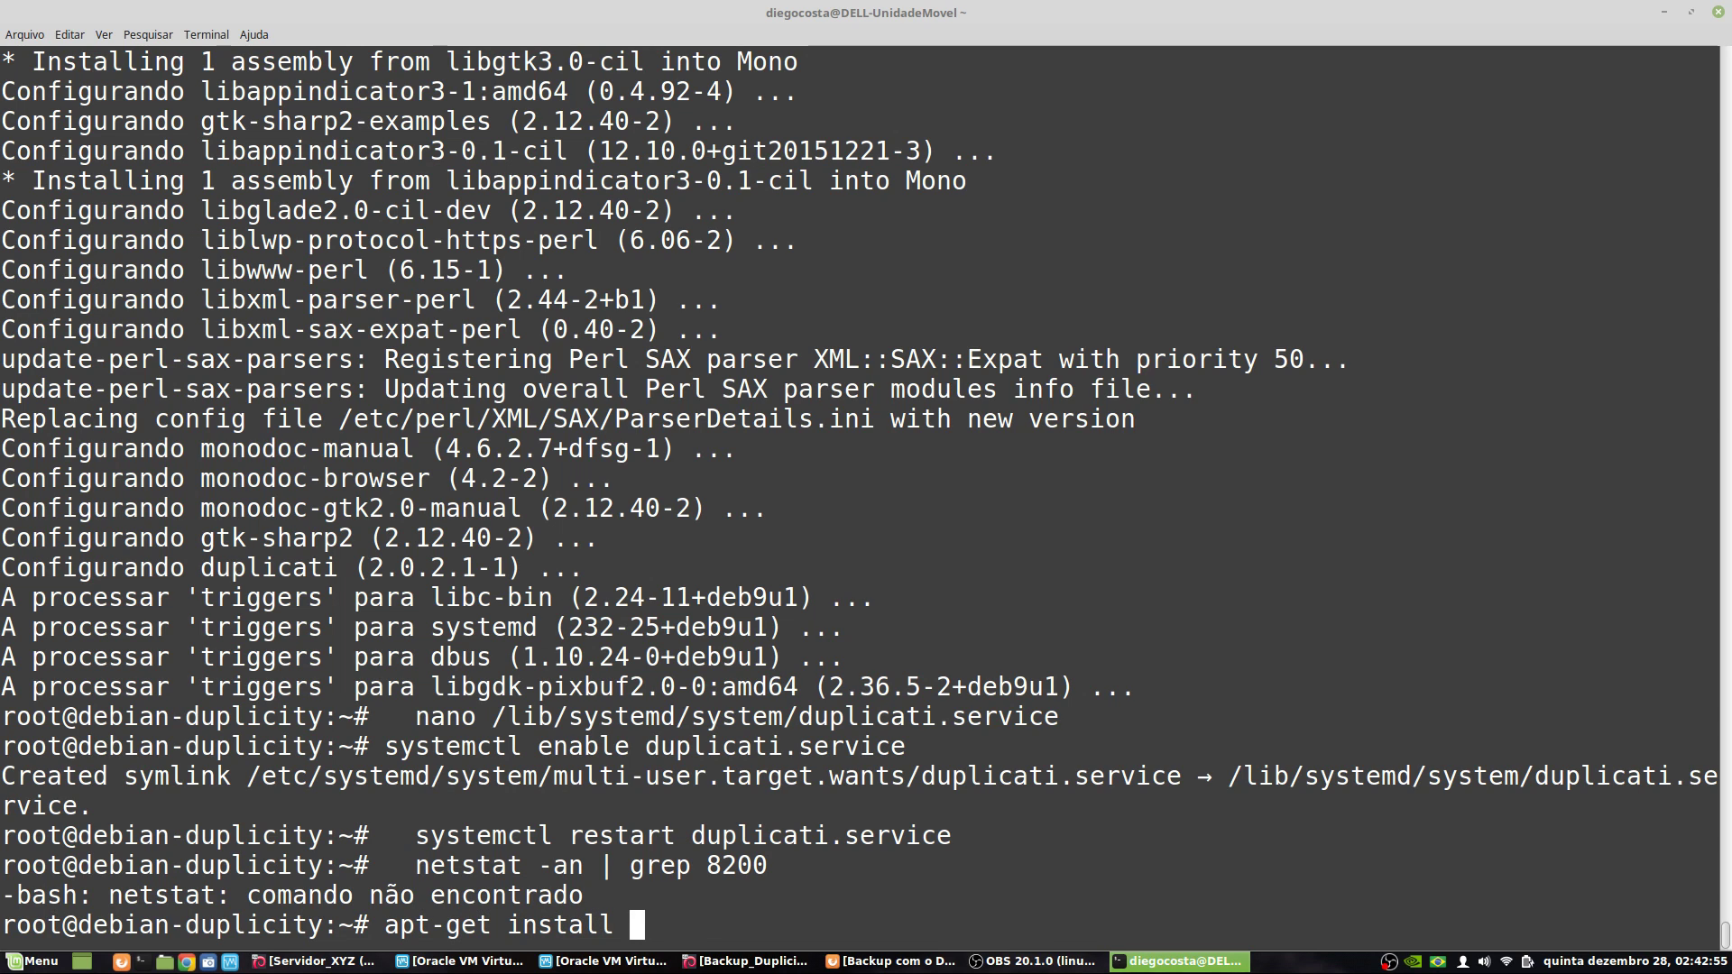
type(" net-tools")
key("Return")
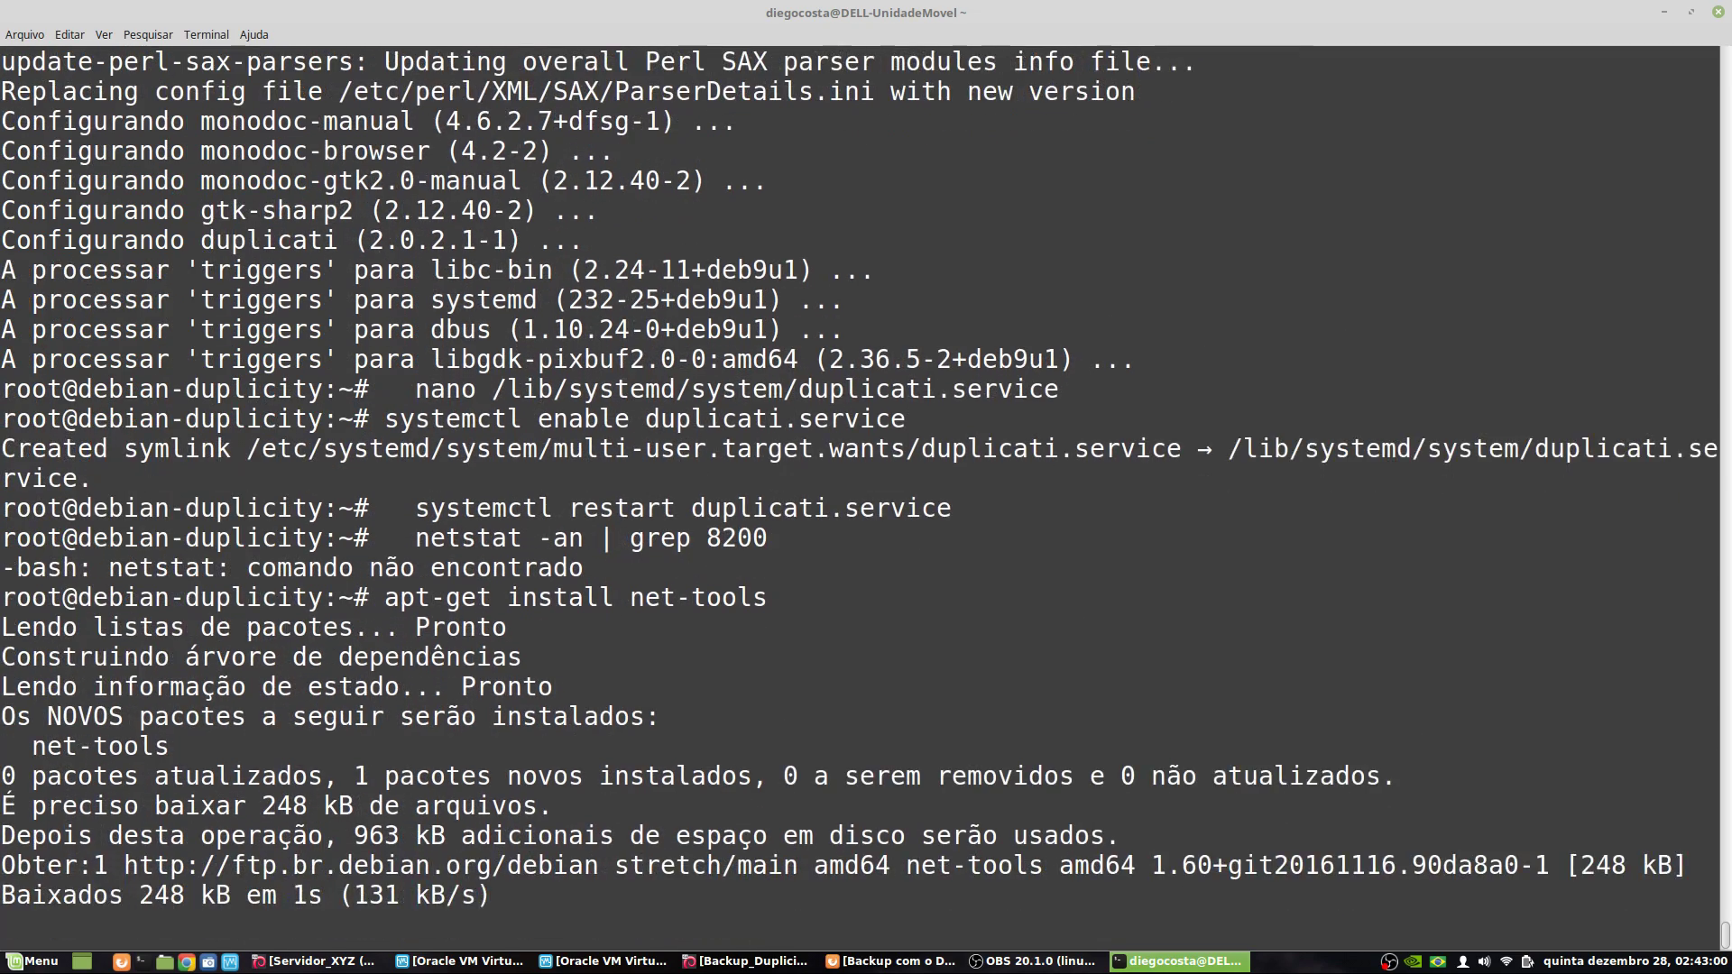
- Rerun 'netstat -an | grep 8200' and highlight port 8200 and its OUÇA state
key("Up")
key("Up")
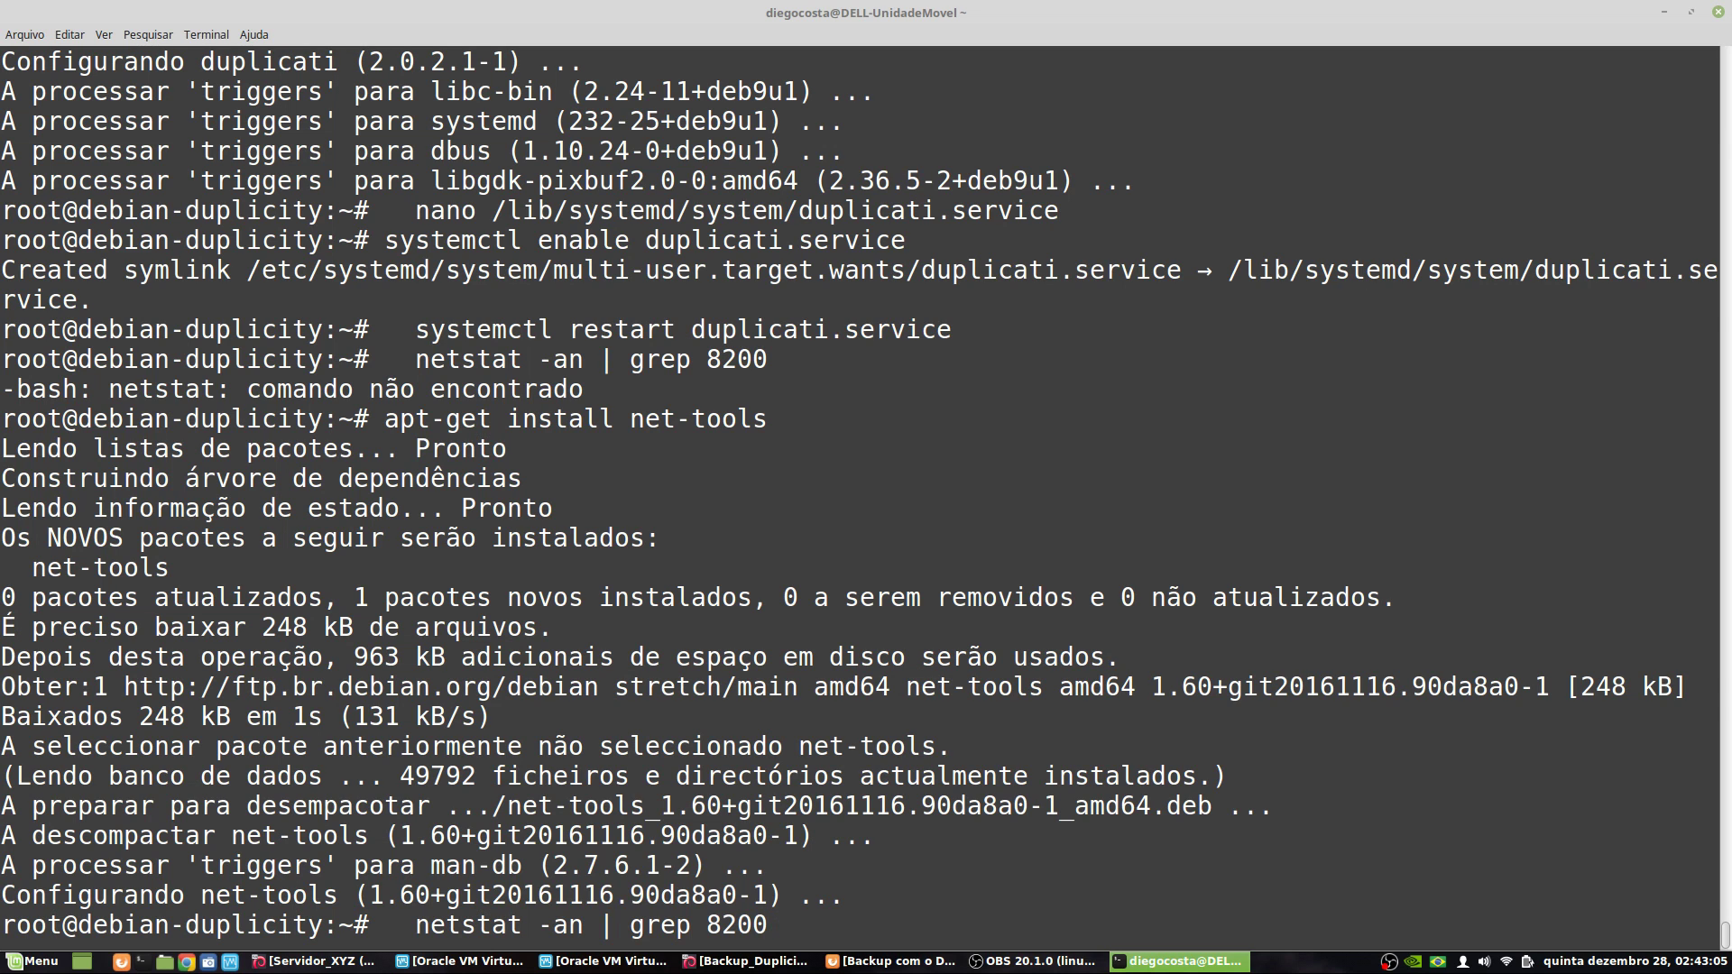
key("Return")
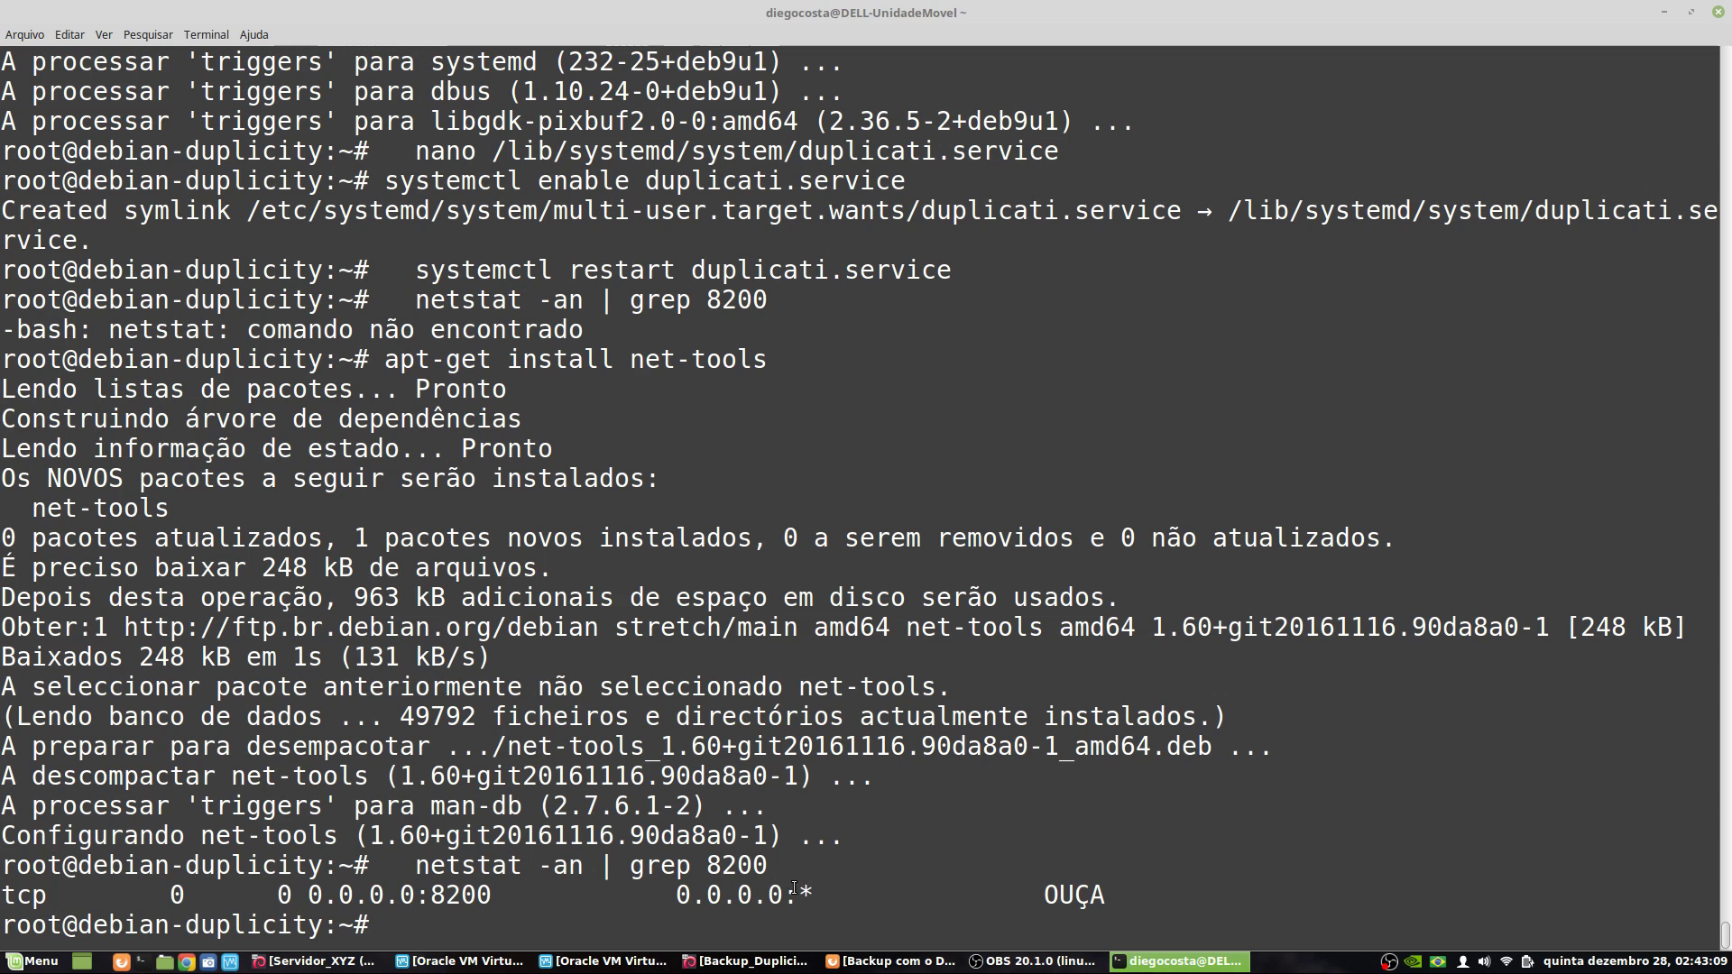
left_click_drag(431, 896, 493, 896)
left_click_drag(1044, 896, 1106, 895)
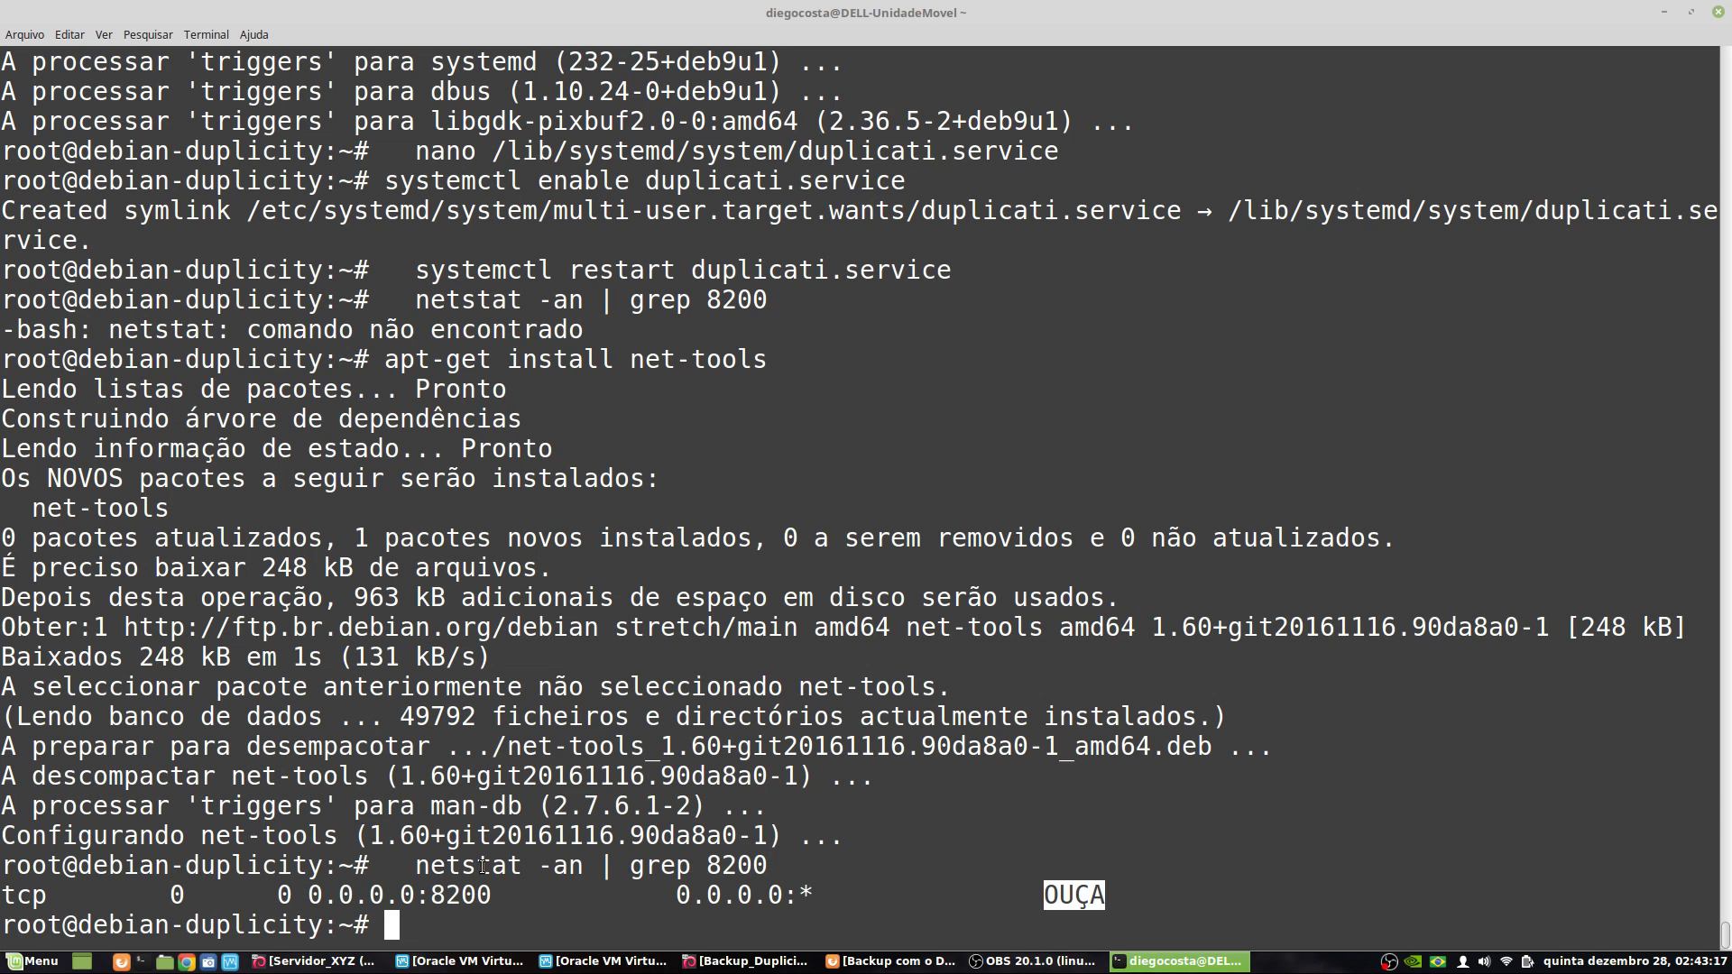
- Review the wiki's step on opening Duplicati in a browser and its example address
key("alt+Tab")
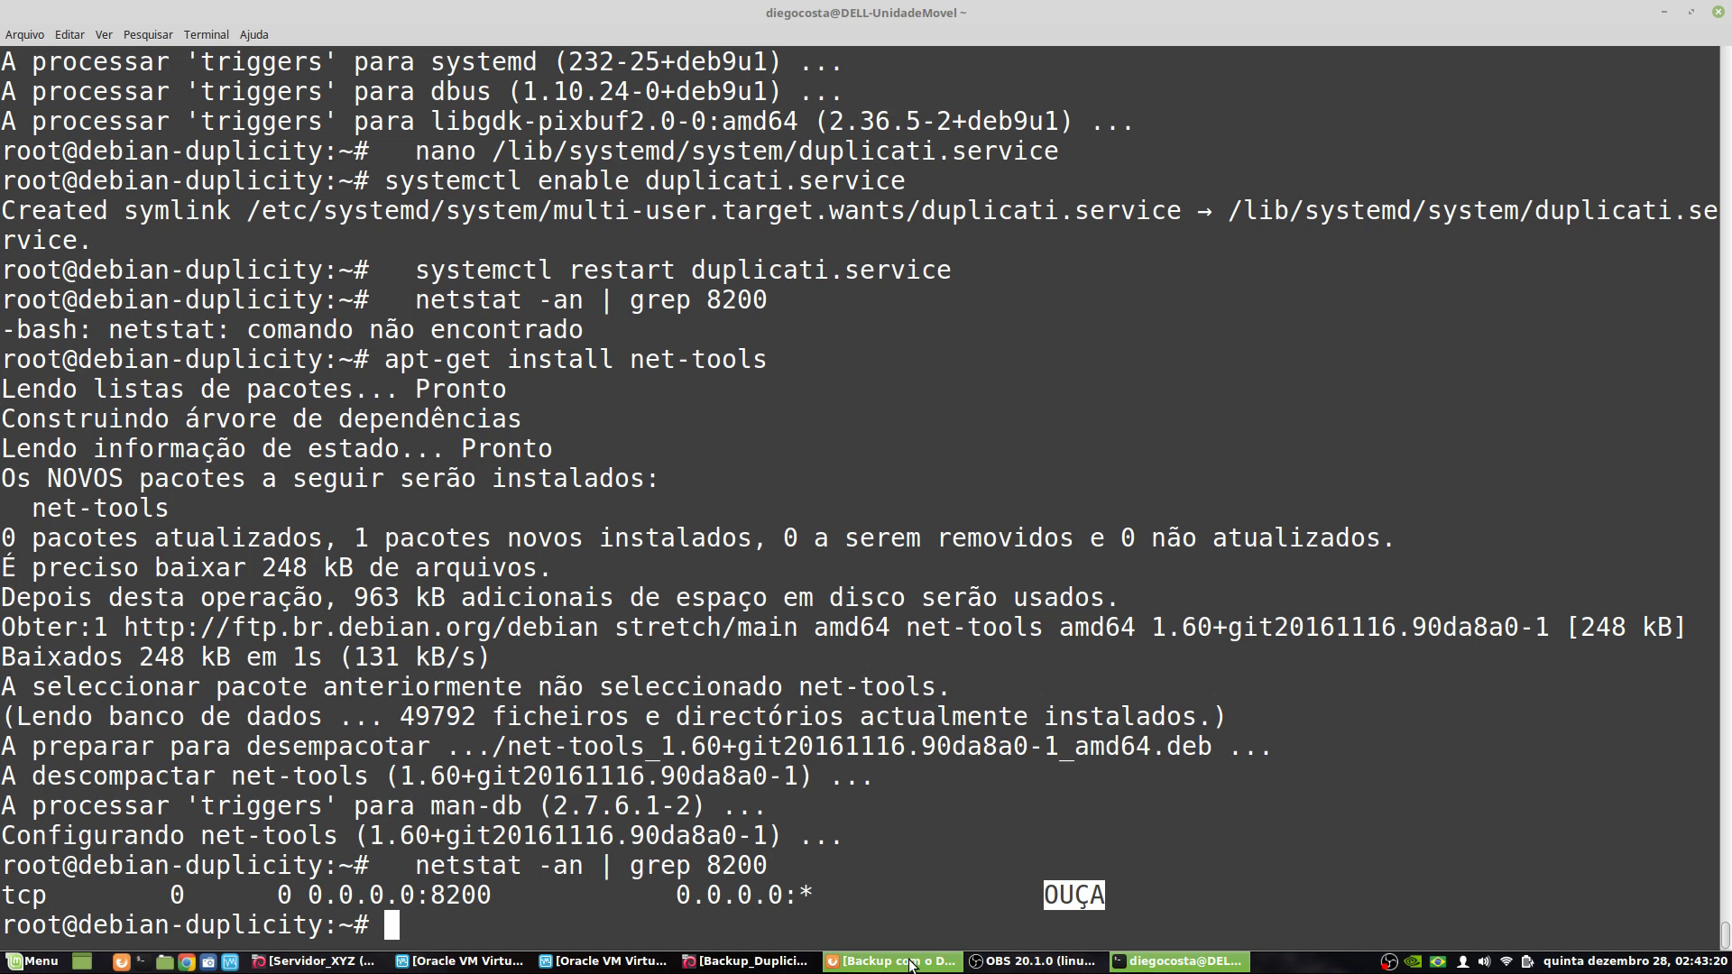
left_click_drag(218, 538, 418, 541)
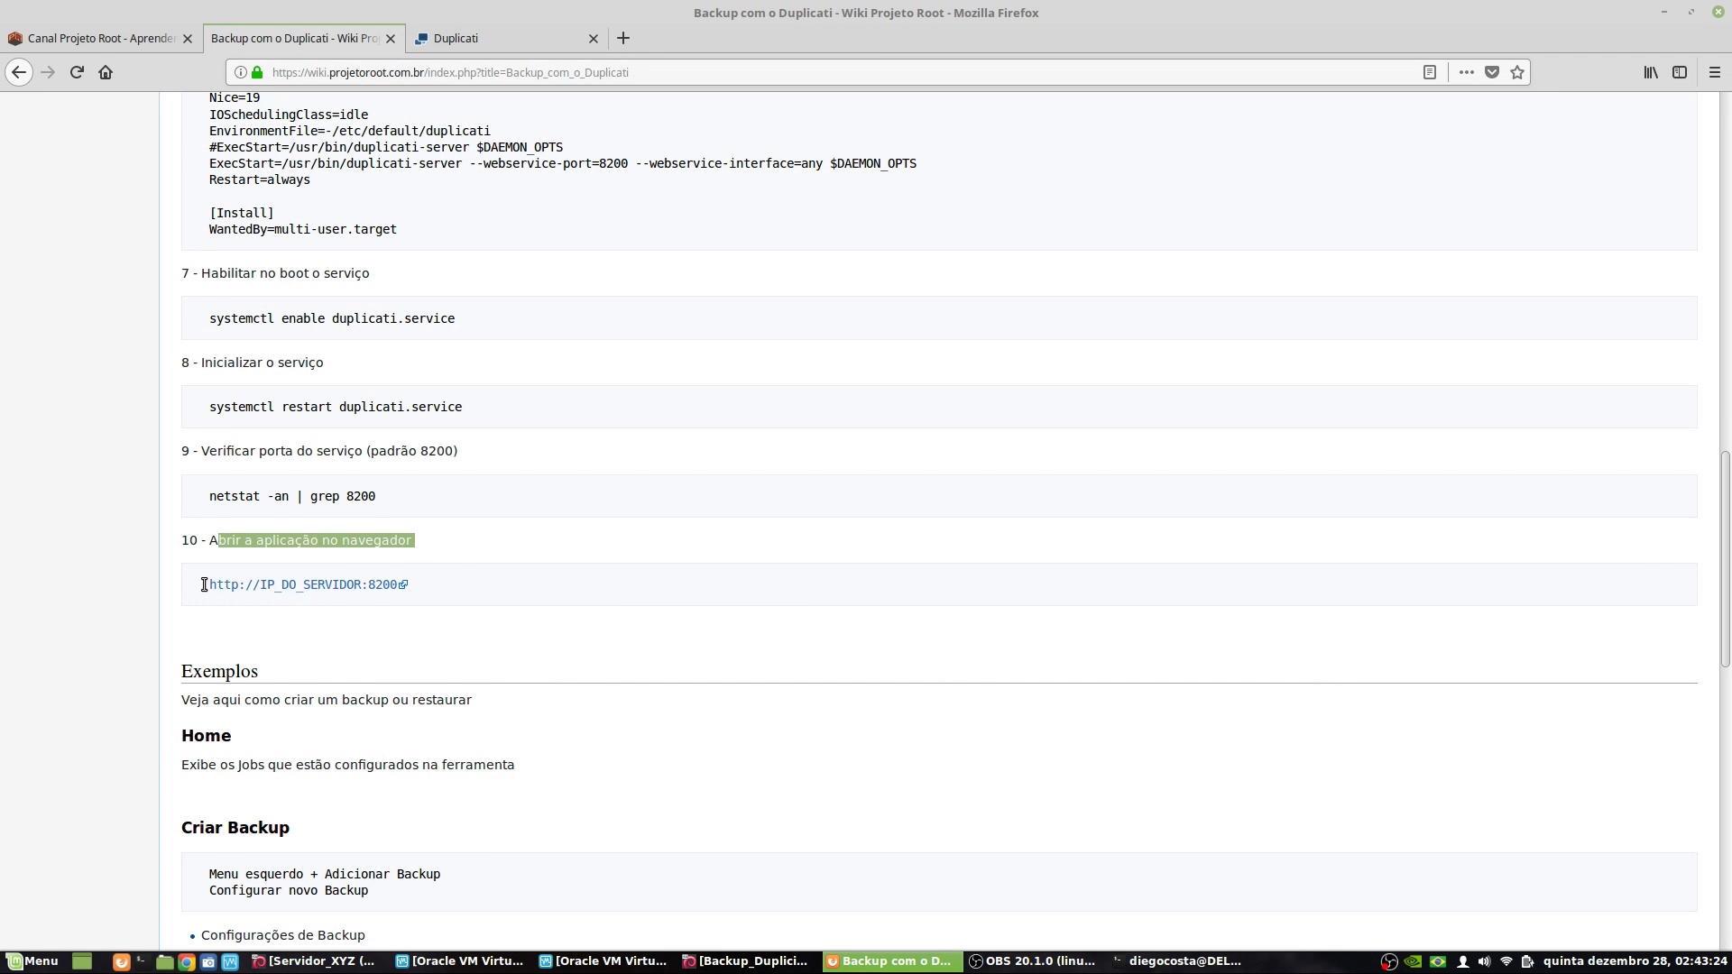
left_click_drag(204, 584, 240, 624)
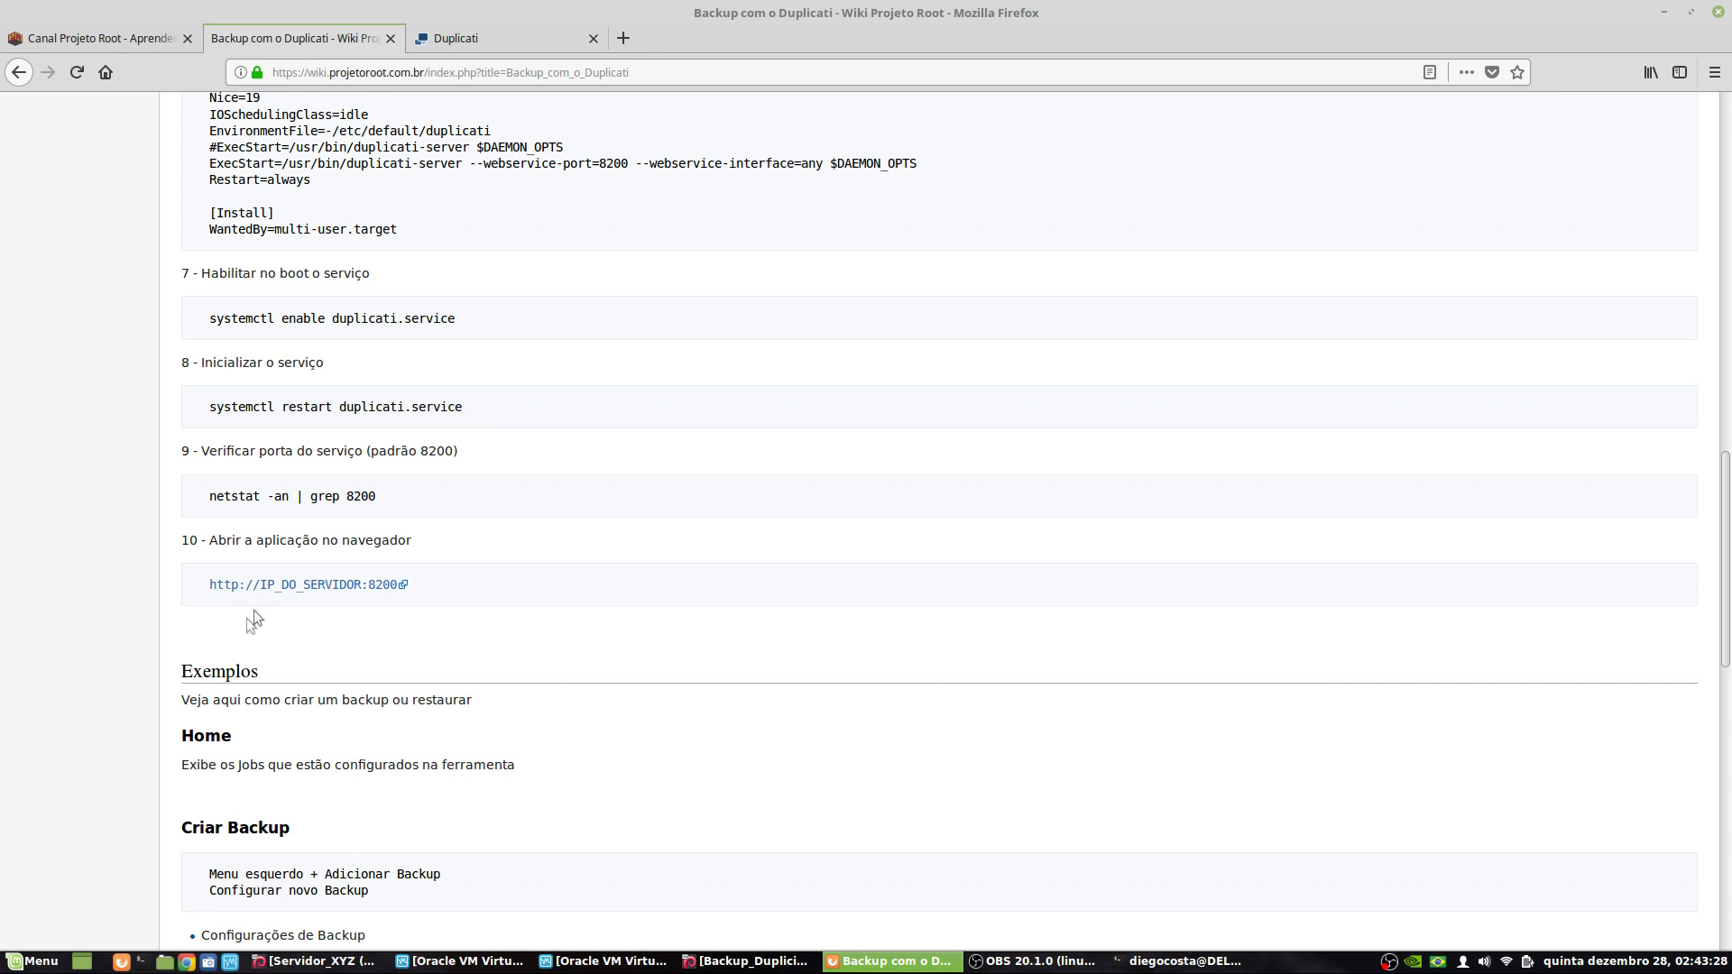
left_click(403, 588)
- Load 192.168.0.19:8200 in a new Firefox tab
left_click(625, 39)
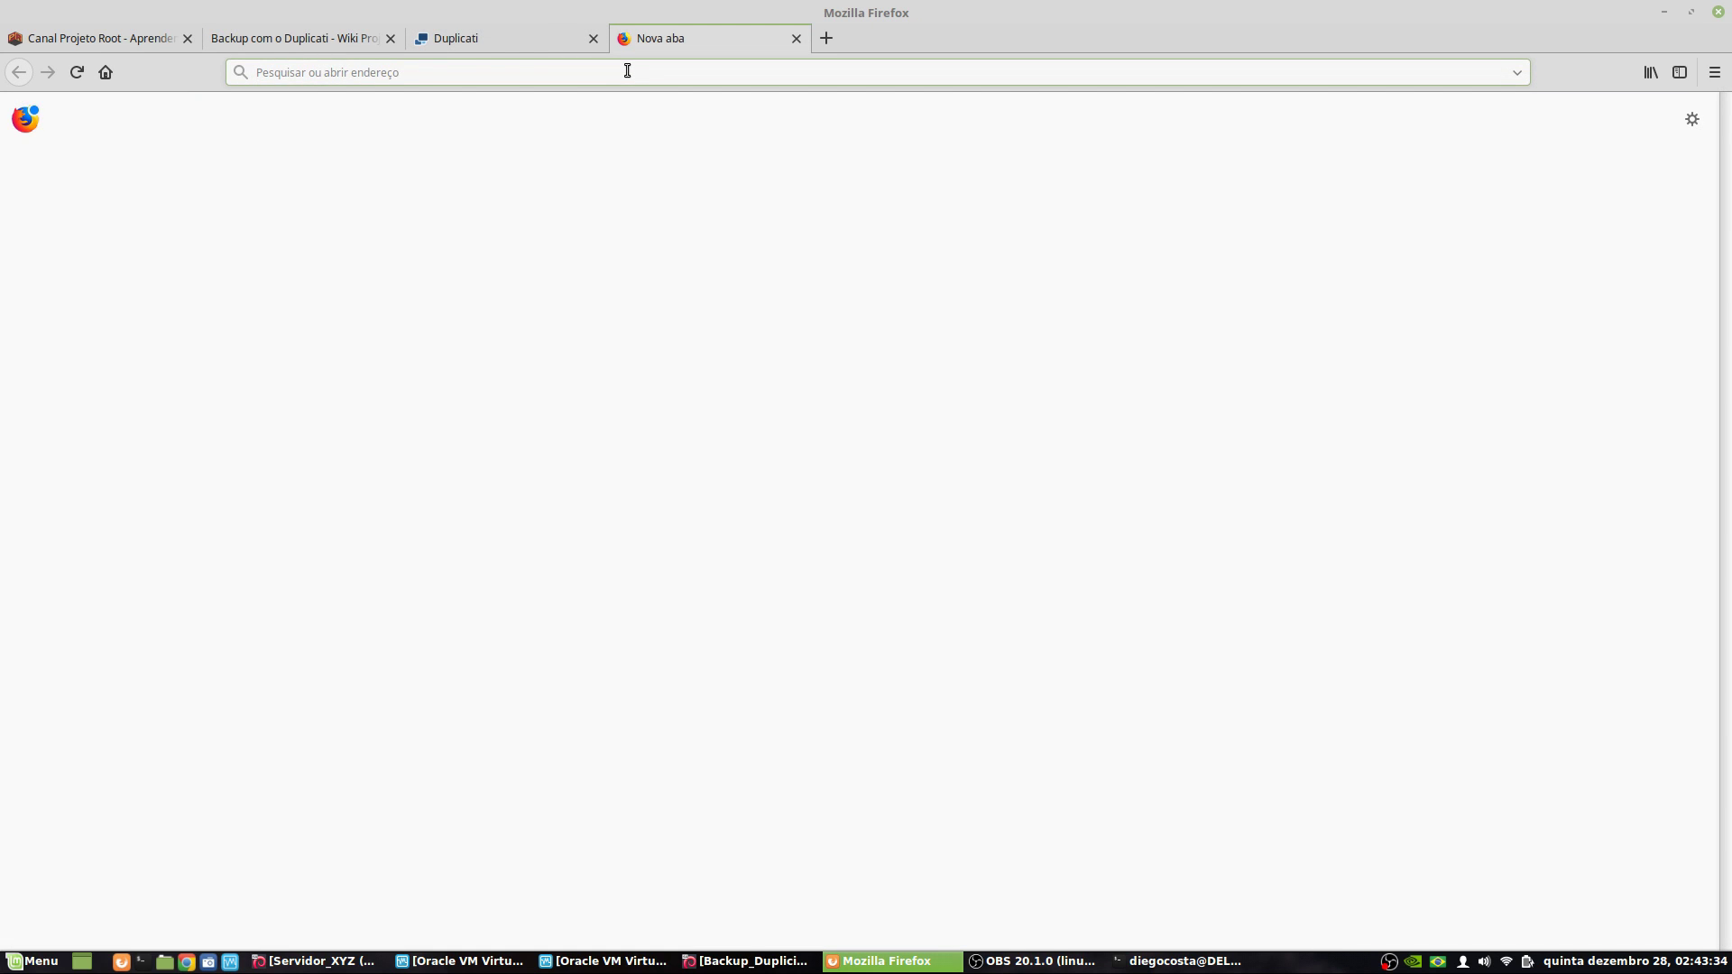
type("192.168.0.19:8200")
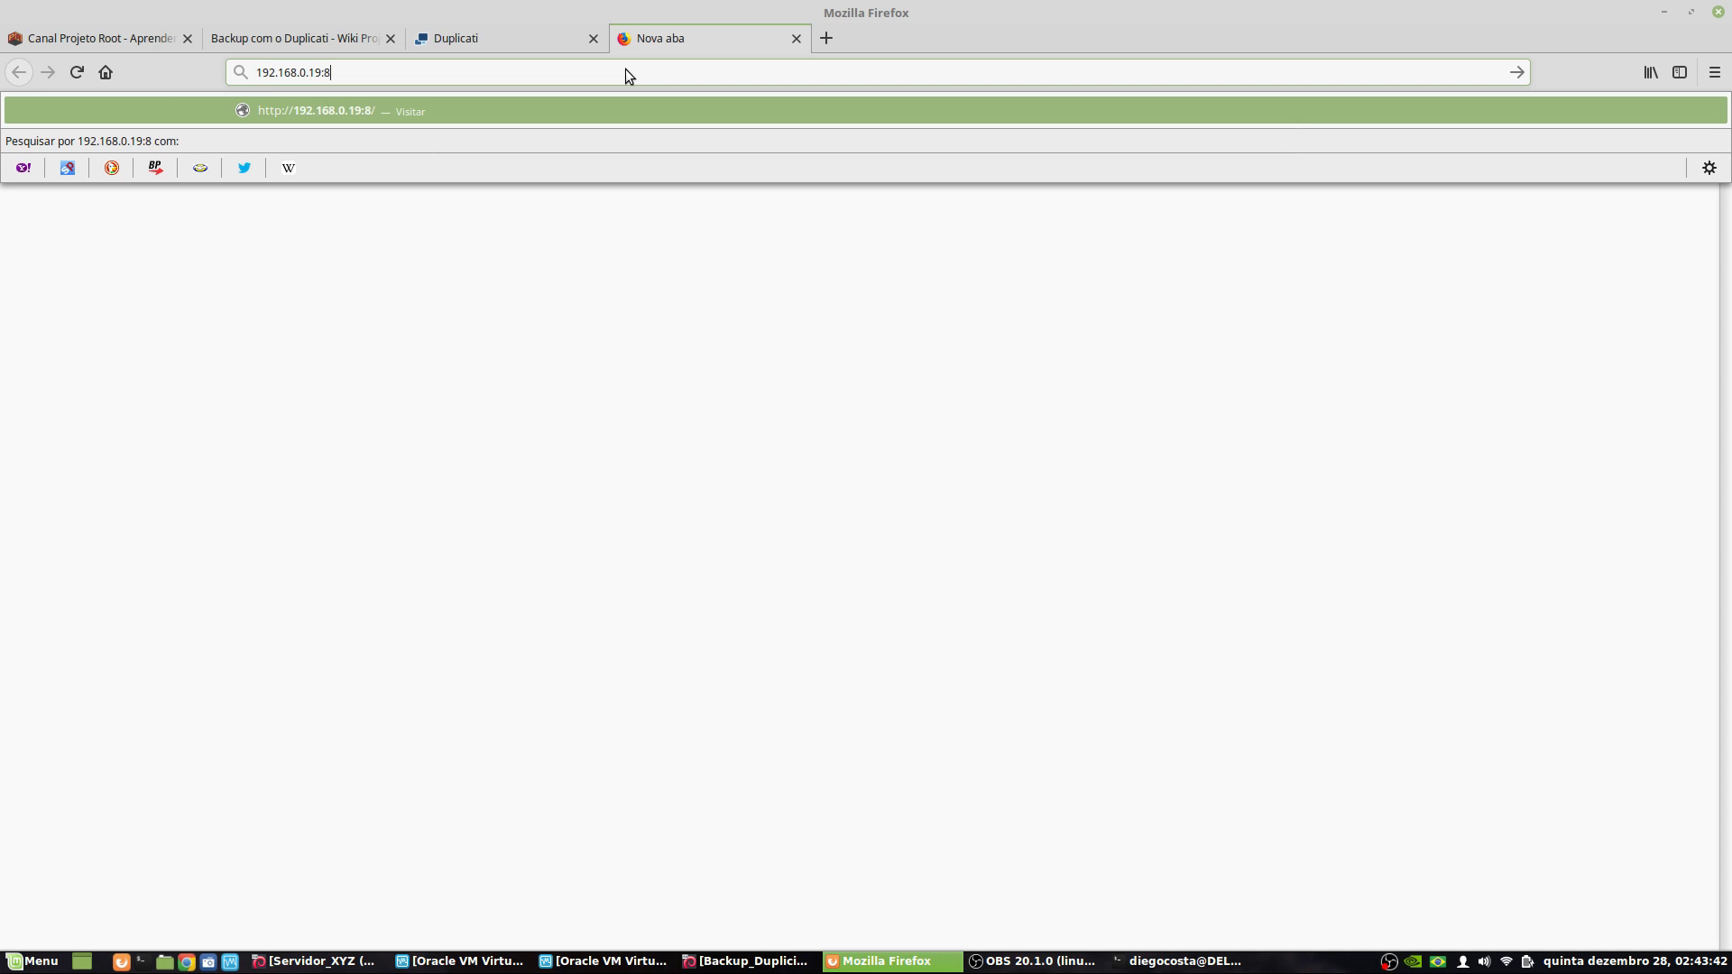
key("Return")
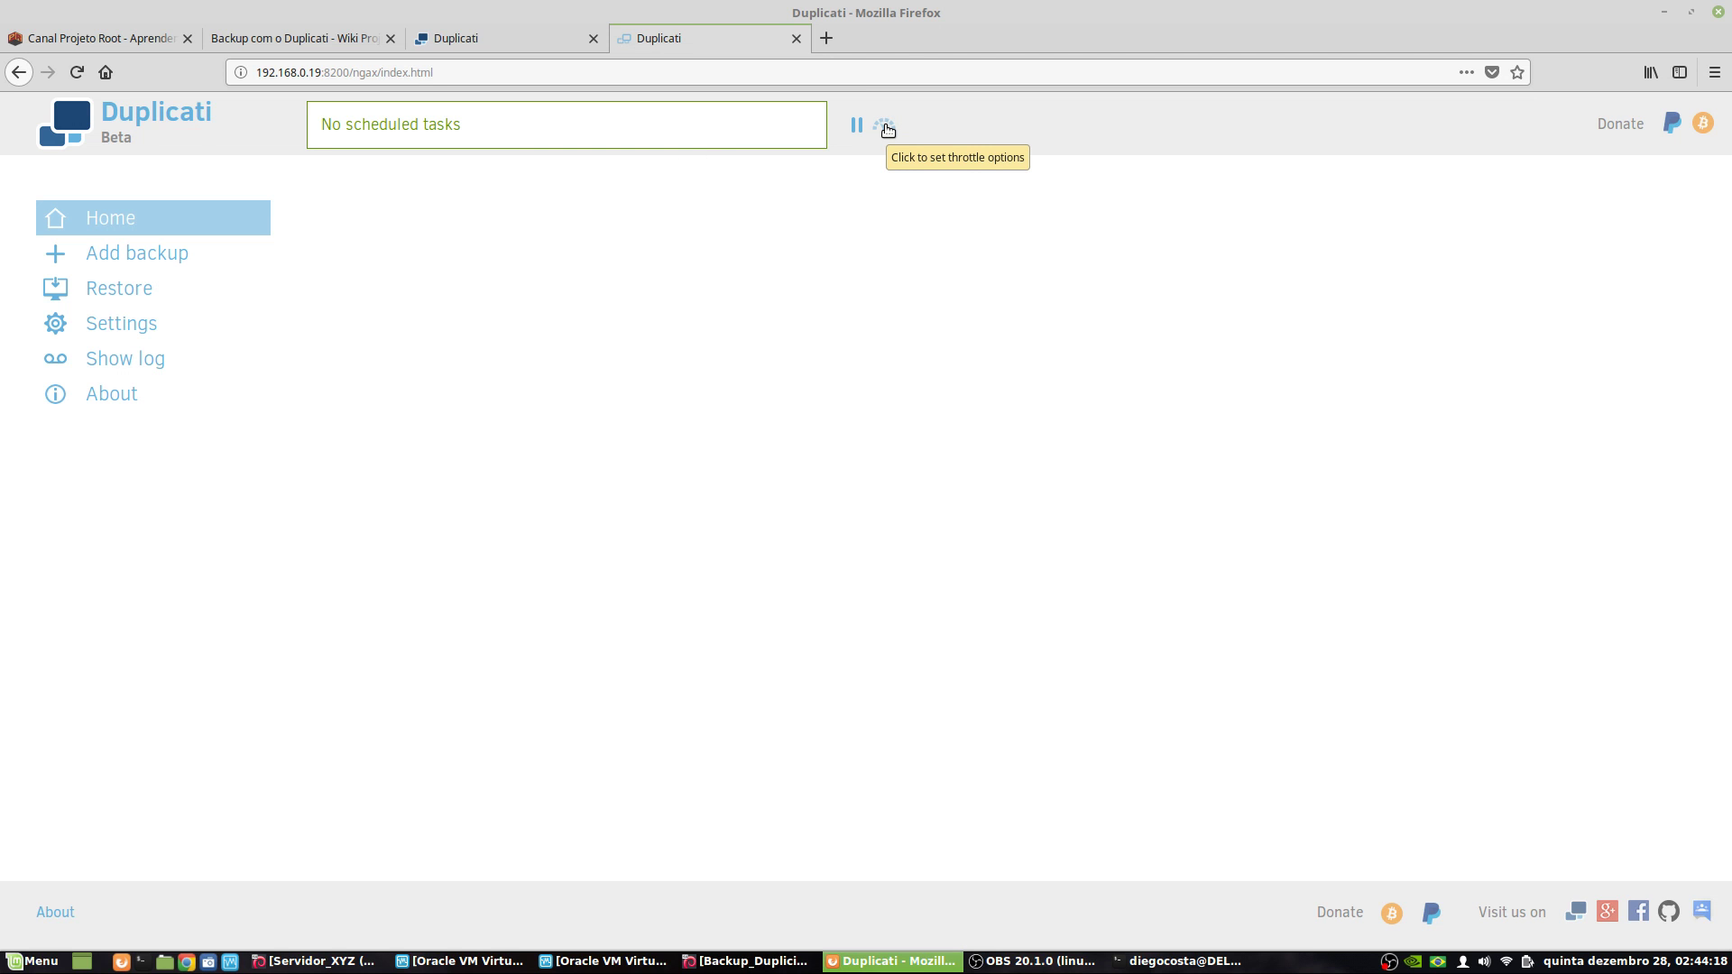
- Dismiss the throttle settings unchanged and close the Duplicati download page tab
left_click(884, 125)
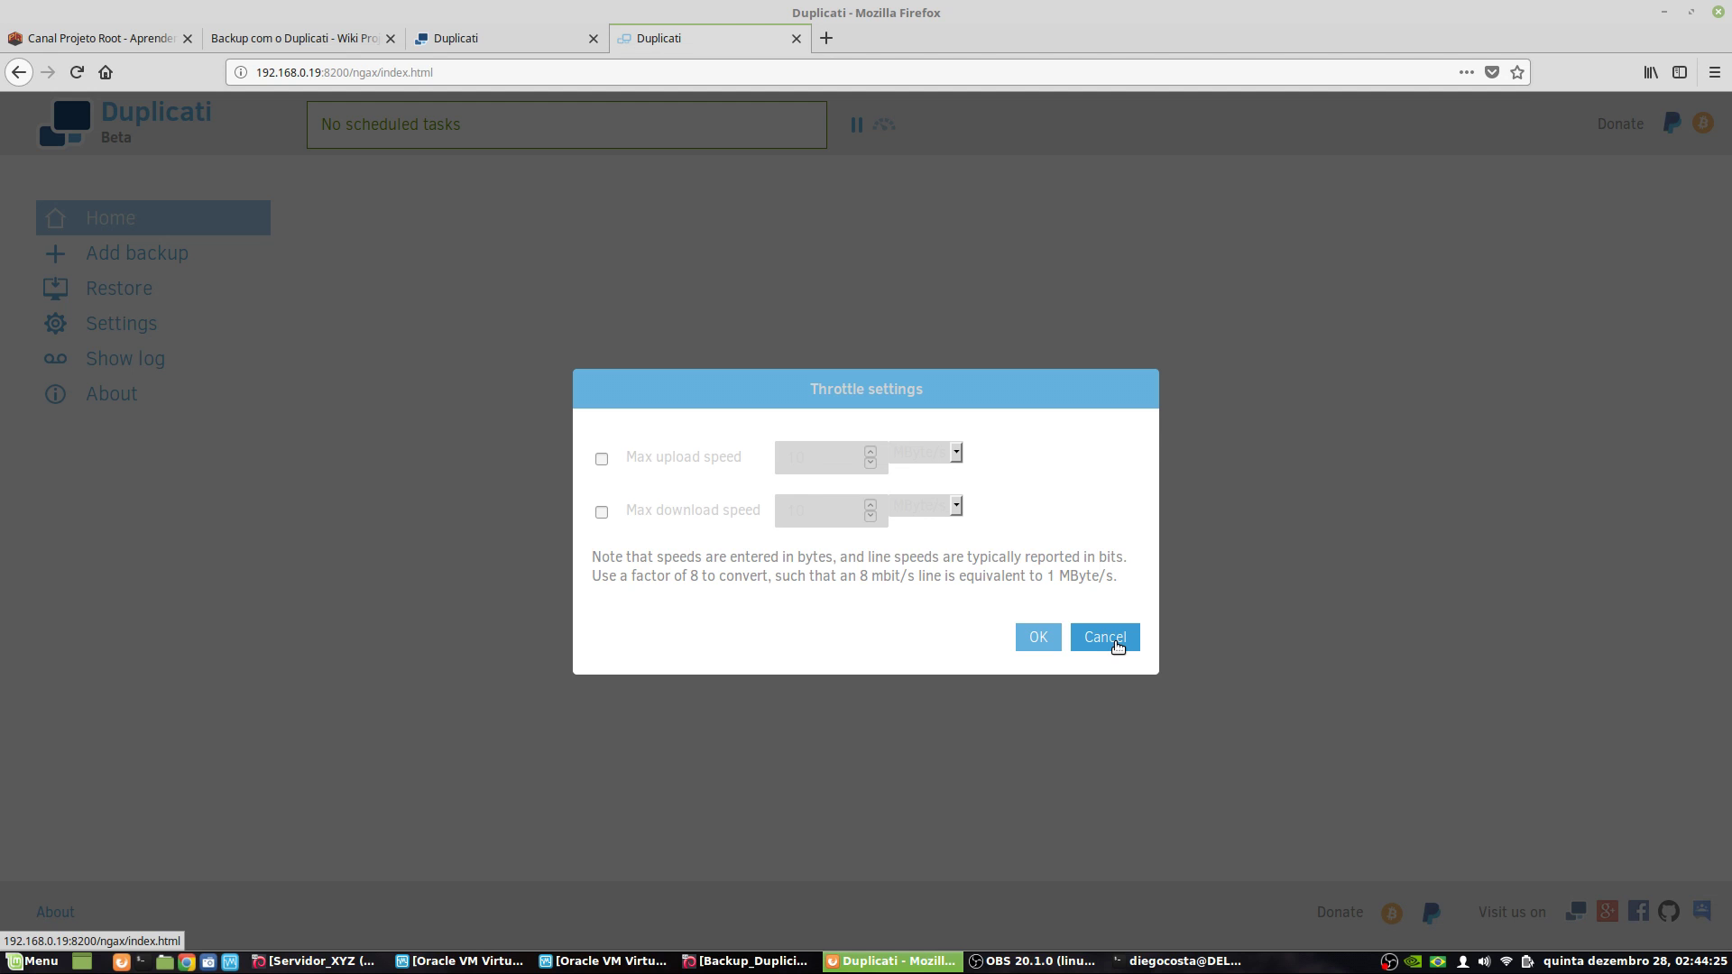
left_click(1110, 641)
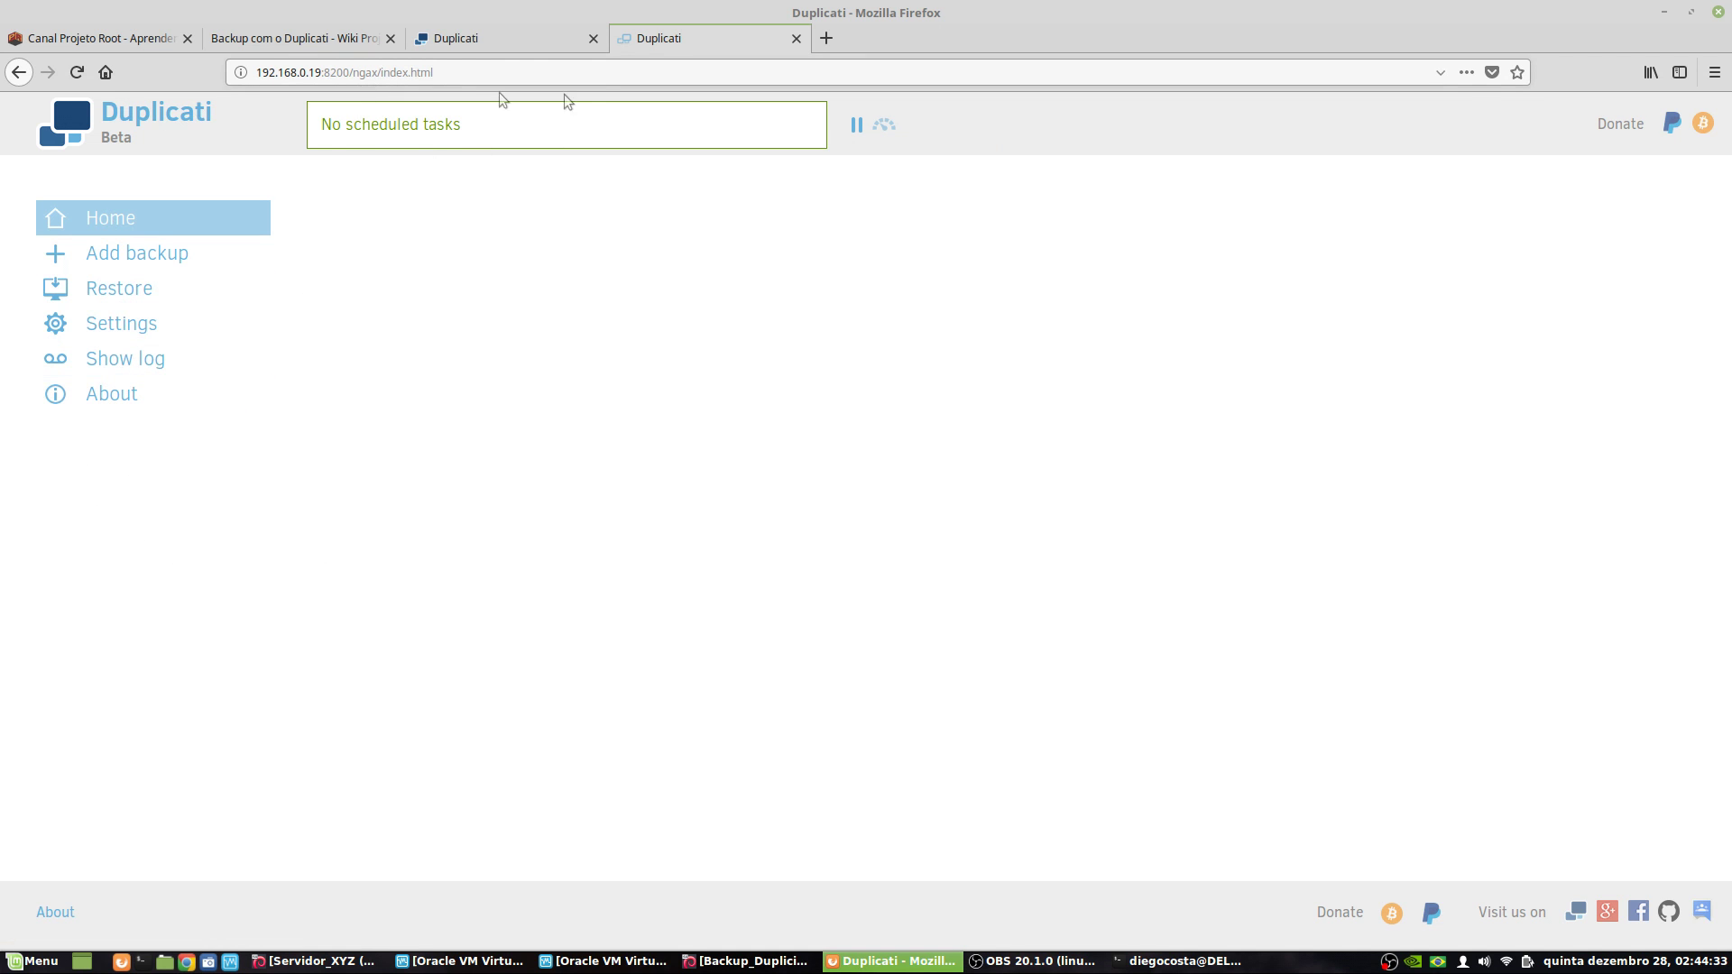
left_click(301, 38)
scroll(550, 411, "down", 10)
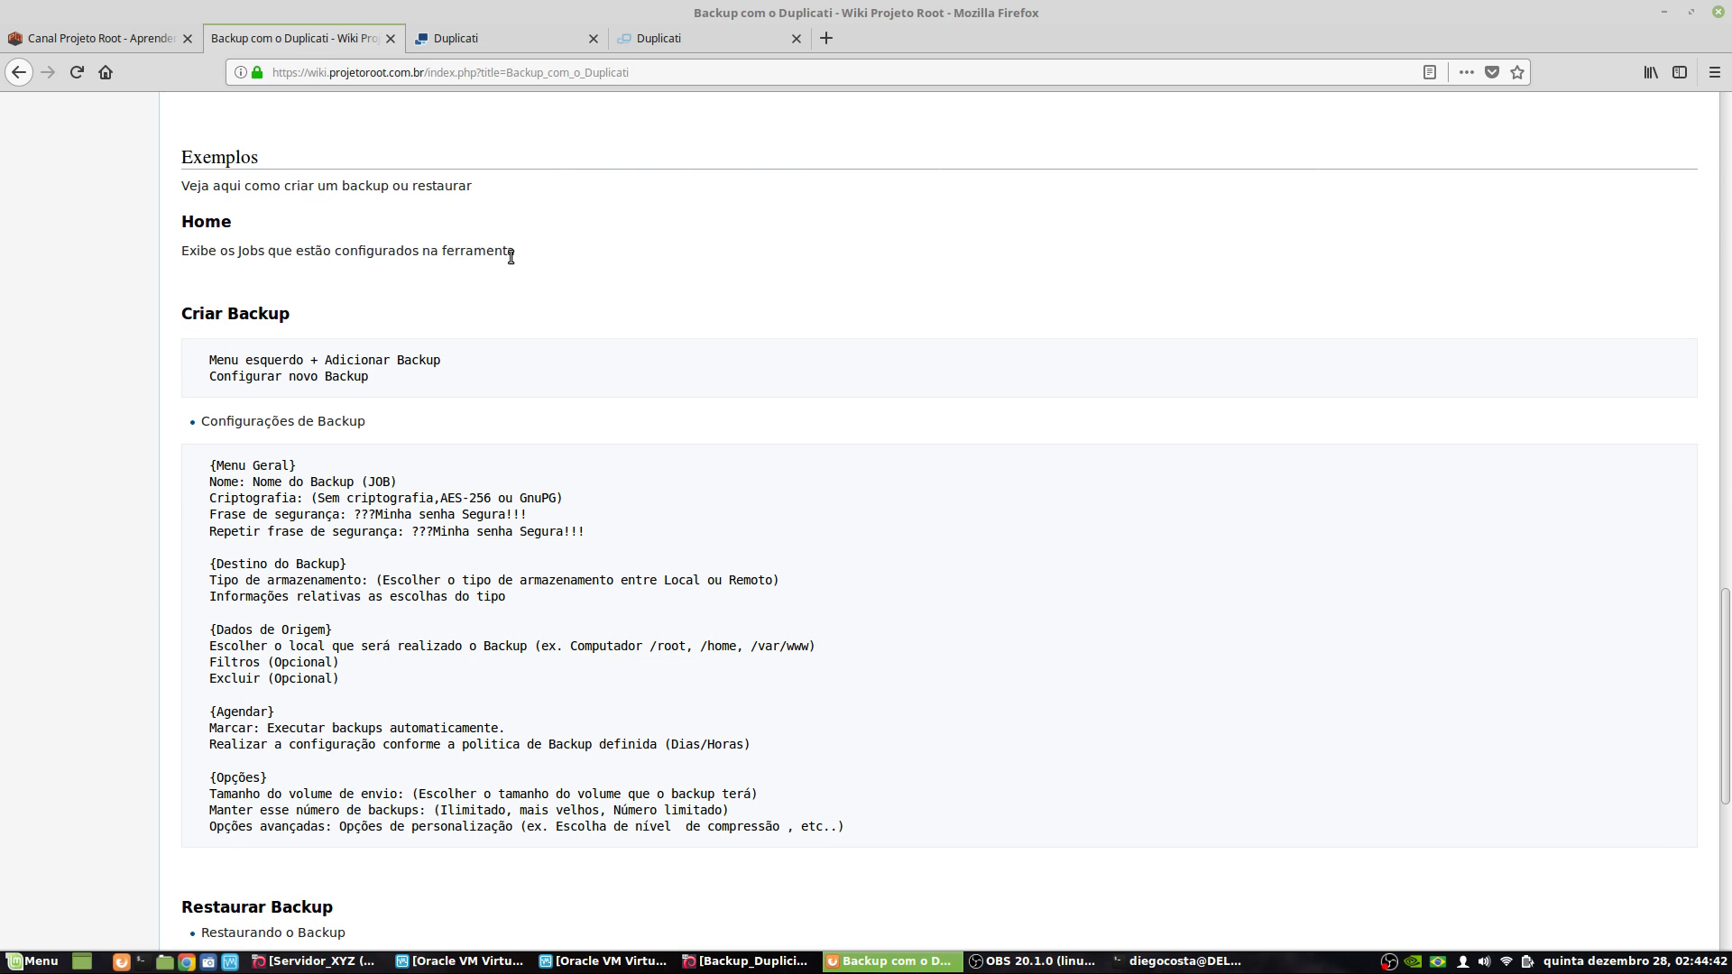
left_click(669, 41)
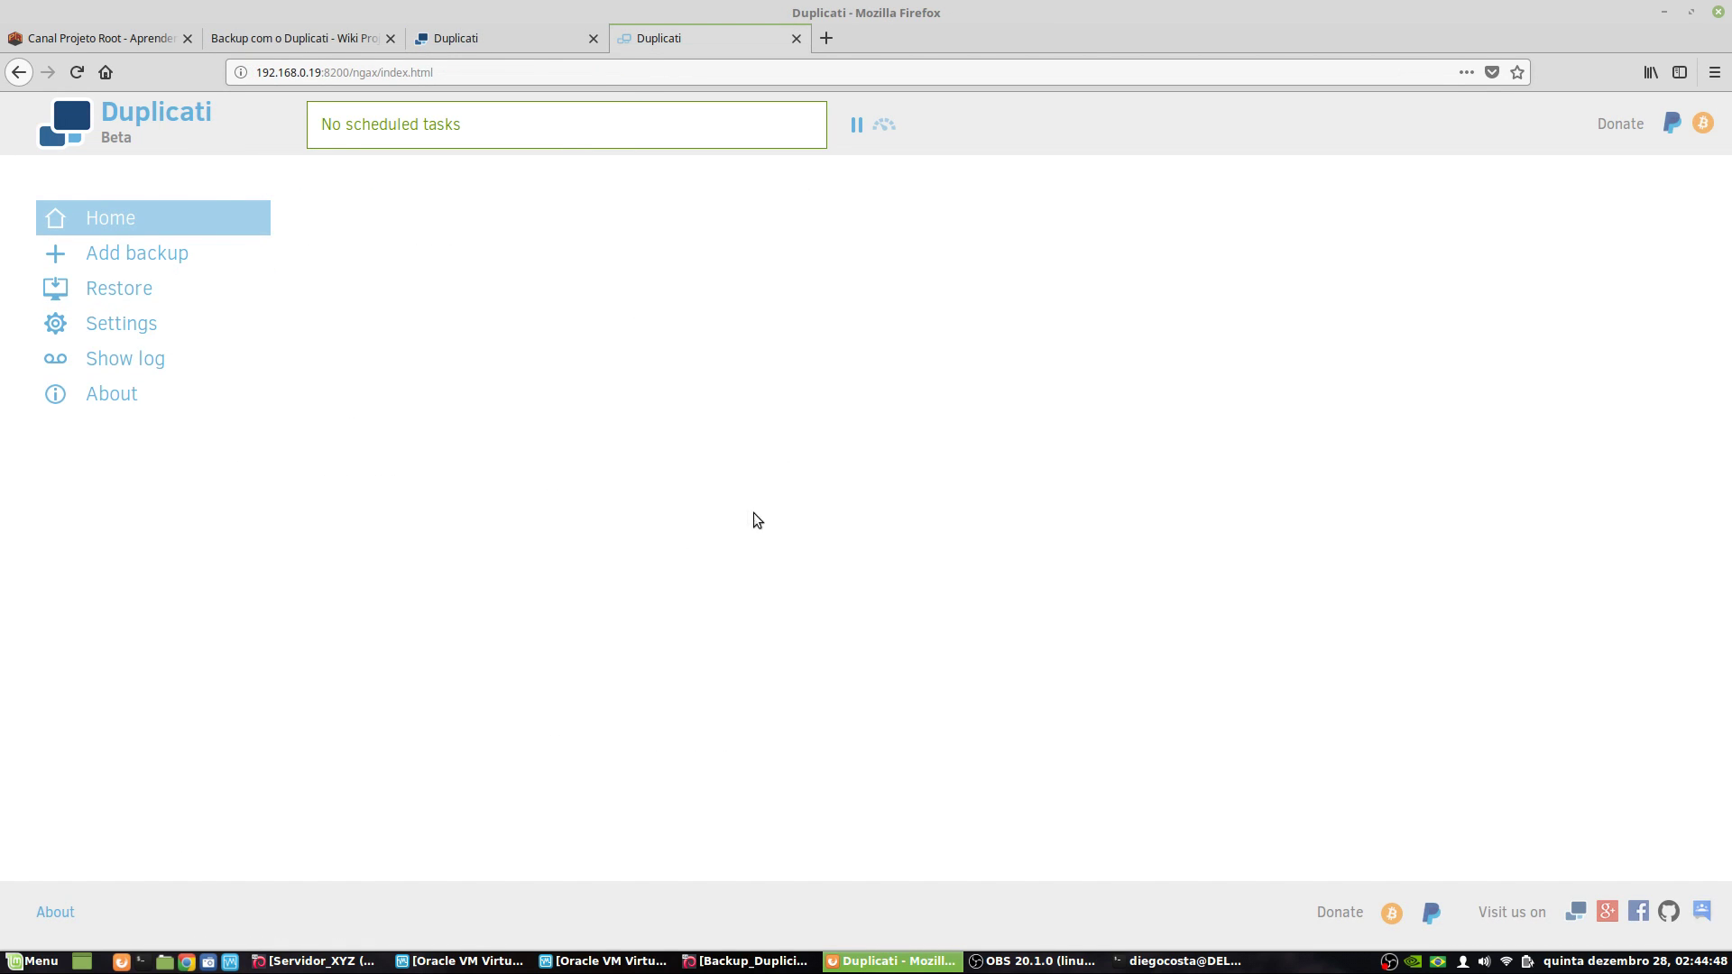
left_click(495, 35)
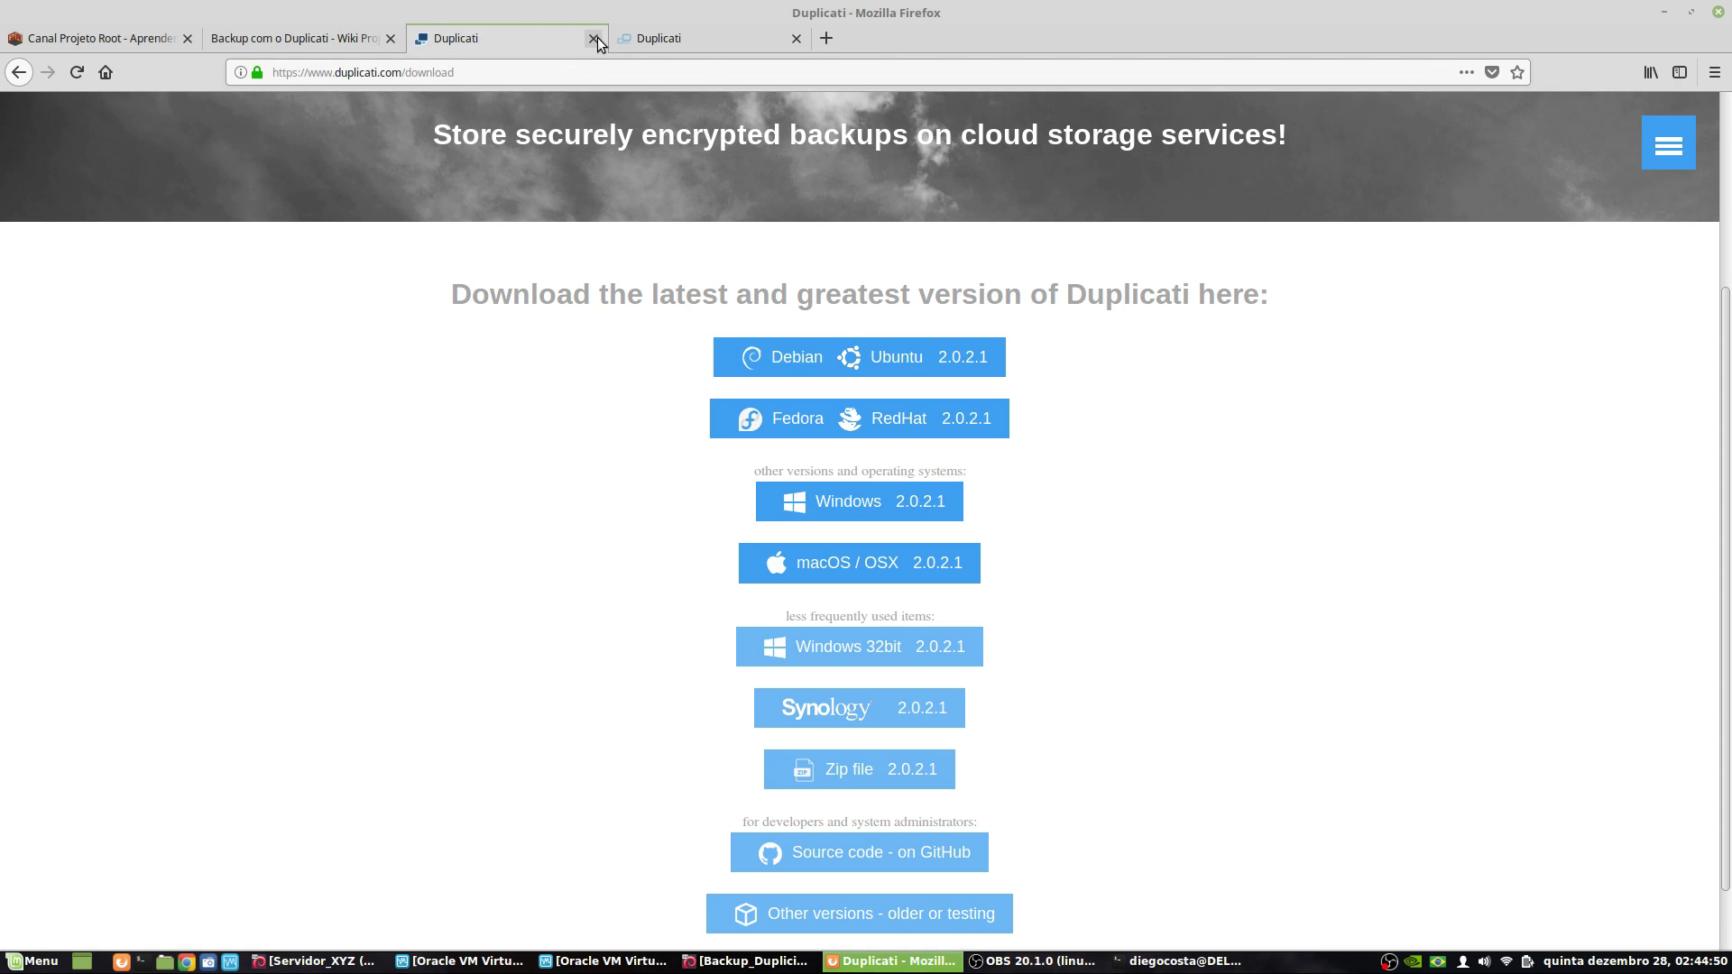
left_click(594, 38)
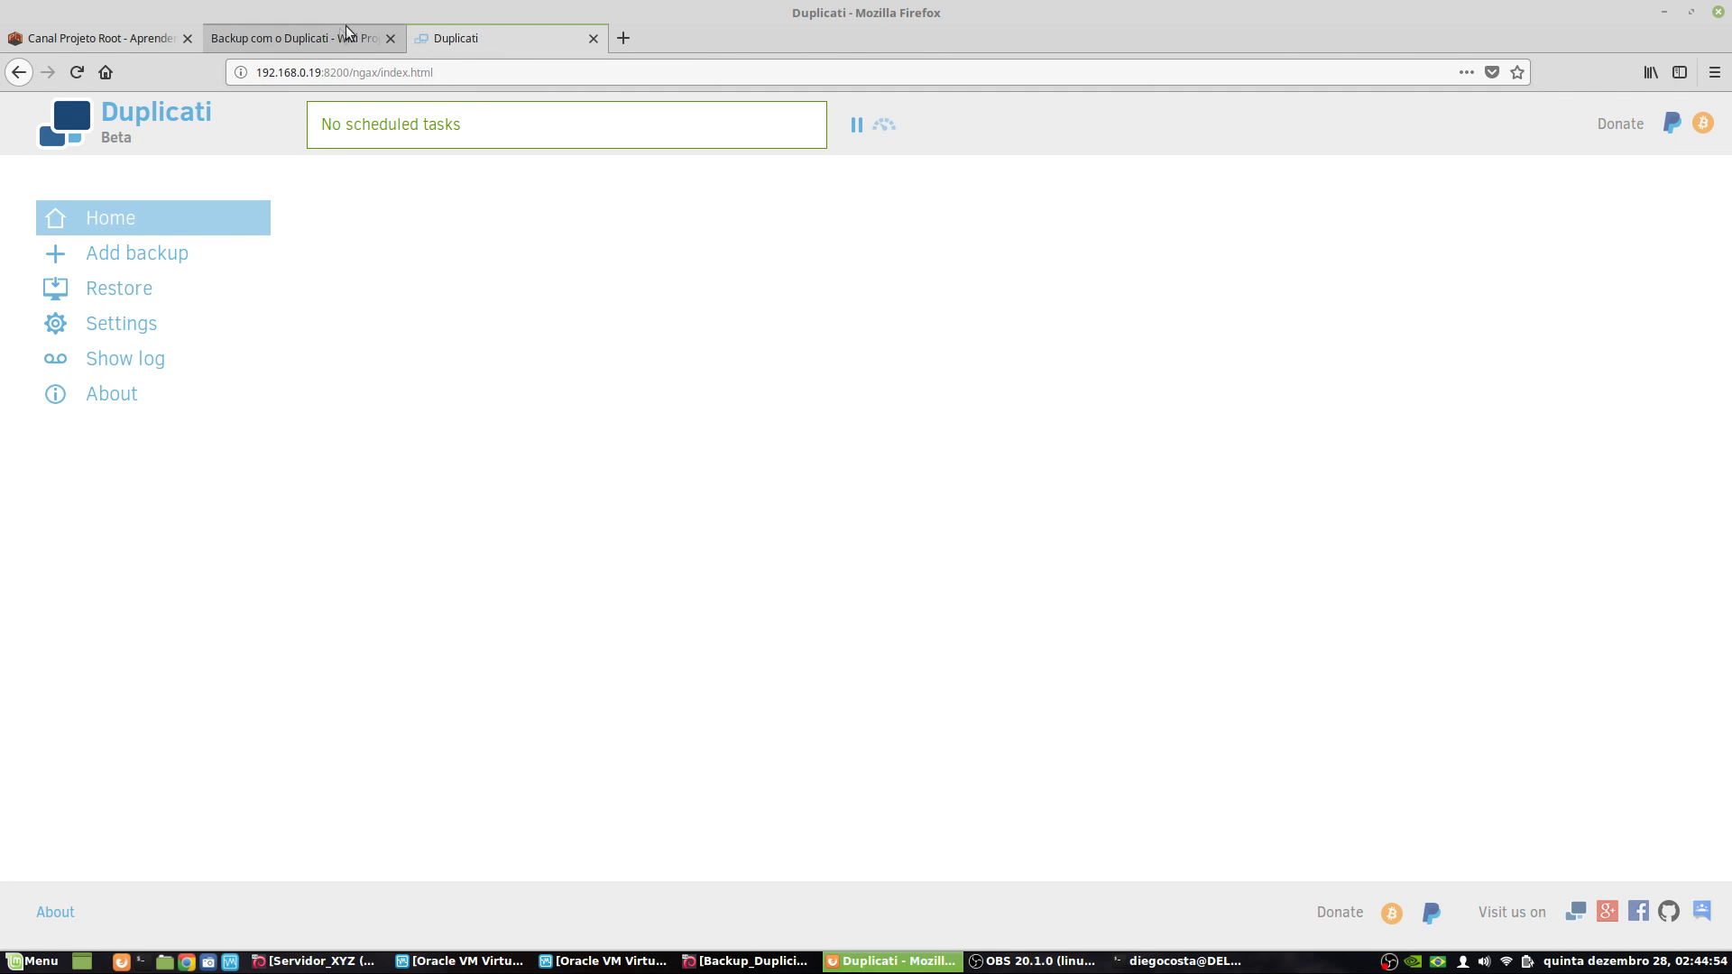
- Read the wiki's Configurar novo Backup settings notes, then return to the Duplicati Home page
left_click(298, 38)
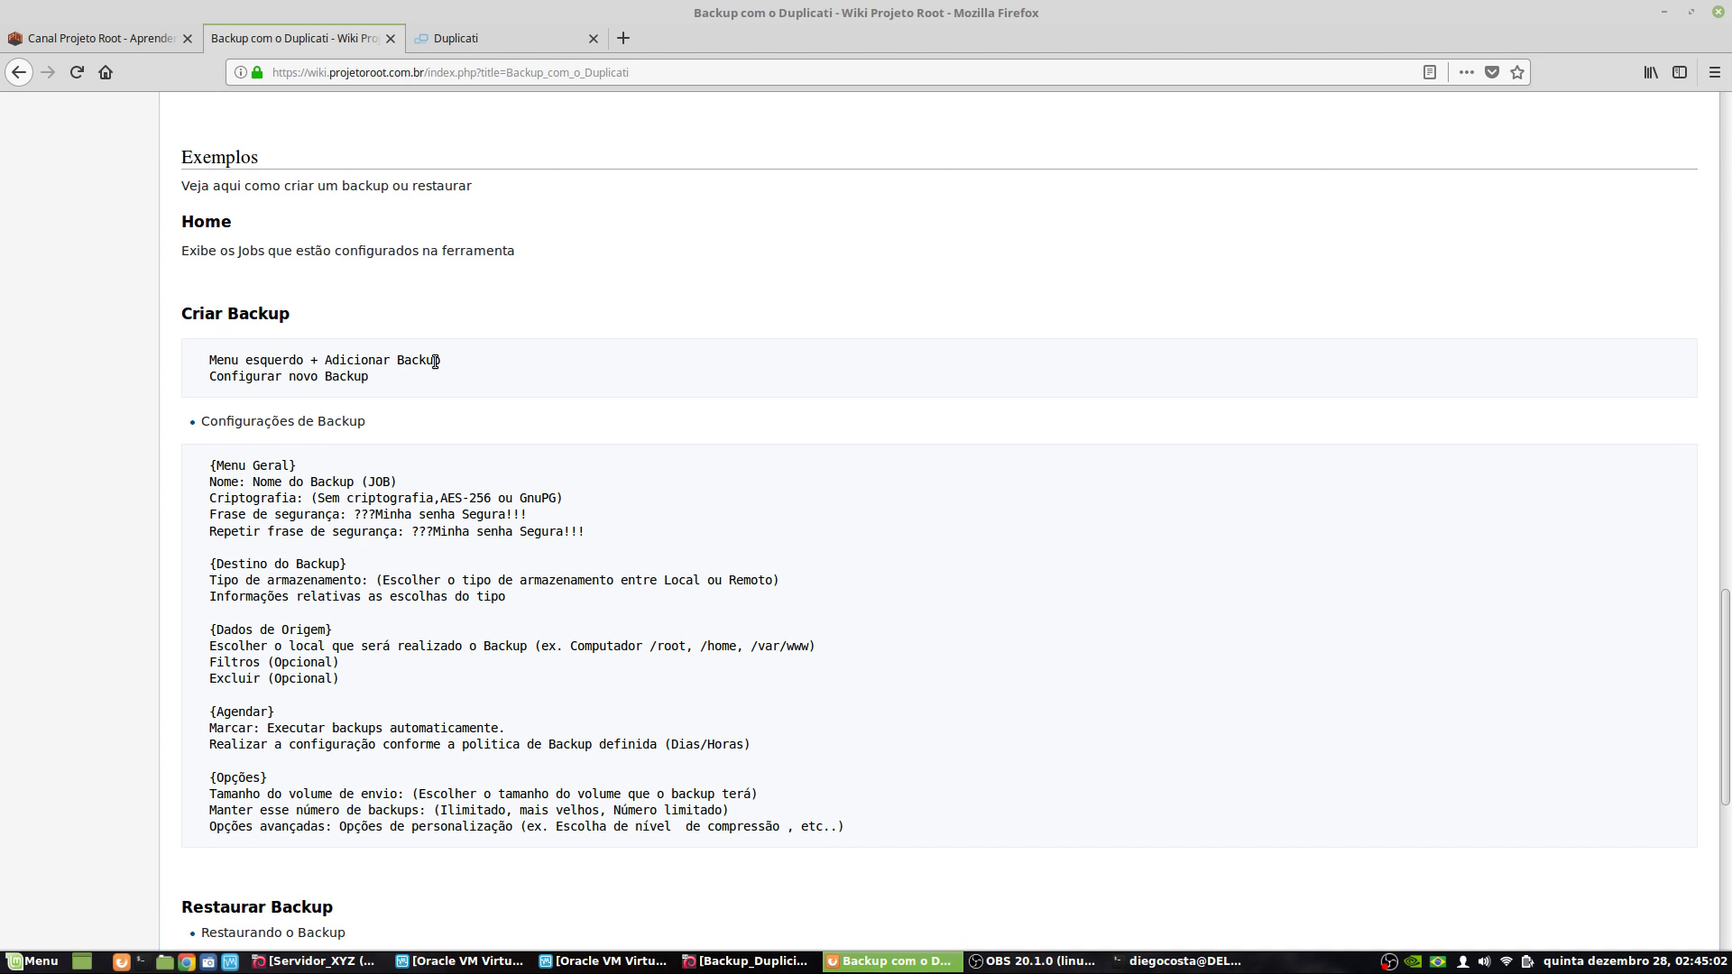
left_click_drag(231, 377, 381, 390)
left_click(401, 390)
left_click_drag(237, 466, 909, 829)
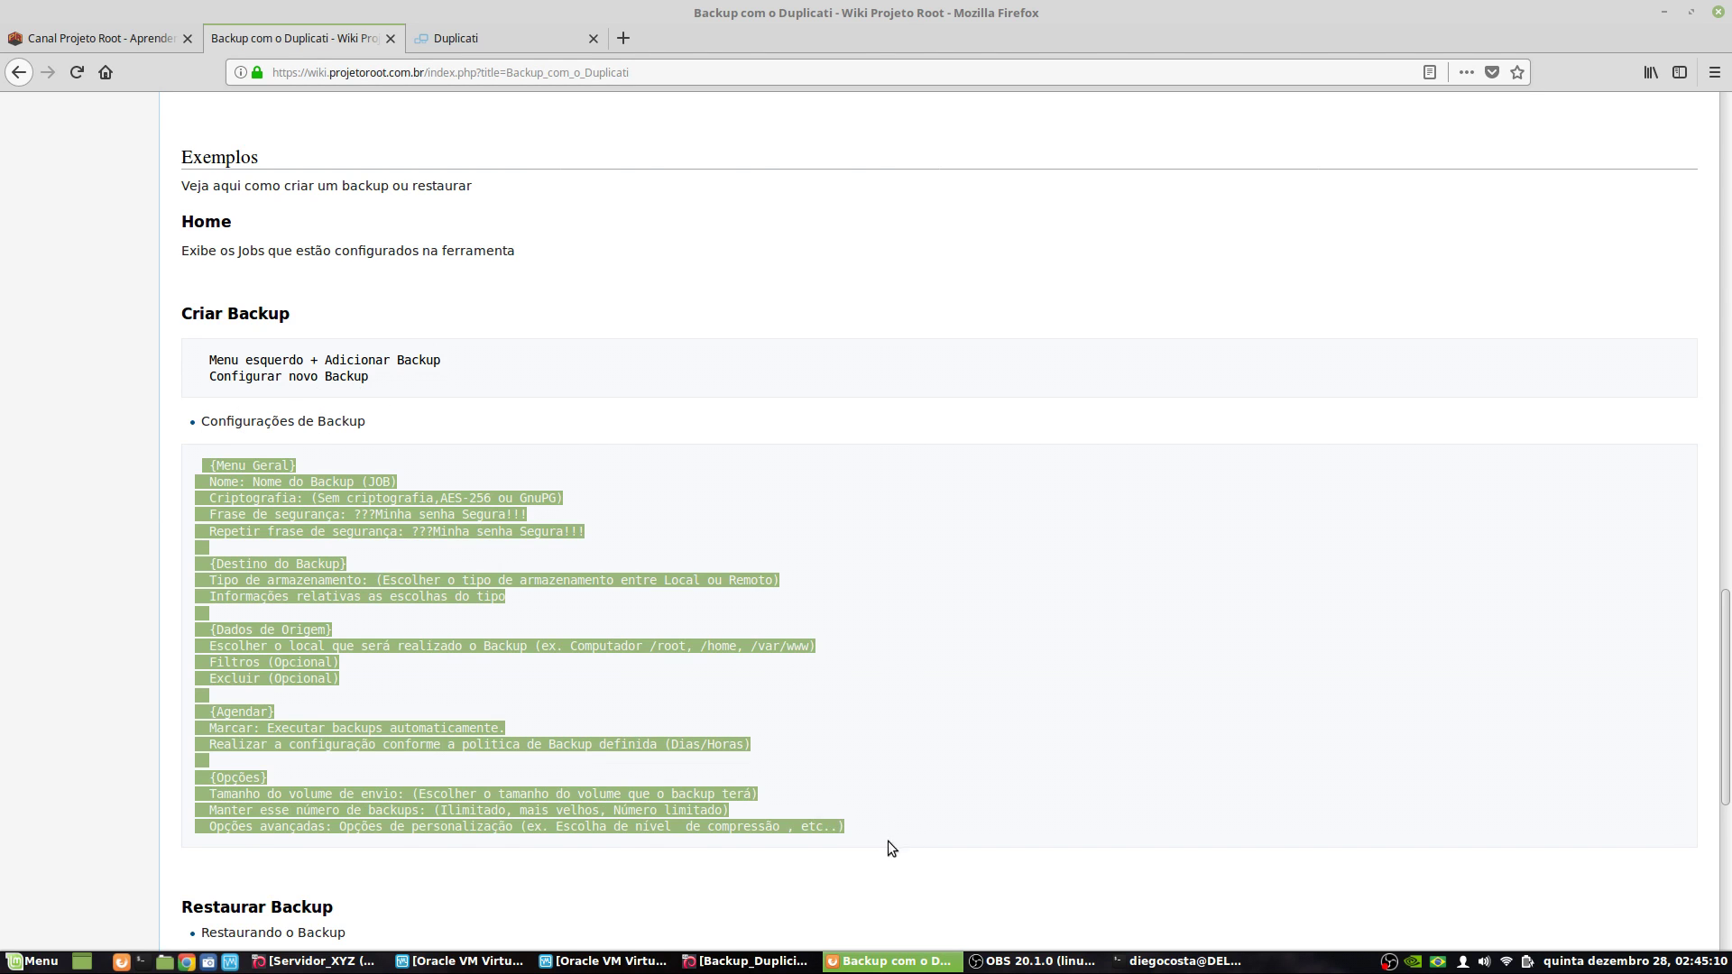
left_click(516, 36)
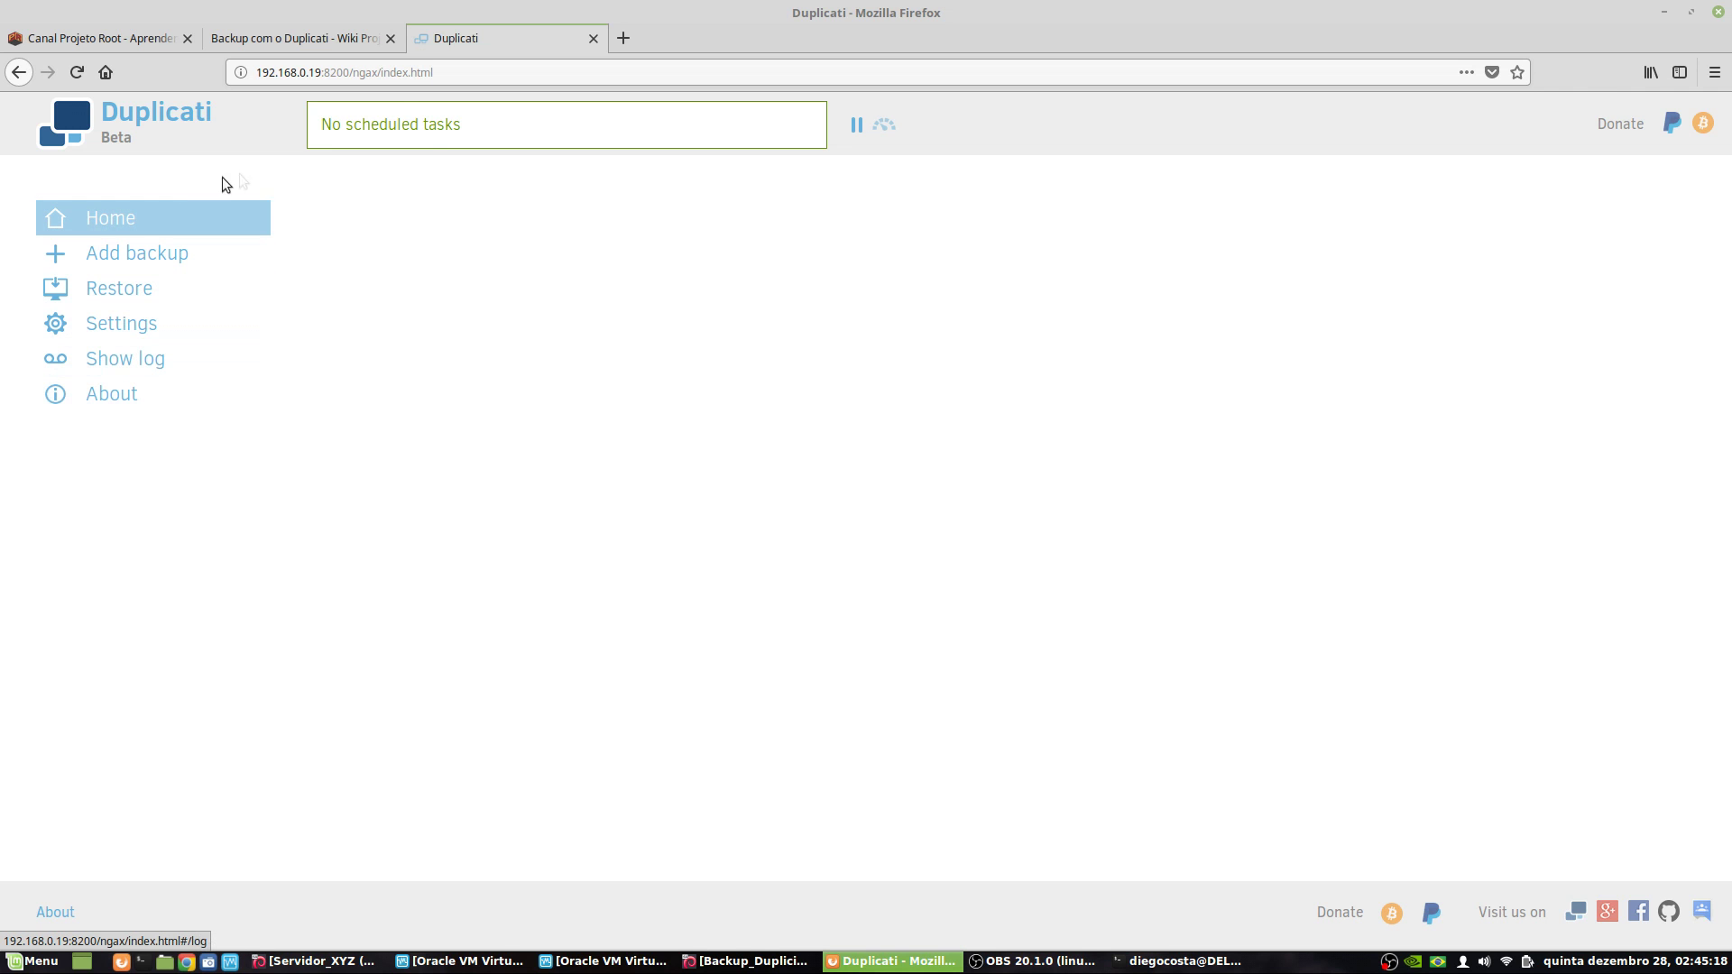
left_click(267, 43)
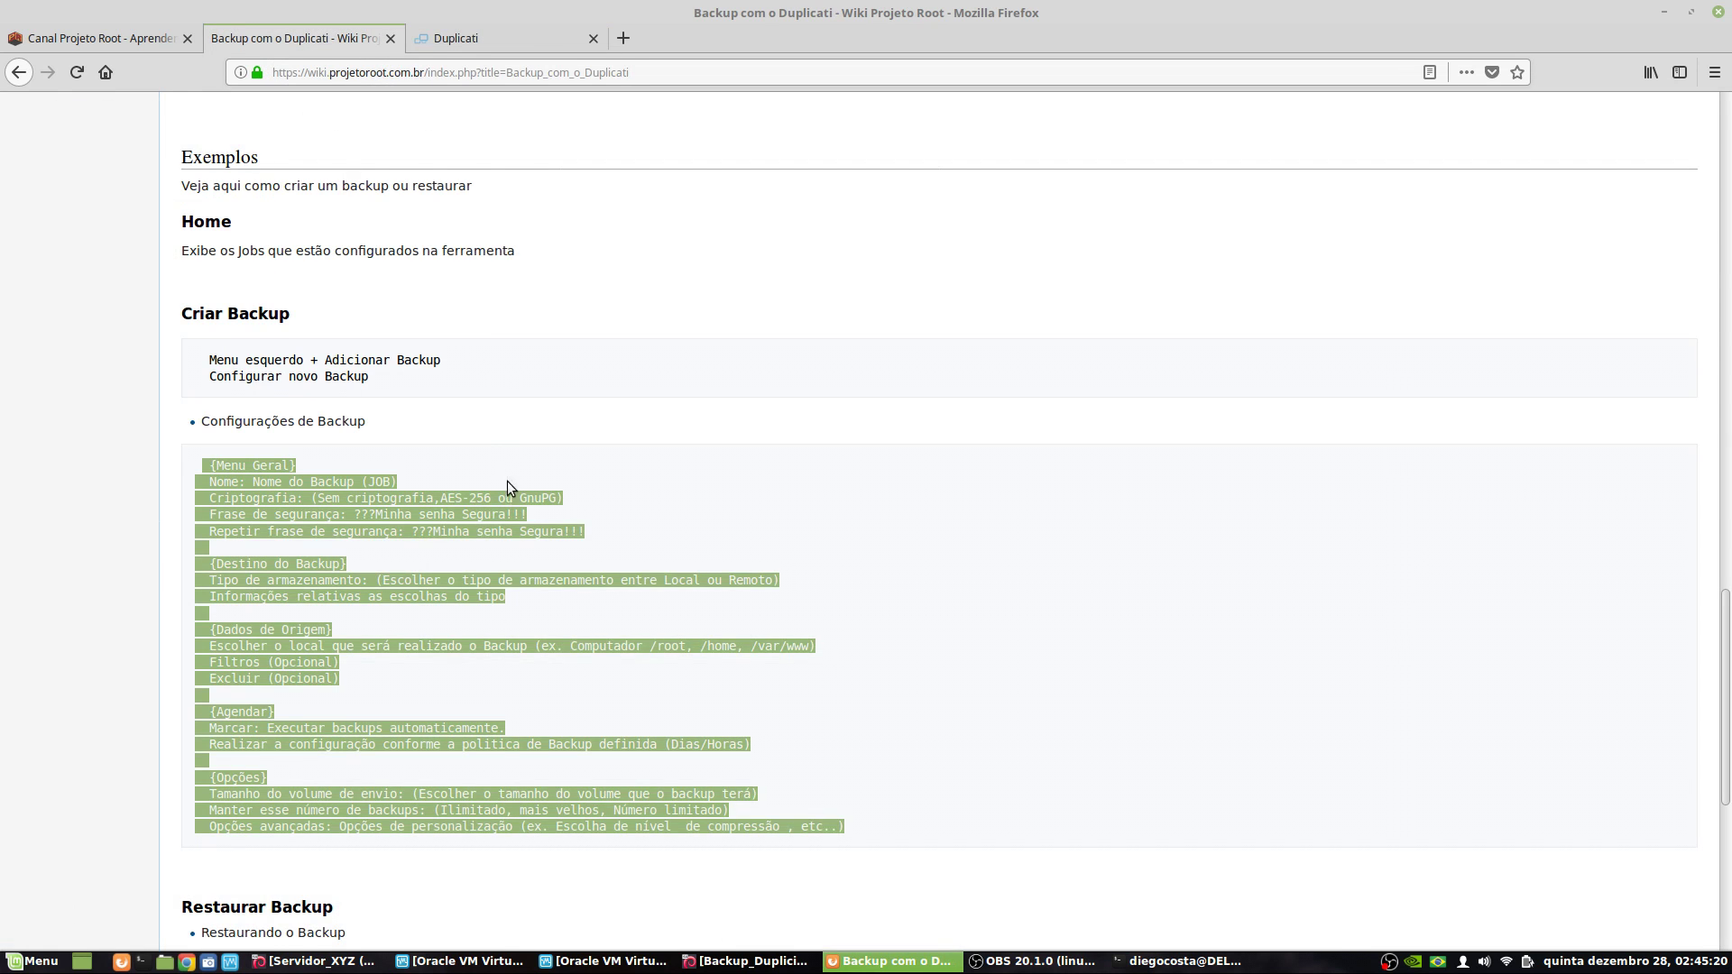
scroll(506, 491, "down", 6)
scroll(309, 307, "down", 5)
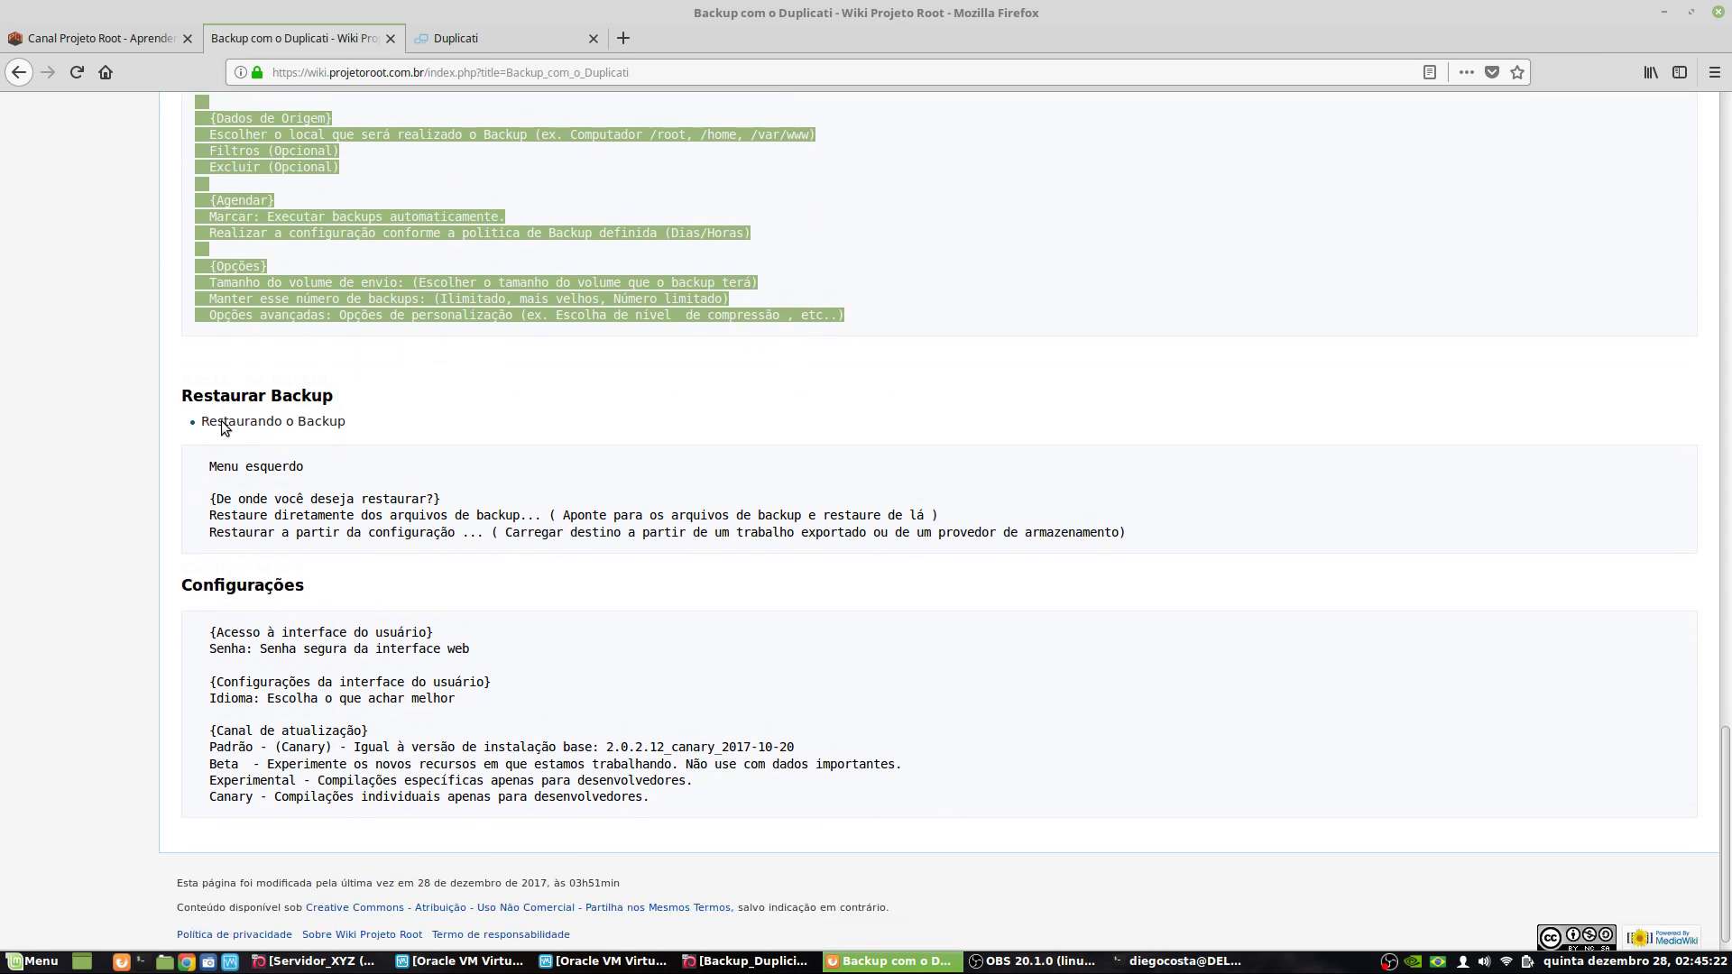
left_click(473, 43)
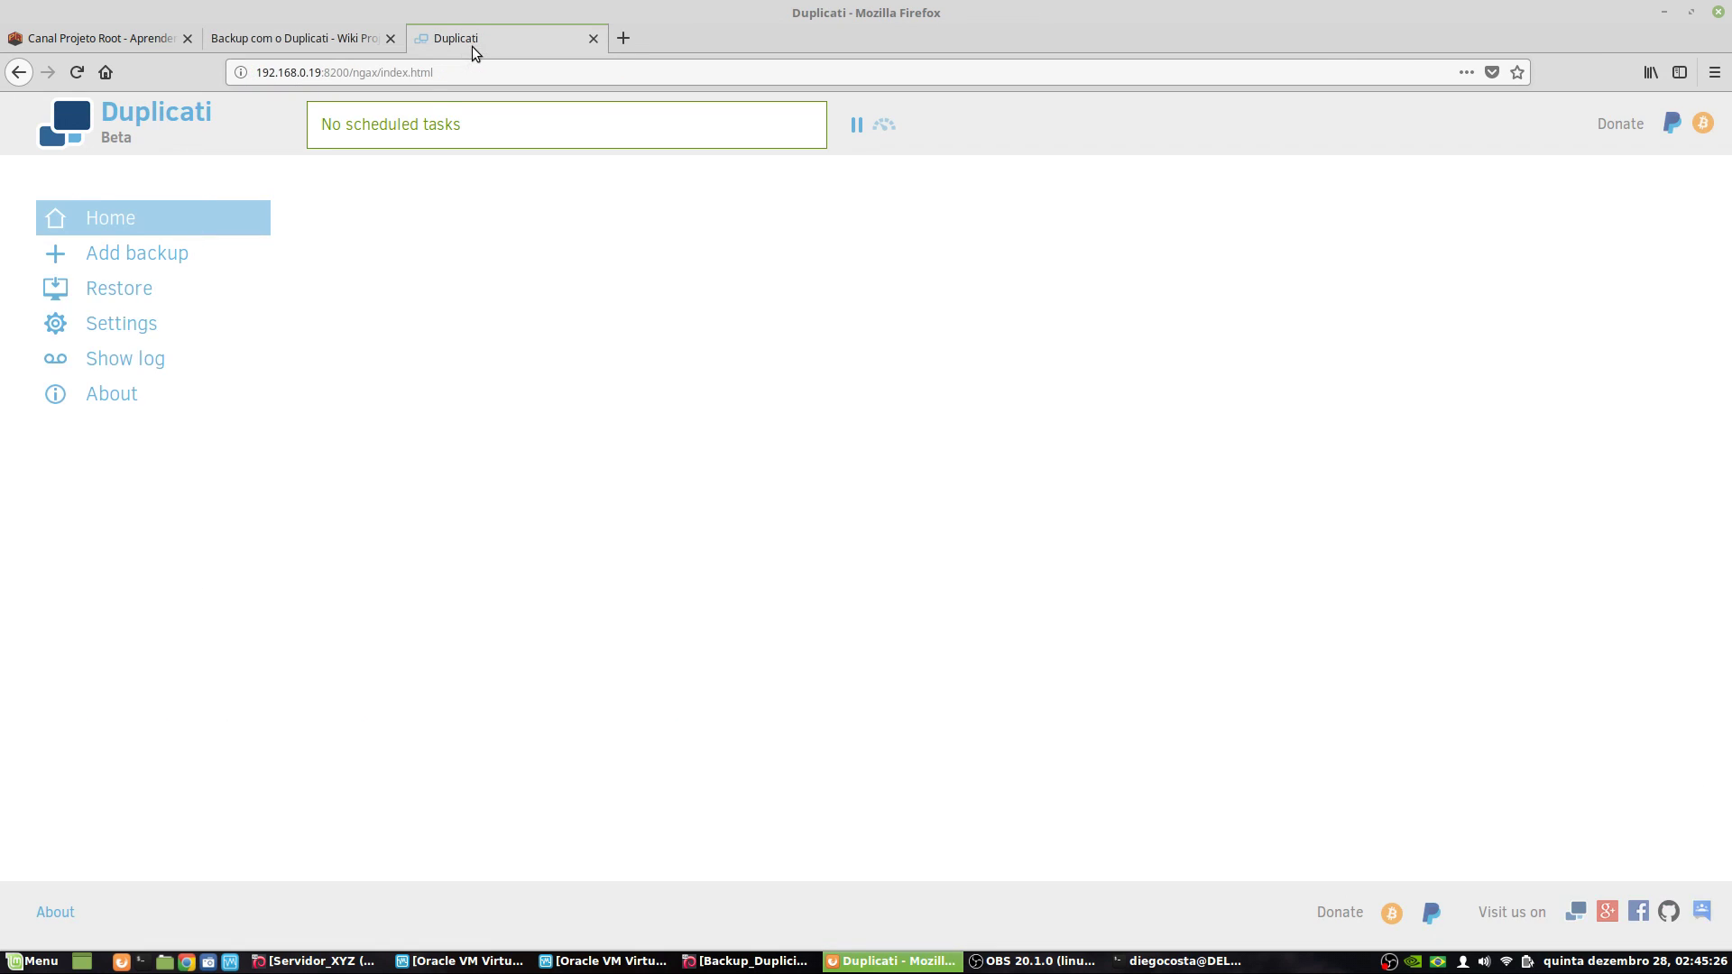
- Enable password protection for the Duplicati web interface and enter a password
left_click(145, 330)
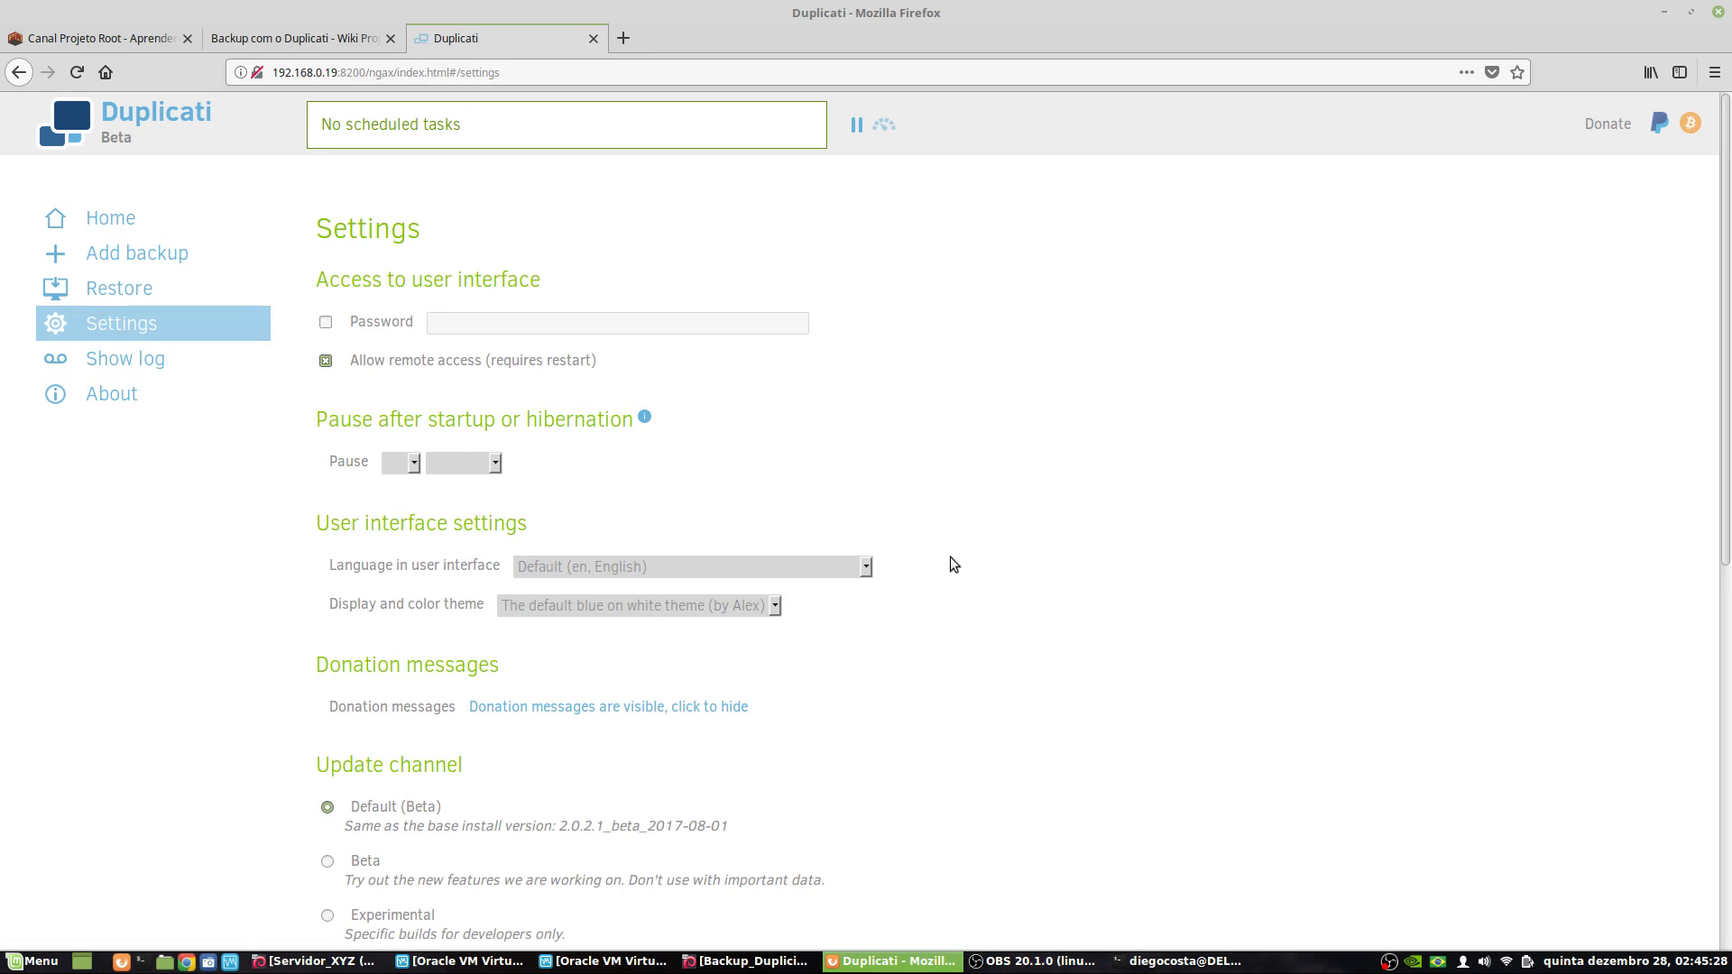
left_click(326, 325)
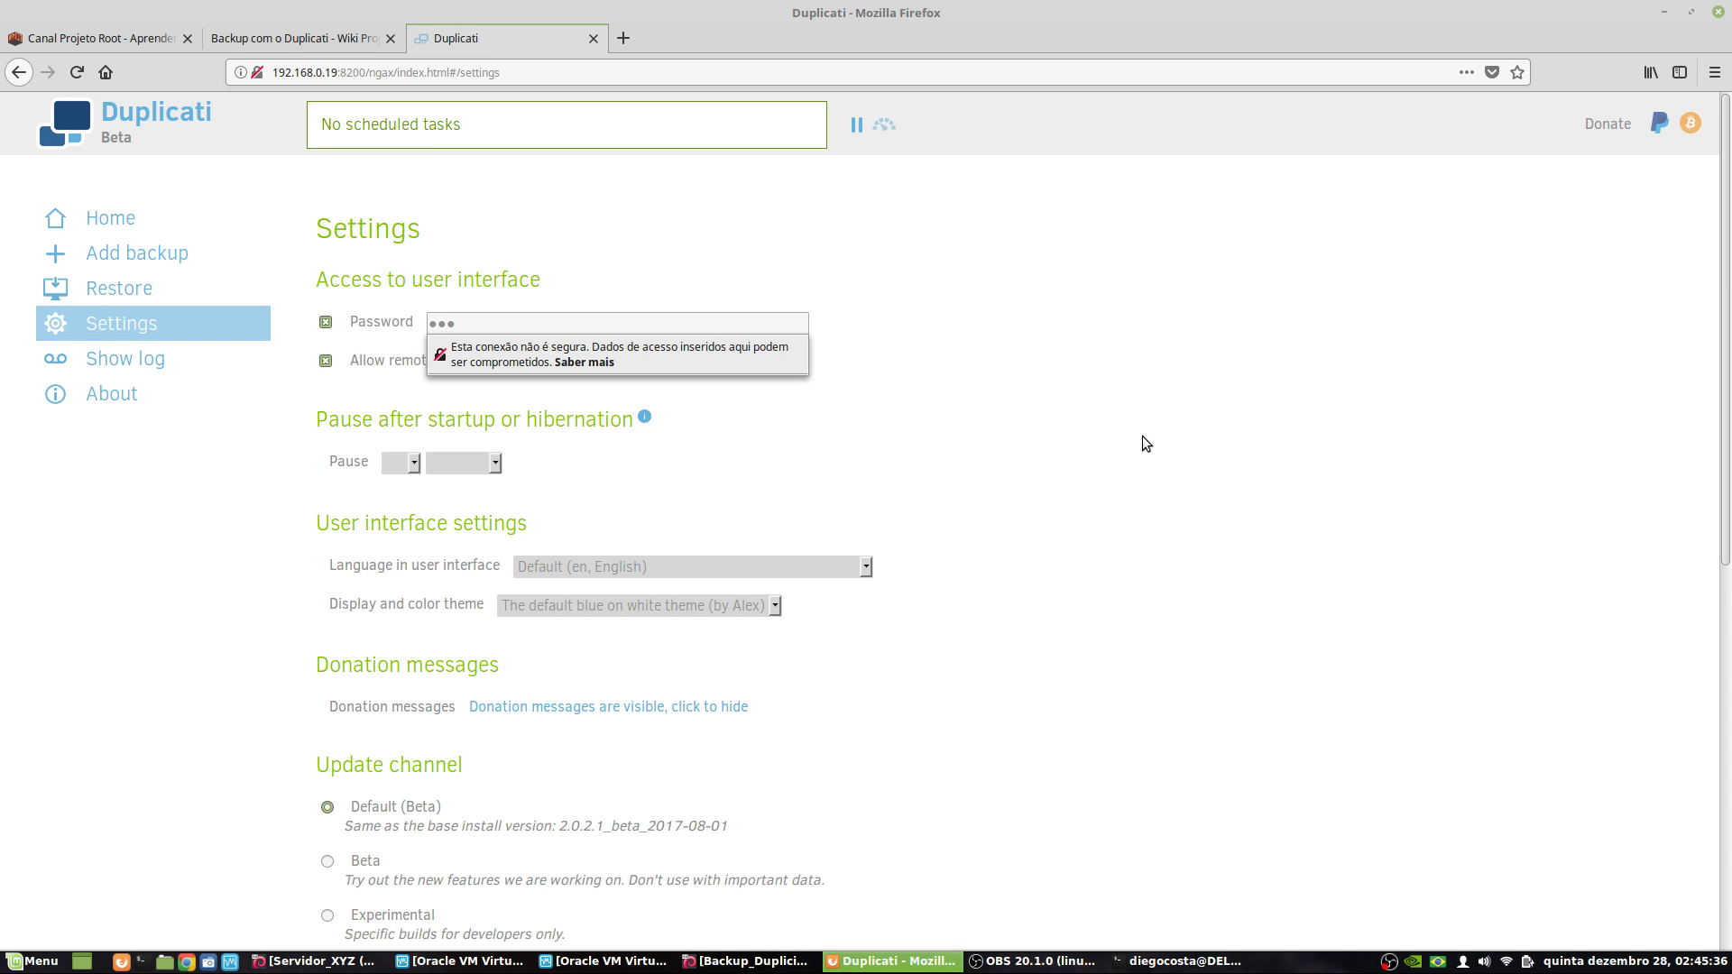
key("BackSpace")
type("1")
- Leave the interface language and theme unchanged and save the settings with OK
scroll(962, 382, "down", 3)
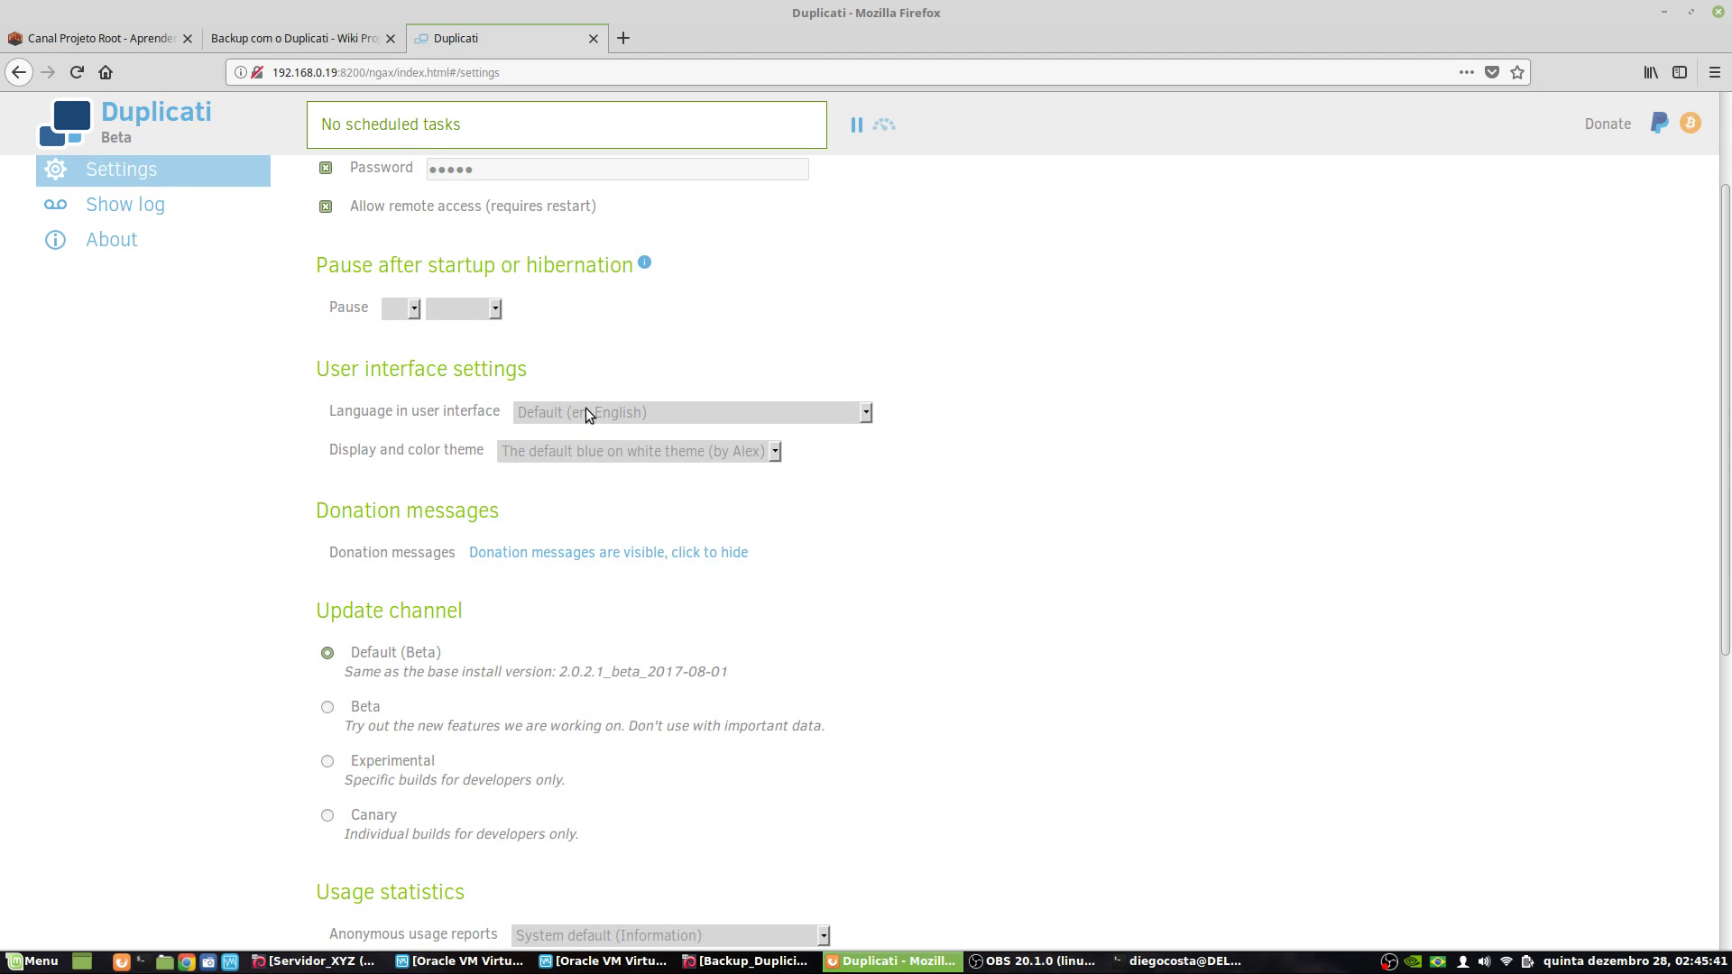
left_click(620, 412)
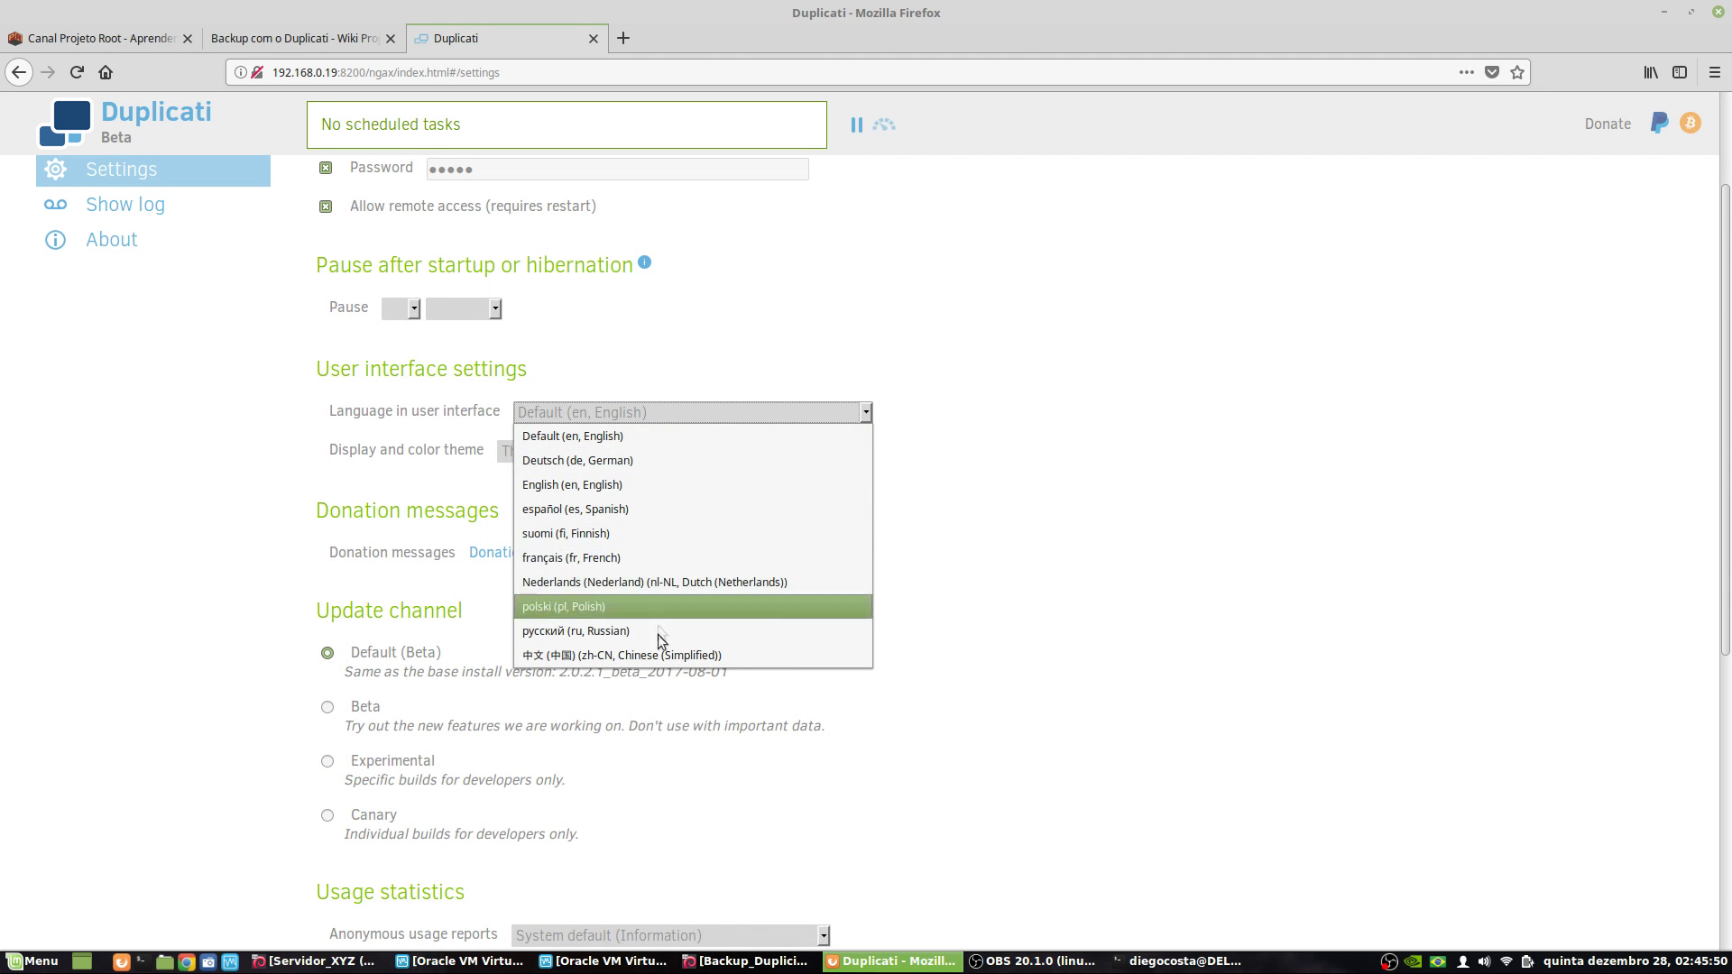
left_click(1152, 452)
left_click(699, 452)
left_click(699, 452)
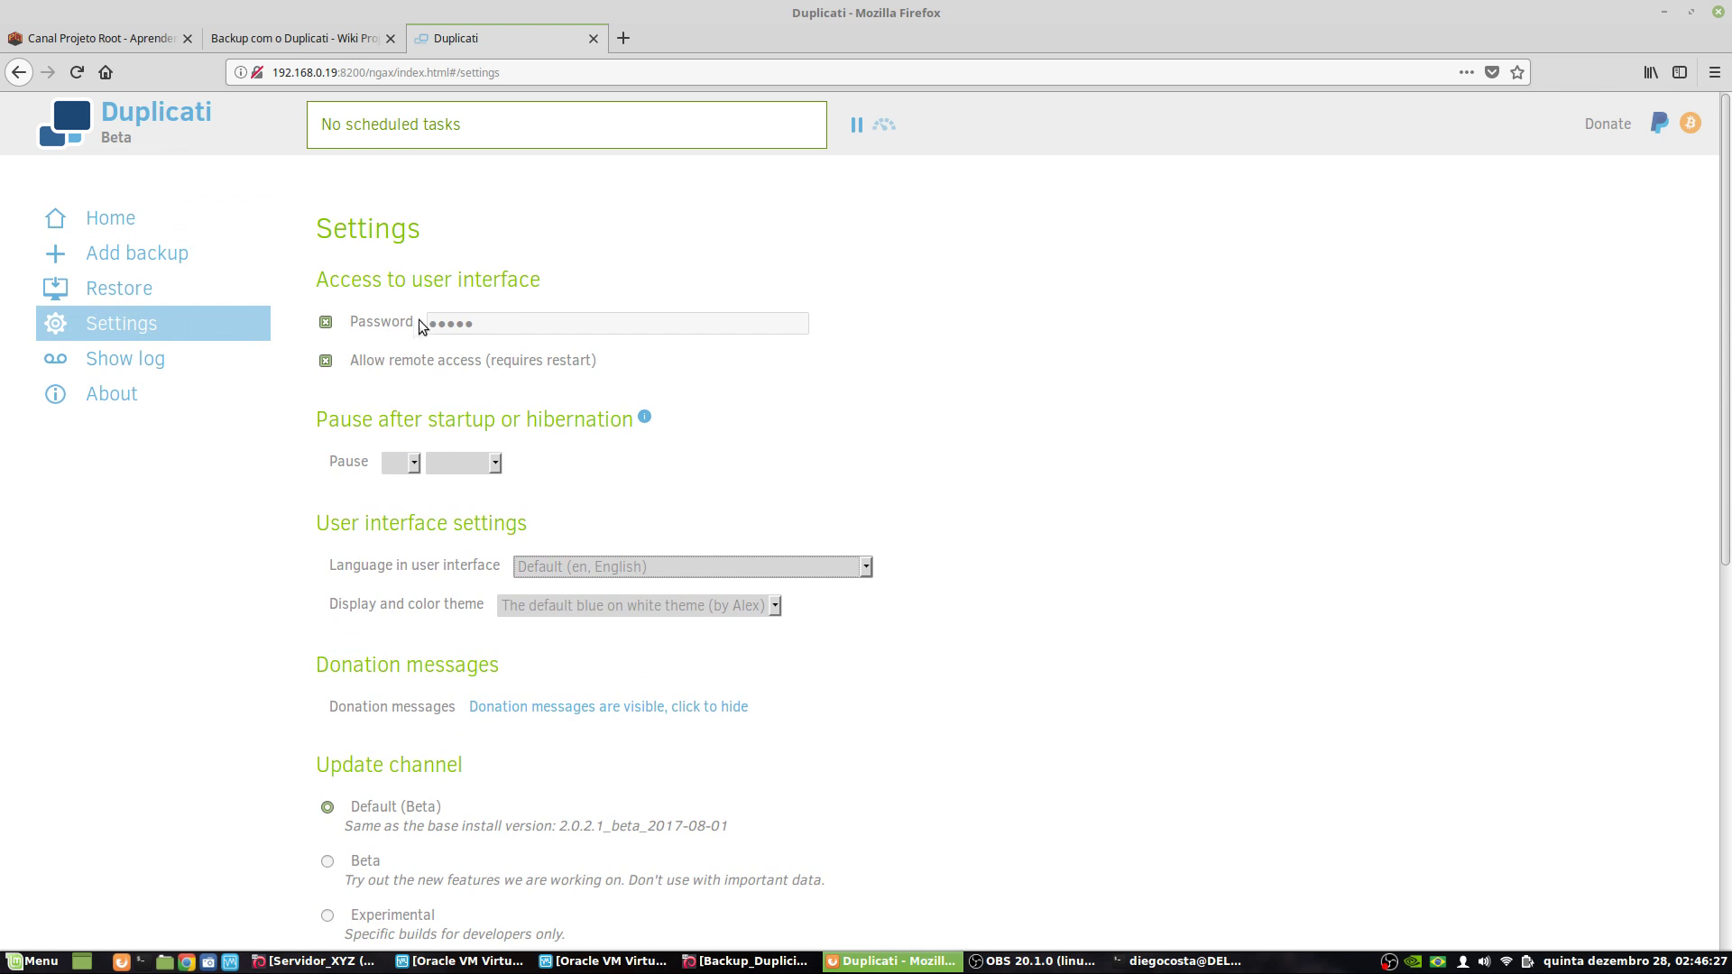
scroll(513, 808, "down", 7)
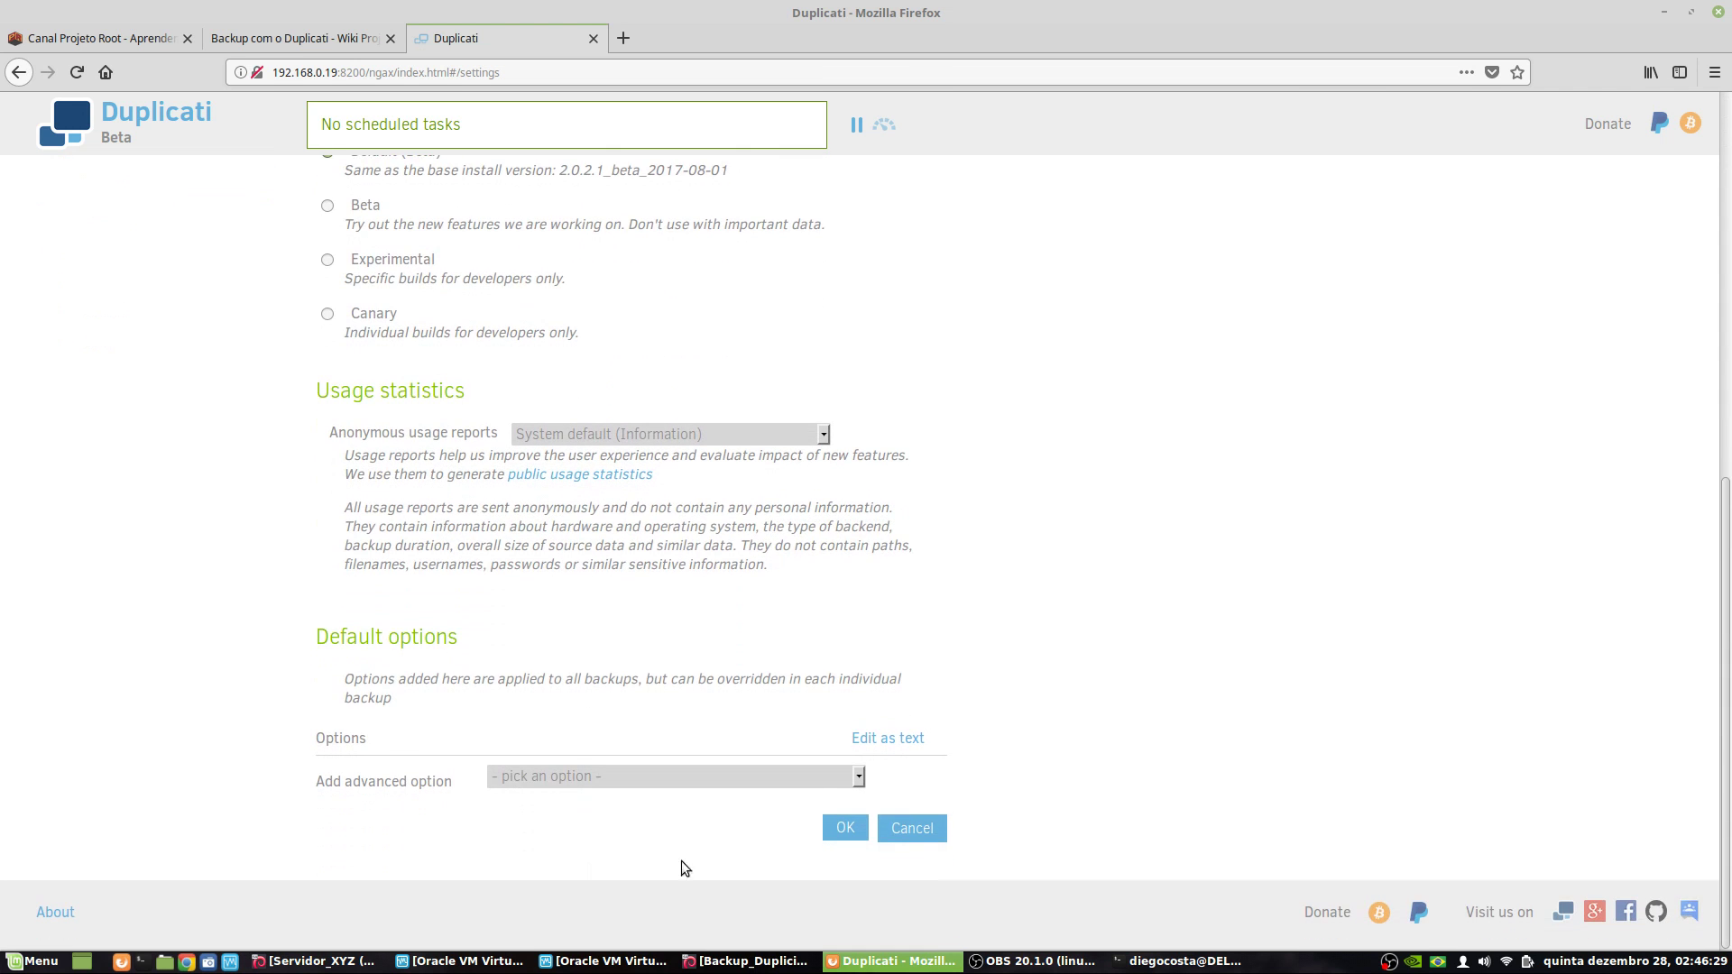
left_click(853, 830)
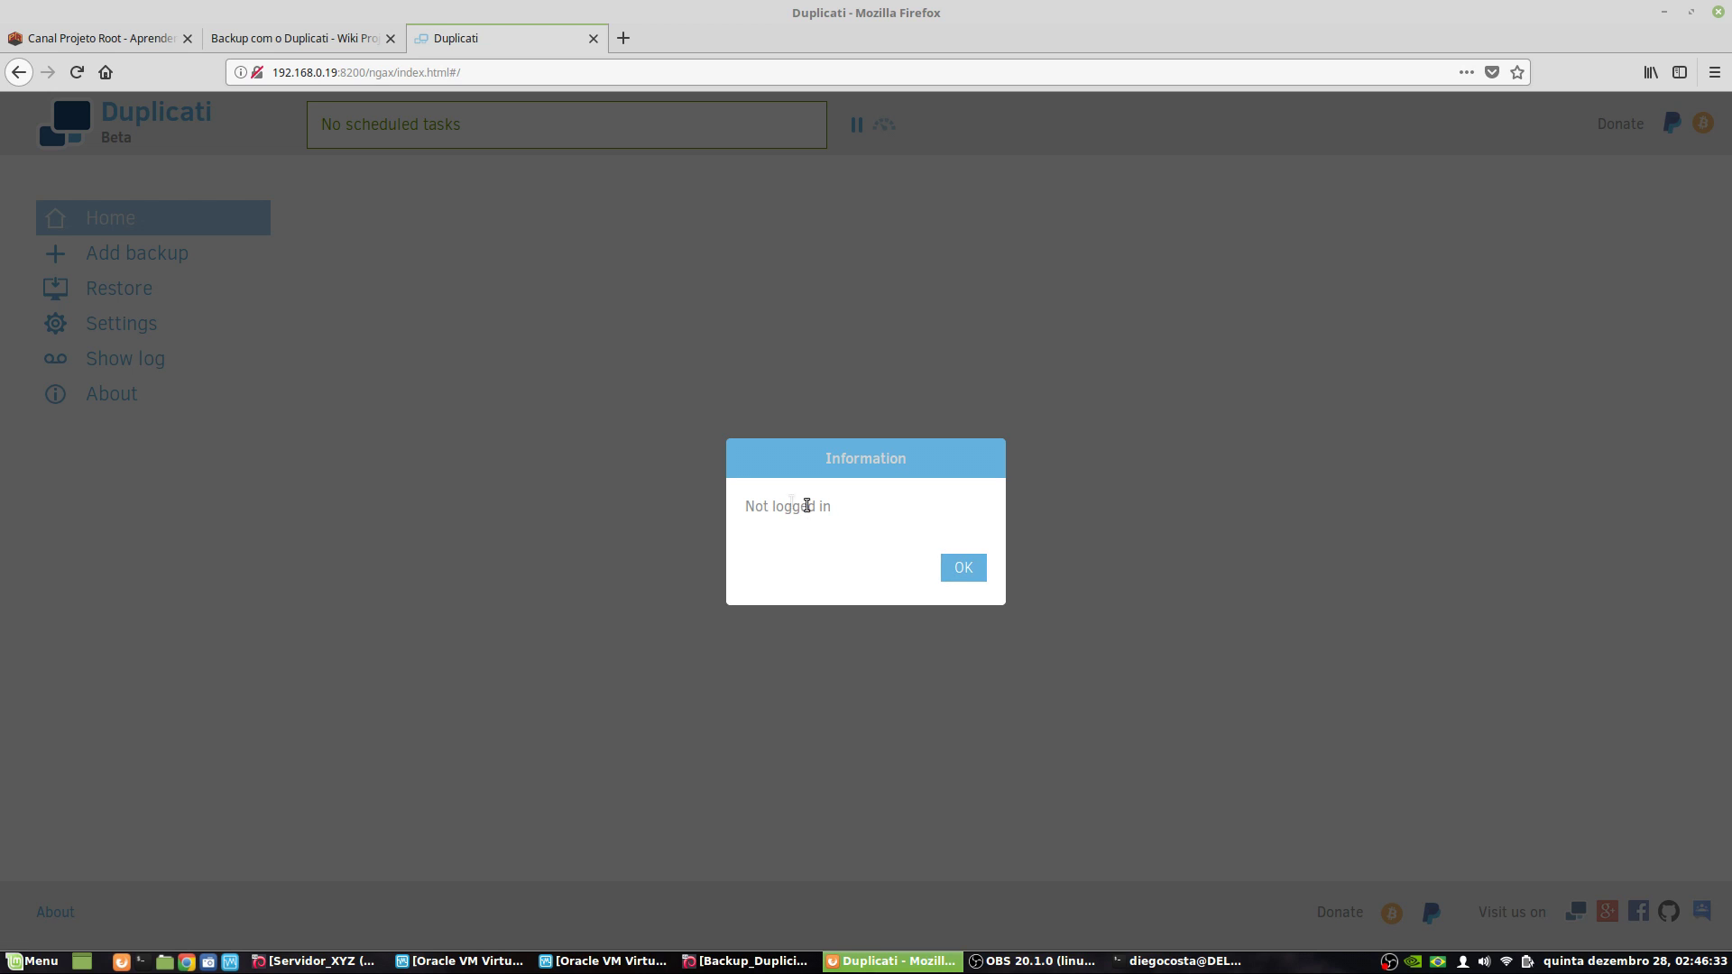
- Dismiss the Not logged in notice and sign in with the new password, declining Firefox's save offer
left_click(958, 570)
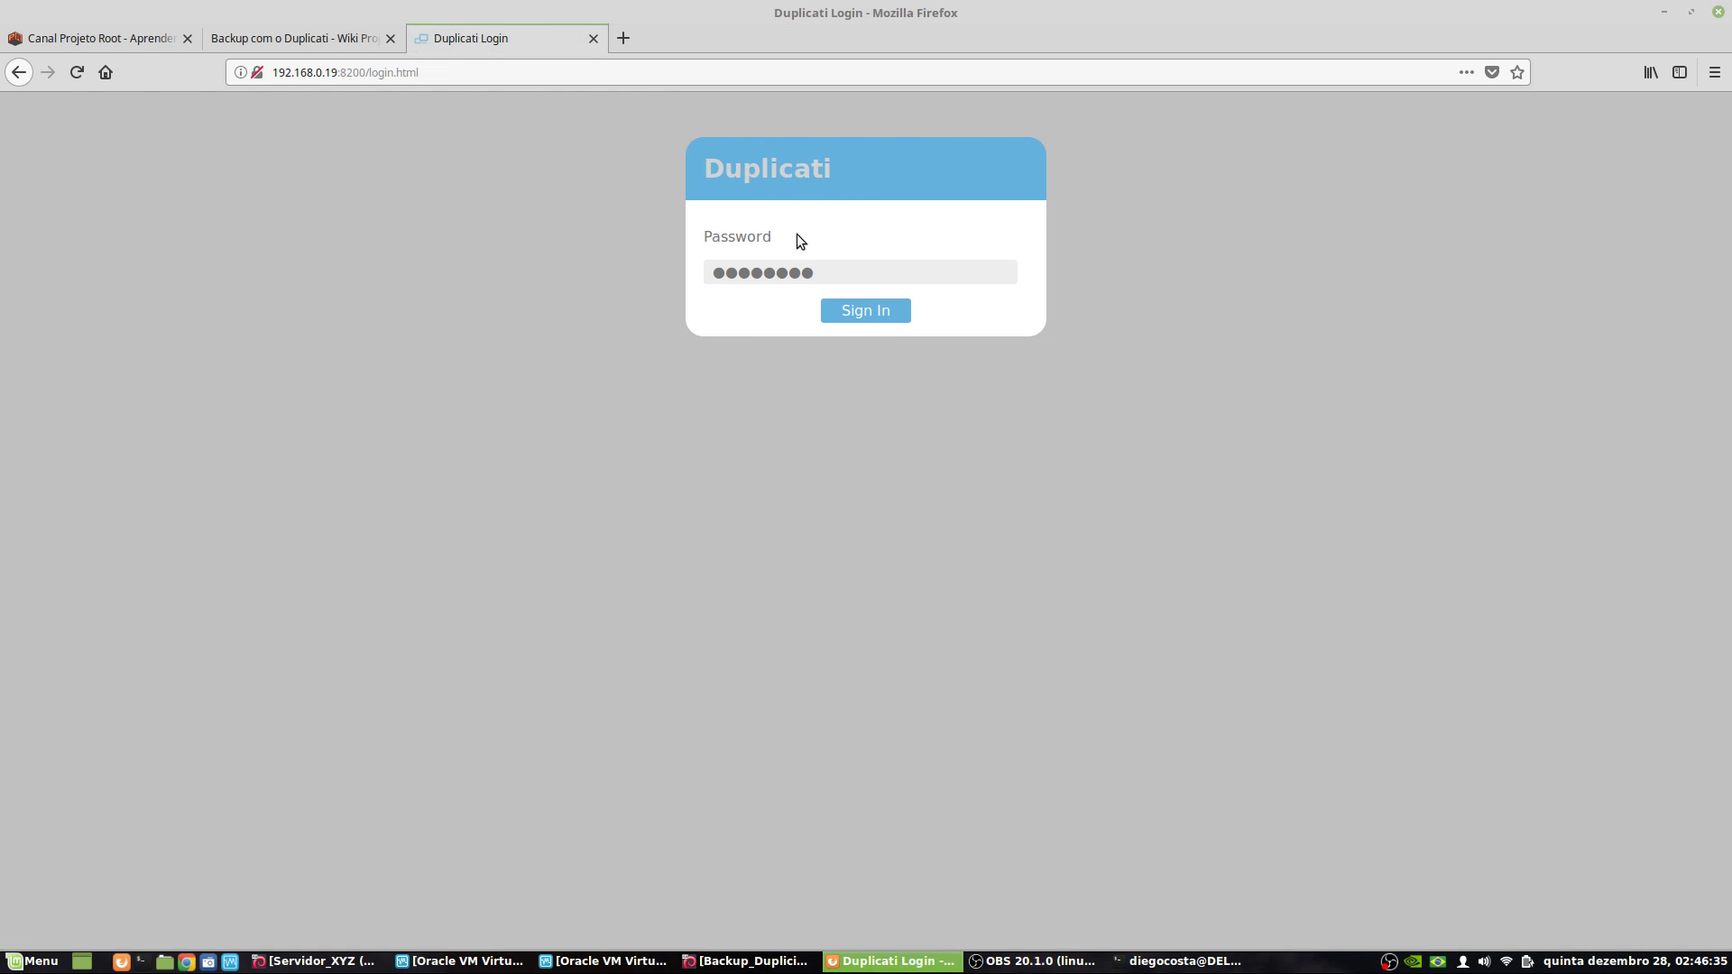
left_click(823, 267)
key("ctrl+a")
key("BackSpace")
type("**")
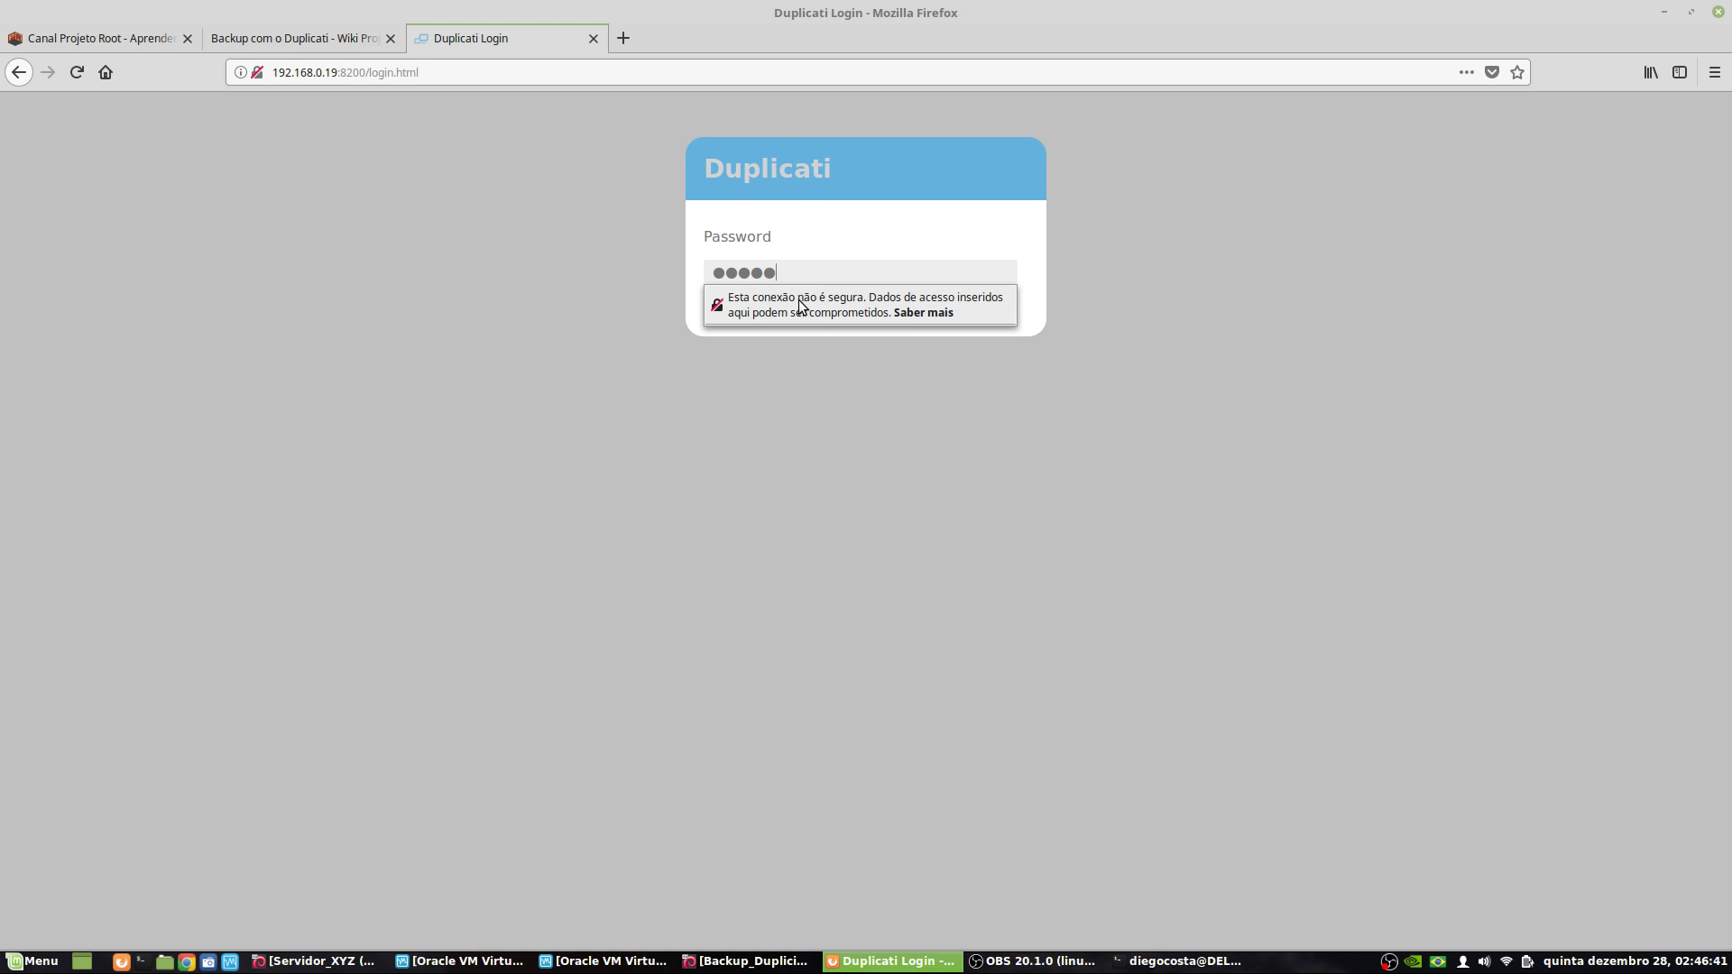
left_click(875, 342)
left_click(871, 323)
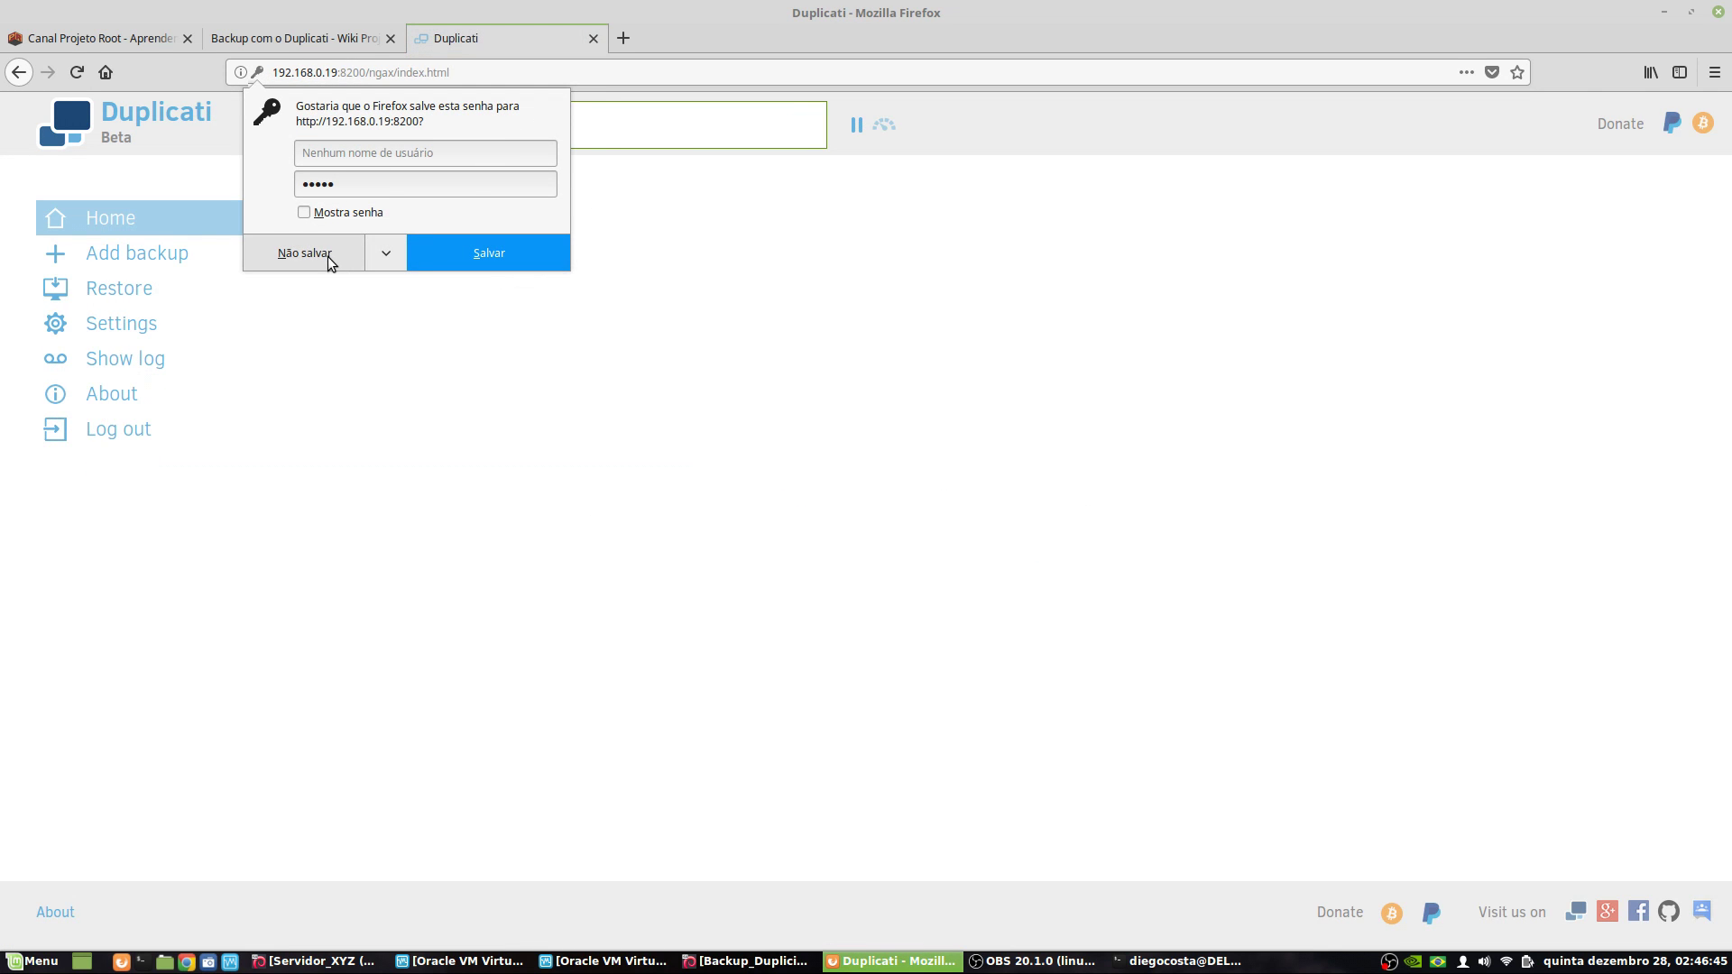
left_click(361, 258)
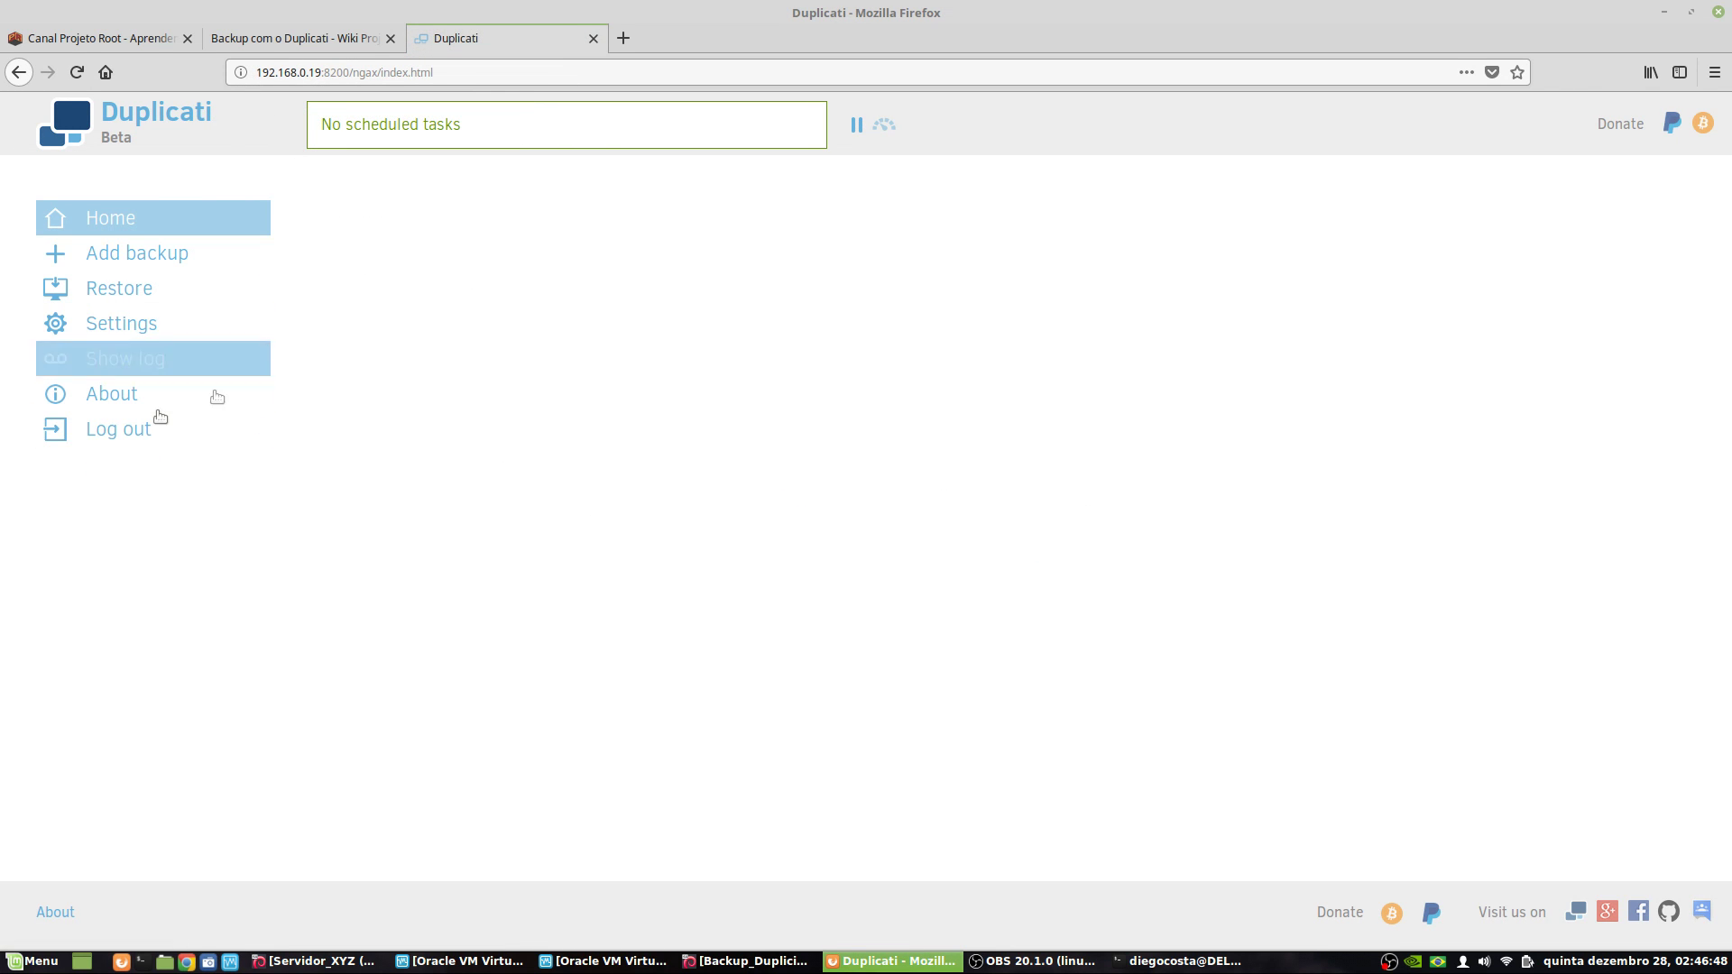
- Reopen Settings to confirm password protection and remote access are enabled
left_click(136, 323)
scroll(722, 356, "down", 3)
left_click(650, 258)
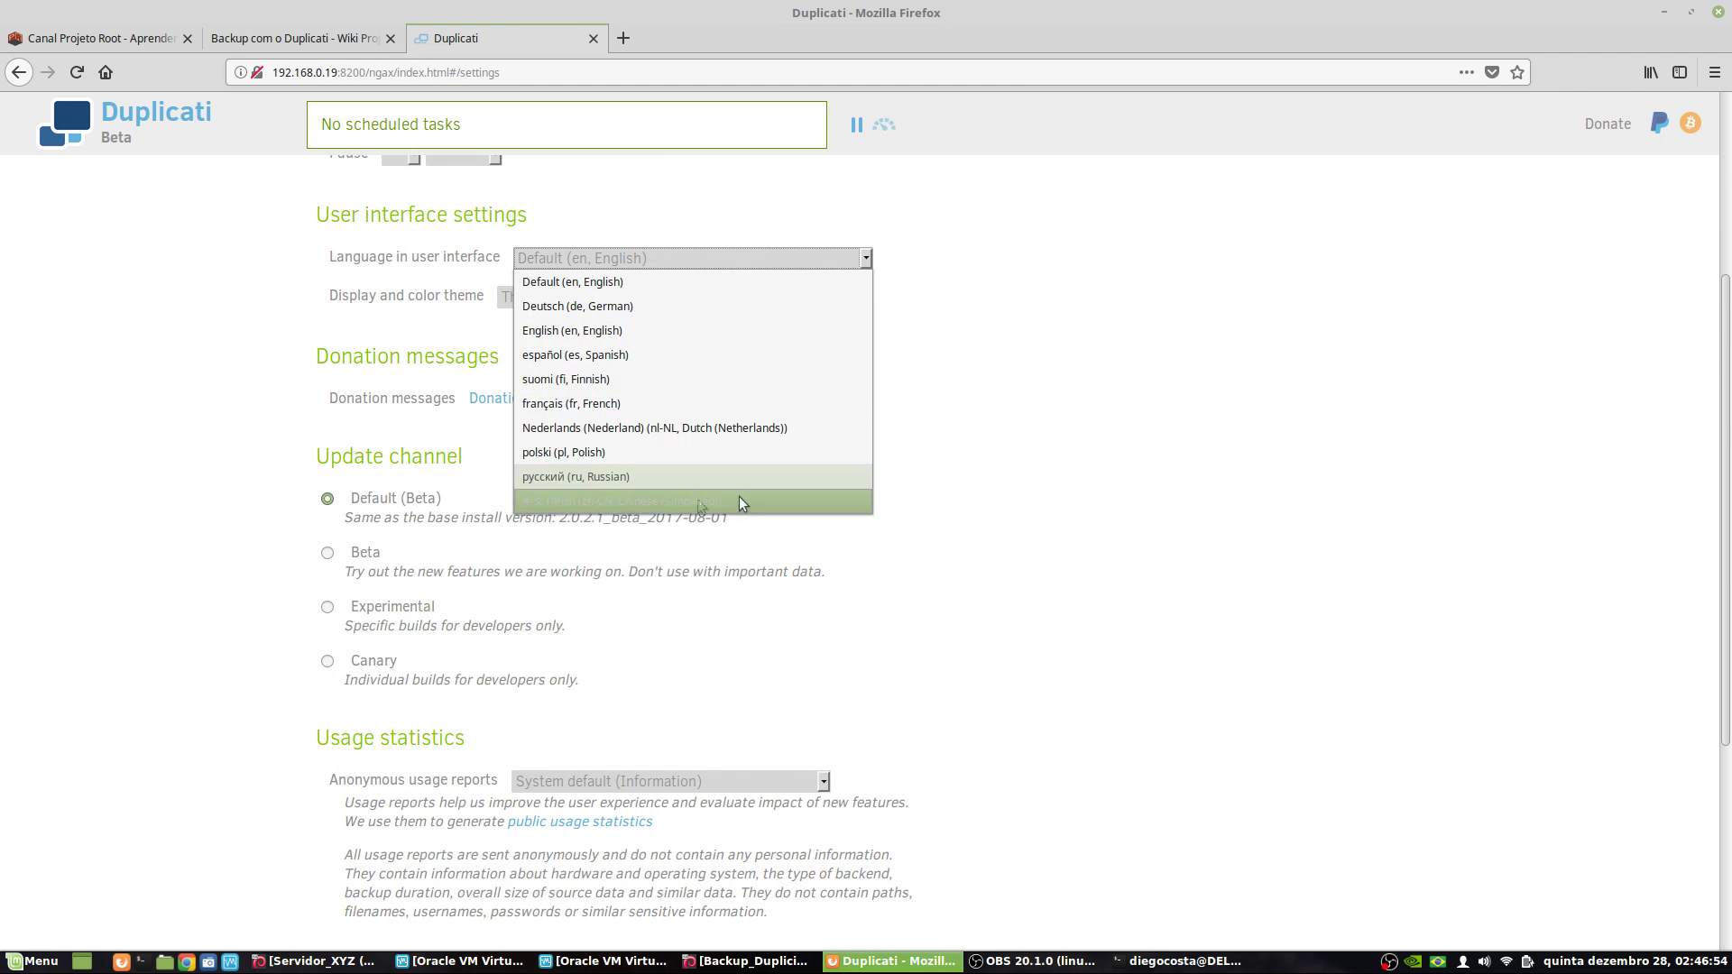
scroll(1115, 541, "down", 5)
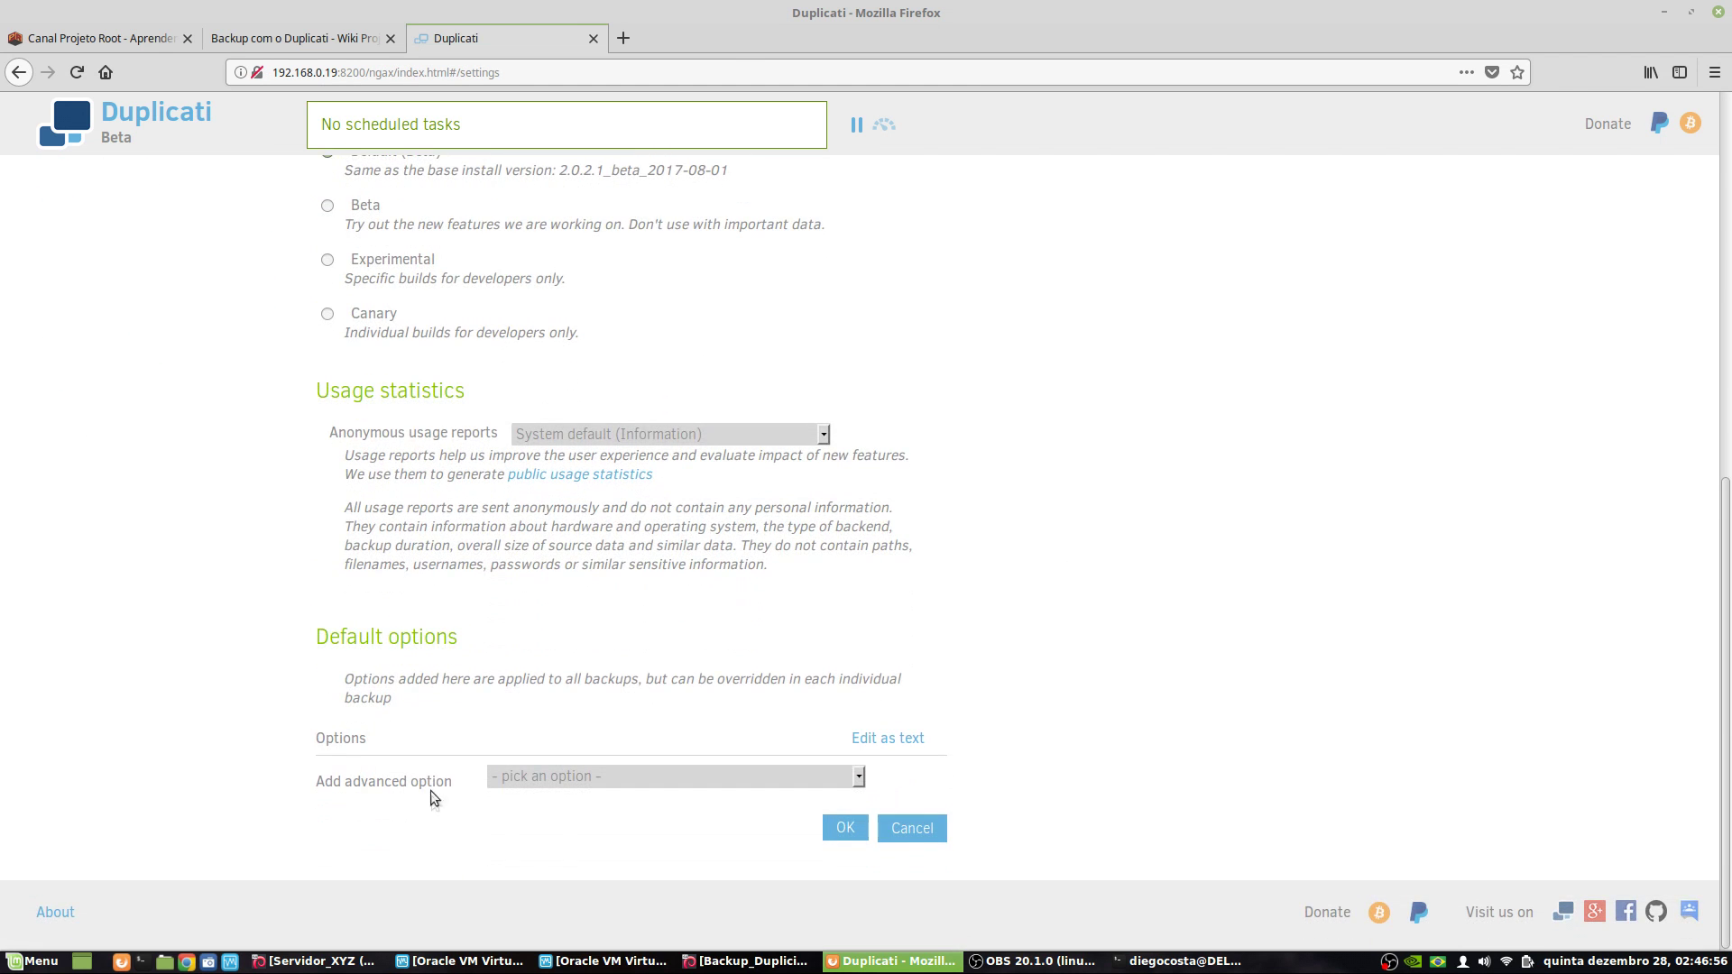
scroll(379, 693, "up", 8)
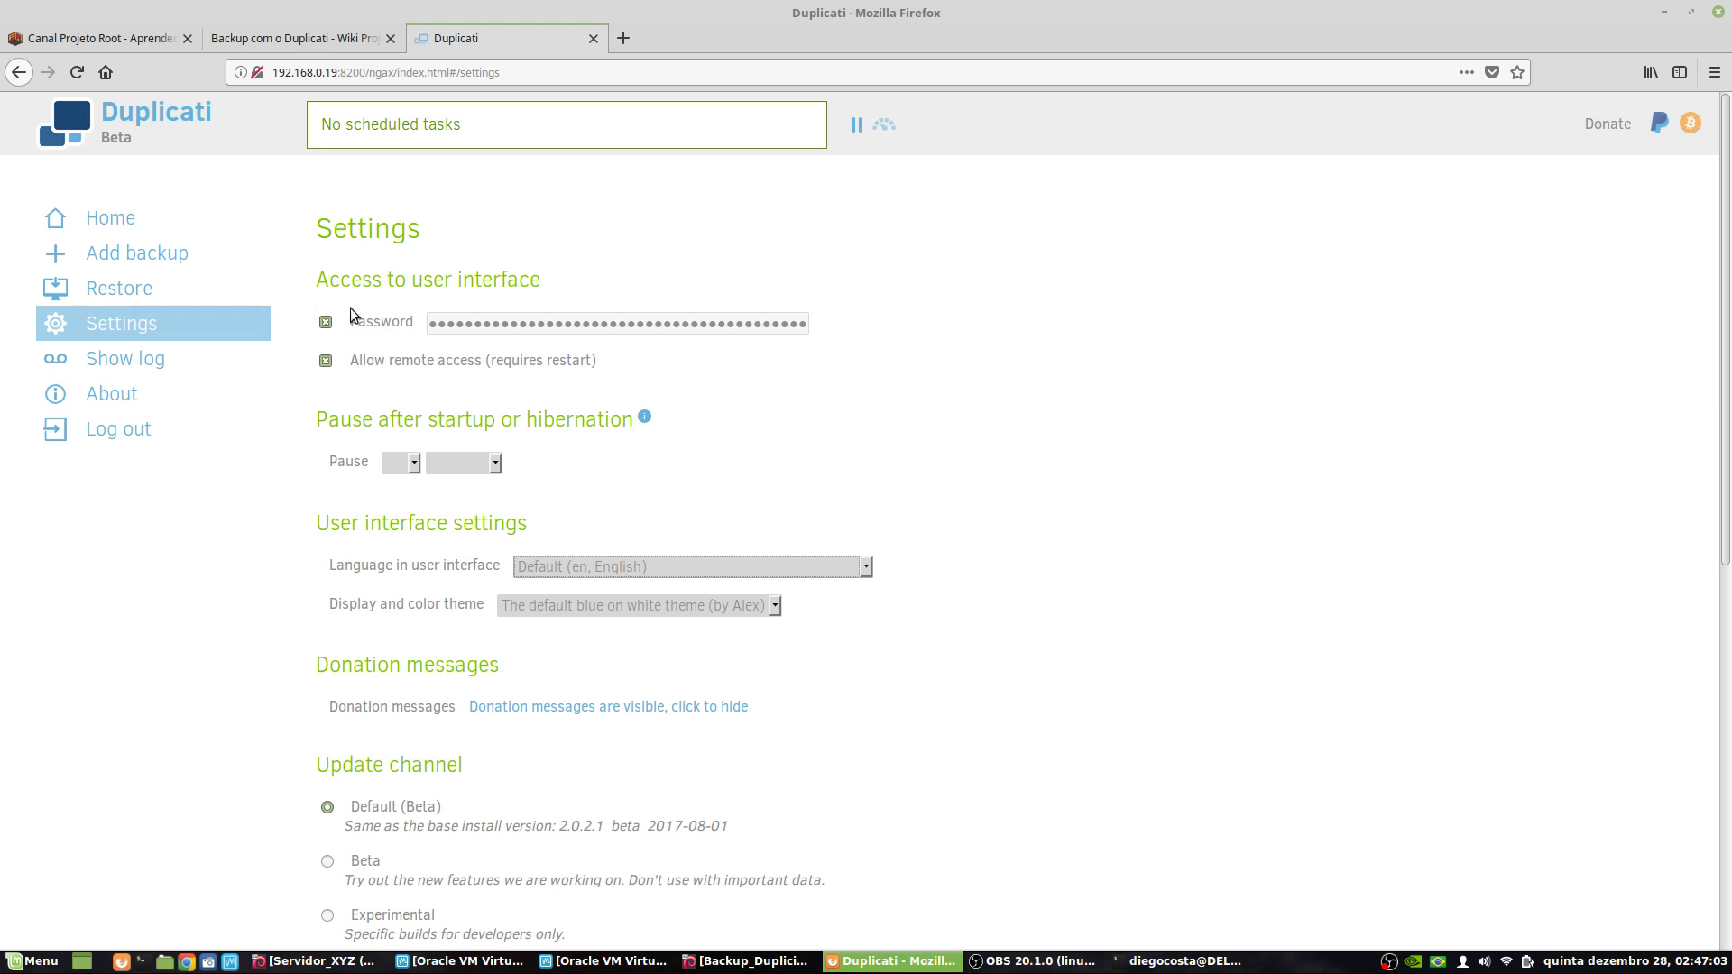
- Check the wiki's 'Menu esquerdo + Adicionar Backup' instruction, then return to Duplicati's Home page
left_click(322, 39)
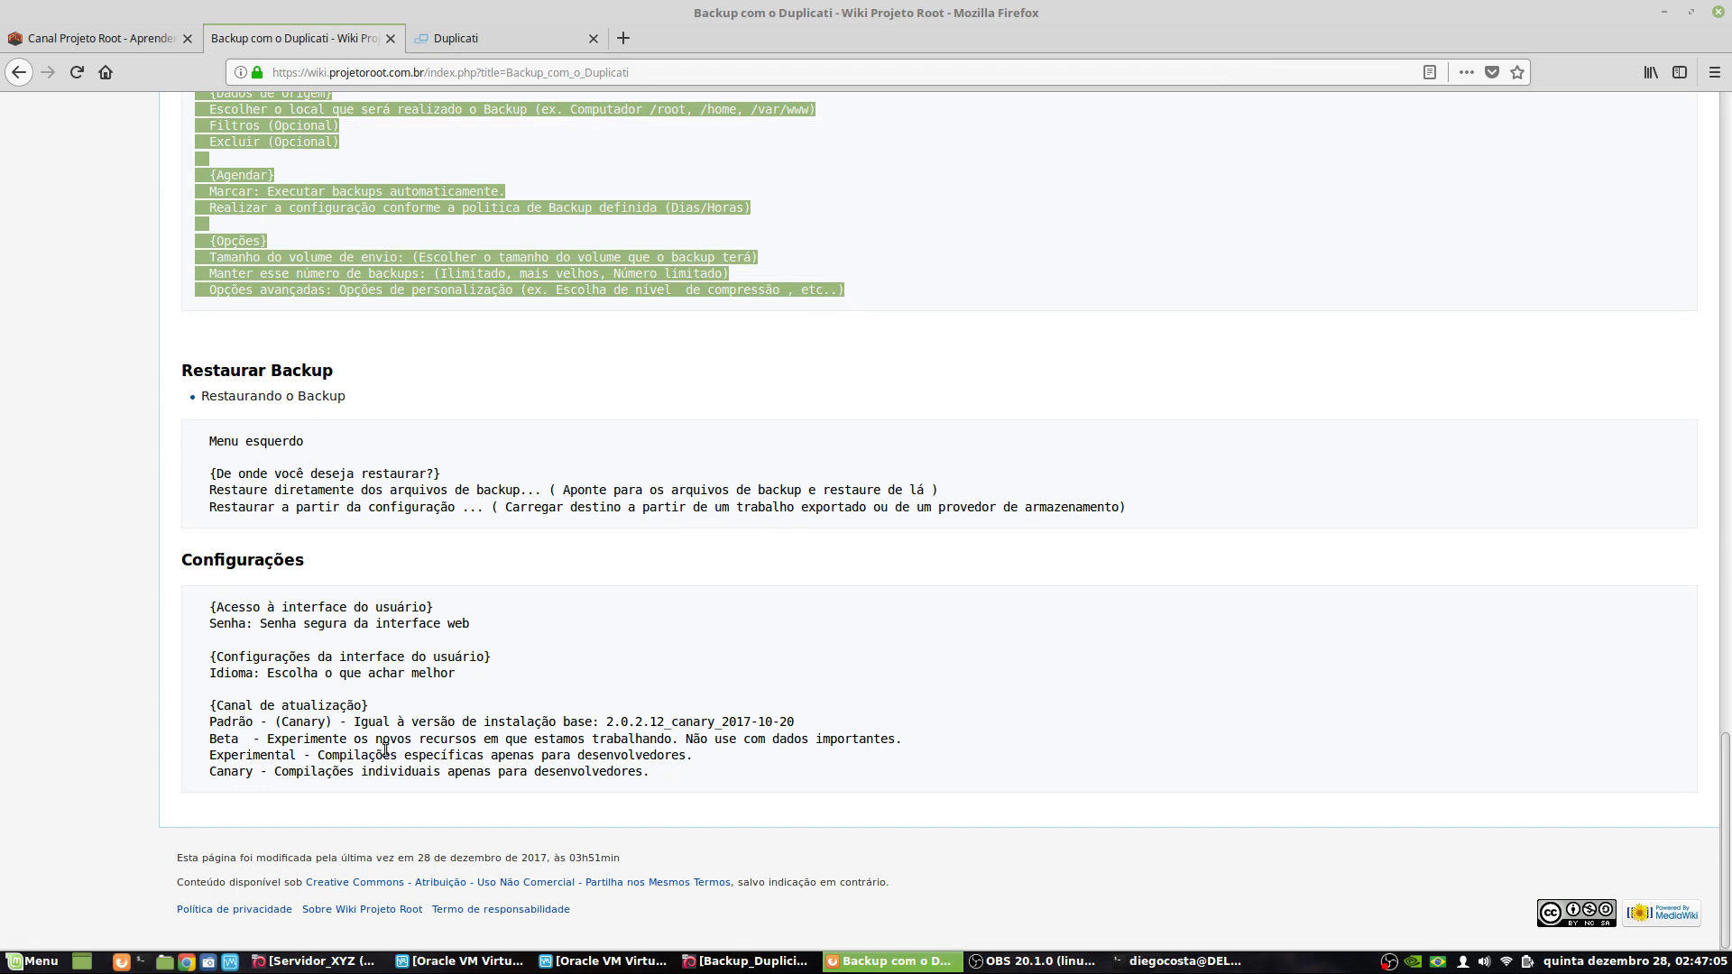
scroll(329, 490, "up", 10)
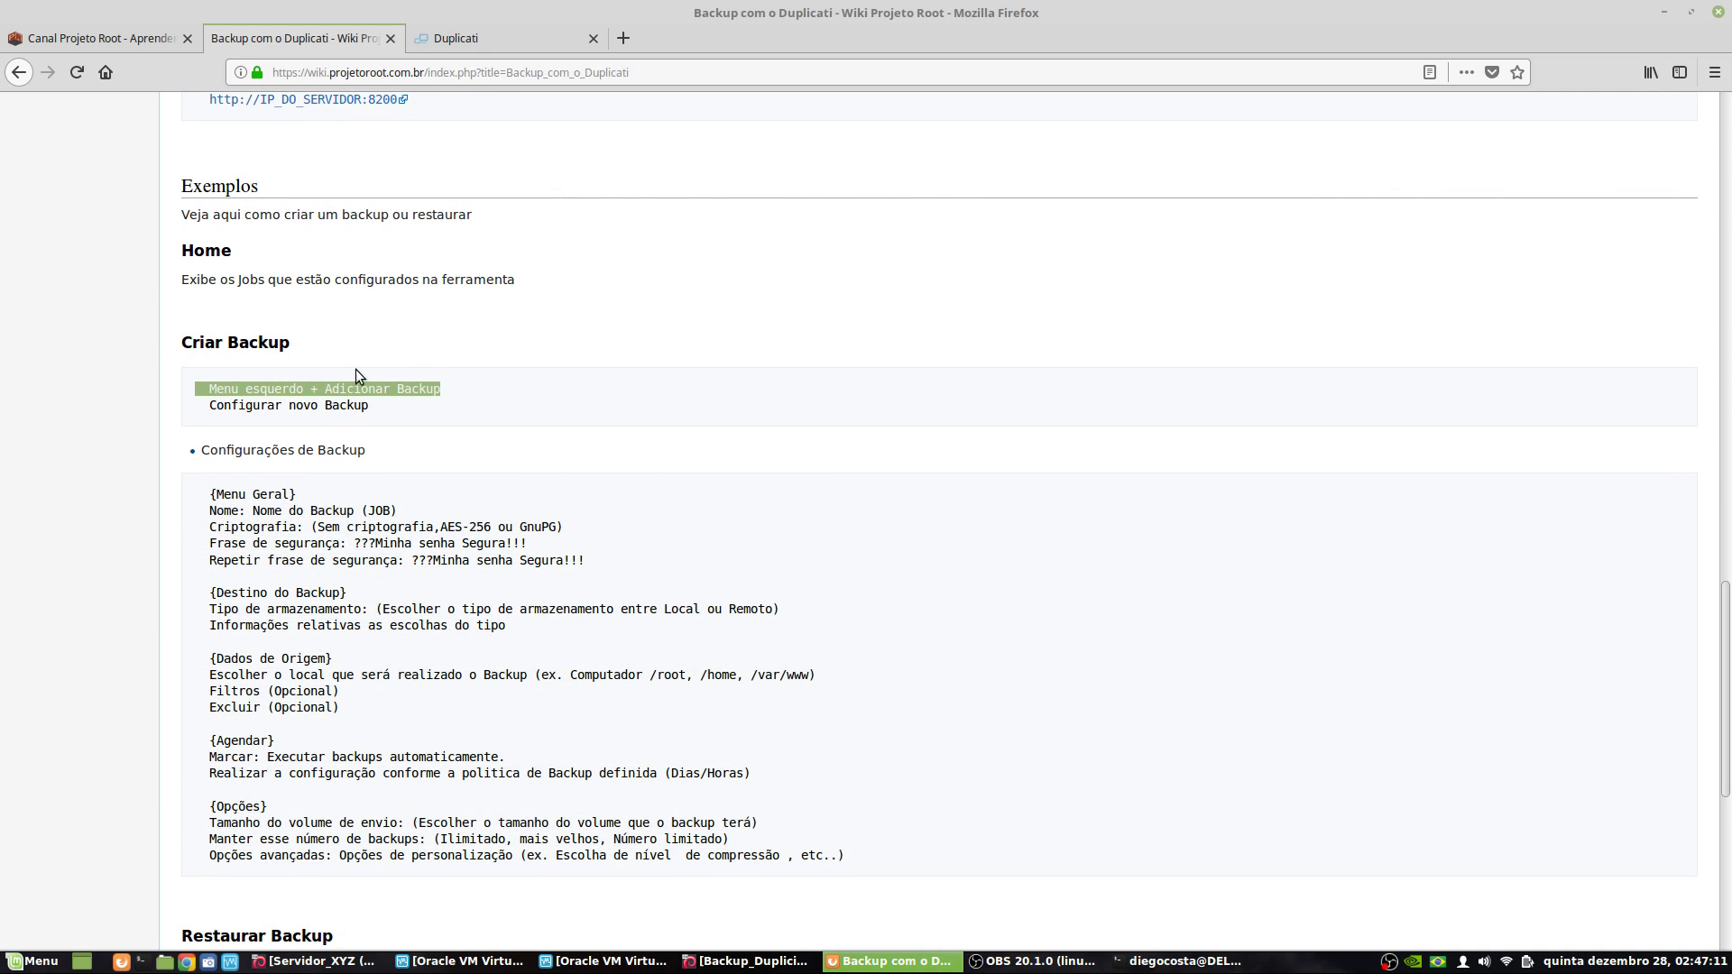
double_click(333, 388)
triple_click(333, 388)
left_click(333, 388)
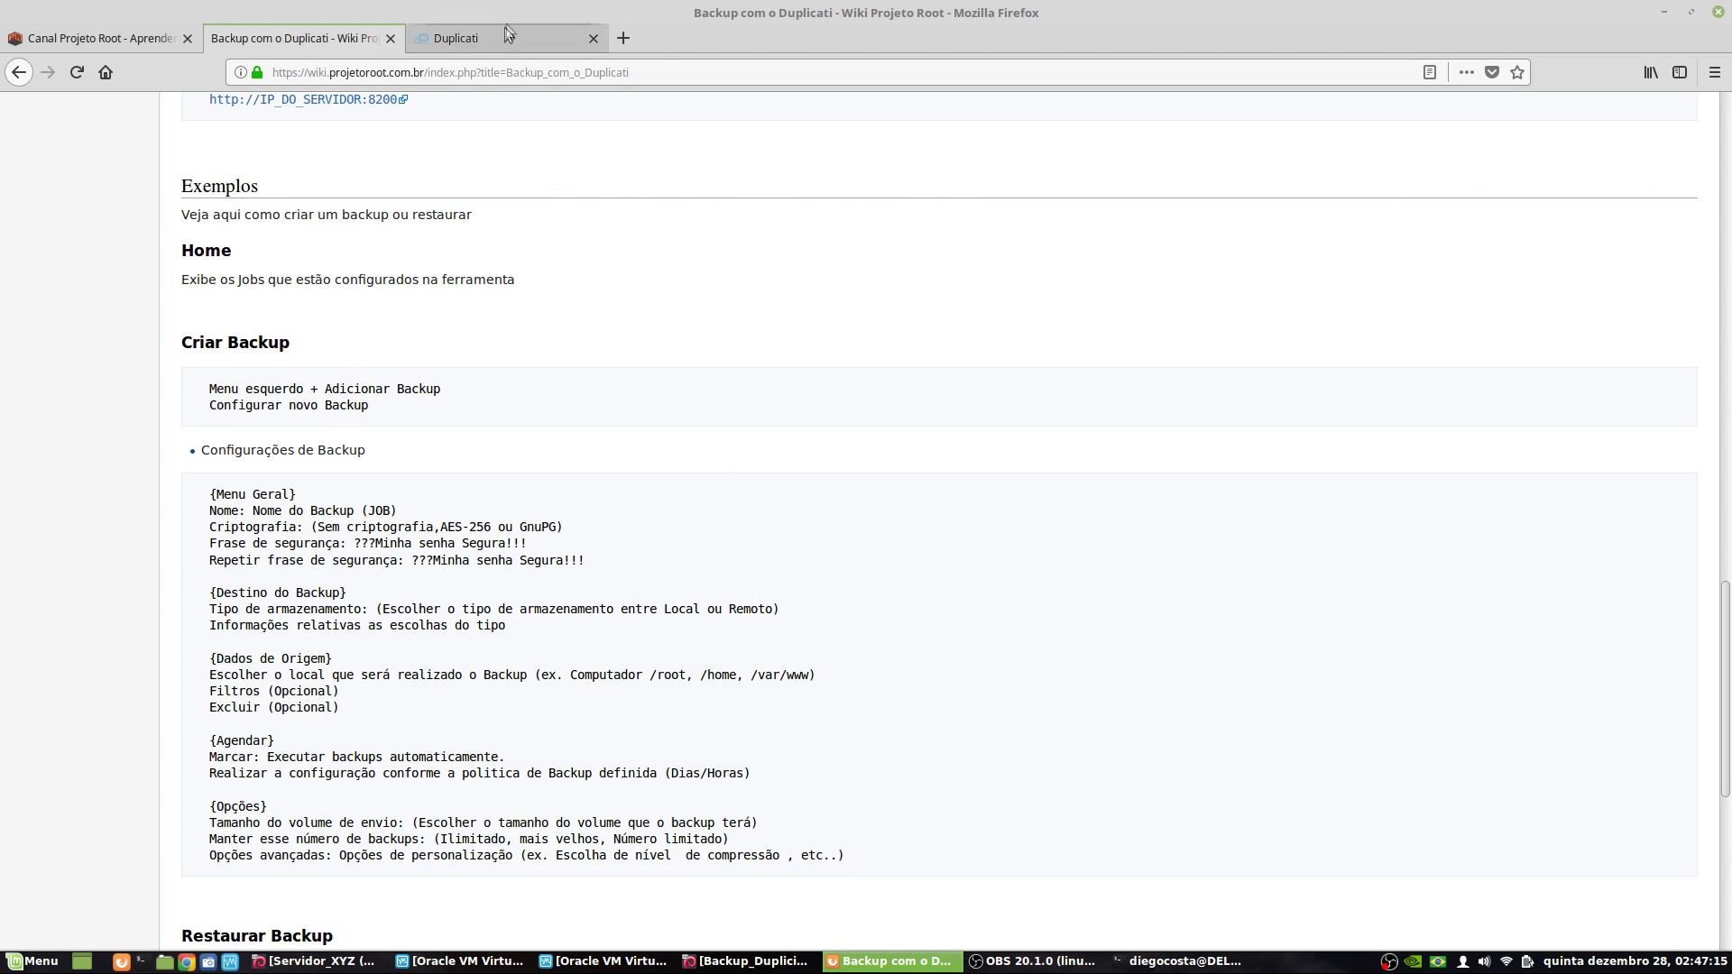
left_click(462, 36)
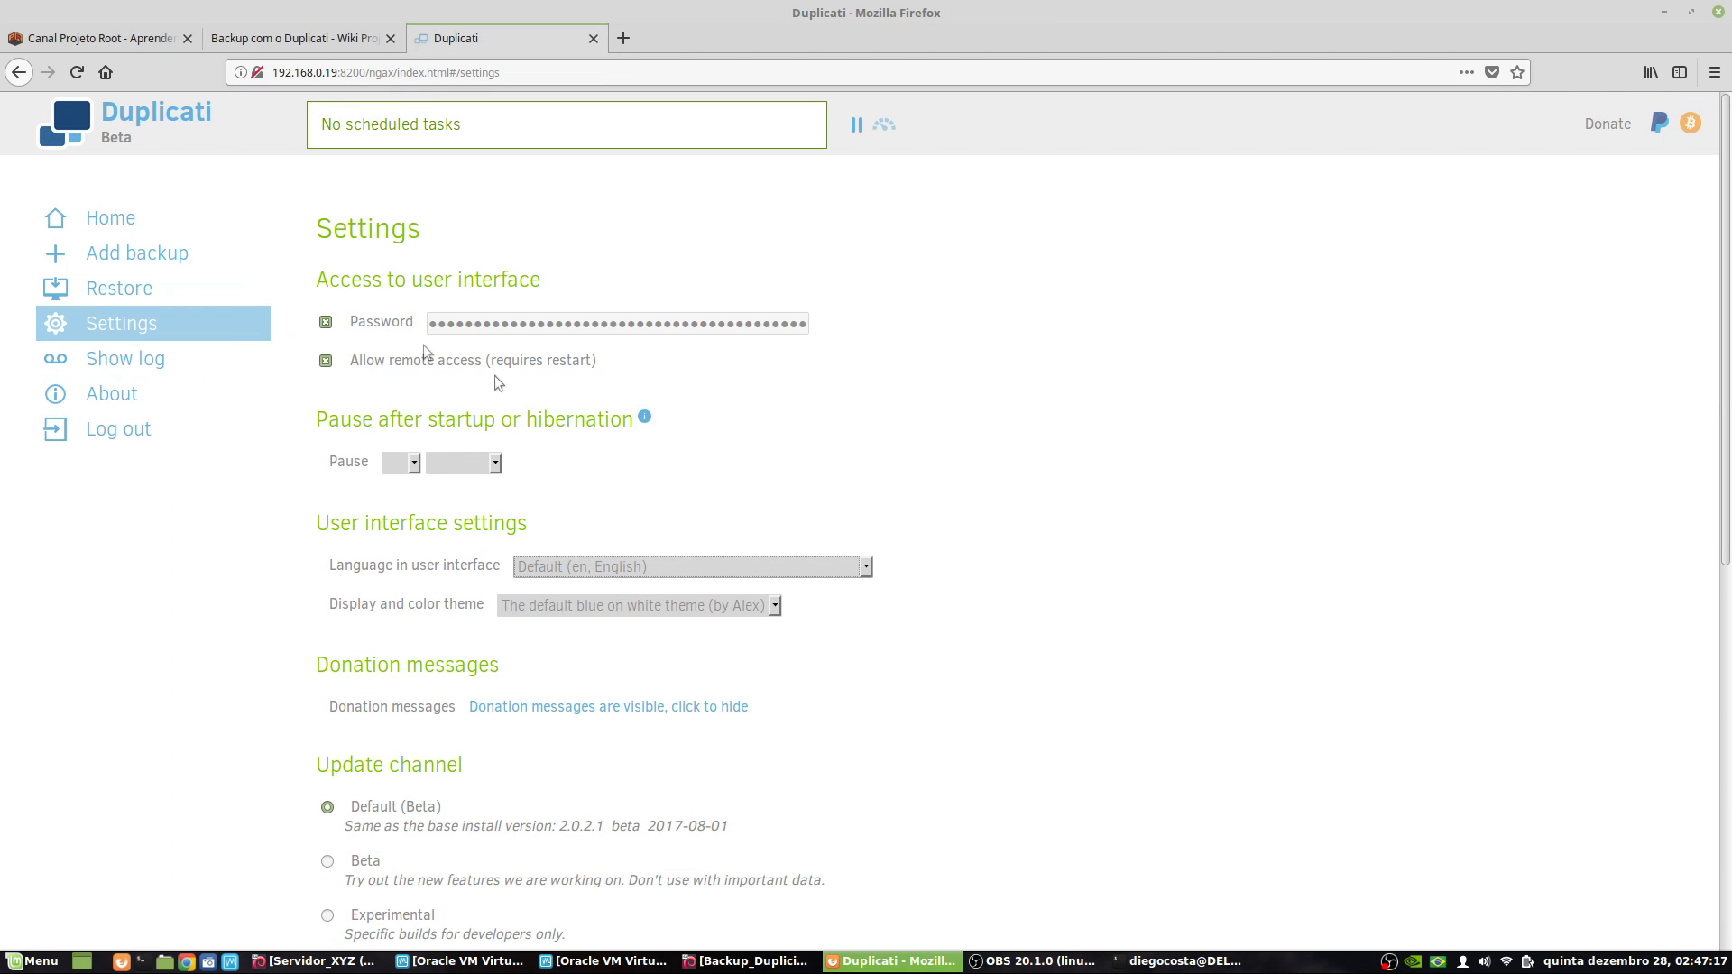
left_click(110, 218)
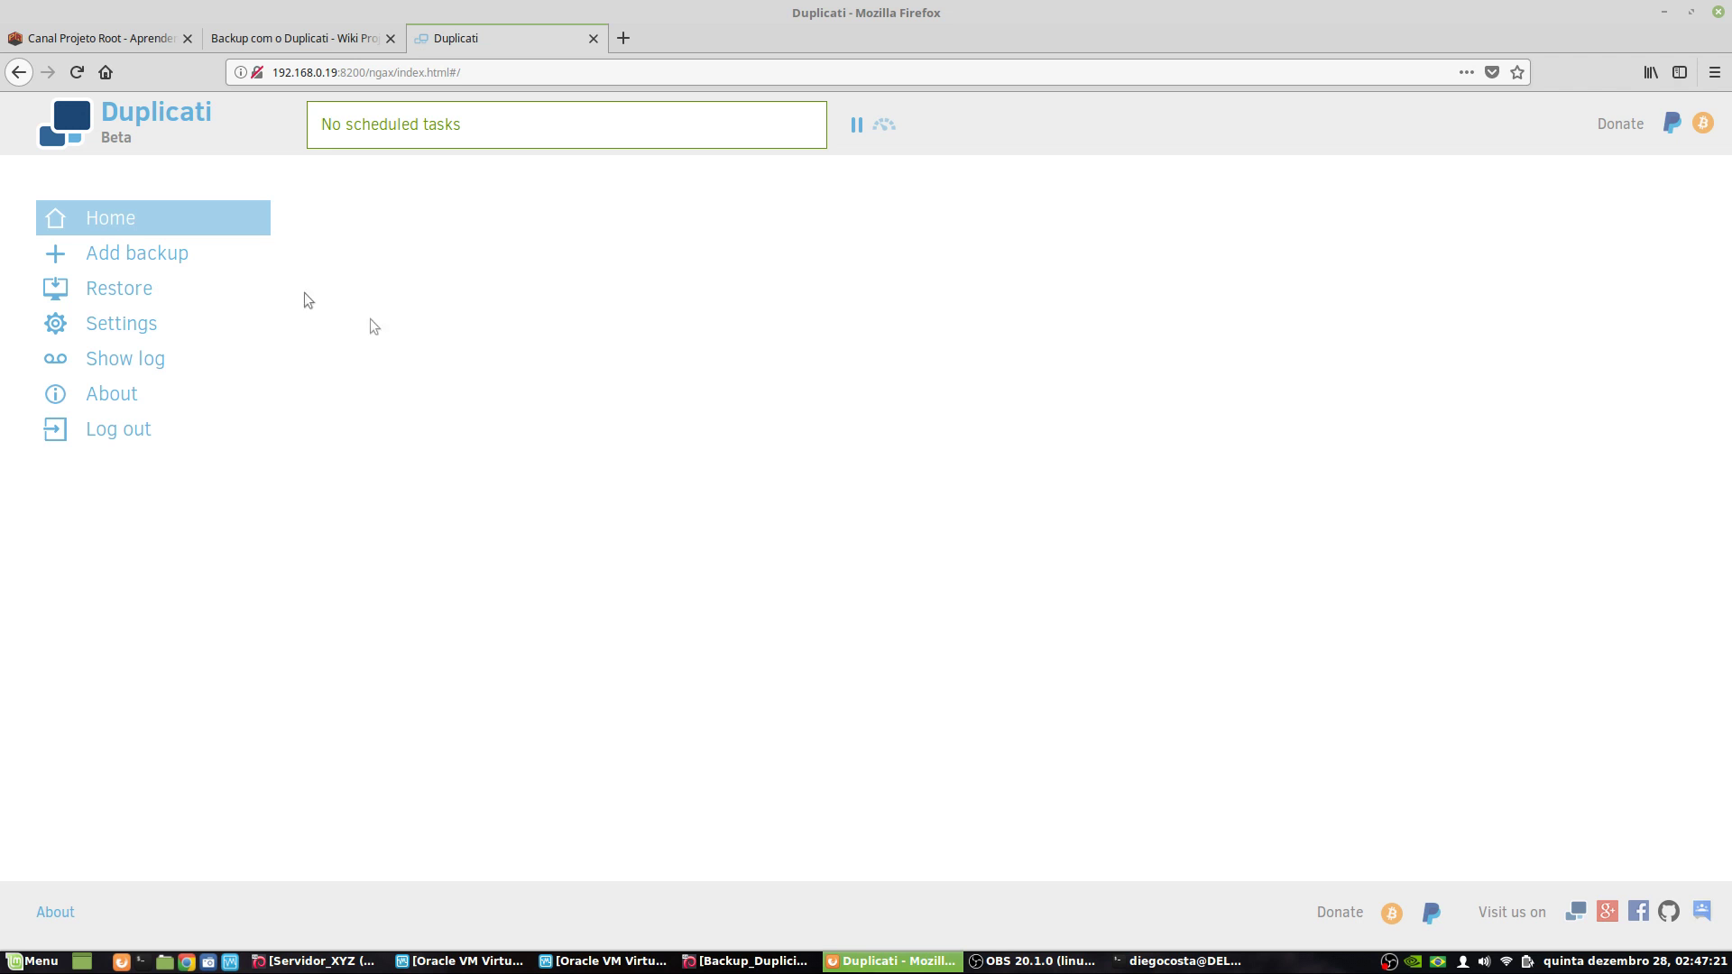
- Start a new backup via Add backup, checking the wiki's 'Configurar novo Backup' line along the way
left_click(172, 255)
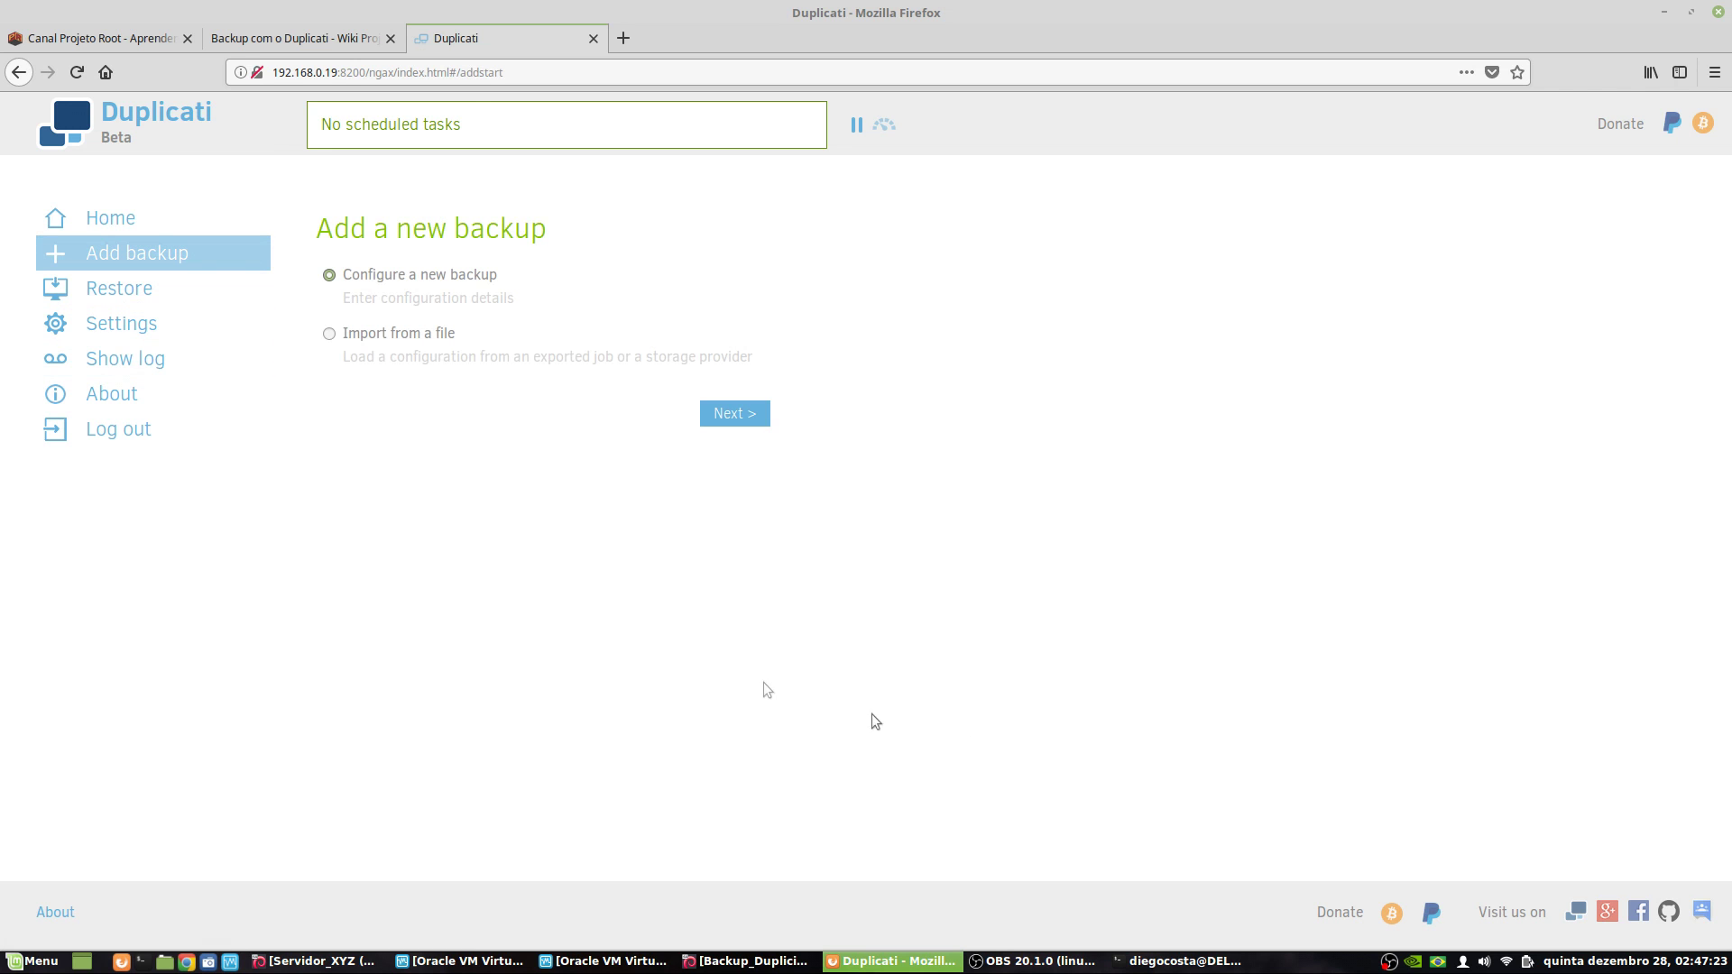
left_click(325, 40)
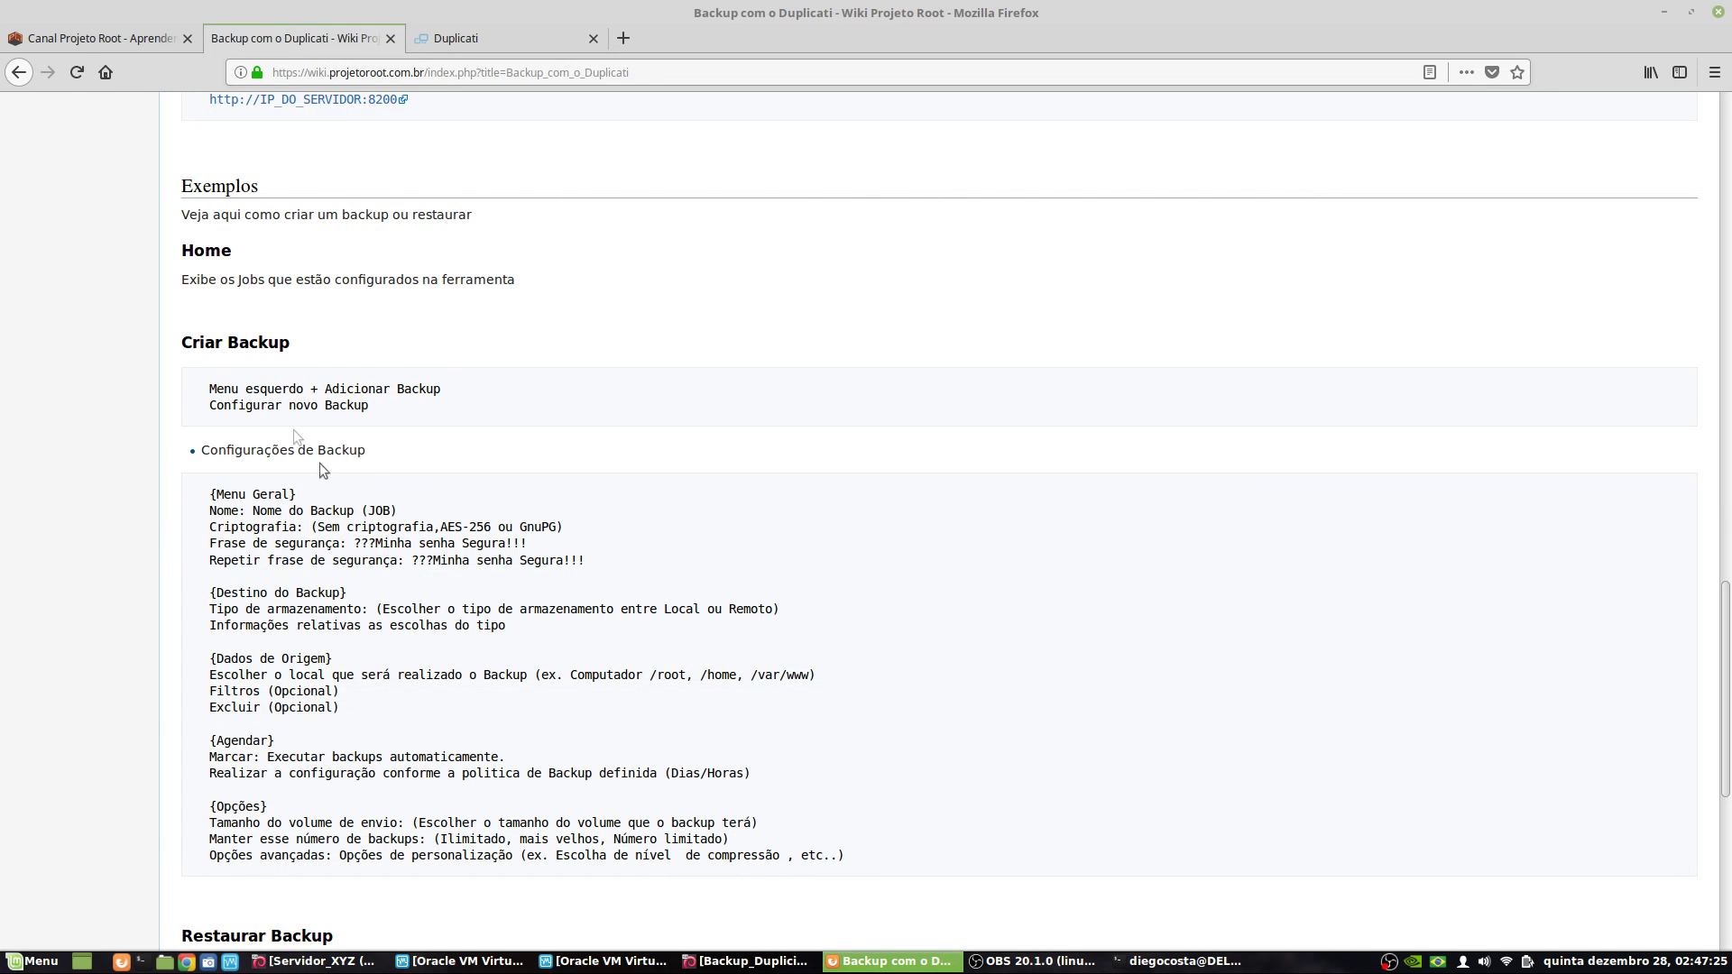
scroll(378, 485, "down", 3)
triple_click(300, 249)
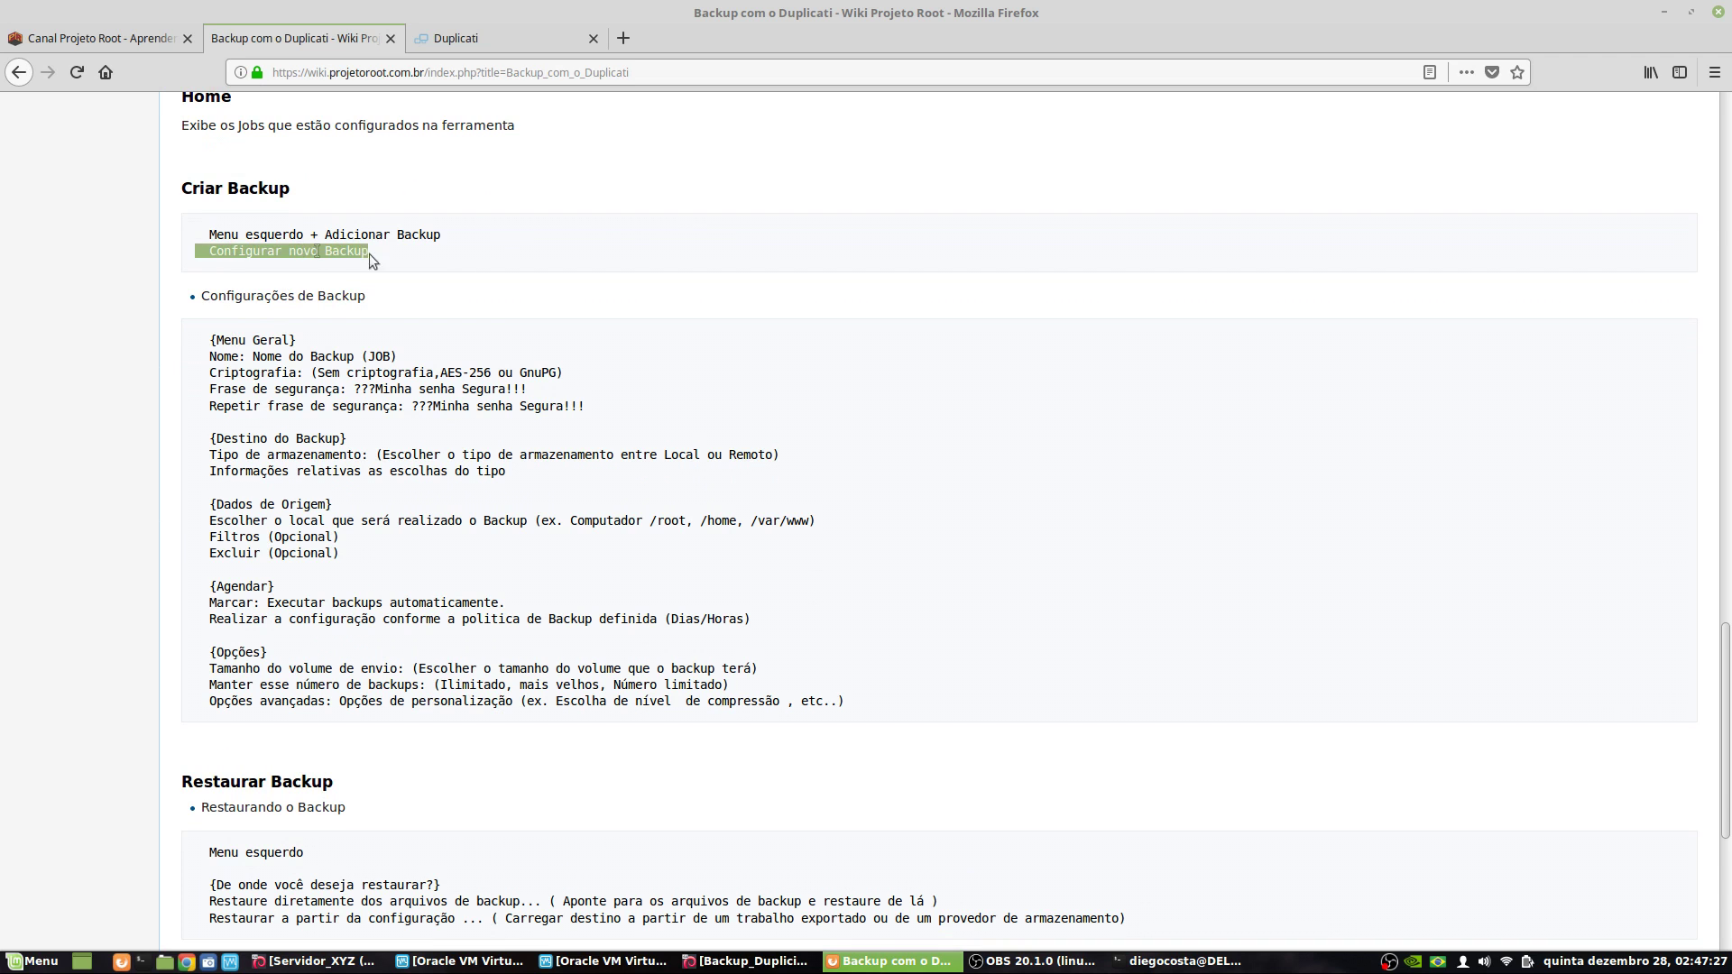
left_click(455, 38)
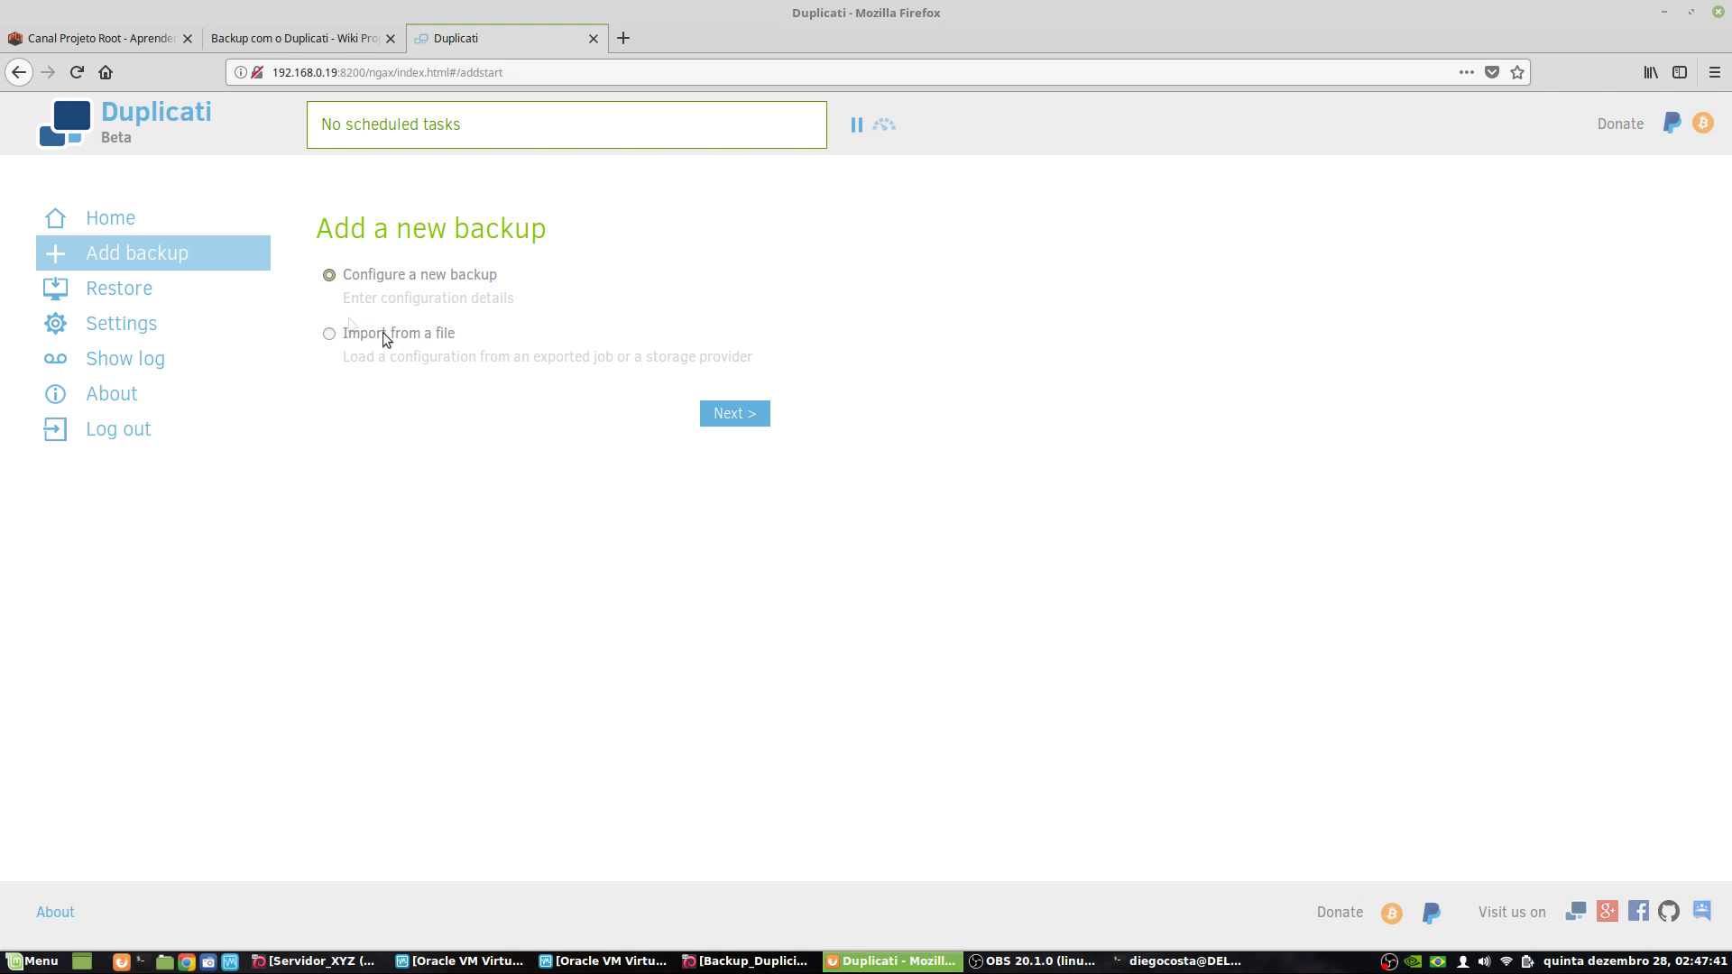
- Continue to General settings and name the backup 'teste'
left_click(734, 414)
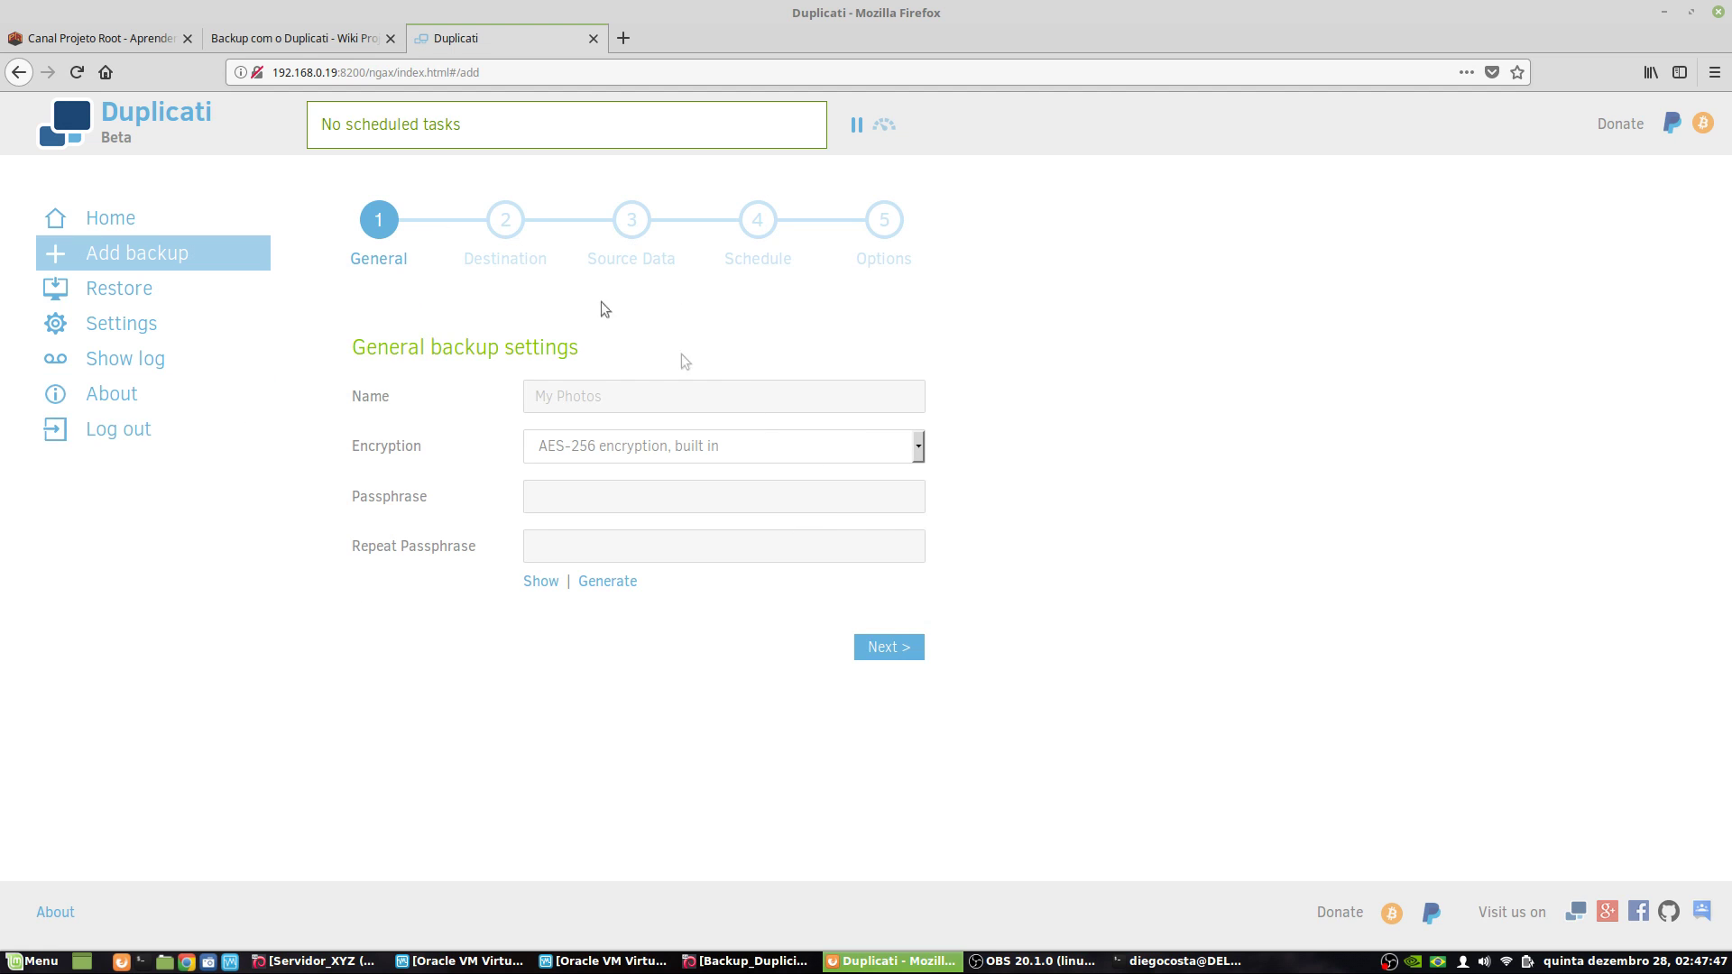
left_click(622, 395)
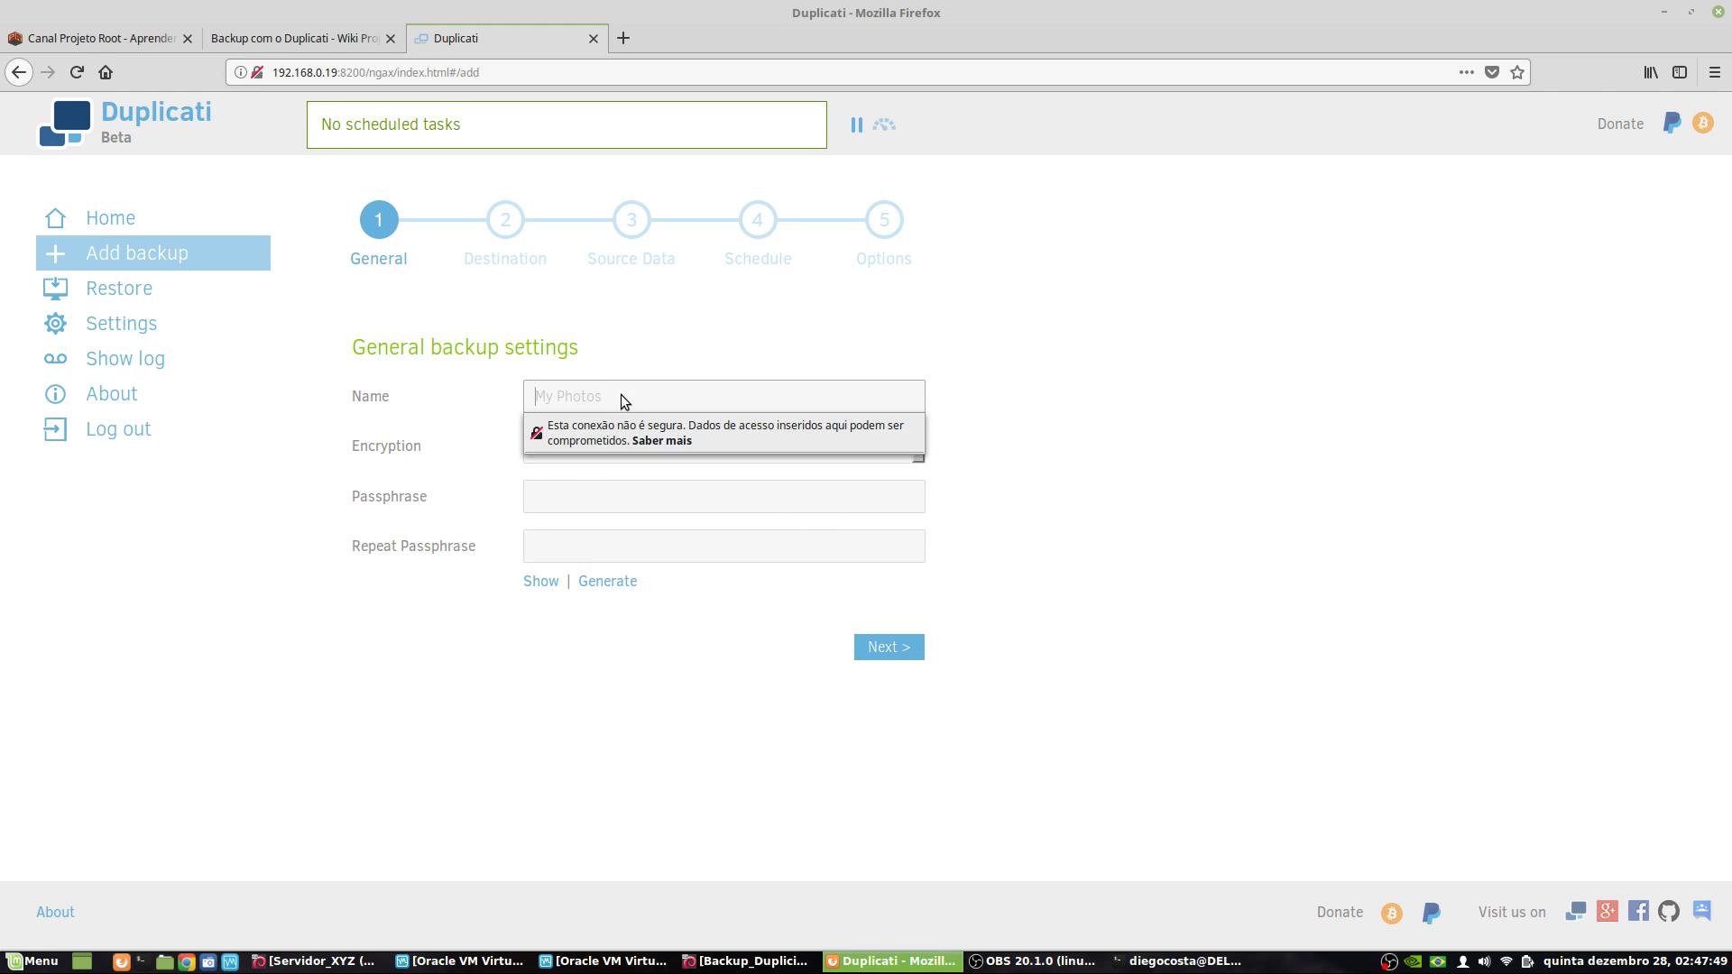
type("teste")
key("Tab")
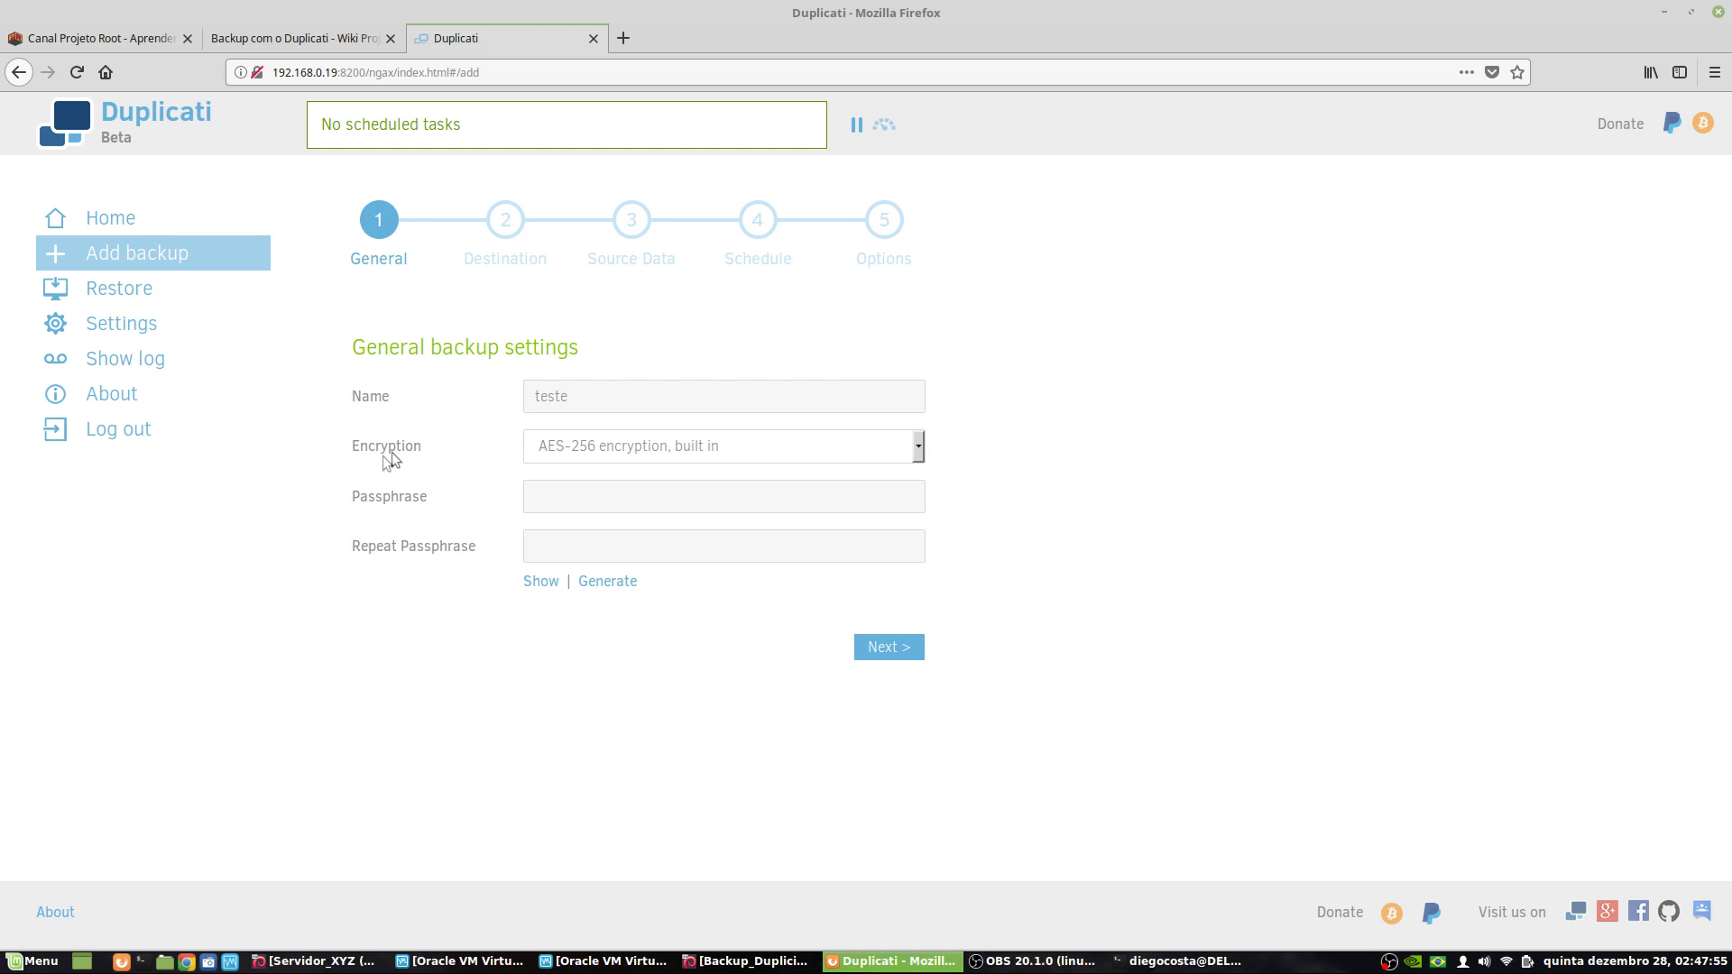
- Keep AES-256 encryption and enter the same passphrase in both passphrase fields
left_click(783, 441)
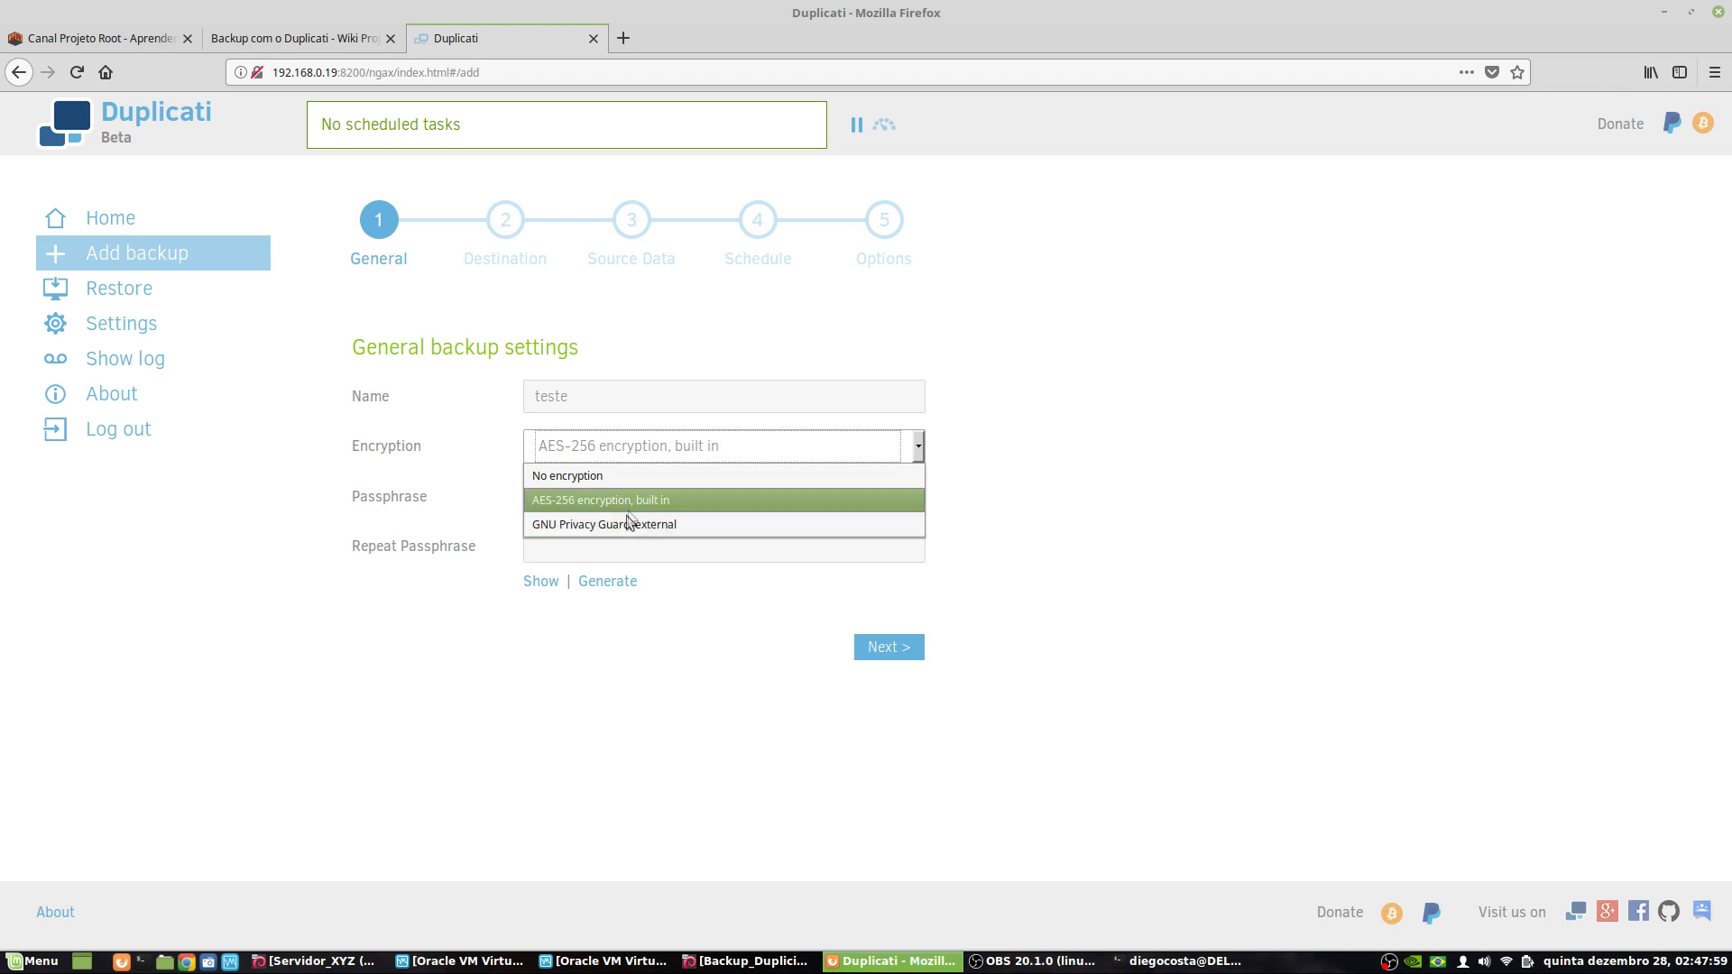
left_click(1158, 478)
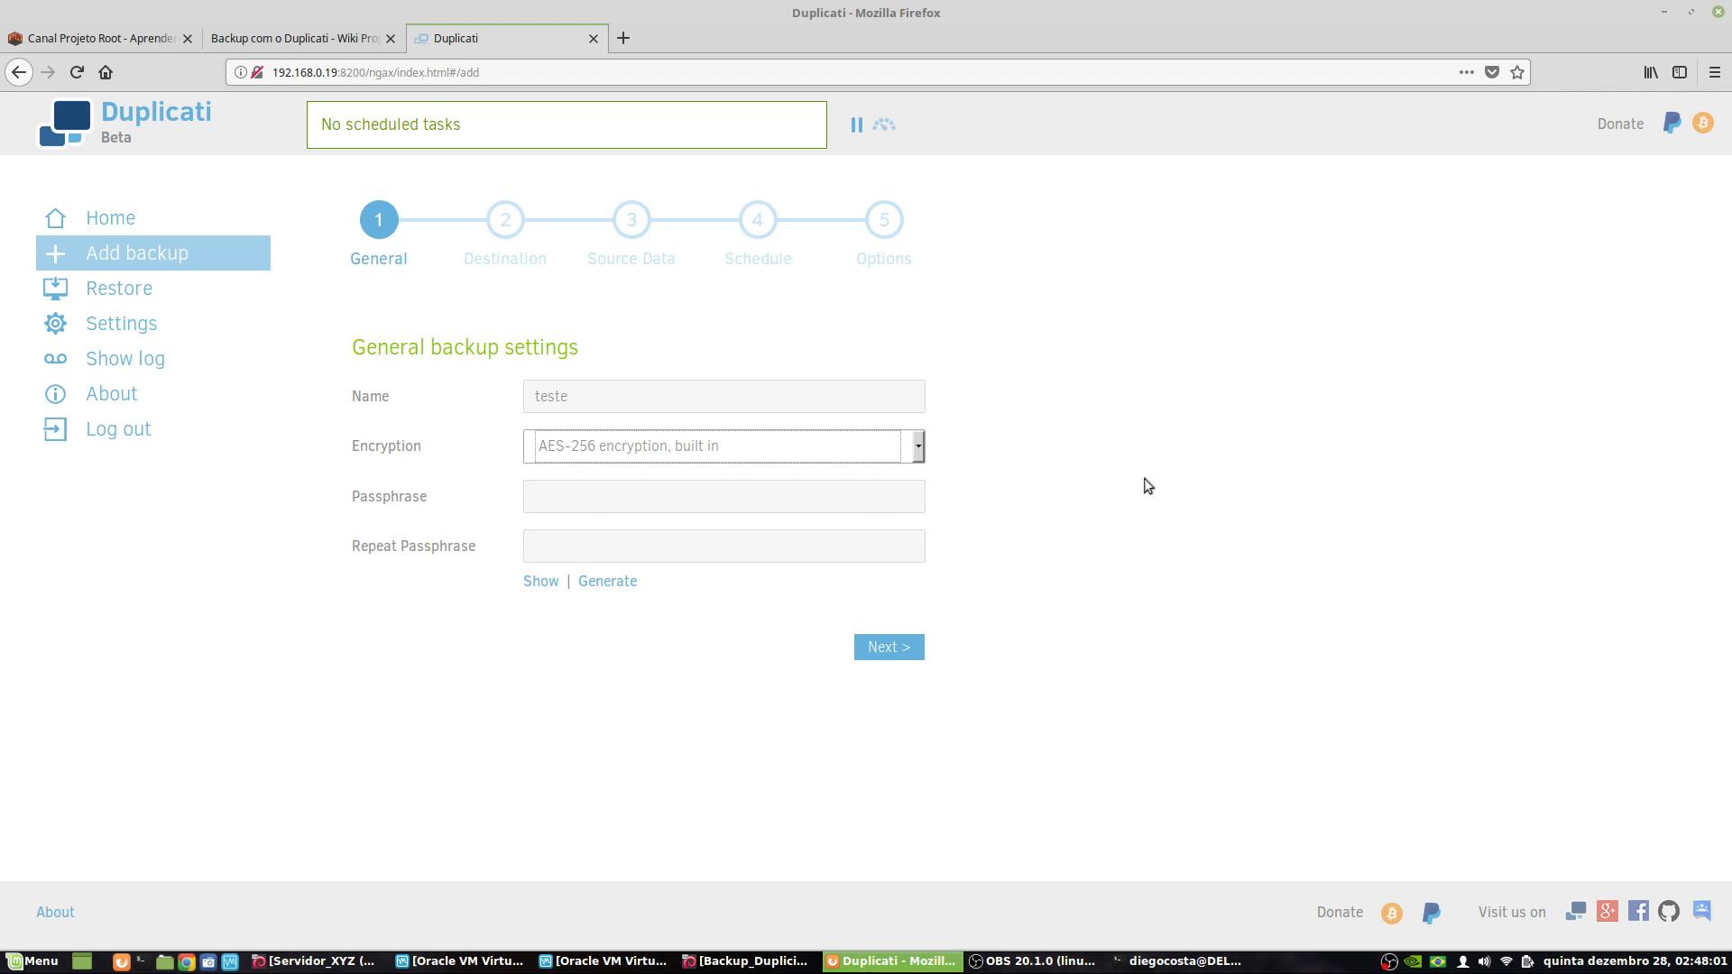
left_click(610, 502)
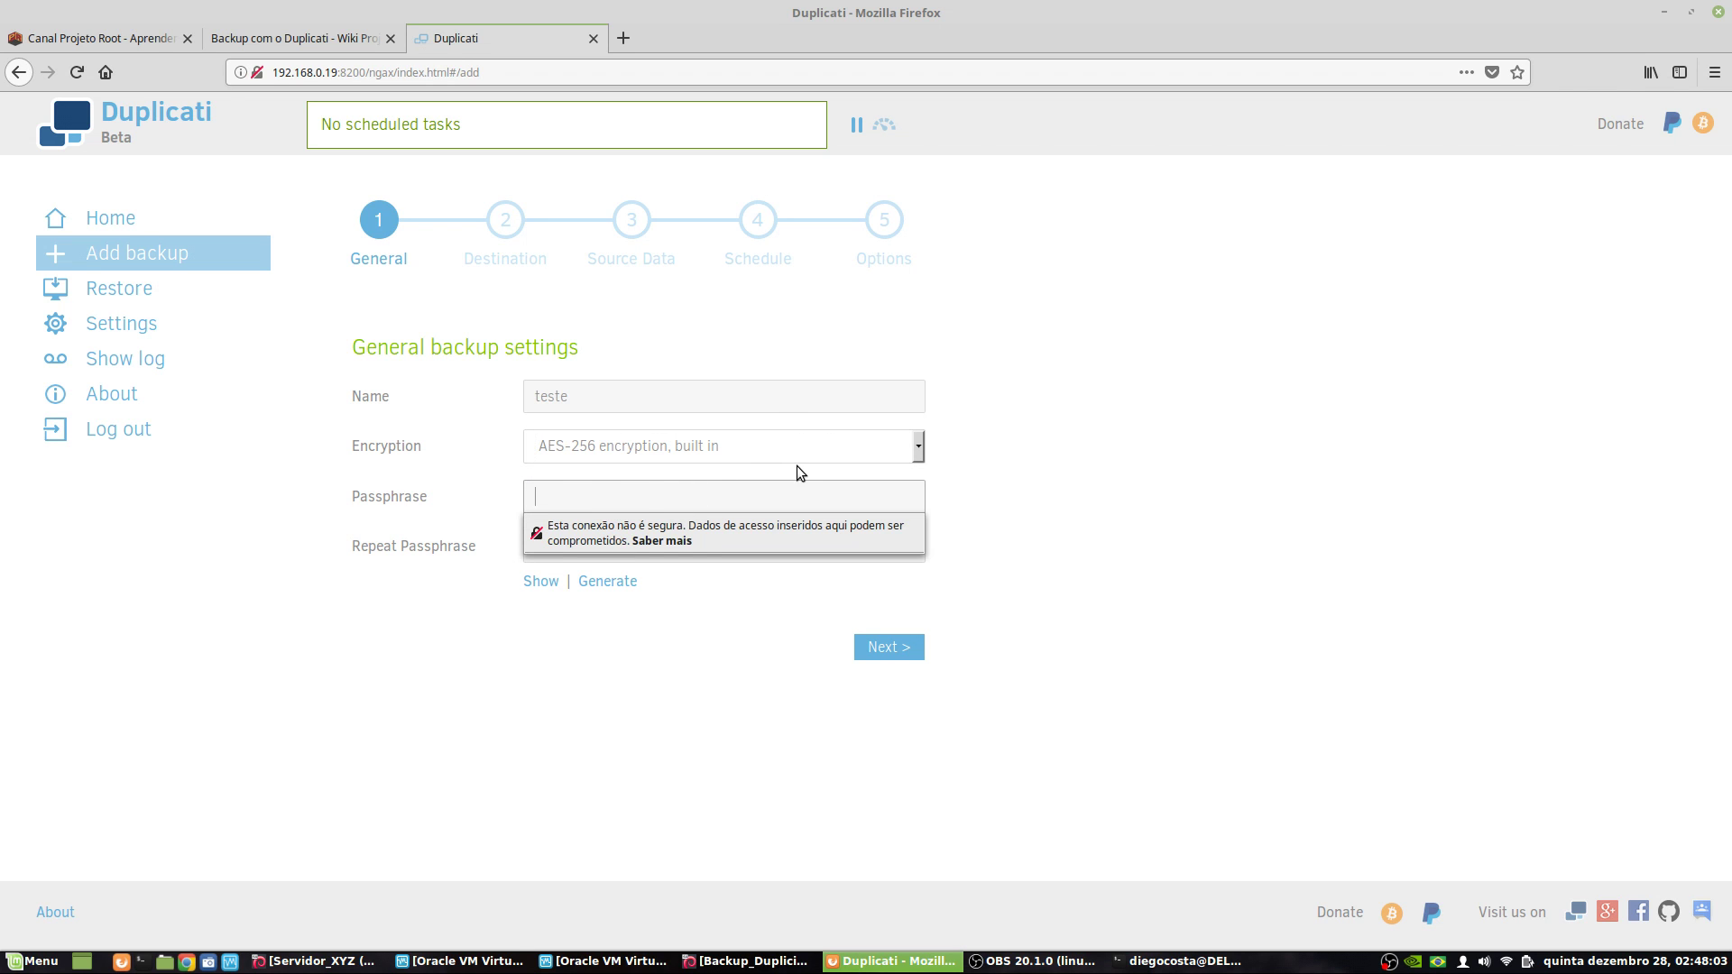
type("teste")
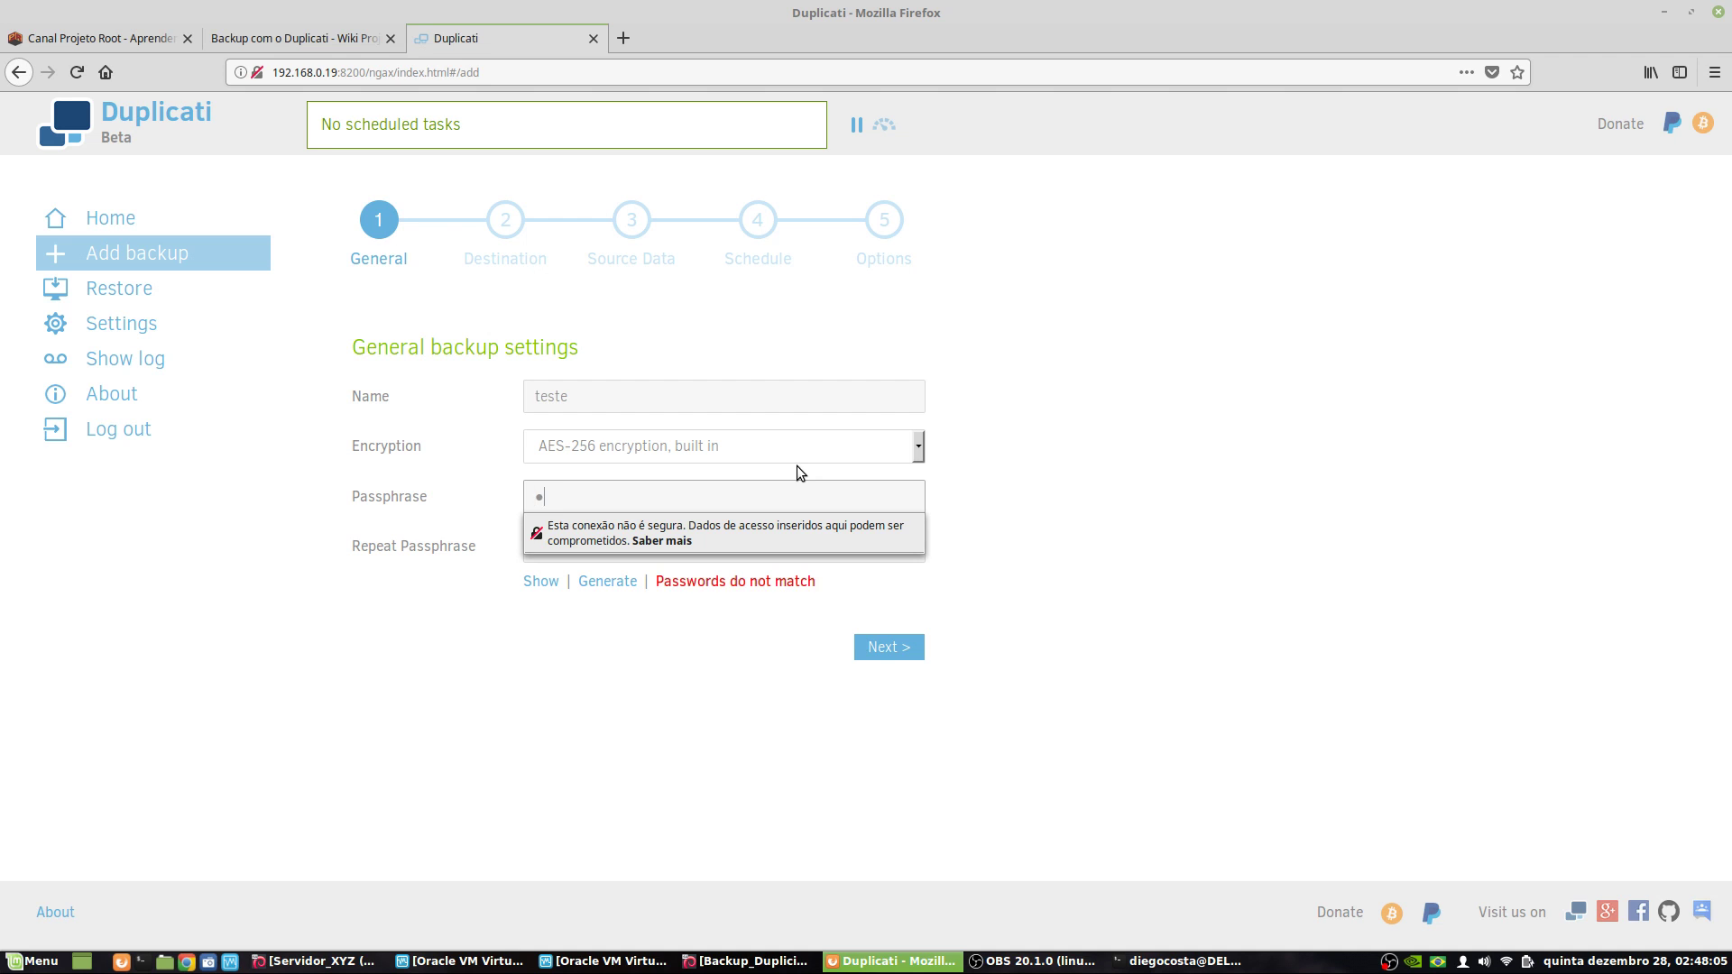
left_click(539, 607)
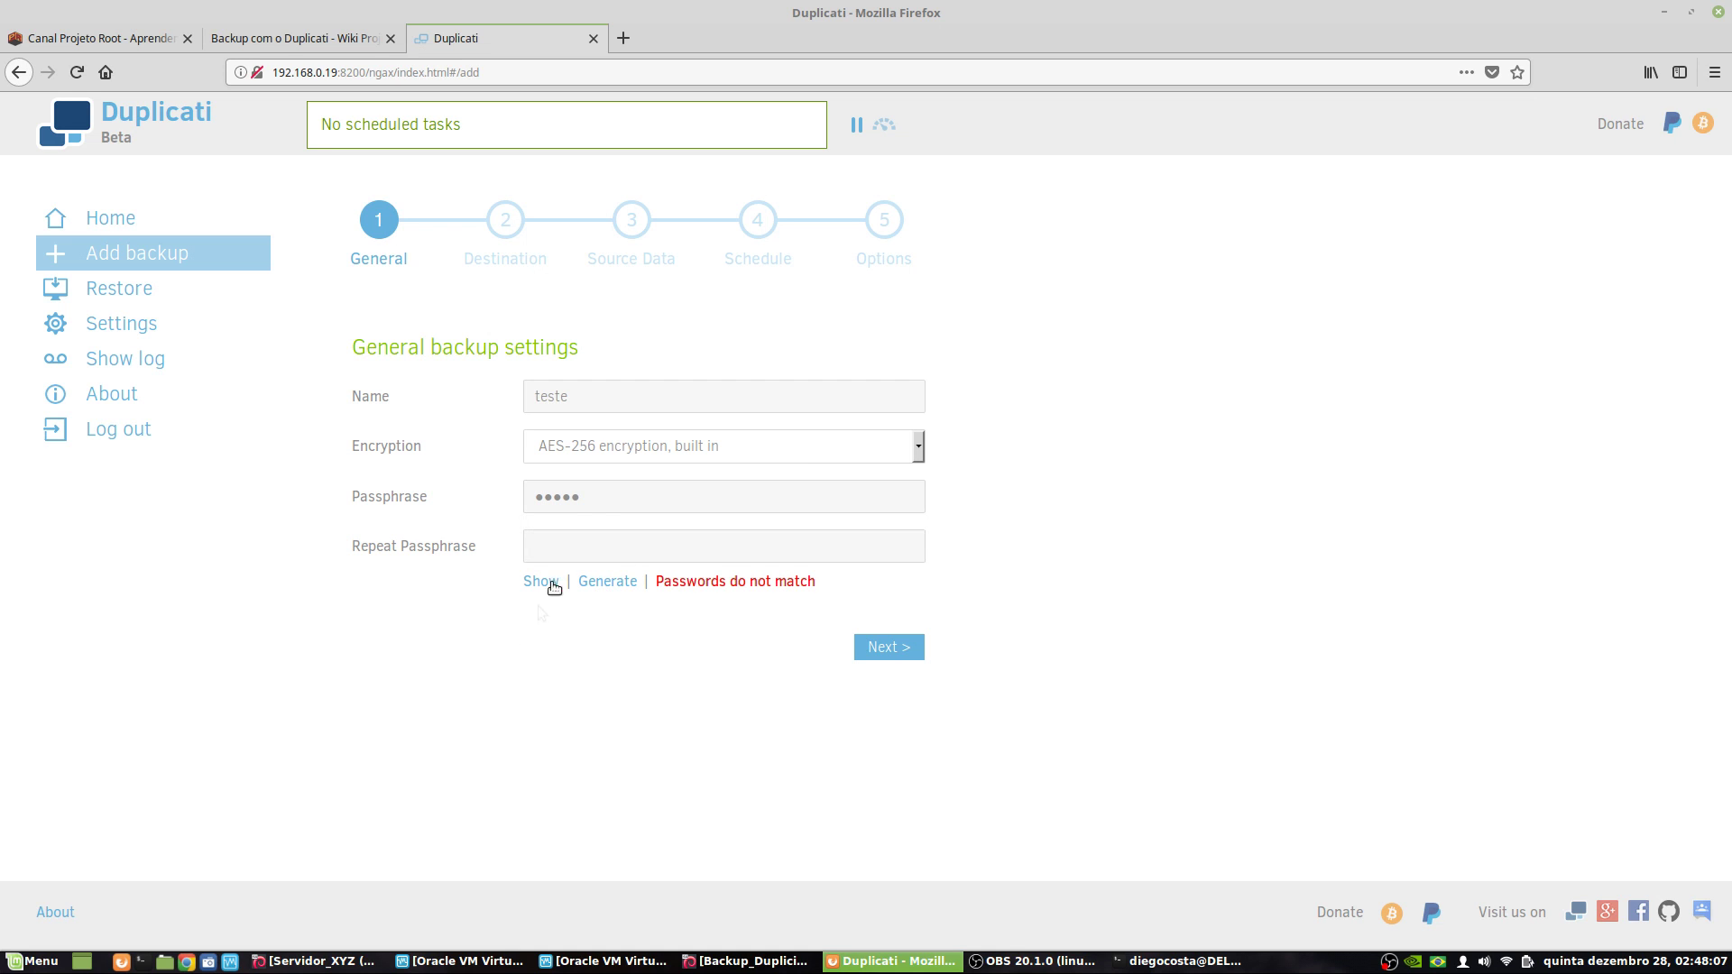
left_click(564, 550)
type("teste")
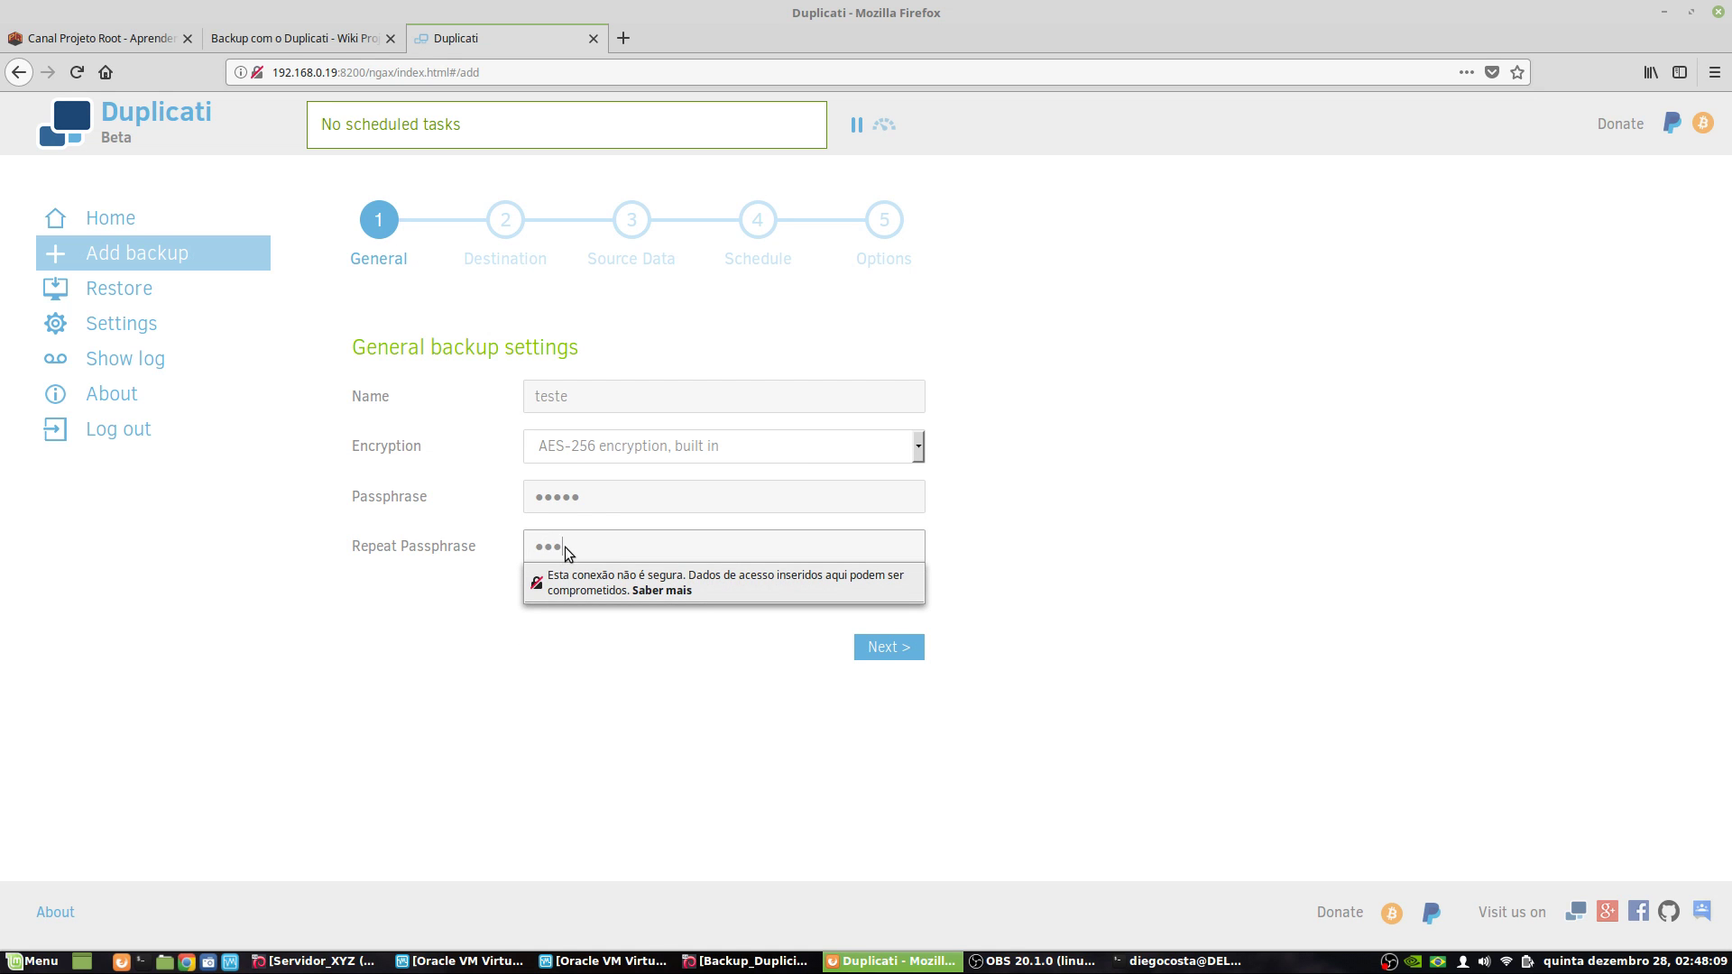
left_click(487, 715)
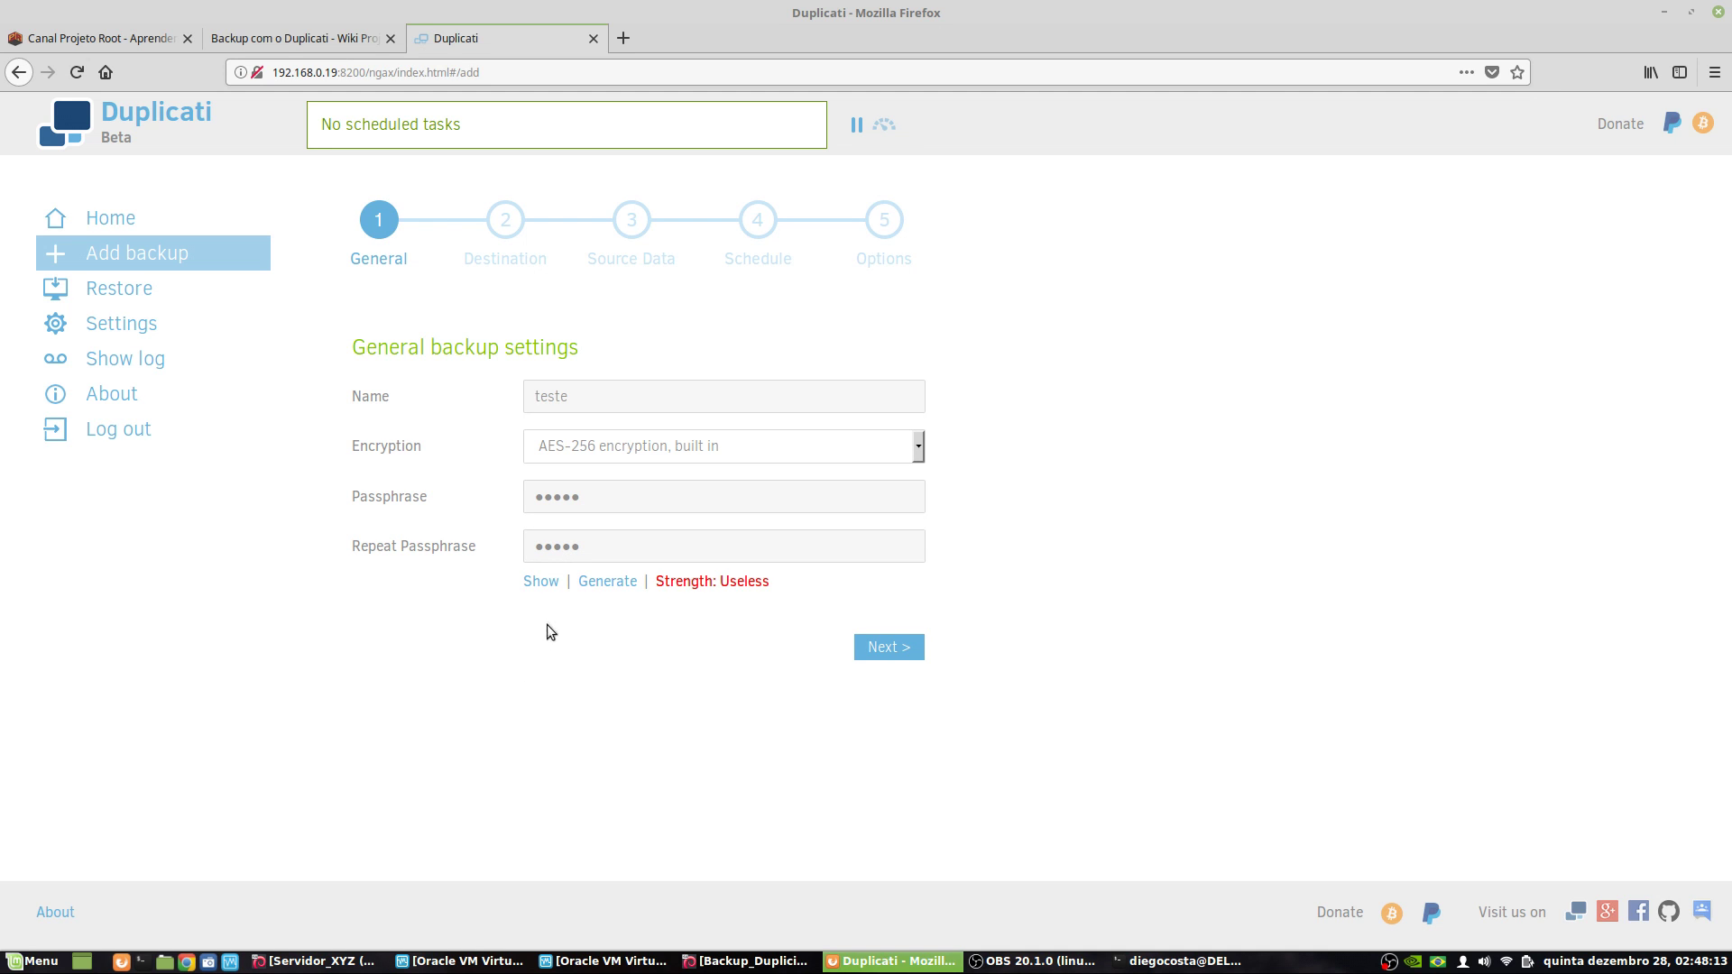
- Show the passphrases as plain text and try several generated random passphrases
left_click(556, 594)
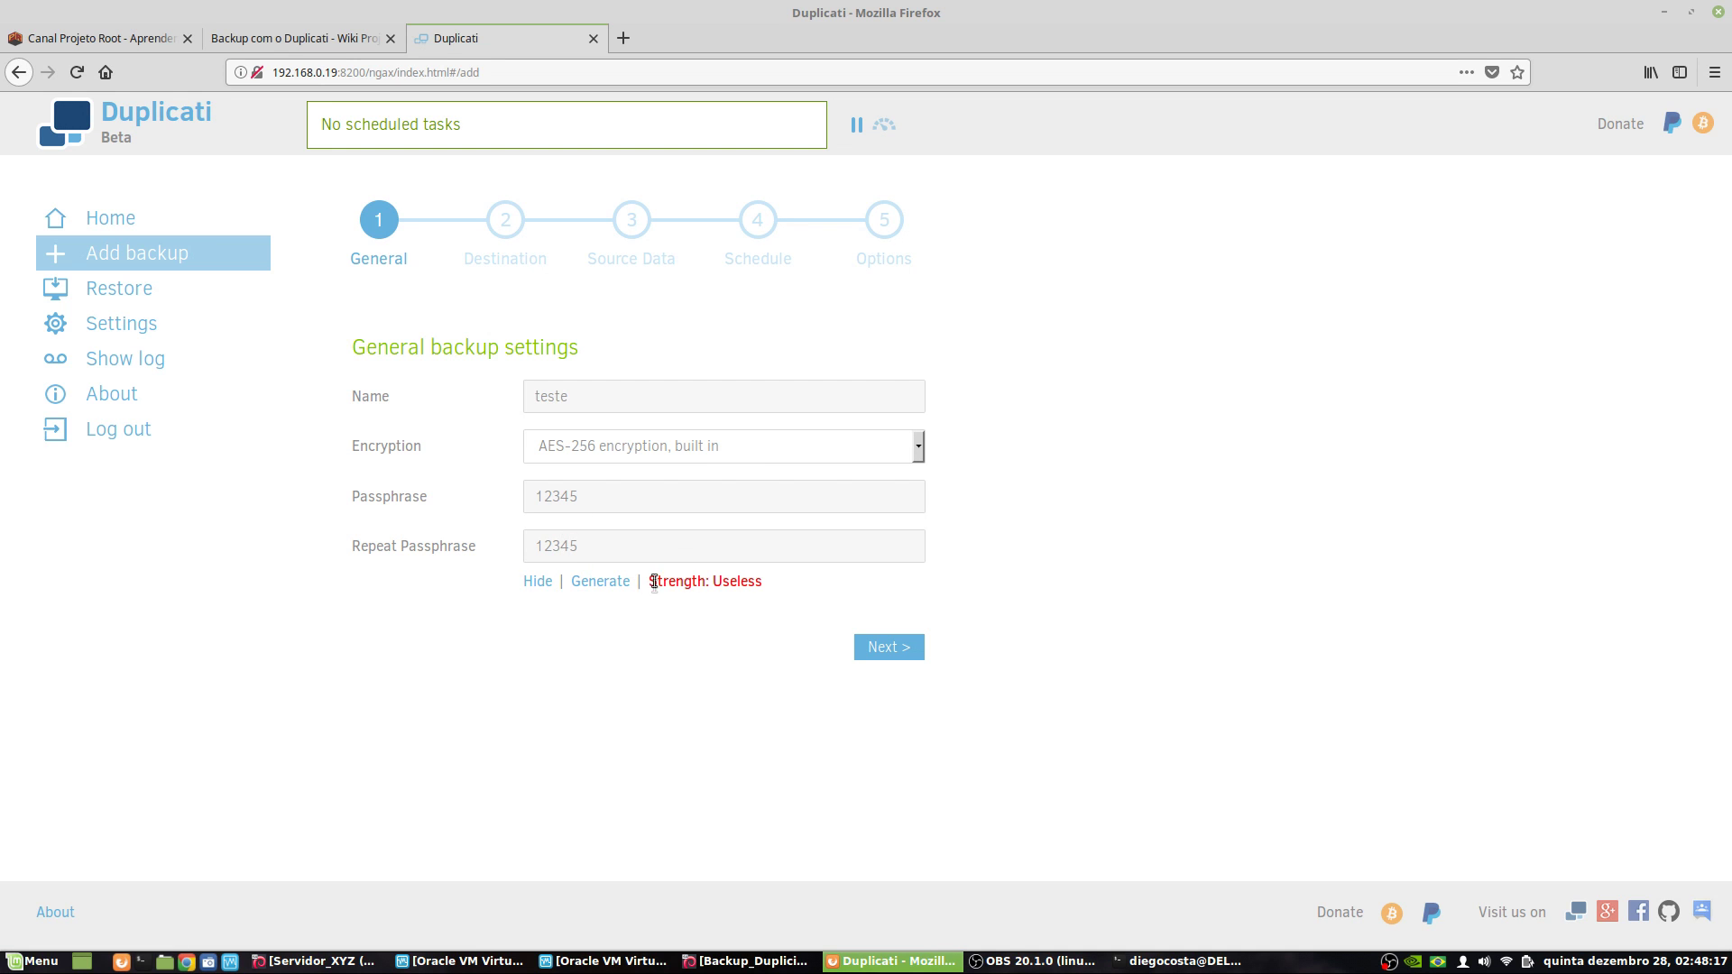
left_click(603, 584)
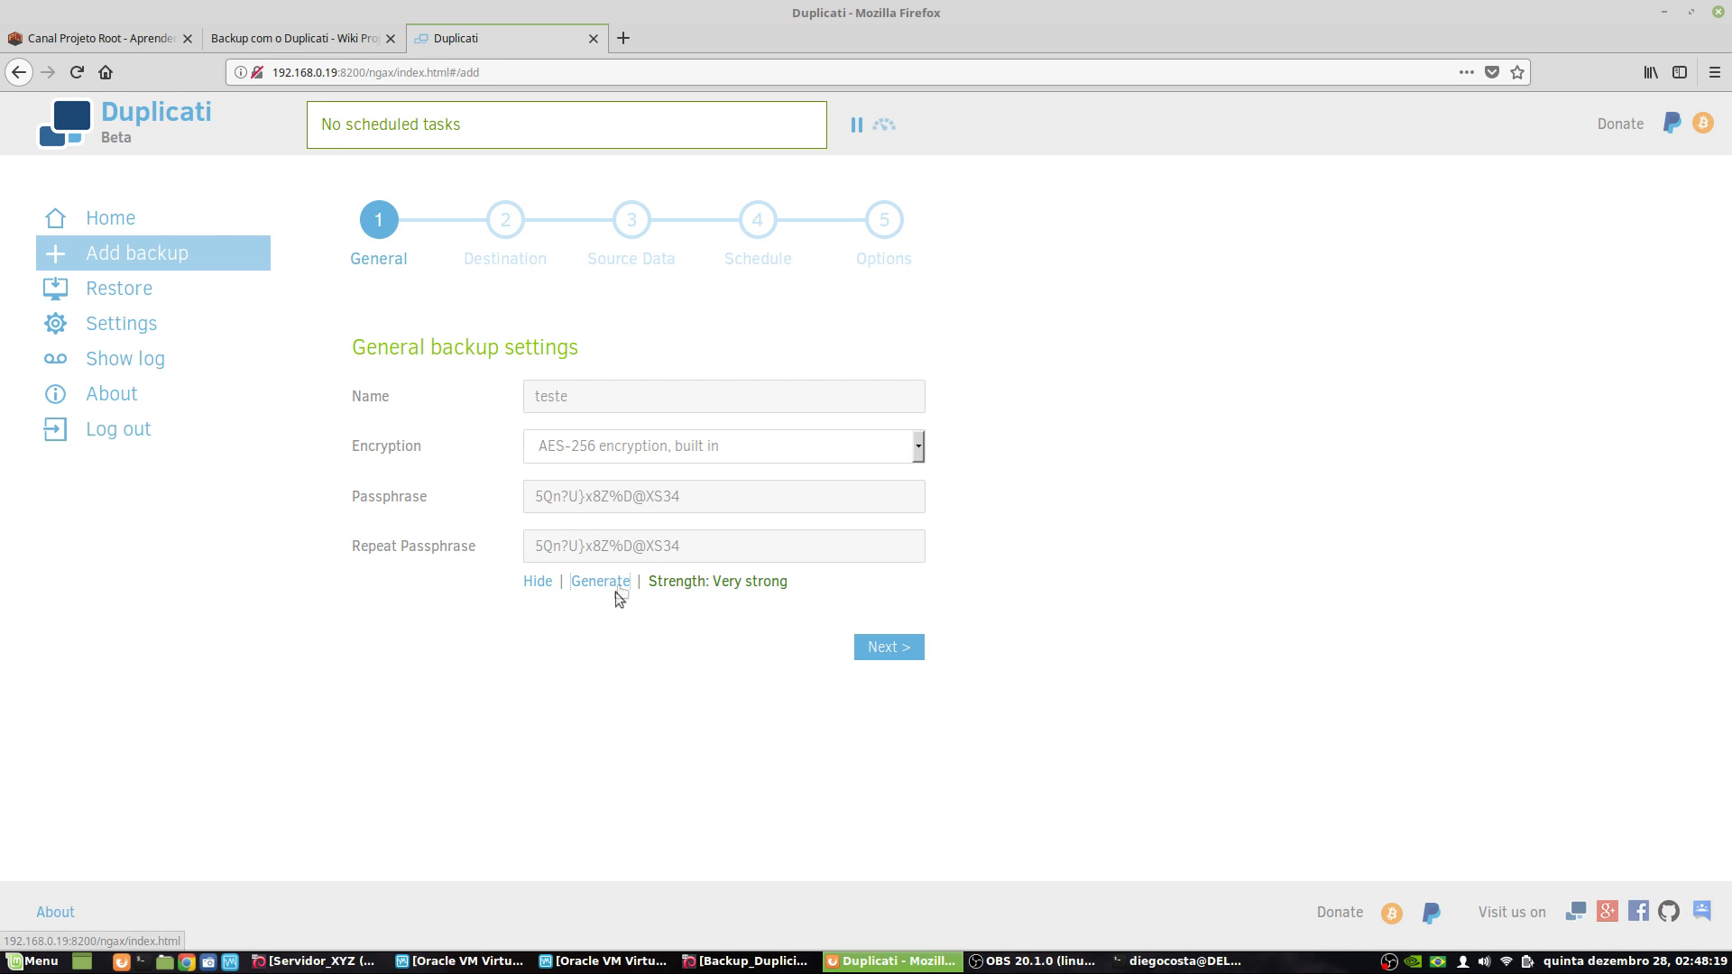
left_click(586, 499)
double_click(618, 500)
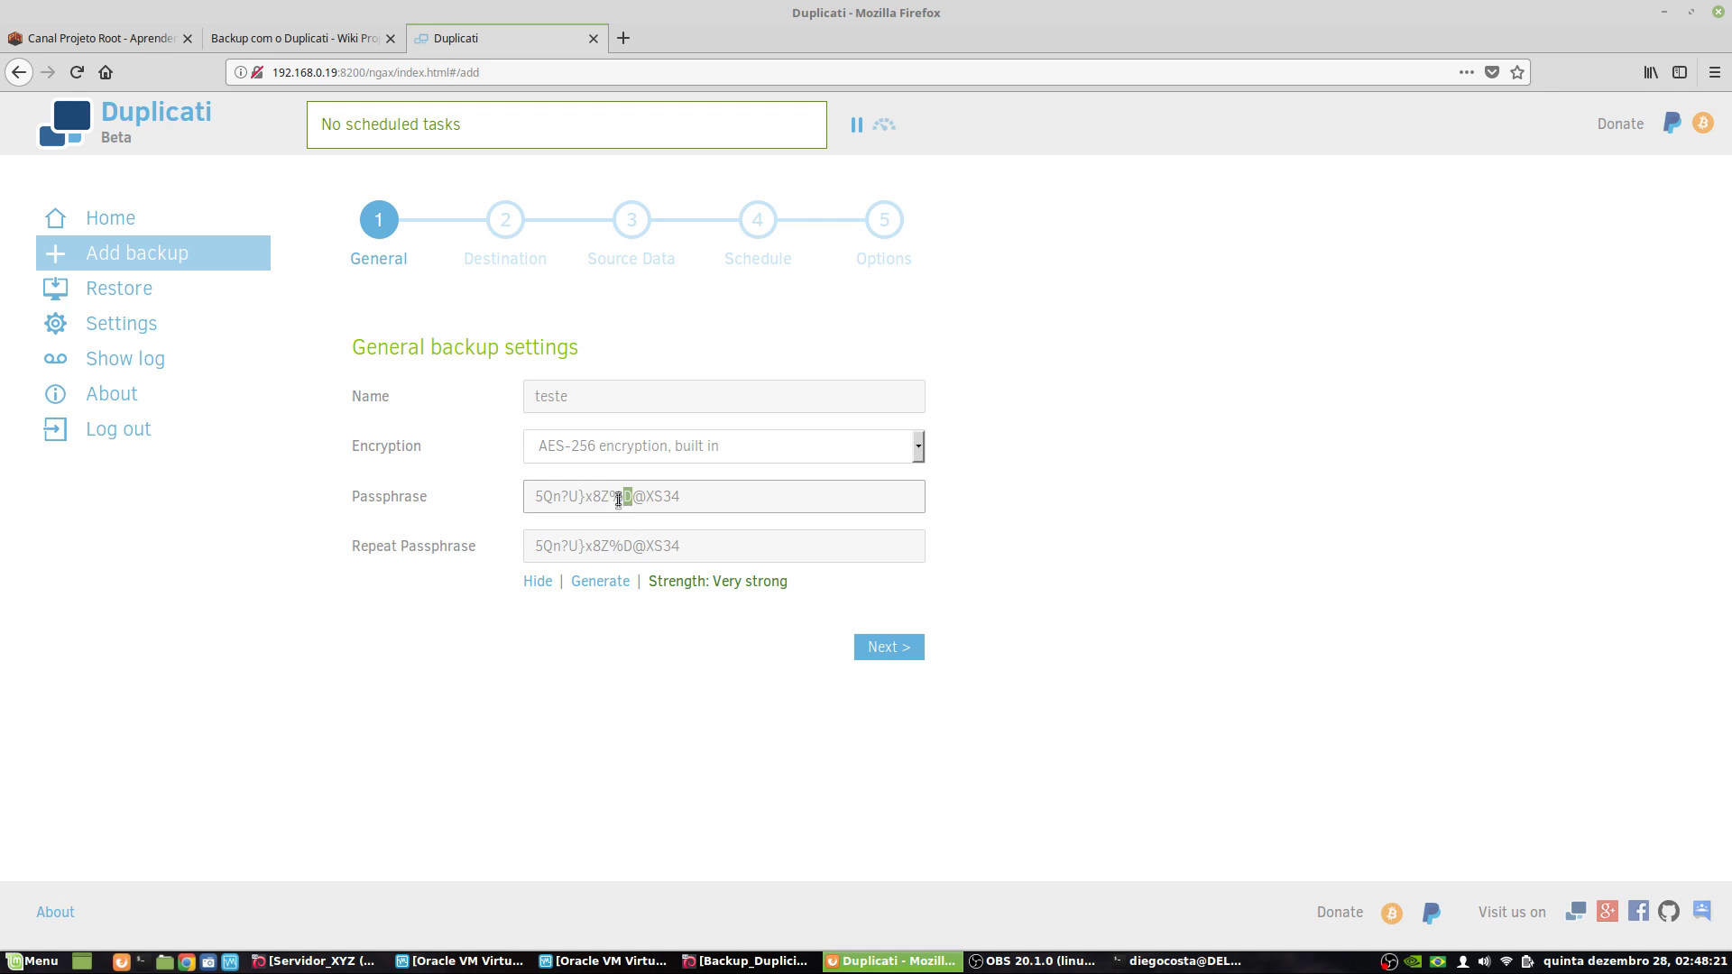
left_click(617, 581)
left_click(618, 582)
left_click(618, 582)
left_click(619, 583)
left_click(619, 583)
left_click(619, 583)
left_click(619, 583)
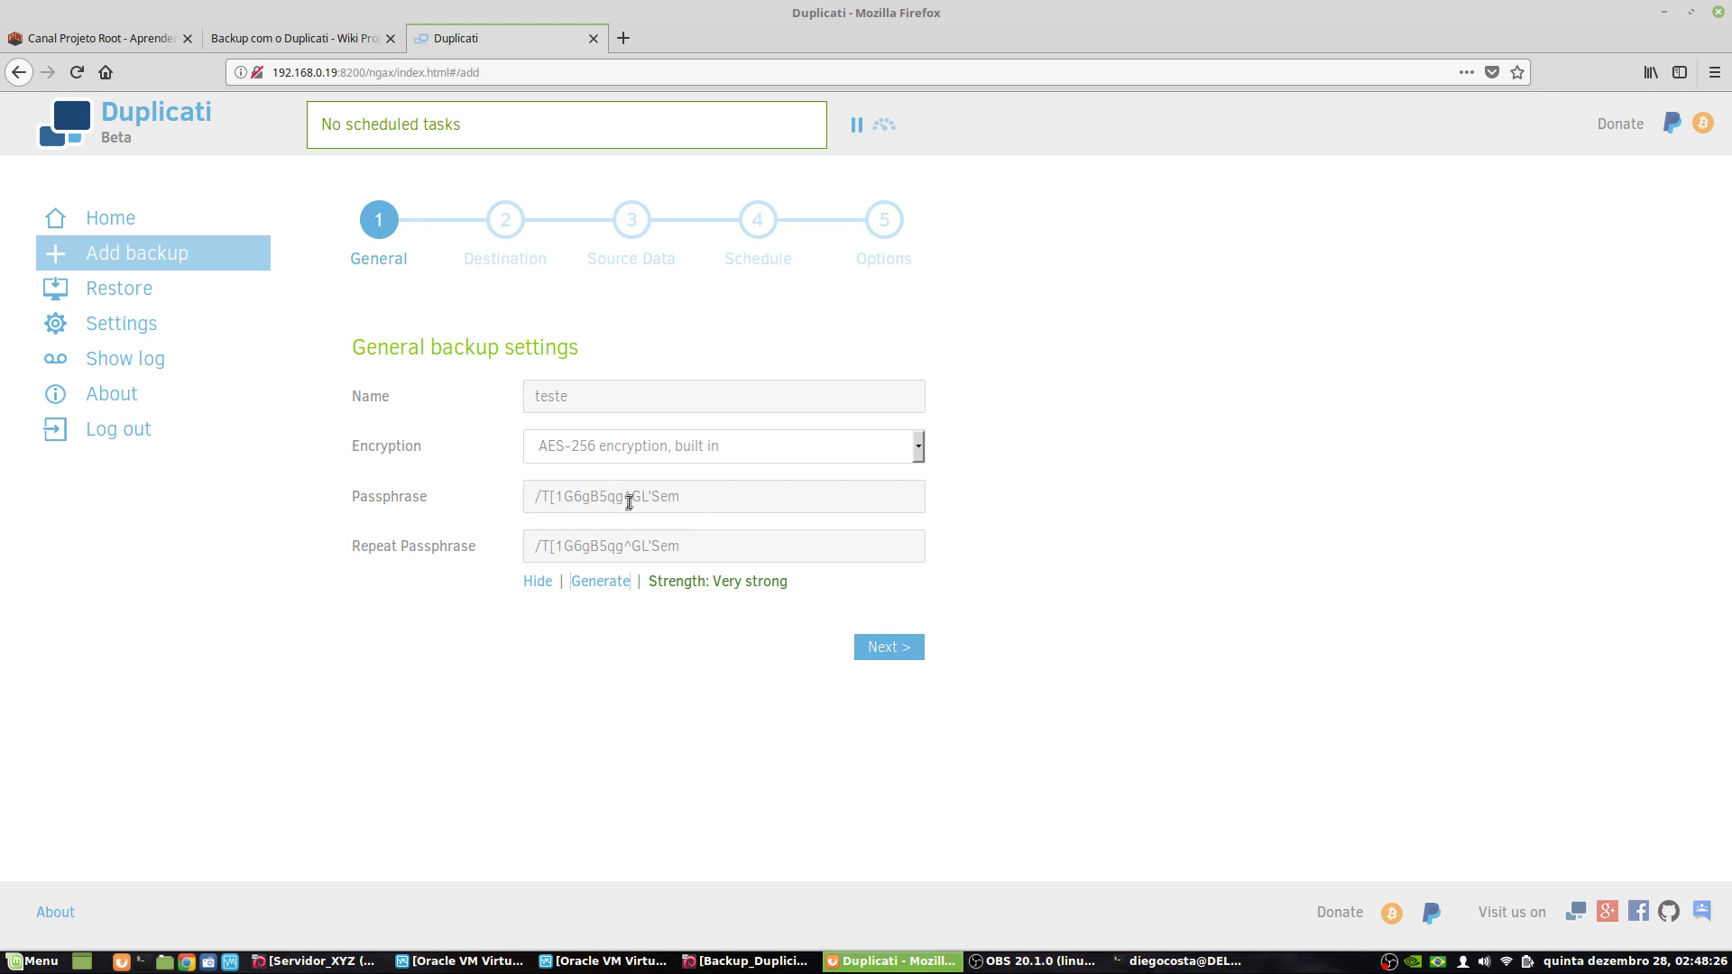
- Replace the generated passphrase with a custom one in both Passphrase and Repeat Passphrase
triple_click(629, 502)
type("12345")
left_click(622, 545)
triple_click(622, 546)
type("12345")
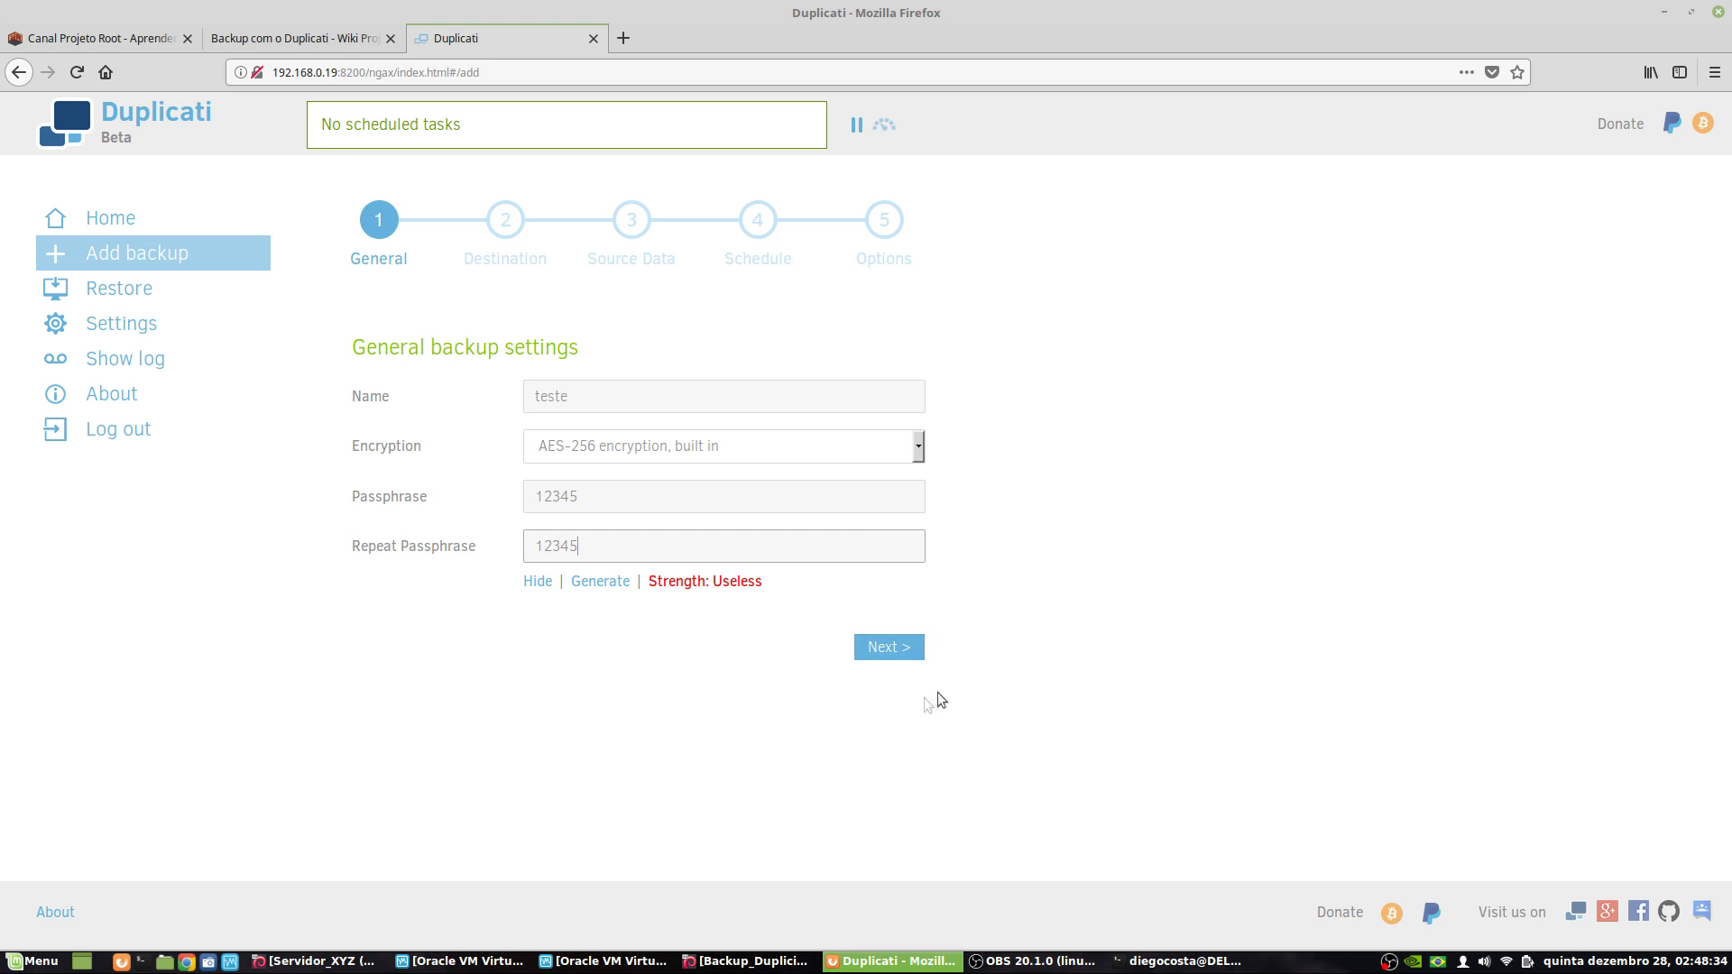
- Advance to the Destination step and pick Google Drive from the Storage Type list
left_click(908, 650)
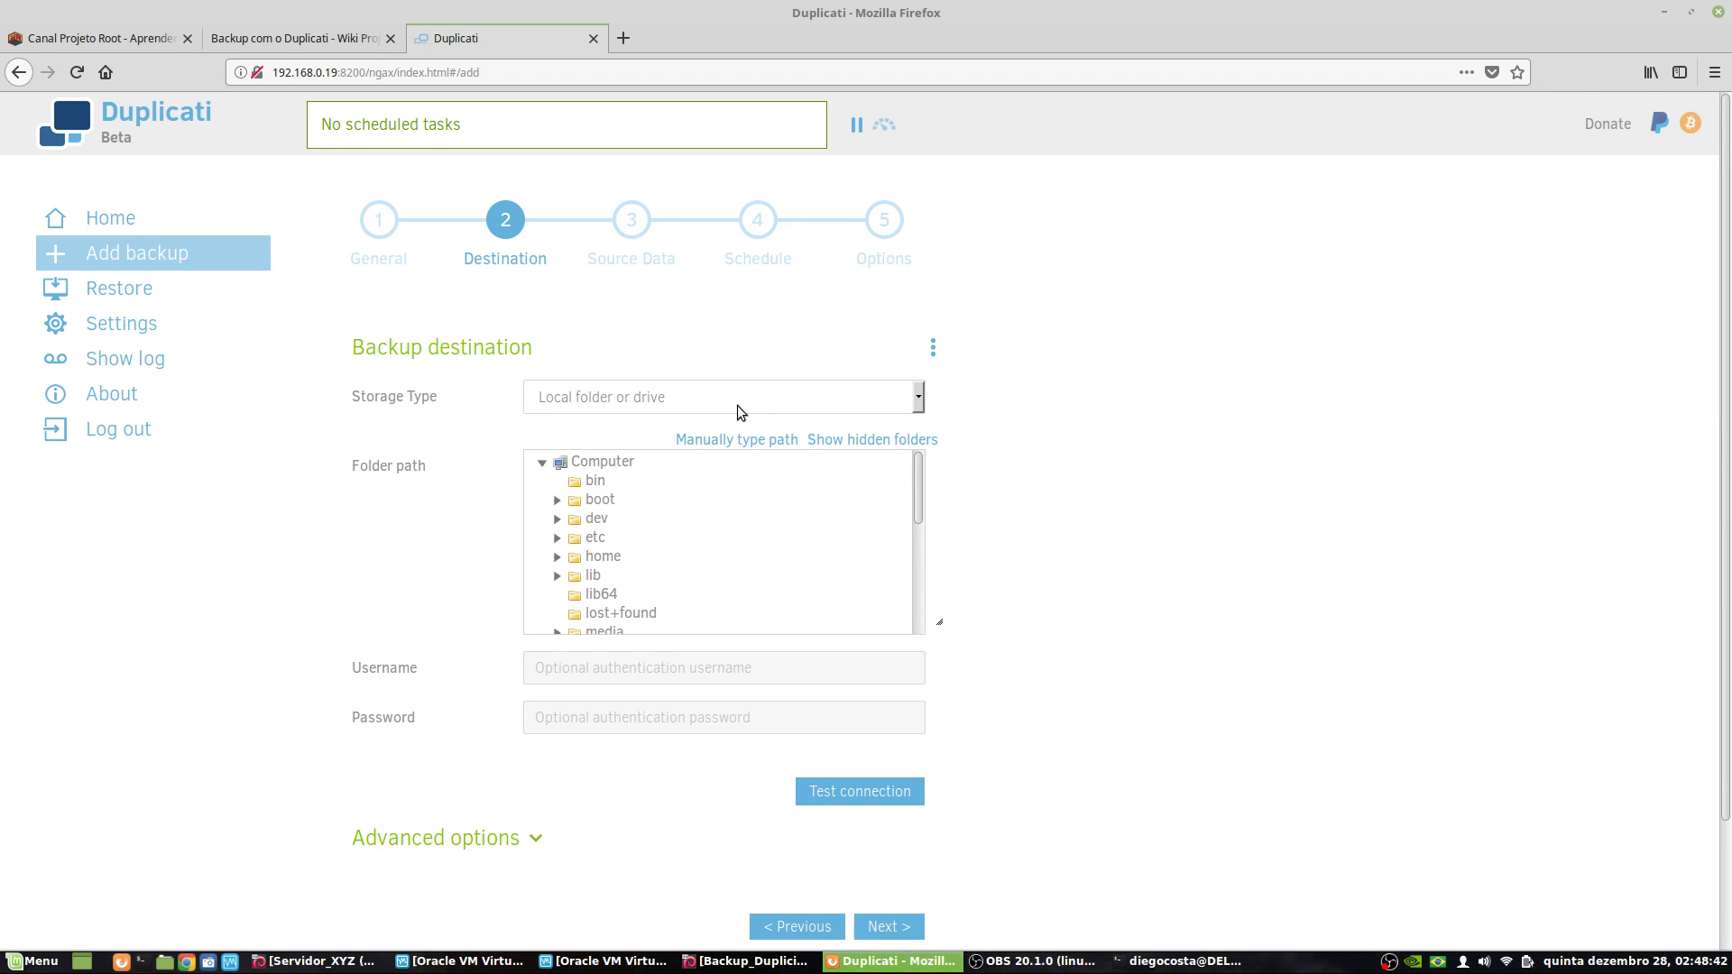
left_click(759, 399)
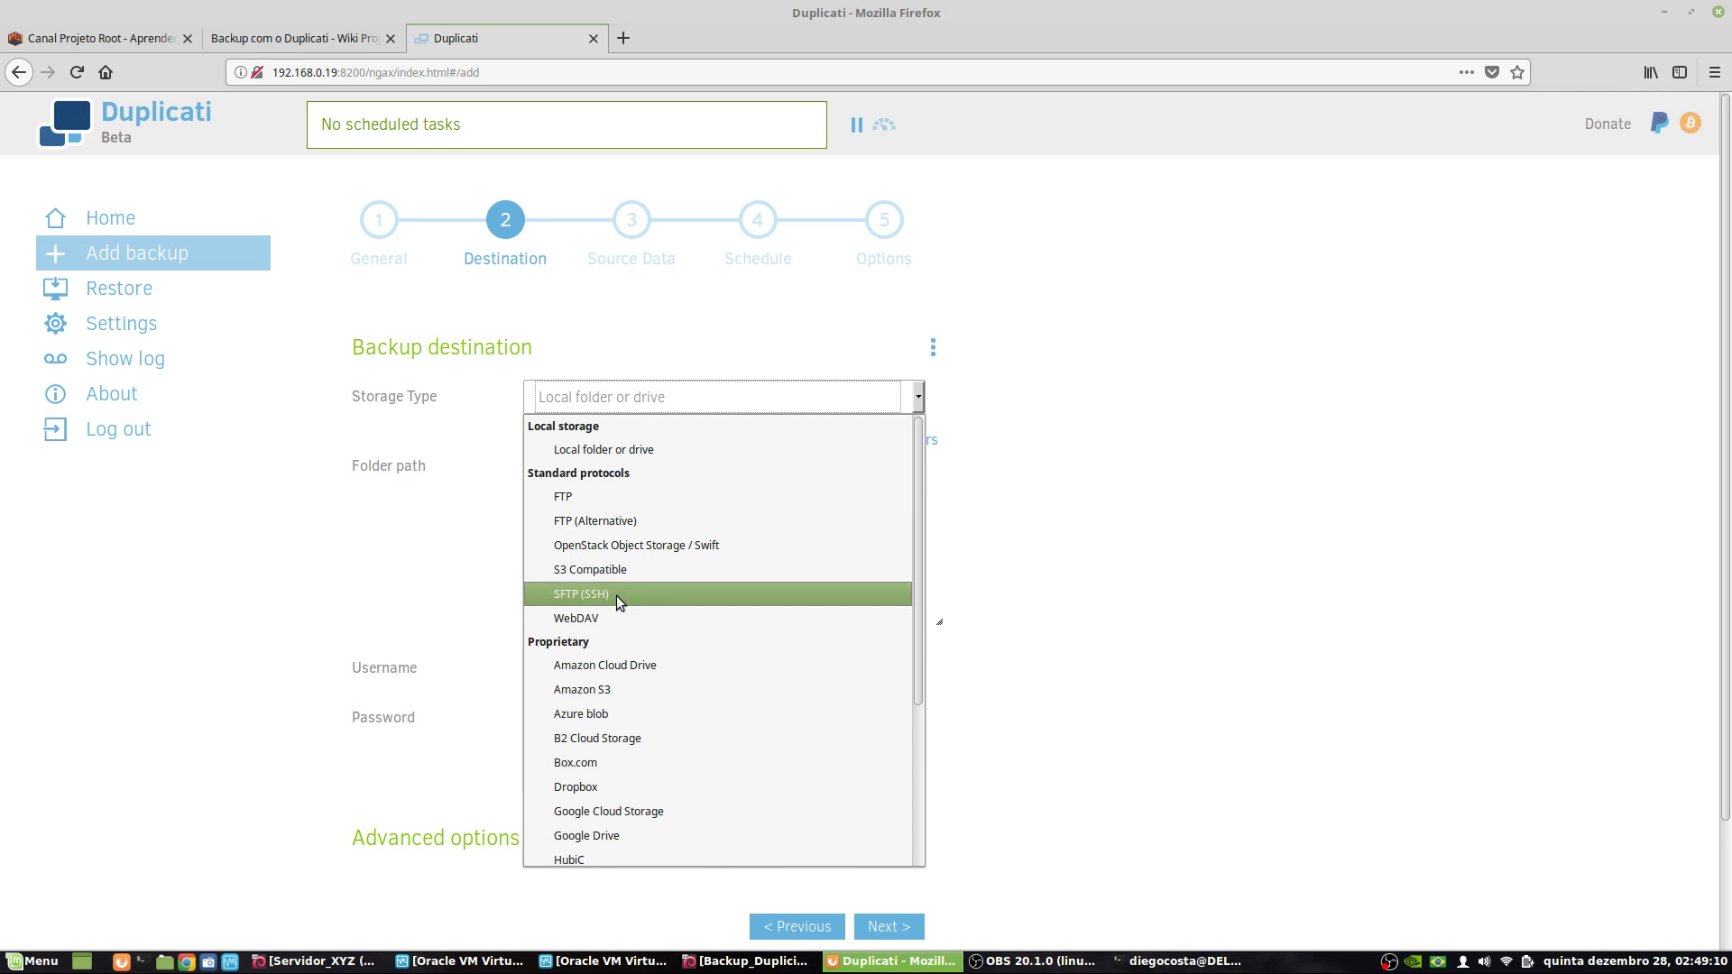
scroll(678, 635, "down", 3)
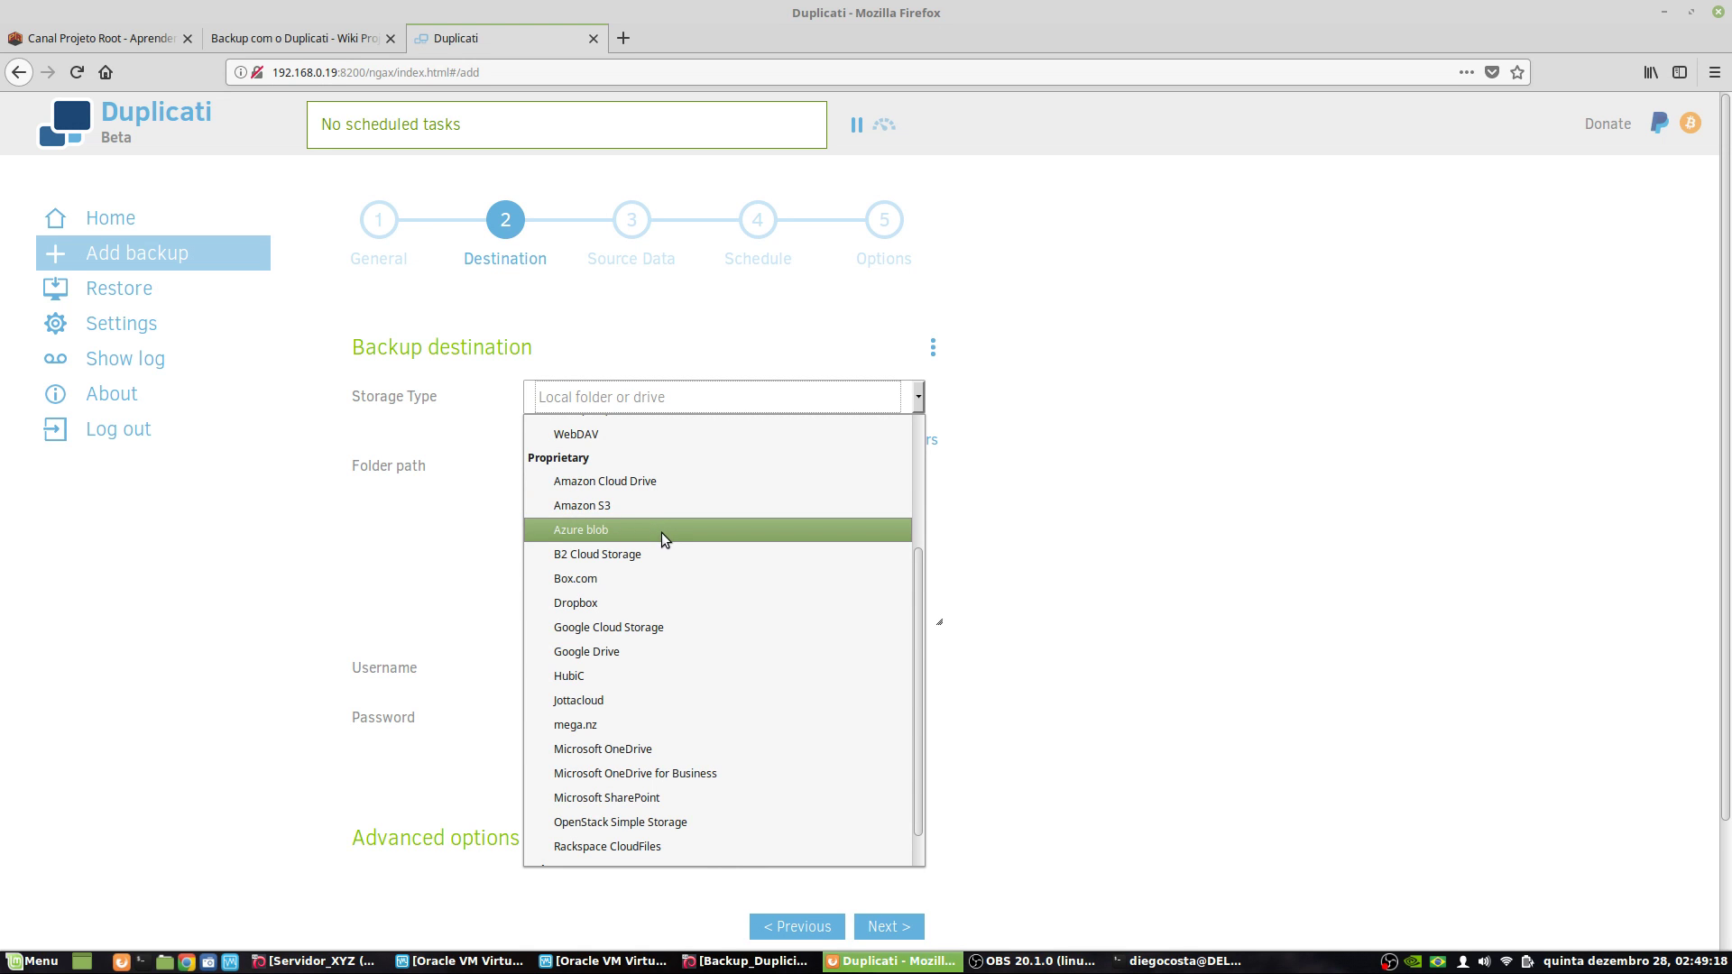
scroll(682, 562, "down", 1)
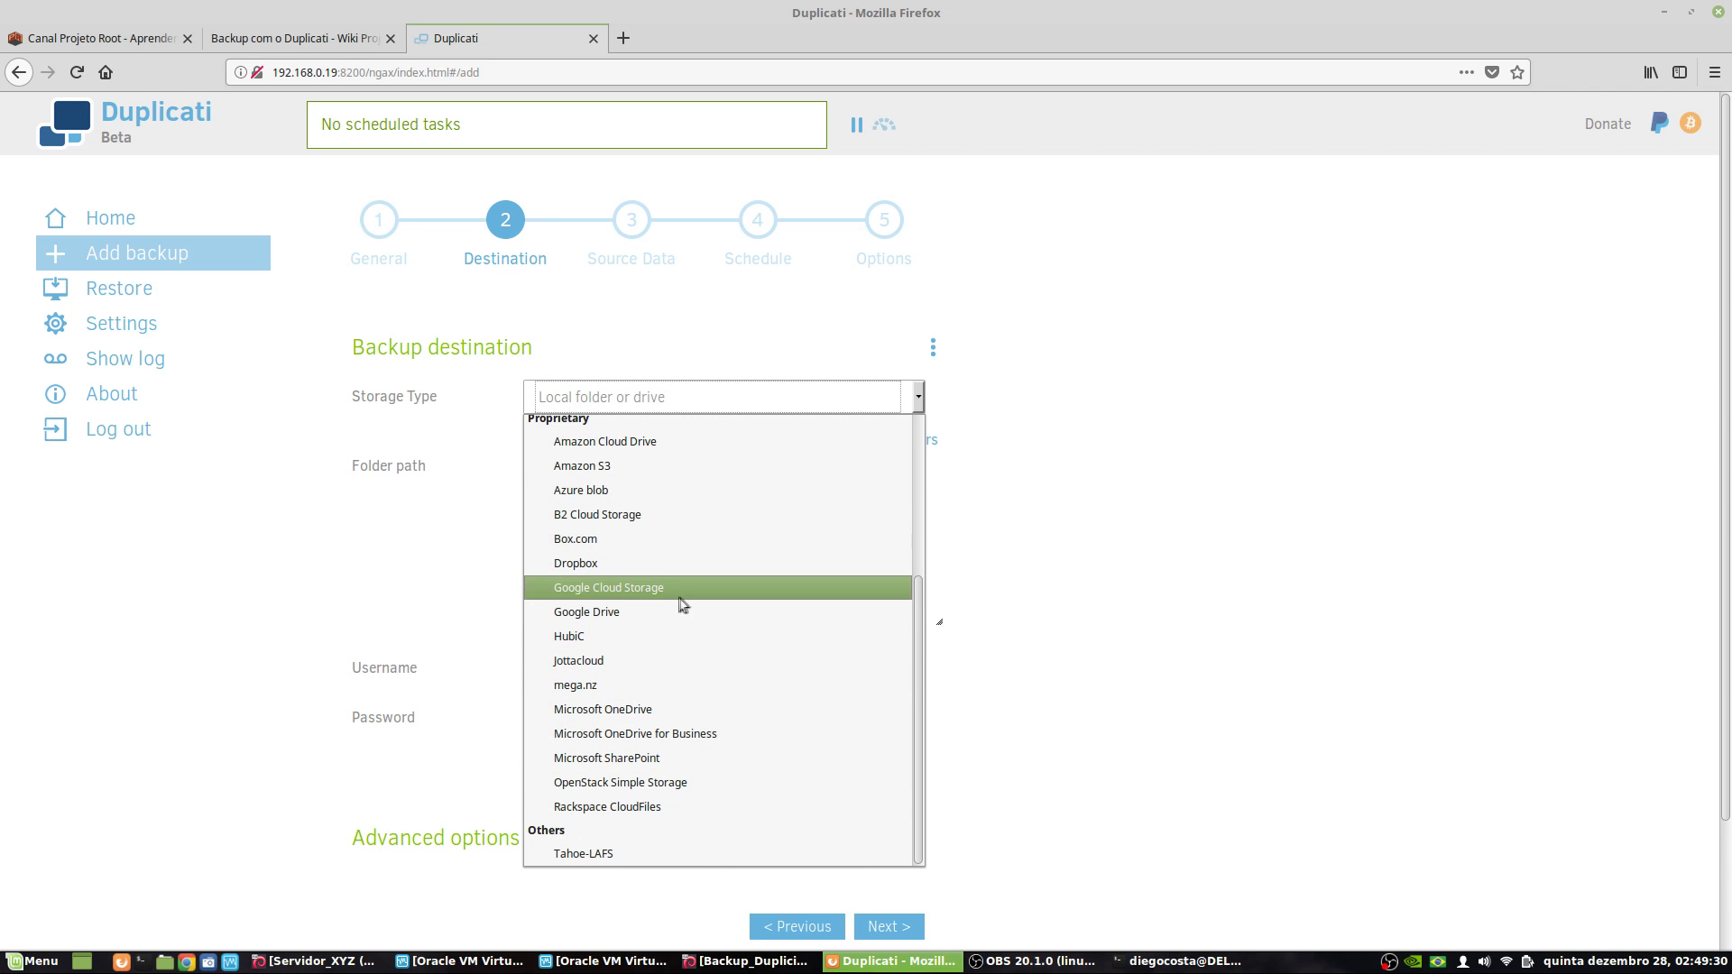
left_click(677, 611)
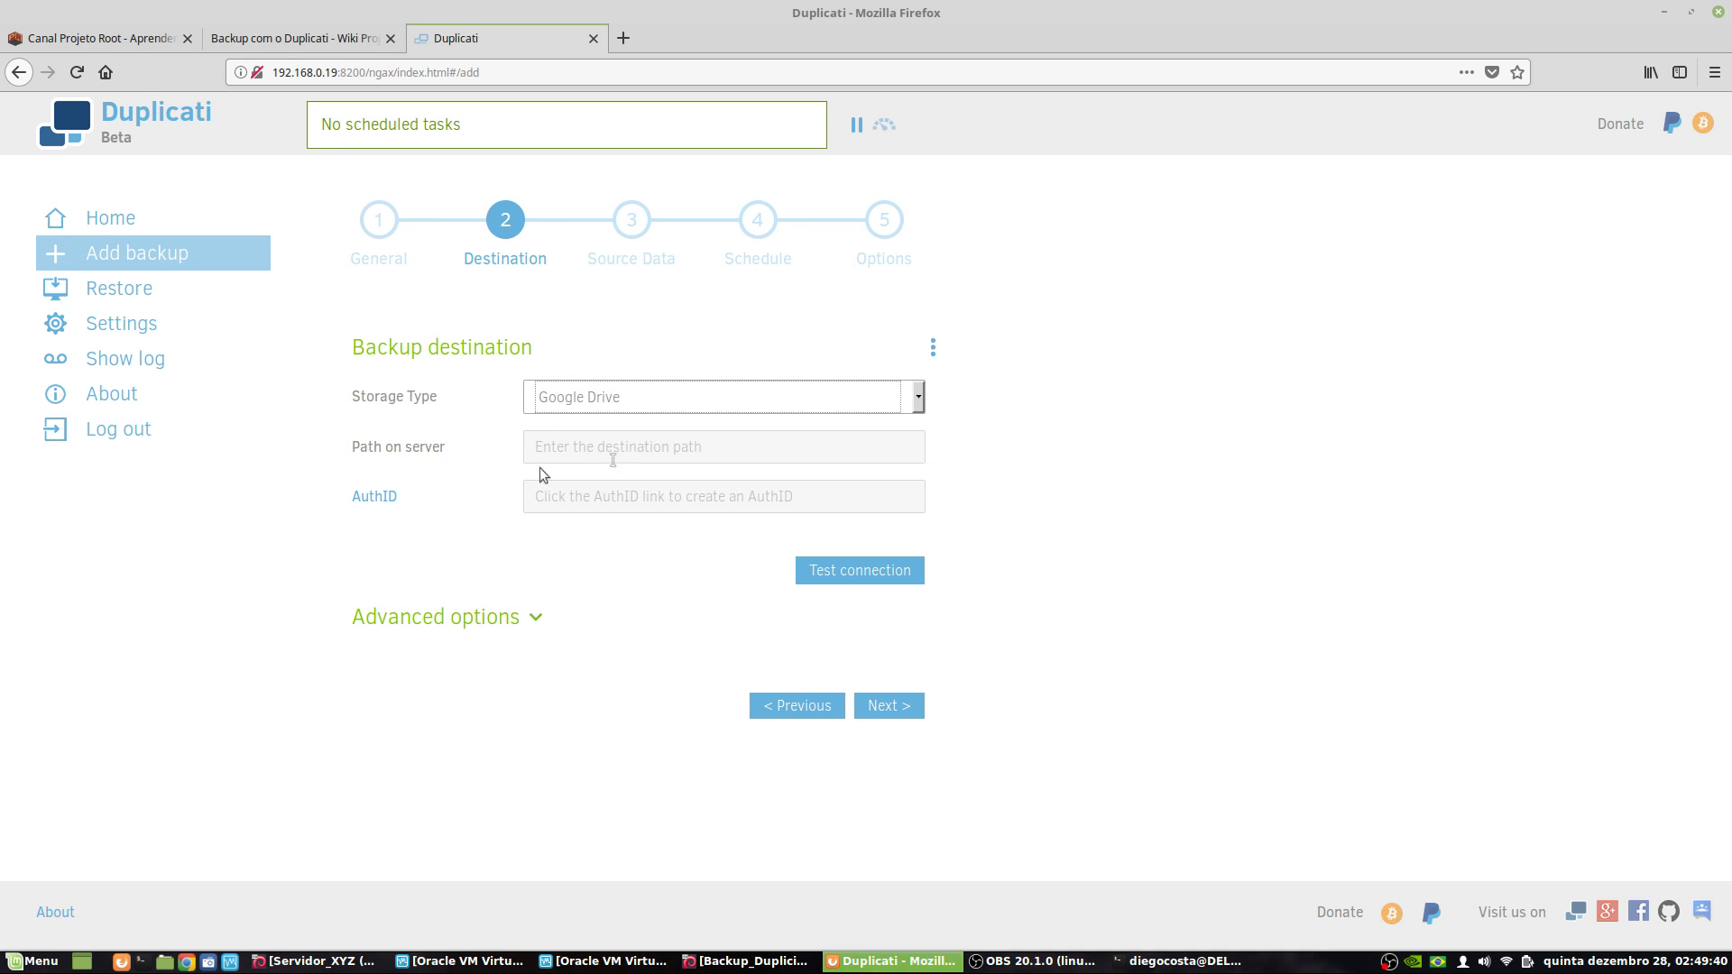
- Enter /backup123/ as the path on server and request a new Google Drive AuthID
left_click(622, 446)
type("/bac")
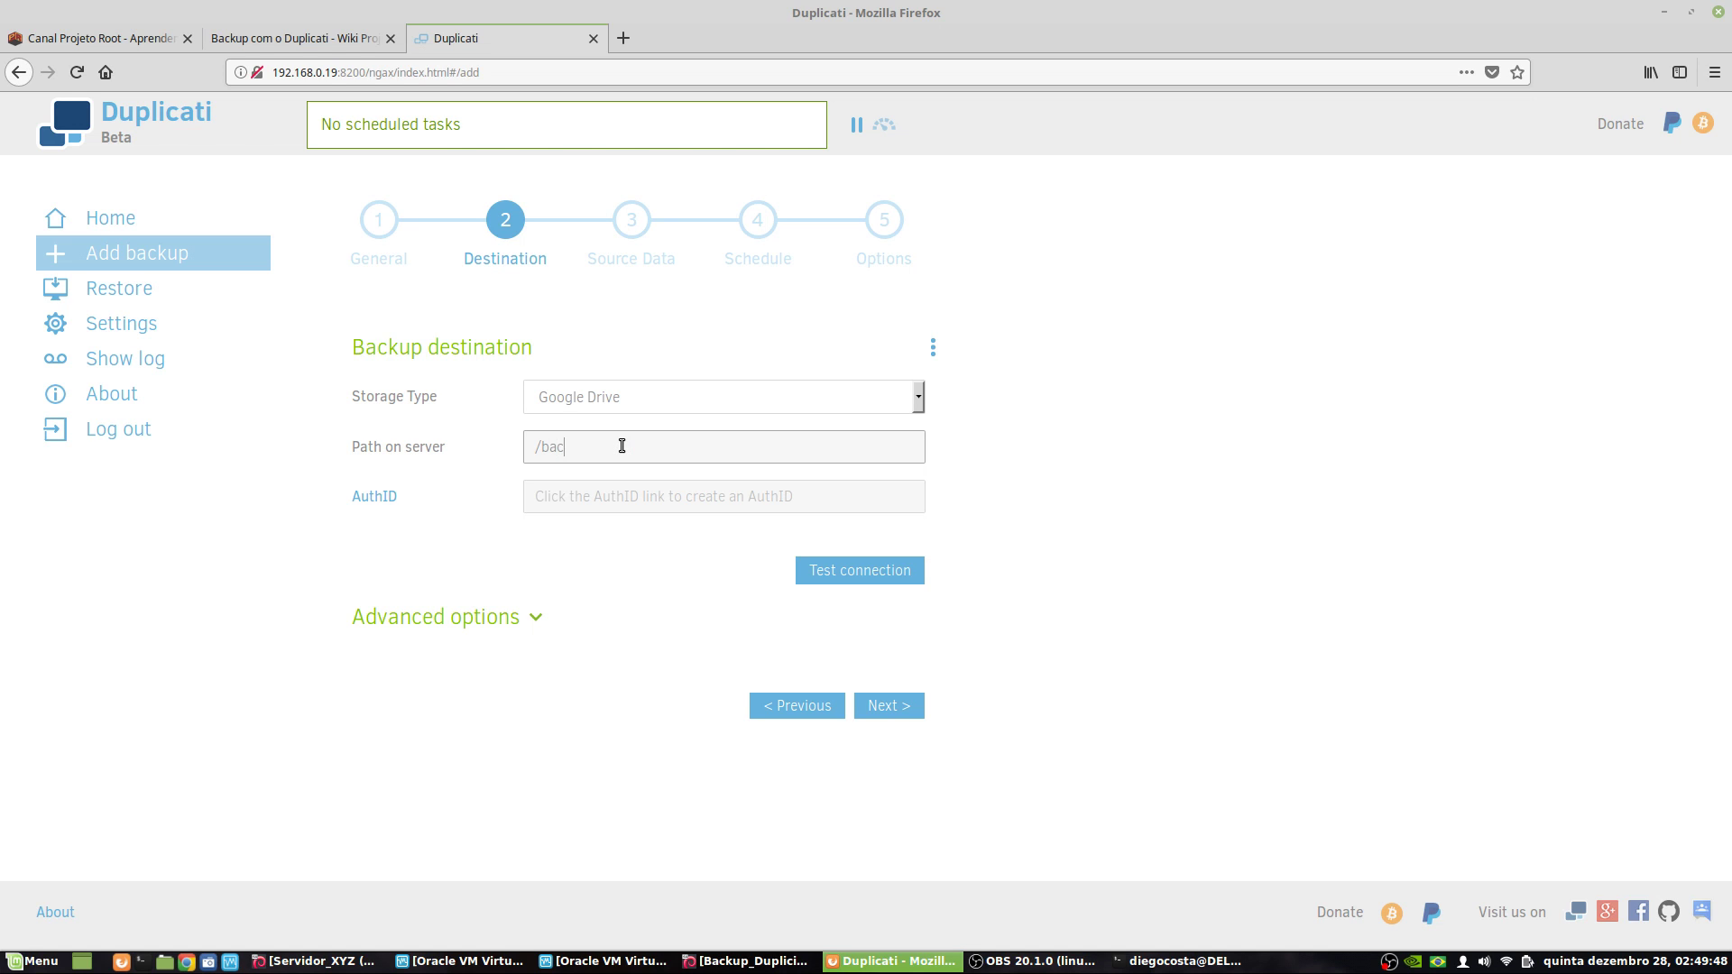
type("kup123/")
left_click(386, 500)
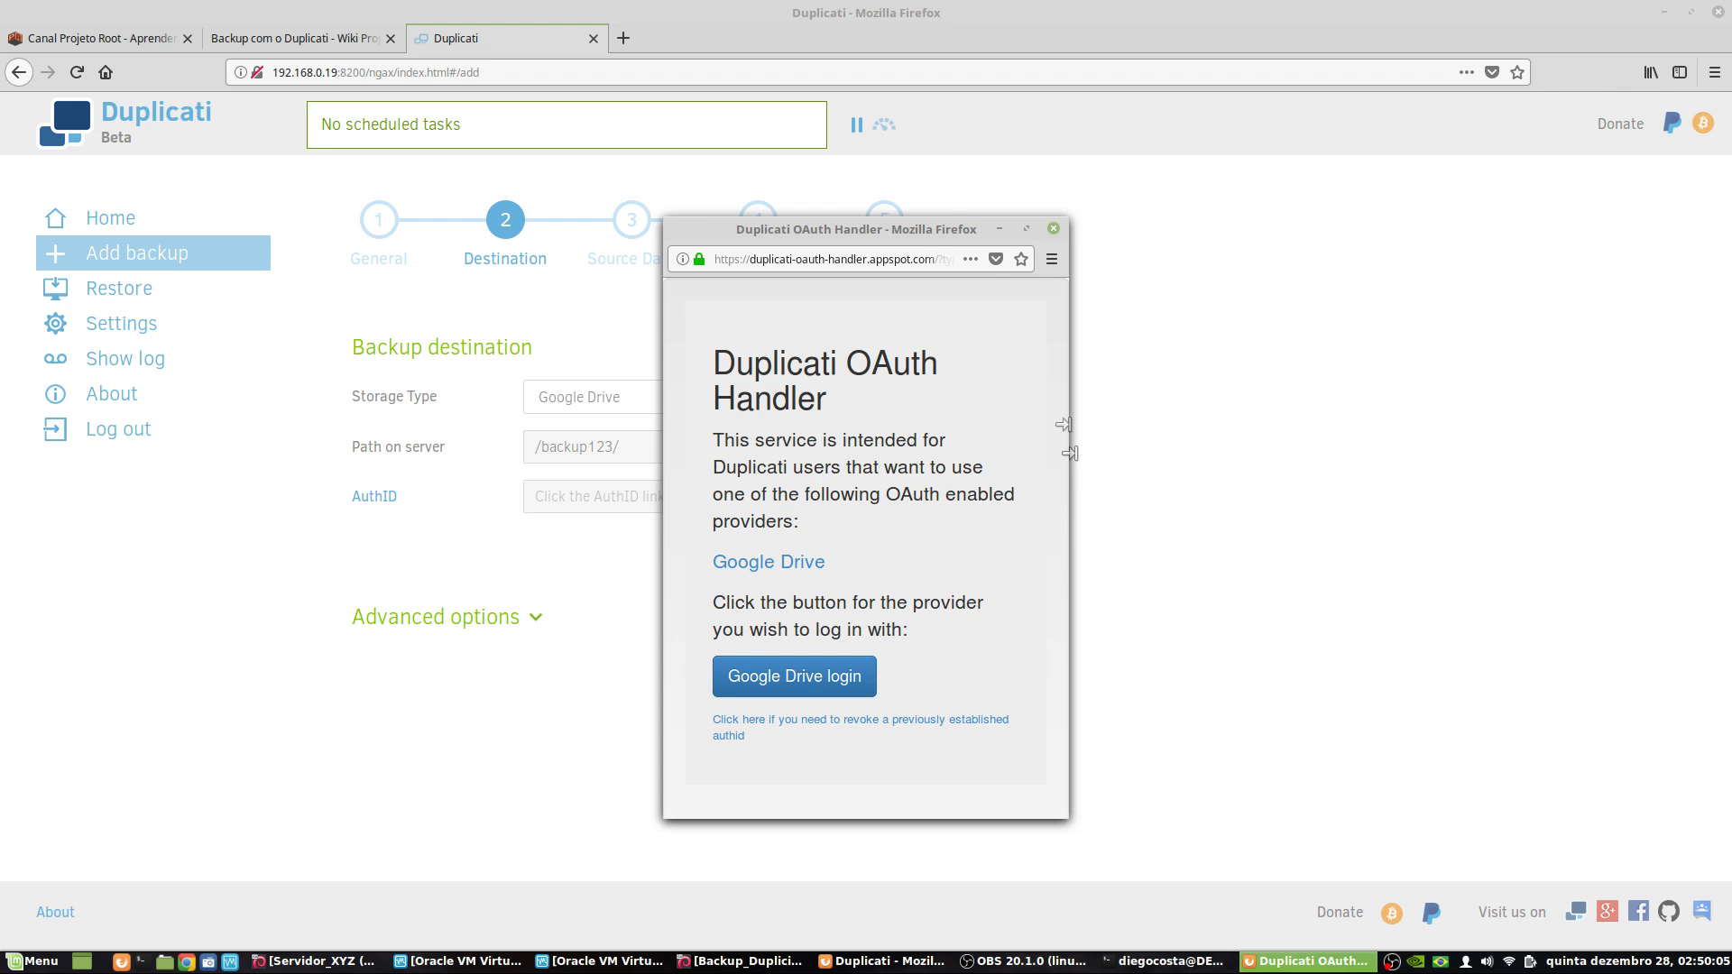
- Log in to Google Drive from the OAuth handler window and submit the account password
left_click_drag(857, 231, 817, 163)
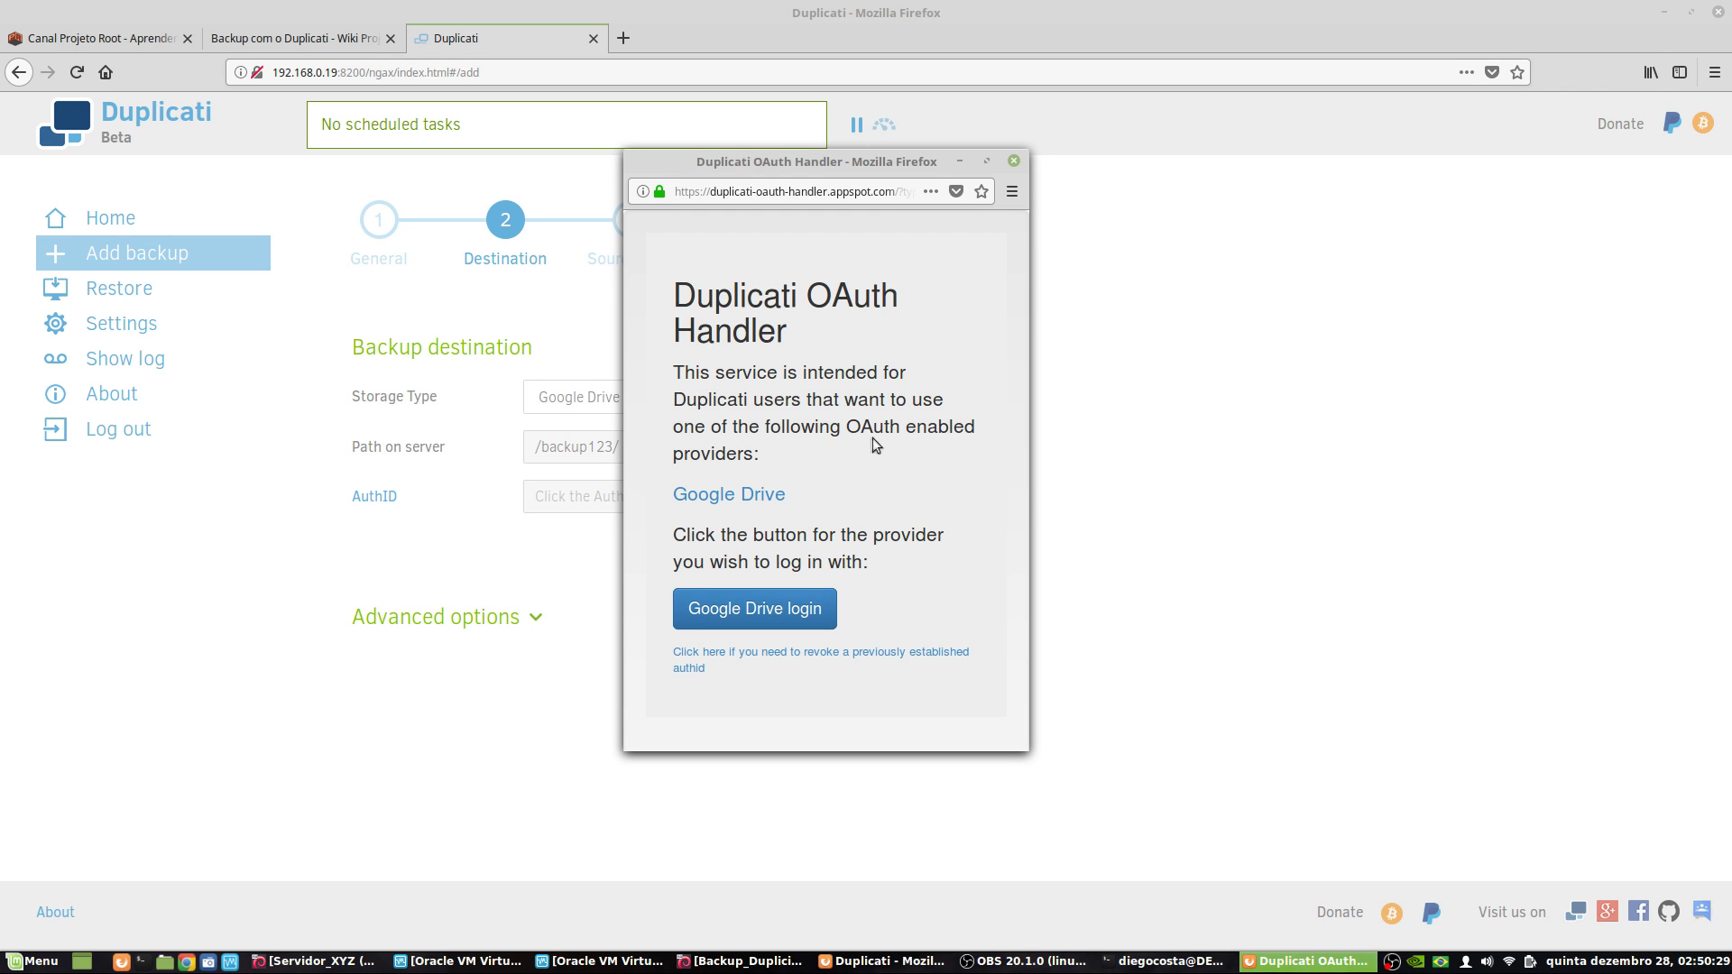
left_click(794, 611)
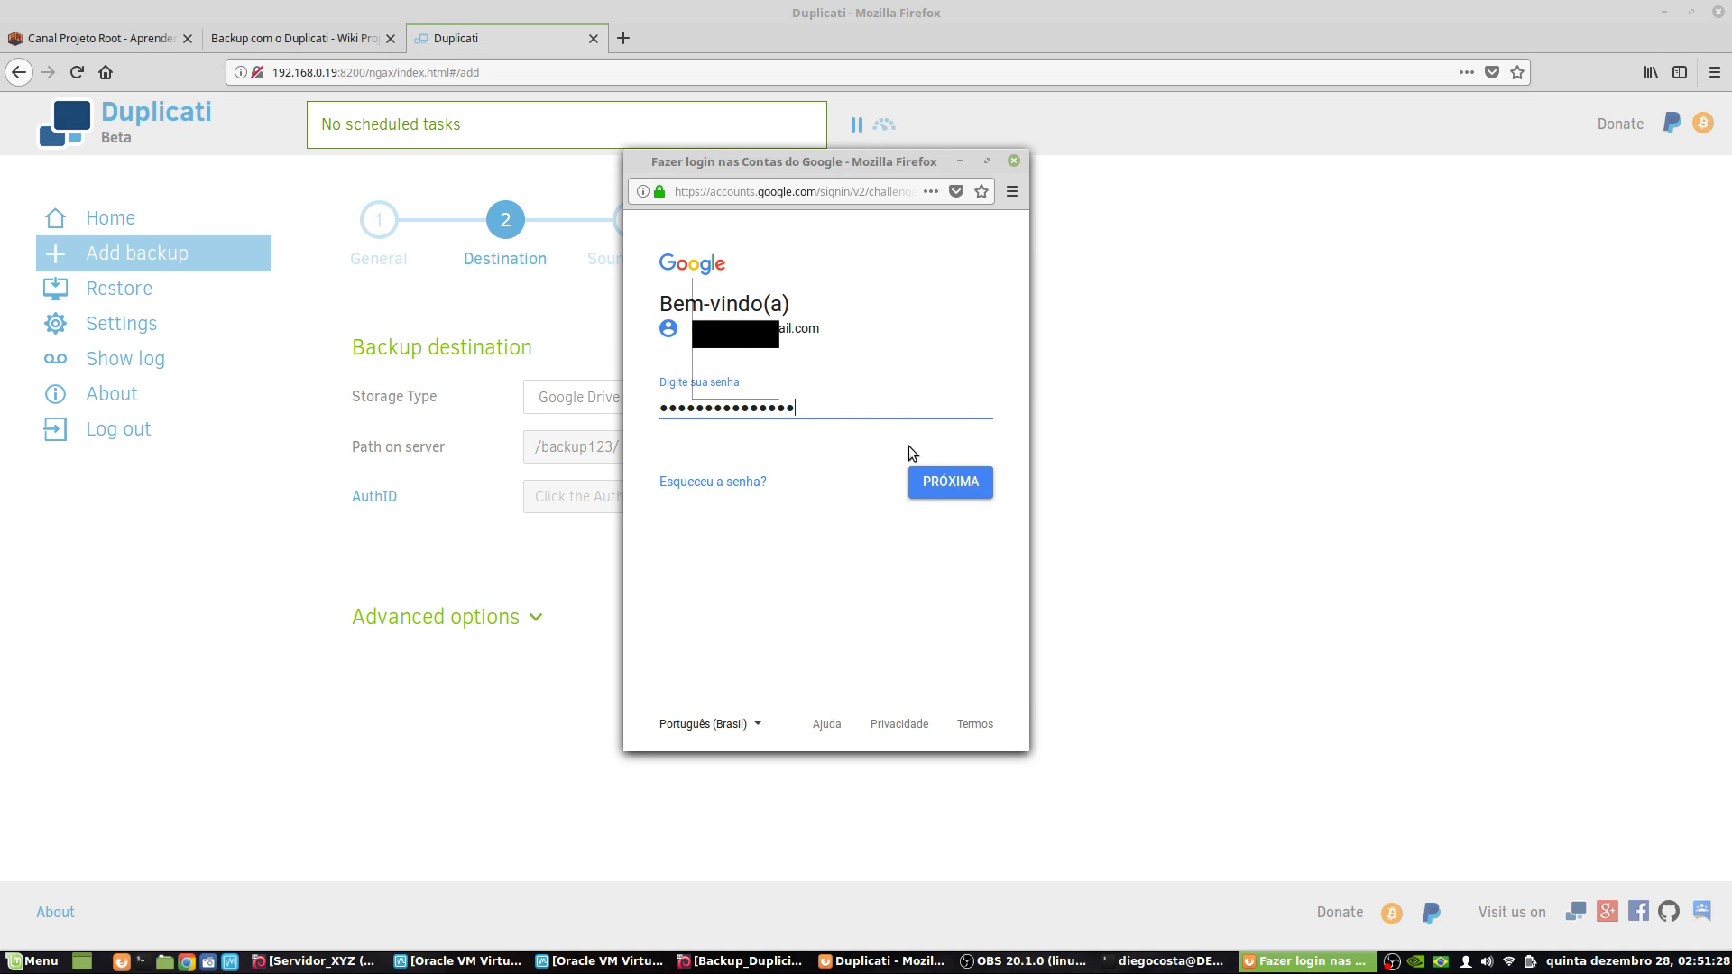
left_click(964, 483)
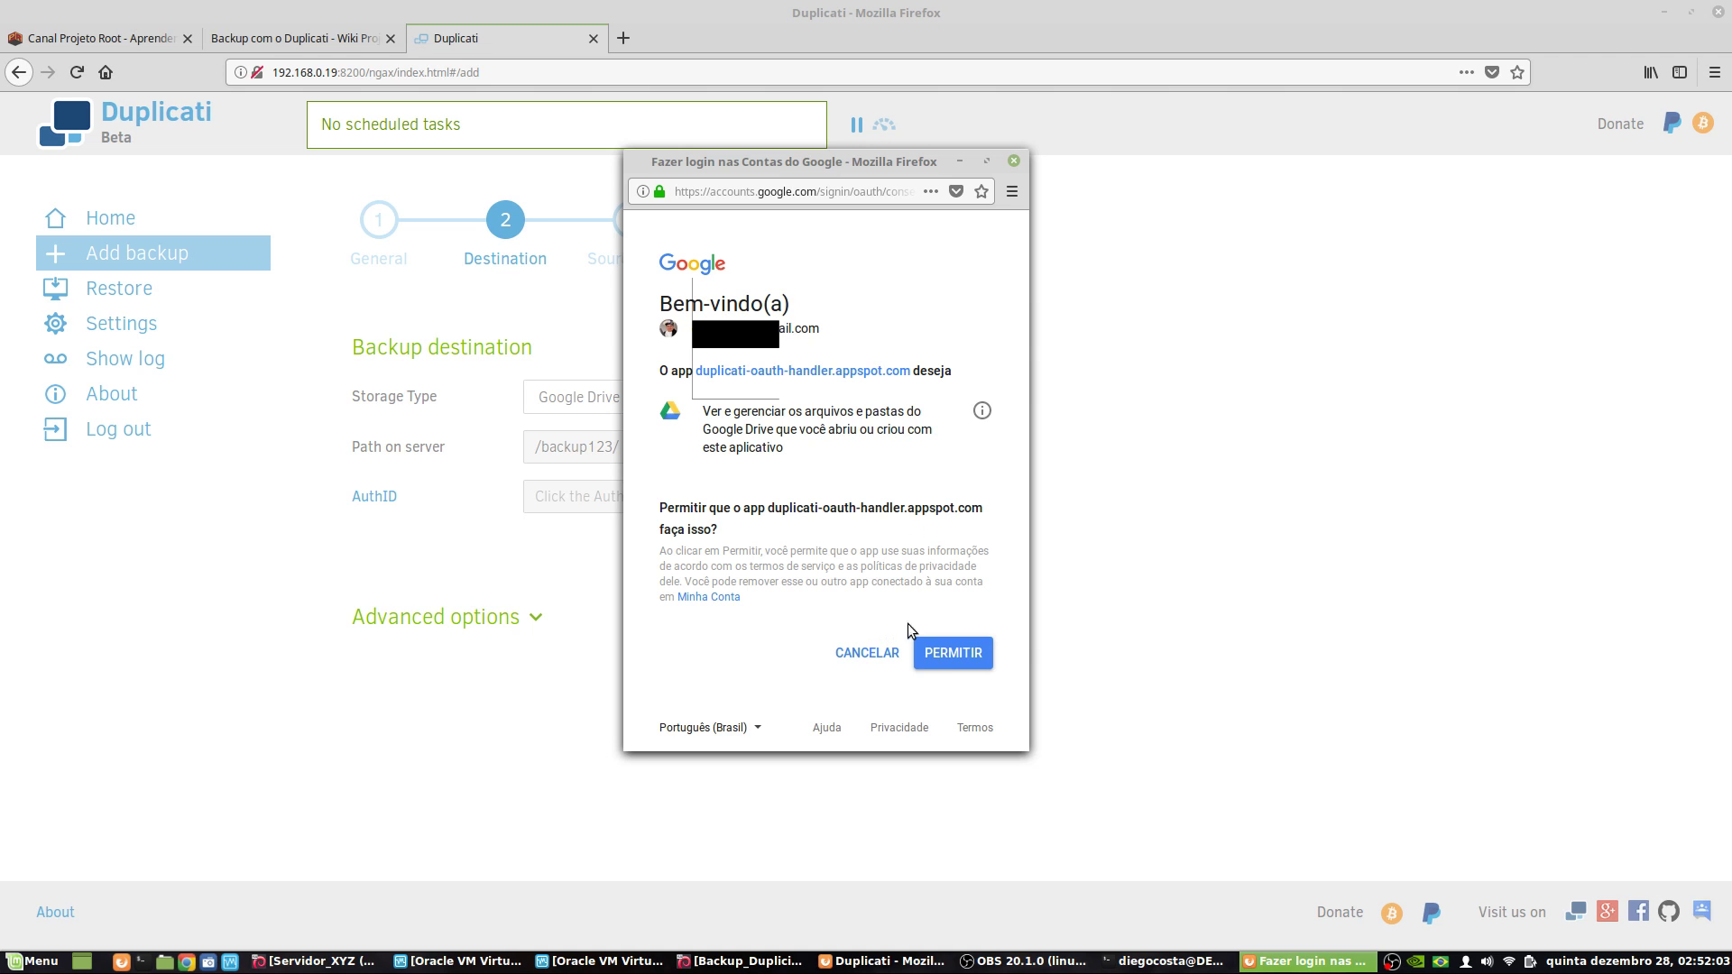
- Grant Duplicati permission on Google Drive so the AuthID field fills in
left_click(949, 663)
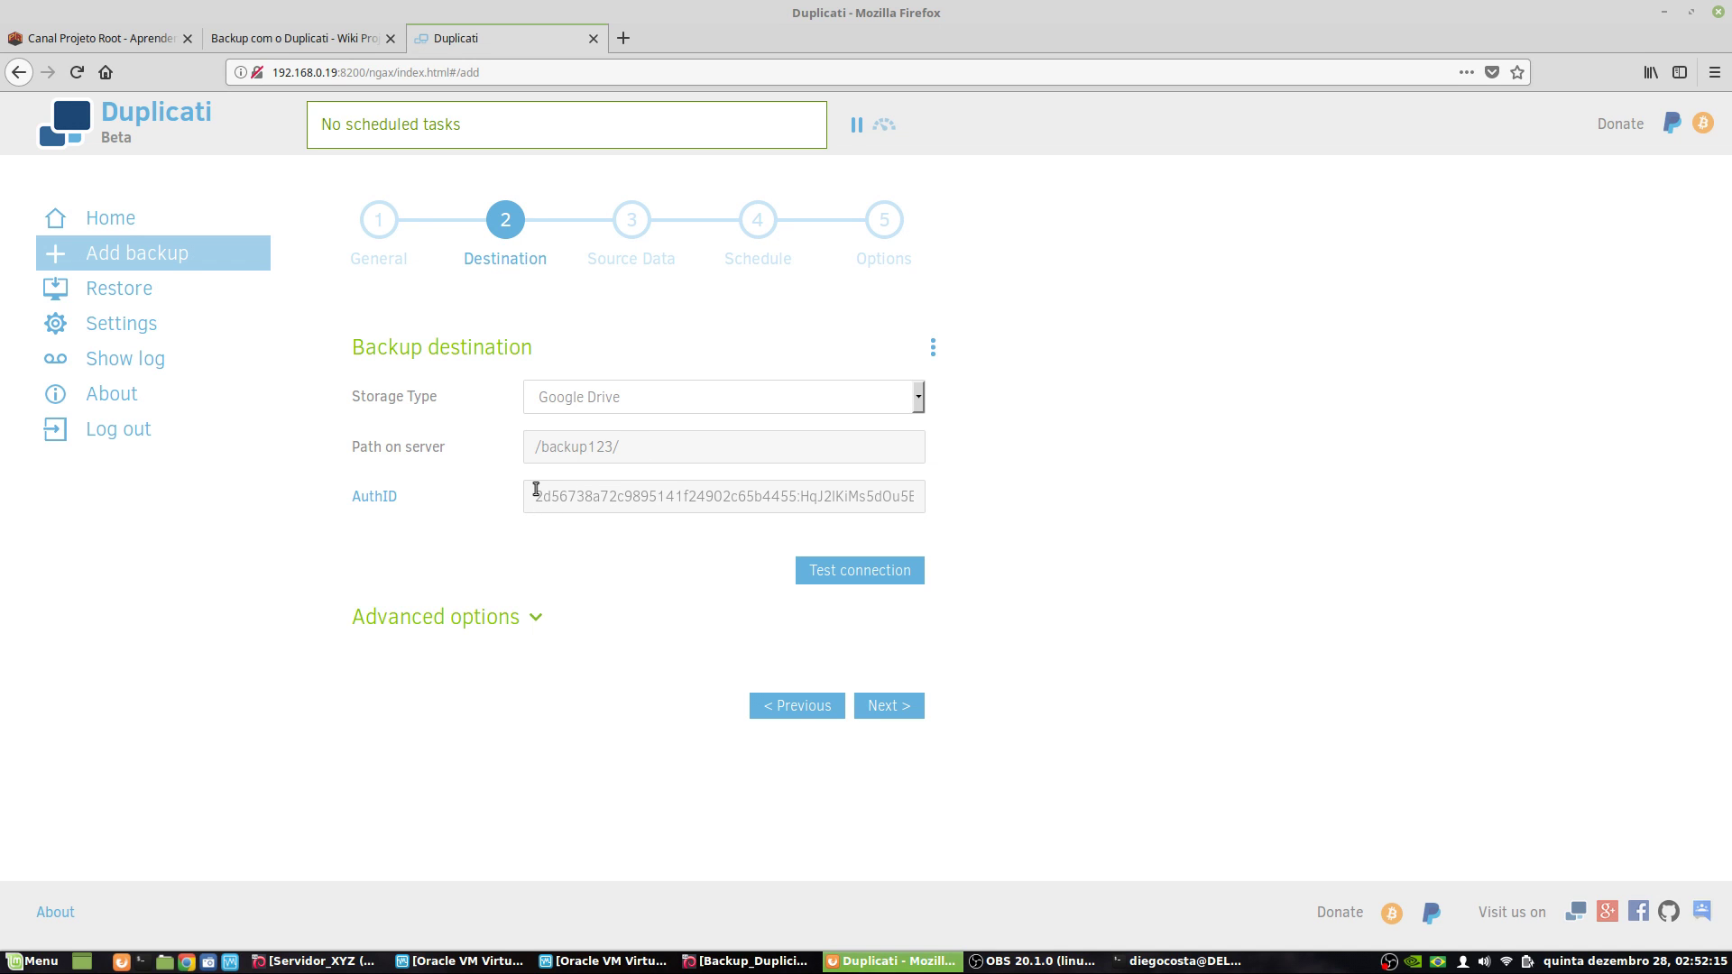
- Test the Google Drive connection, create the missing /backup123/ folder, and dismiss 'Connection worked!'
left_click_drag(535, 491, 990, 494)
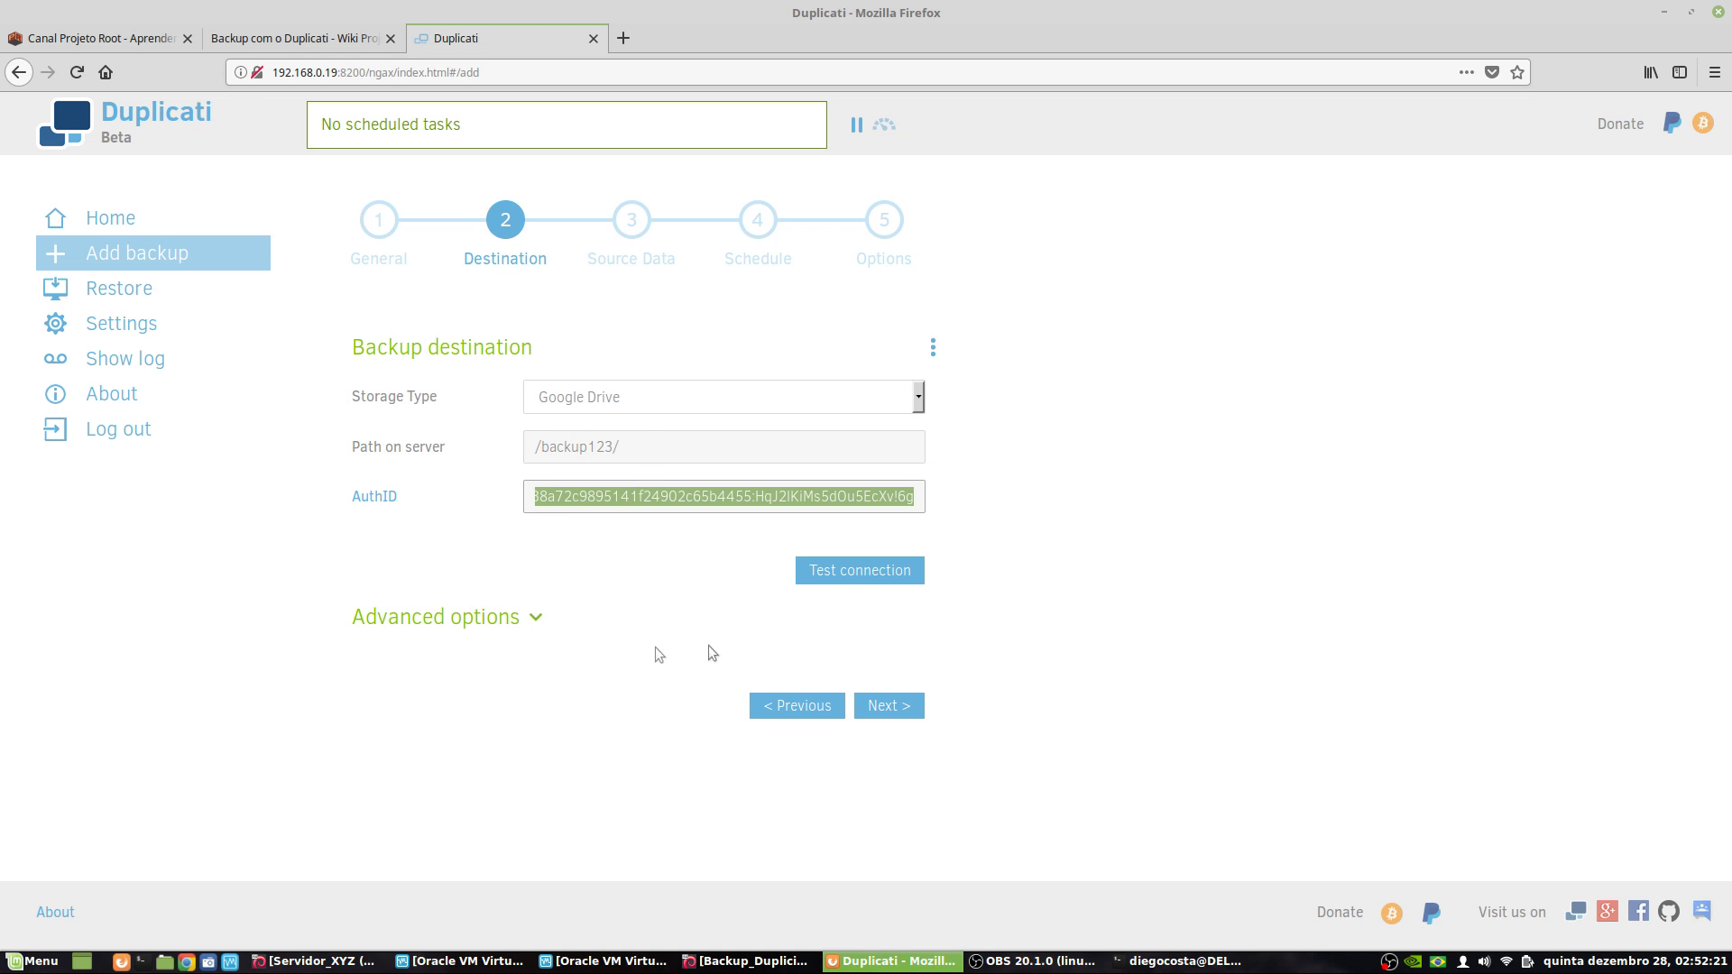
left_click(886, 576)
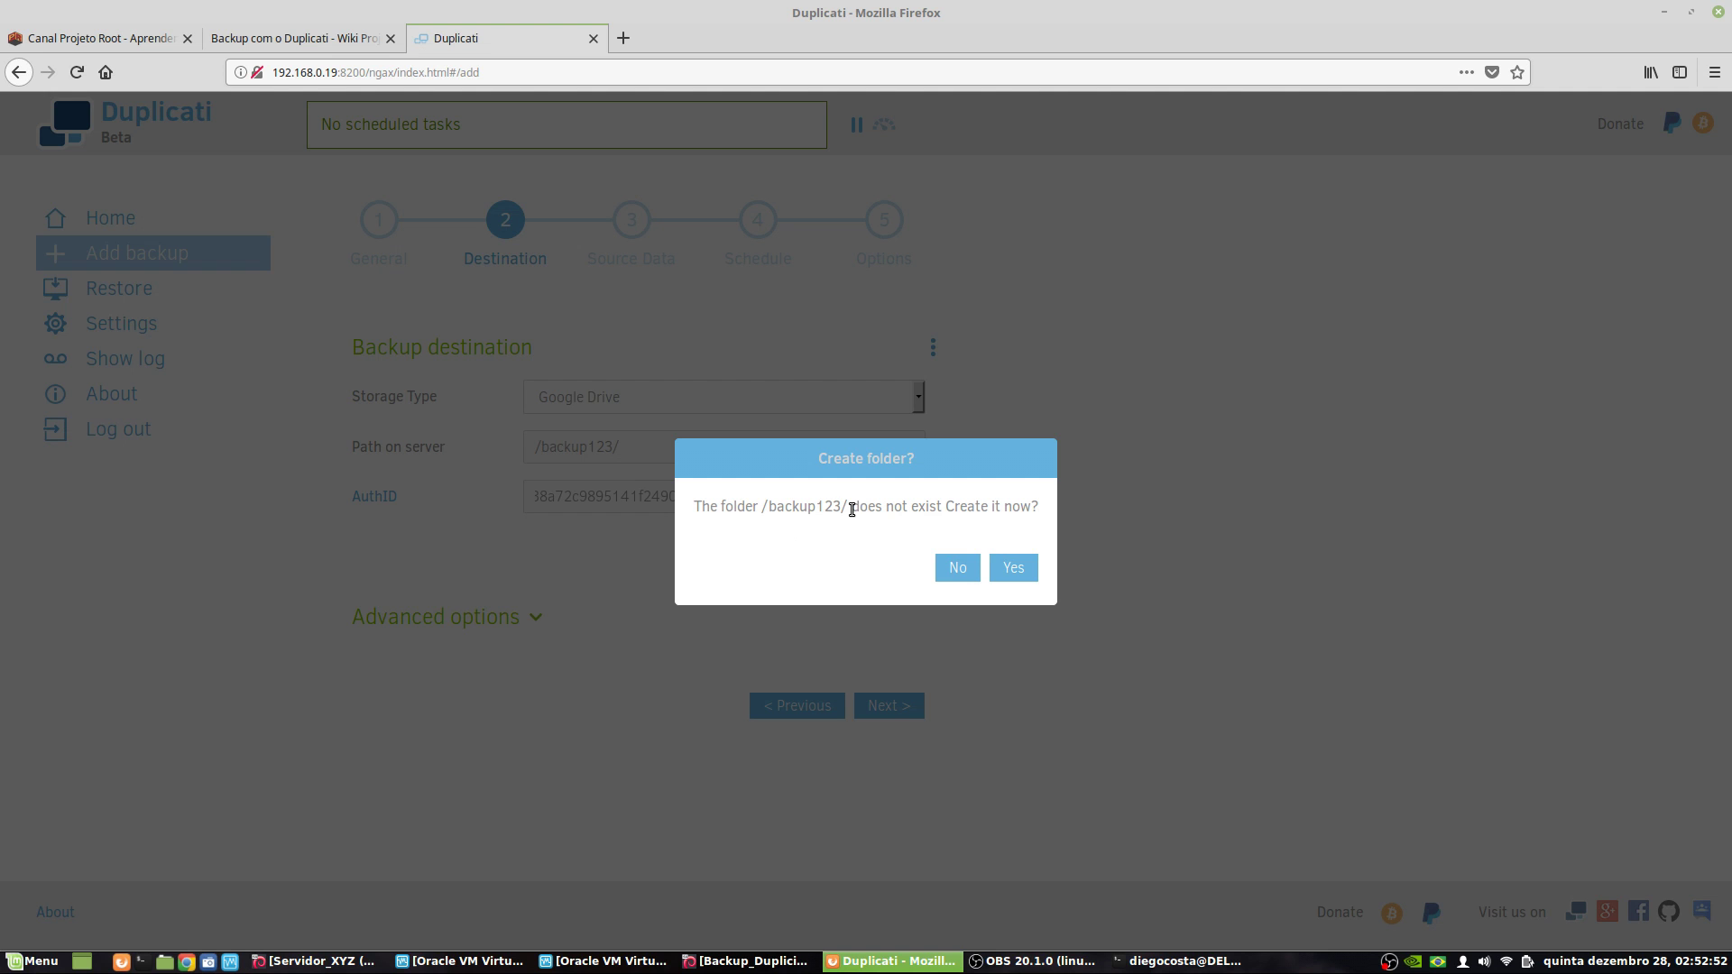
left_click(1013, 571)
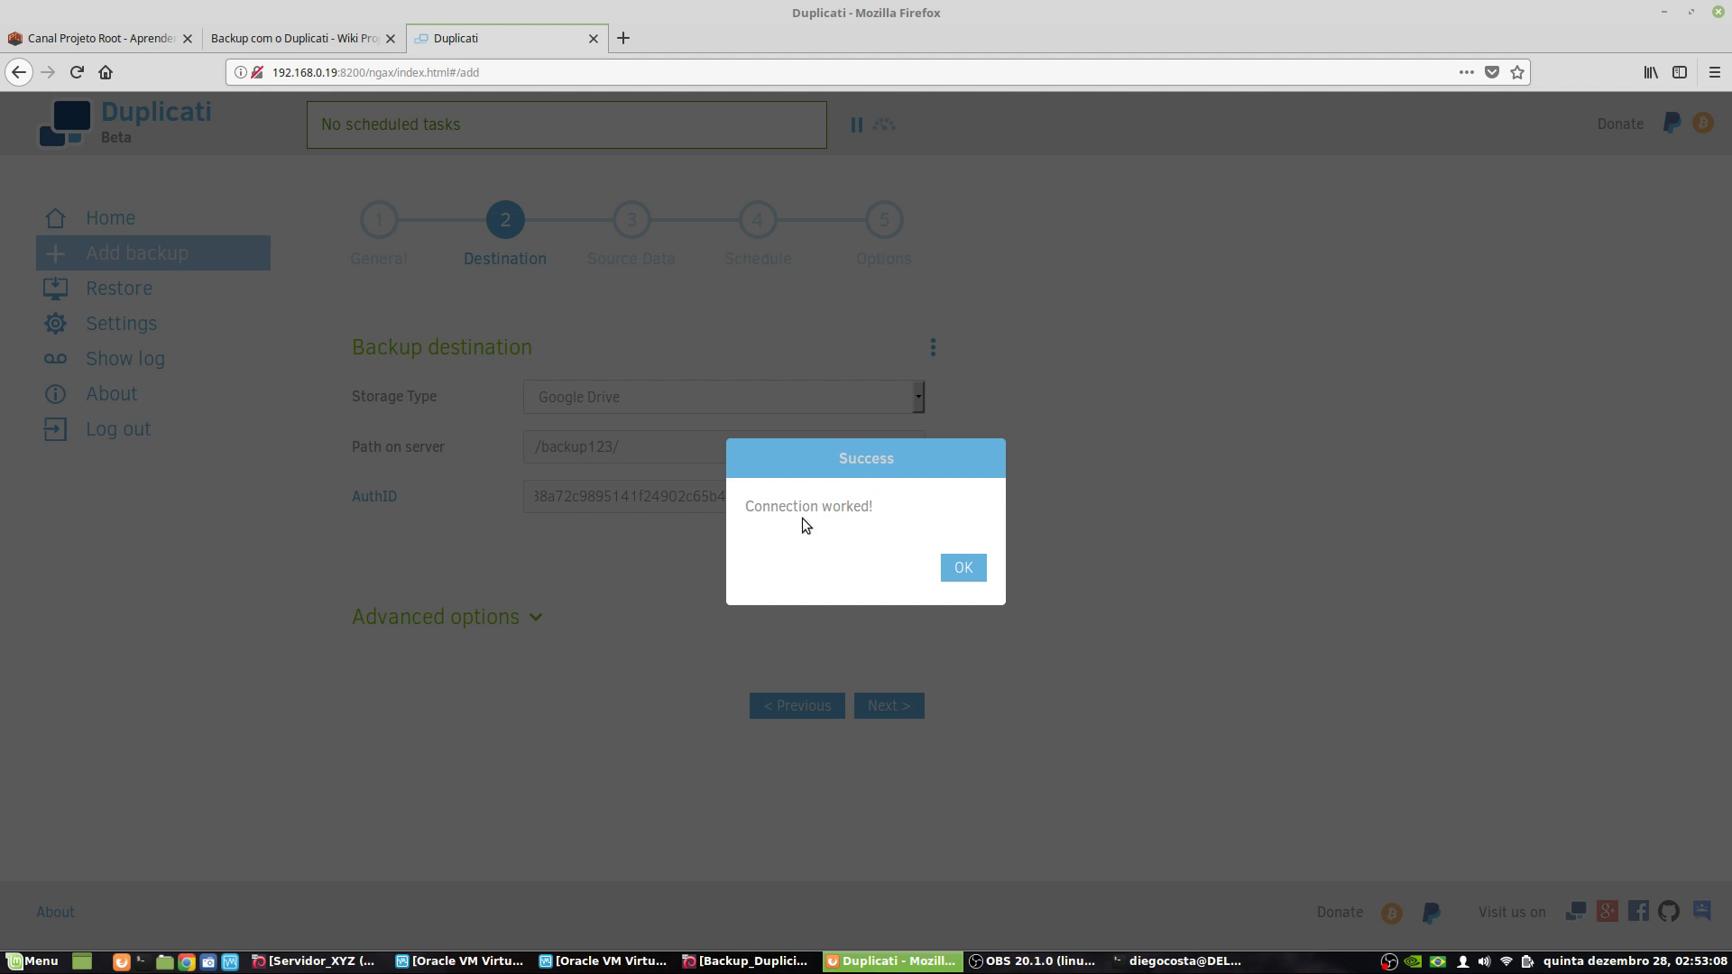
left_click(961, 568)
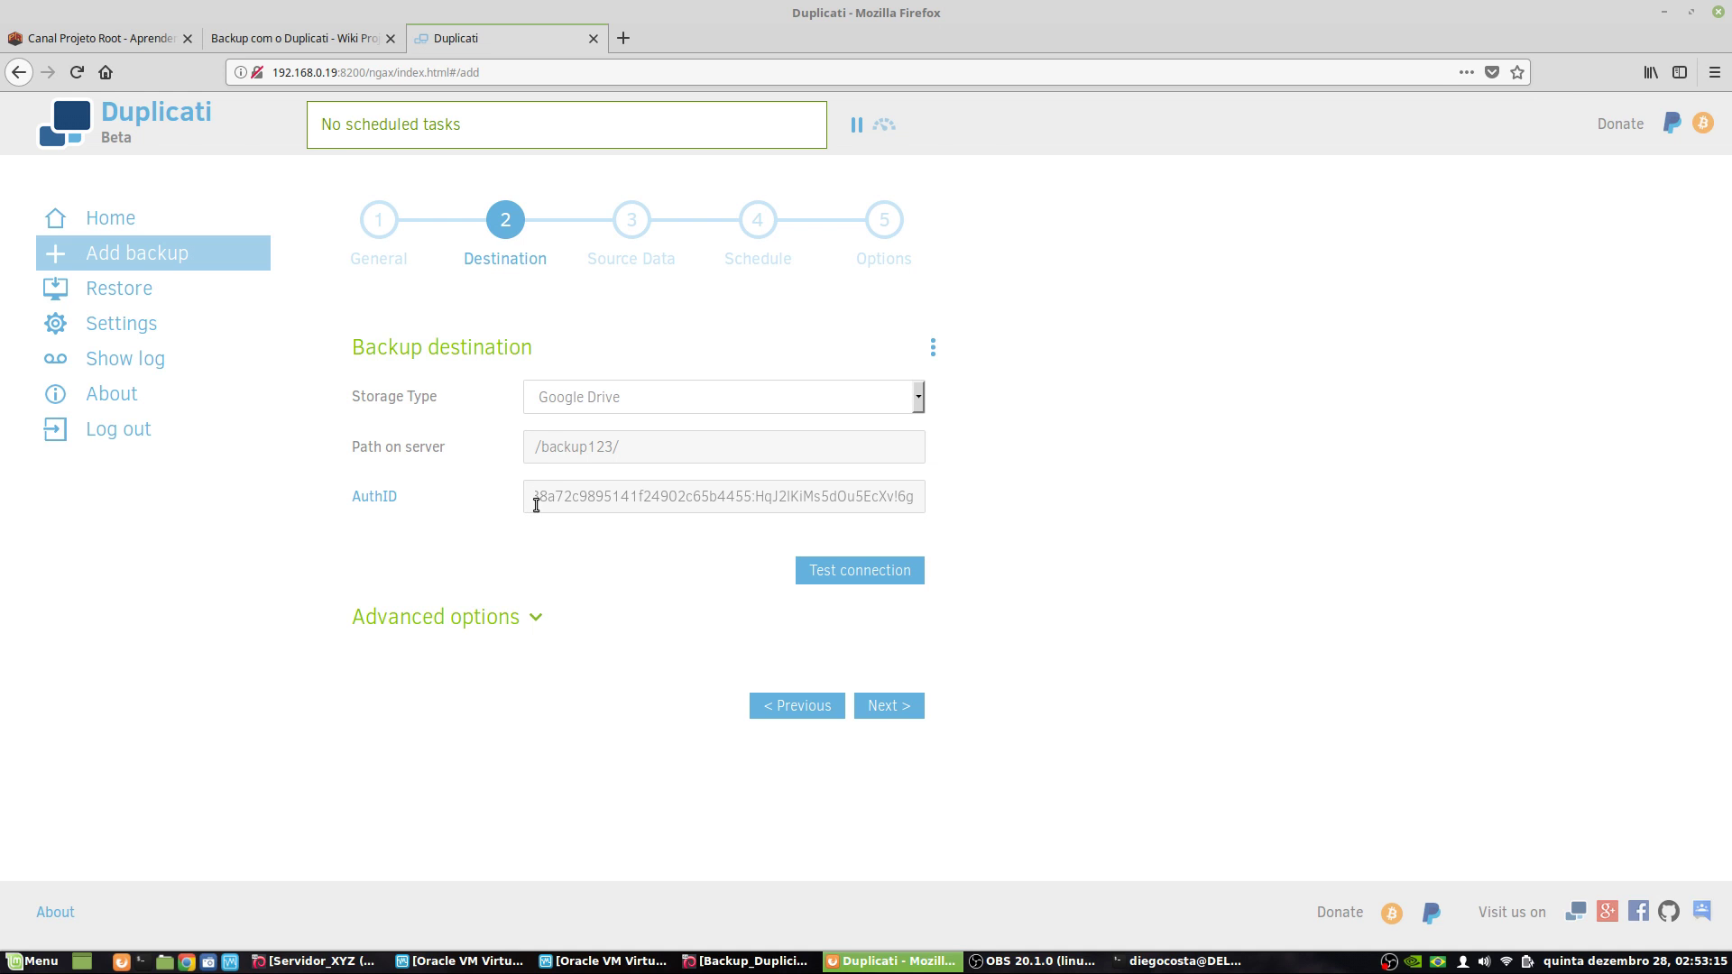
- Browse the advanced destination options without adding any, then advance to the Source Data step
left_click(522, 620)
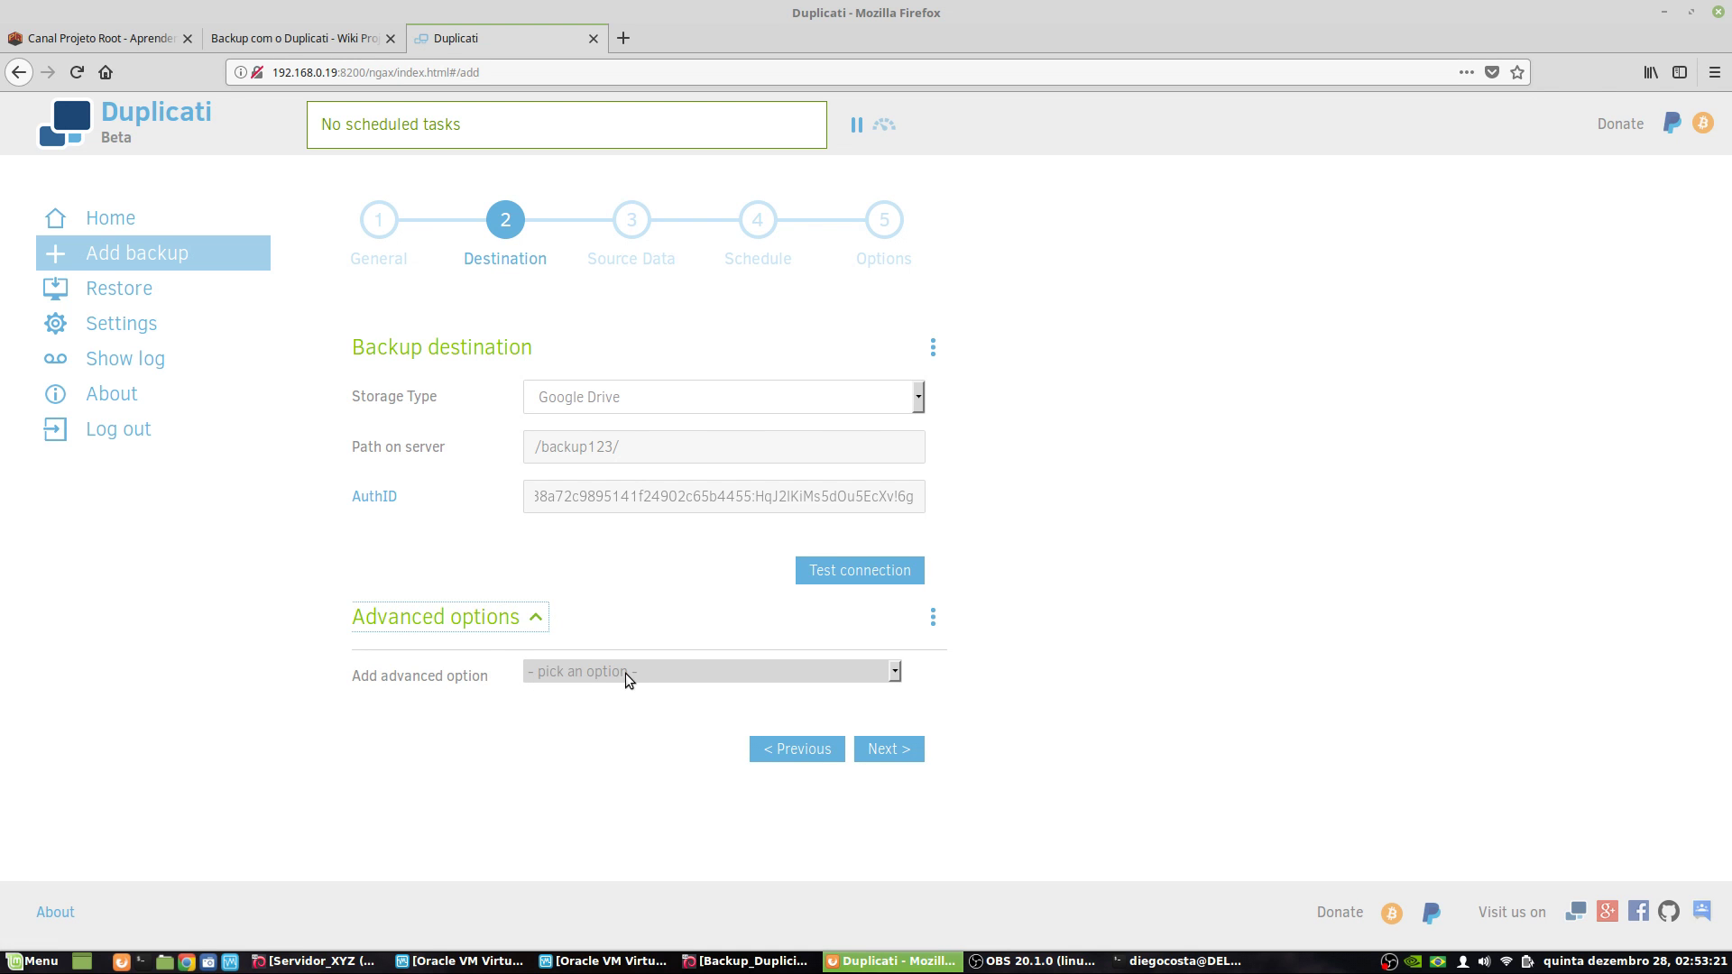
left_click(628, 679)
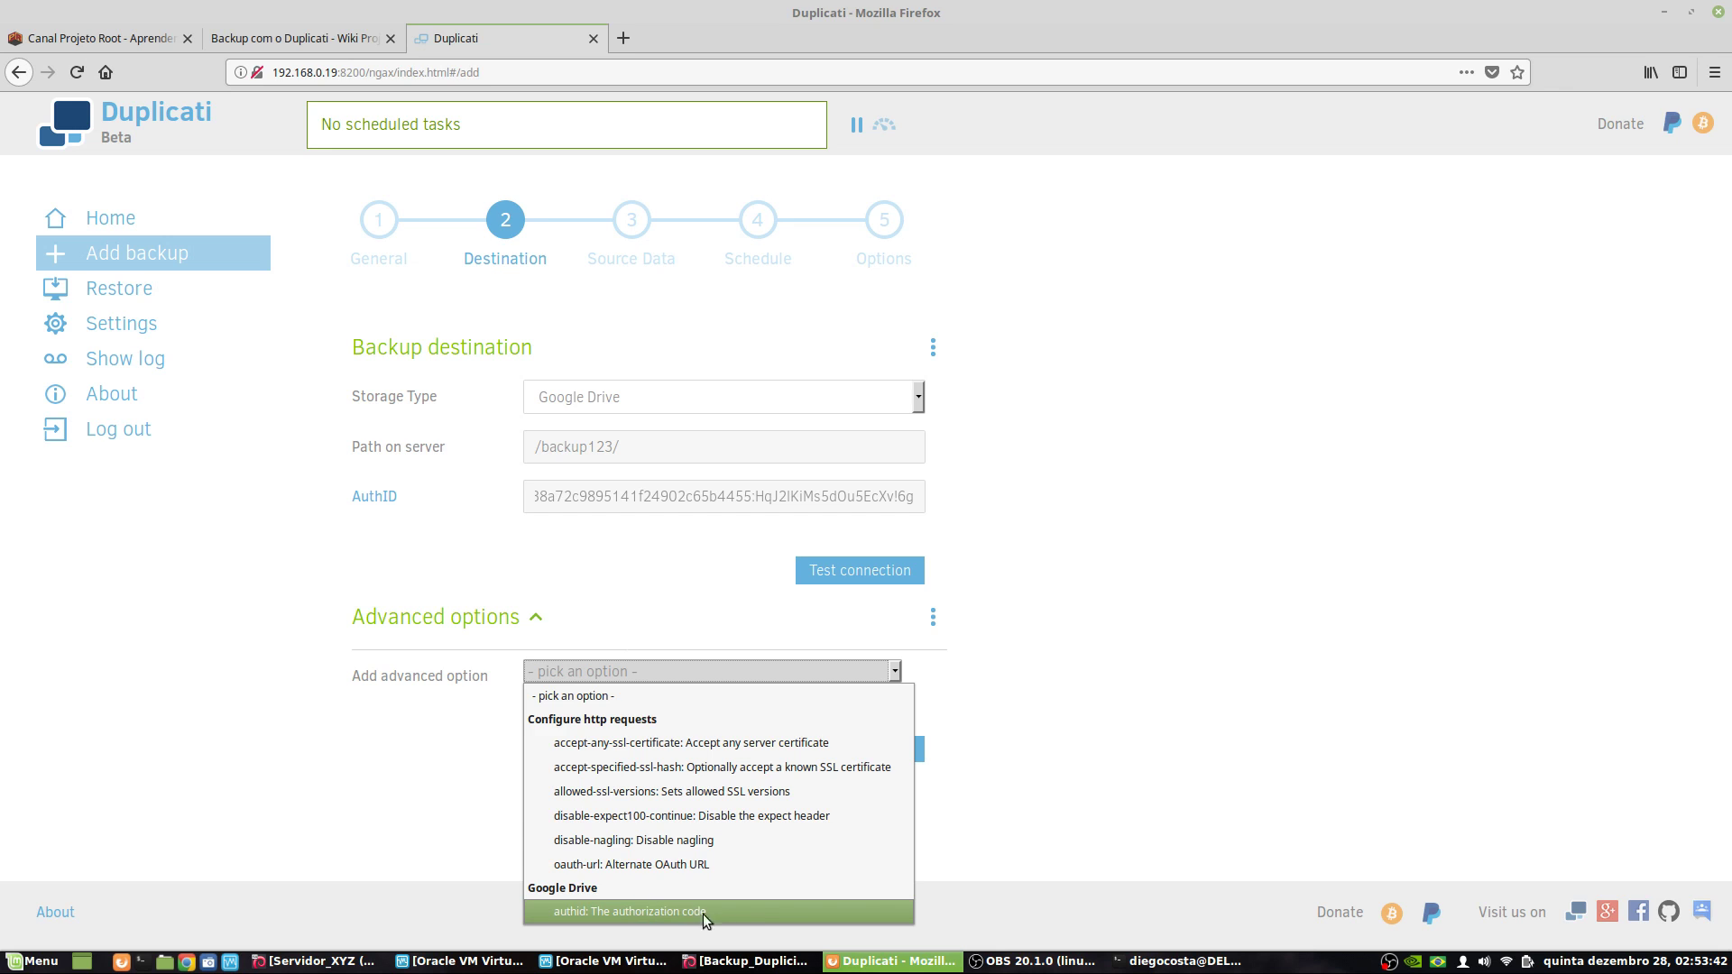
left_click(1064, 783)
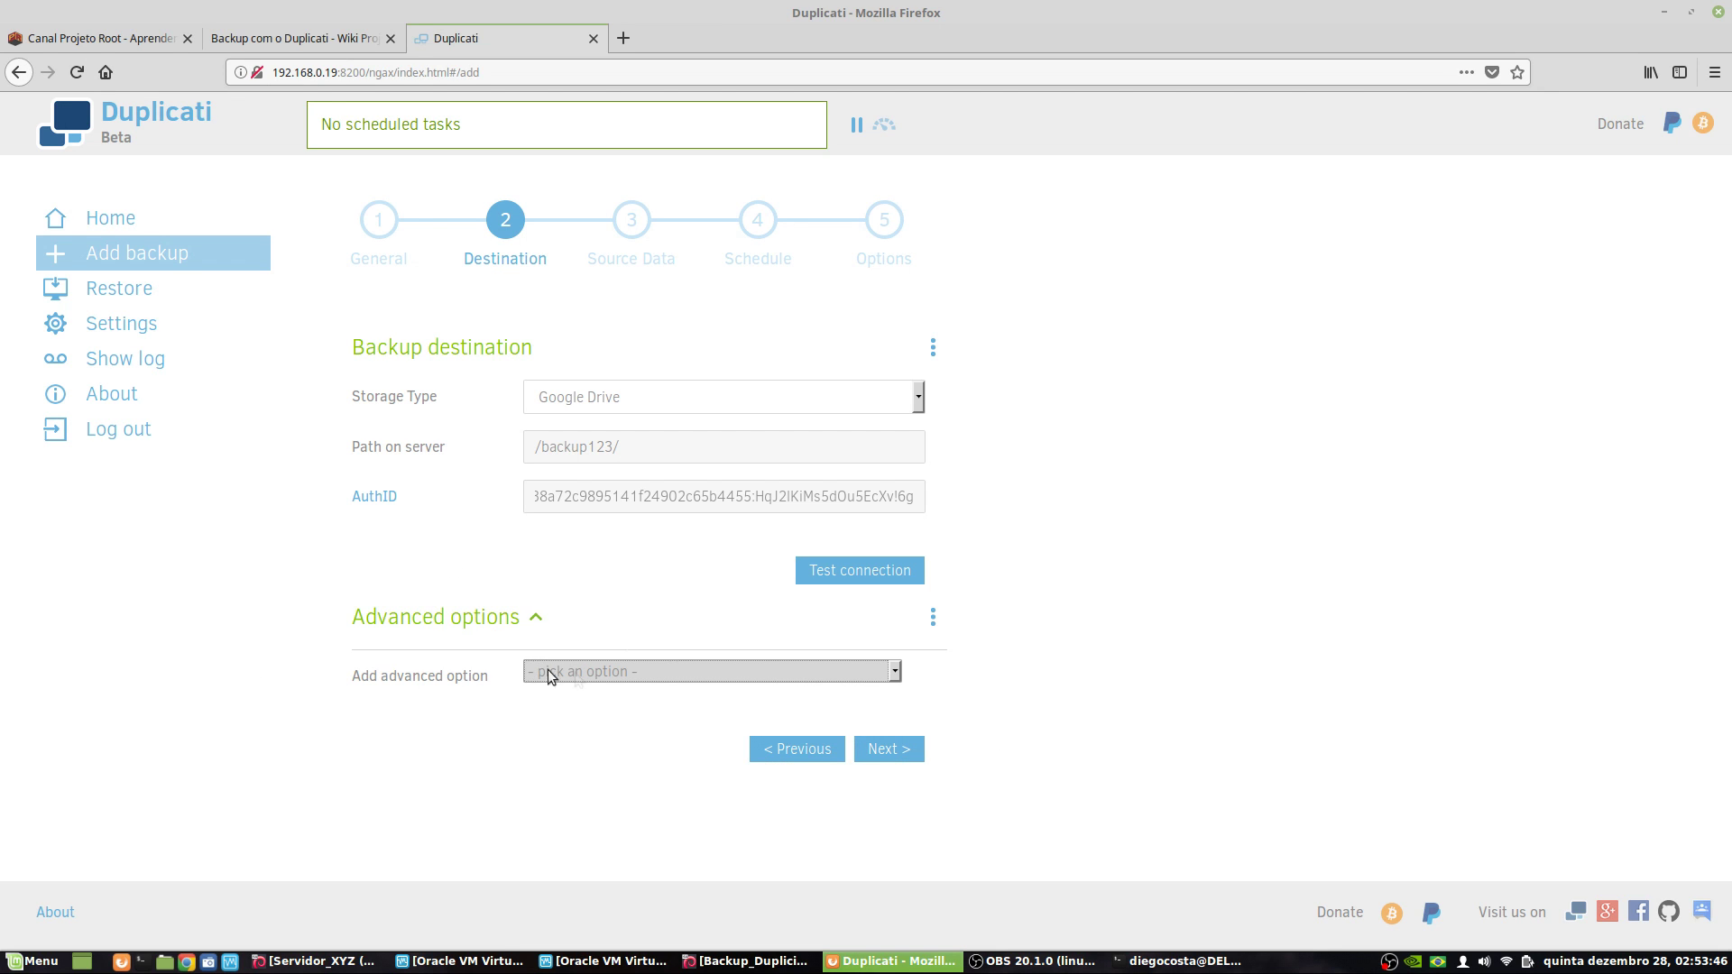
left_click(890, 753)
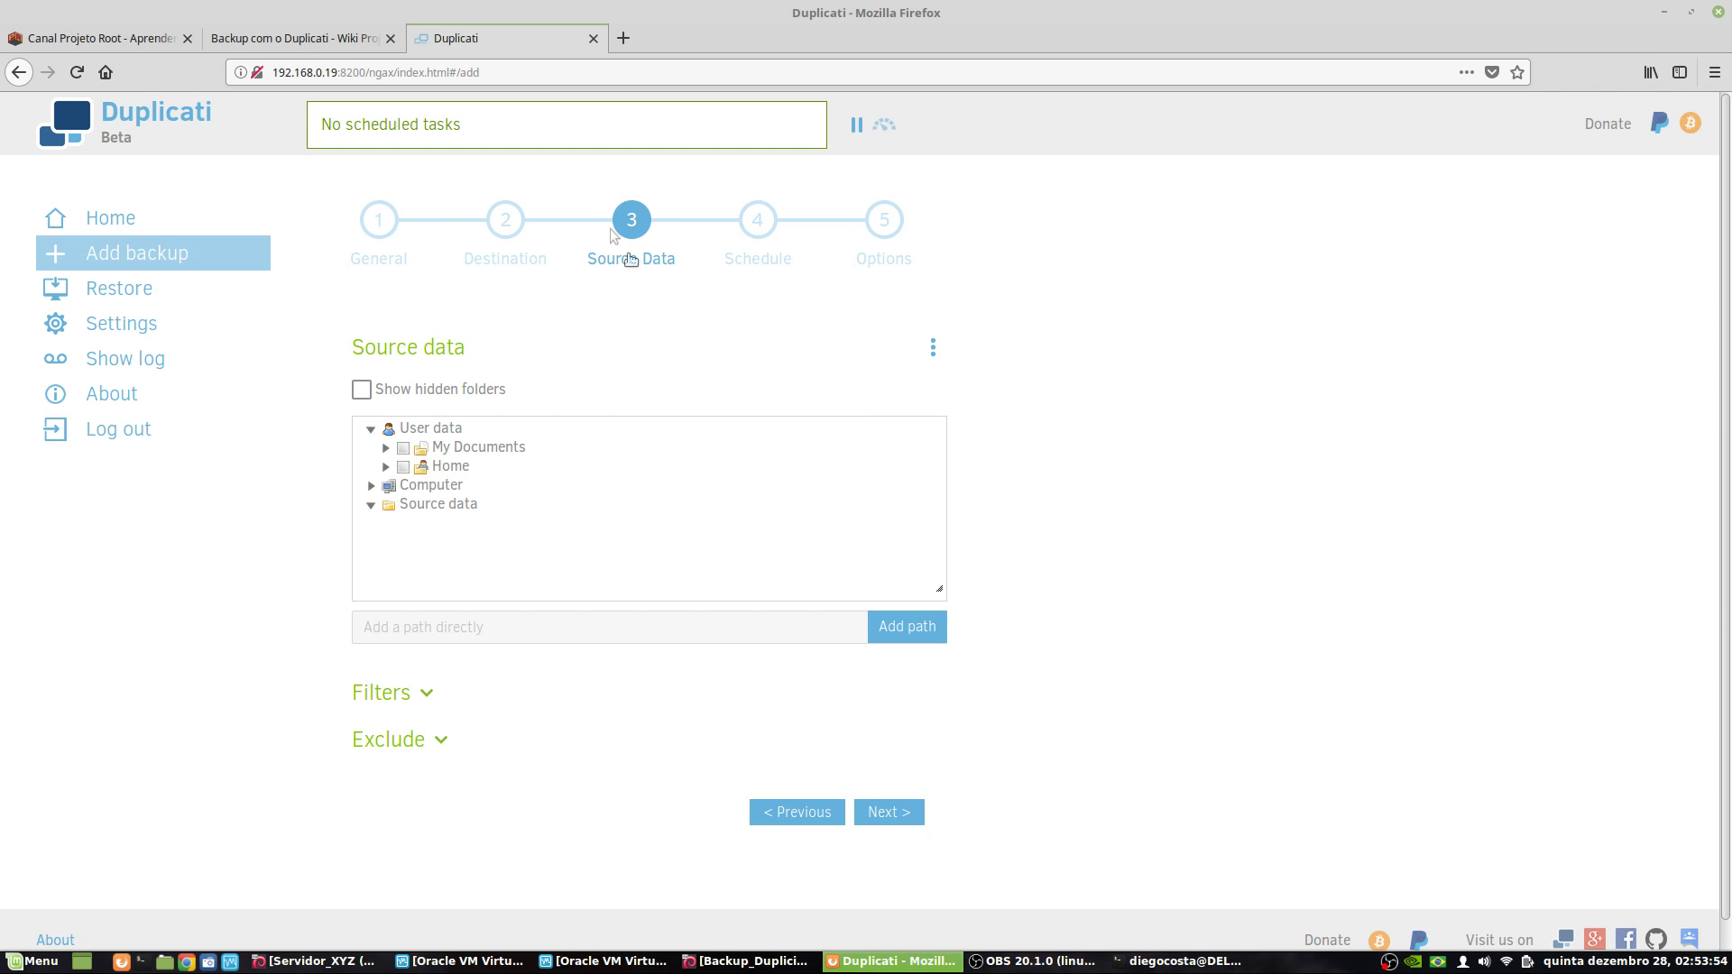
- Under Computer in the source tree, tick the etc, home and var folders
left_click(371, 487)
scroll(530, 568, "down", 3)
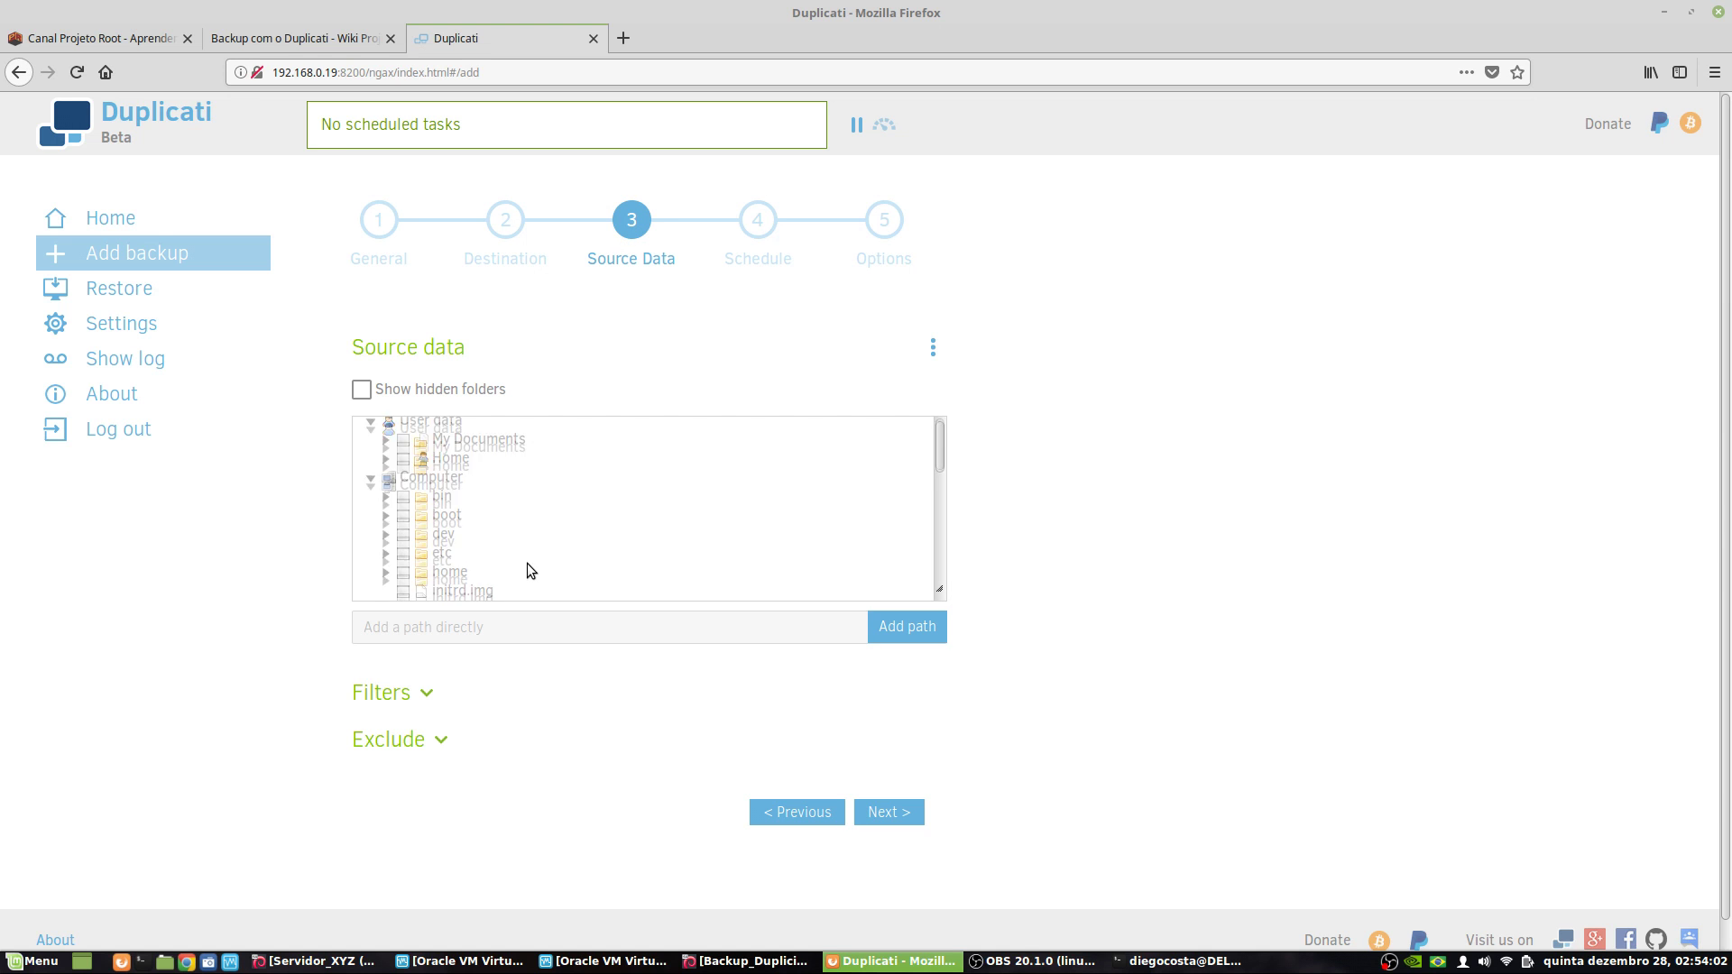
scroll(458, 541, "up", 1)
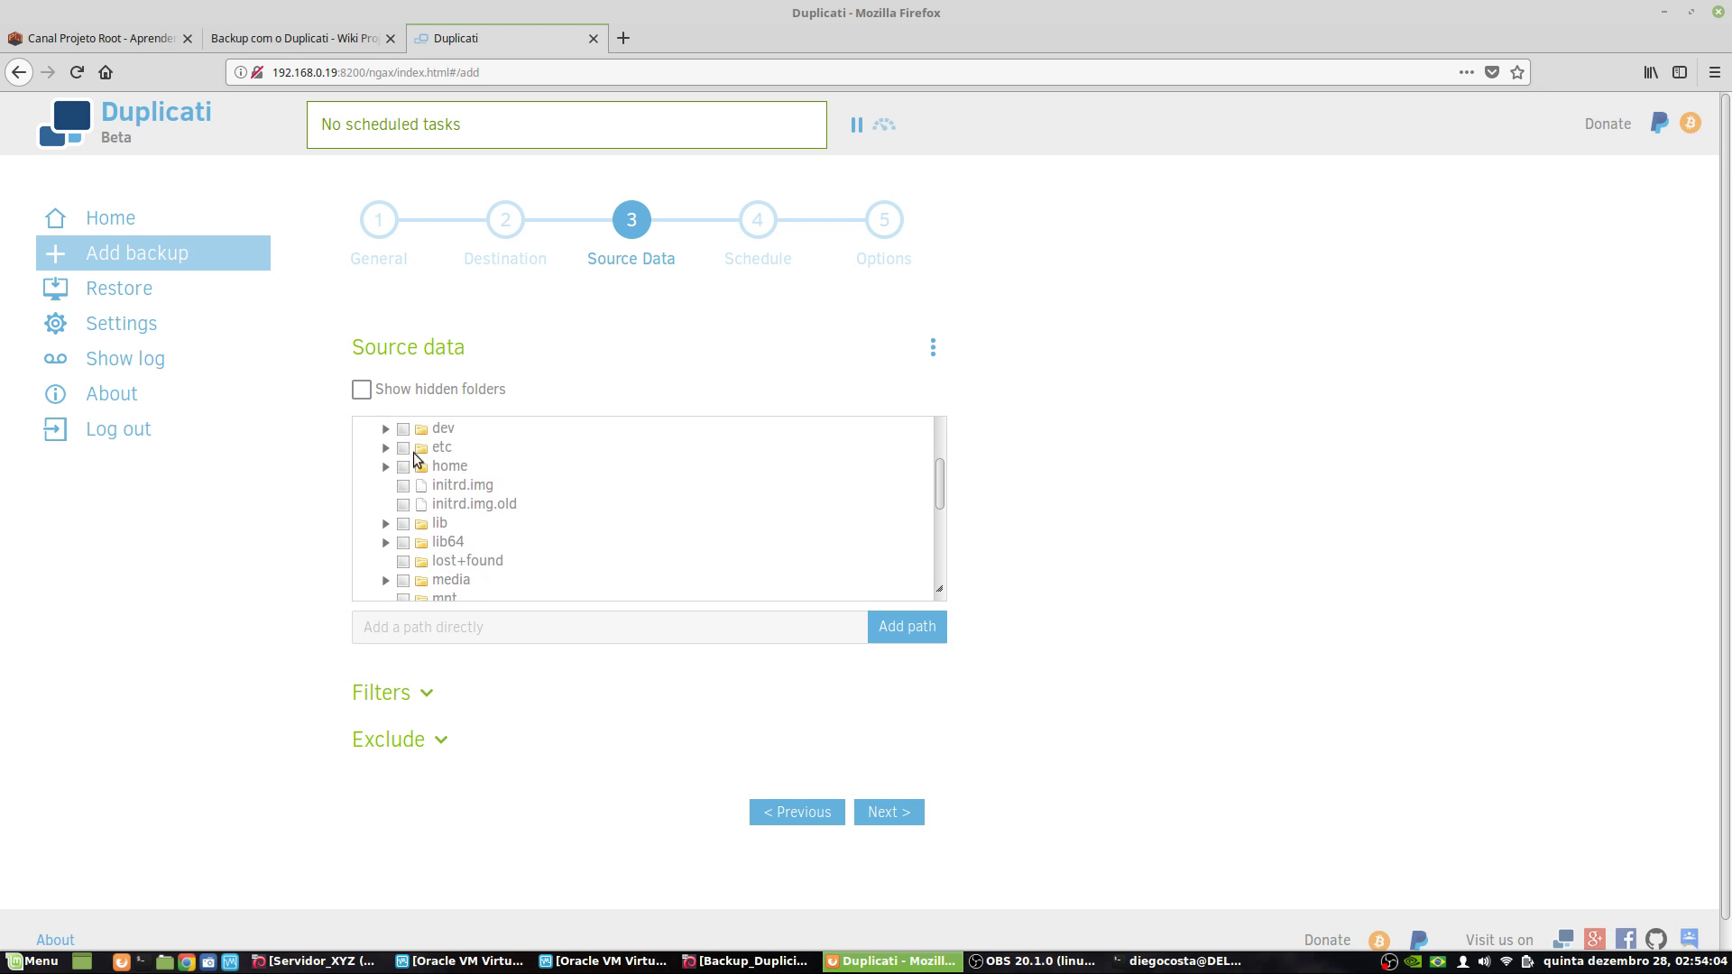
left_click(406, 451)
scroll(457, 530, "up", 2)
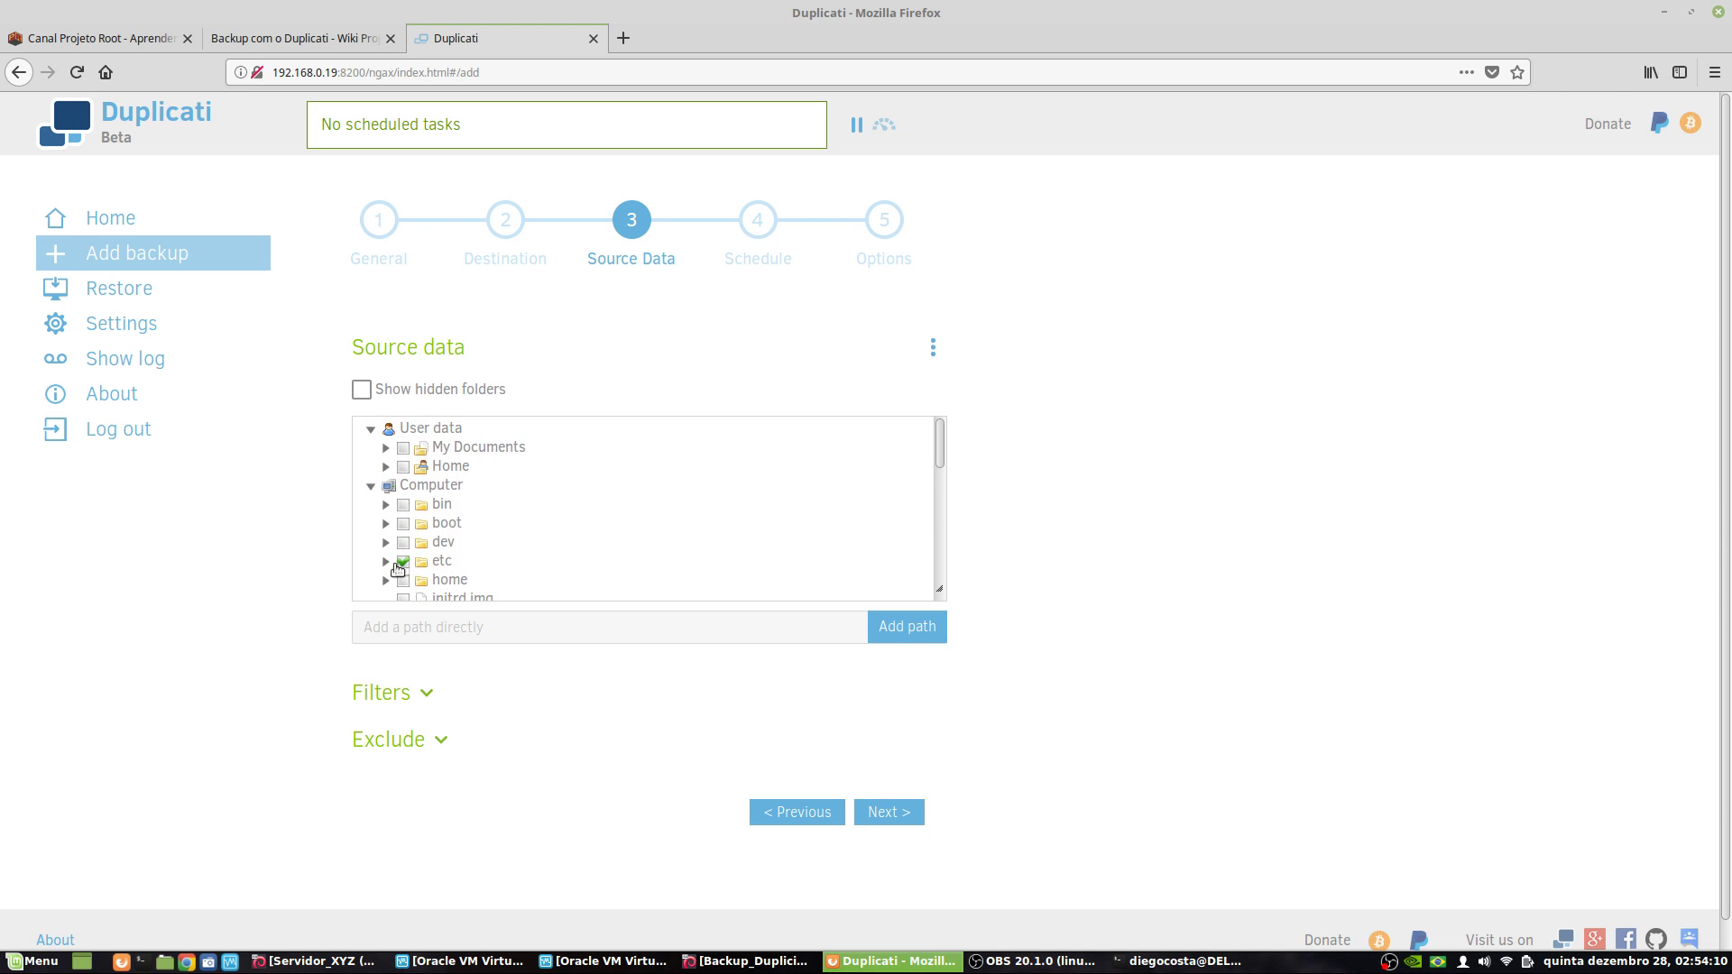
left_click(402, 582)
scroll(406, 577, "down", 5)
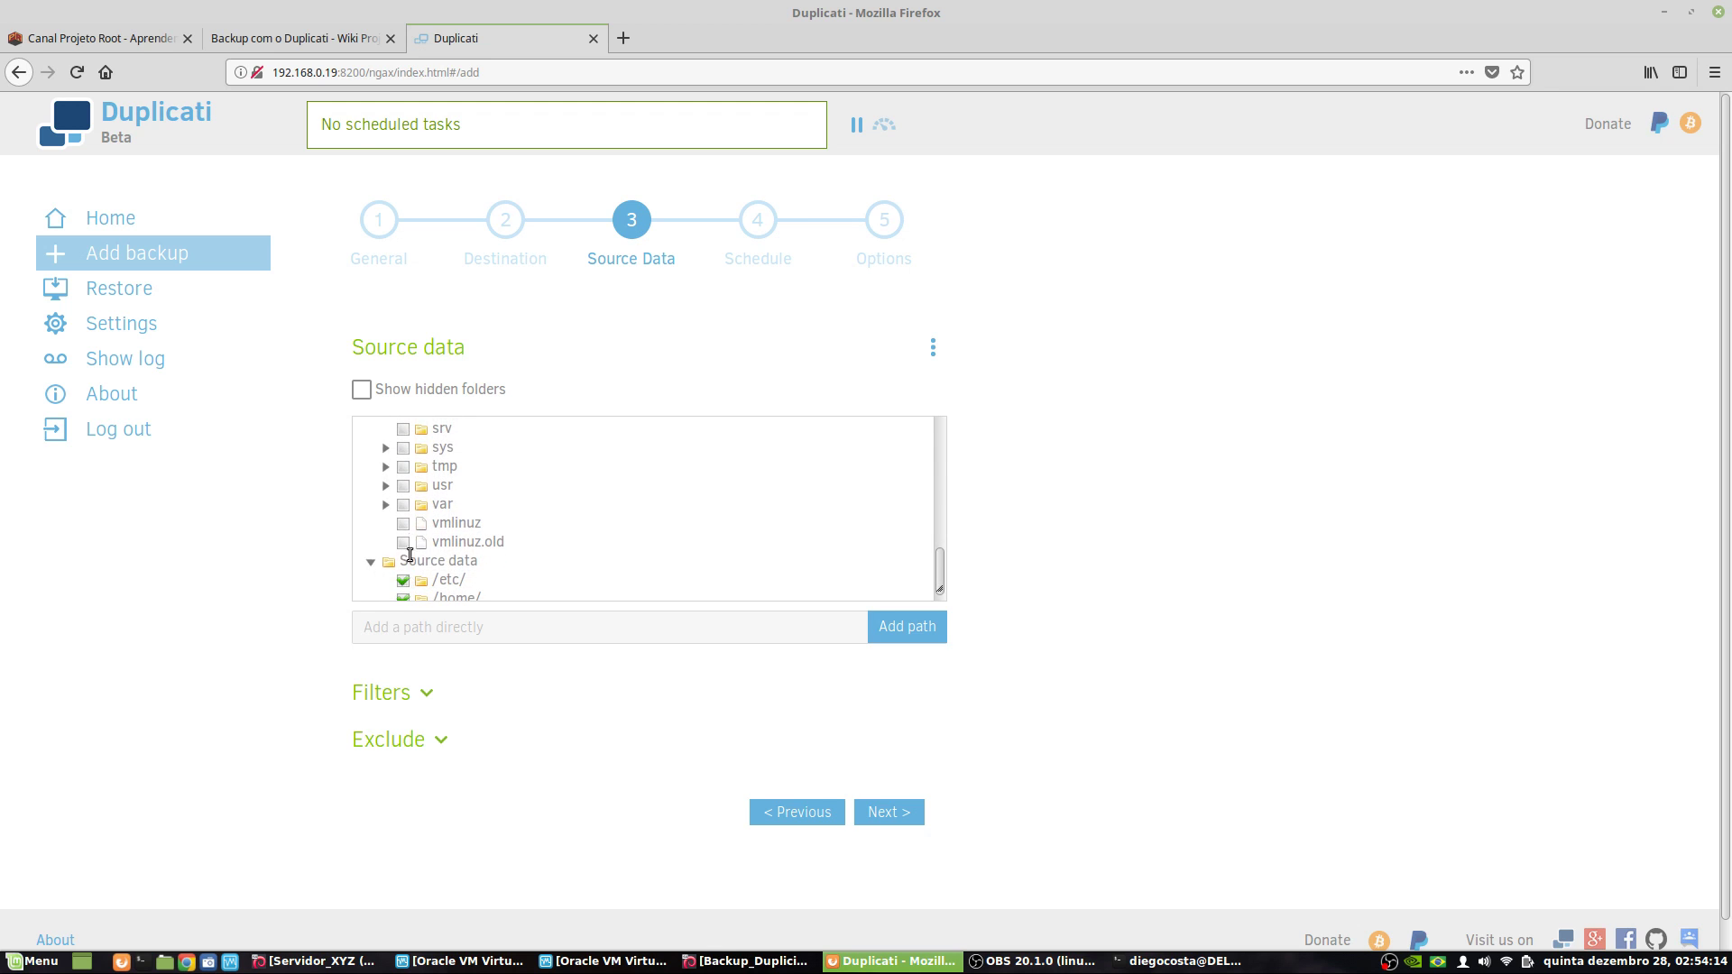
left_click(403, 504)
scroll(577, 541, "down", 1)
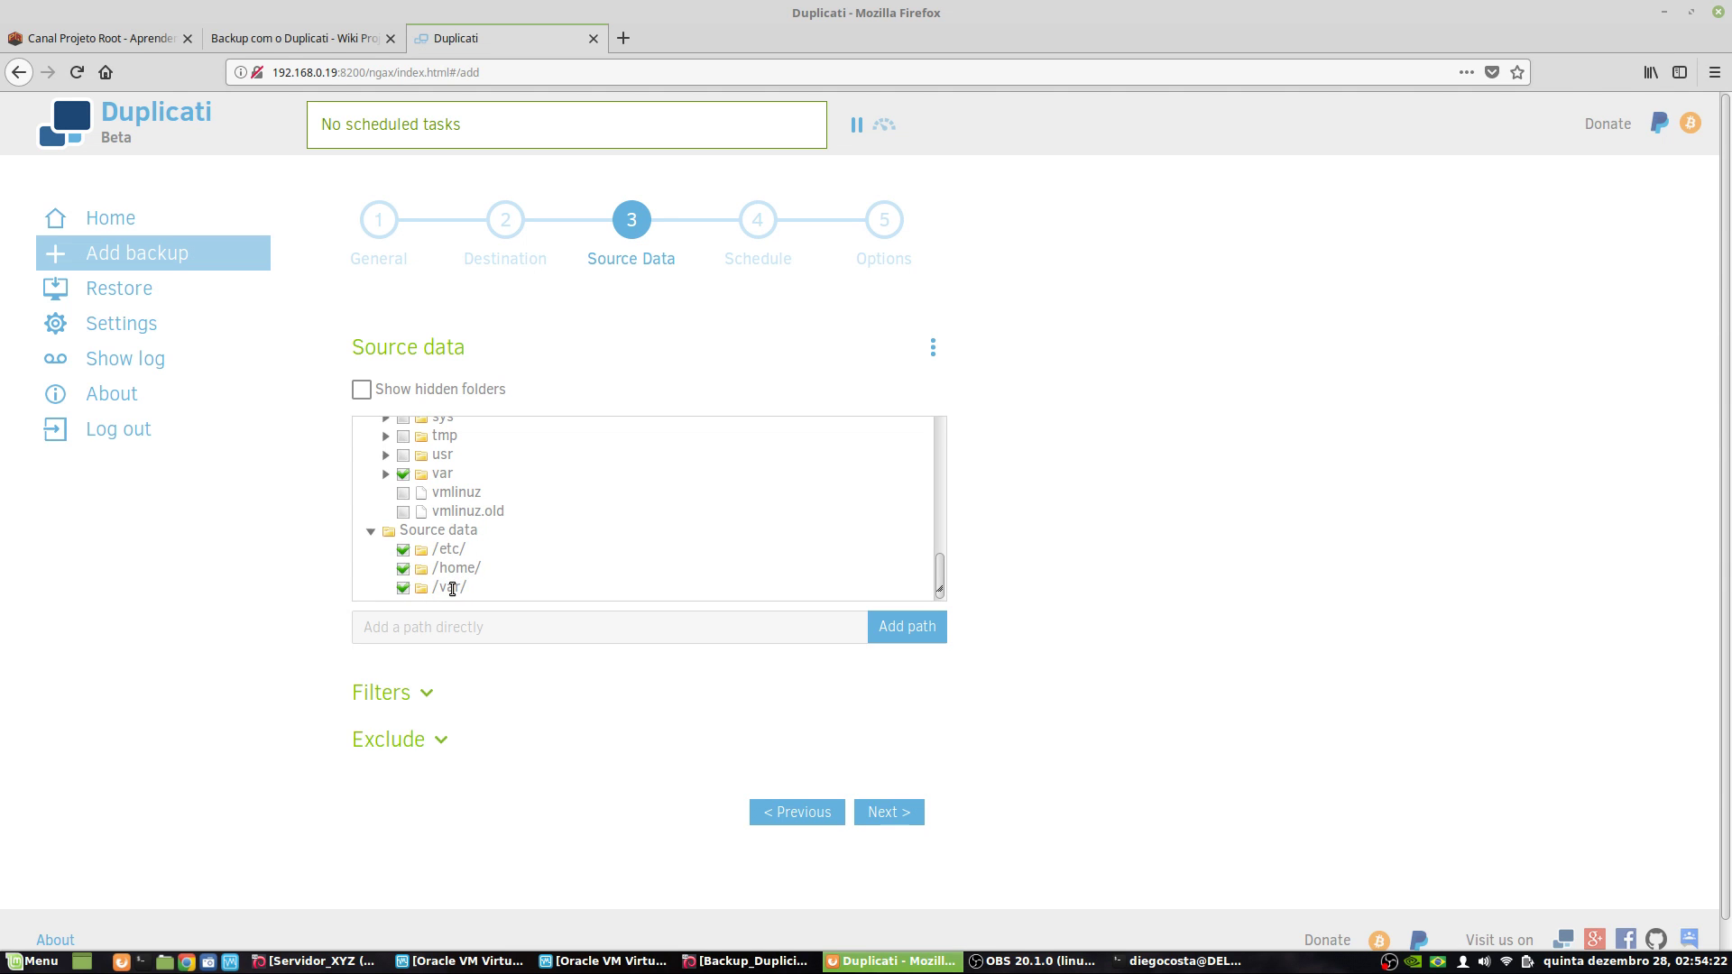
- Review the Filters and Exclude settings unchanged, then advance to the Schedule step
left_click(427, 695)
scroll(243, 635, "down", 2)
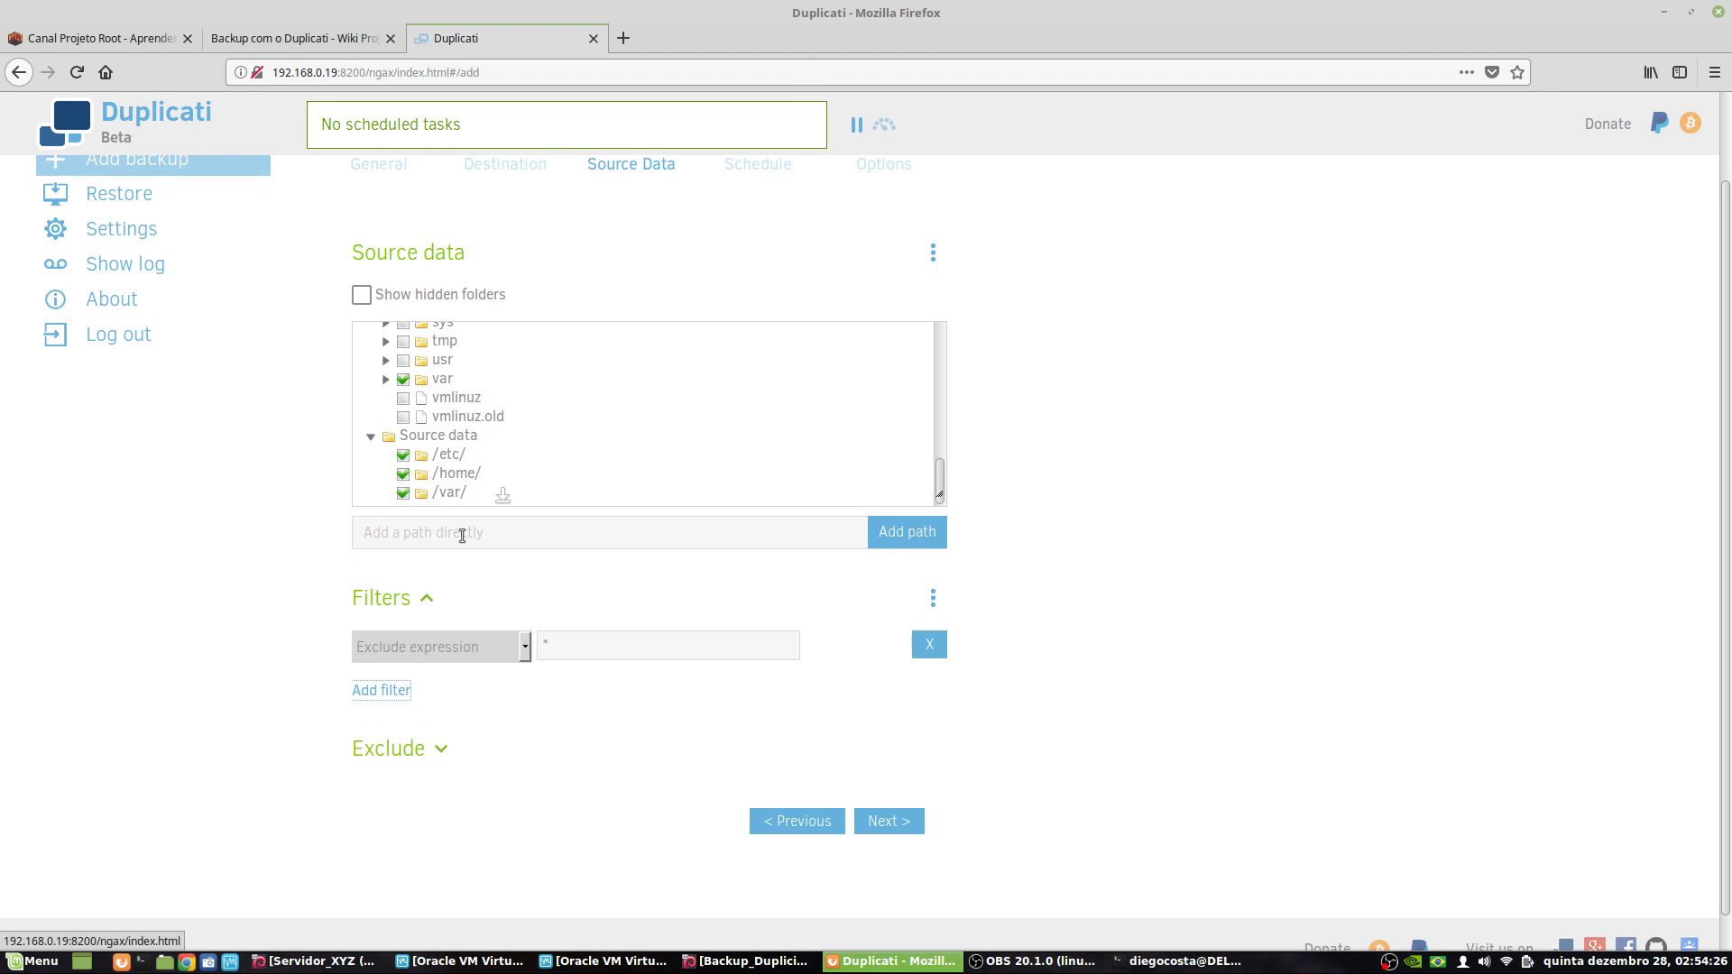
left_click(525, 647)
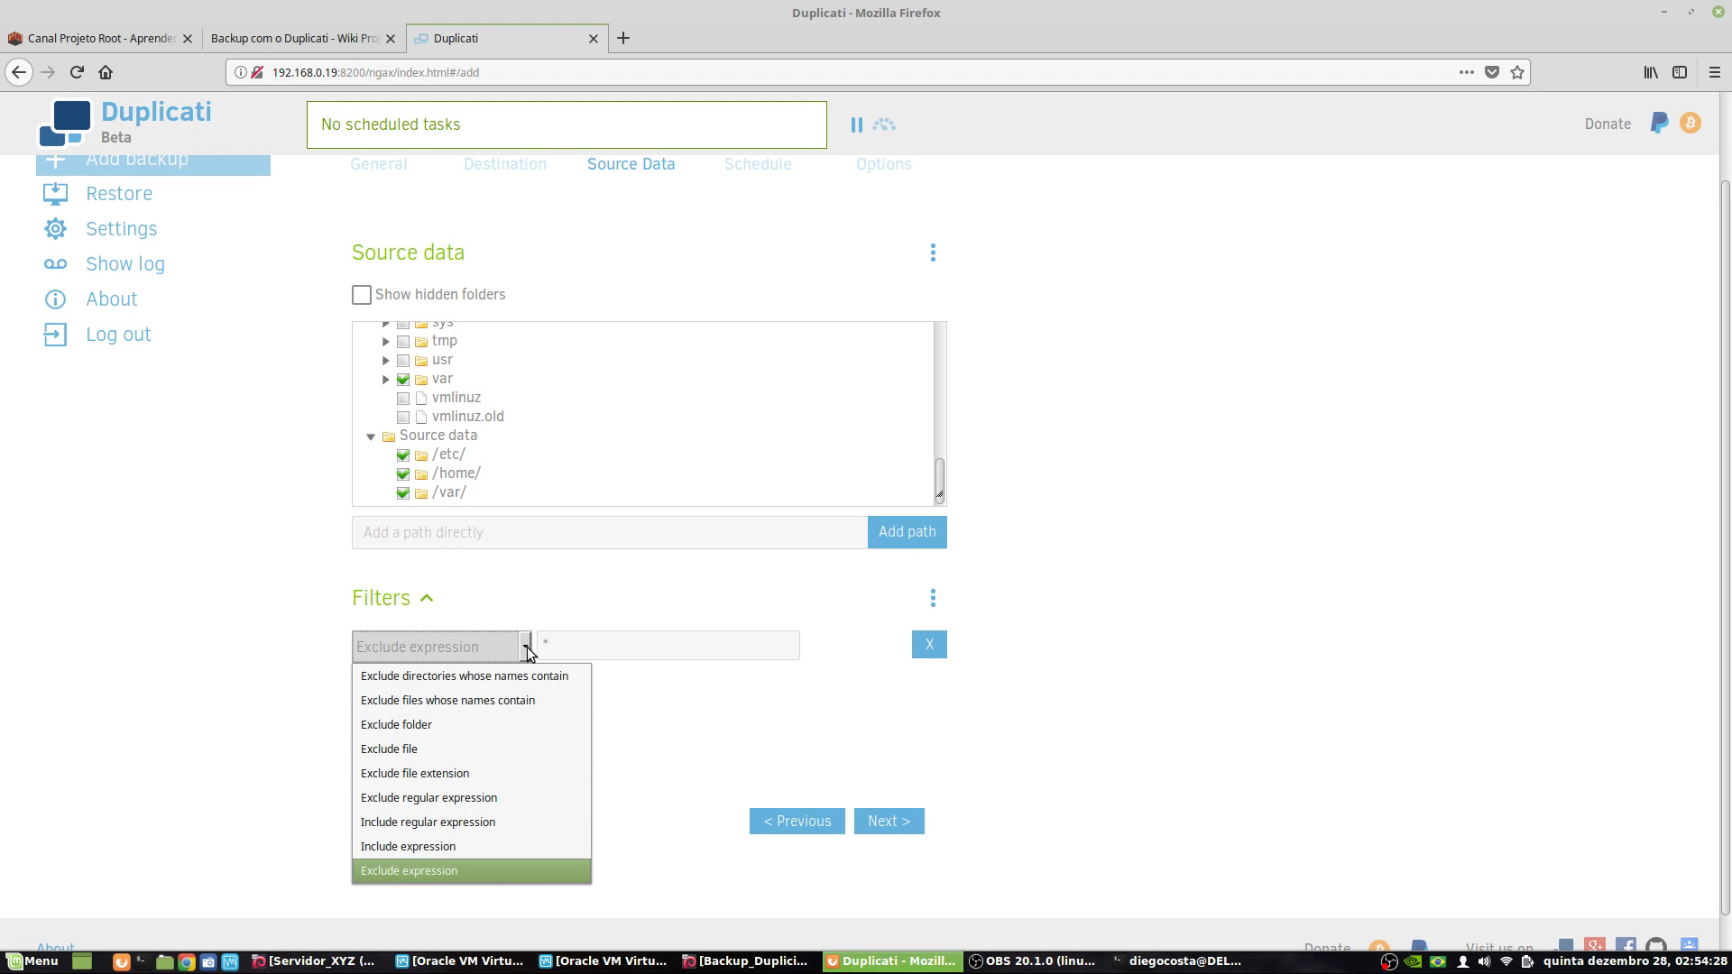
left_click(275, 596)
left_click(436, 744)
scroll(299, 708, "down", 1)
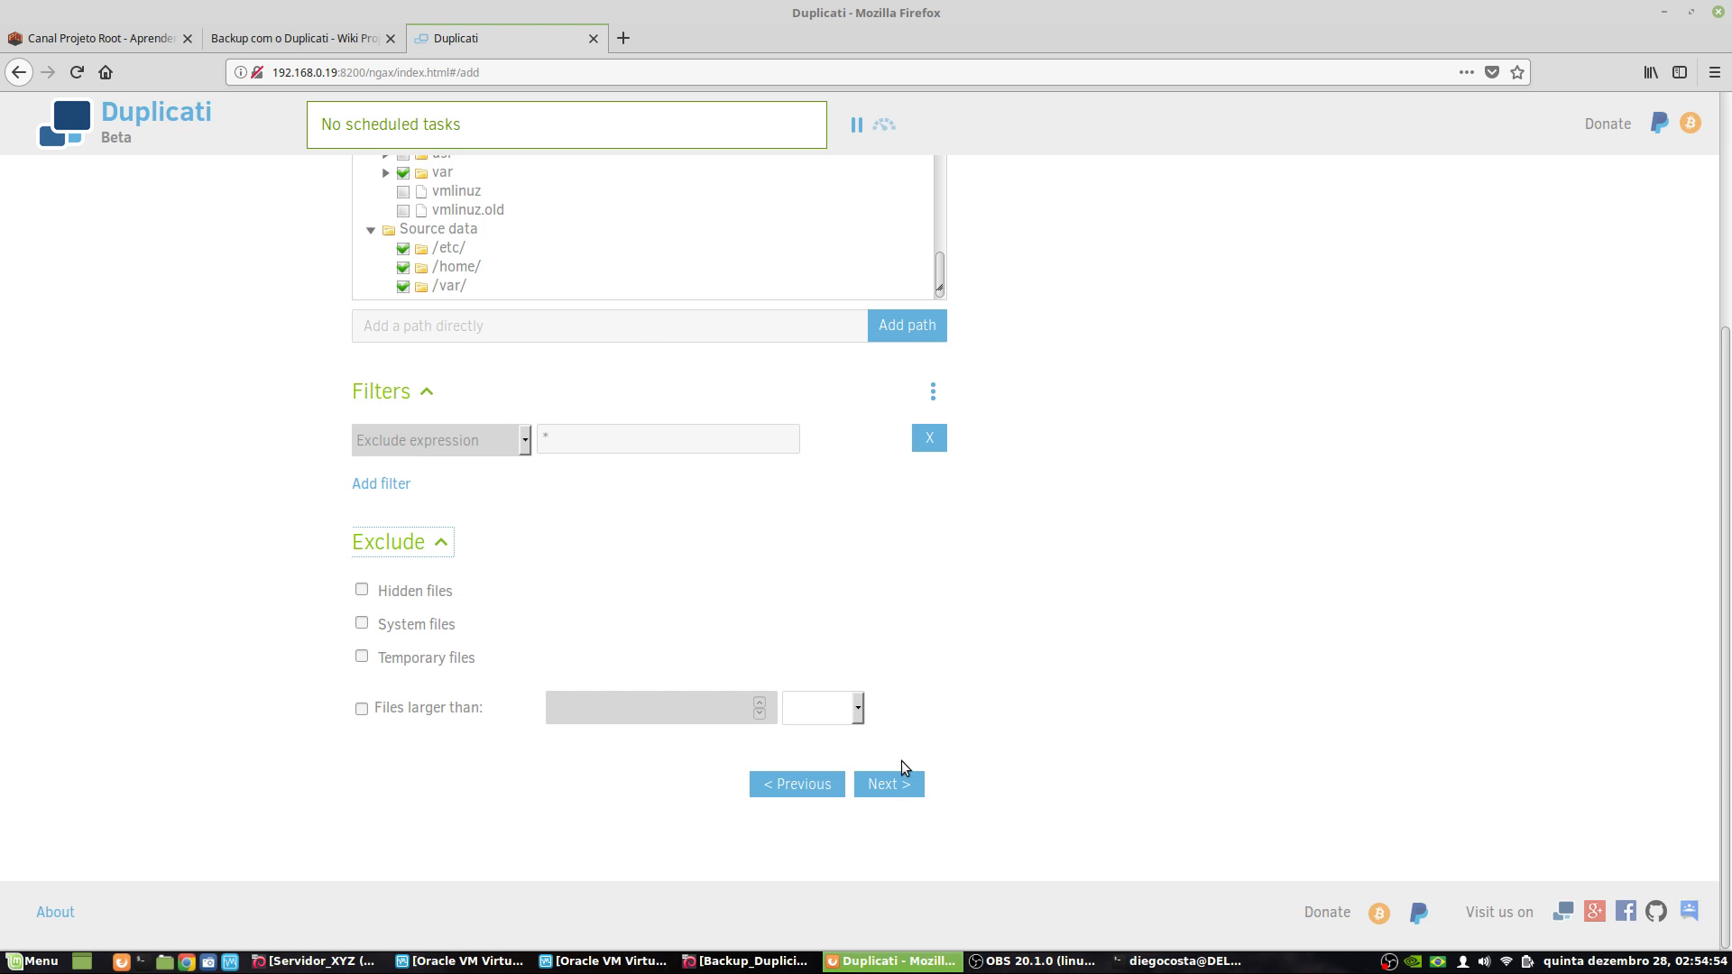
left_click(905, 787)
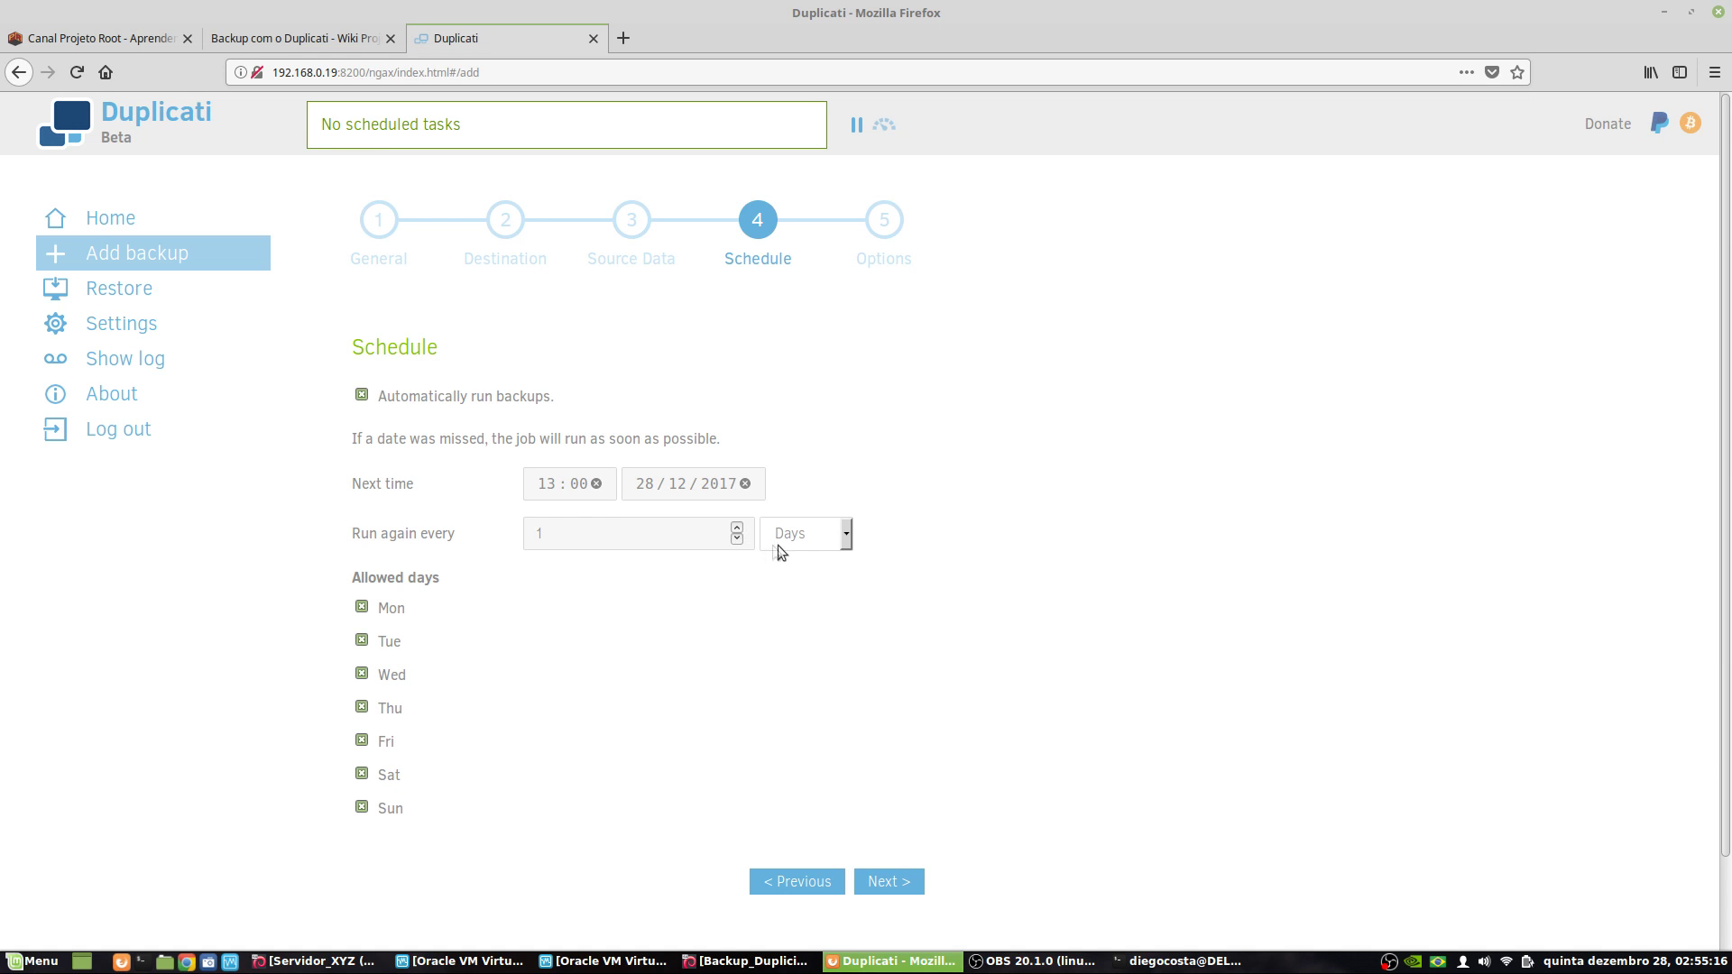
- Switch the repeat interval to a custom value, trying 5 Minutes
left_click(845, 536)
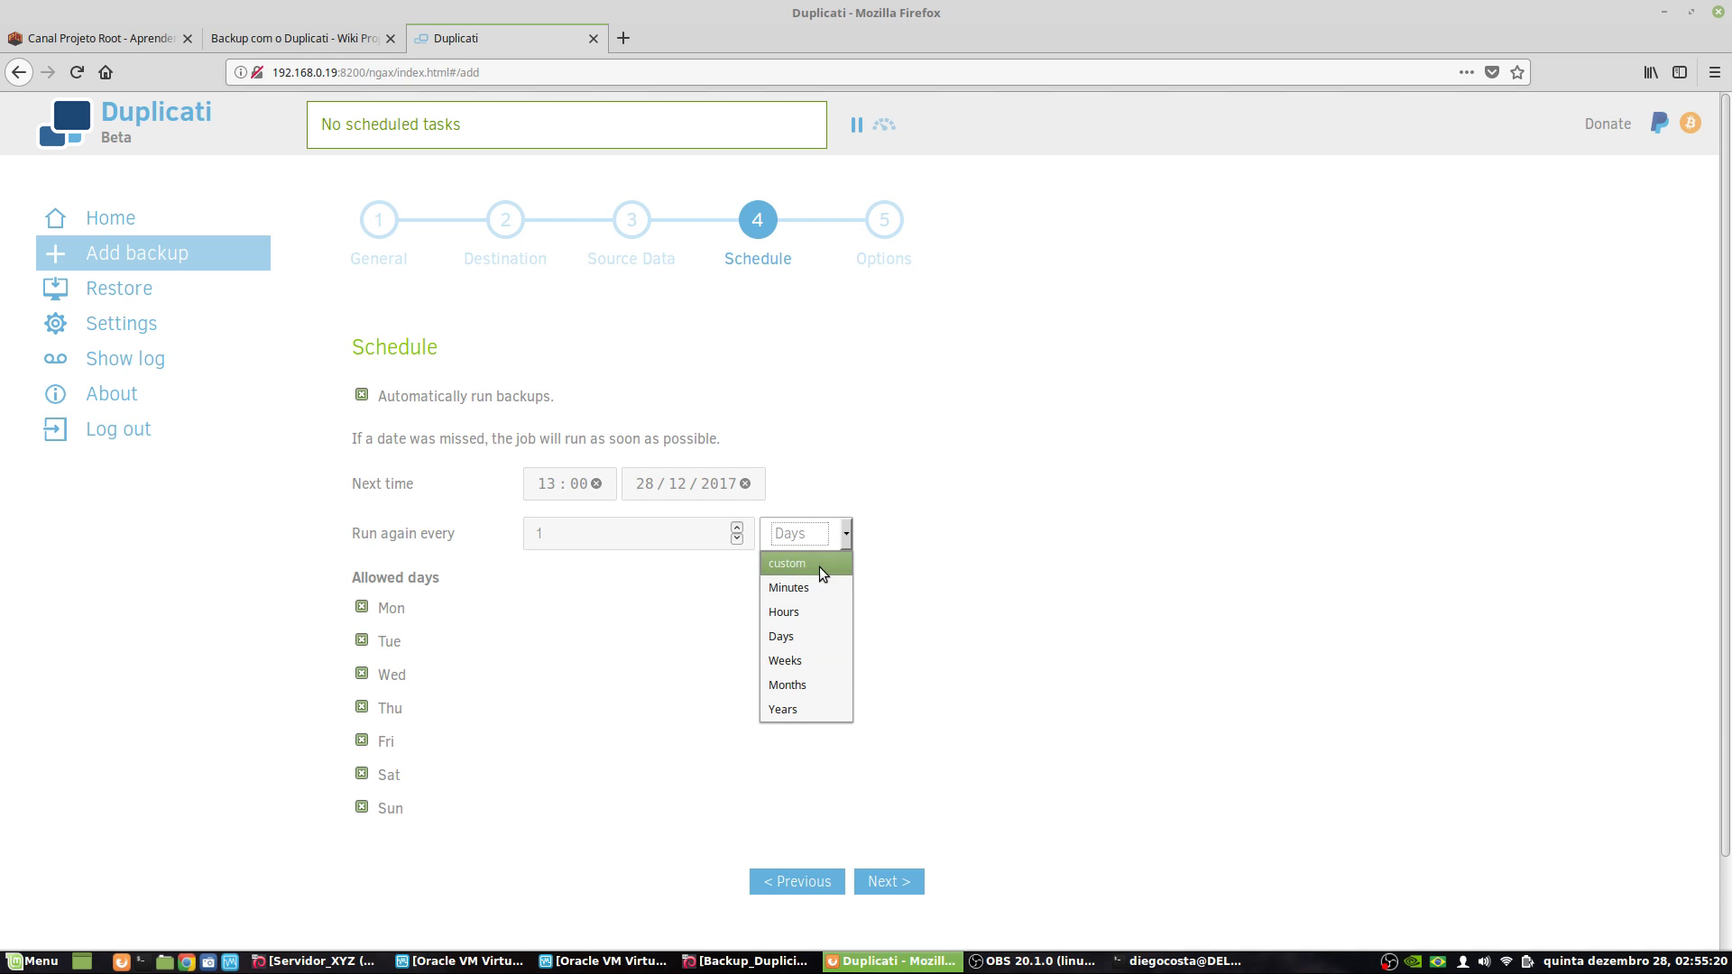
left_click(819, 566)
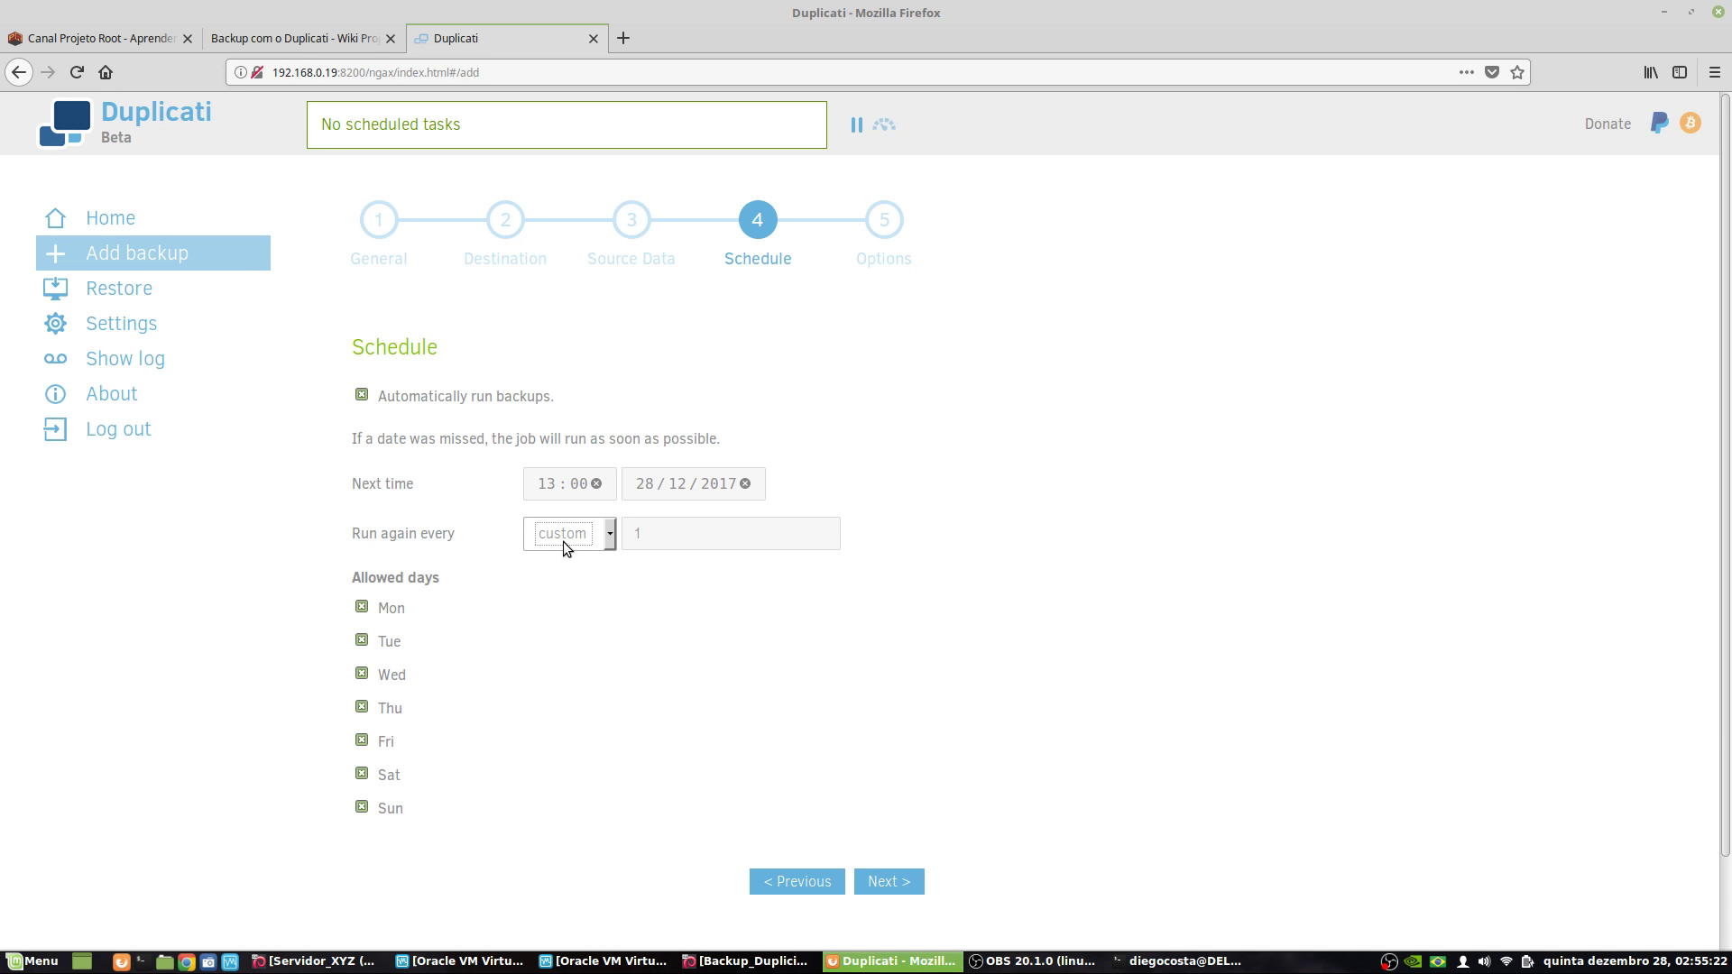
left_click(674, 535)
left_click_drag(674, 535, 636, 534)
left_click(606, 539)
left_click(600, 582)
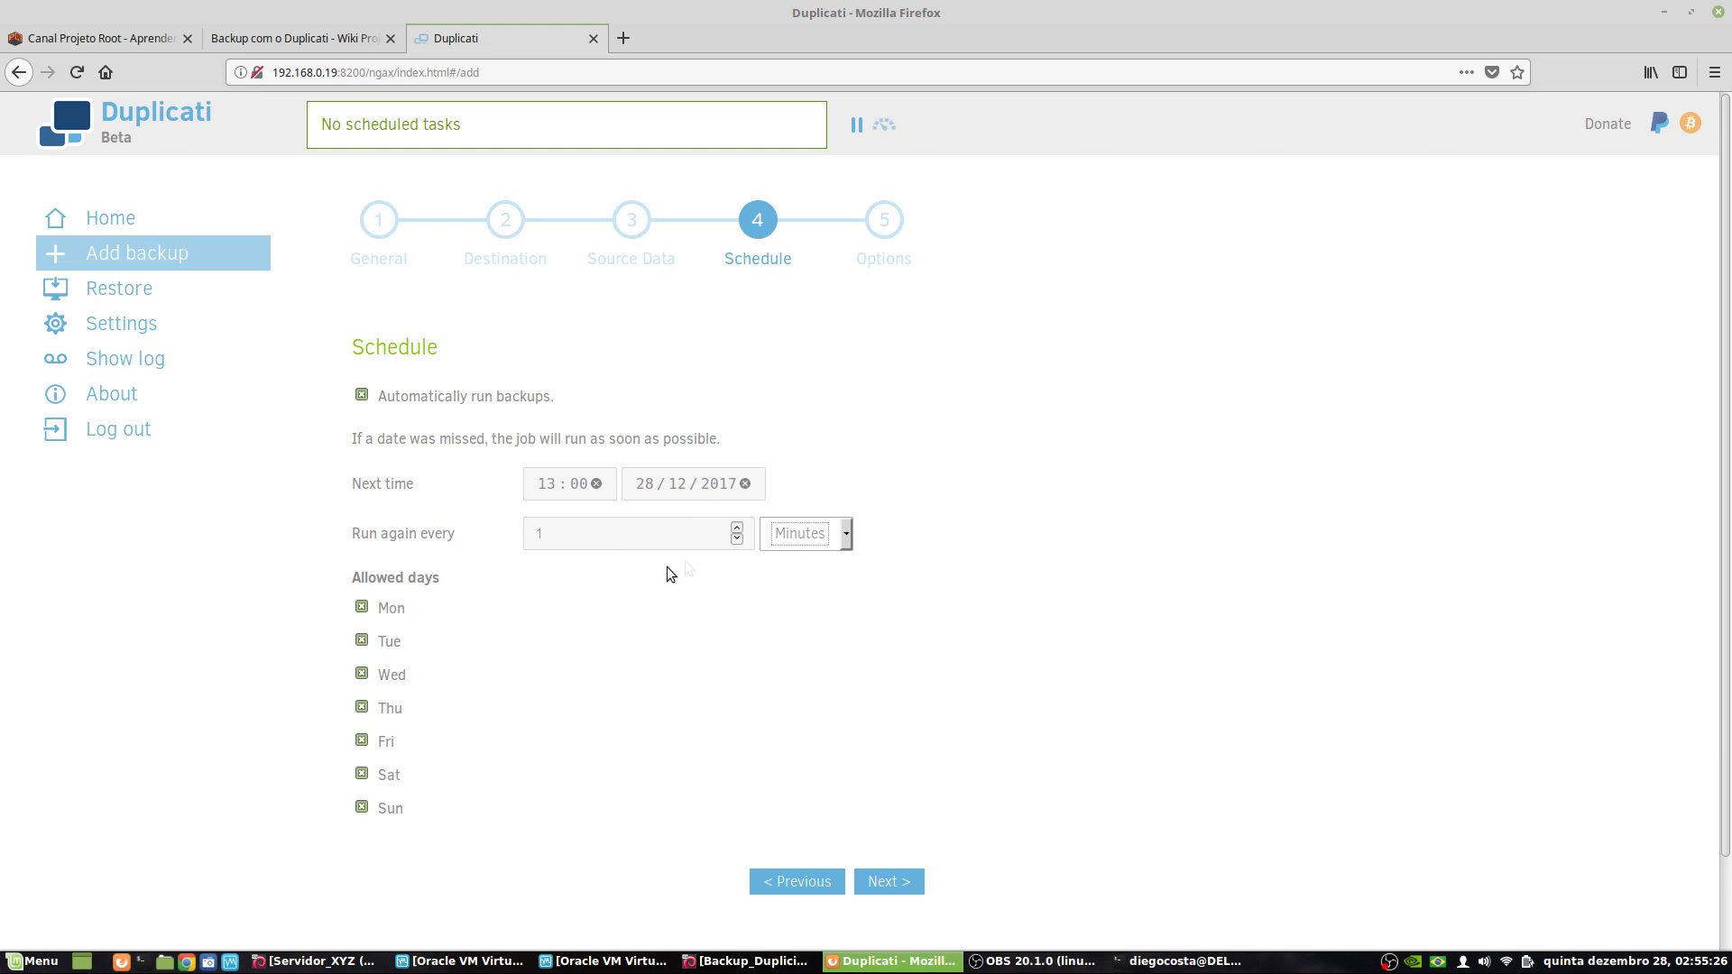
left_click(830, 532)
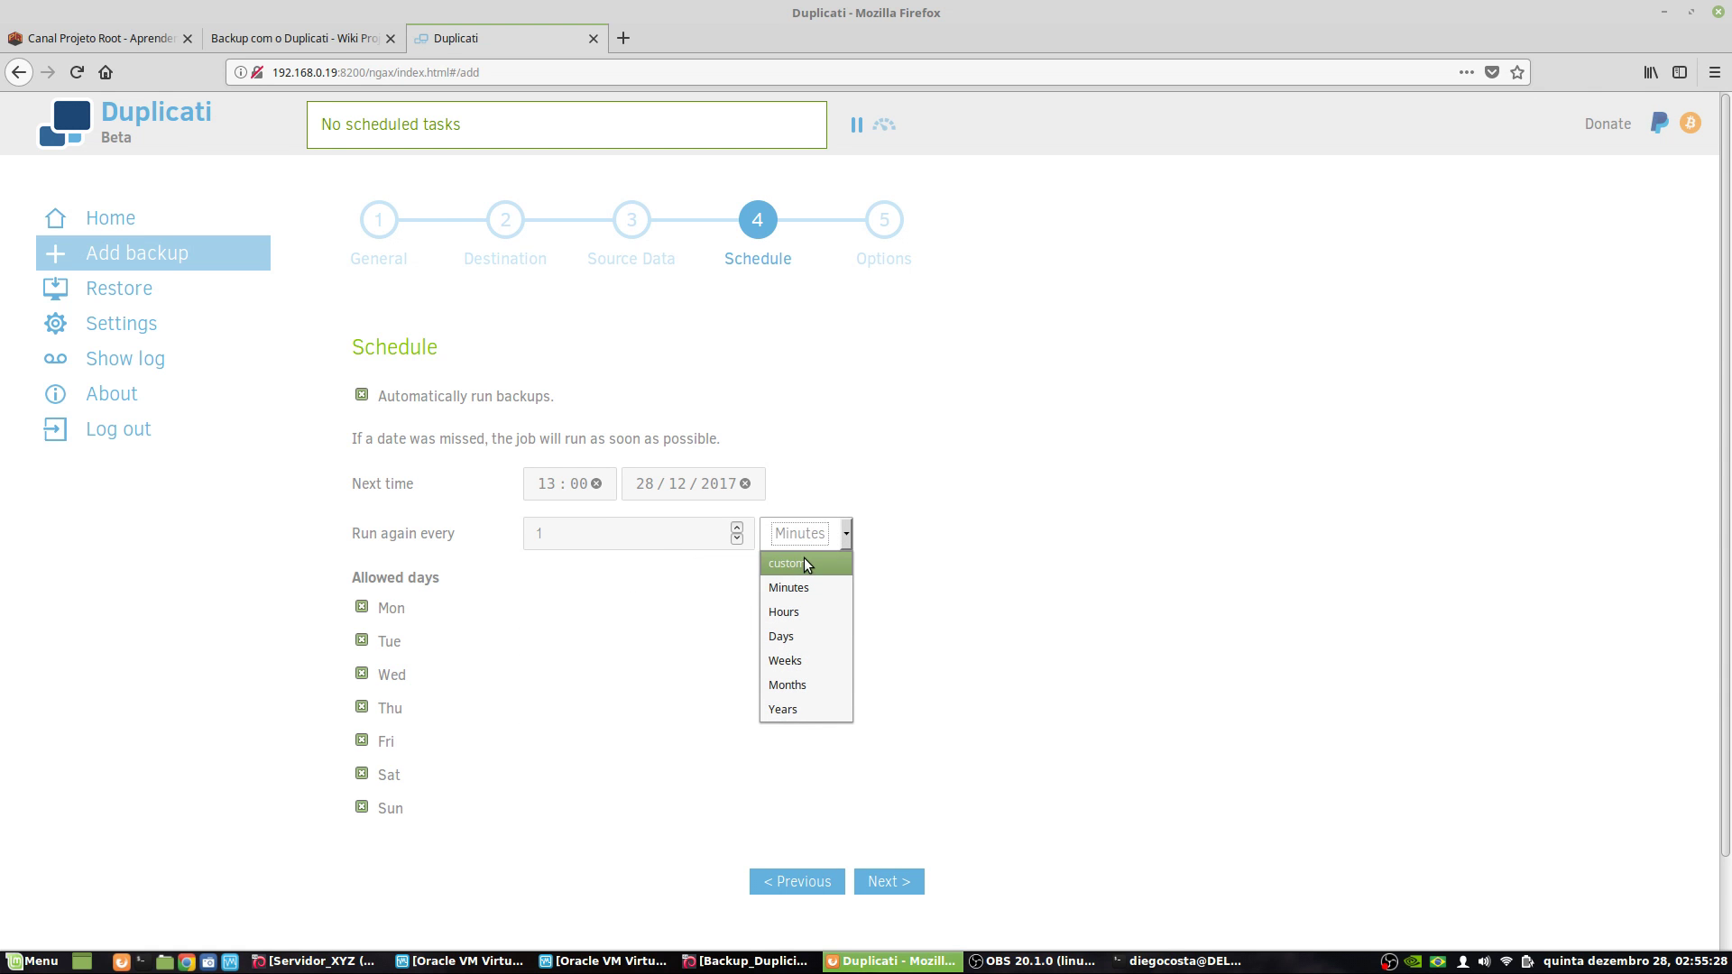
left_click(803, 561)
left_click(595, 536)
left_click(593, 588)
left_click(652, 539)
type("5")
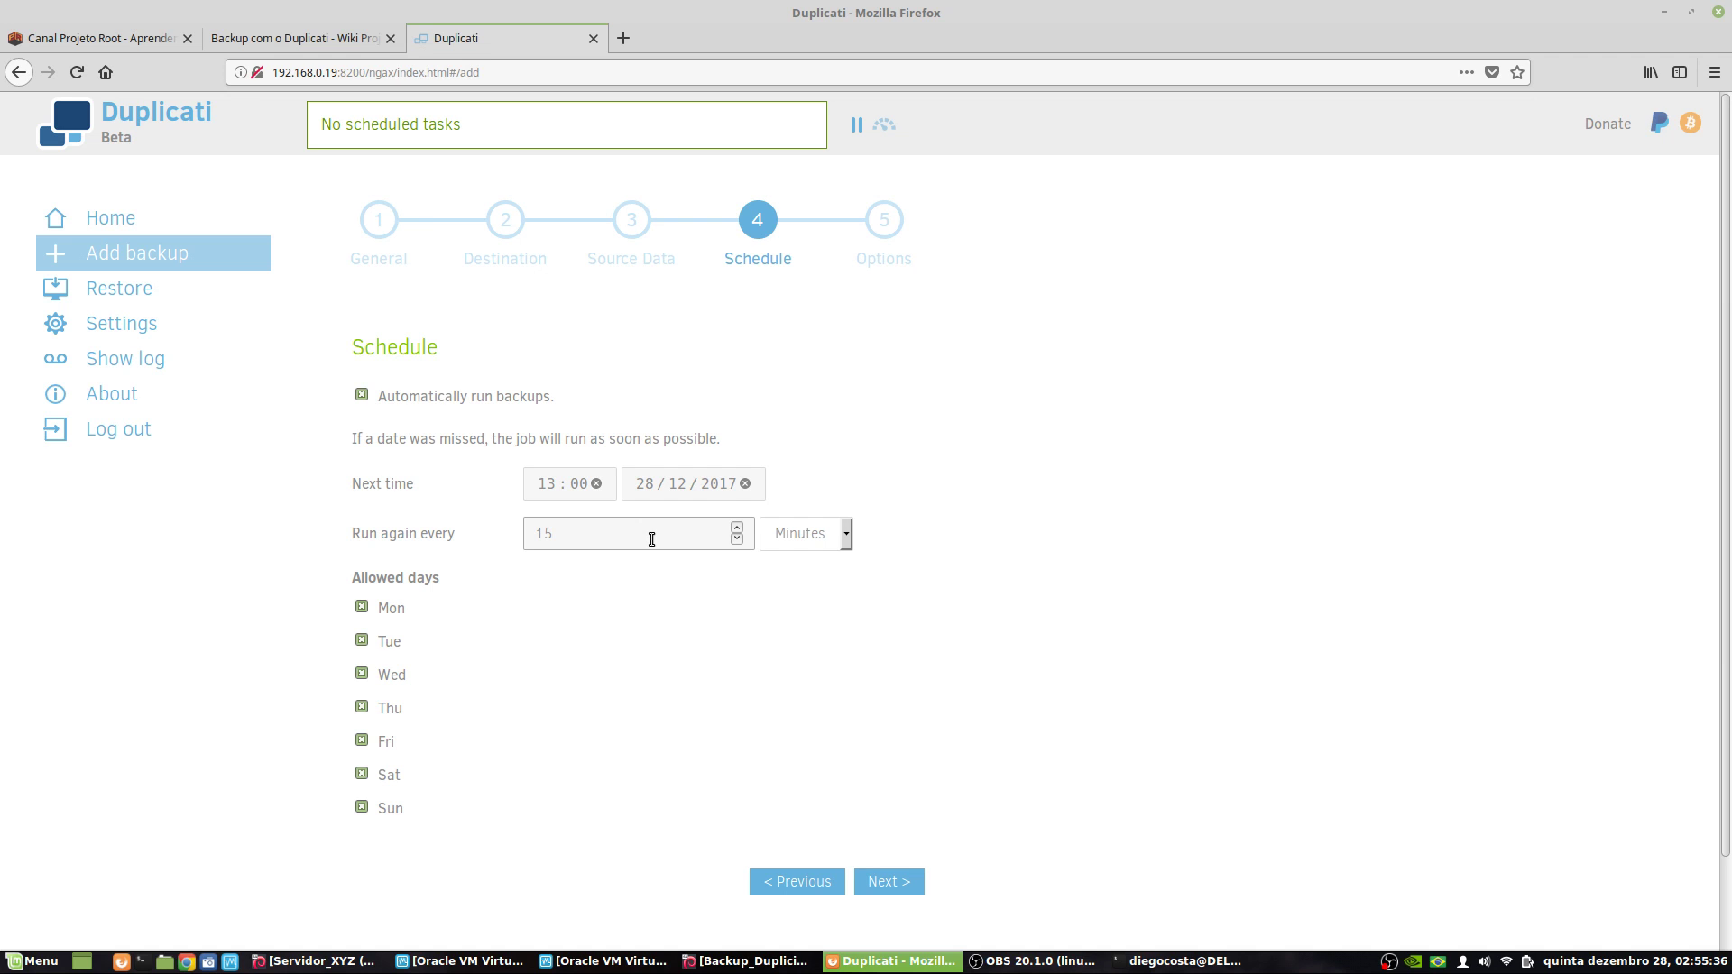
- Set the repeat interval to 7 Days and continue to the Options step
left_click(816, 539)
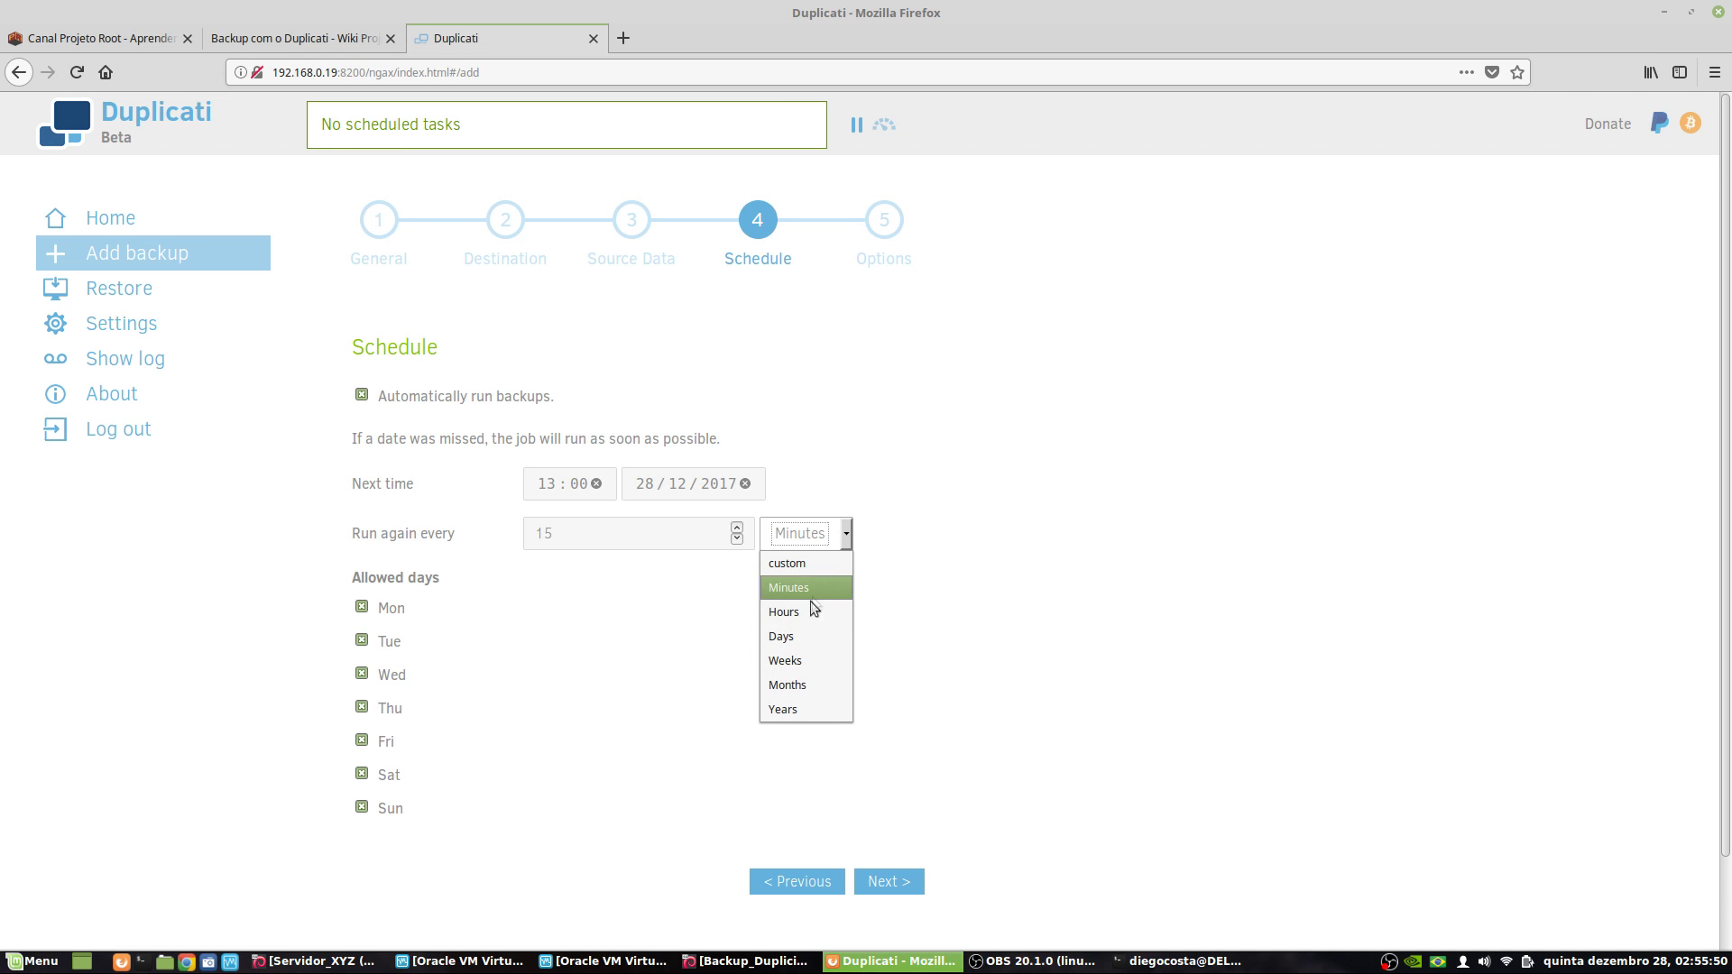
left_click(793, 633)
double_click(590, 538)
type("7")
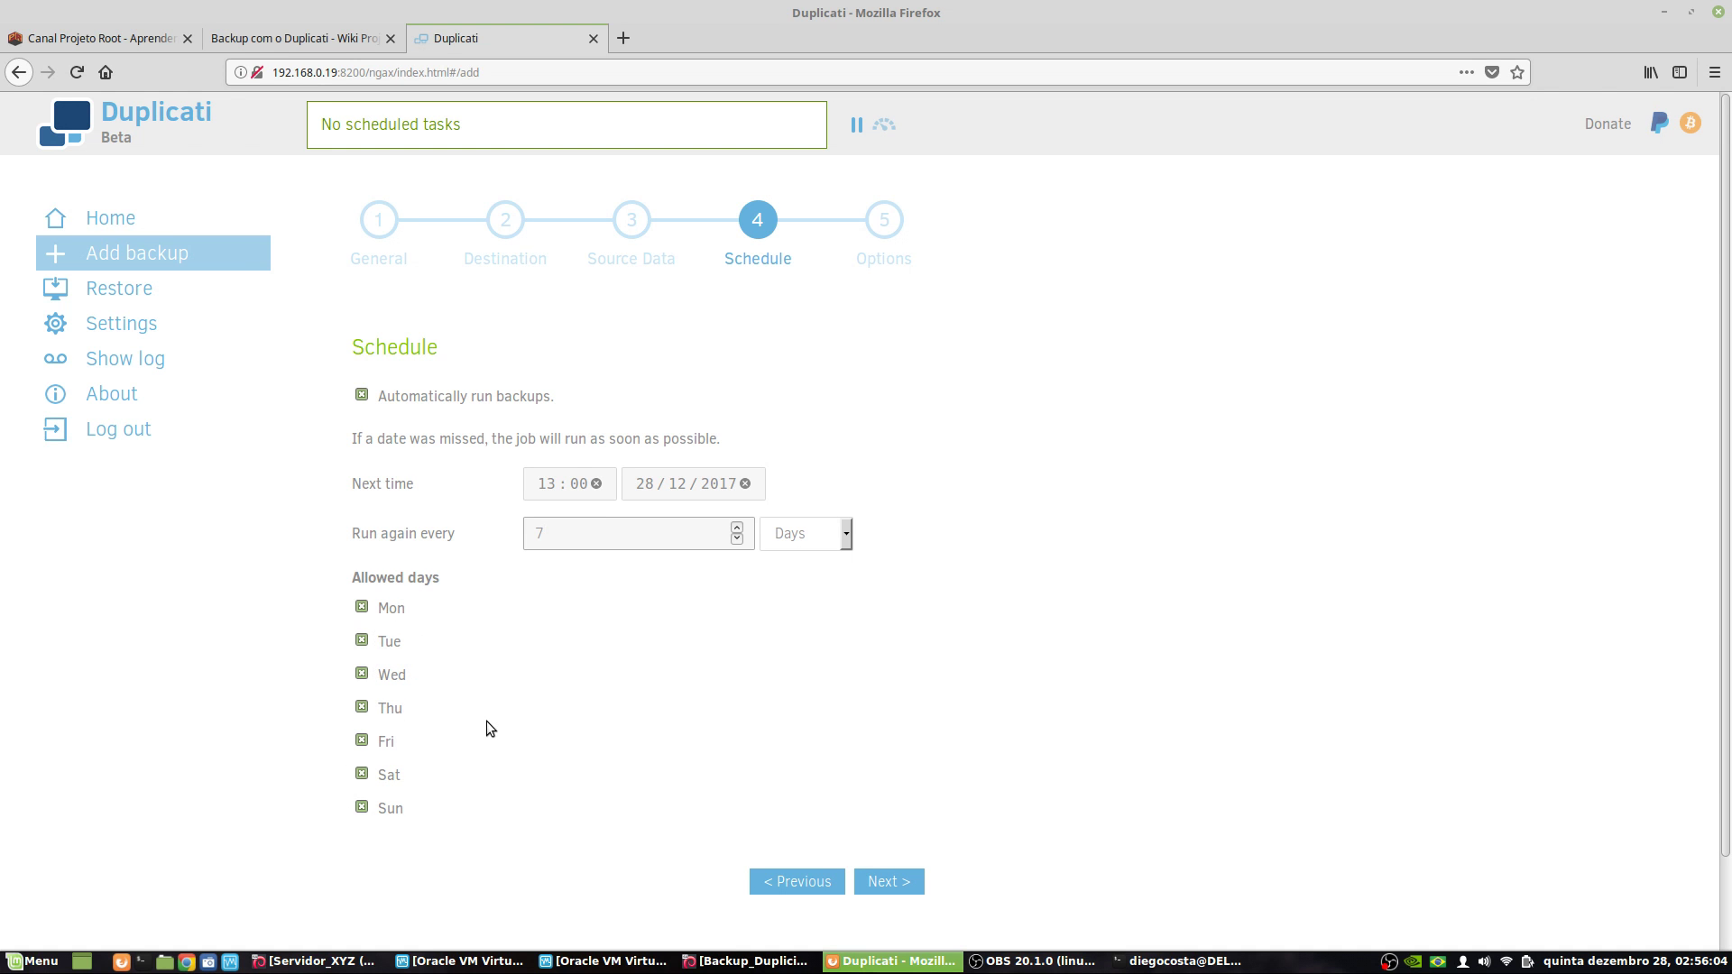
left_click(908, 888)
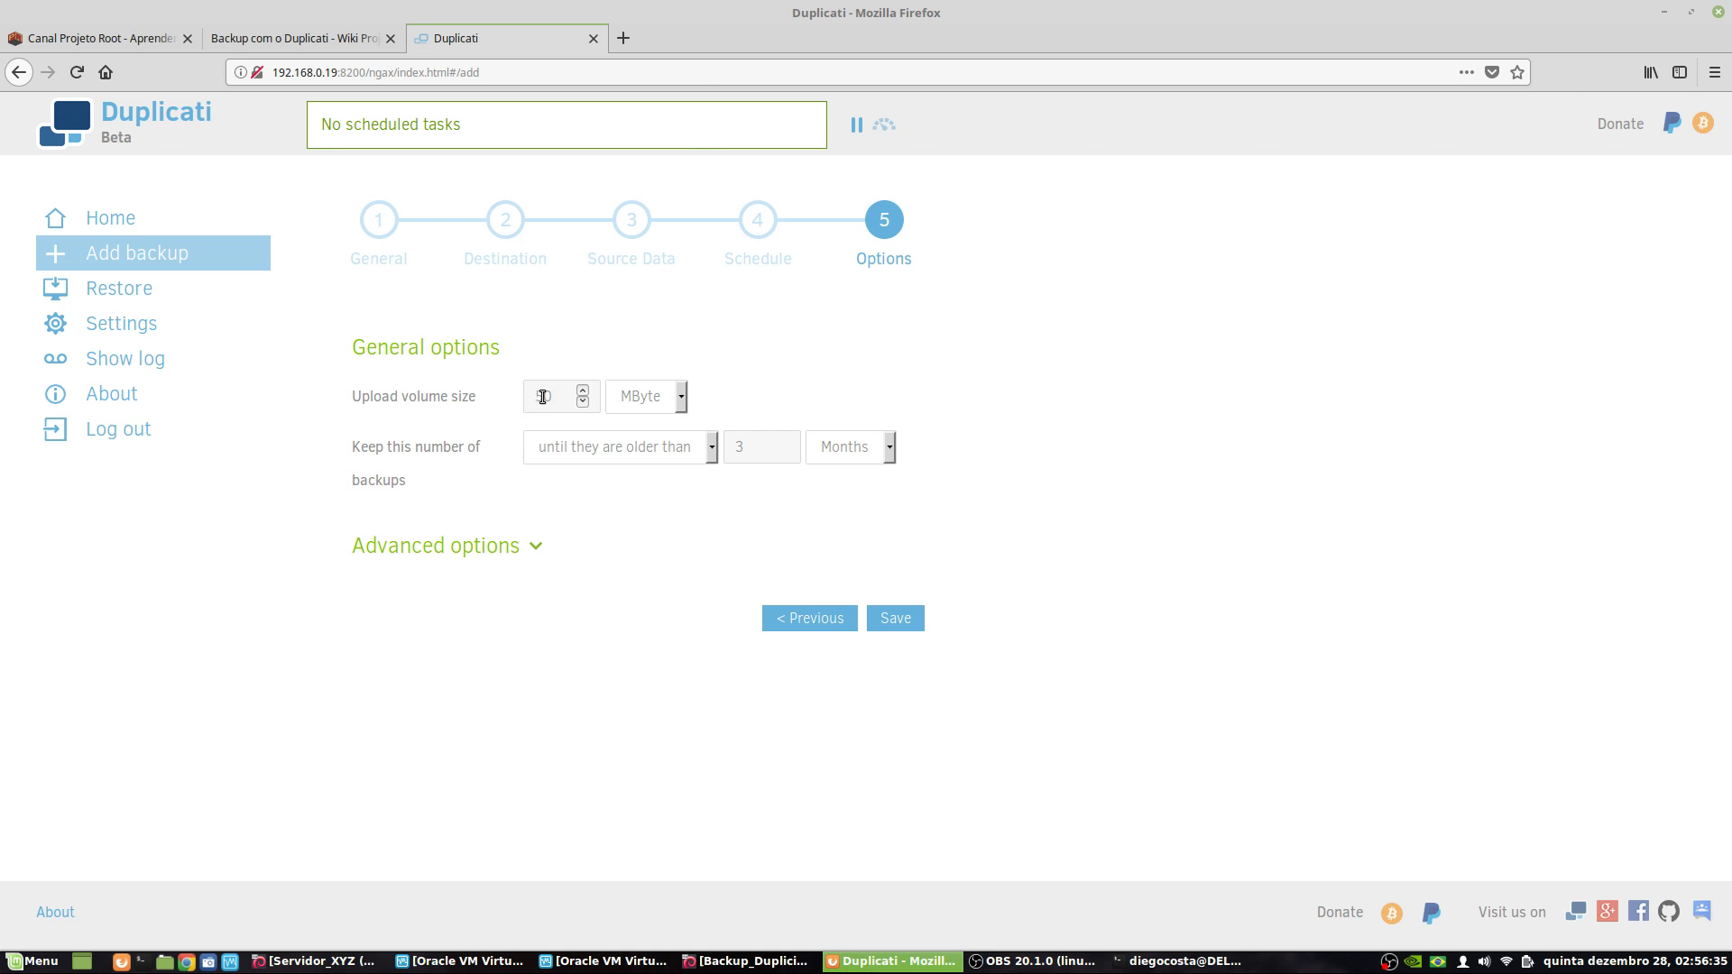
left_click(675, 399)
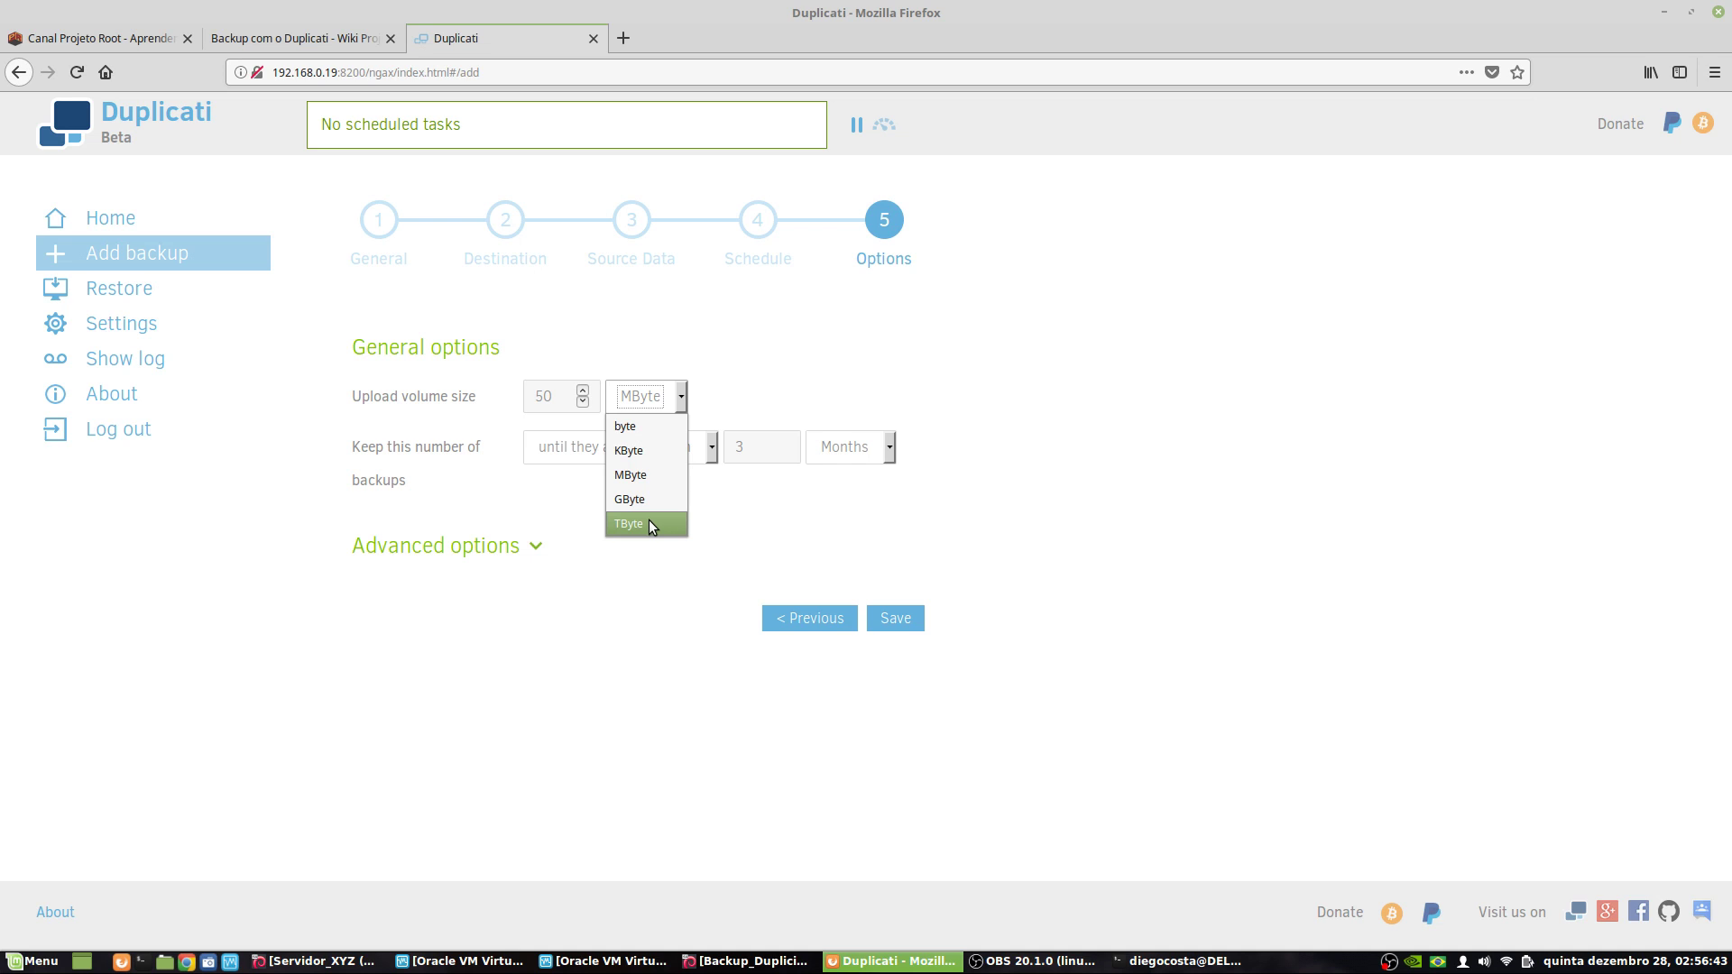
left_click(826, 527)
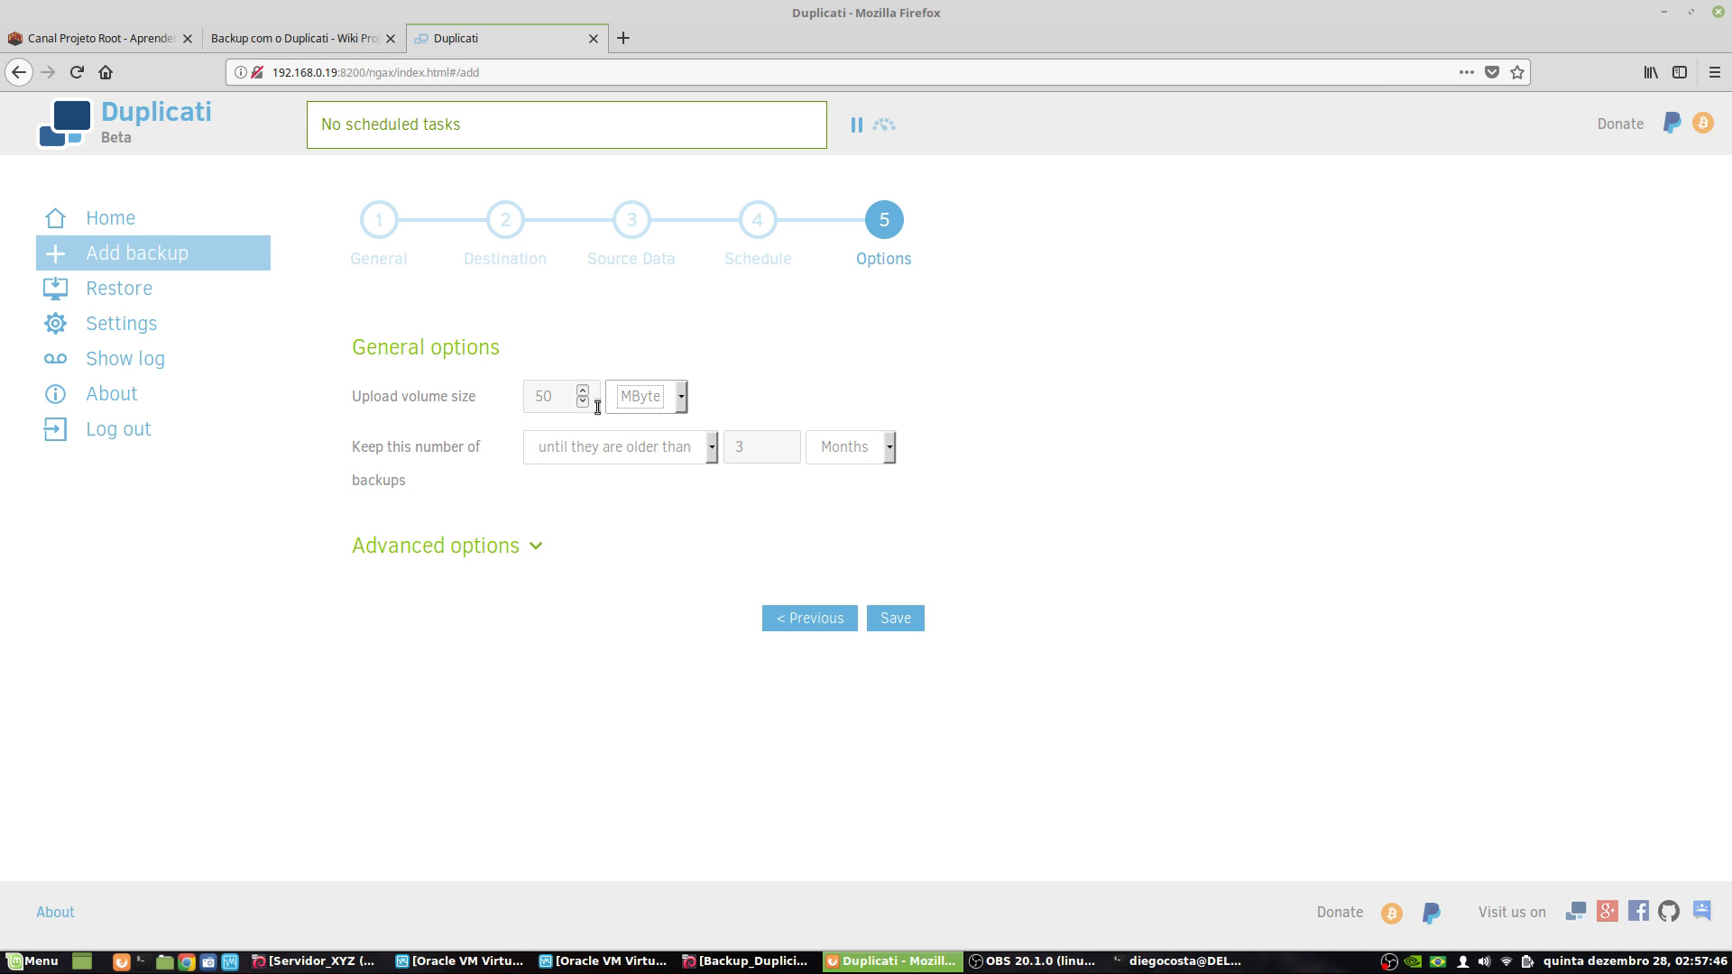
left_click(563, 397)
type("0")
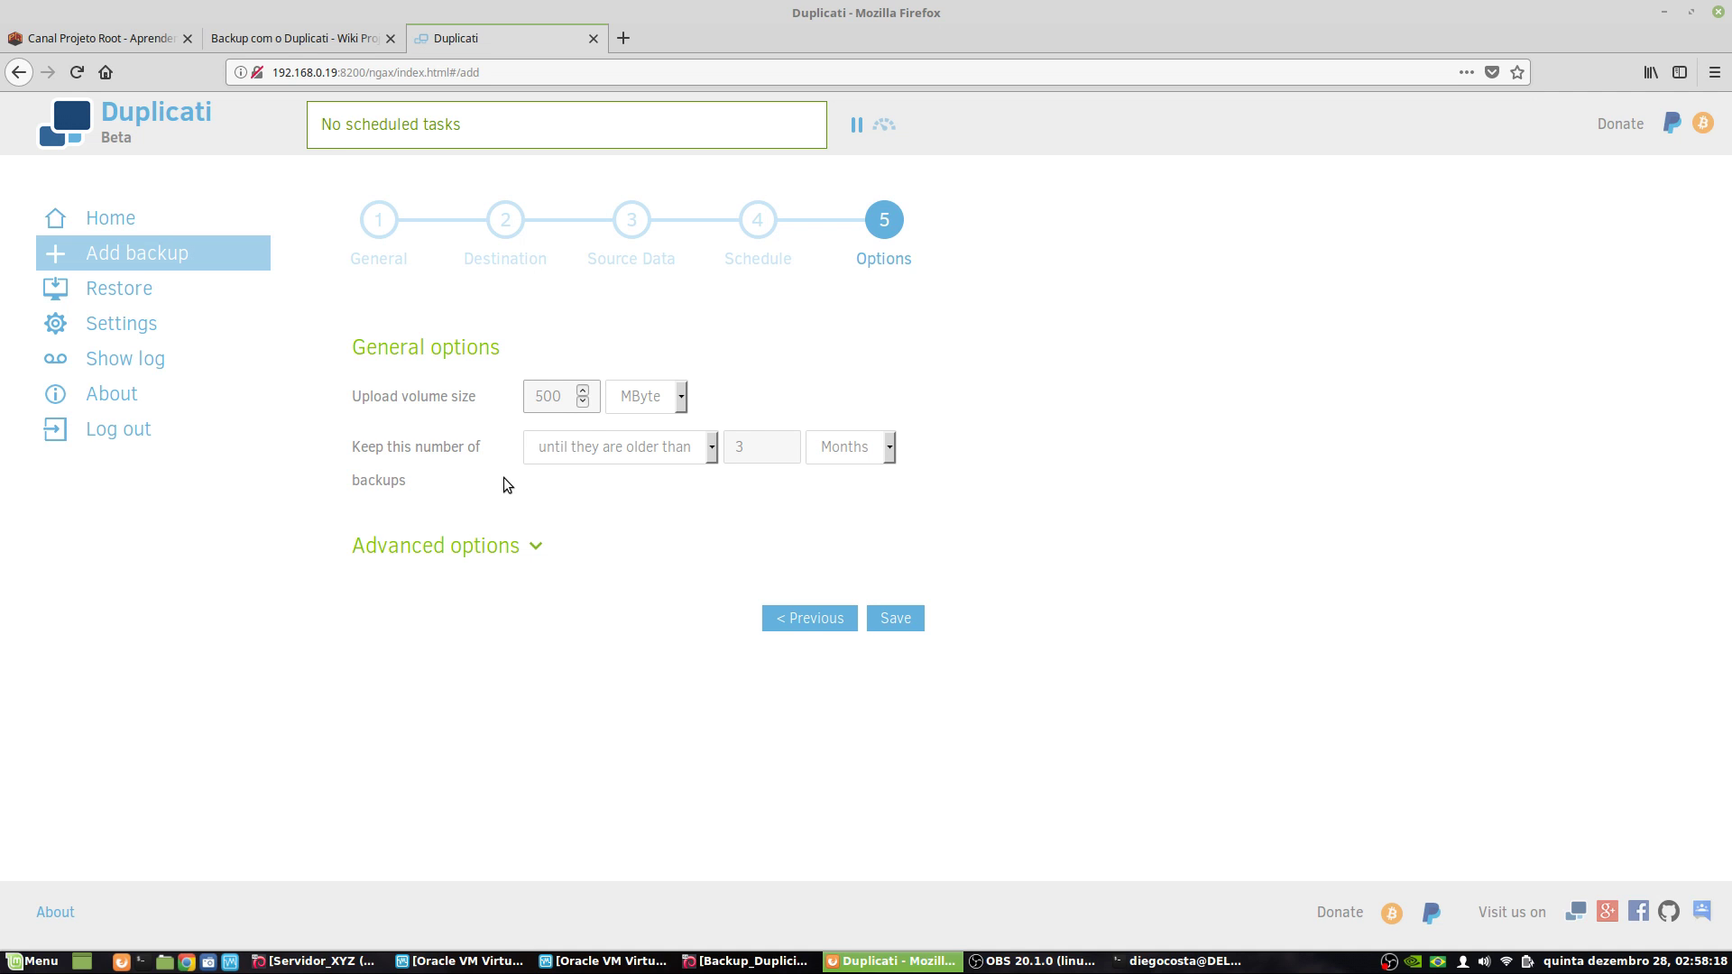
left_click(586, 408)
- Expand Advanced options and scroll through the option list, closing it without adding any
left_click(419, 544)
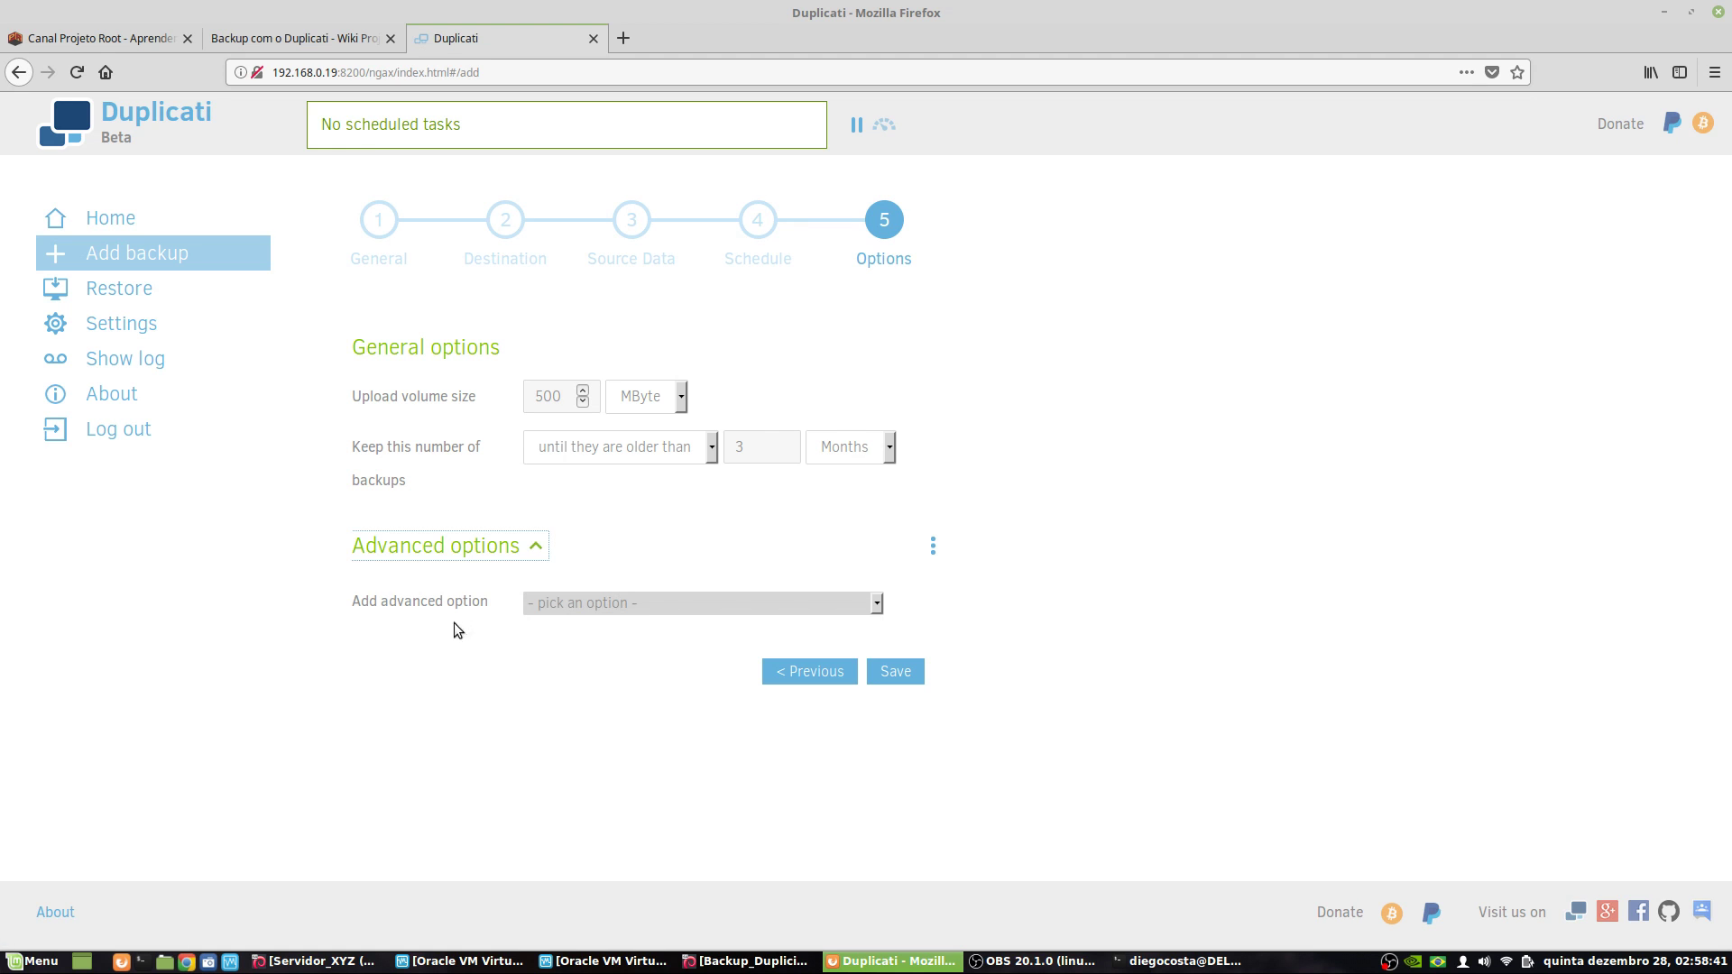
left_click(672, 603)
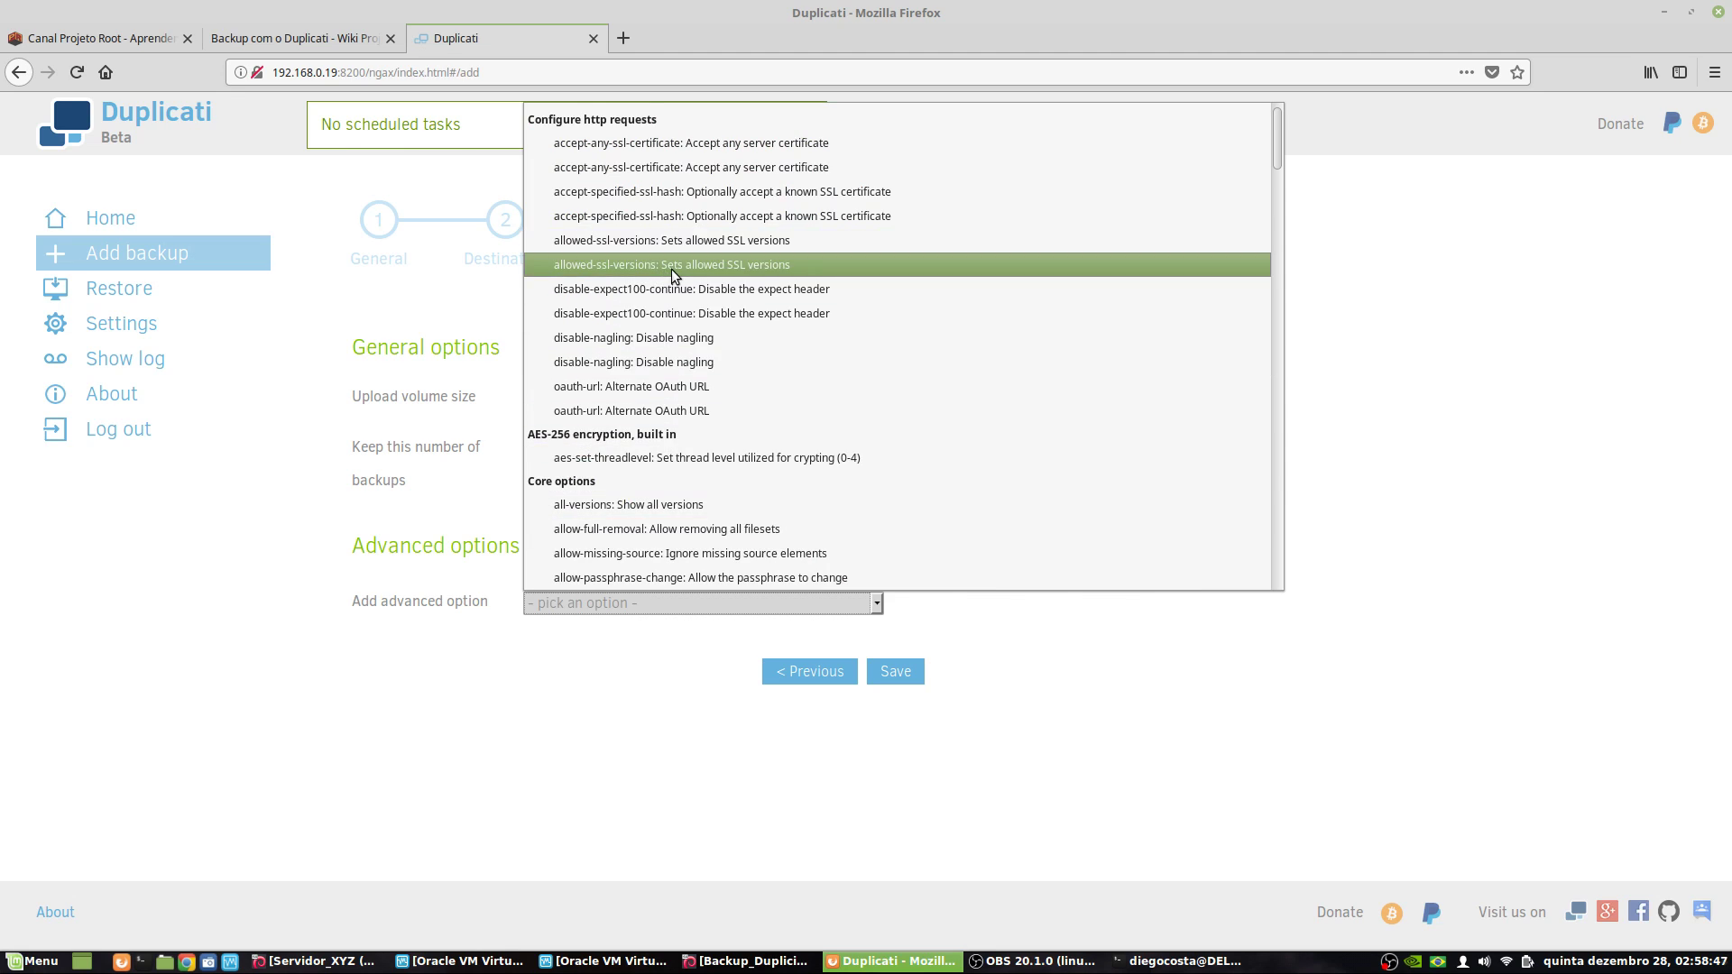
scroll(702, 289, "down", 8)
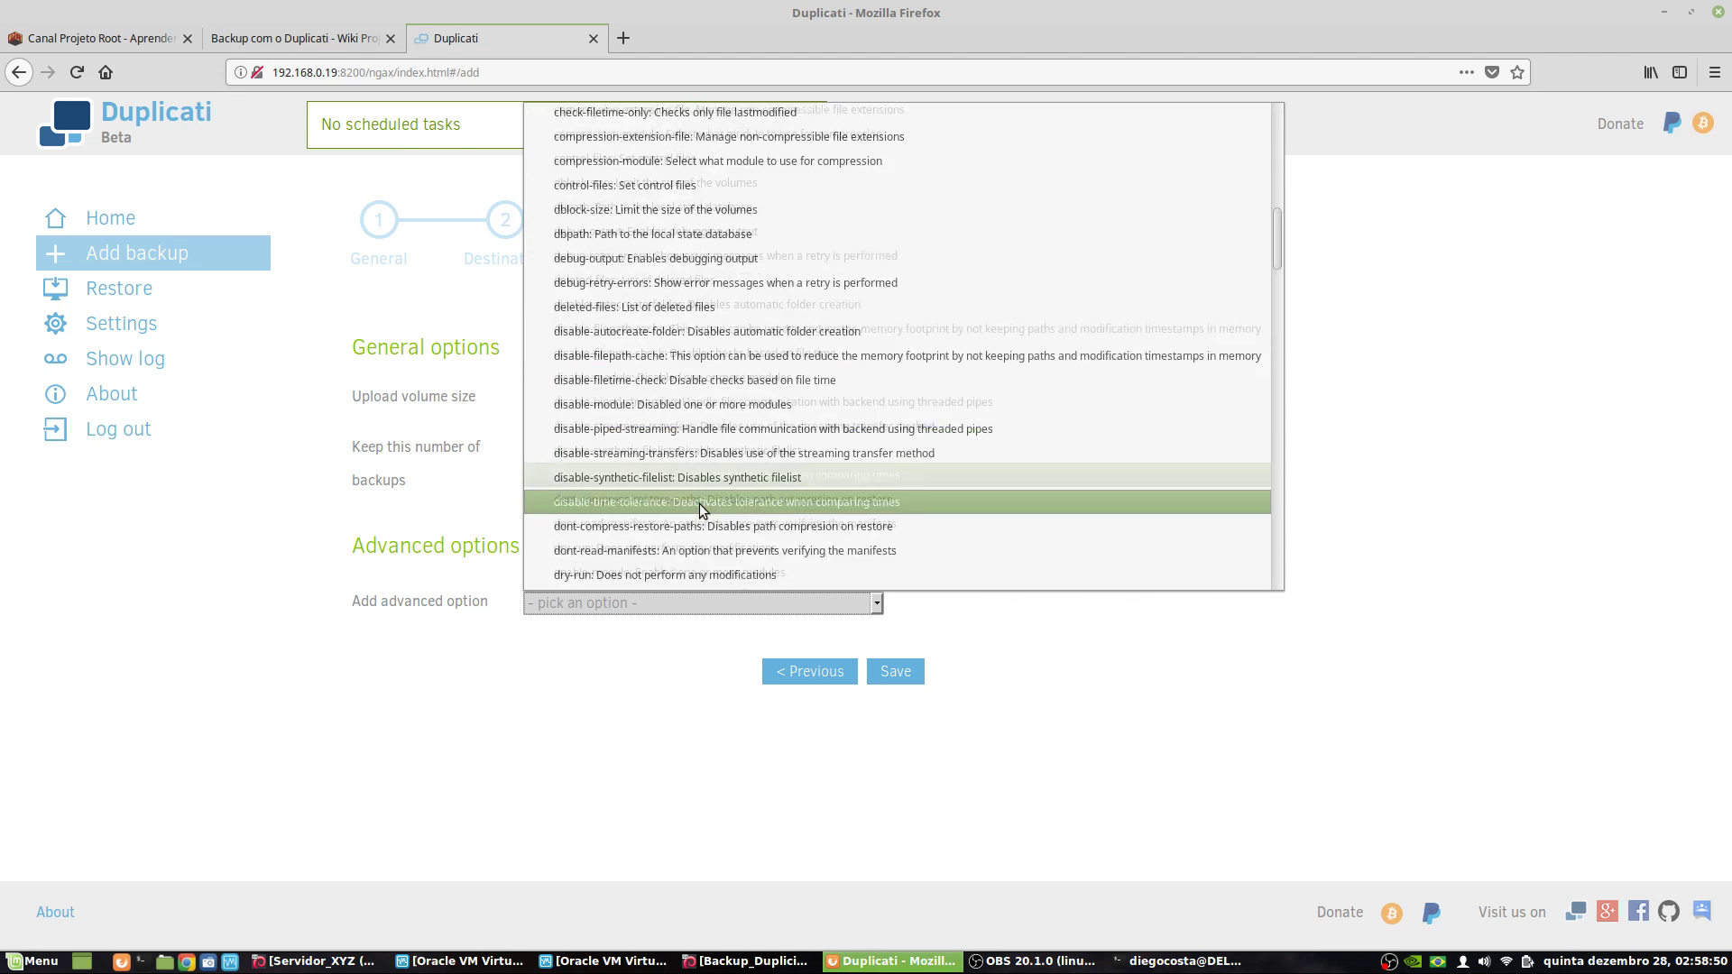
scroll(701, 514, "down", 6)
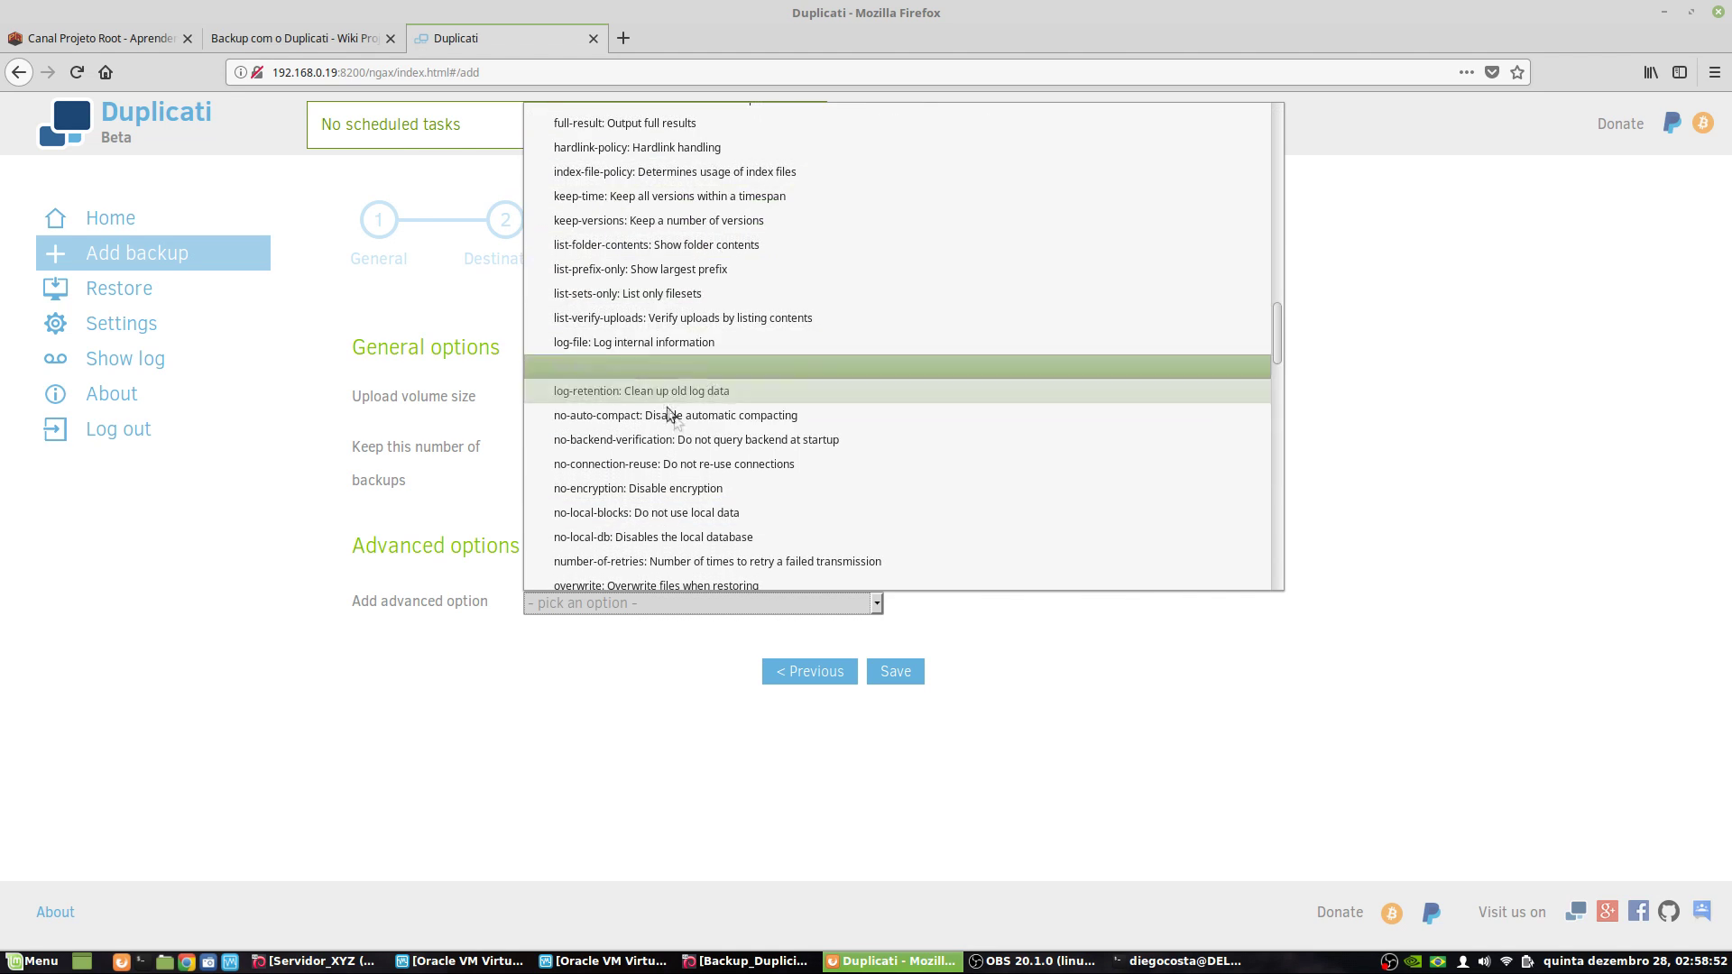
scroll(702, 324, "down", 5)
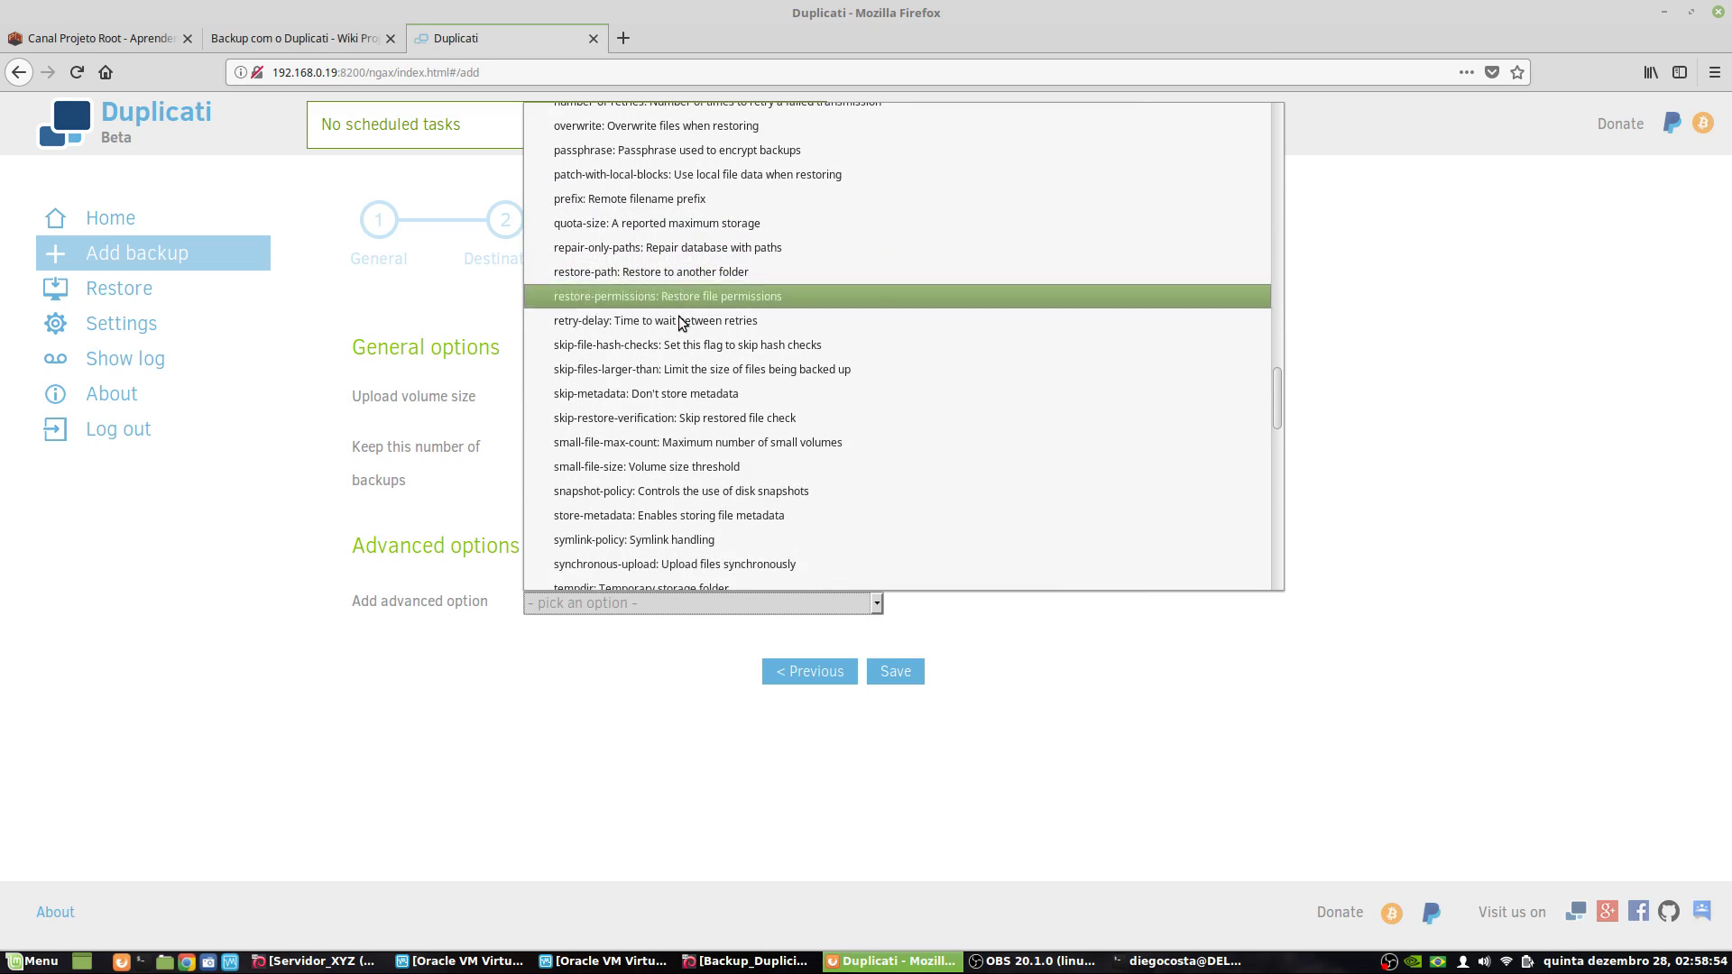
scroll(631, 360, "down", 6)
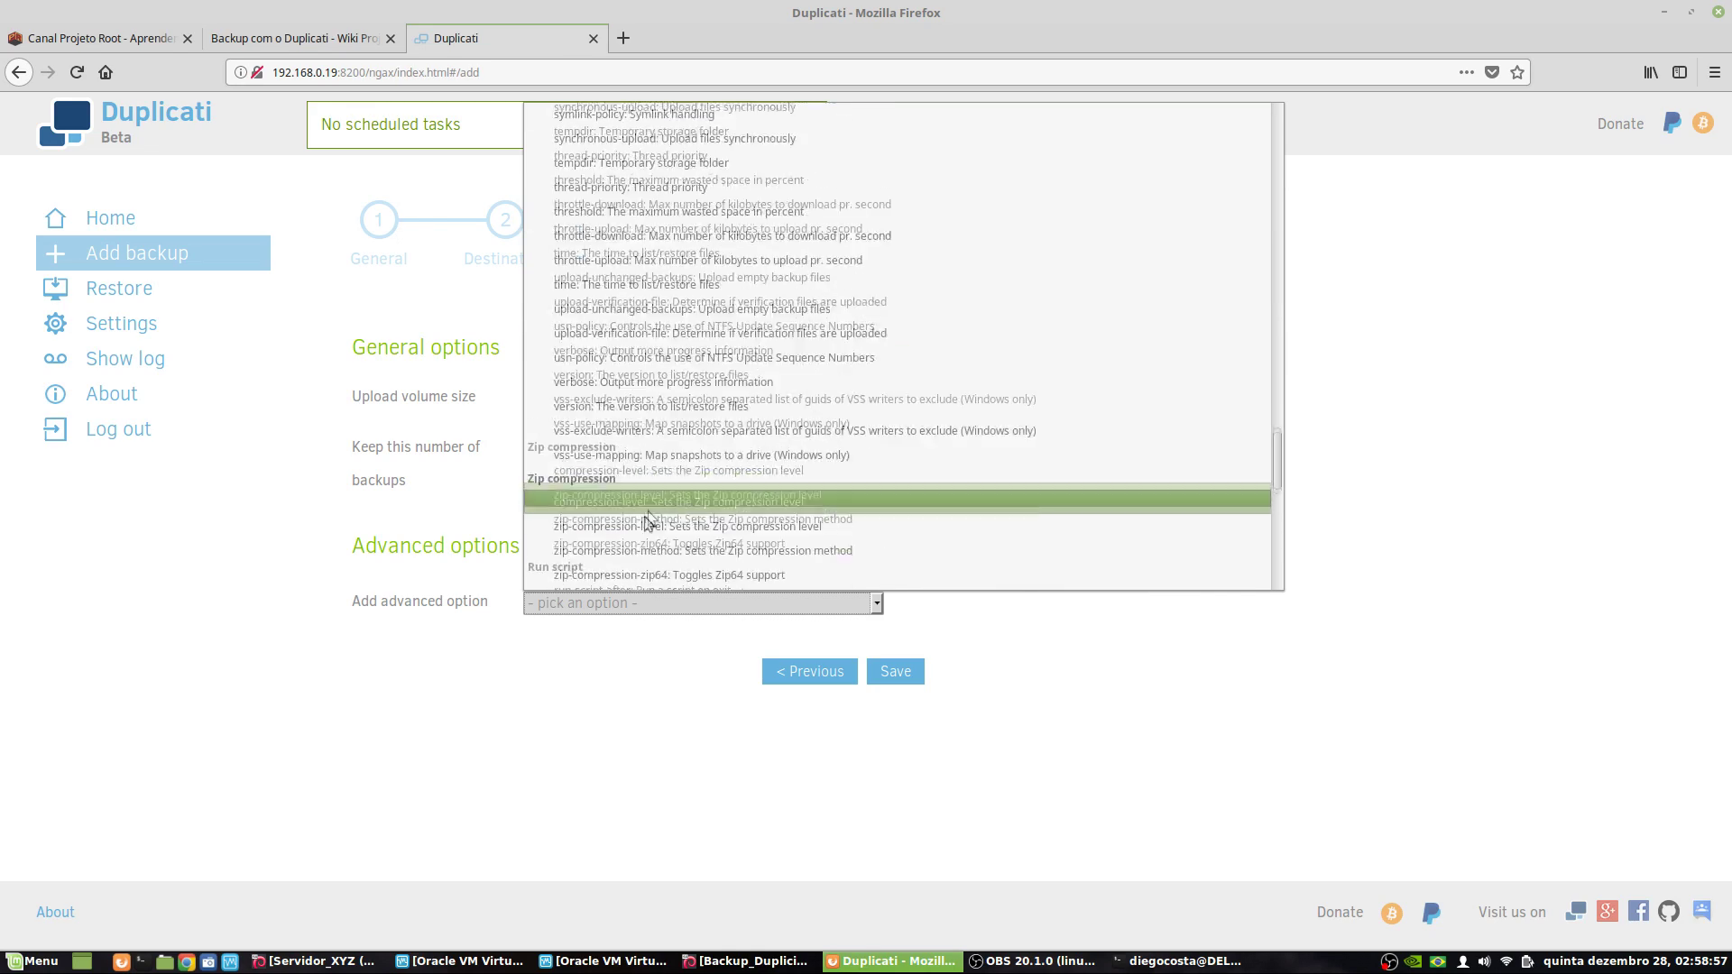
scroll(699, 365, "down", 2)
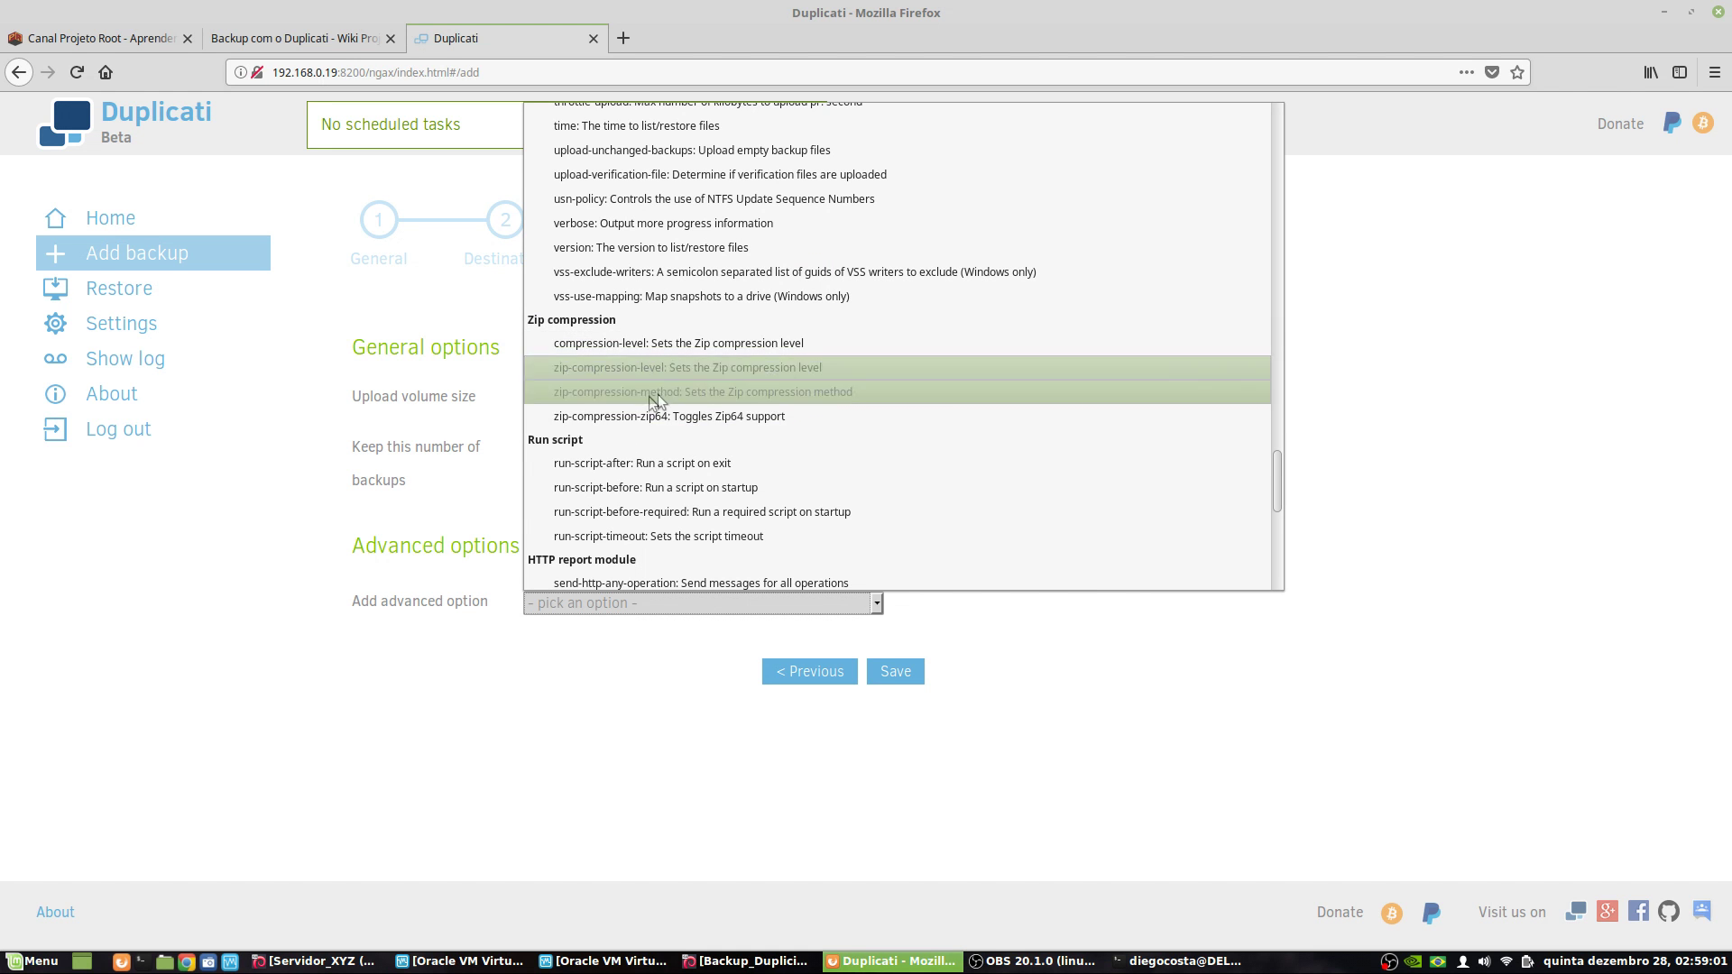
scroll(671, 408, "down", 3)
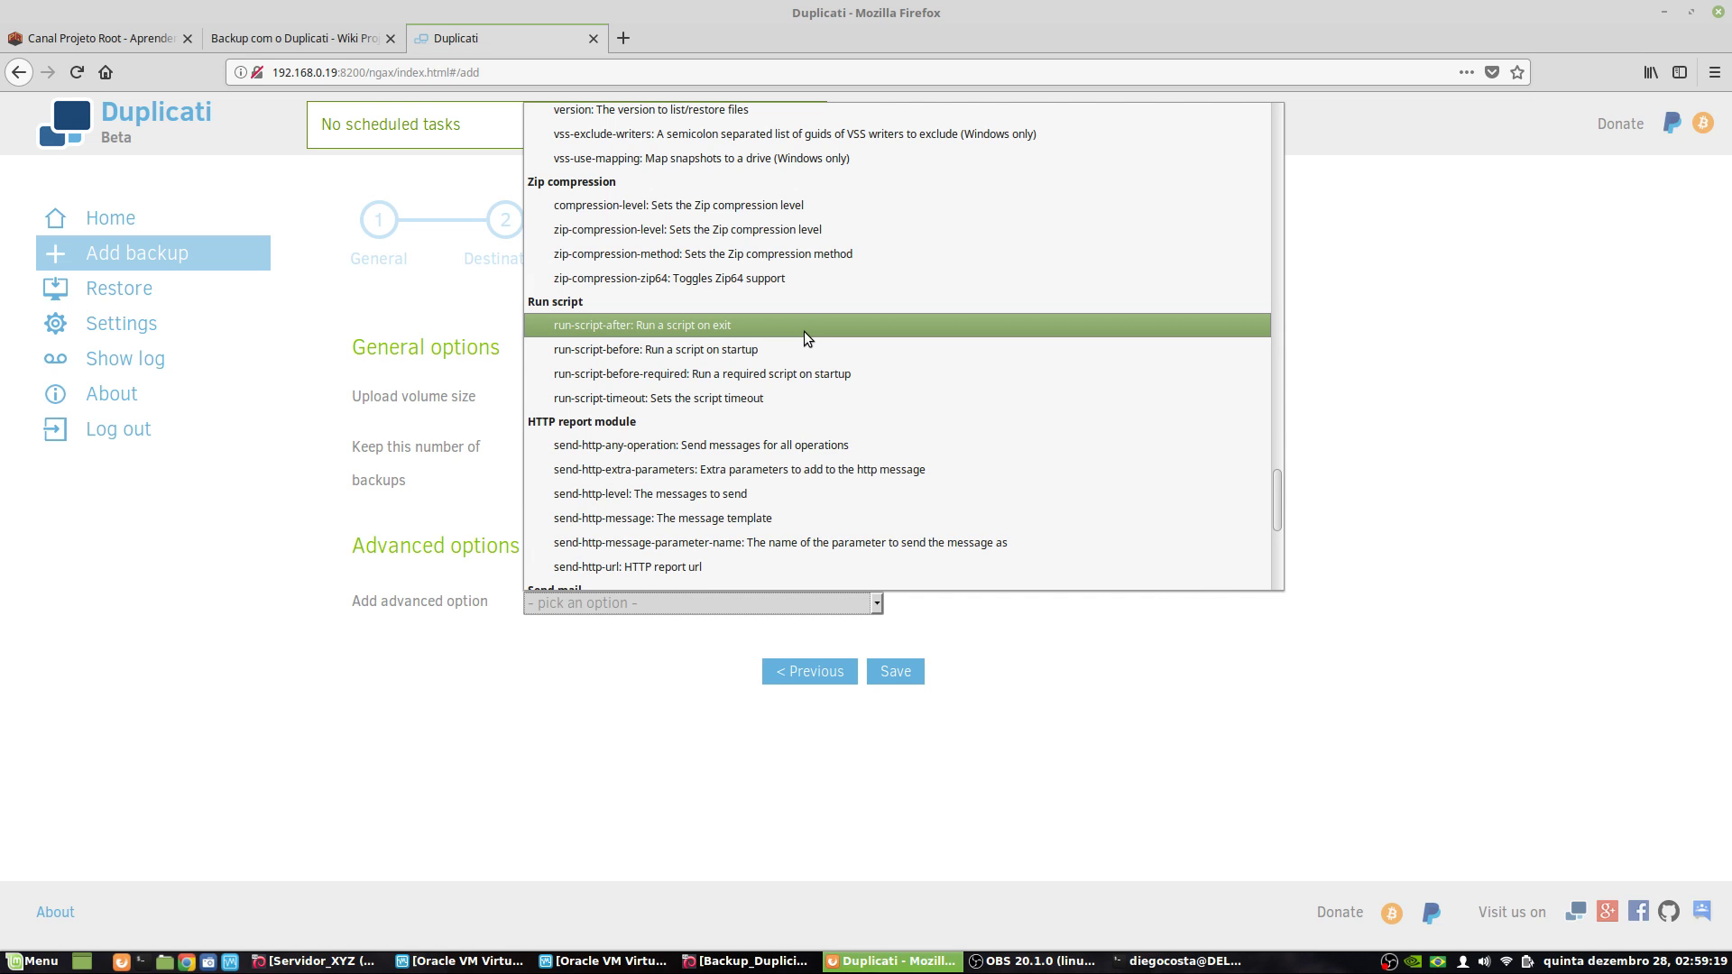
scroll(805, 430, "down", 2)
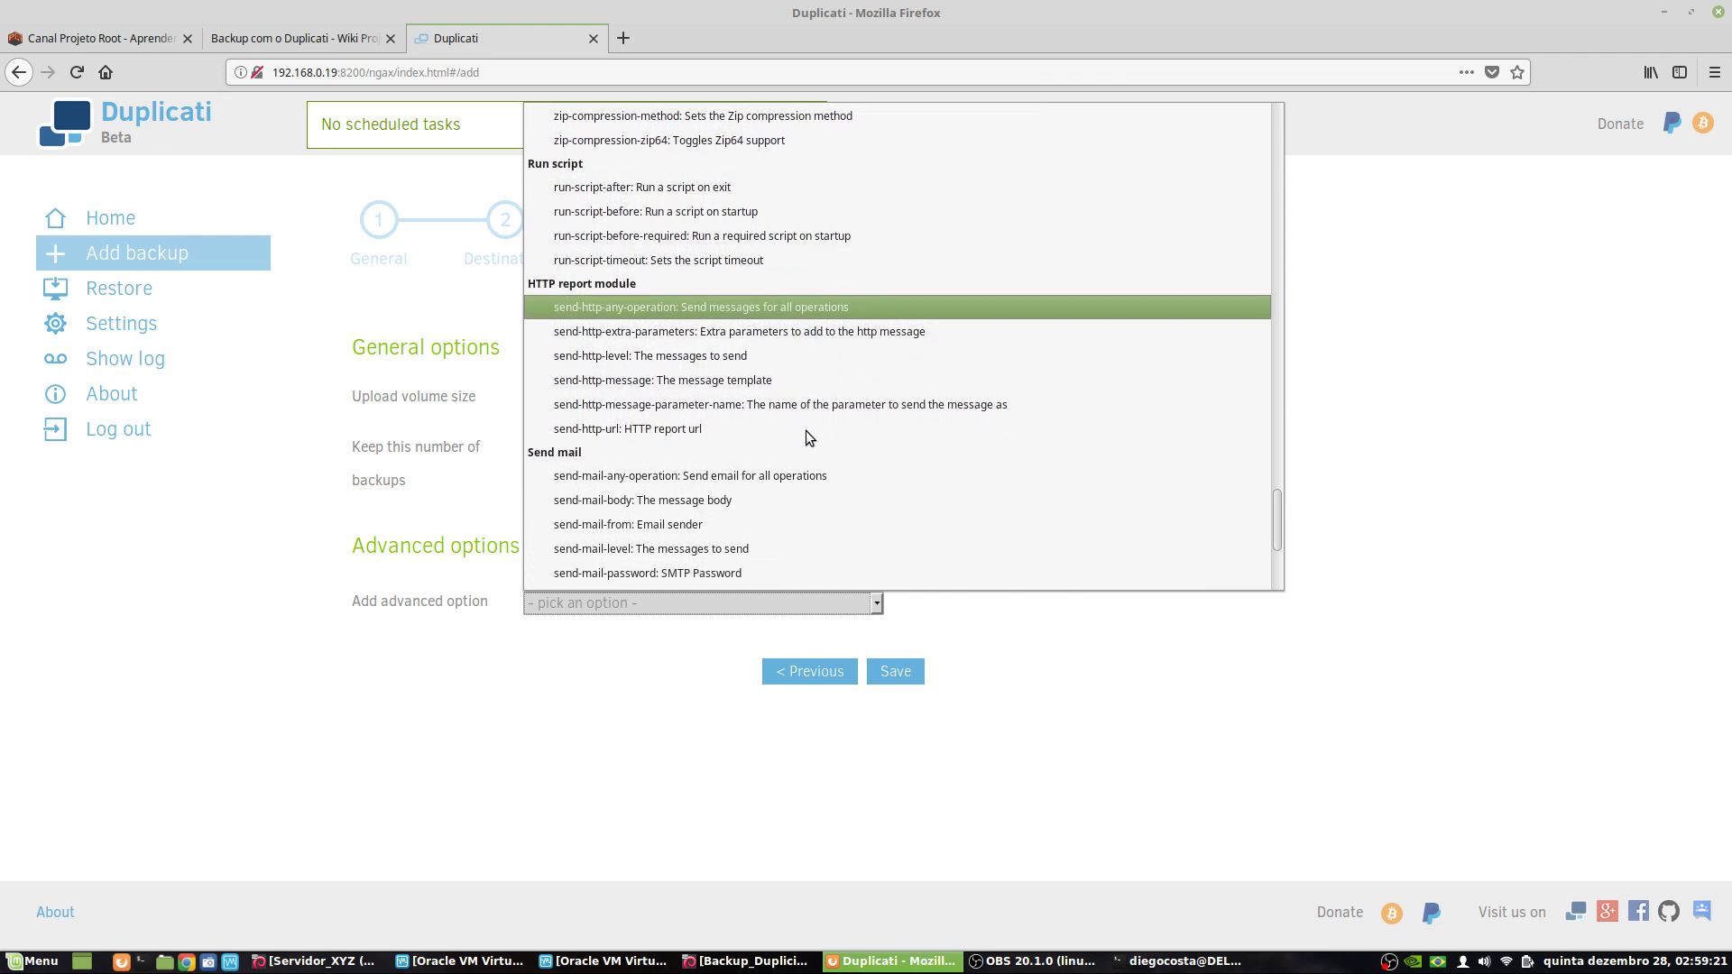
scroll(805, 430, "down", 3)
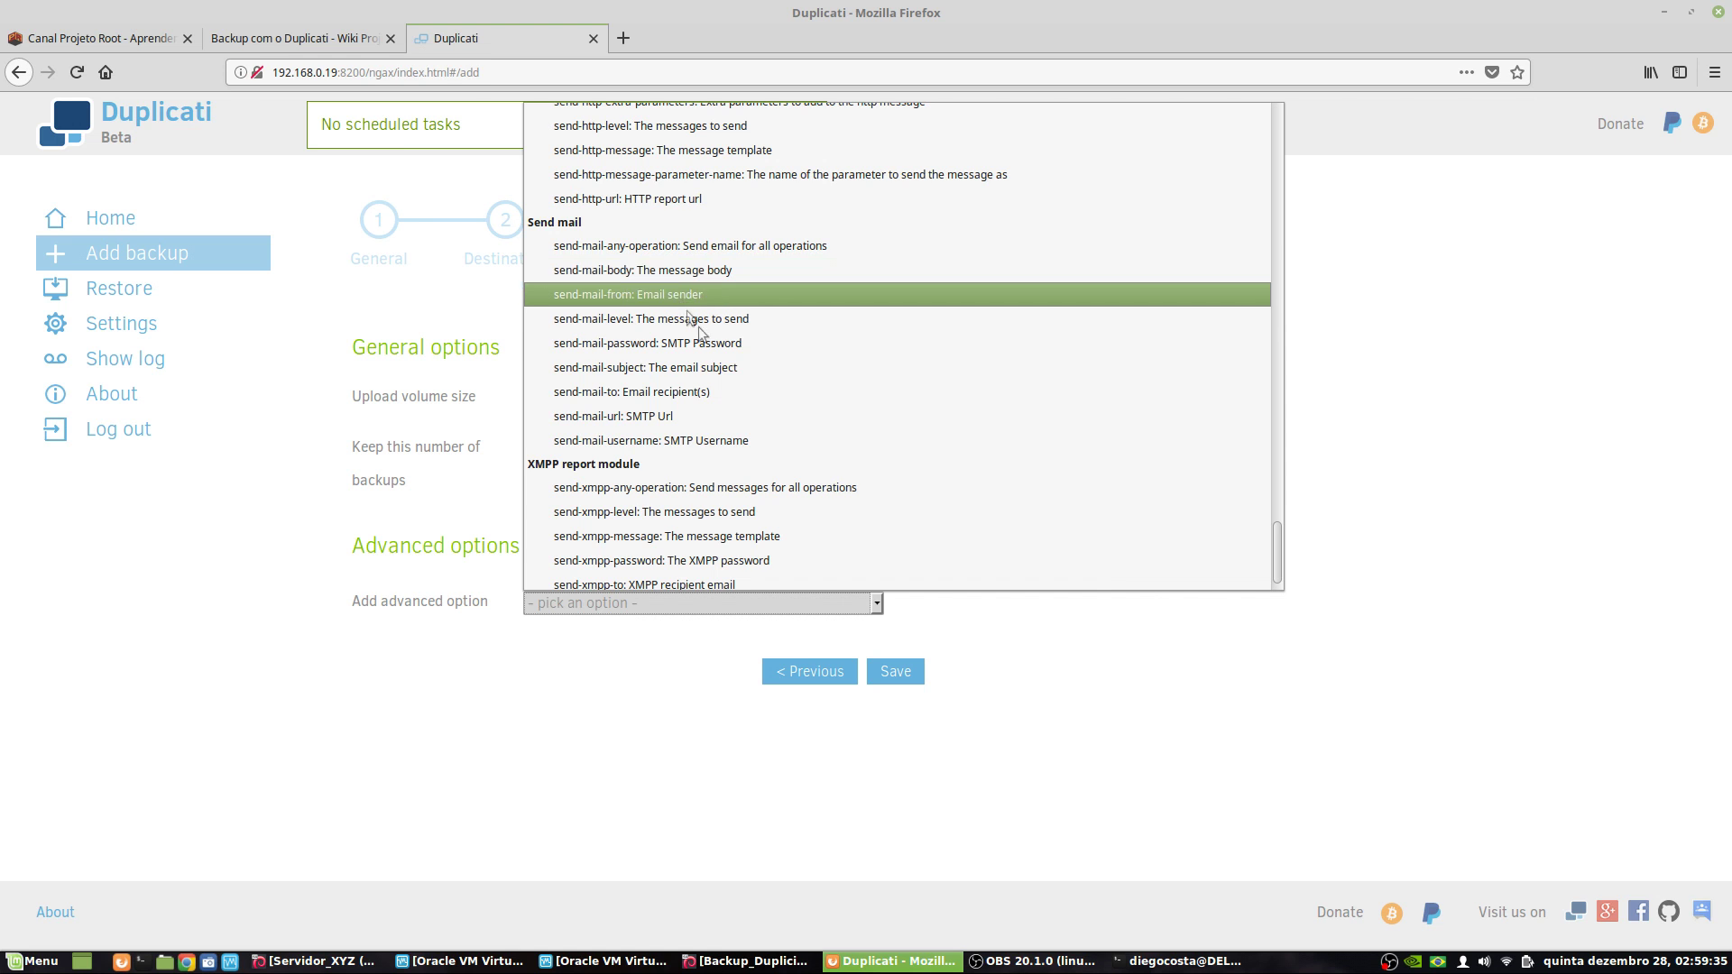
scroll(708, 492, "down", 1)
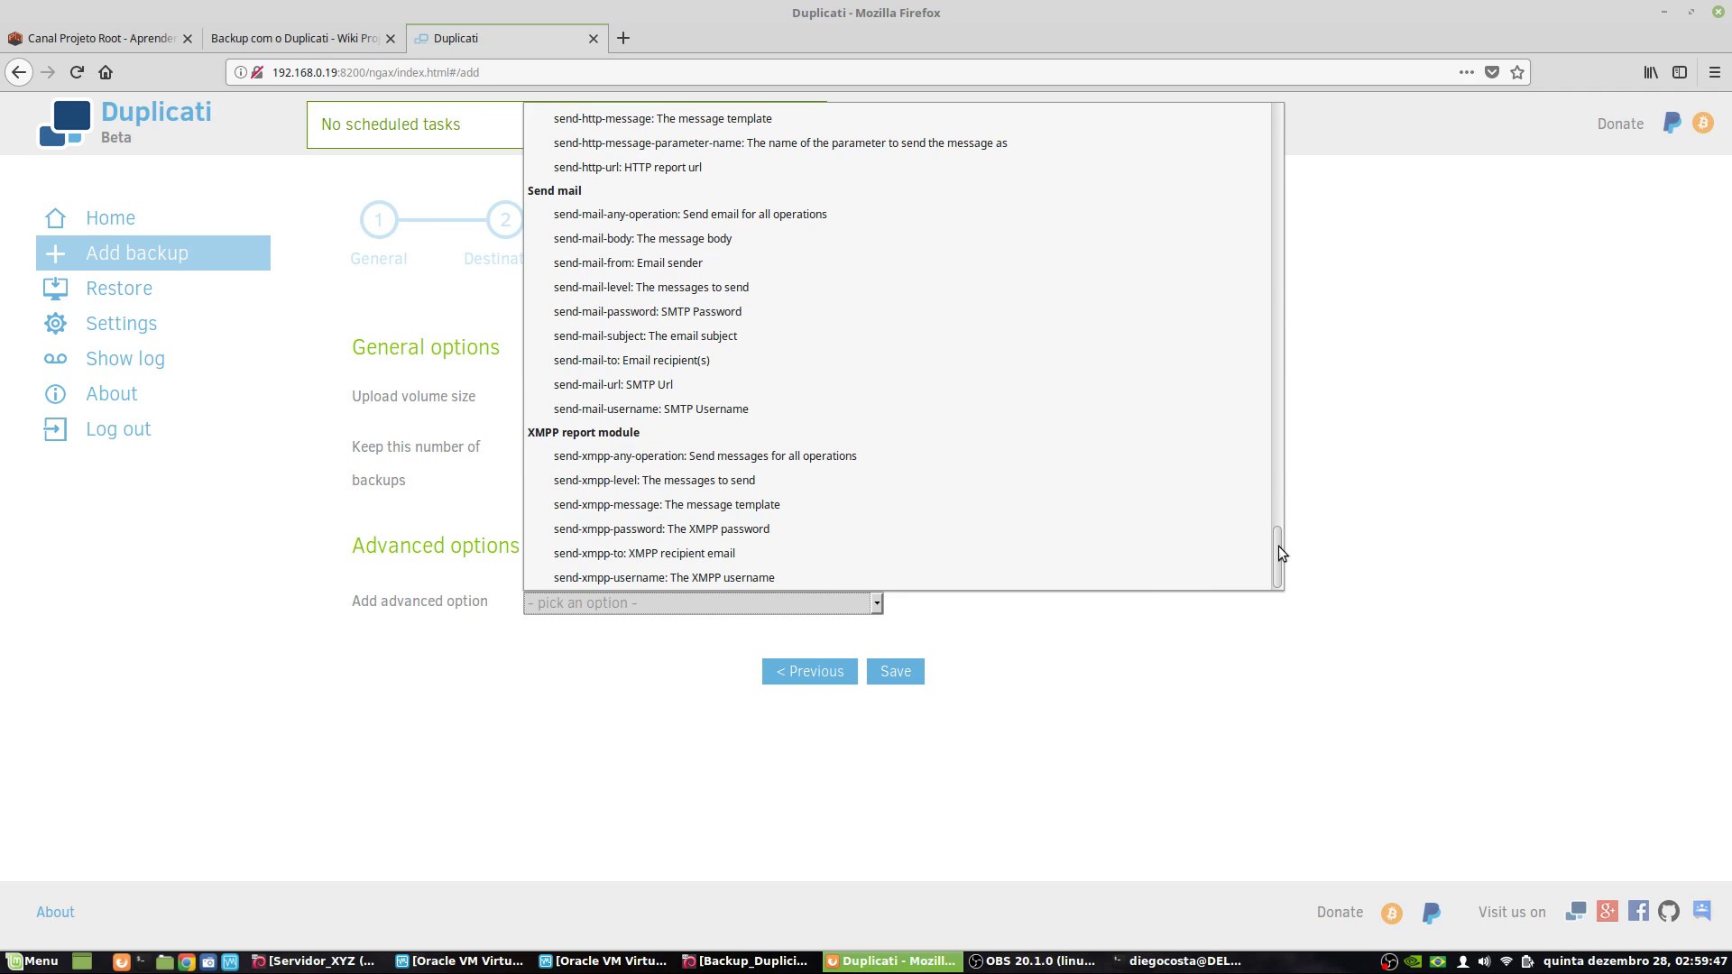
left_click_drag(1279, 545, 1238, 580)
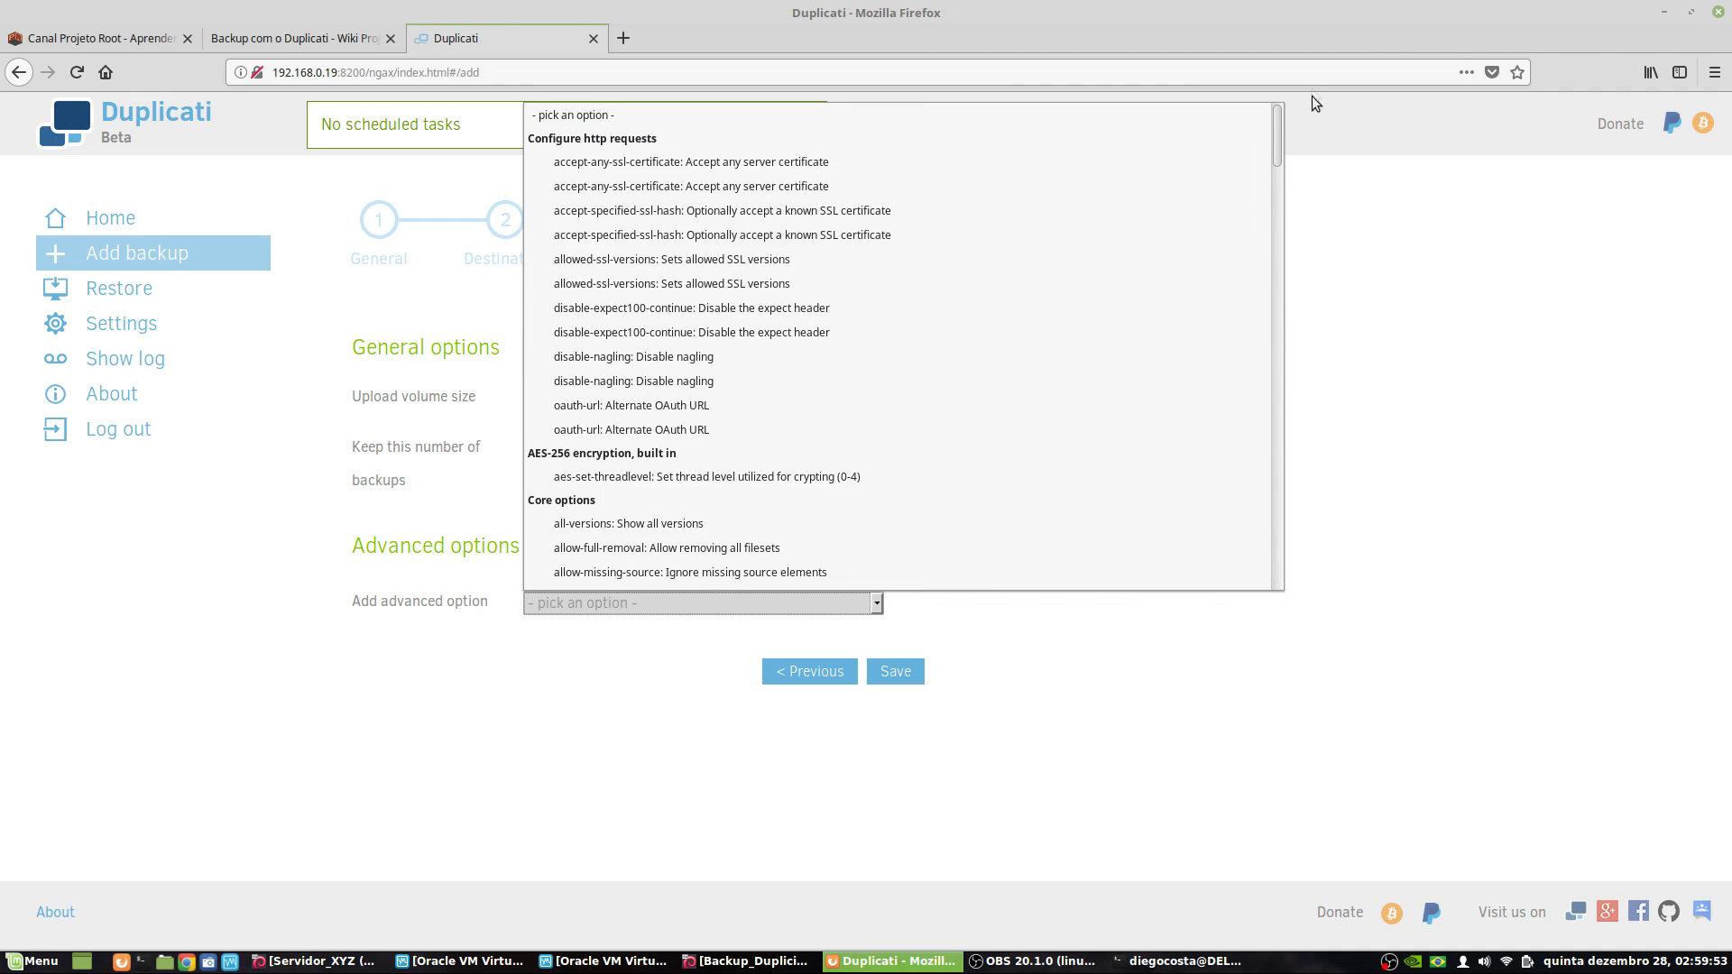
left_click(570, 744)
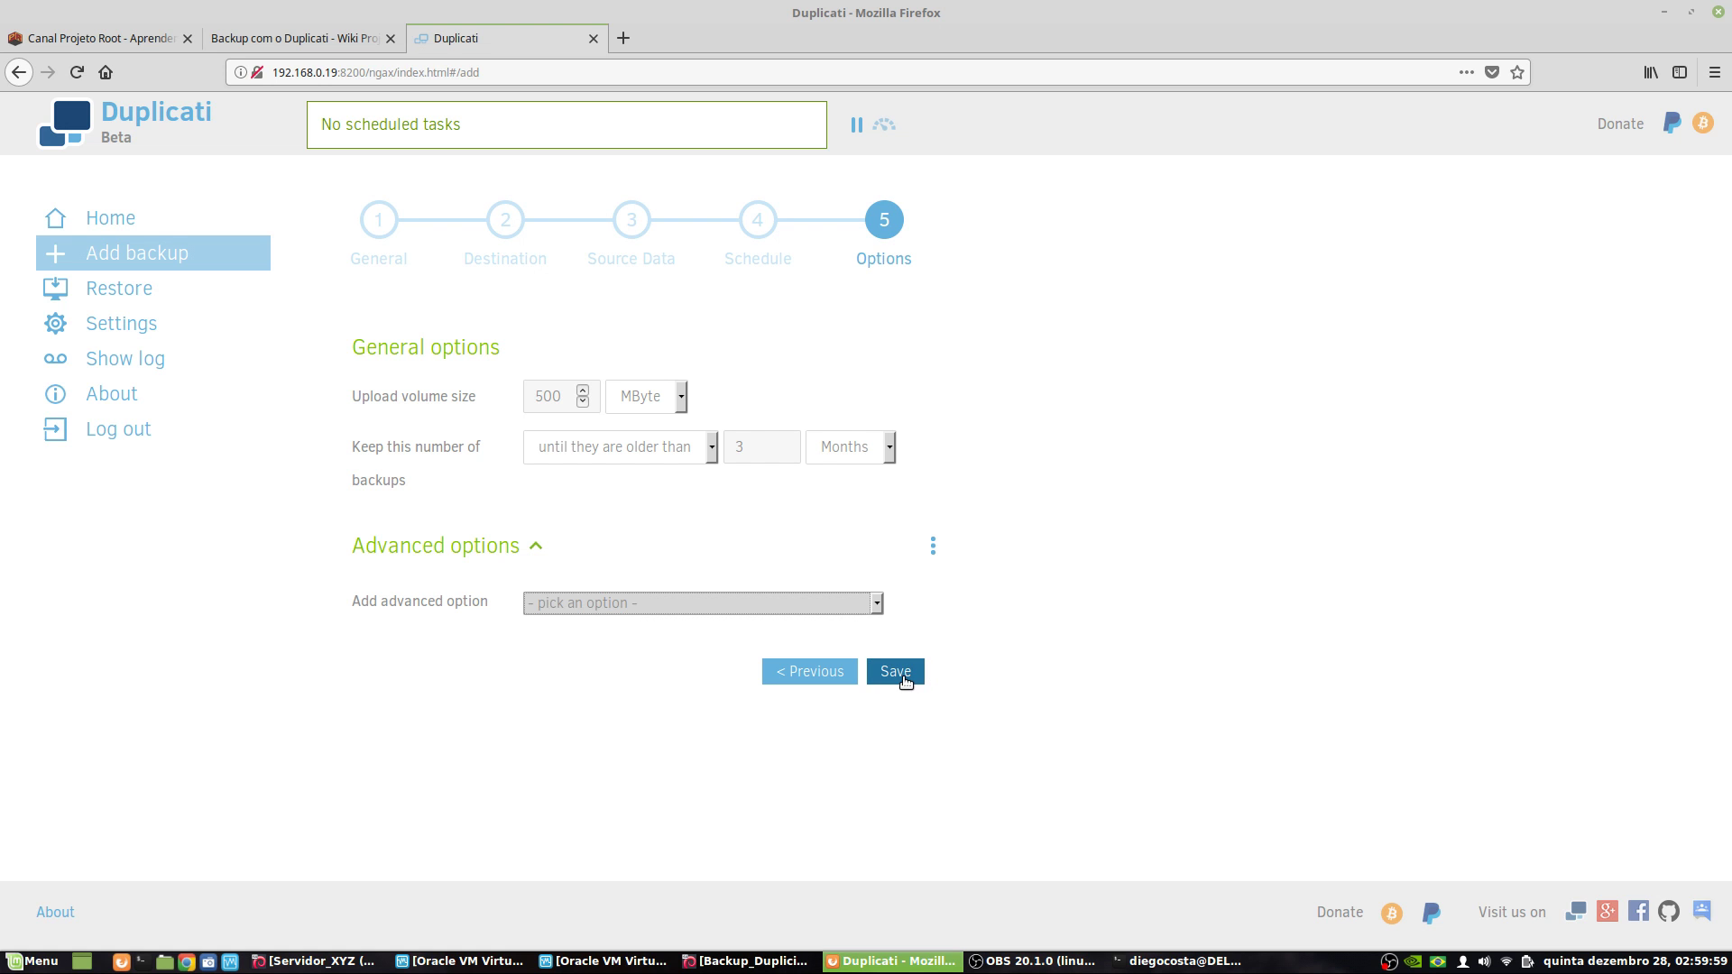
- Save the teste job, confirming the passphrase is stored and accepting the weak passphrase
left_click(905, 681)
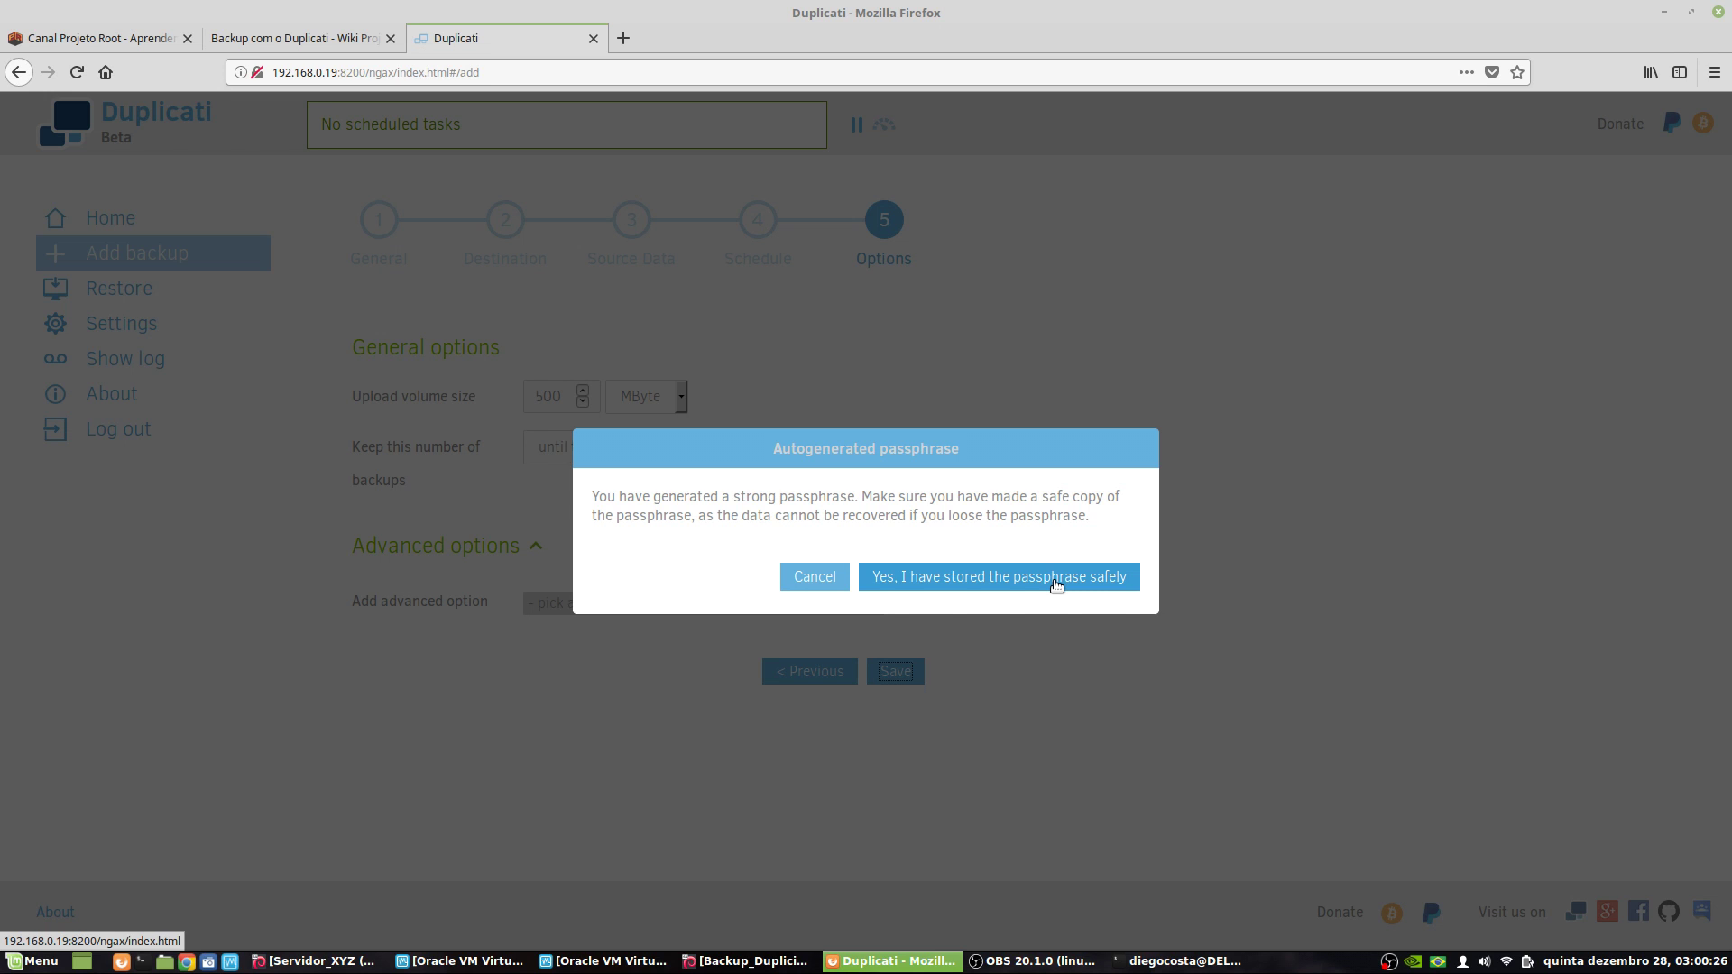
left_click(1038, 592)
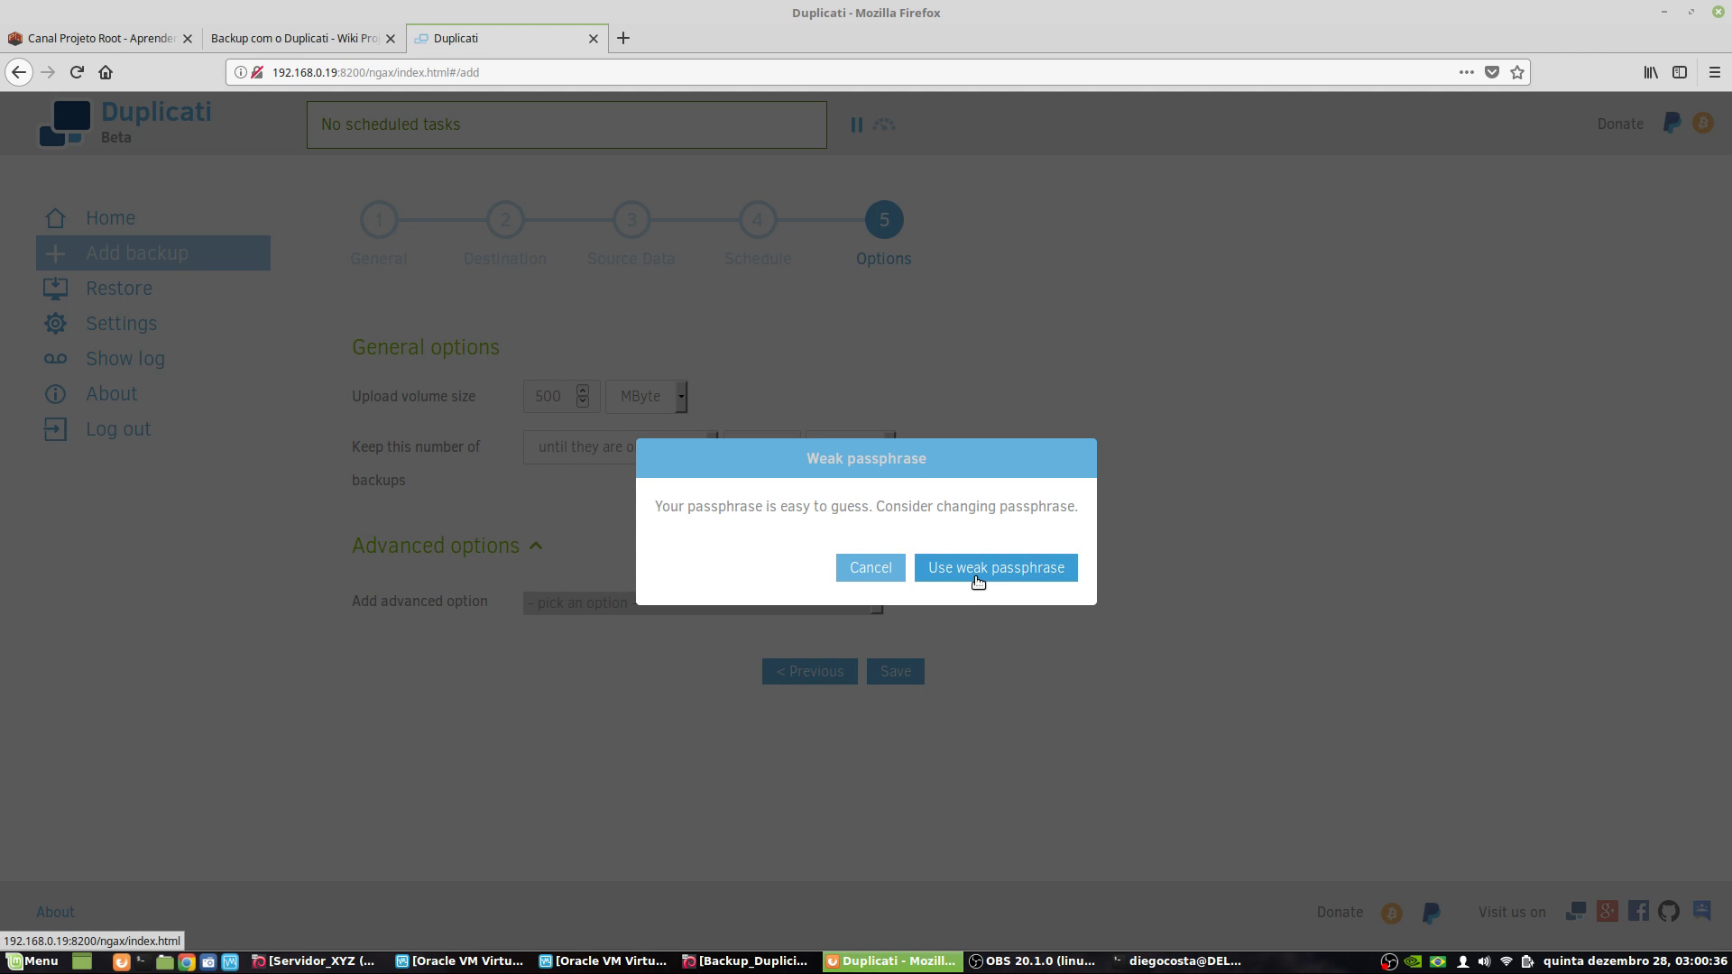
left_click(978, 577)
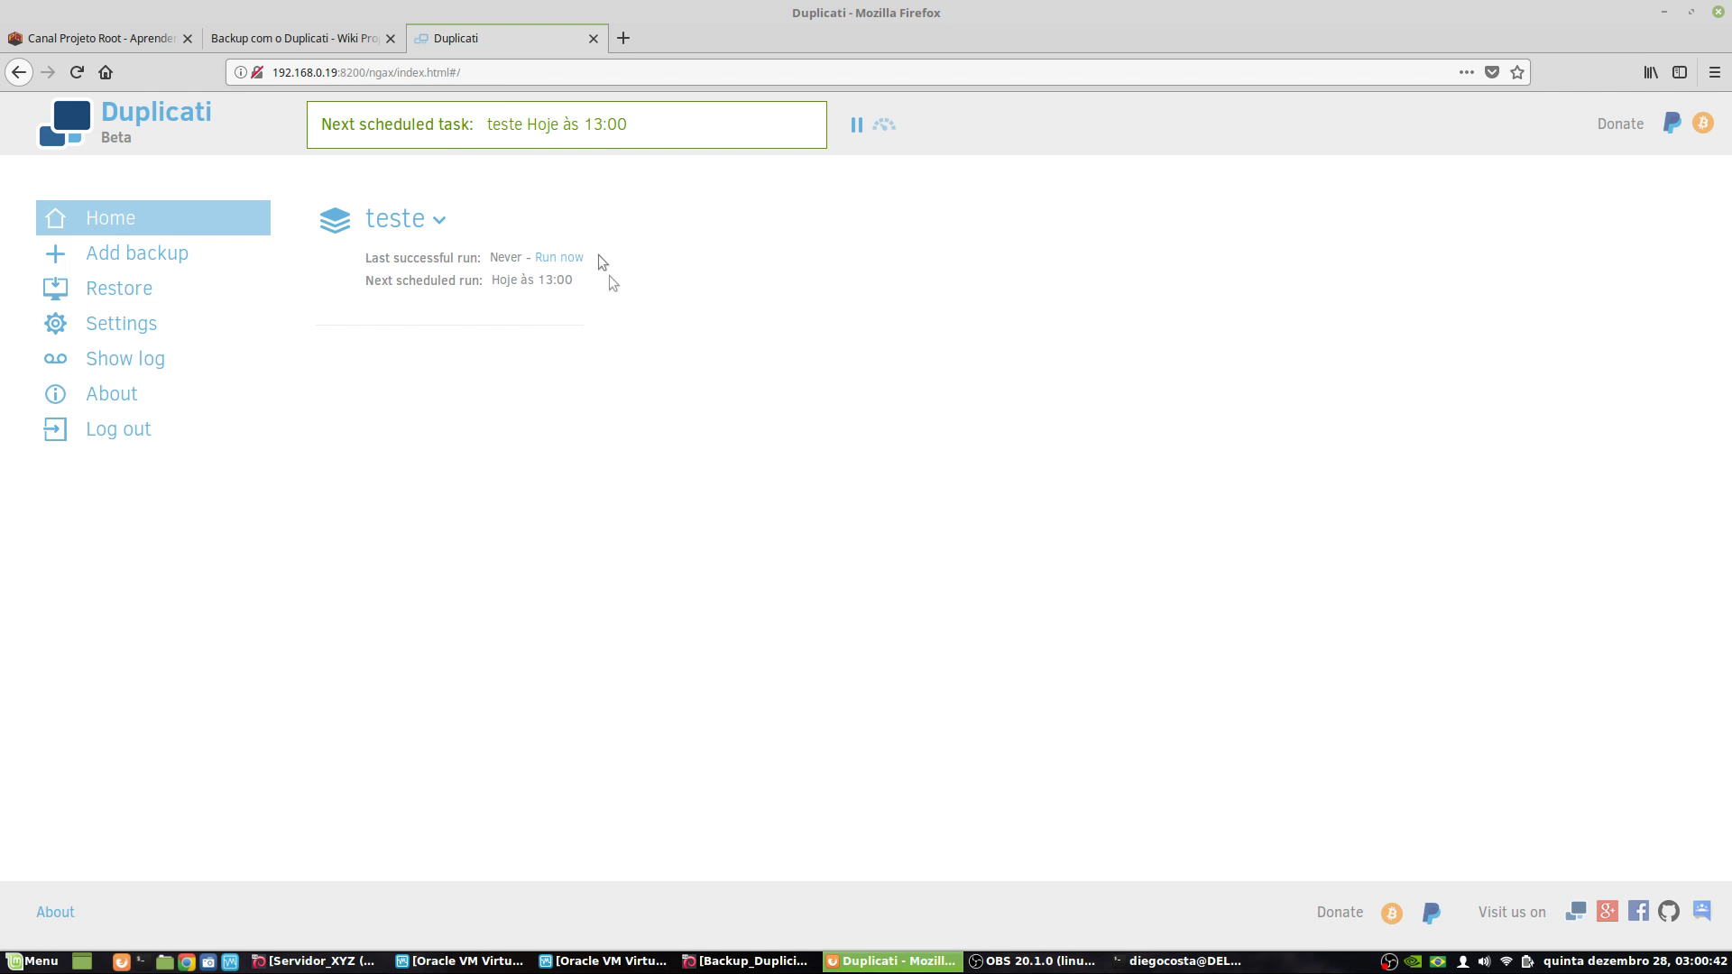
- Check teste's status details showing it has never run, then launch it with Run now
left_click(438, 223)
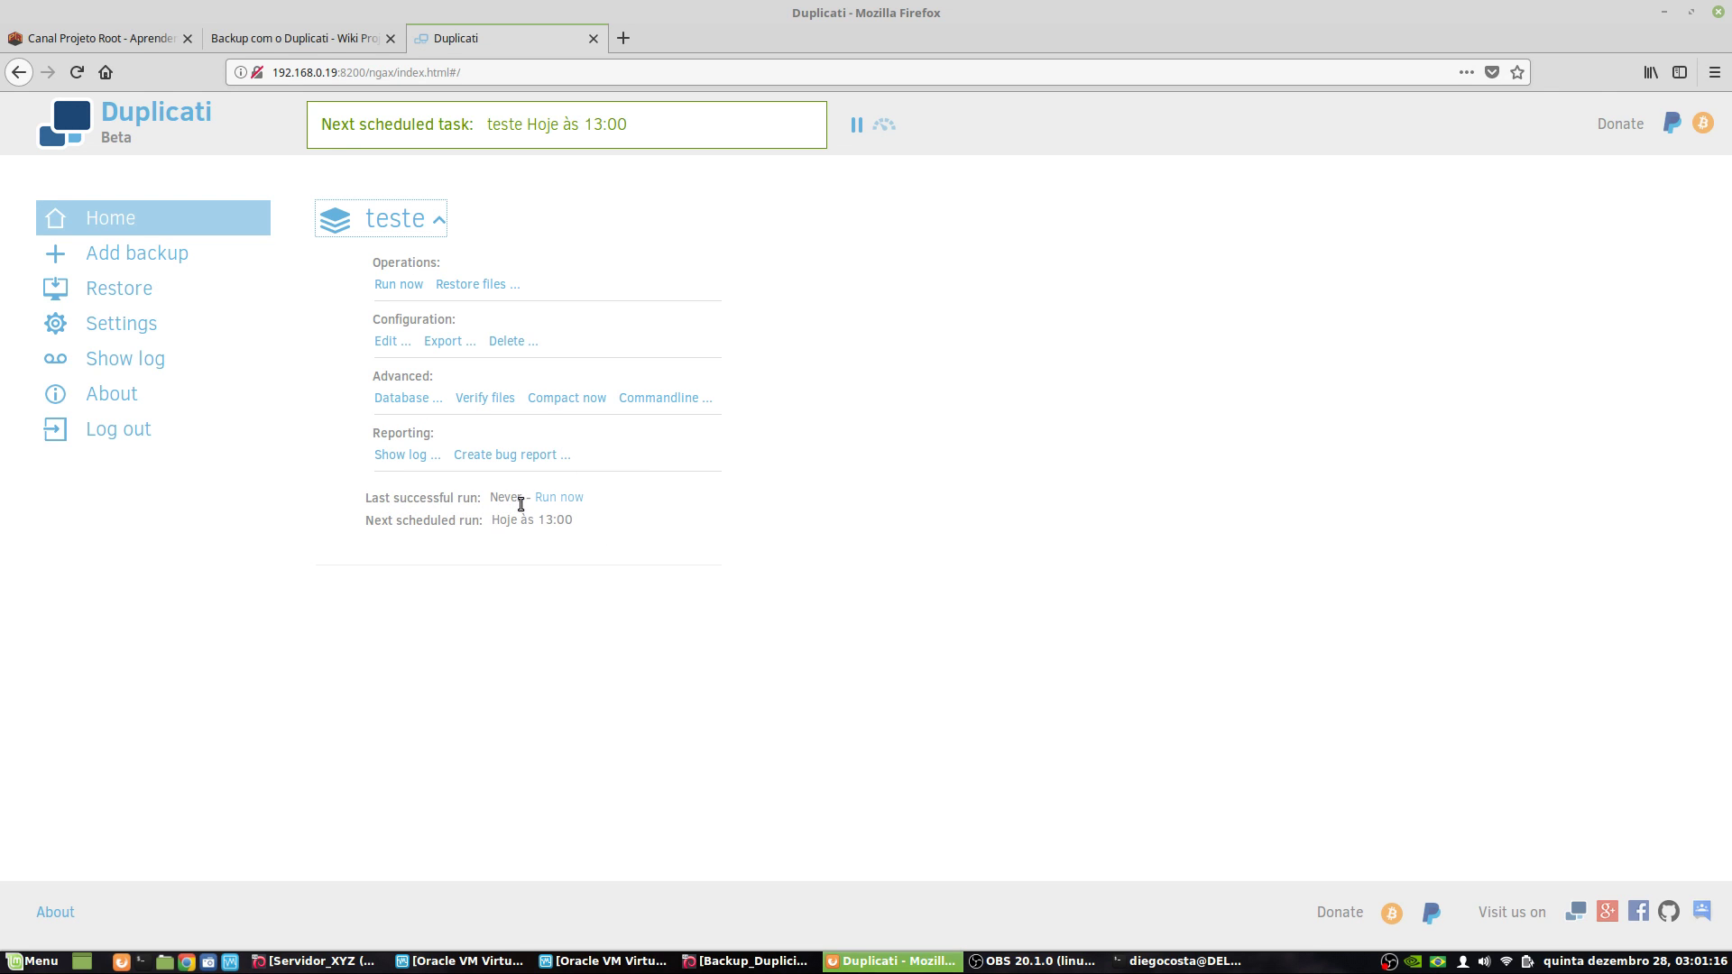
left_click_drag(518, 499, 487, 498)
left_click(518, 587)
left_click(434, 220)
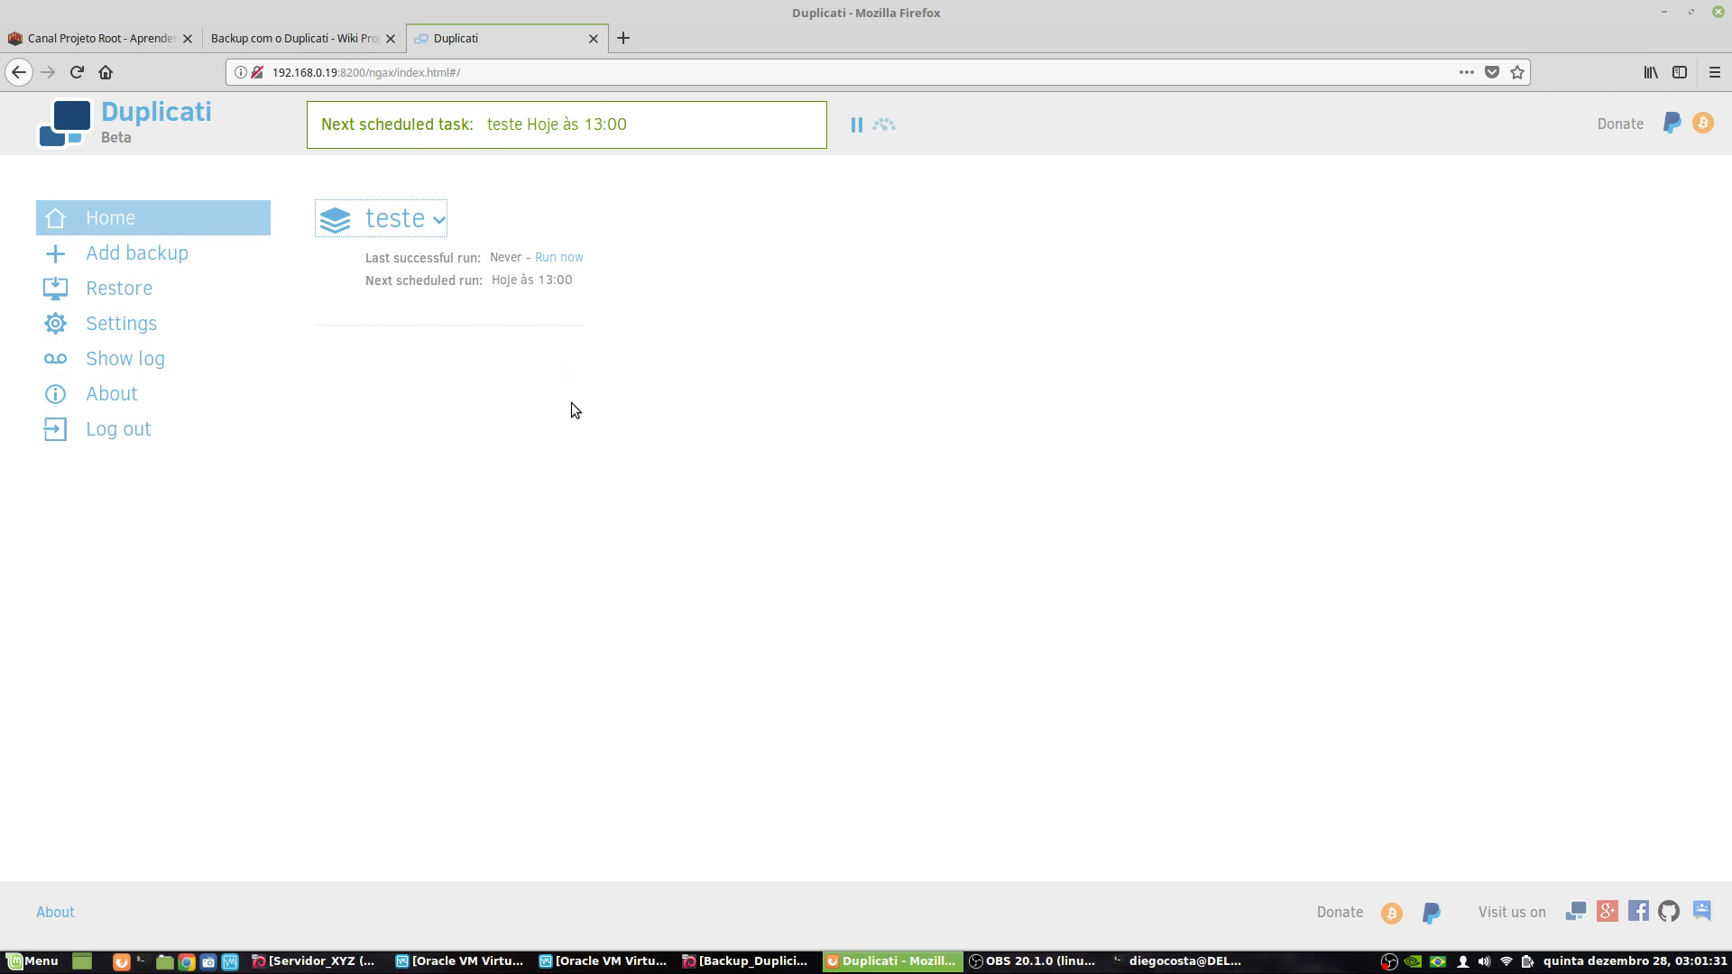
left_click(567, 258)
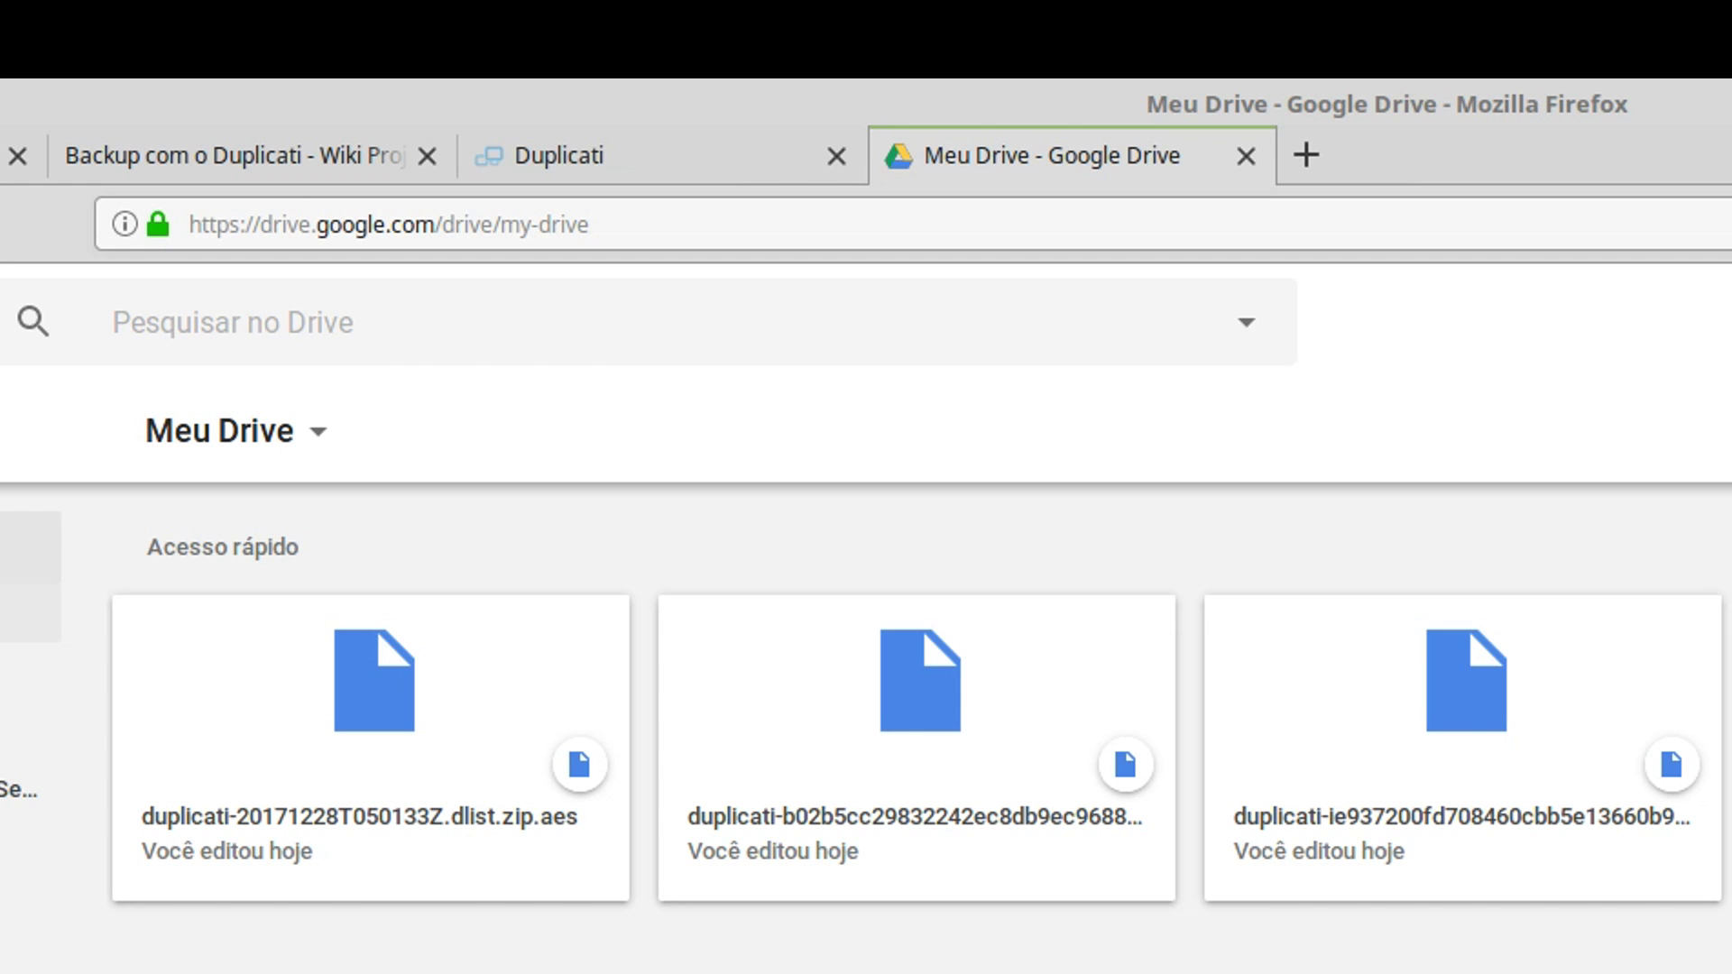
- Open the backup123 folder in Google Drive and try previewing the Duplicati backup files
left_click(58, 611)
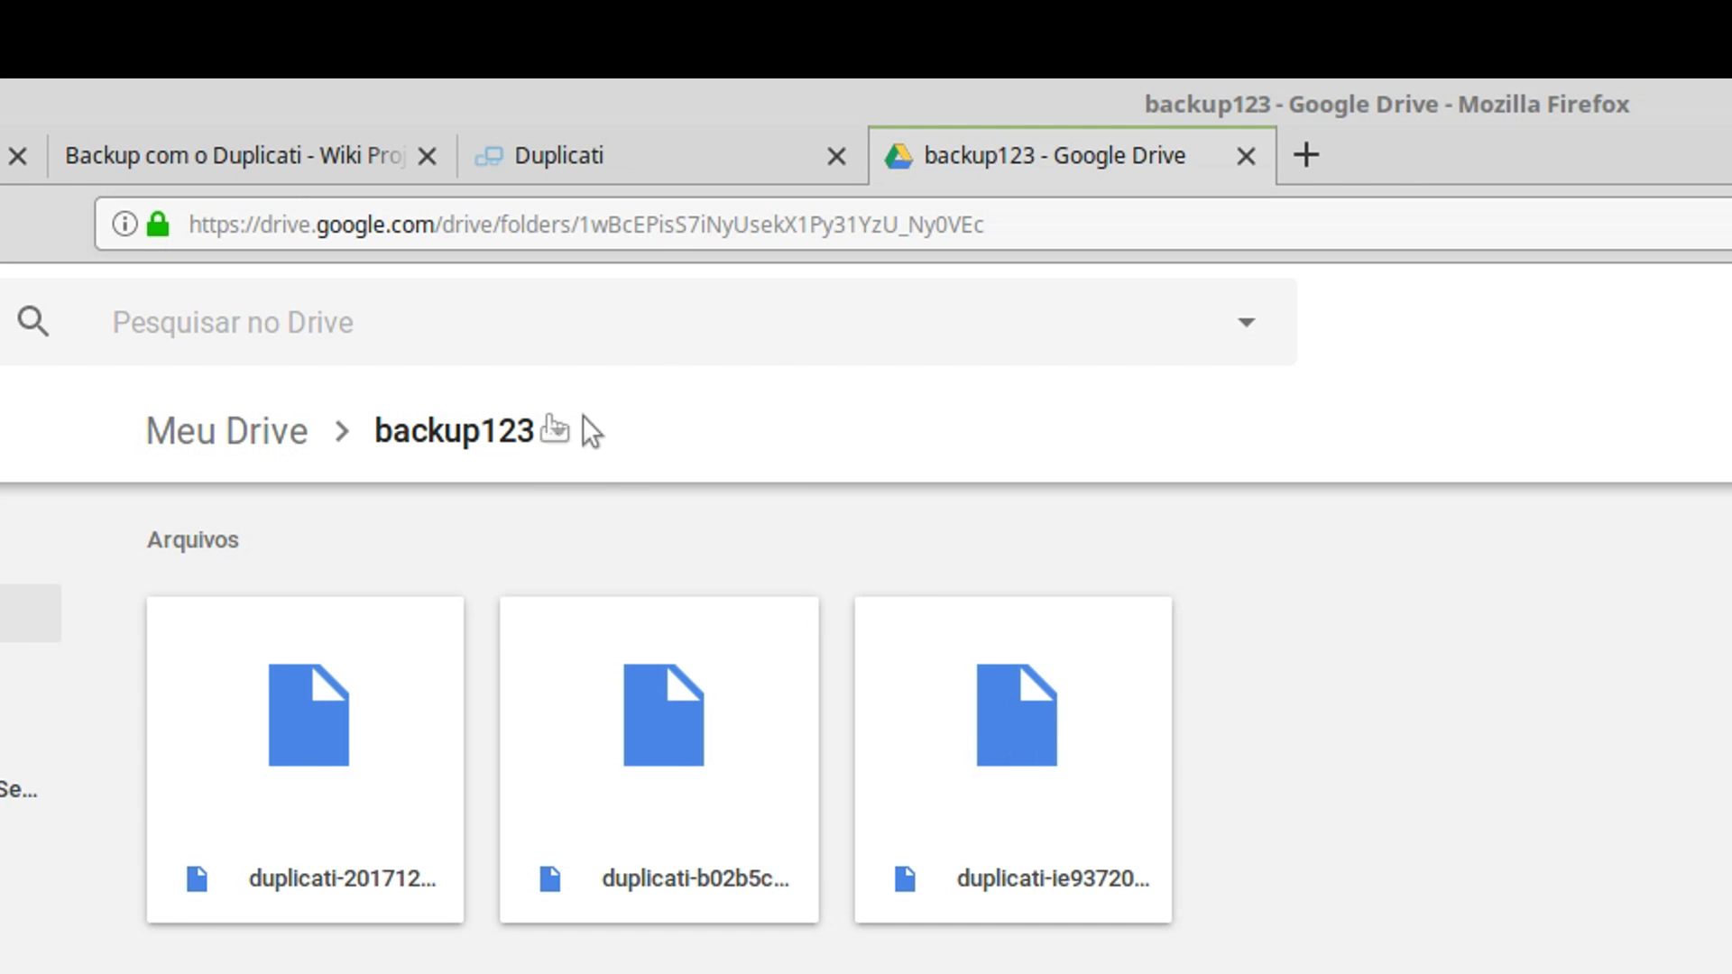
left_click(310, 759)
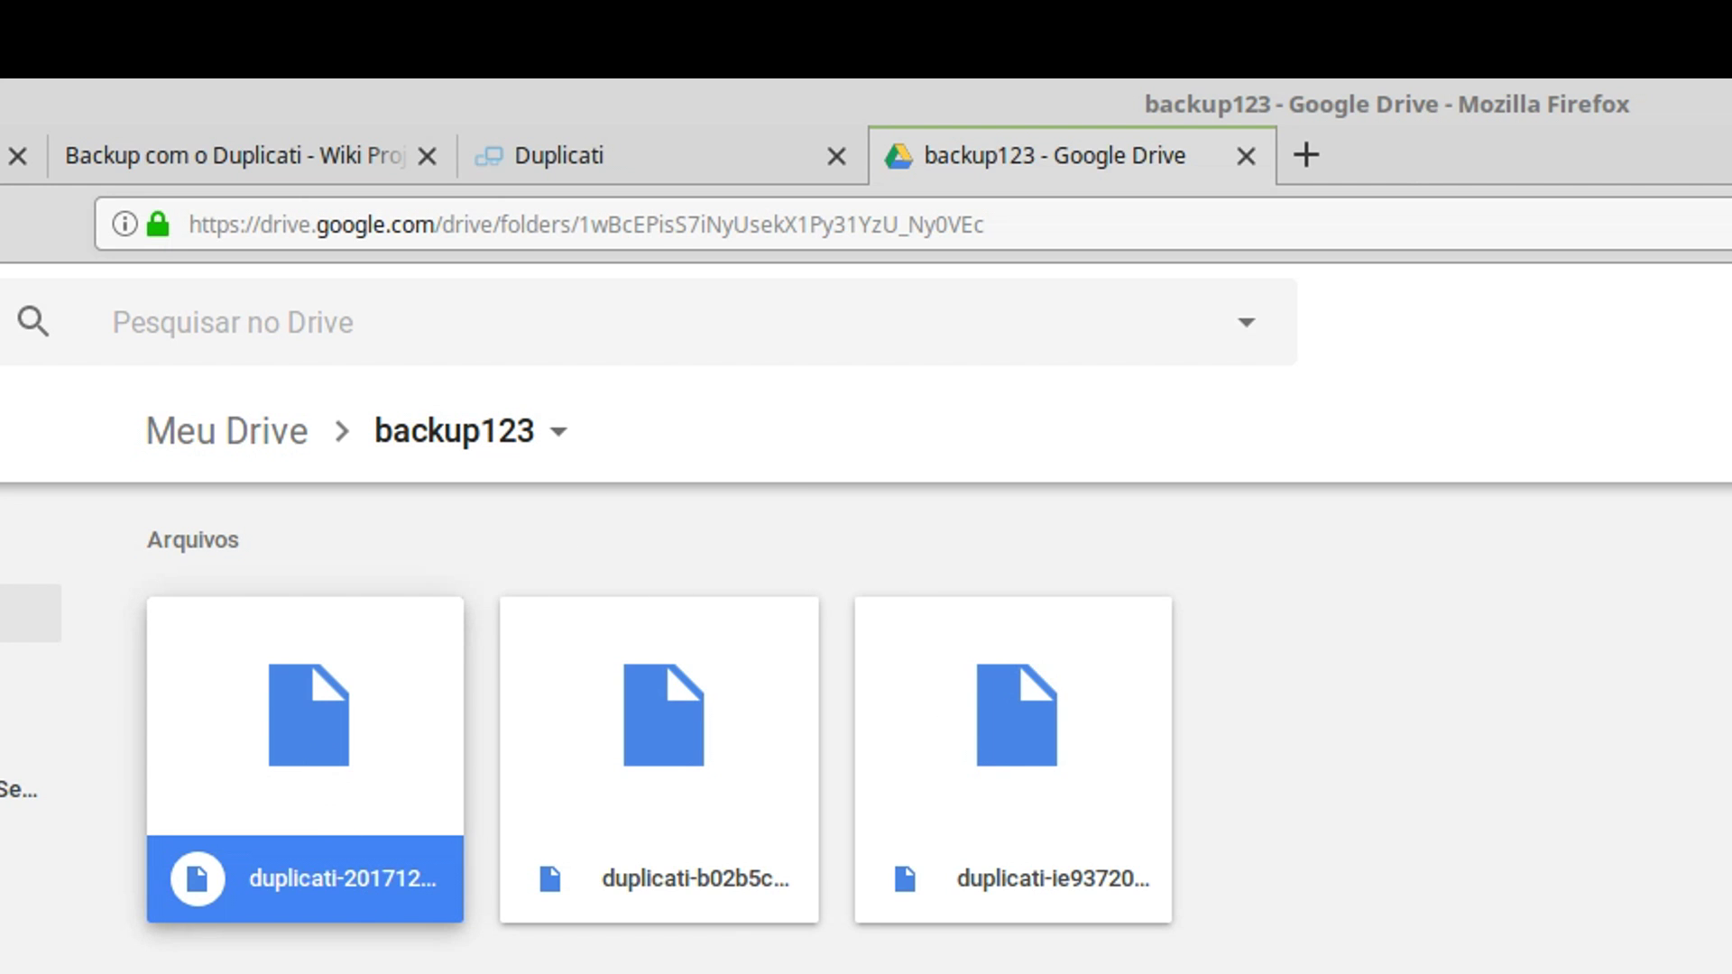
left_click(676, 733)
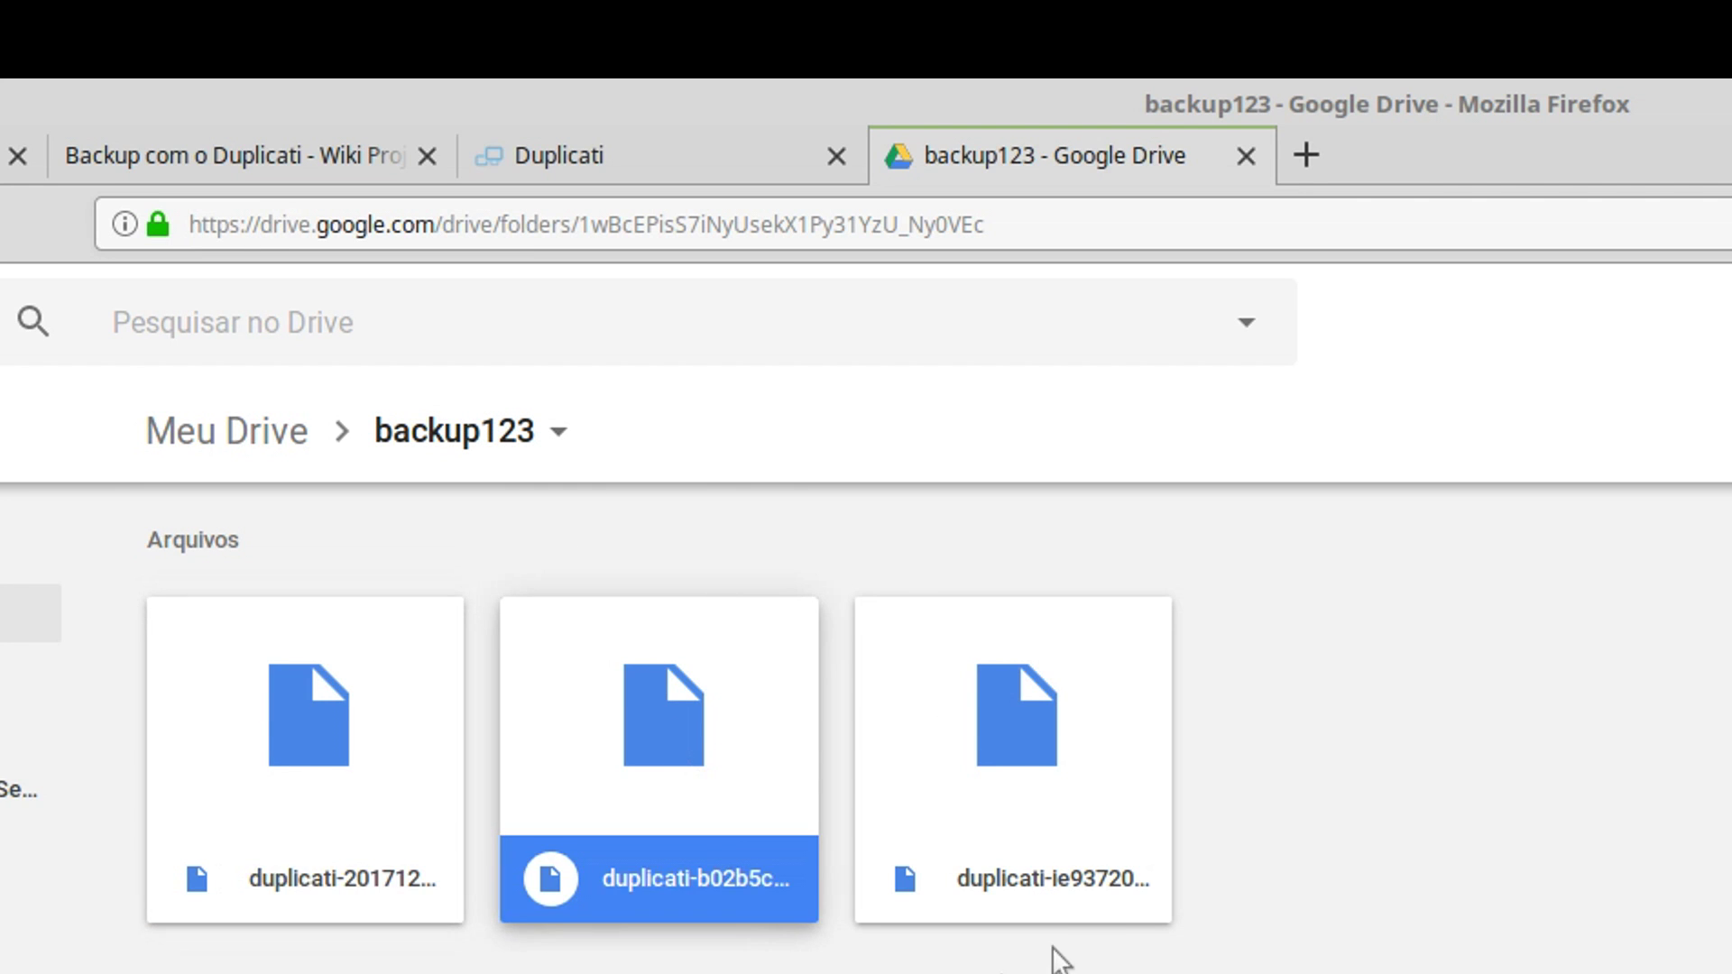
left_click(1023, 870)
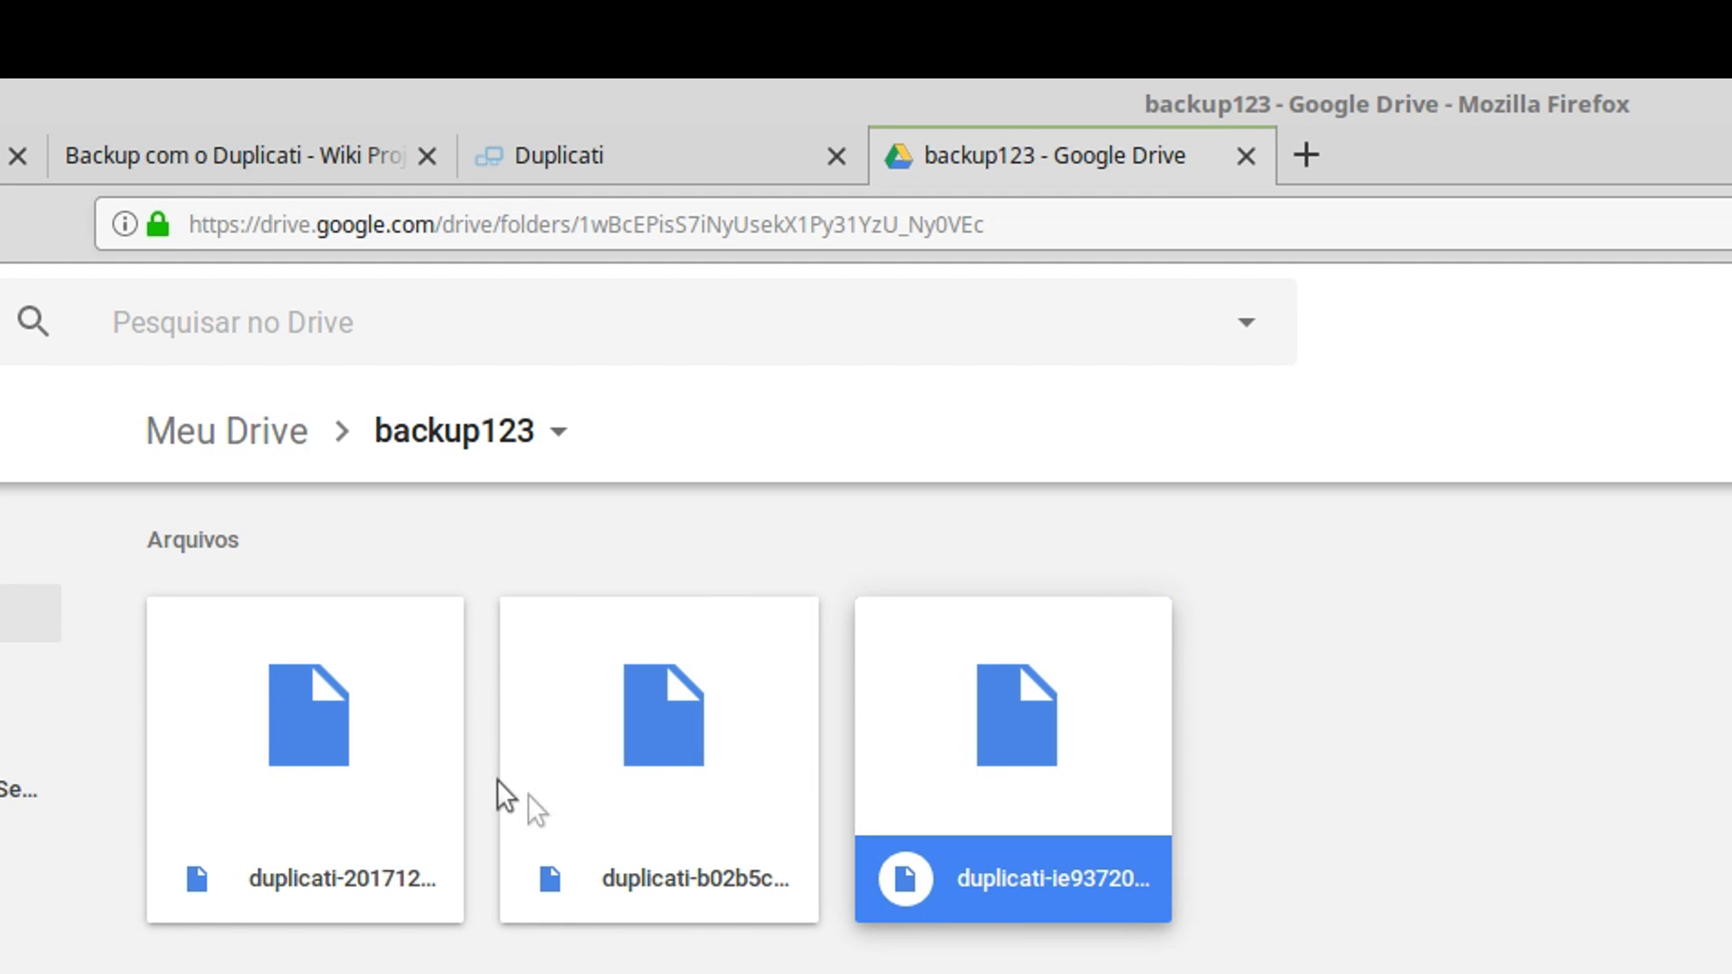
left_click(310, 781)
right_click(311, 781)
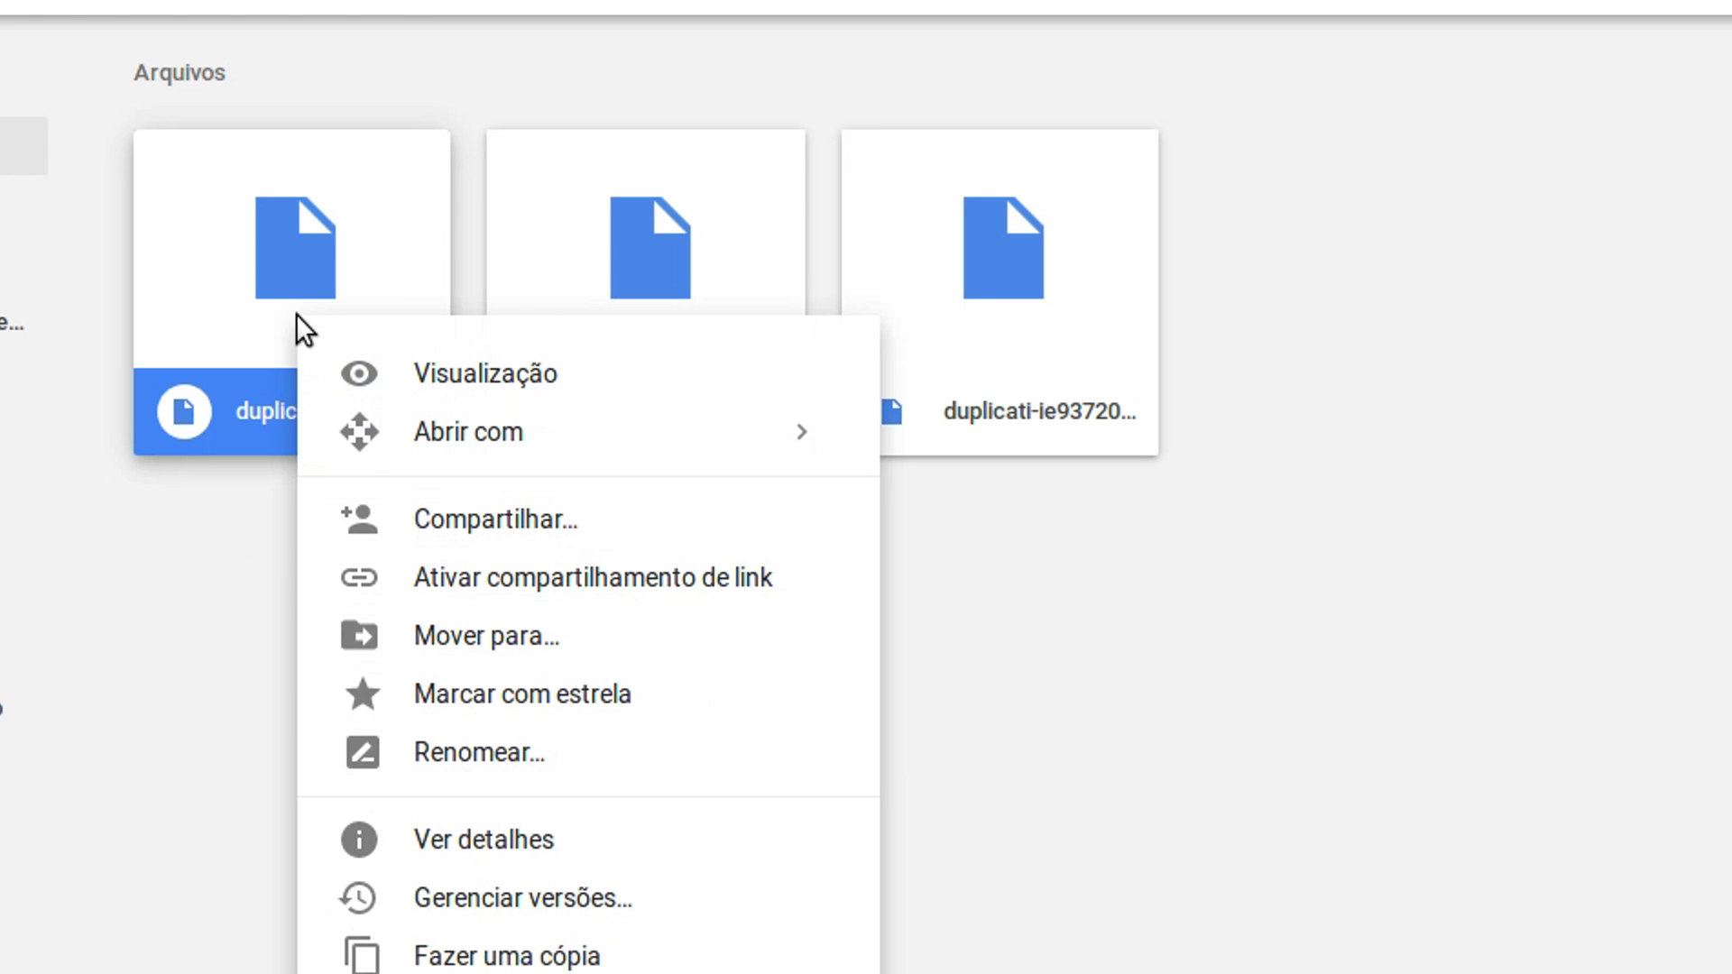
left_click(555, 855)
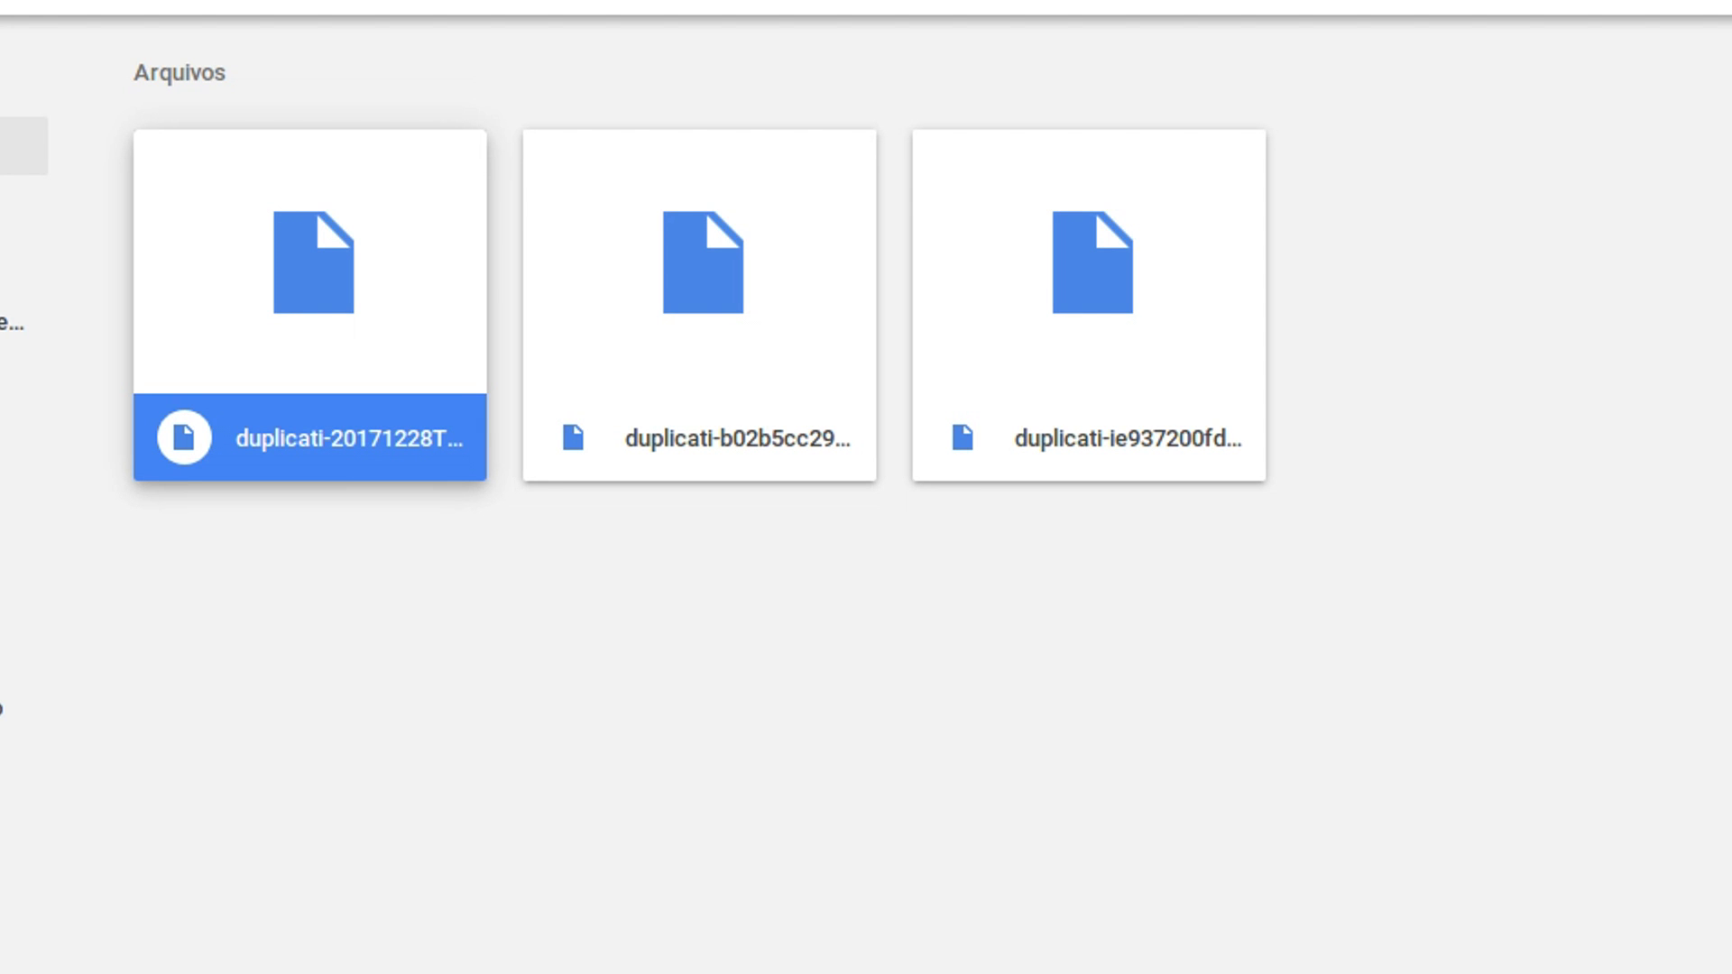
key("space")
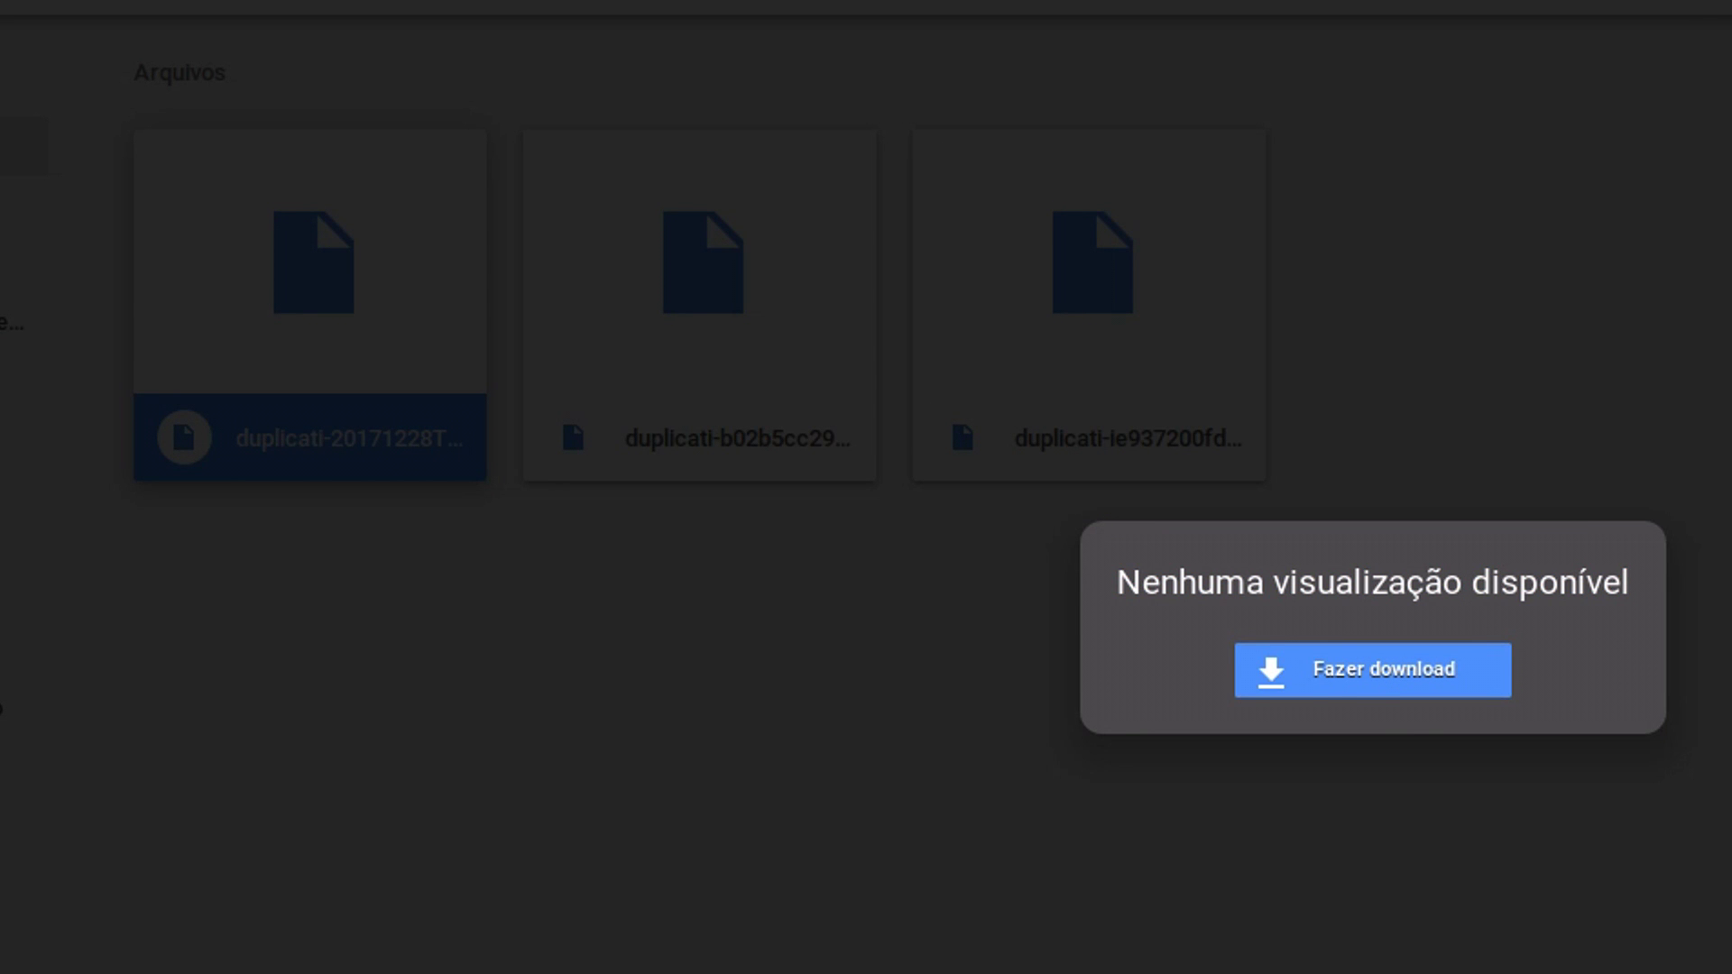
left_click(451, 419)
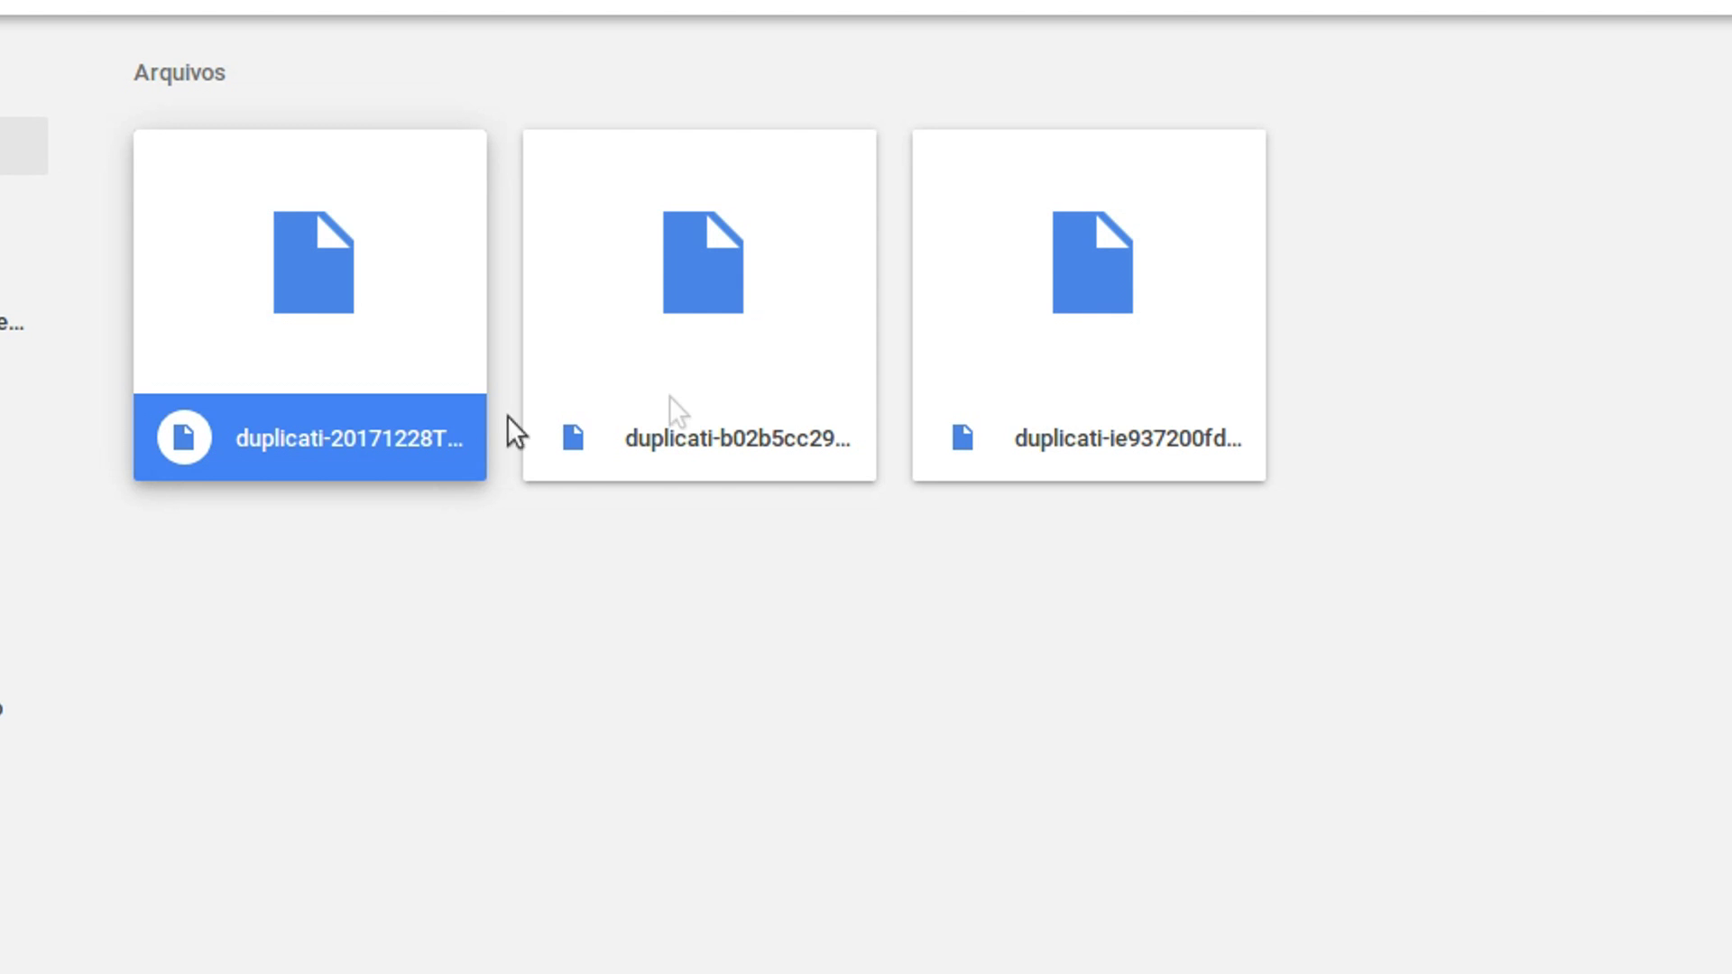
- Select among the three backup files, then return to the Duplicati tab
right_click(364, 312)
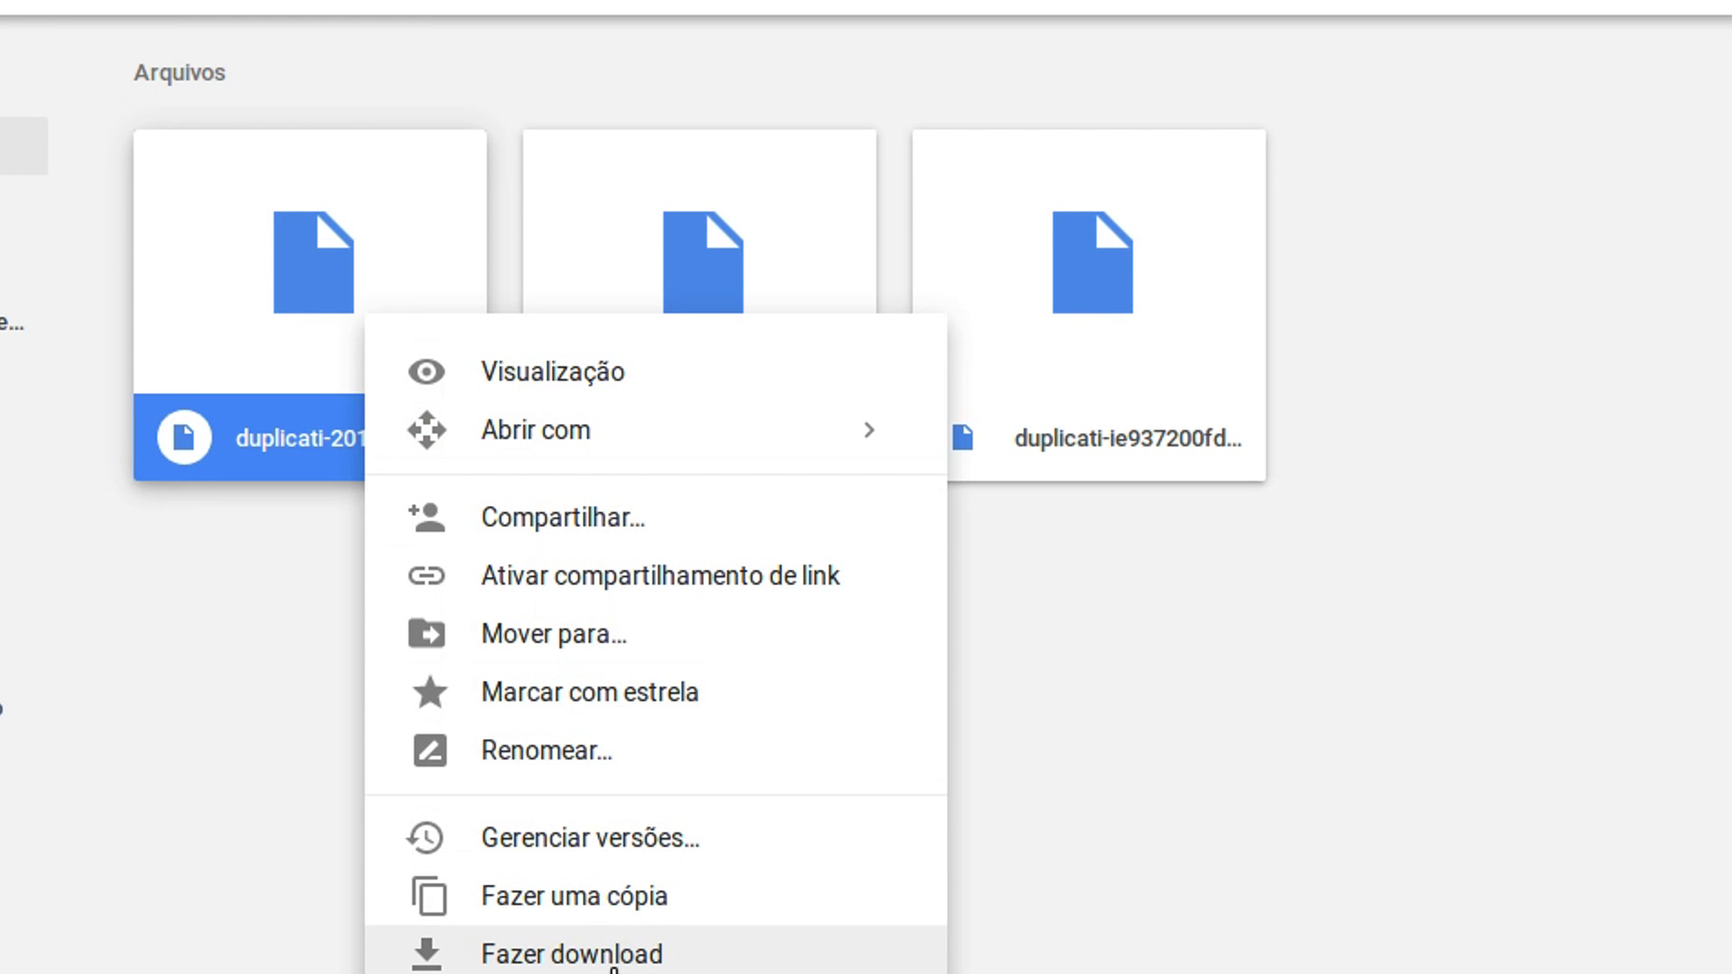
left_click(1366, 713)
left_click(381, 262)
left_click(839, 365)
left_click(1075, 350)
left_click(762, 367)
left_click(419, 350)
left_click(740, 365)
left_click(986, 371)
left_click(695, 365)
left_click(448, 352)
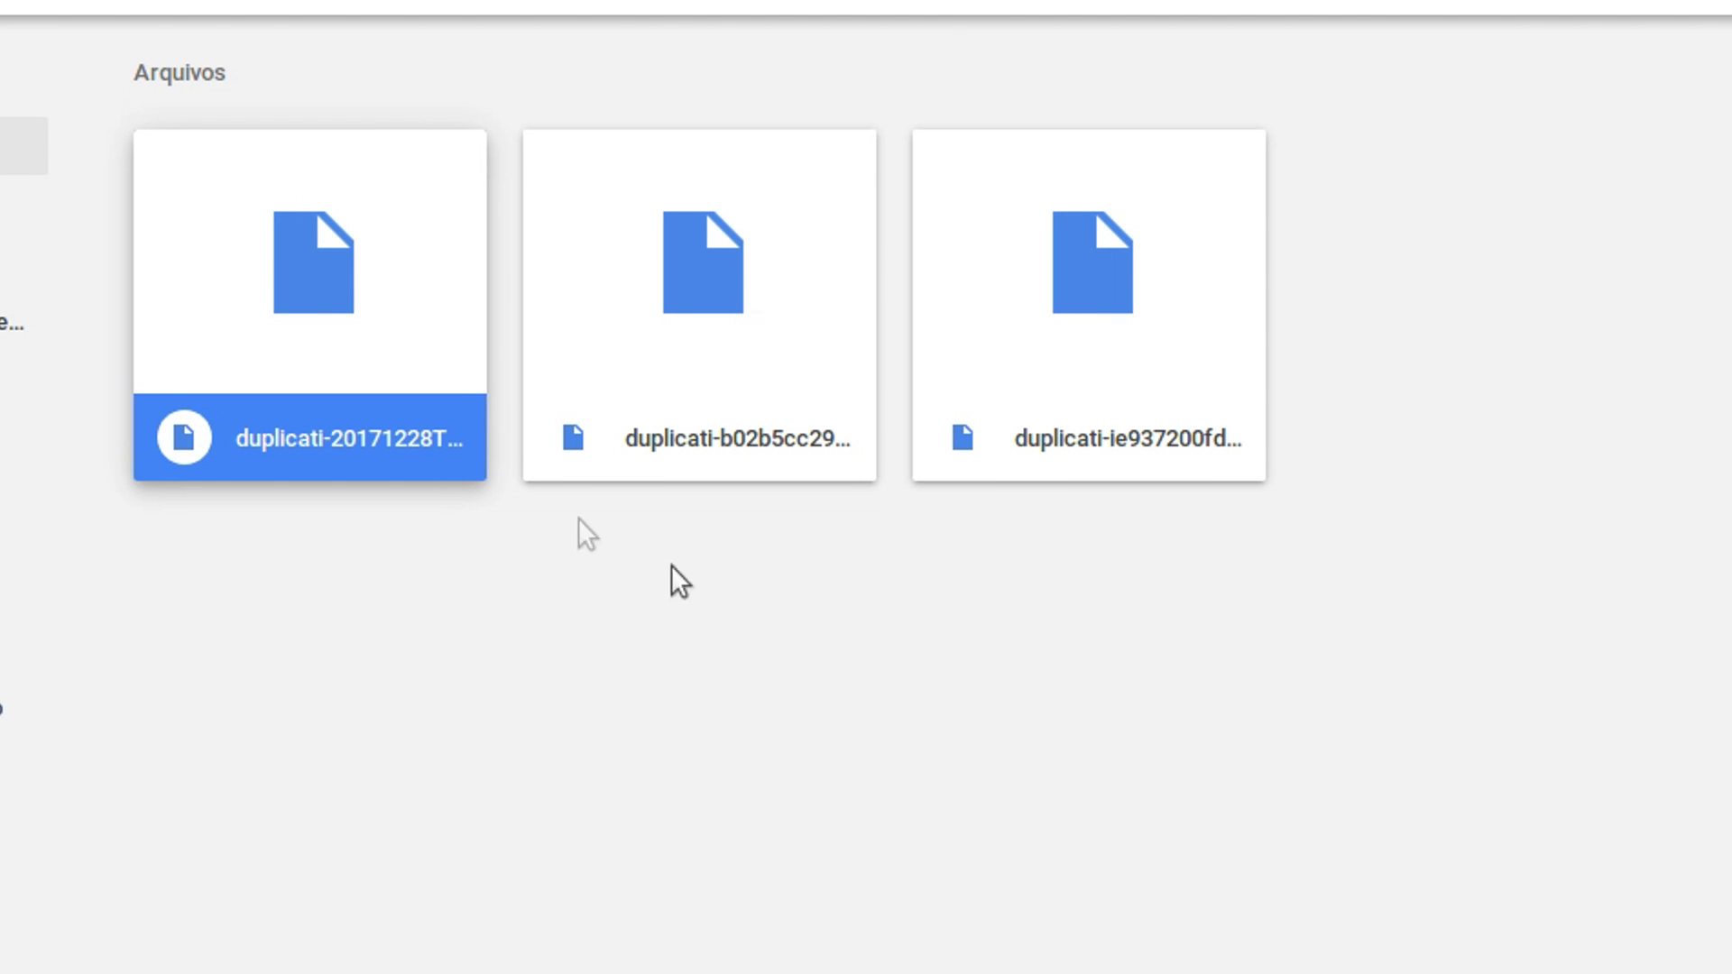
left_click(533, 39)
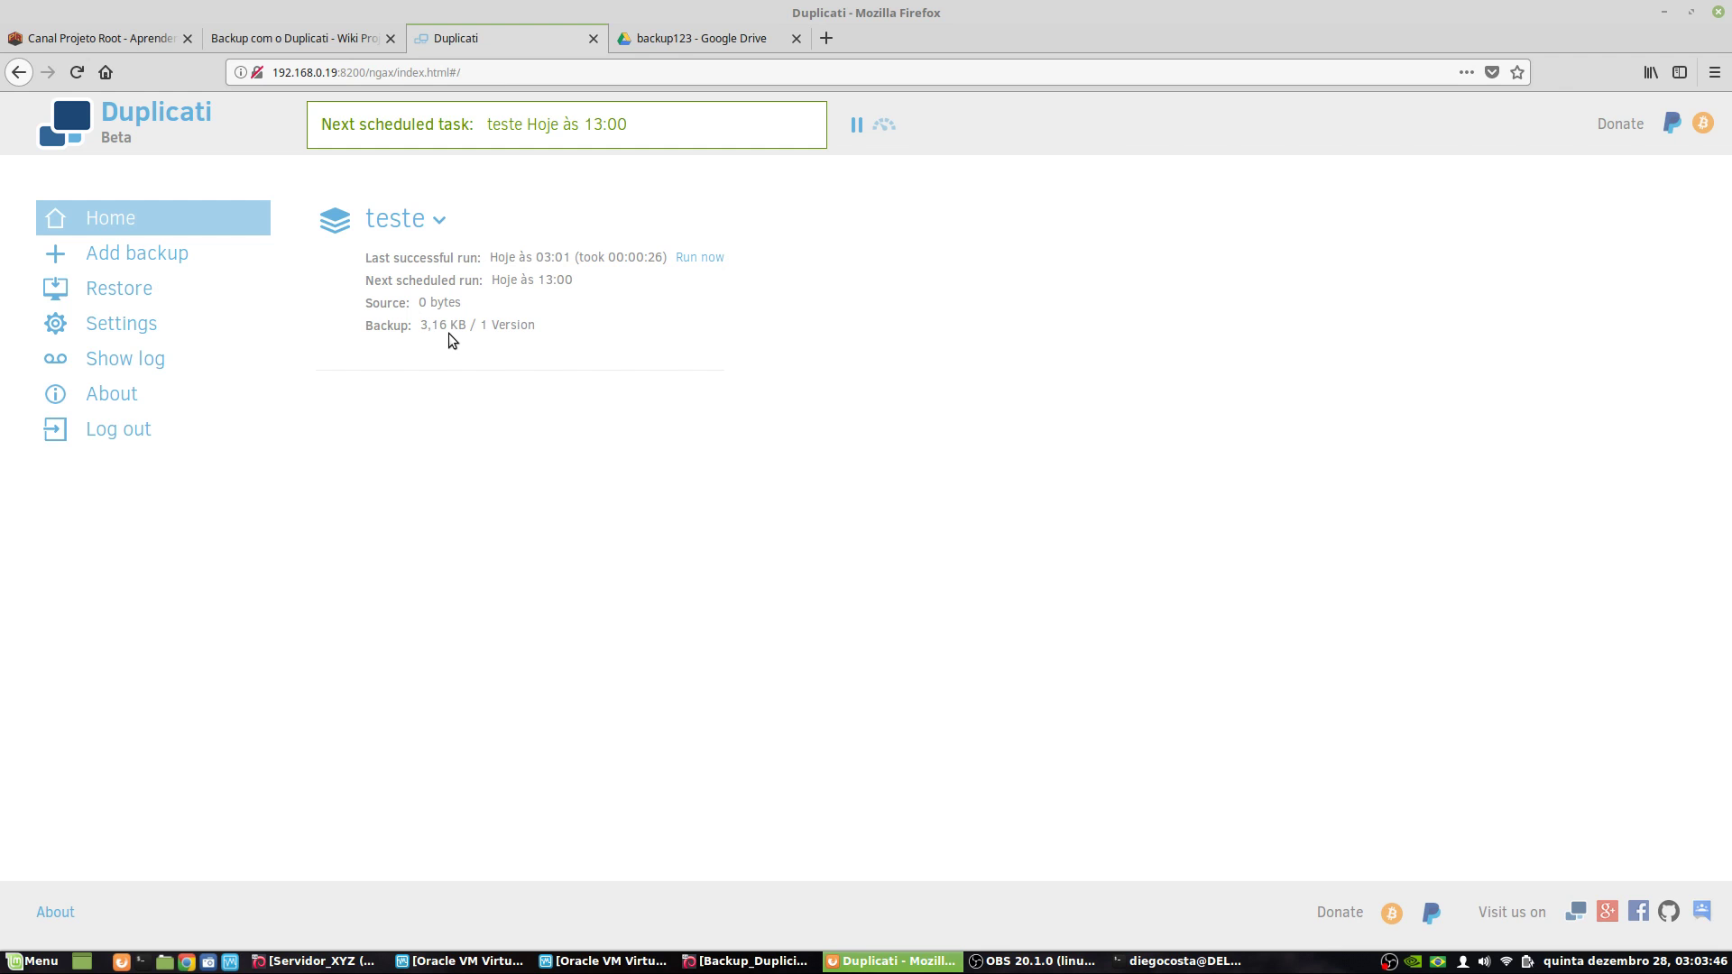
- Verify teste's stored files, then check its log and Remote entries (put, get, list)
left_click(439, 225)
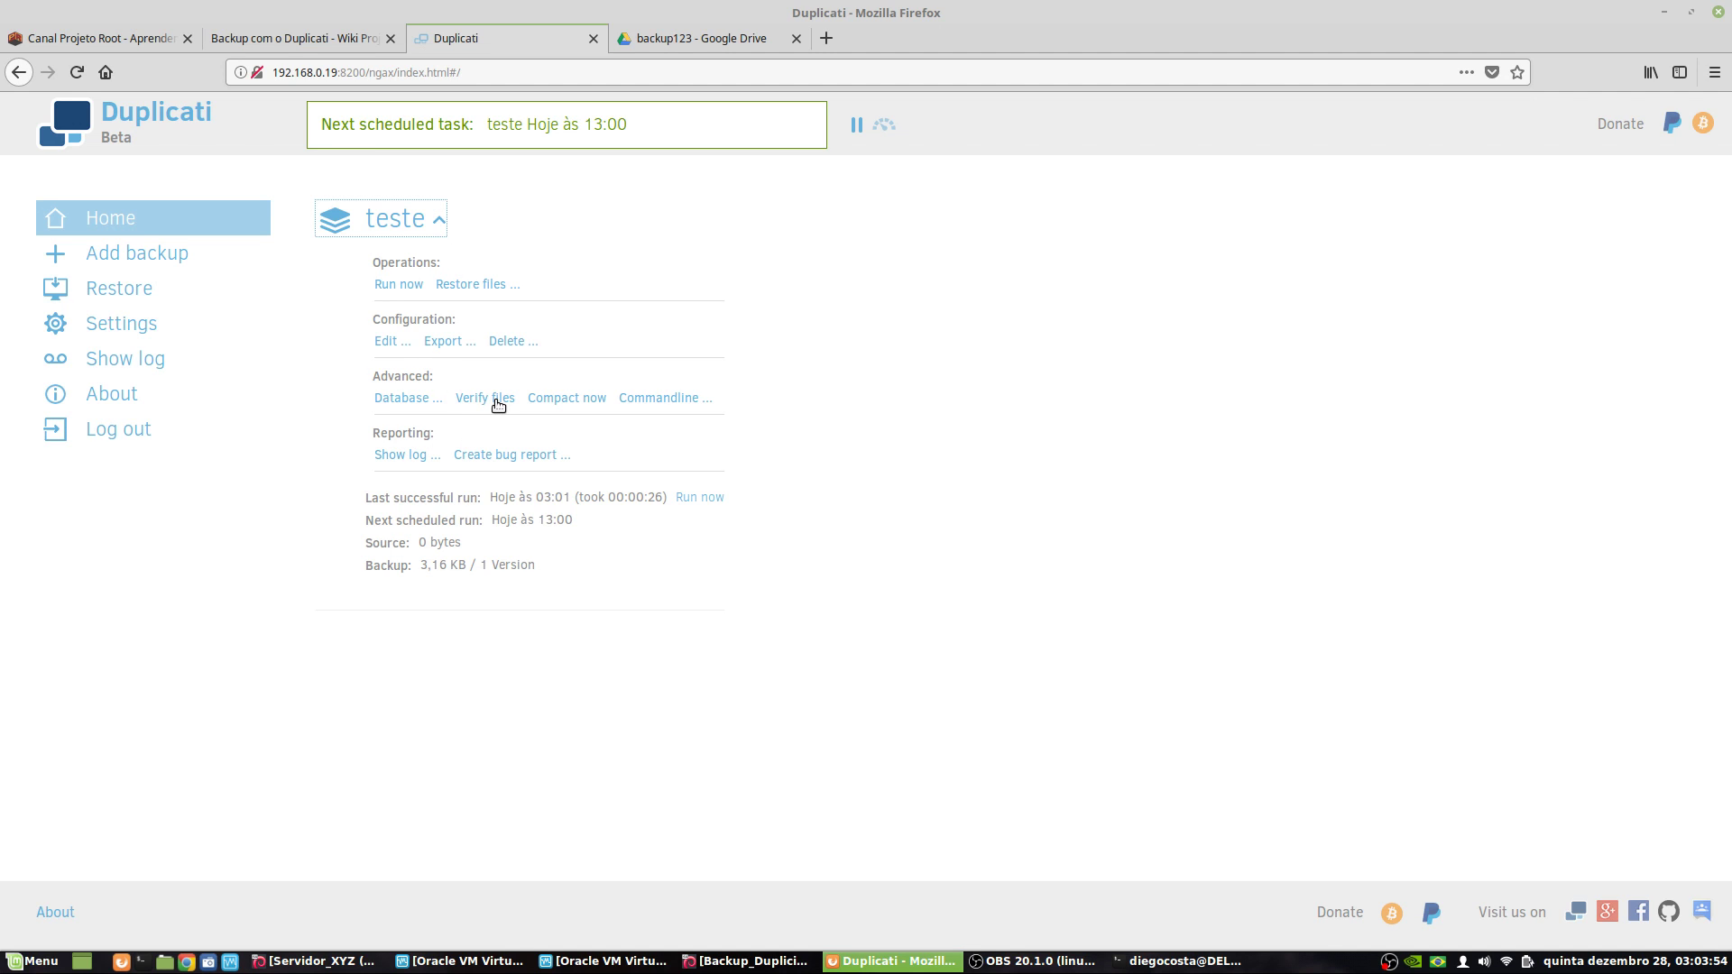
left_click(488, 404)
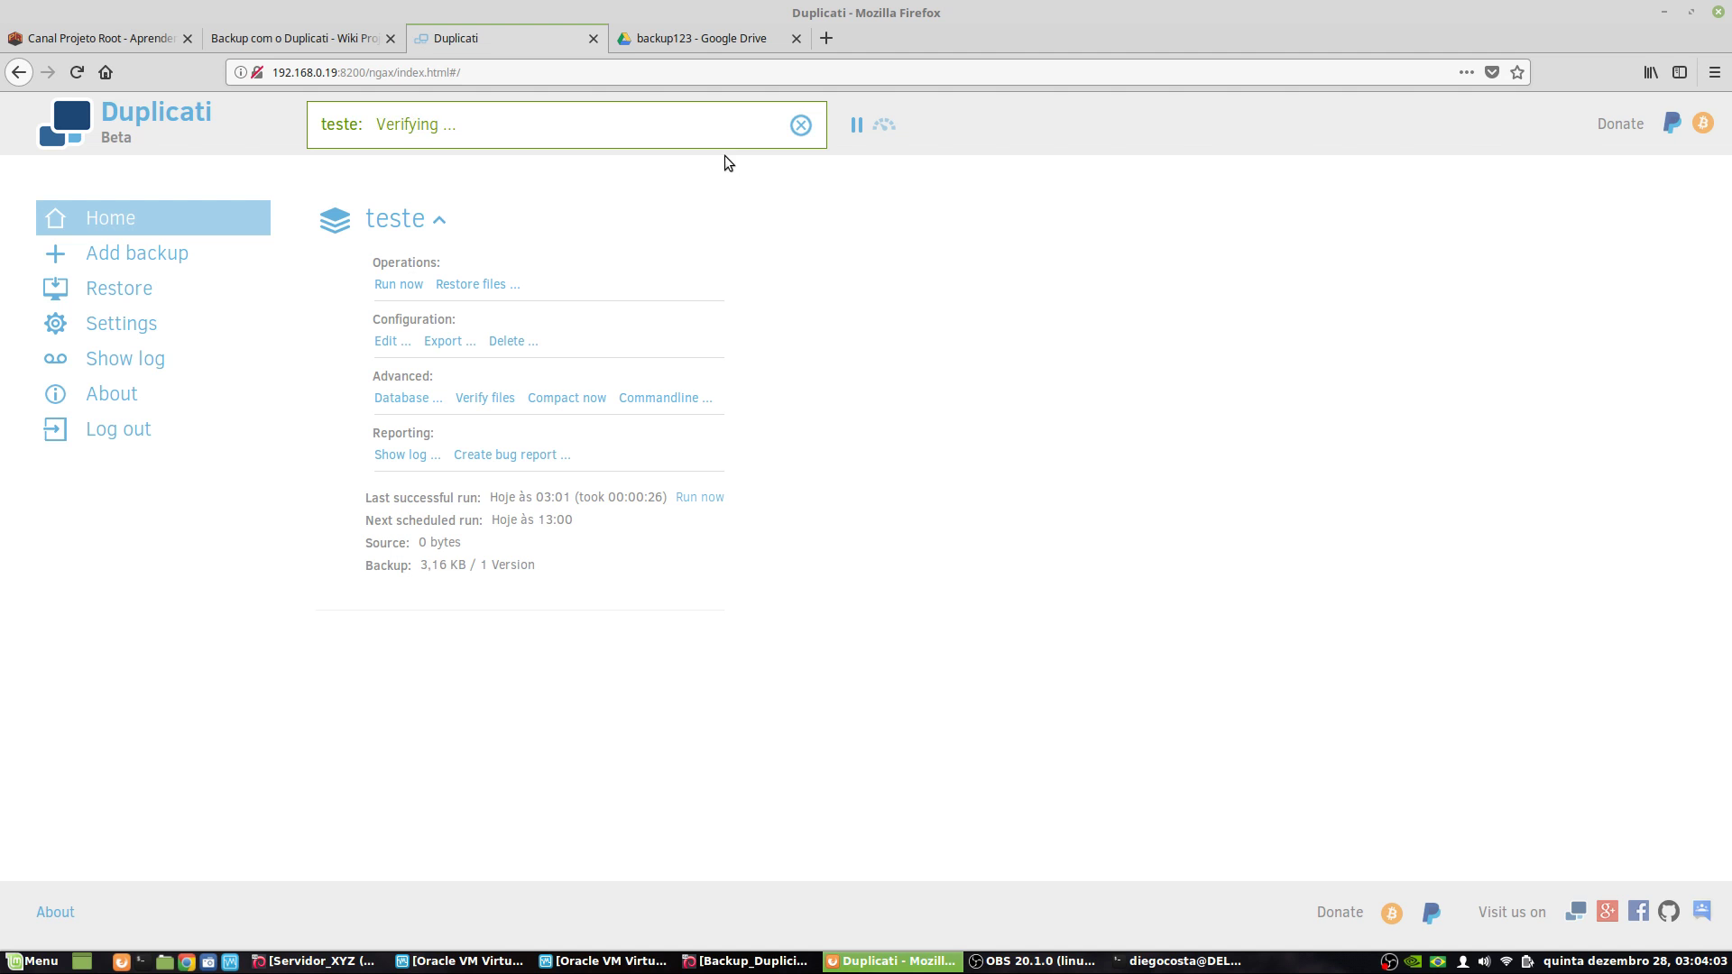
left_click(409, 458)
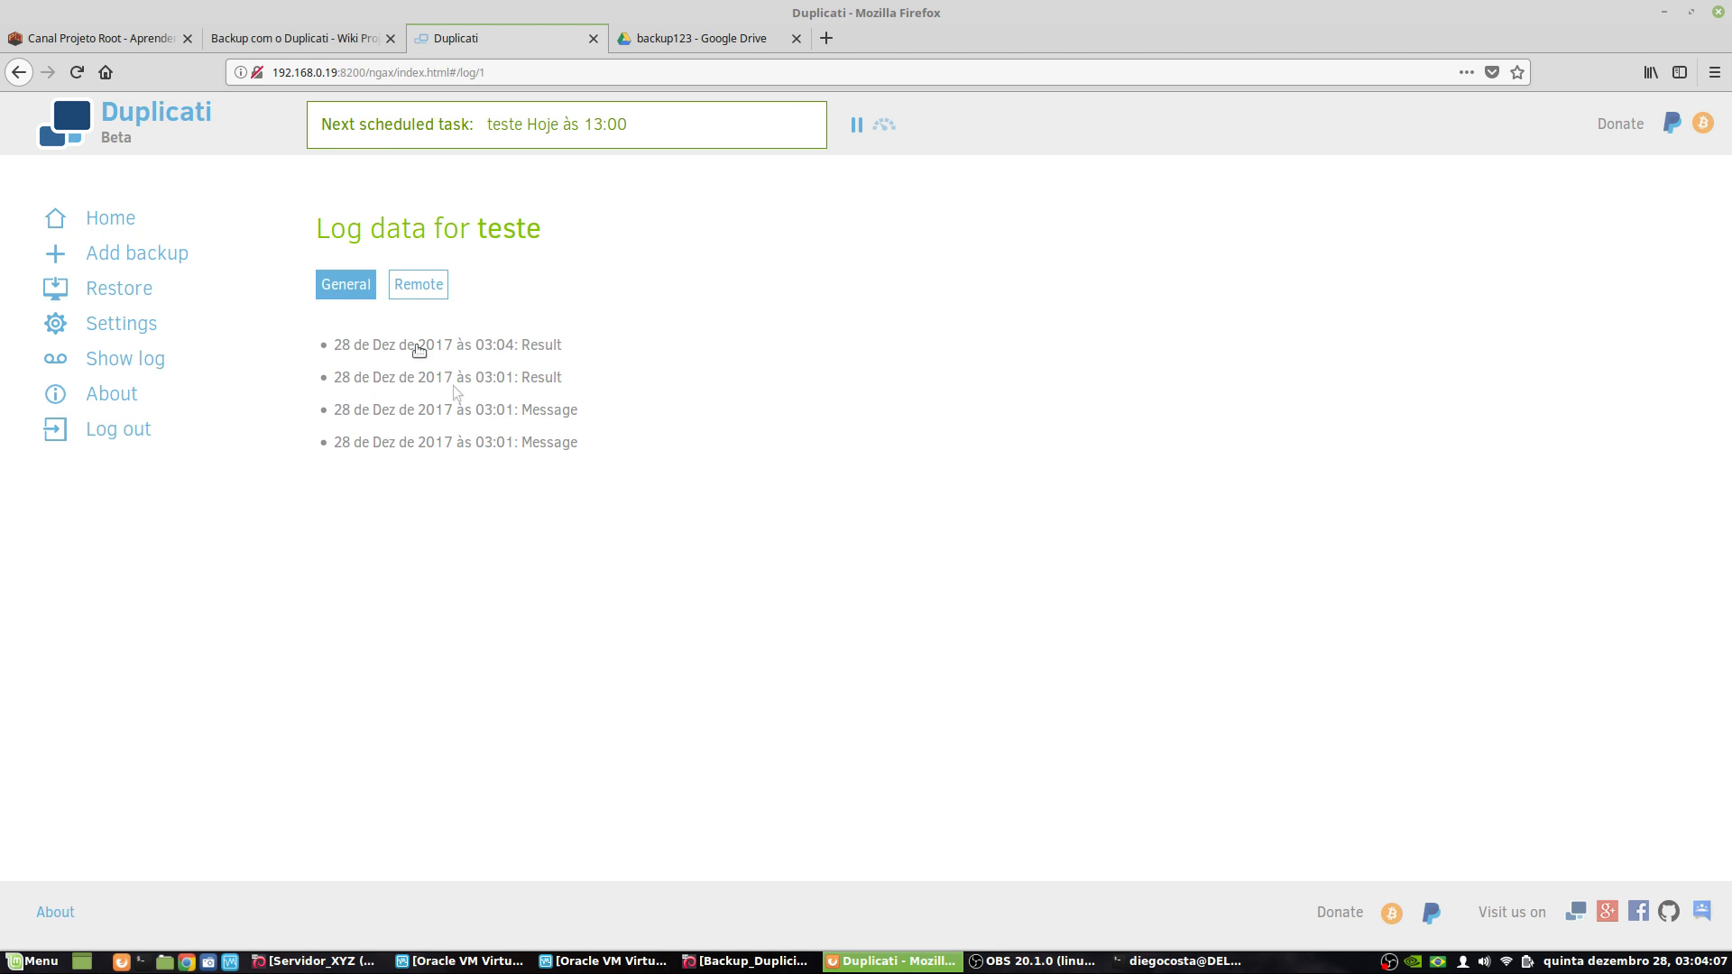
left_click(426, 289)
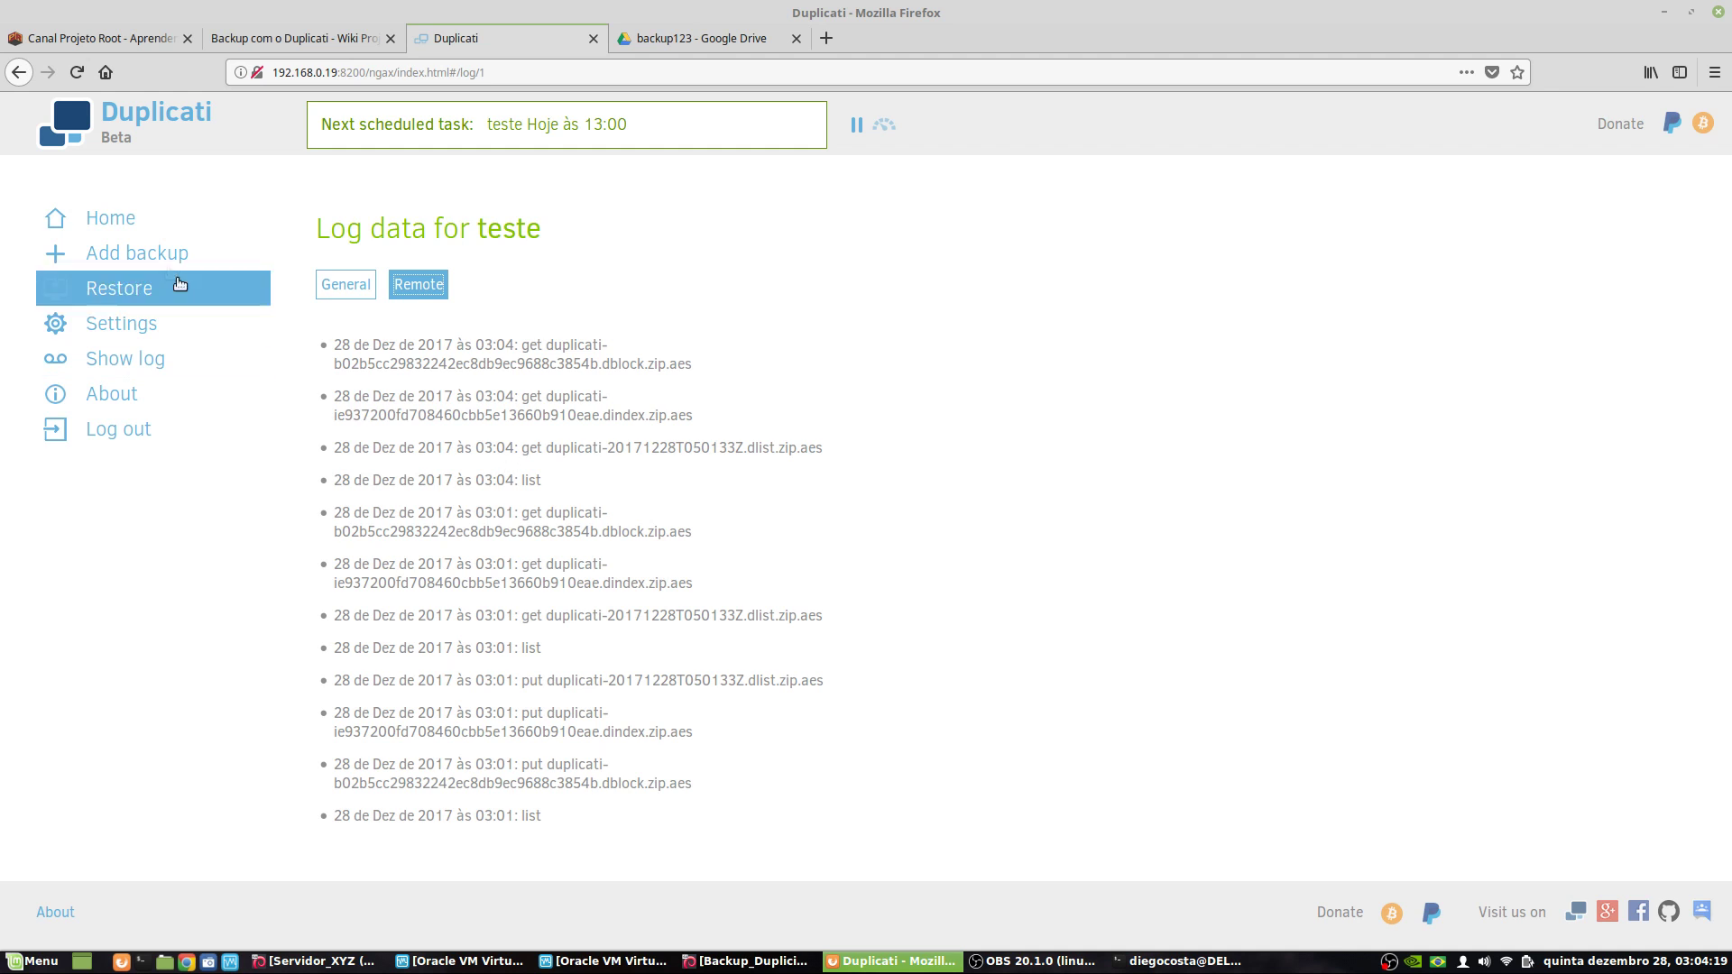
left_click(207, 217)
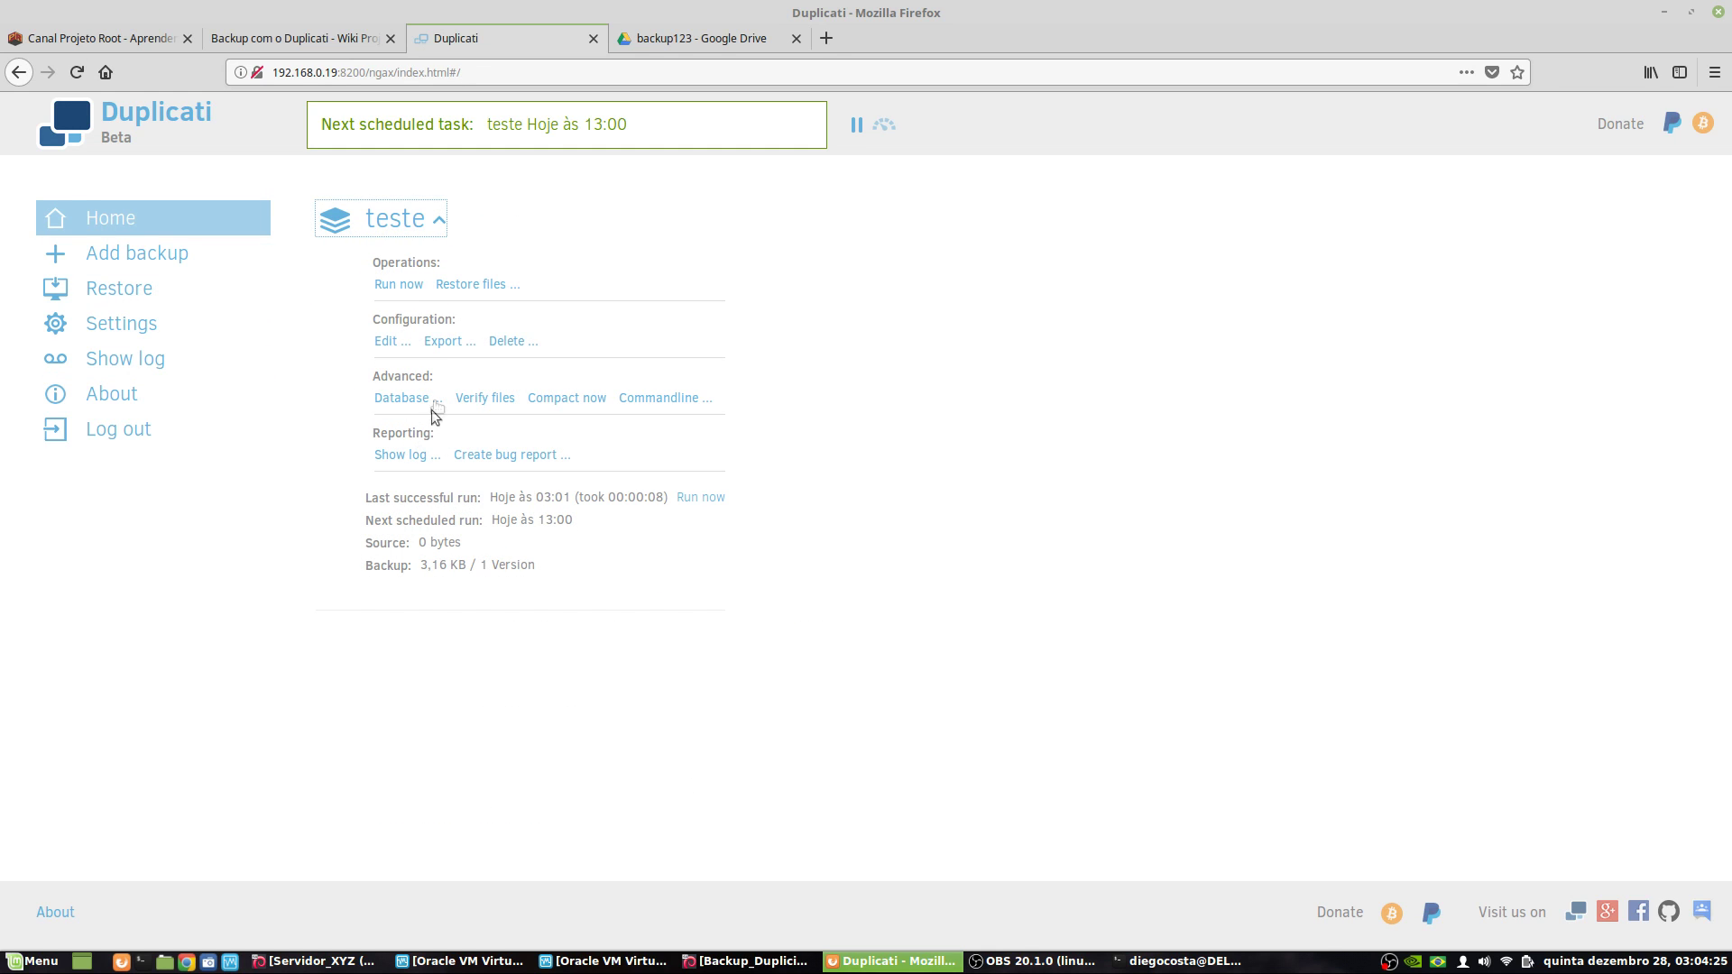
- Restore teste from the 28 Dez 03:01 version with everything under / selected, then continue
left_click(497, 287)
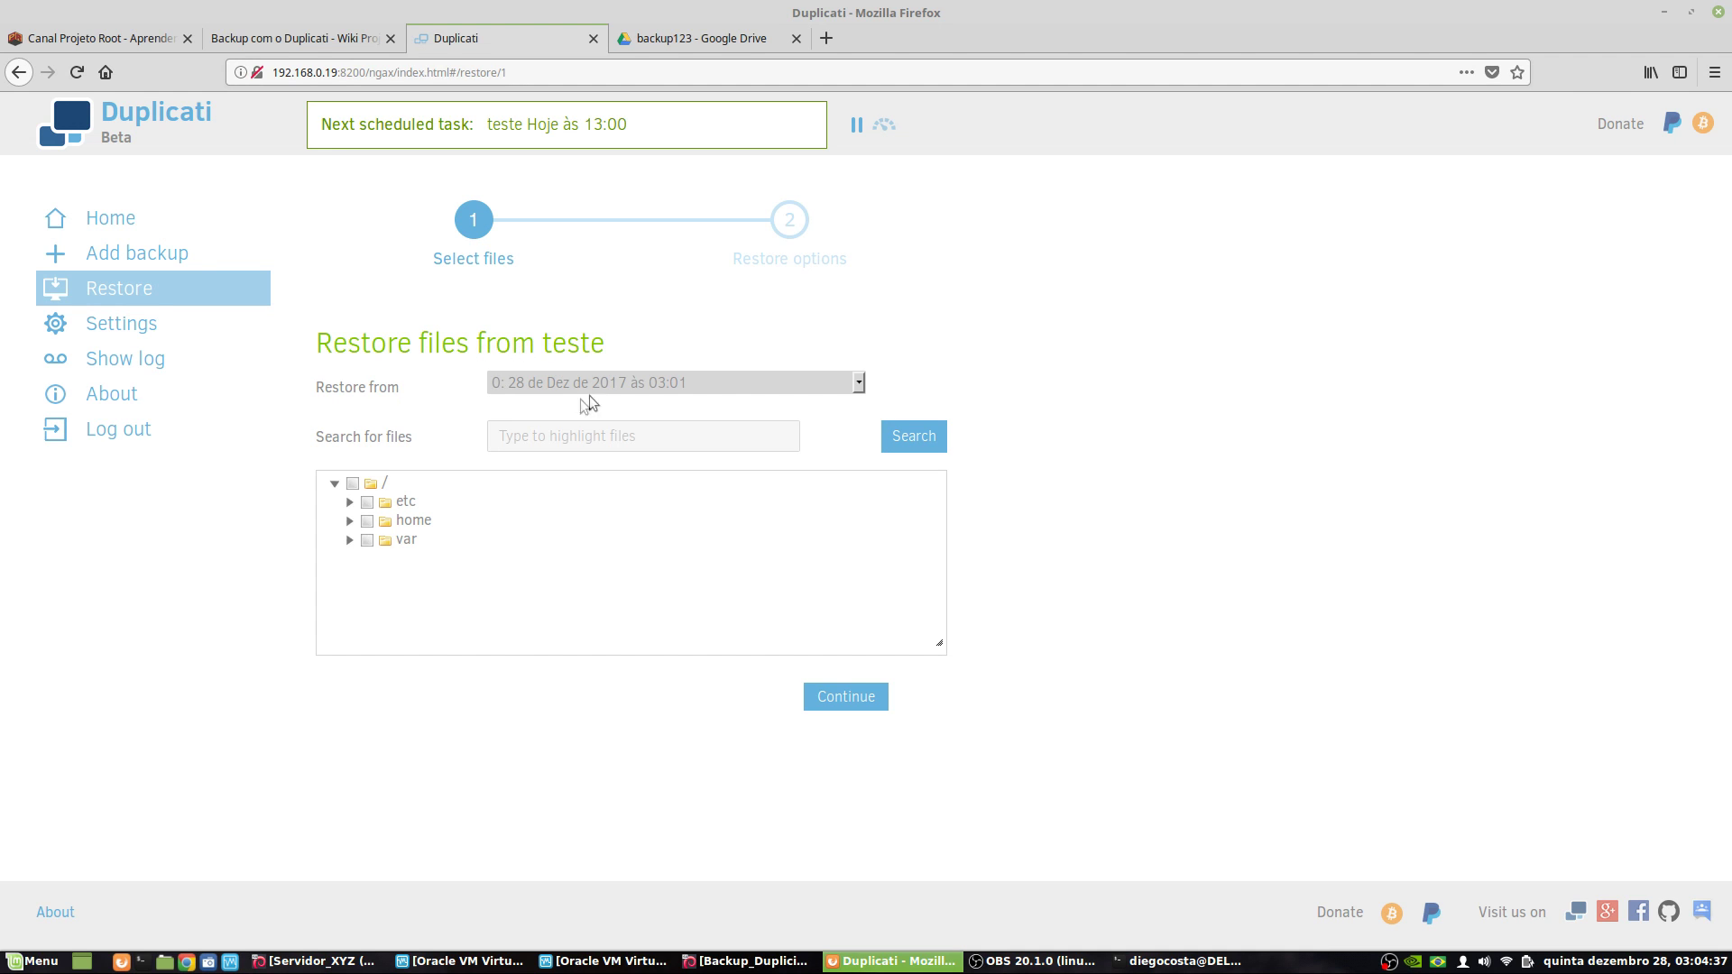
left_click(820, 384)
left_click(604, 379)
left_click(678, 384)
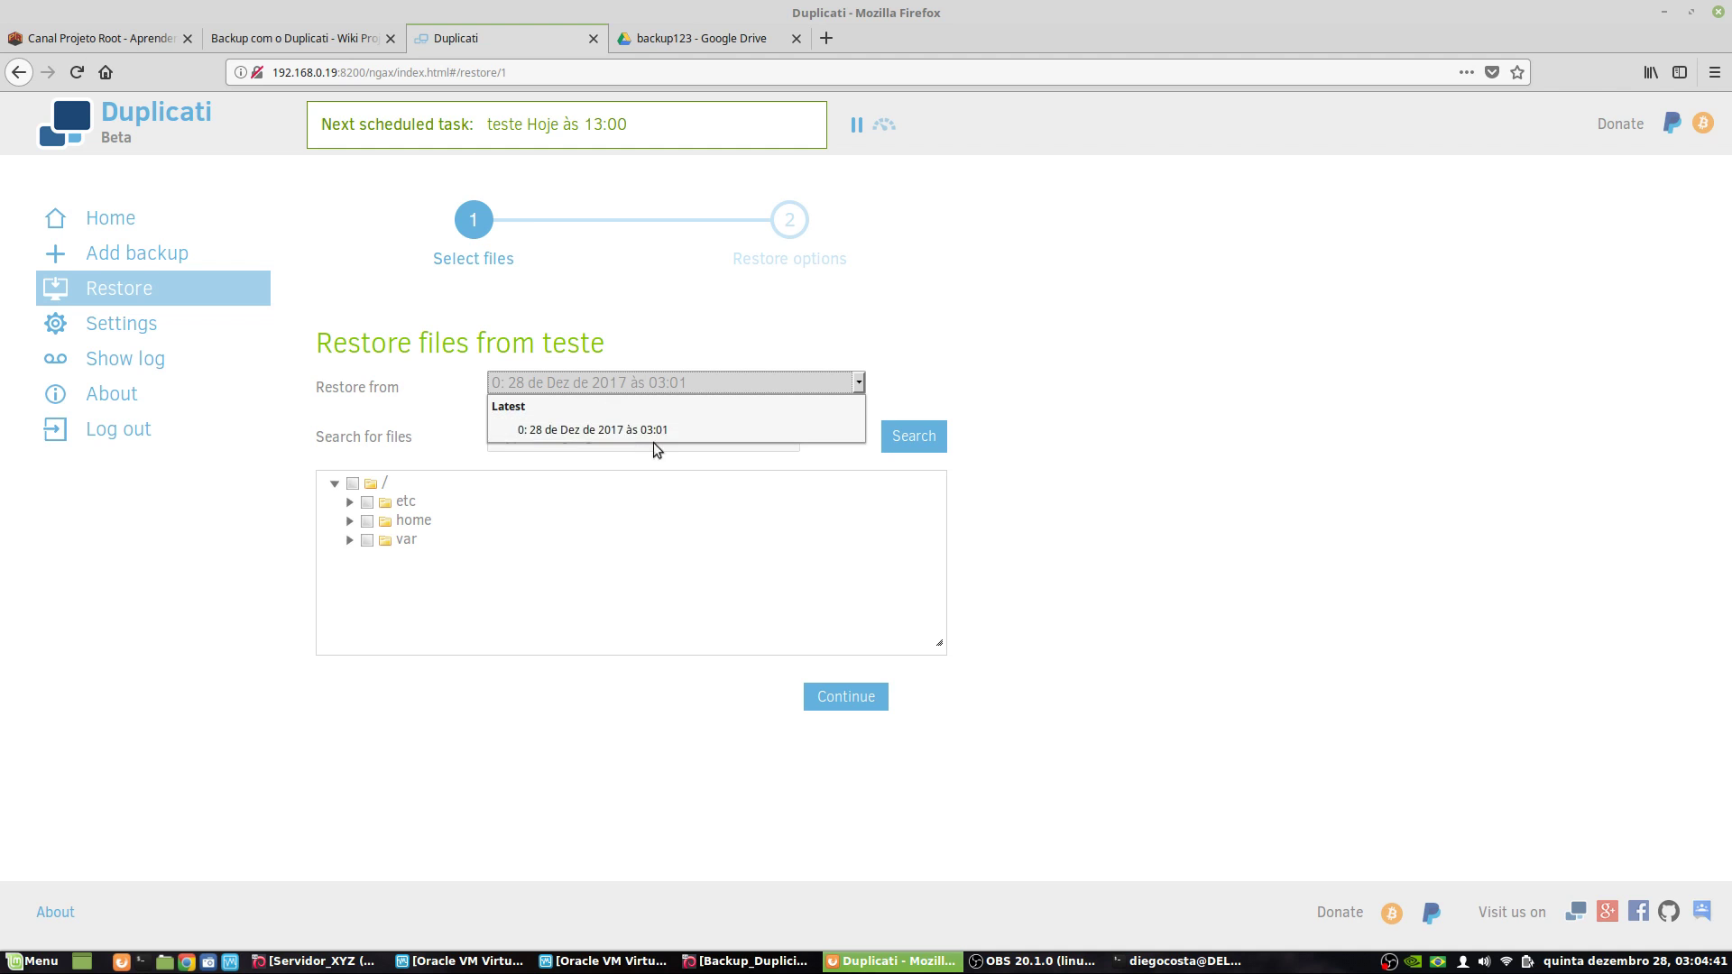
left_click(560, 339)
left_click(353, 483)
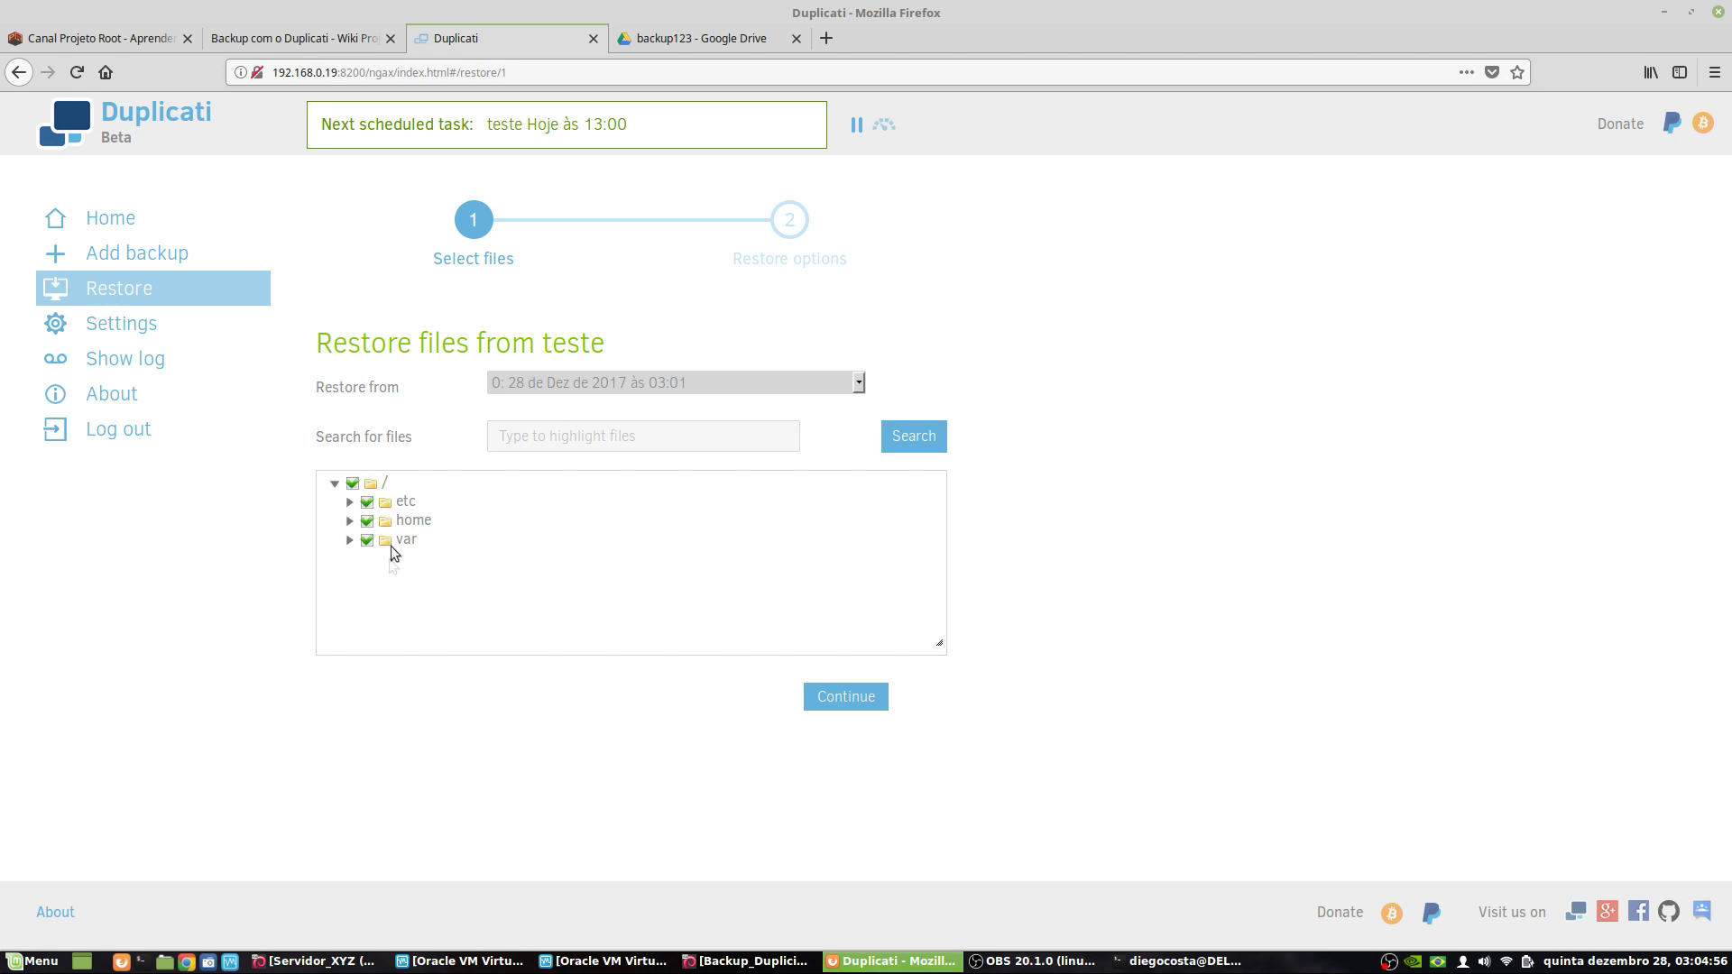
left_click(349, 502)
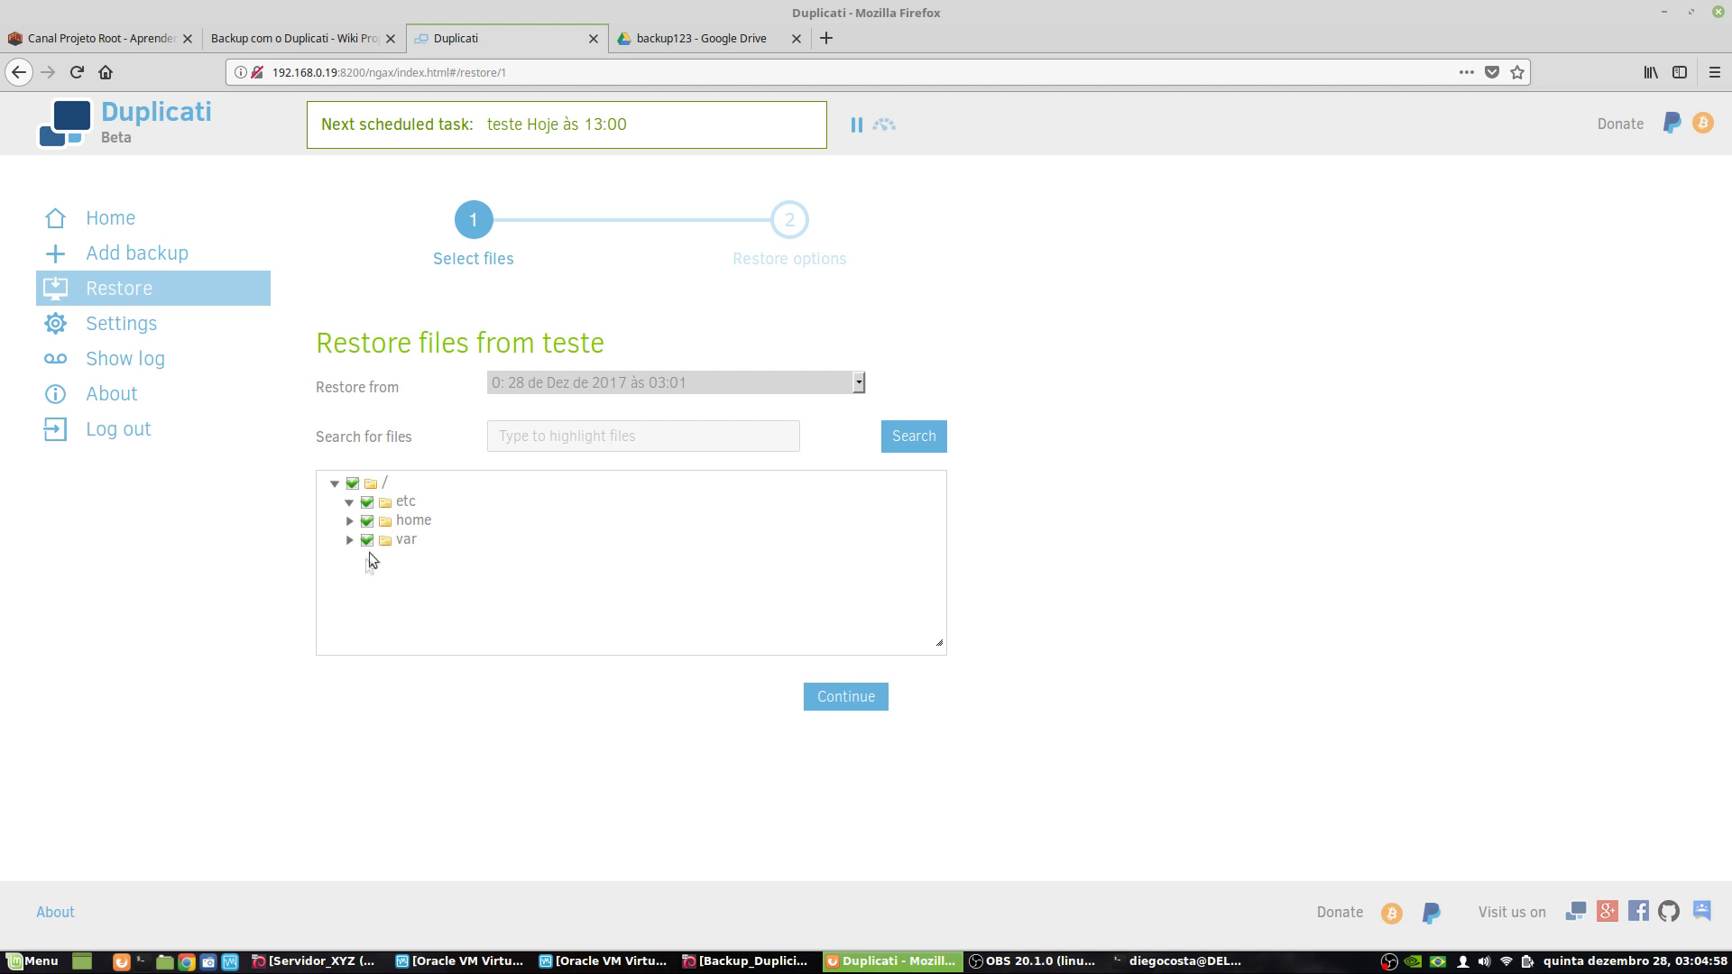
left_click(845, 697)
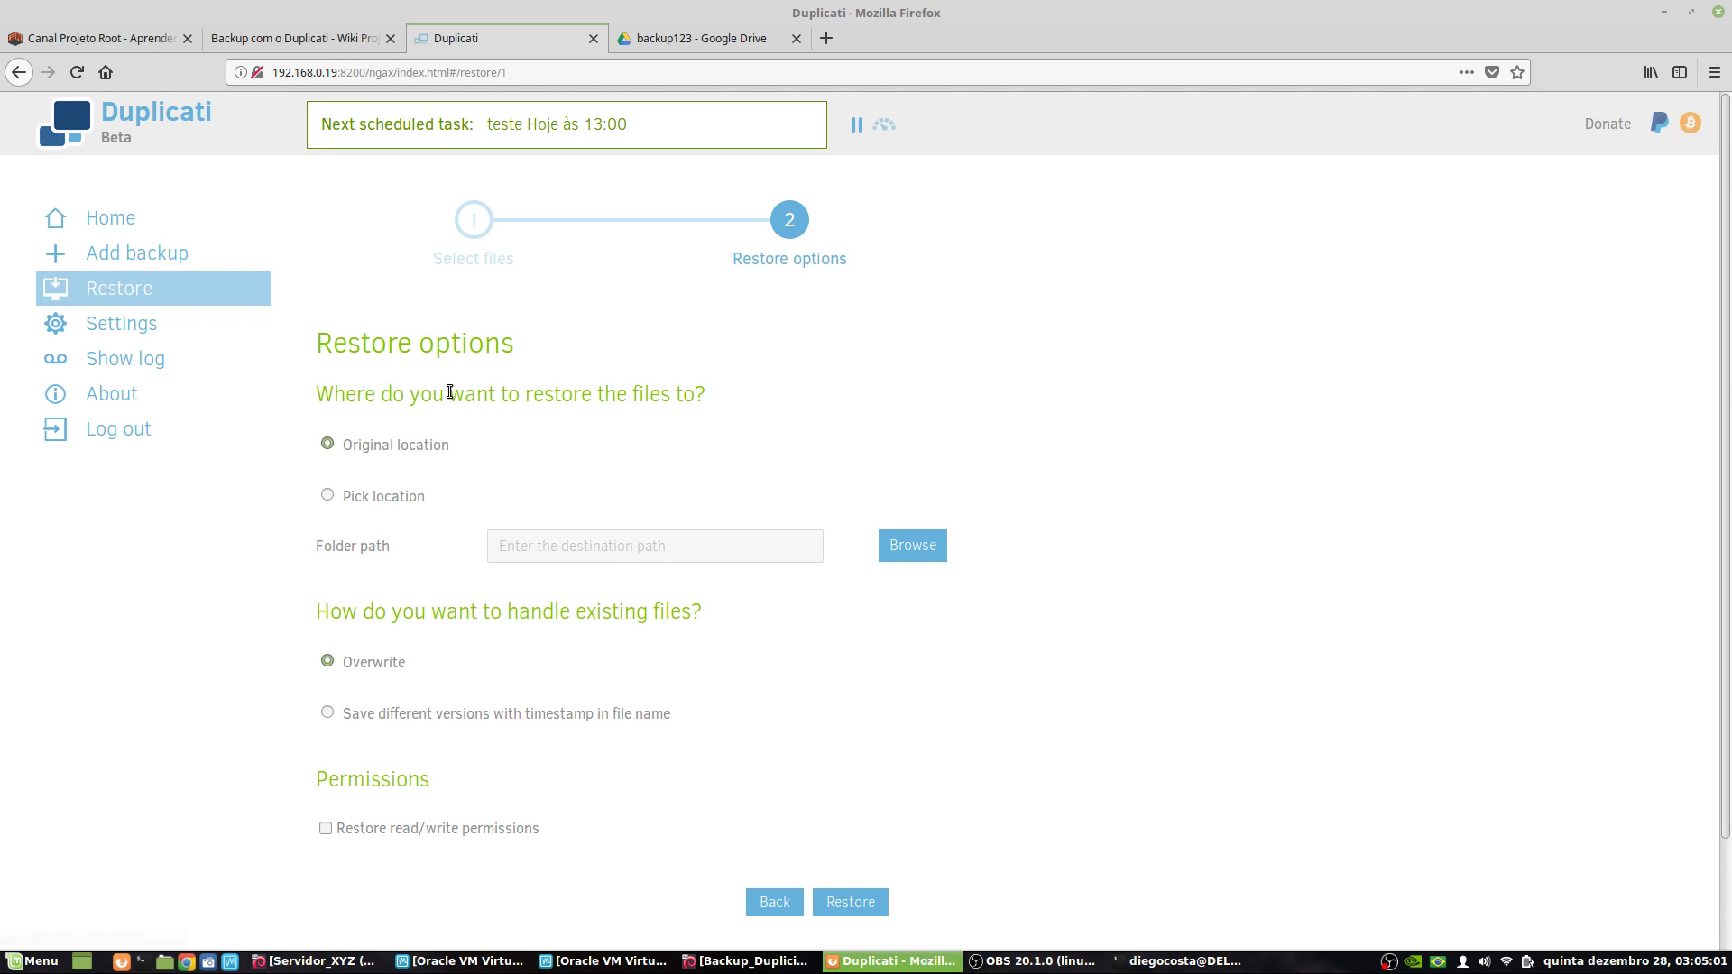
- Choose Pick location as the restore destination and open its folder browser
scroll(357, 397, "down", 3)
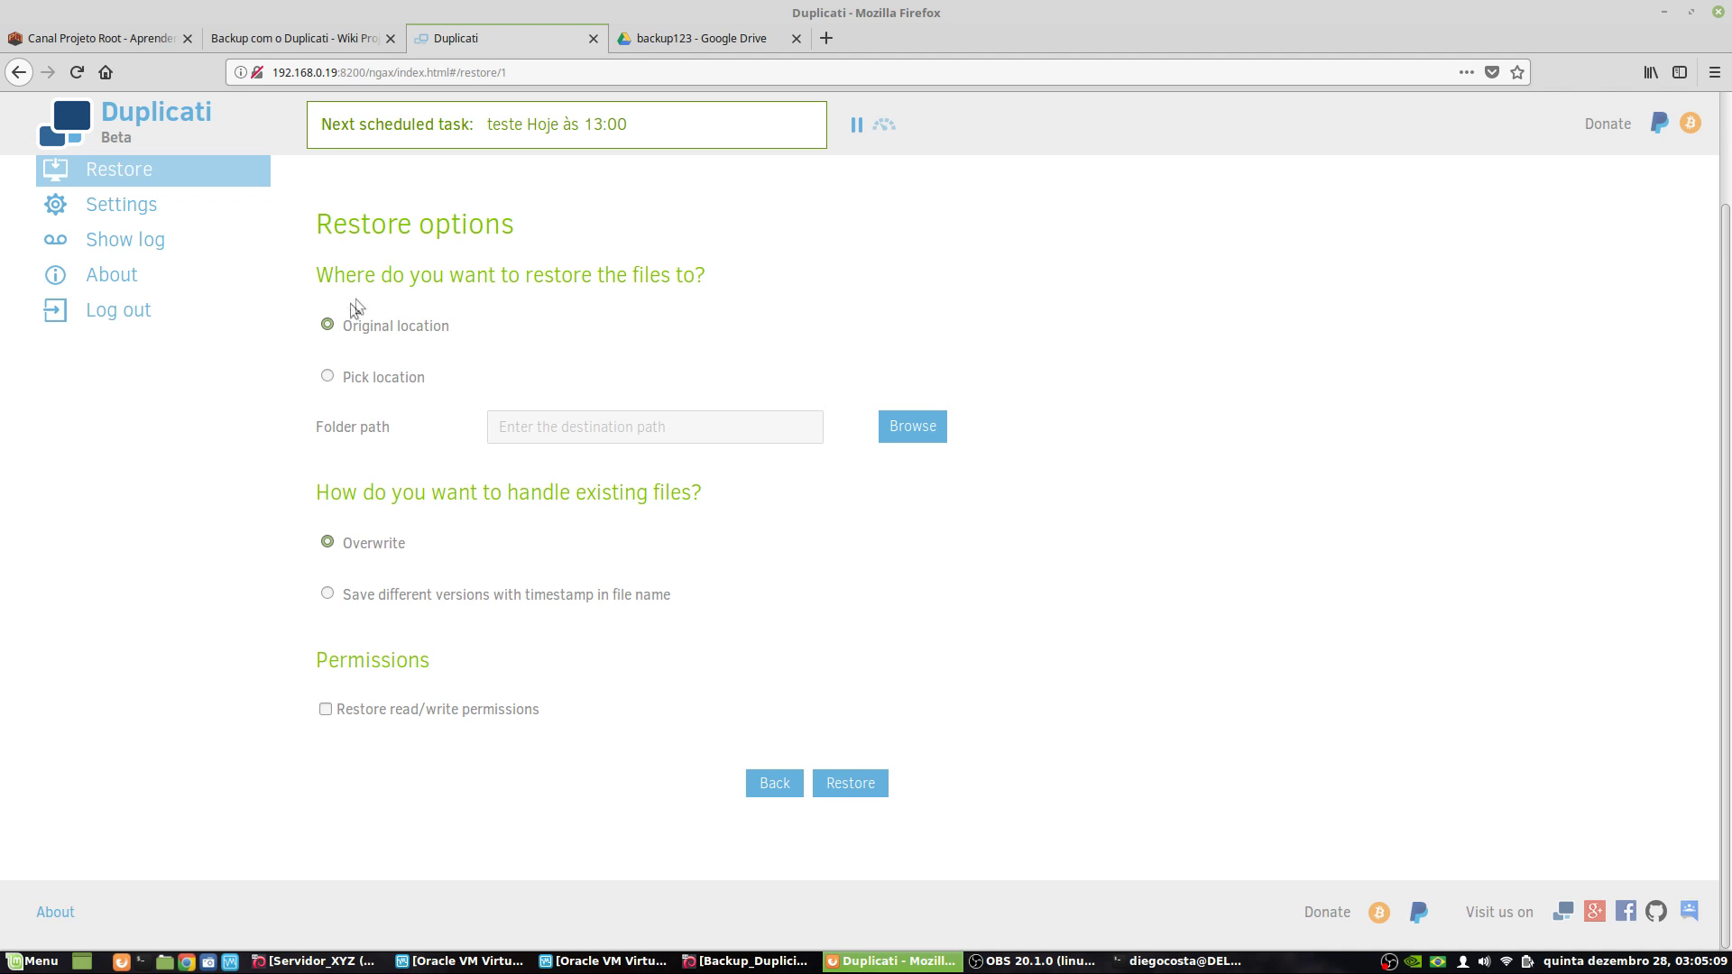
left_click(328, 377)
left_click(580, 420)
left_click(913, 426)
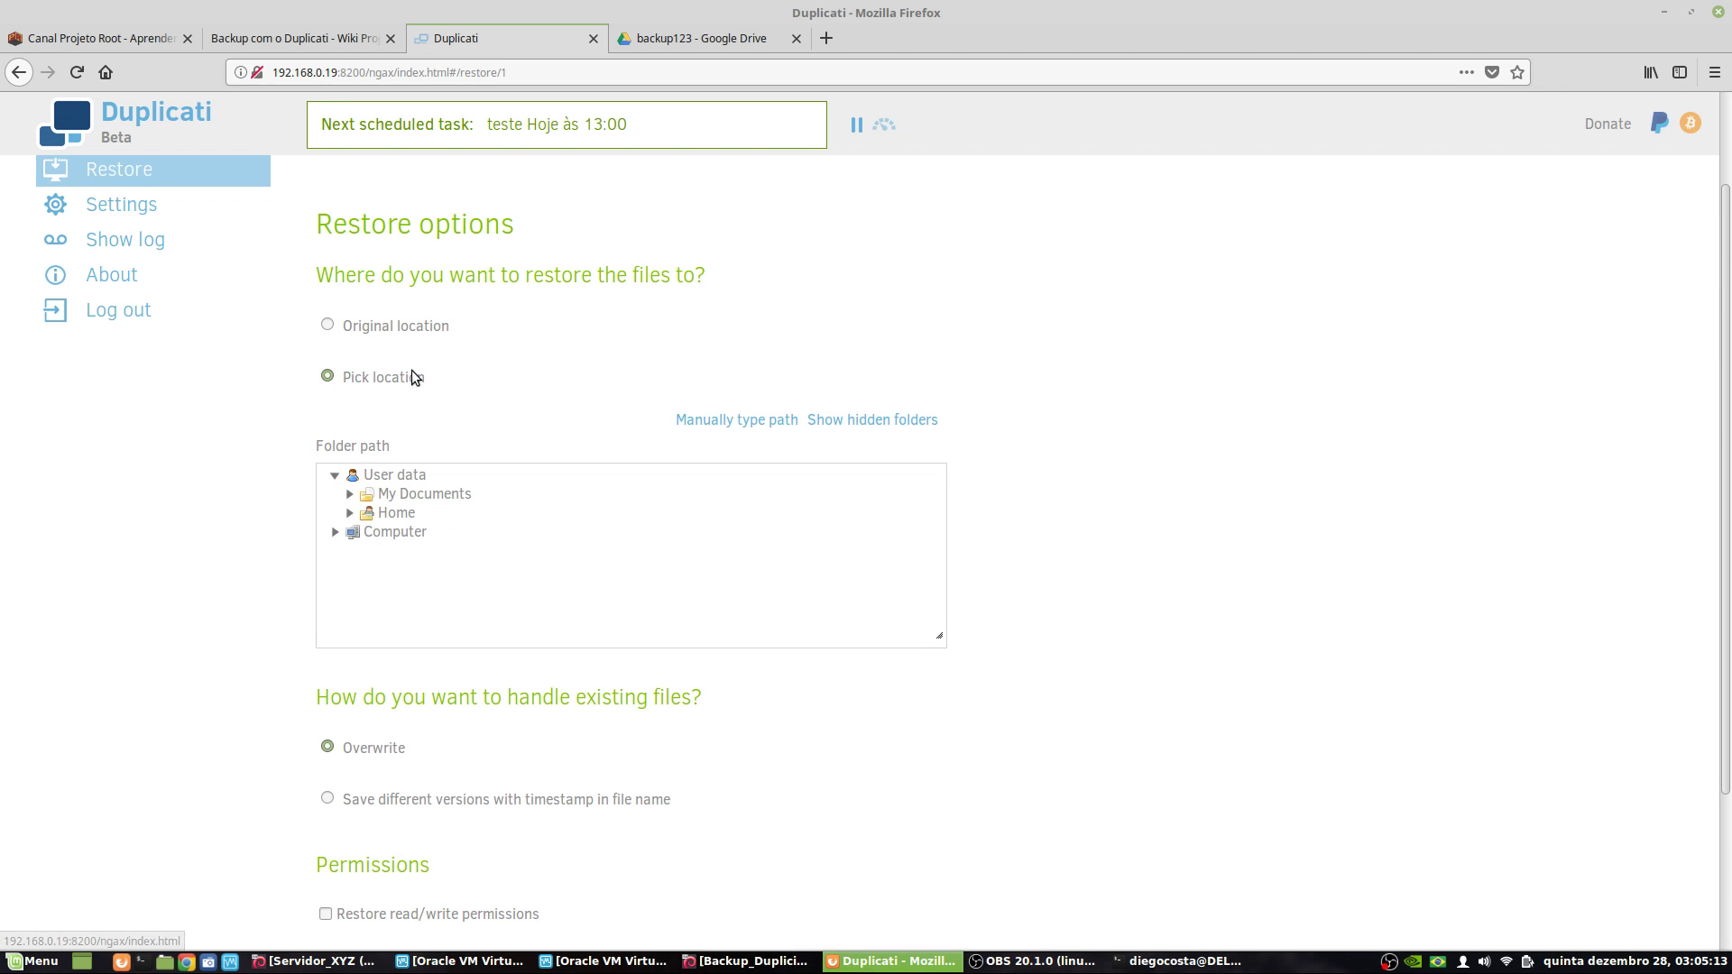
- Browse Computer > home > recuperados in the folder tree, then collapse recuperados
left_click(333, 536)
scroll(417, 580, "down", 3)
scroll(387, 599, "up", 1)
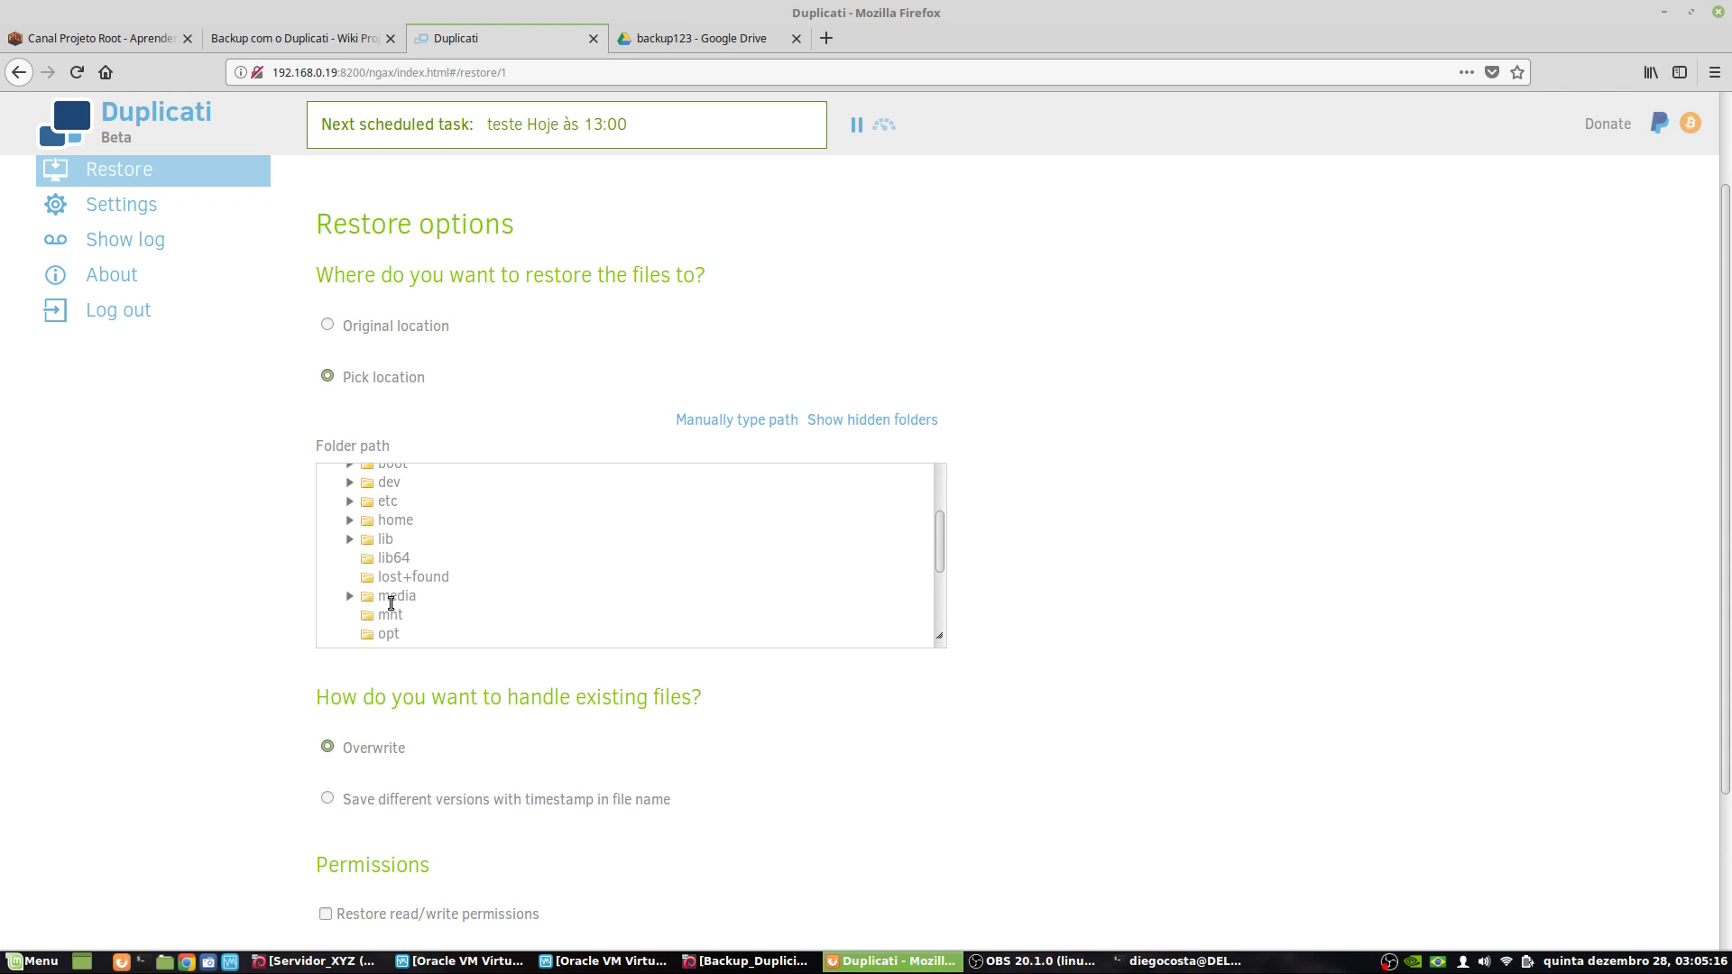
left_click(350, 521)
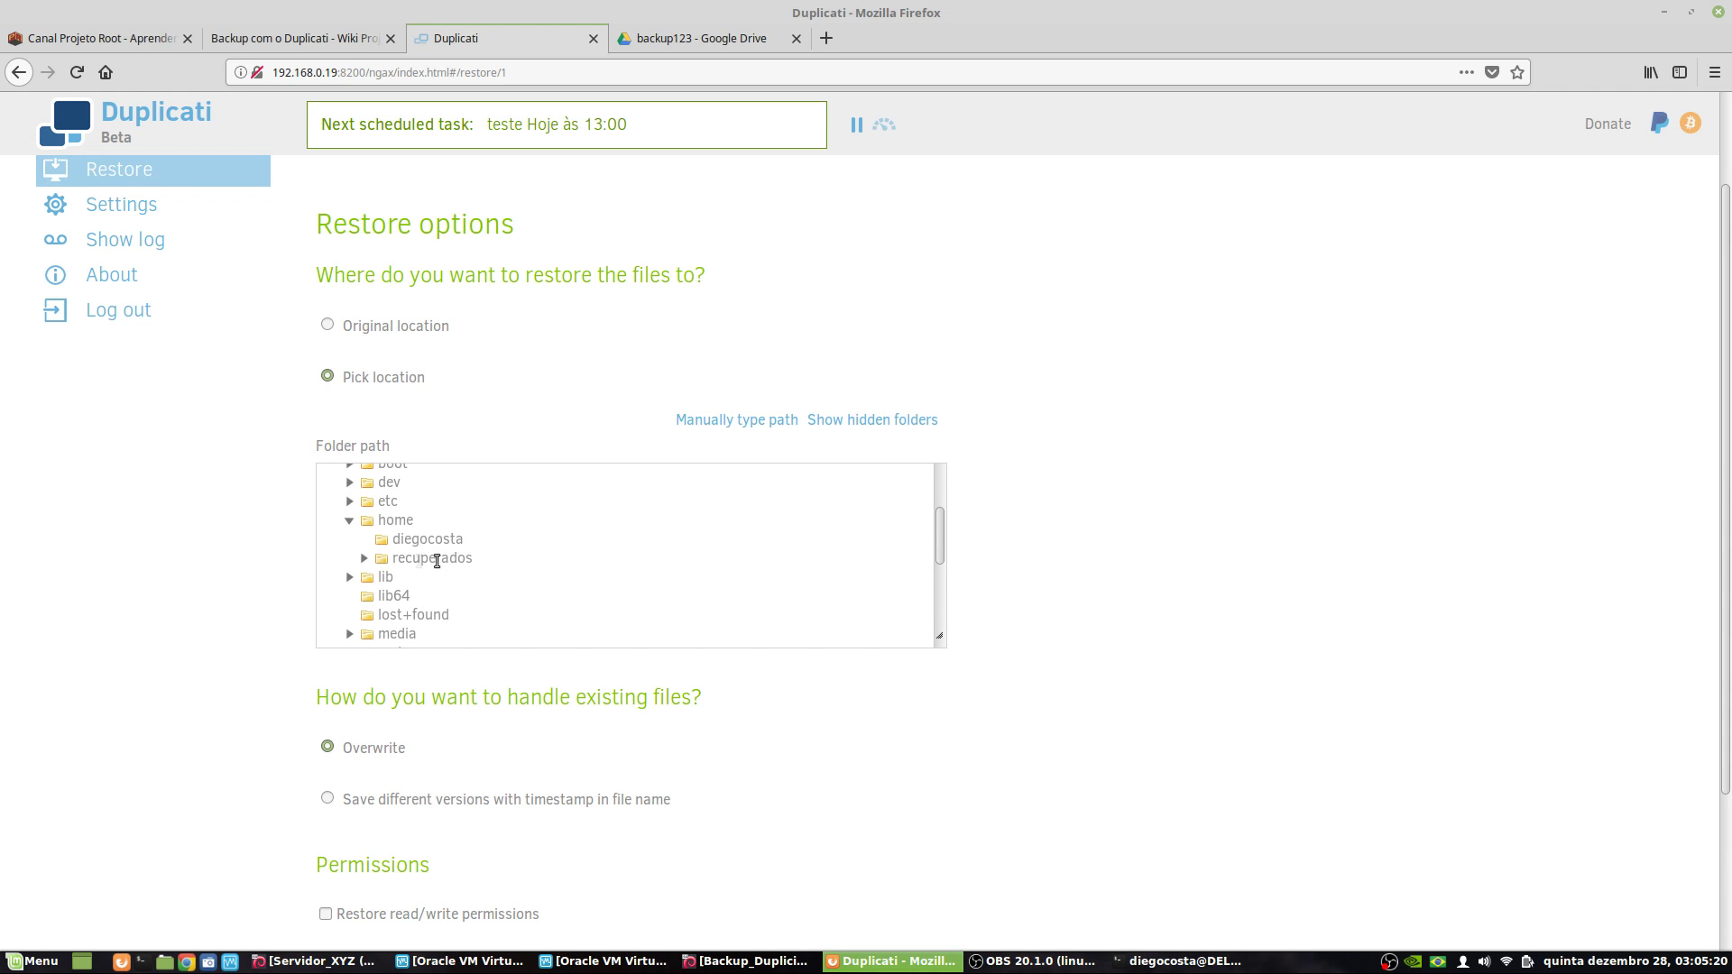
left_click(363, 558)
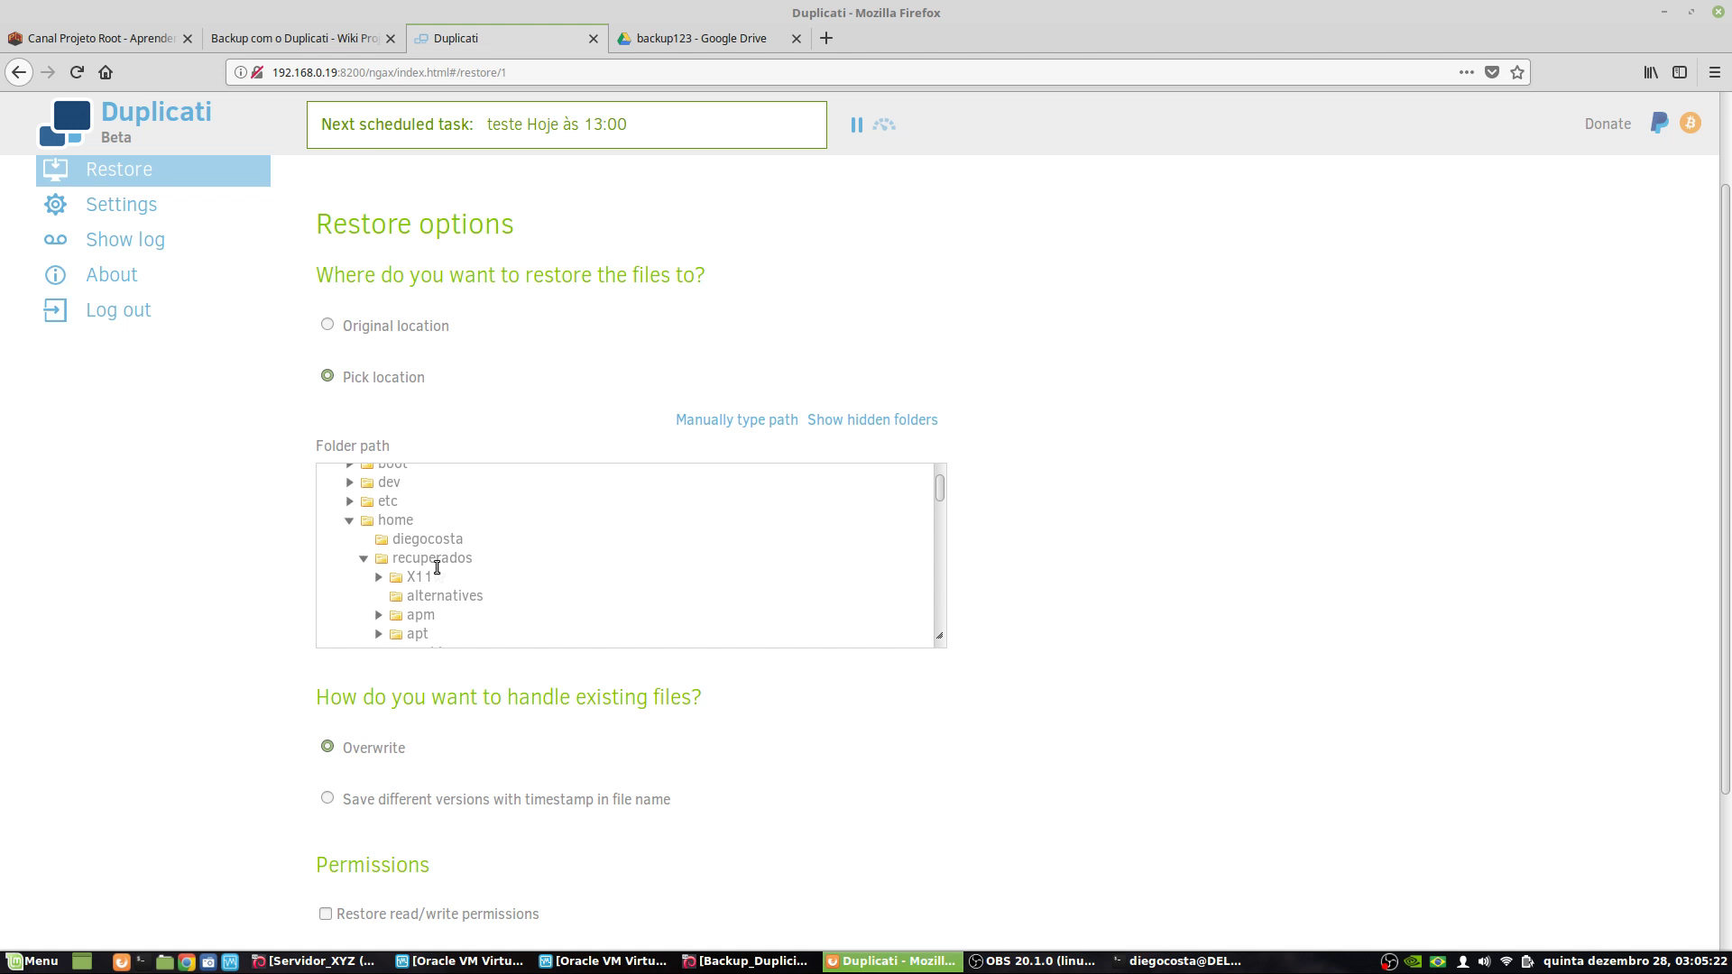
scroll(448, 598, "down", 3)
scroll(444, 604, "up", 3)
left_click_drag(391, 559, 469, 559)
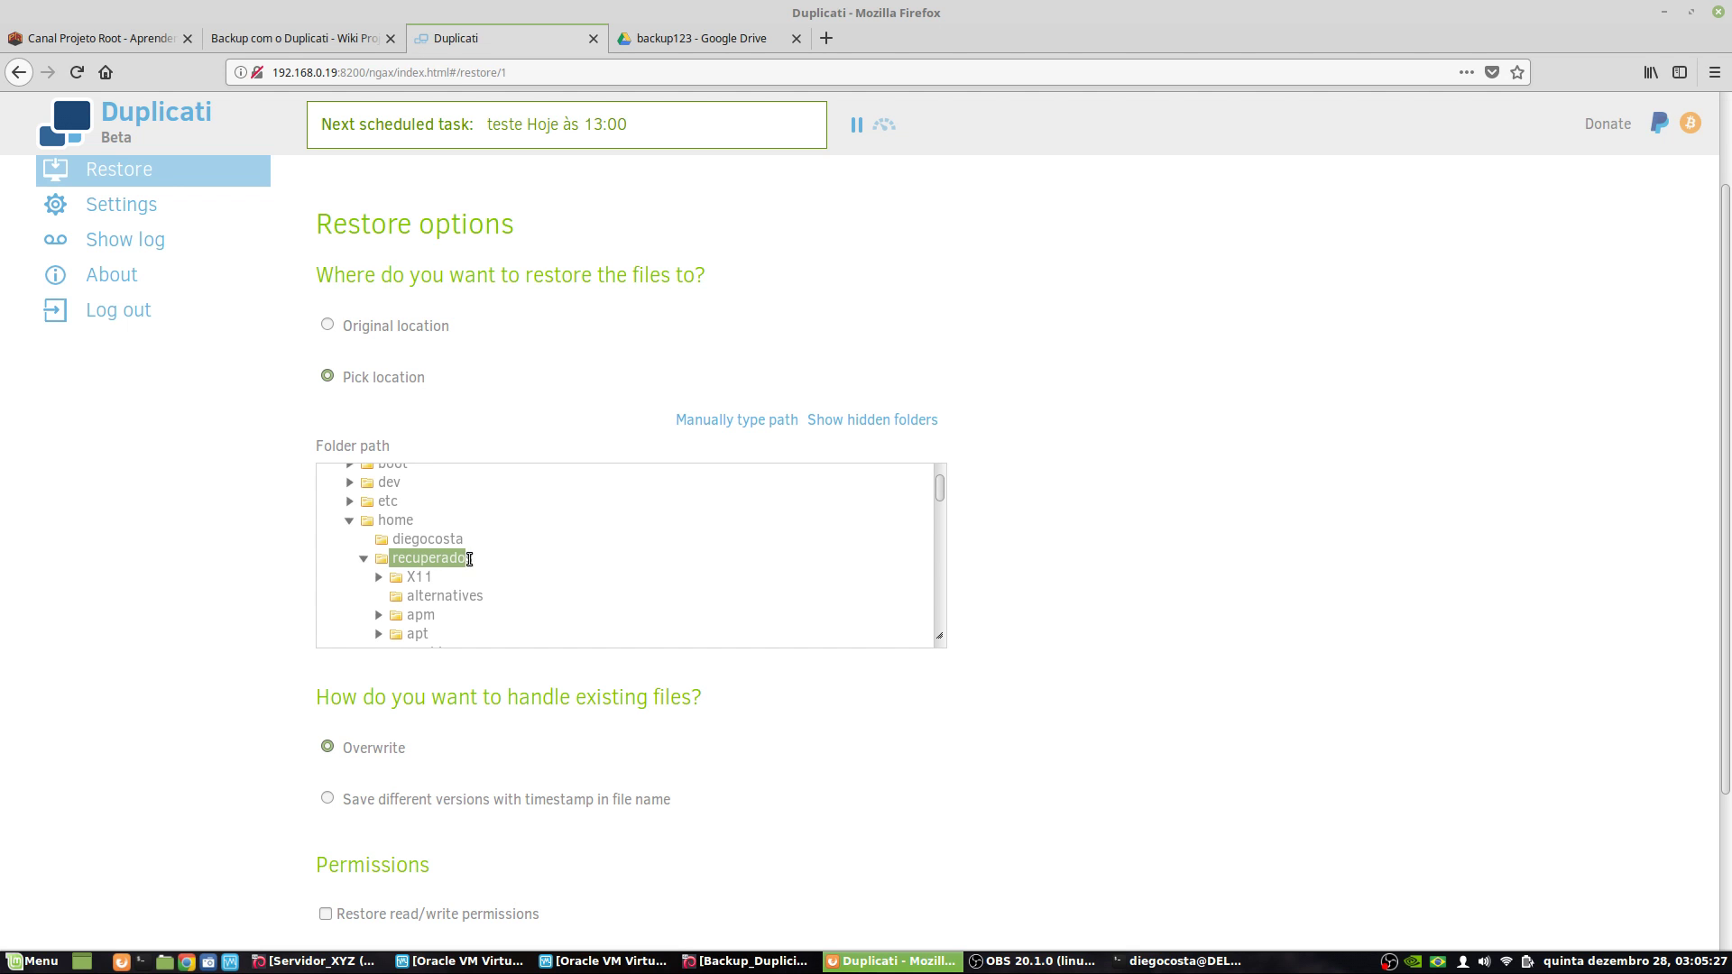
left_click(364, 560)
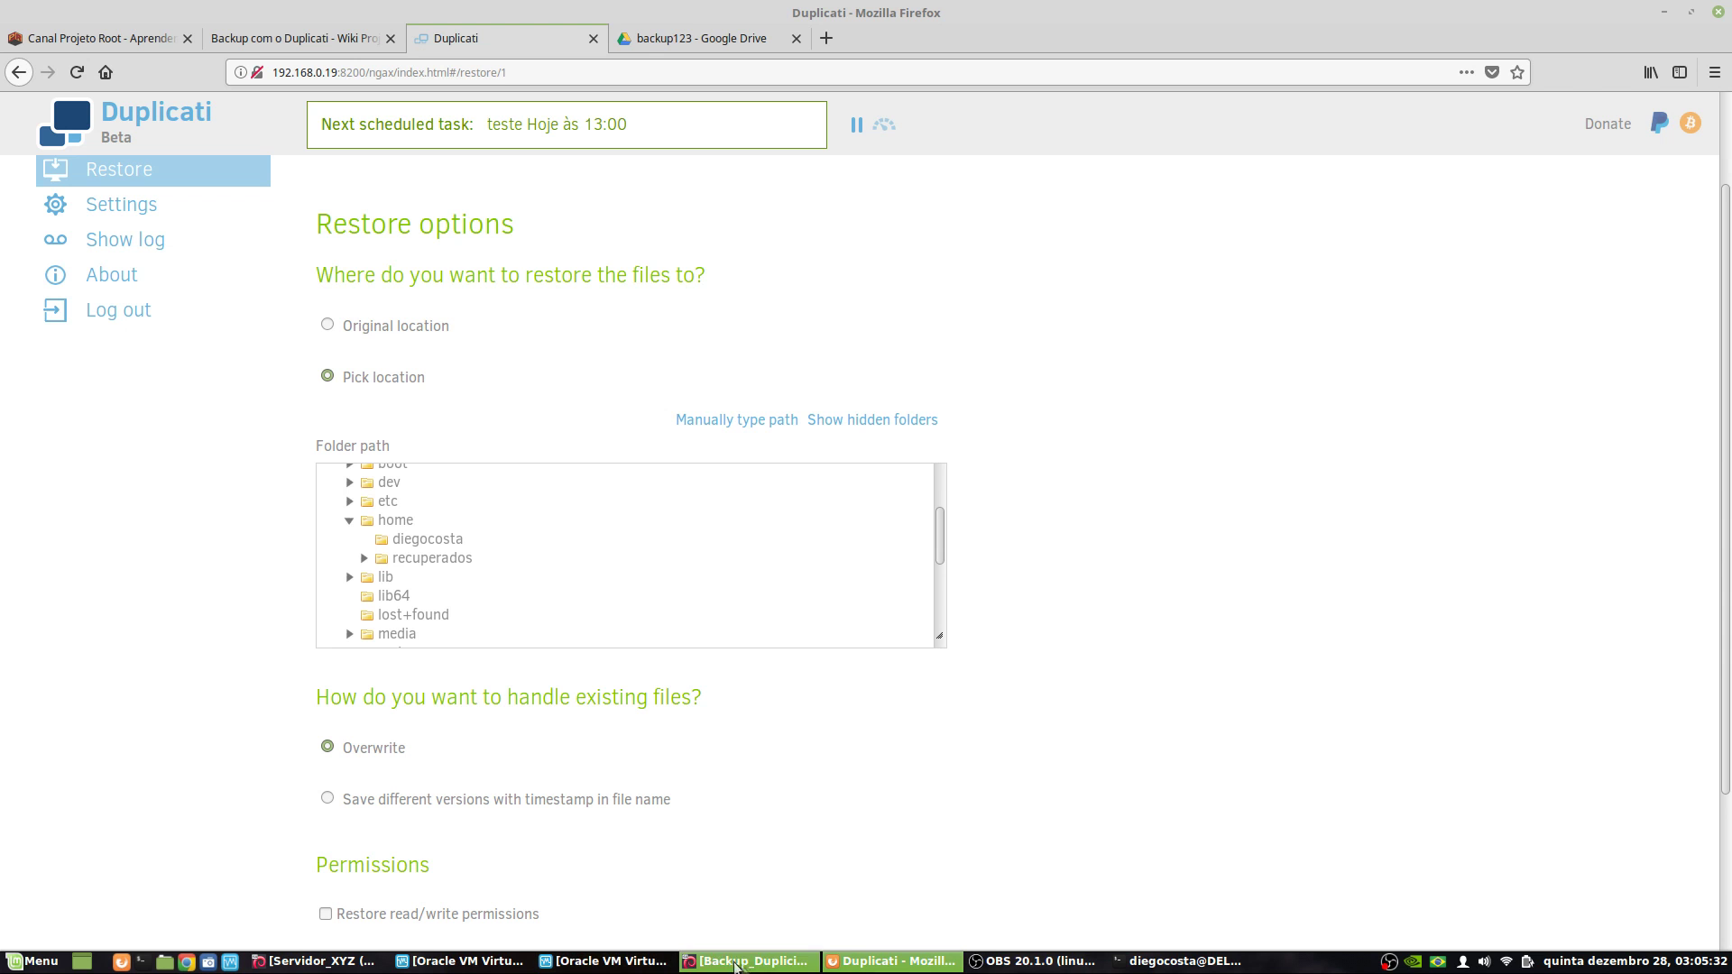
left_click(1131, 968)
- Move into /home and list its contents
type("cd ")
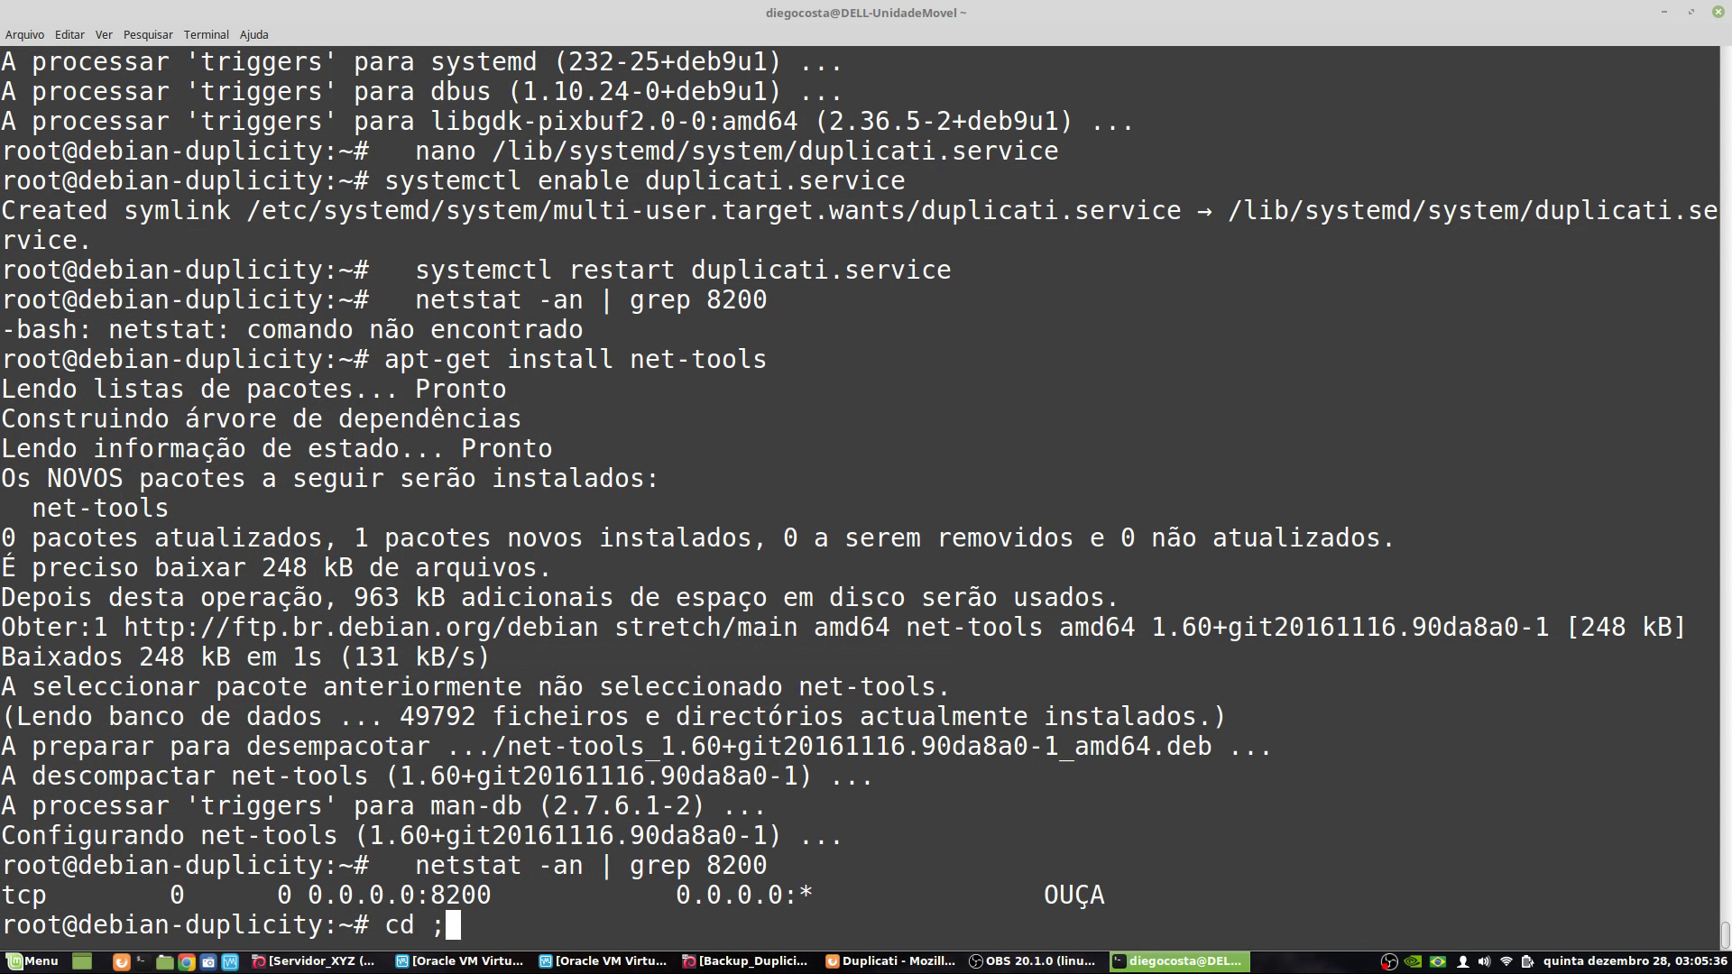
type("/home/")
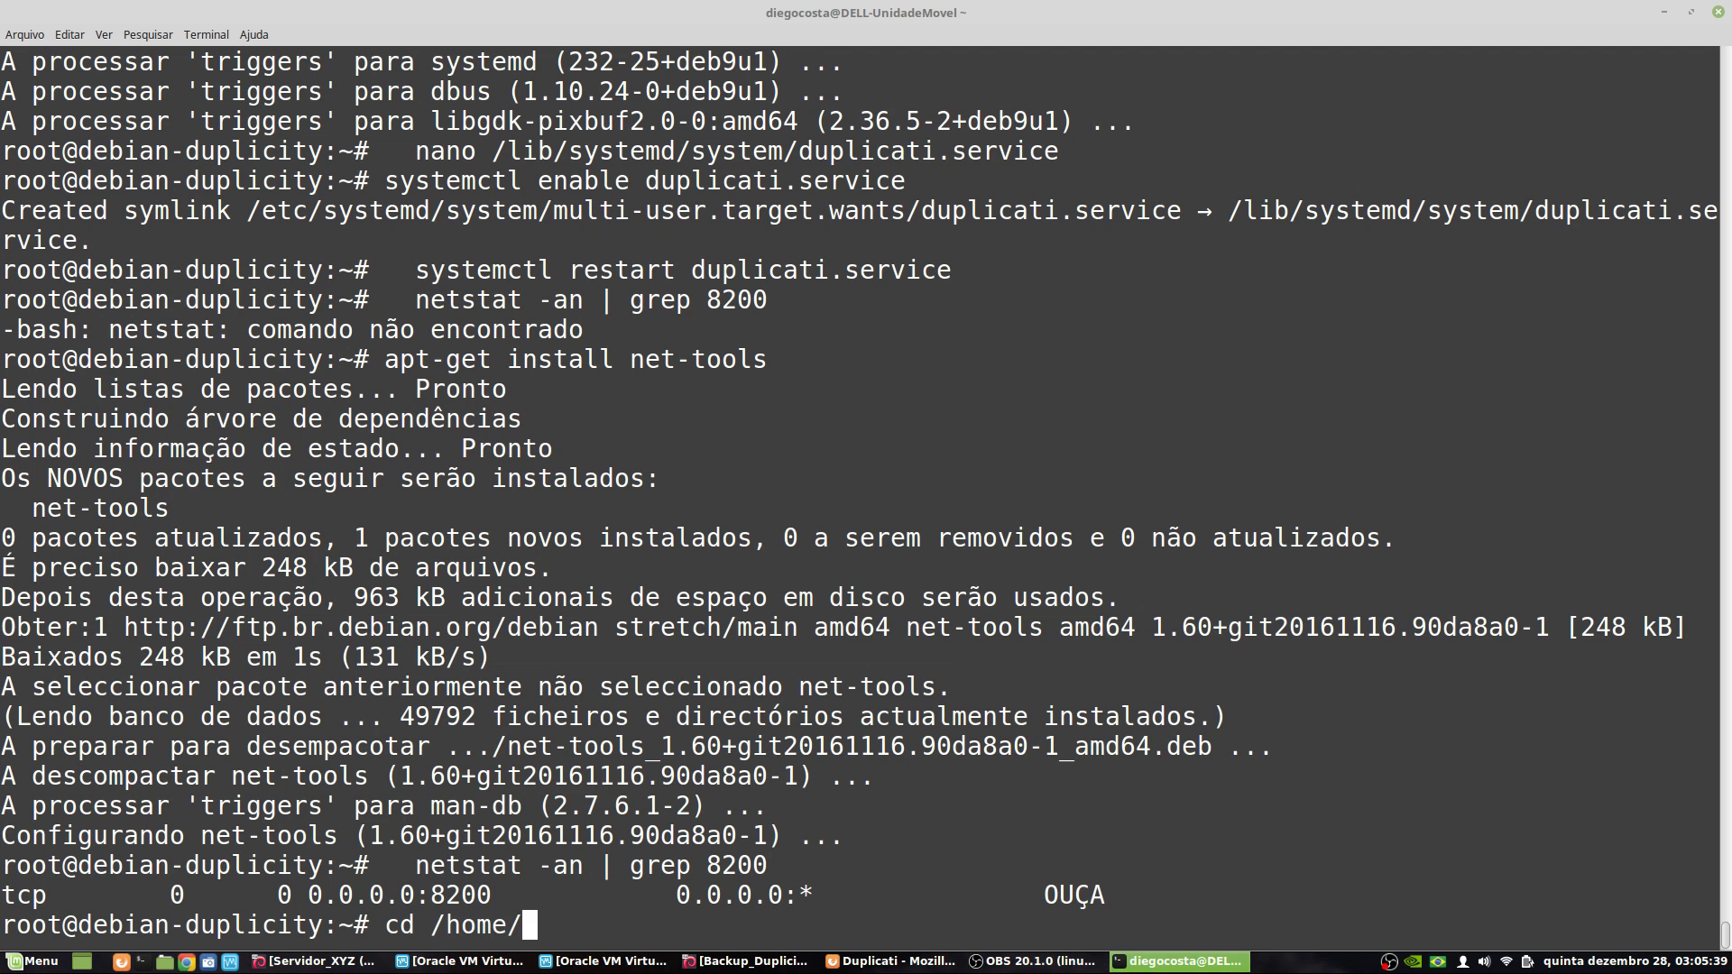
key("Return")
type("ls")
key("Return")
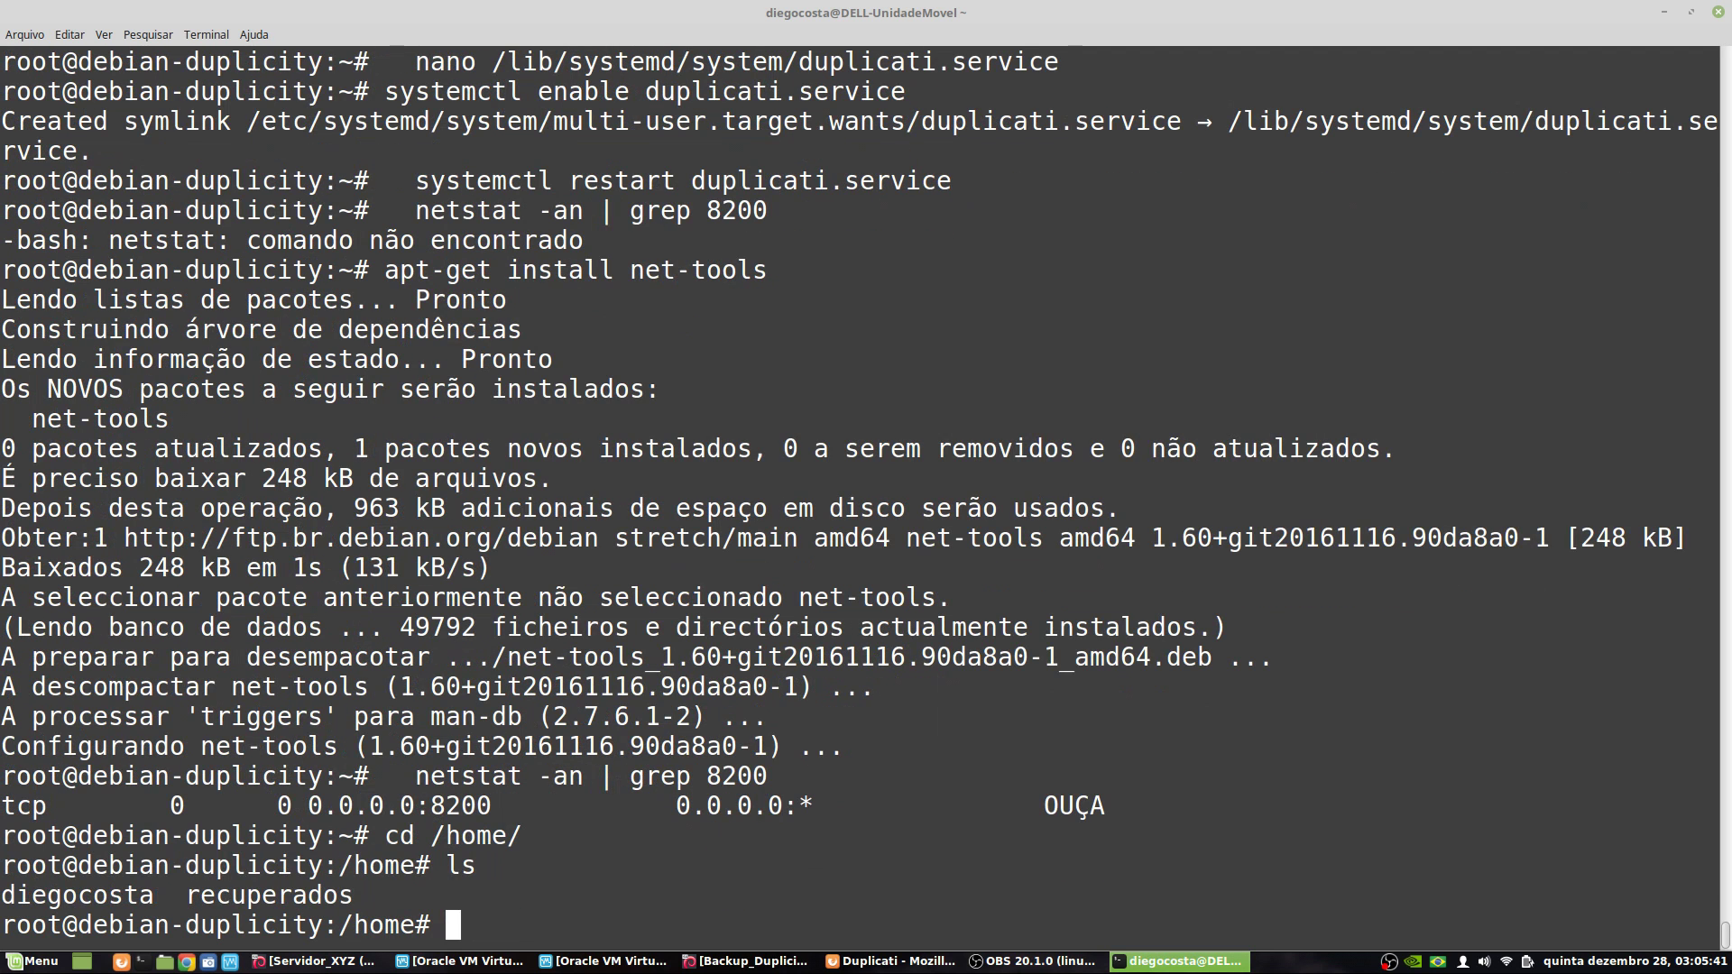
- Create the recuperados2 folder in /home and return to Duplicati
type("mkdi")
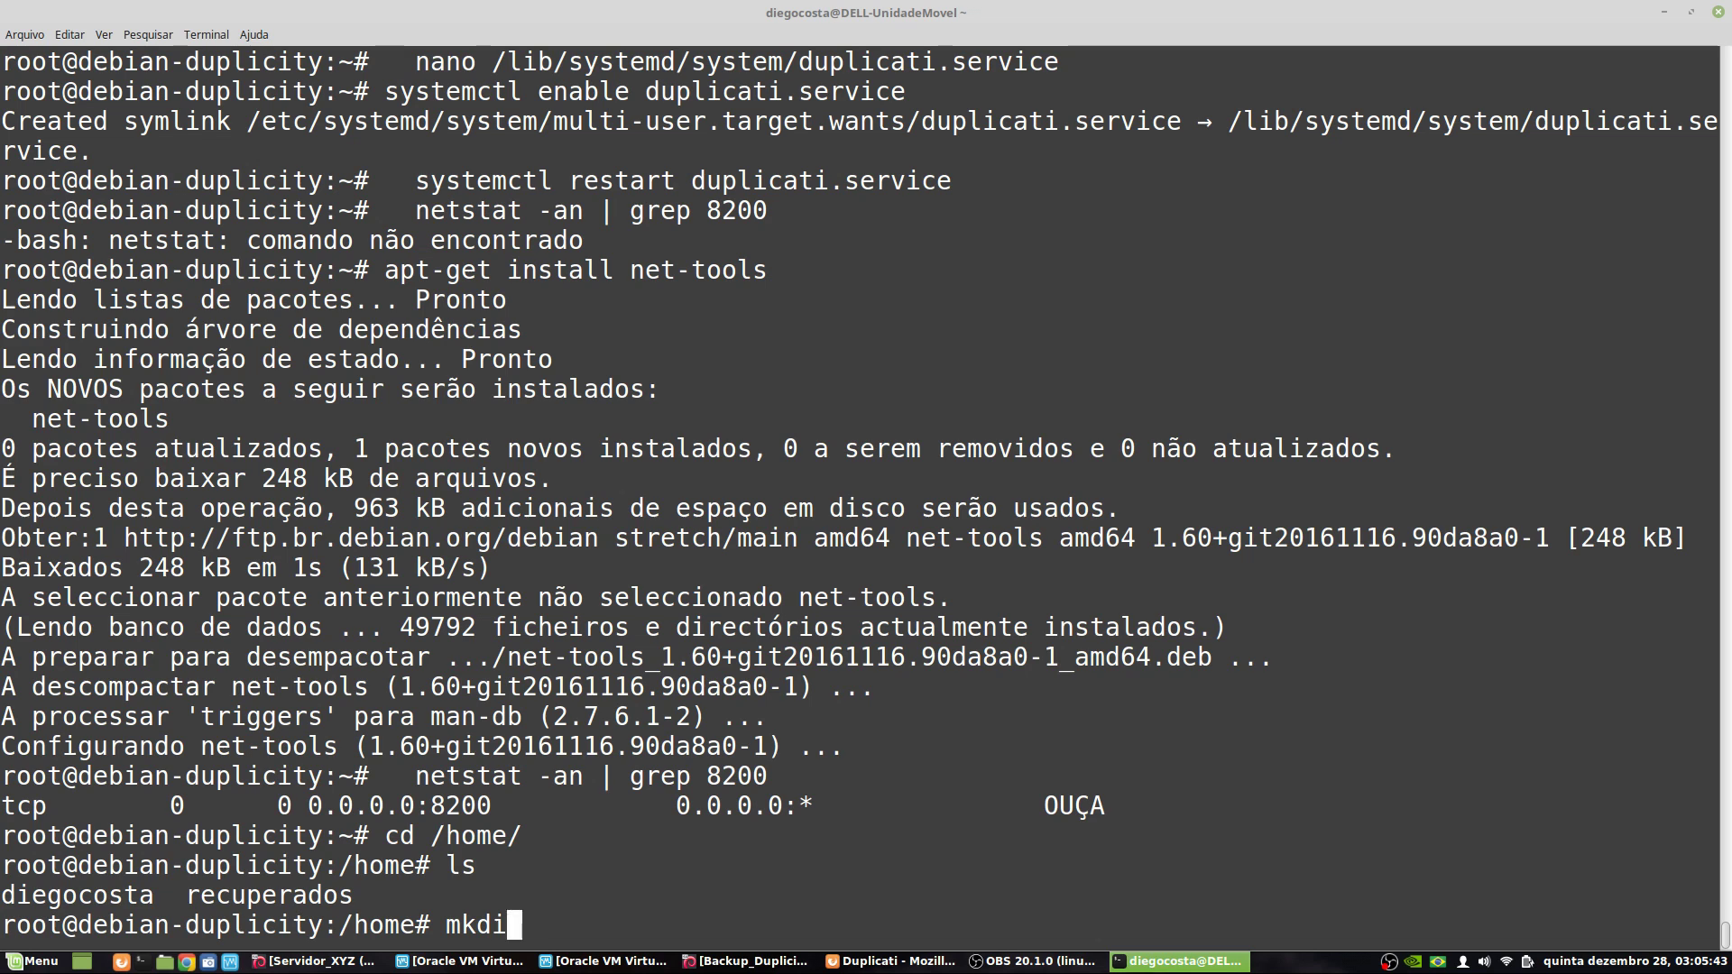
type("r recuperado2")
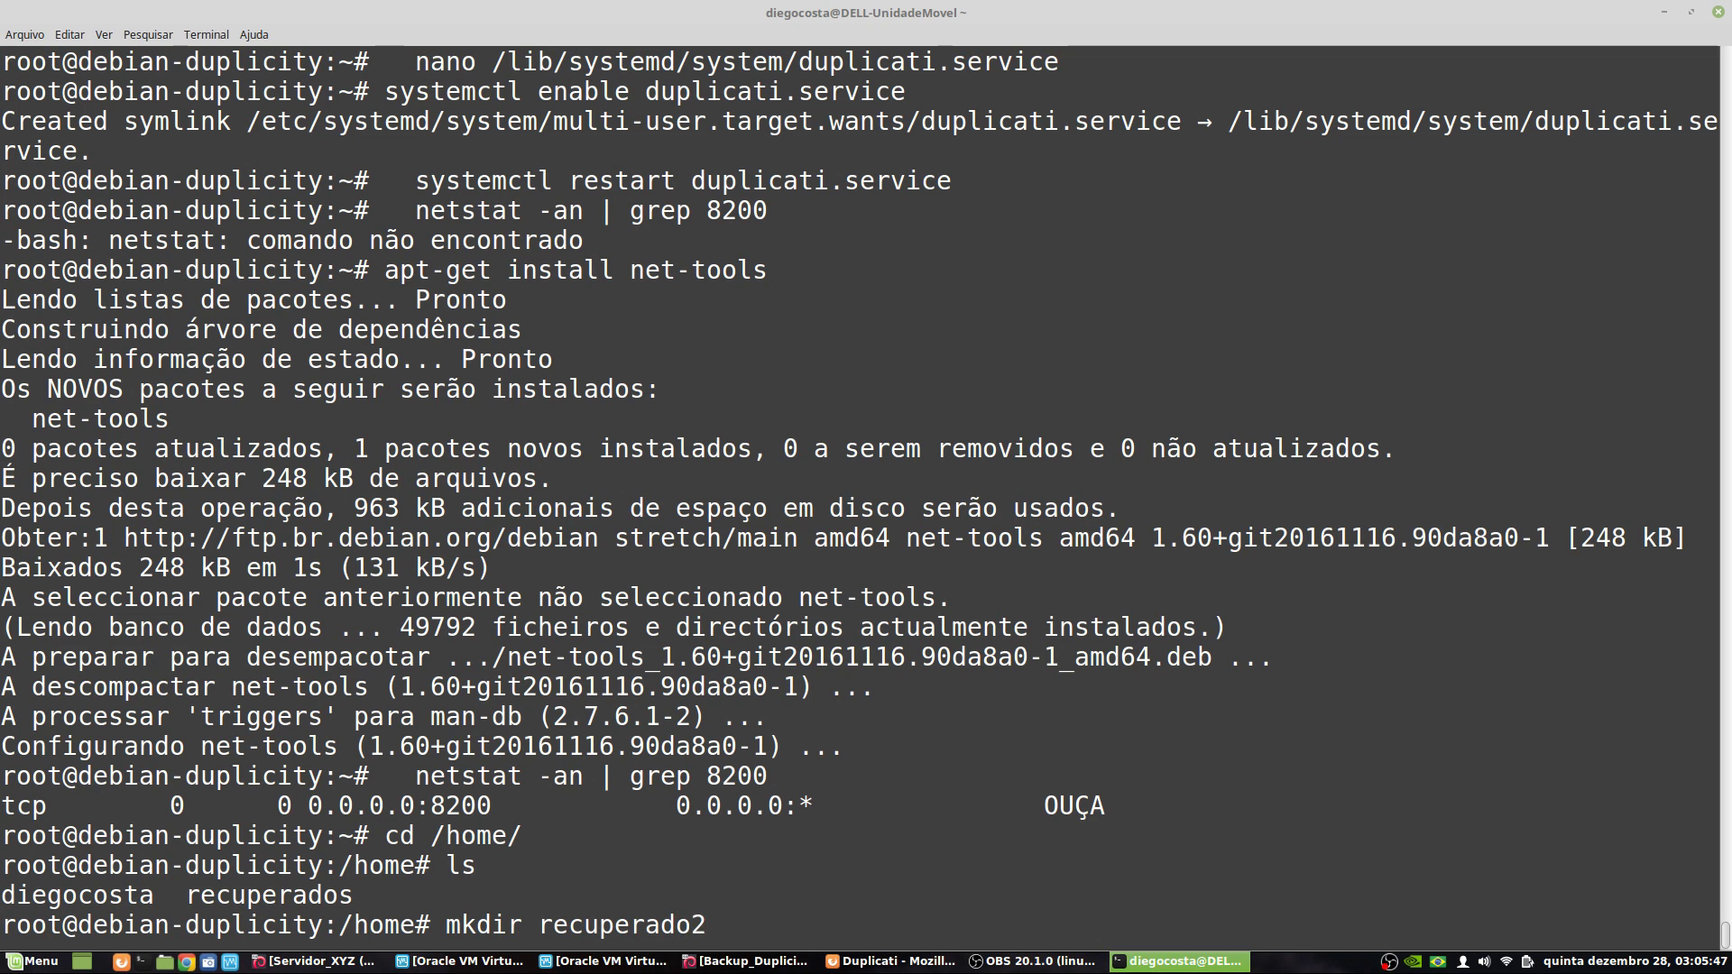
key("BackSpace")
type("s2")
key("Return")
left_click(1664, 12)
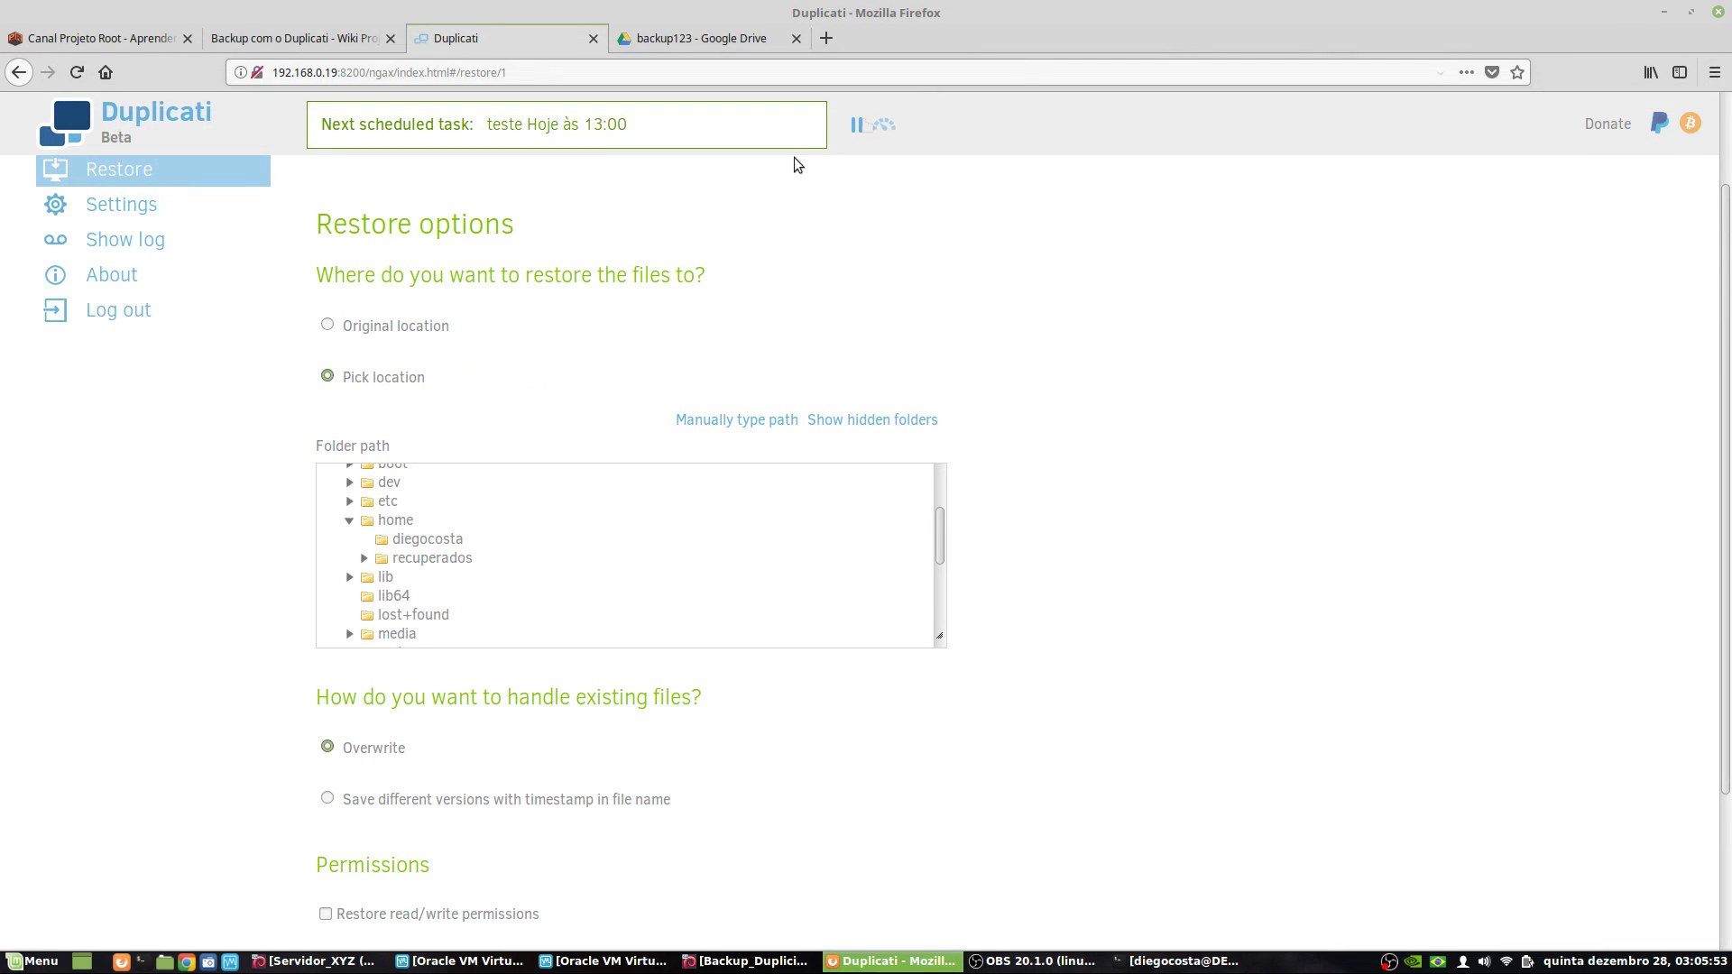
- Select the home folder in the restore destination's folder tree
left_click(362, 529)
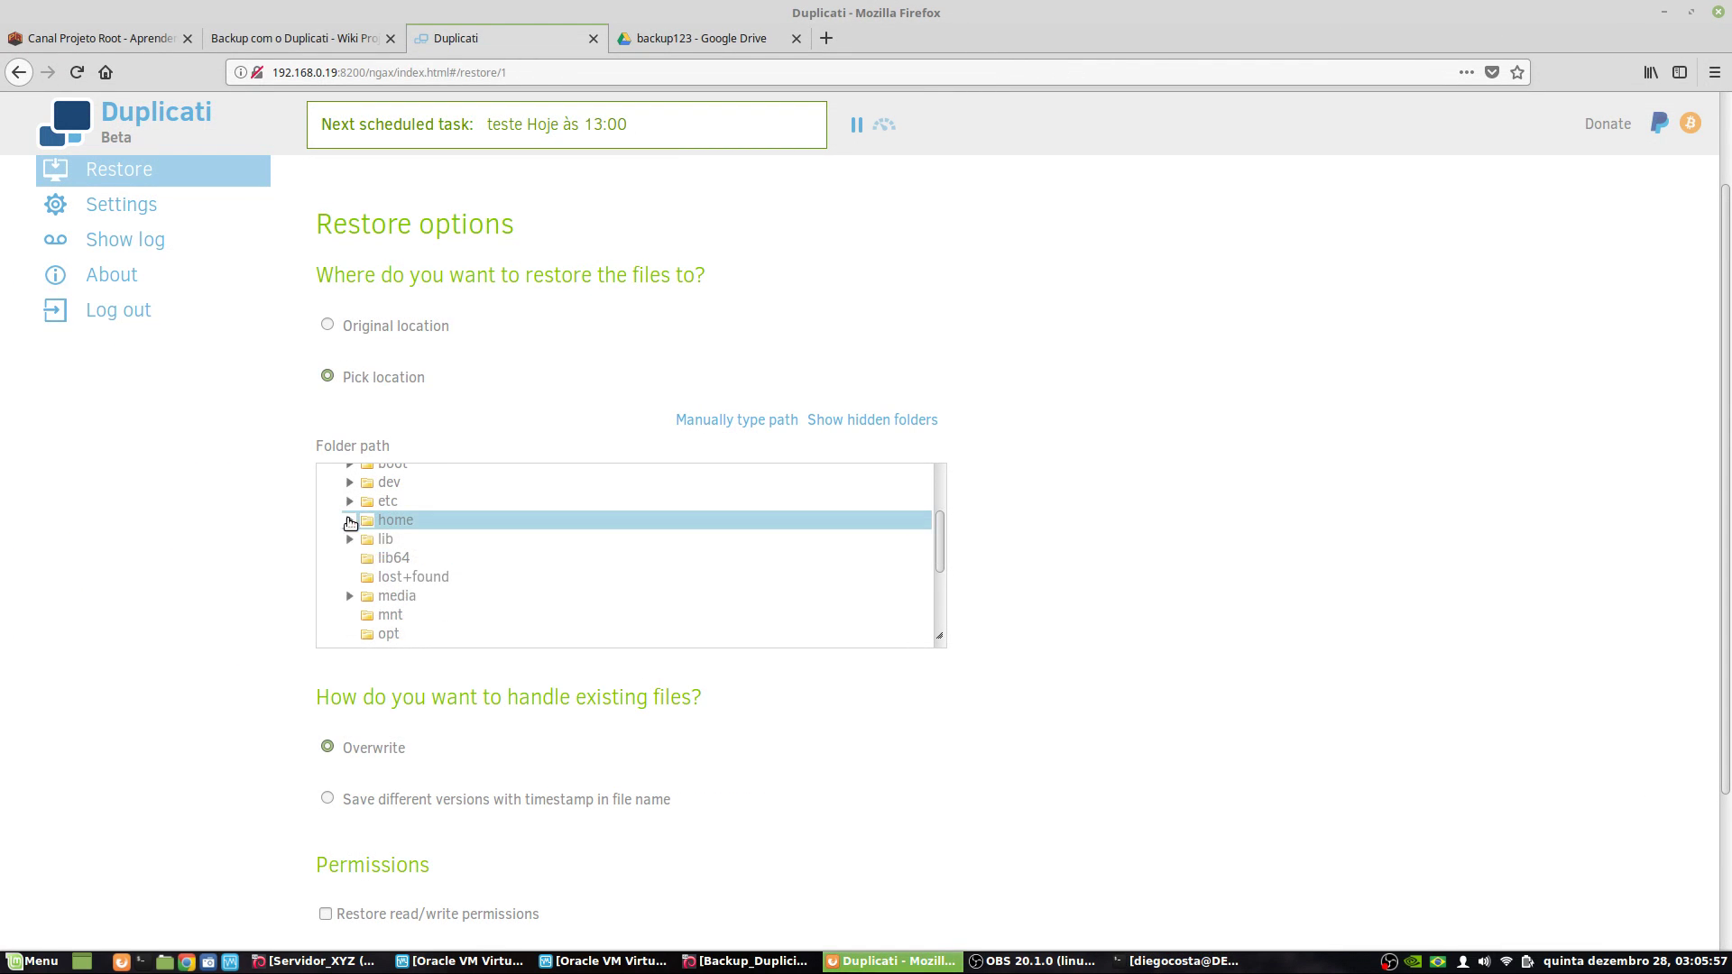
scroll(483, 559, "up", 2)
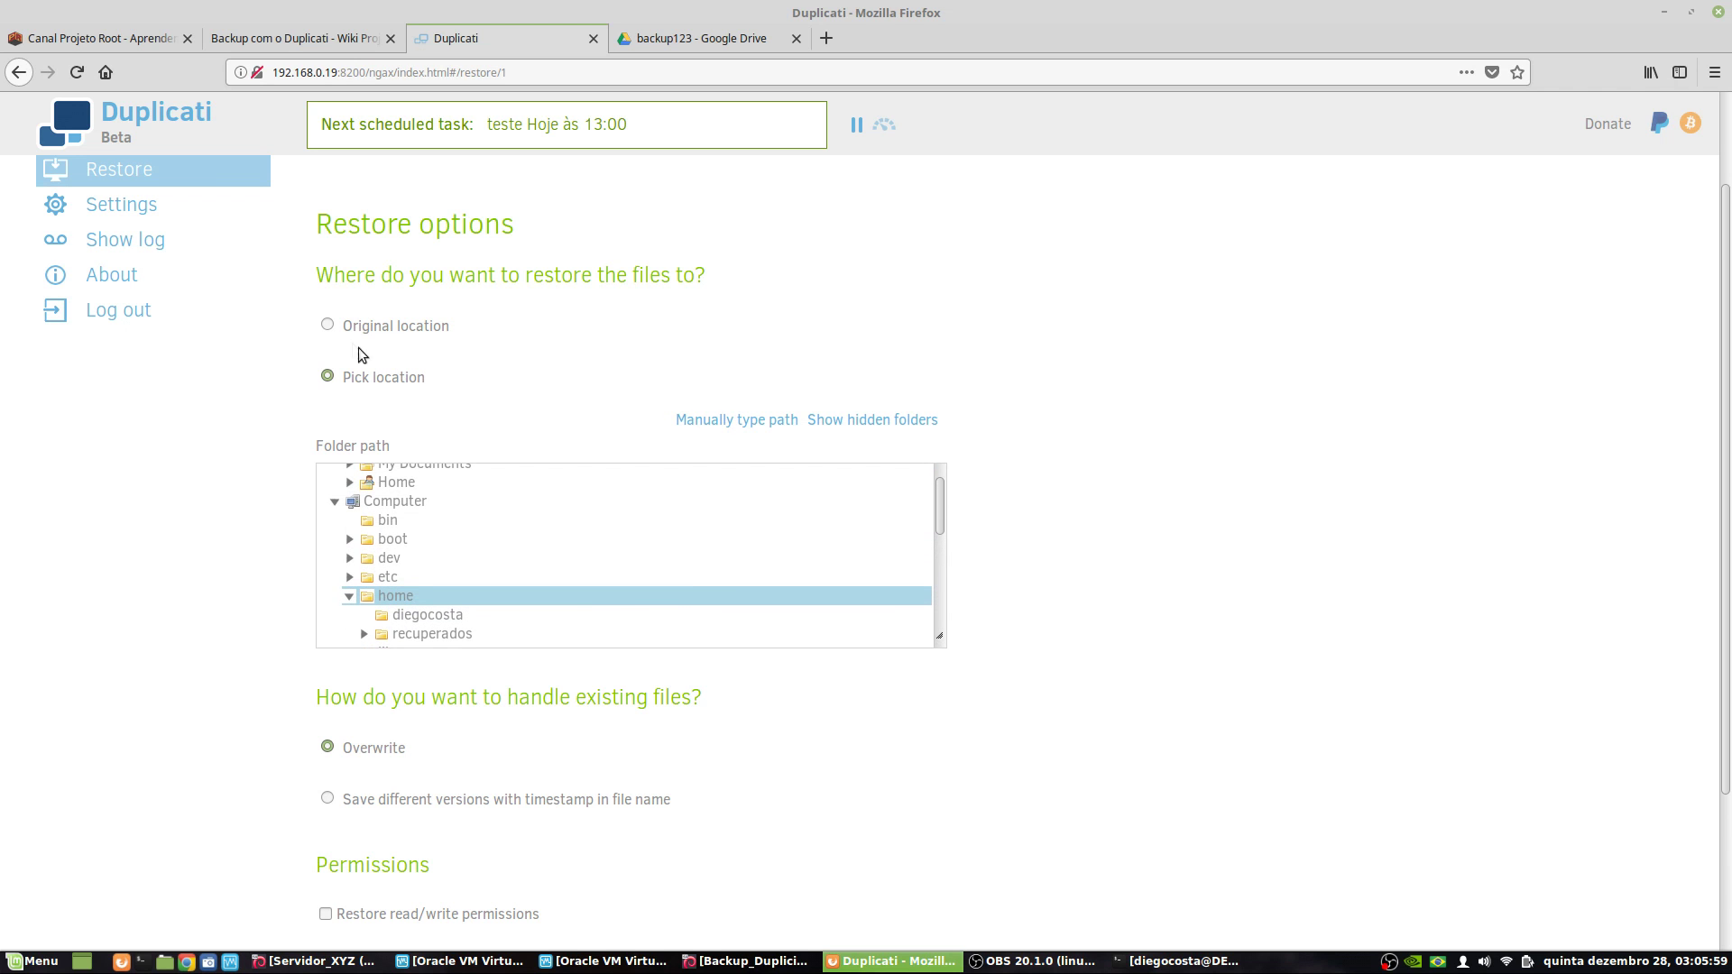
left_click(729, 420)
left_click(911, 427)
scroll(445, 590, "down", 2)
scroll(445, 576, "up", 2)
left_click(350, 538)
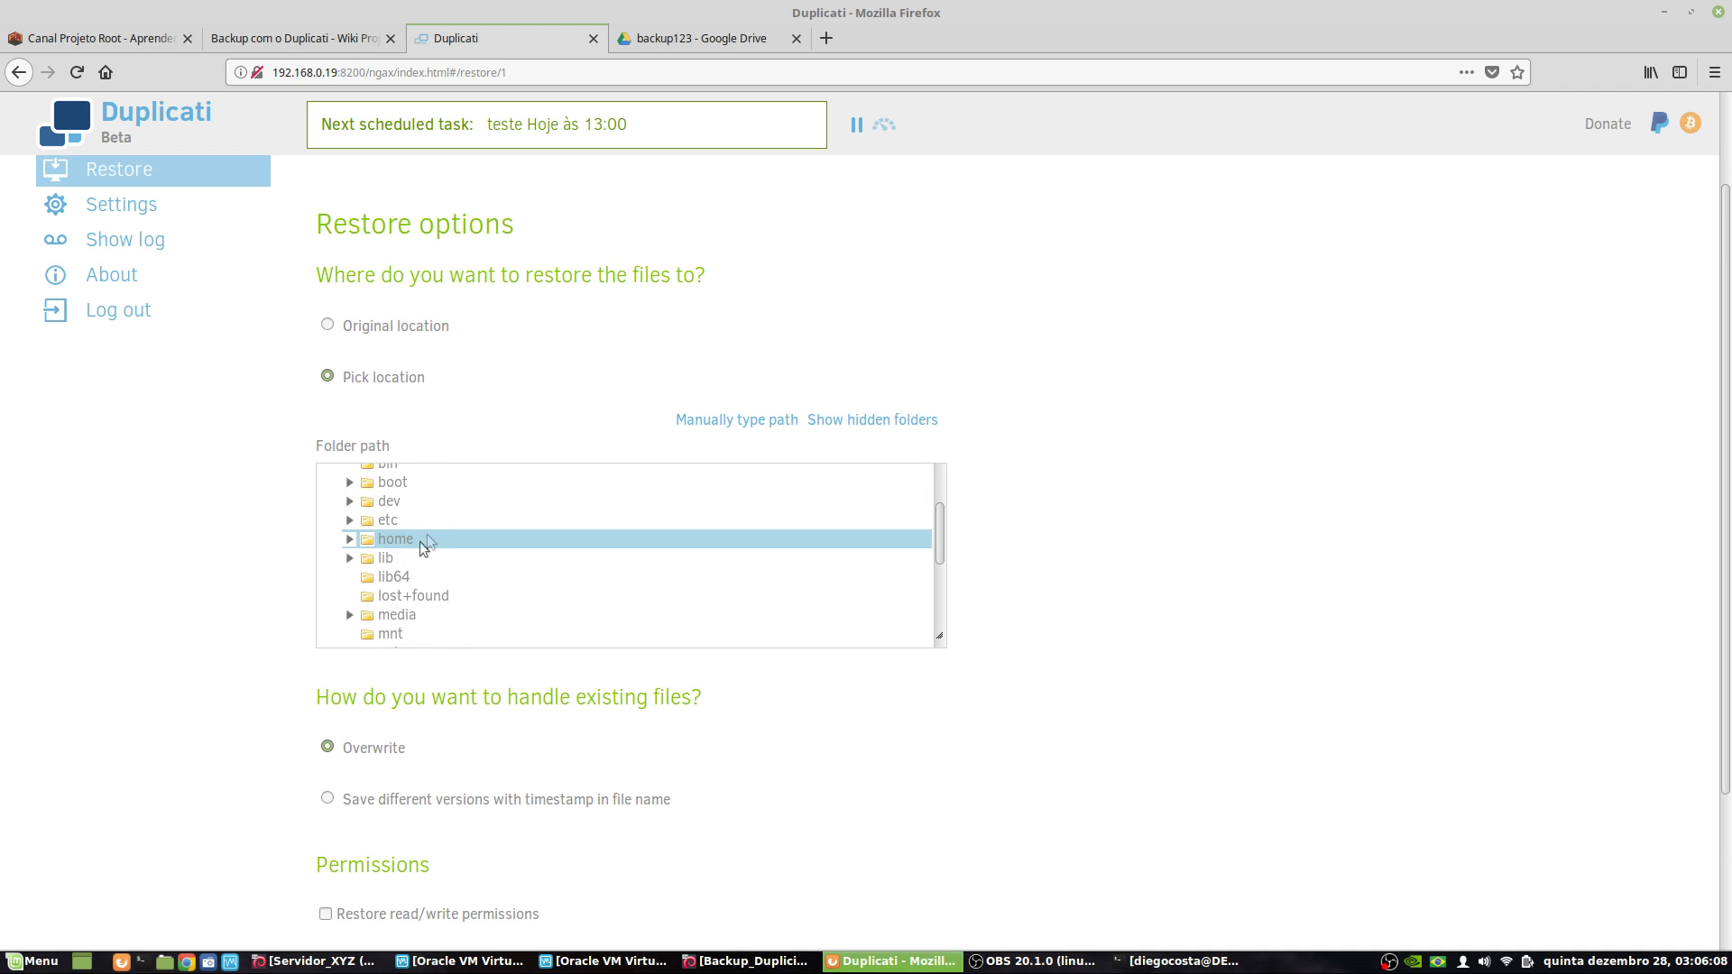
left_click(349, 539)
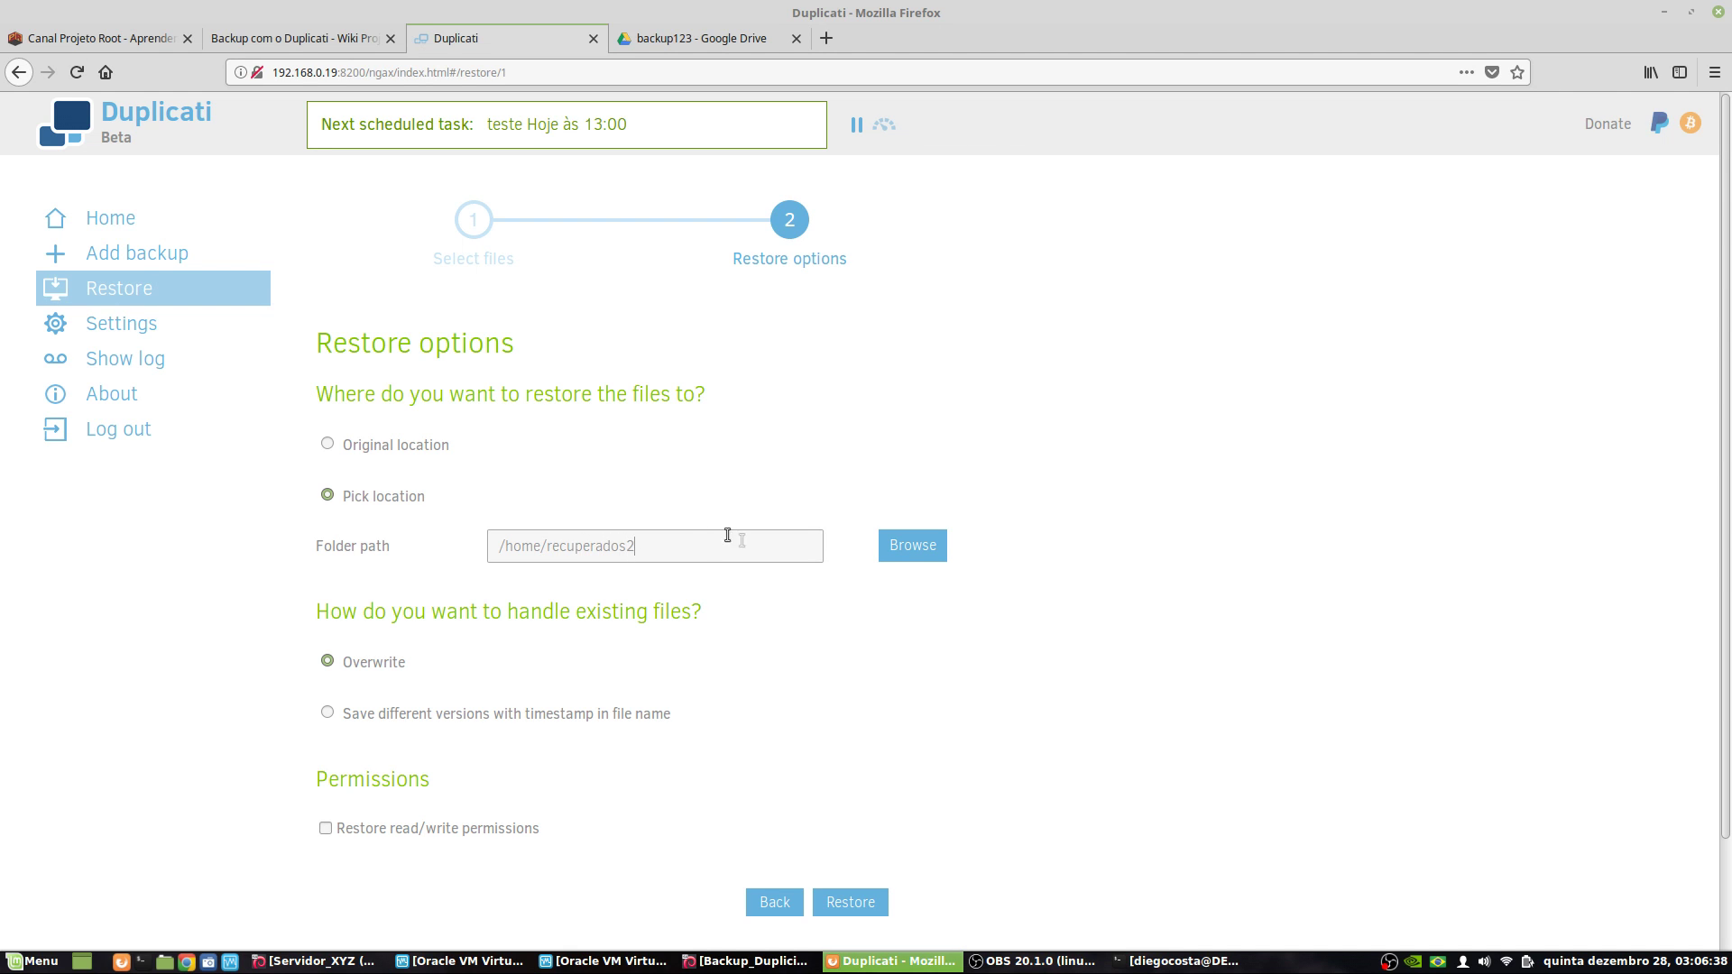
- Set the destination path to /home/recuperados2/ and enable restoring read/write permissions
left_click(922, 541)
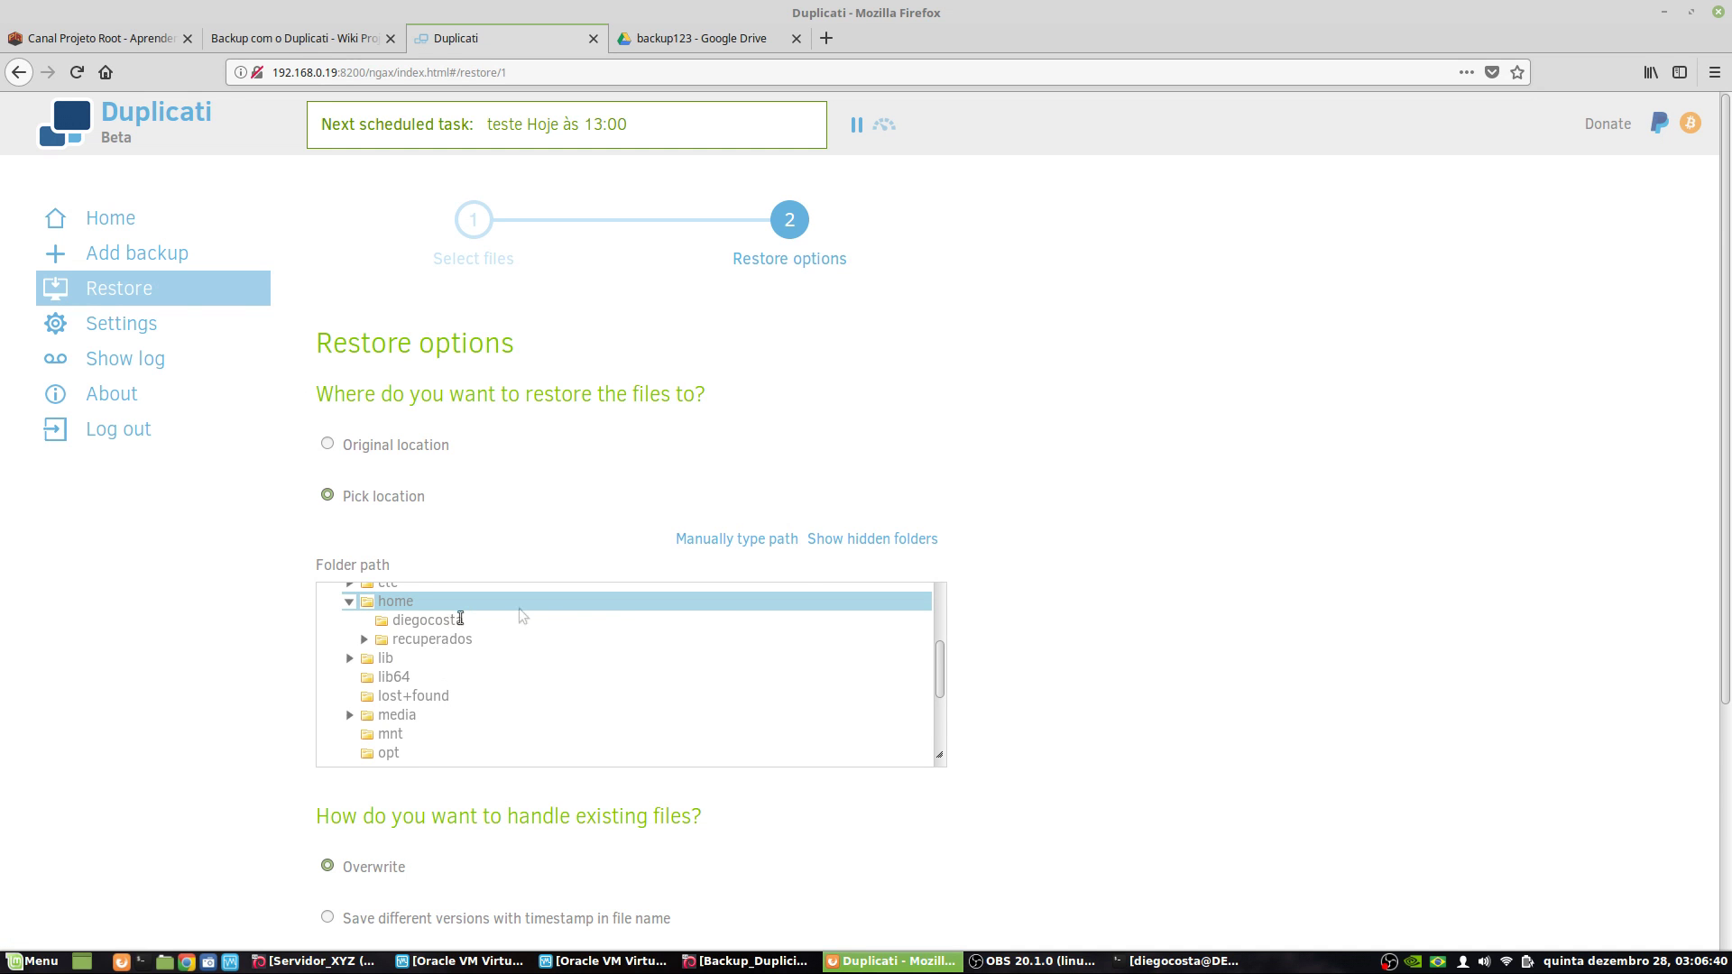
left_click(727, 541)
left_click(649, 543)
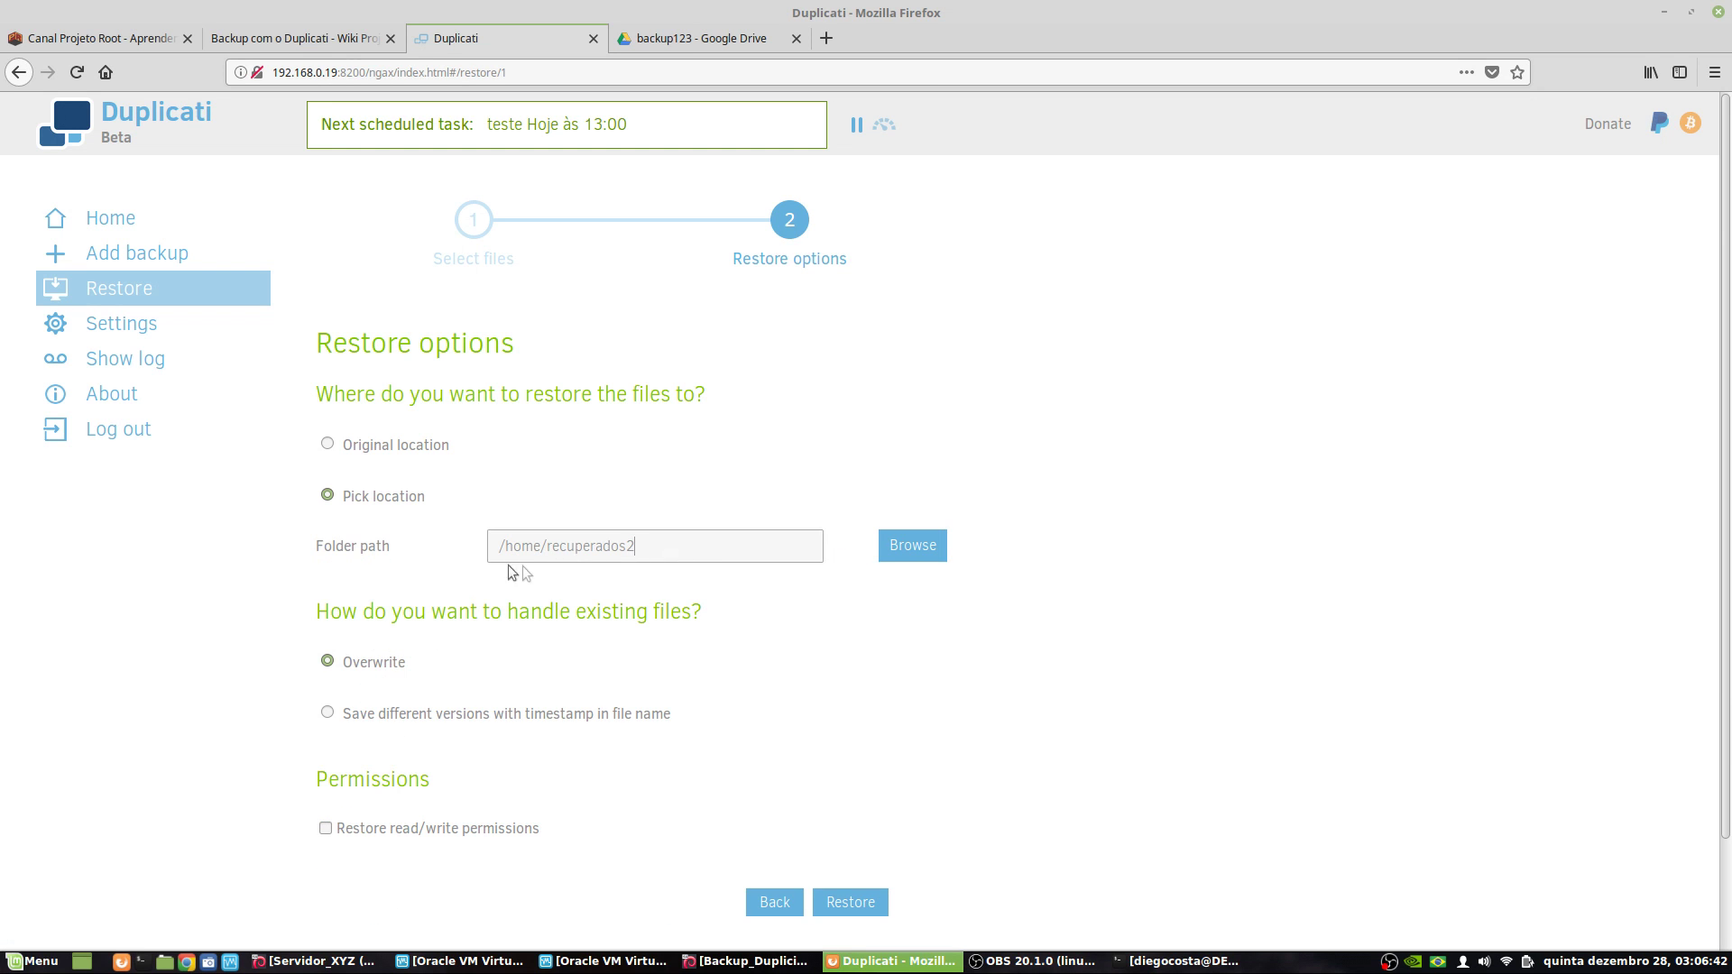
left_click_drag(619, 546, 652, 548)
left_click(662, 548)
scroll(259, 596, "down", 3)
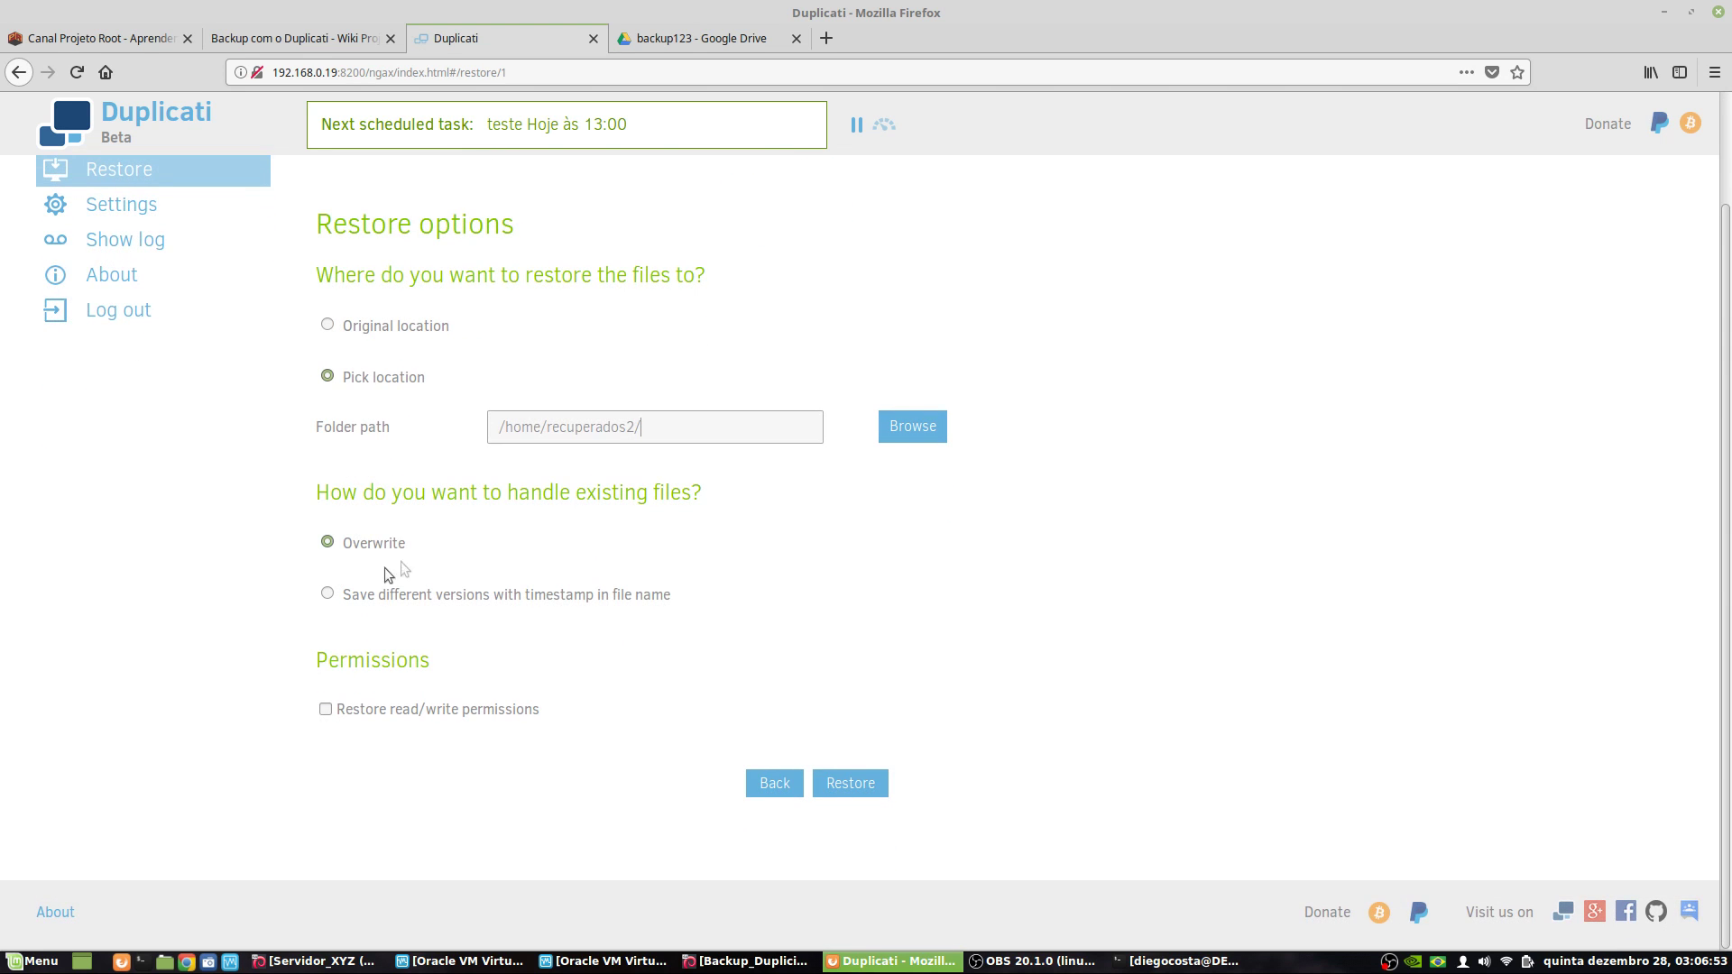
left_click(325, 711)
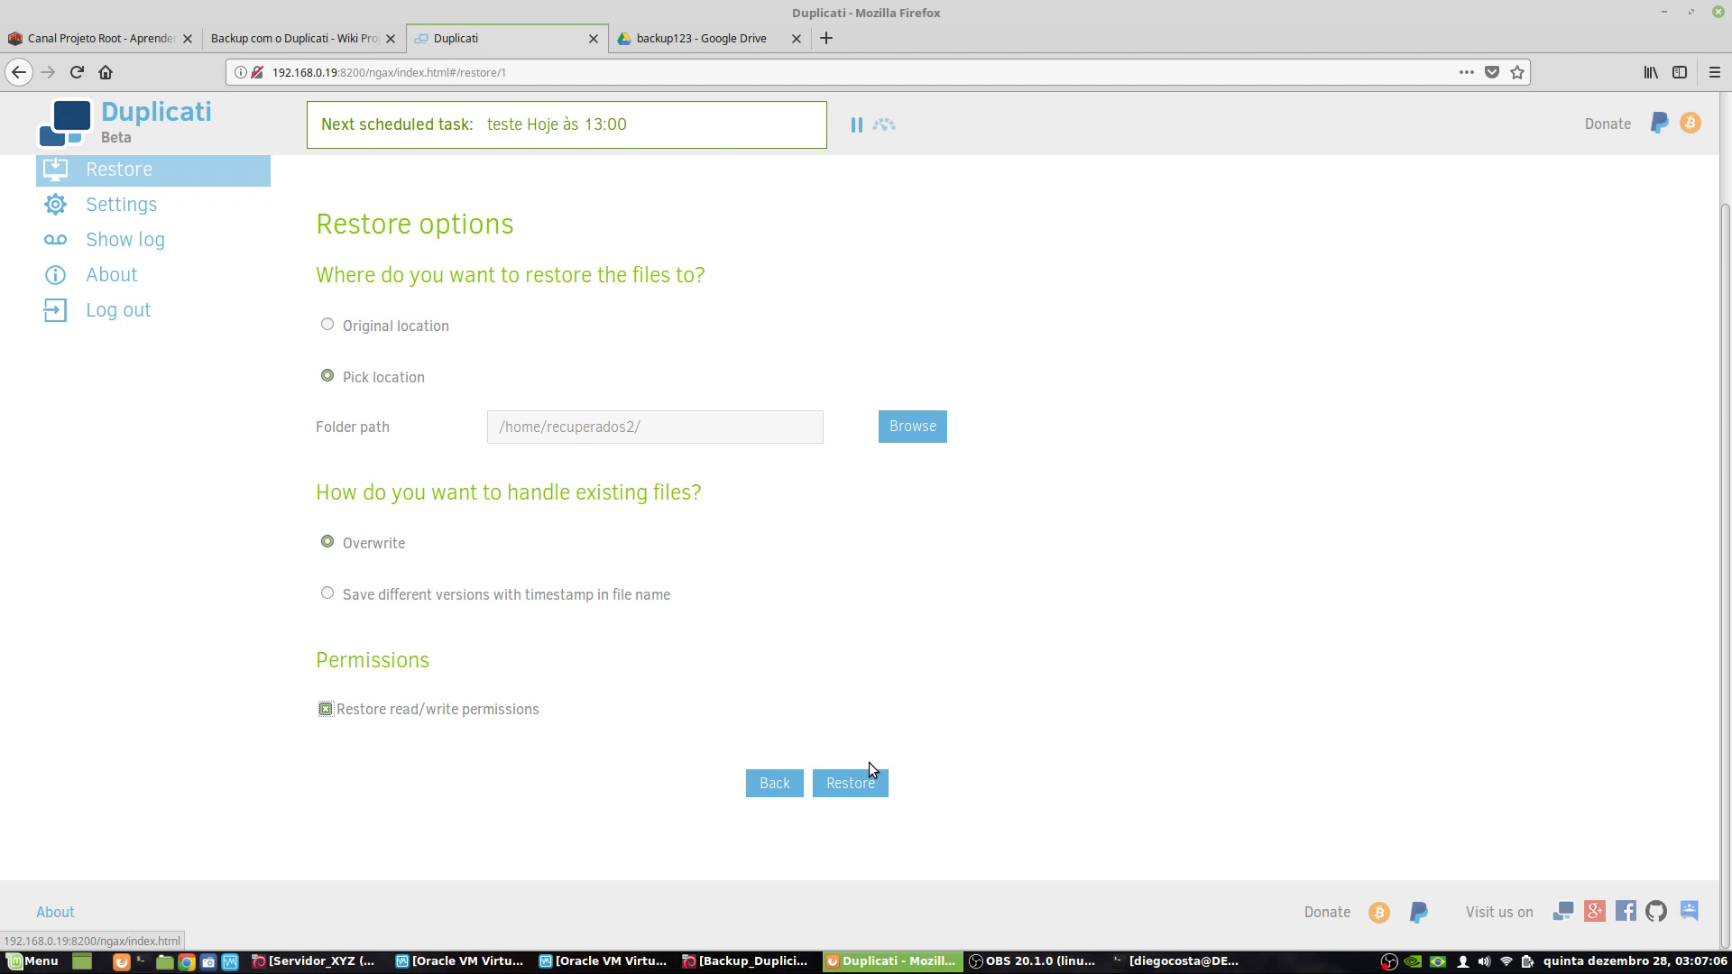
scroll(722, 650, "up", 3)
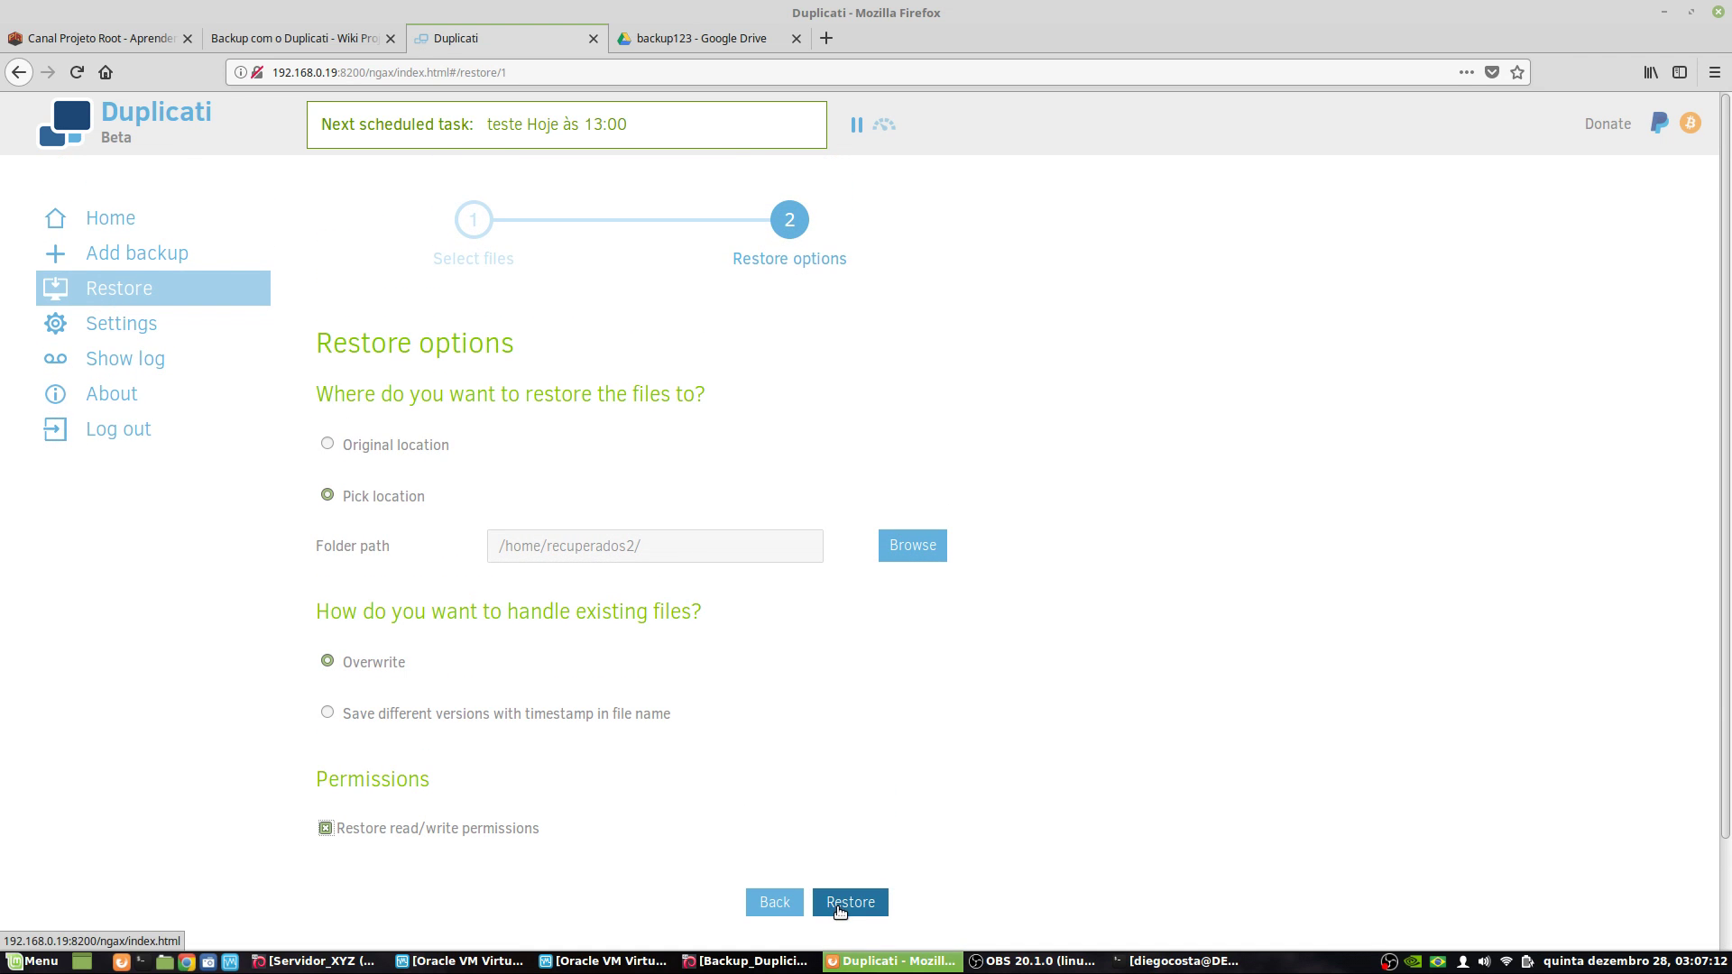
- Run the restore into /home/recuperados2 and acknowledge the success message
left_click(839, 909)
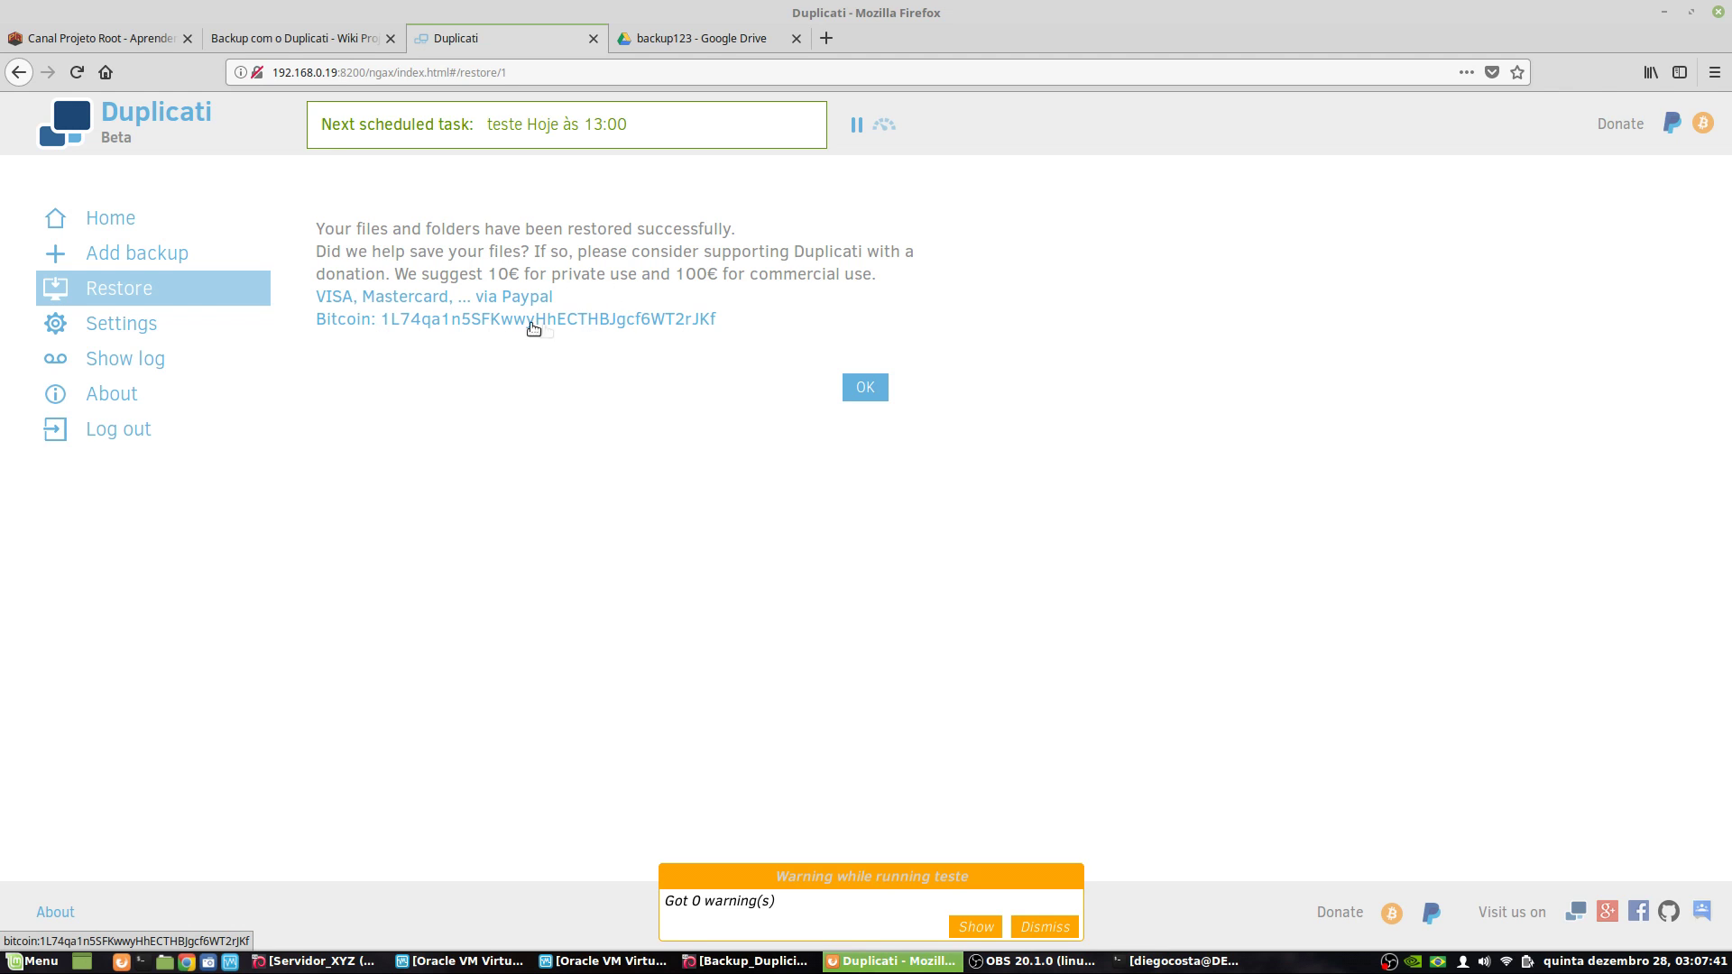
left_click(868, 390)
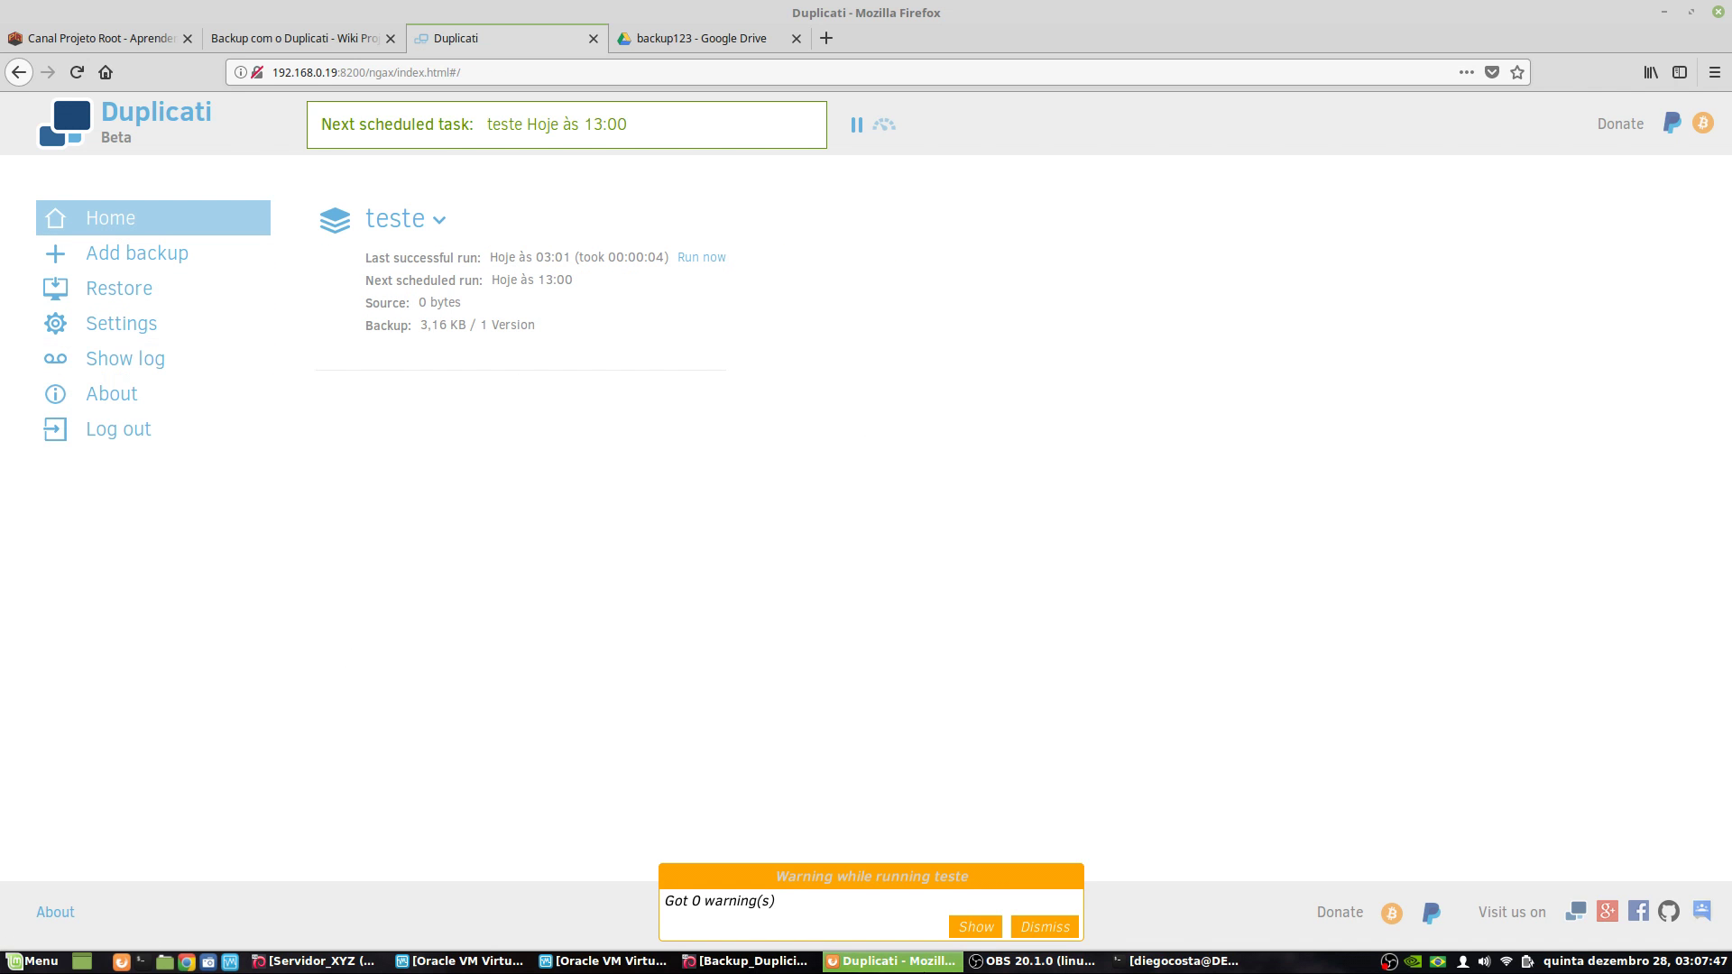
left_click(1142, 965)
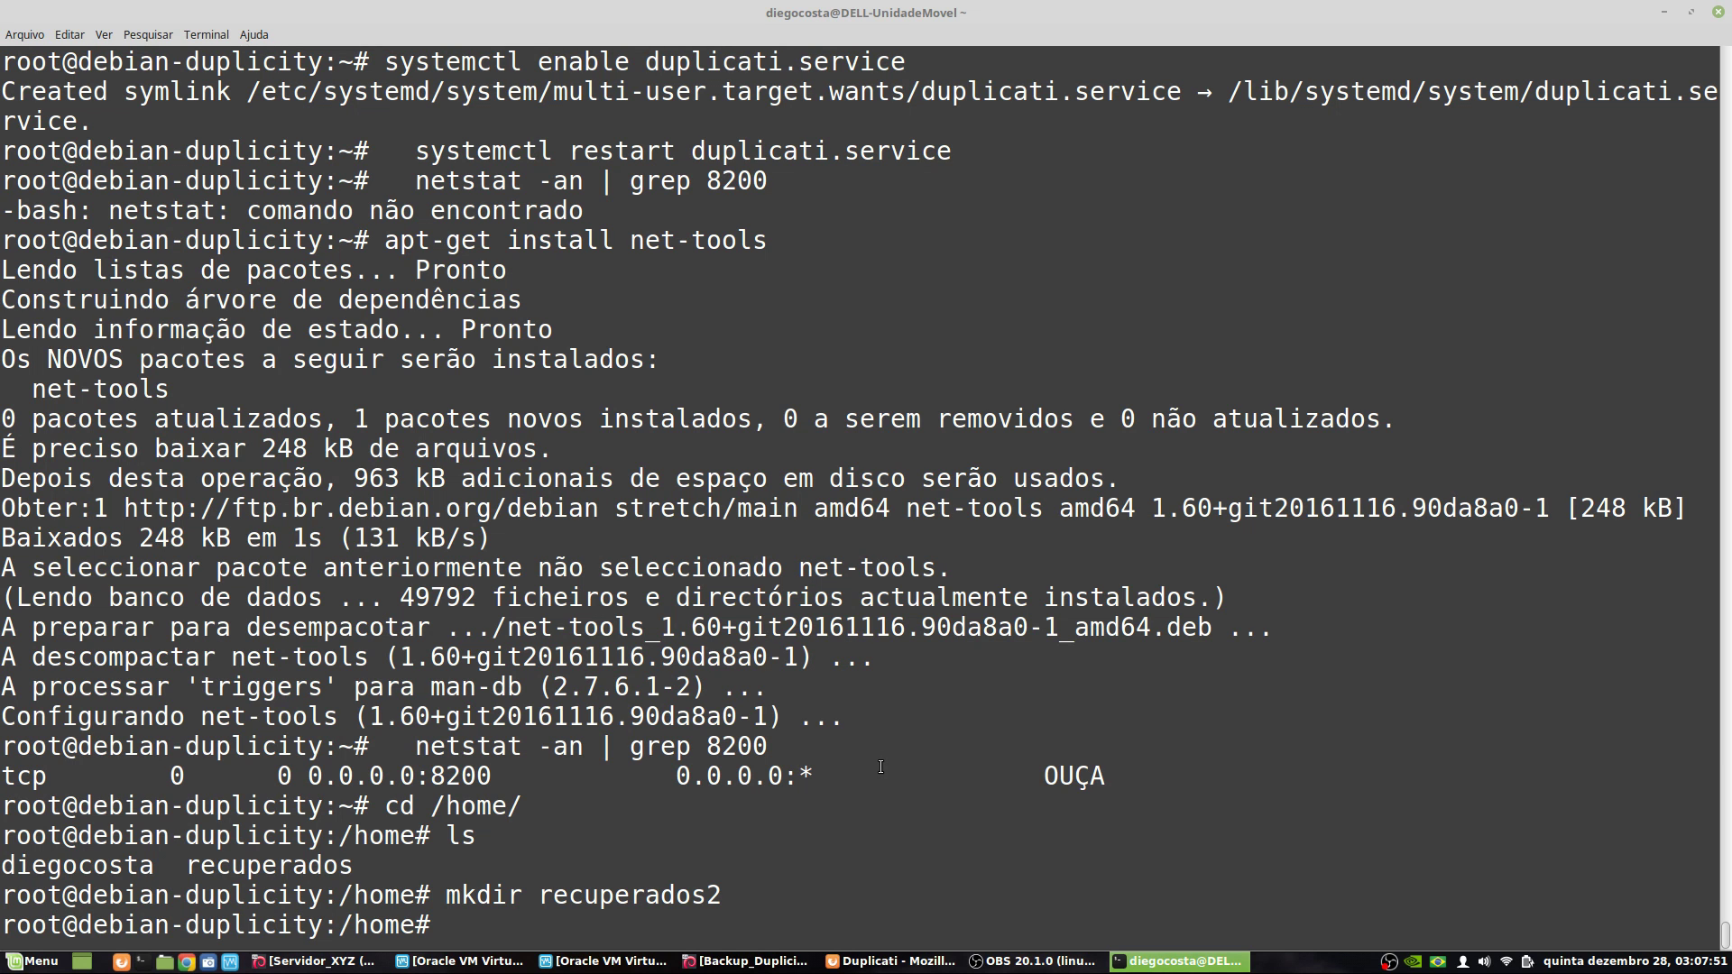
- List /home in detail, then enter recuperados2 and list its restored folders with ls -lah
type("ls -lah")
key("Return")
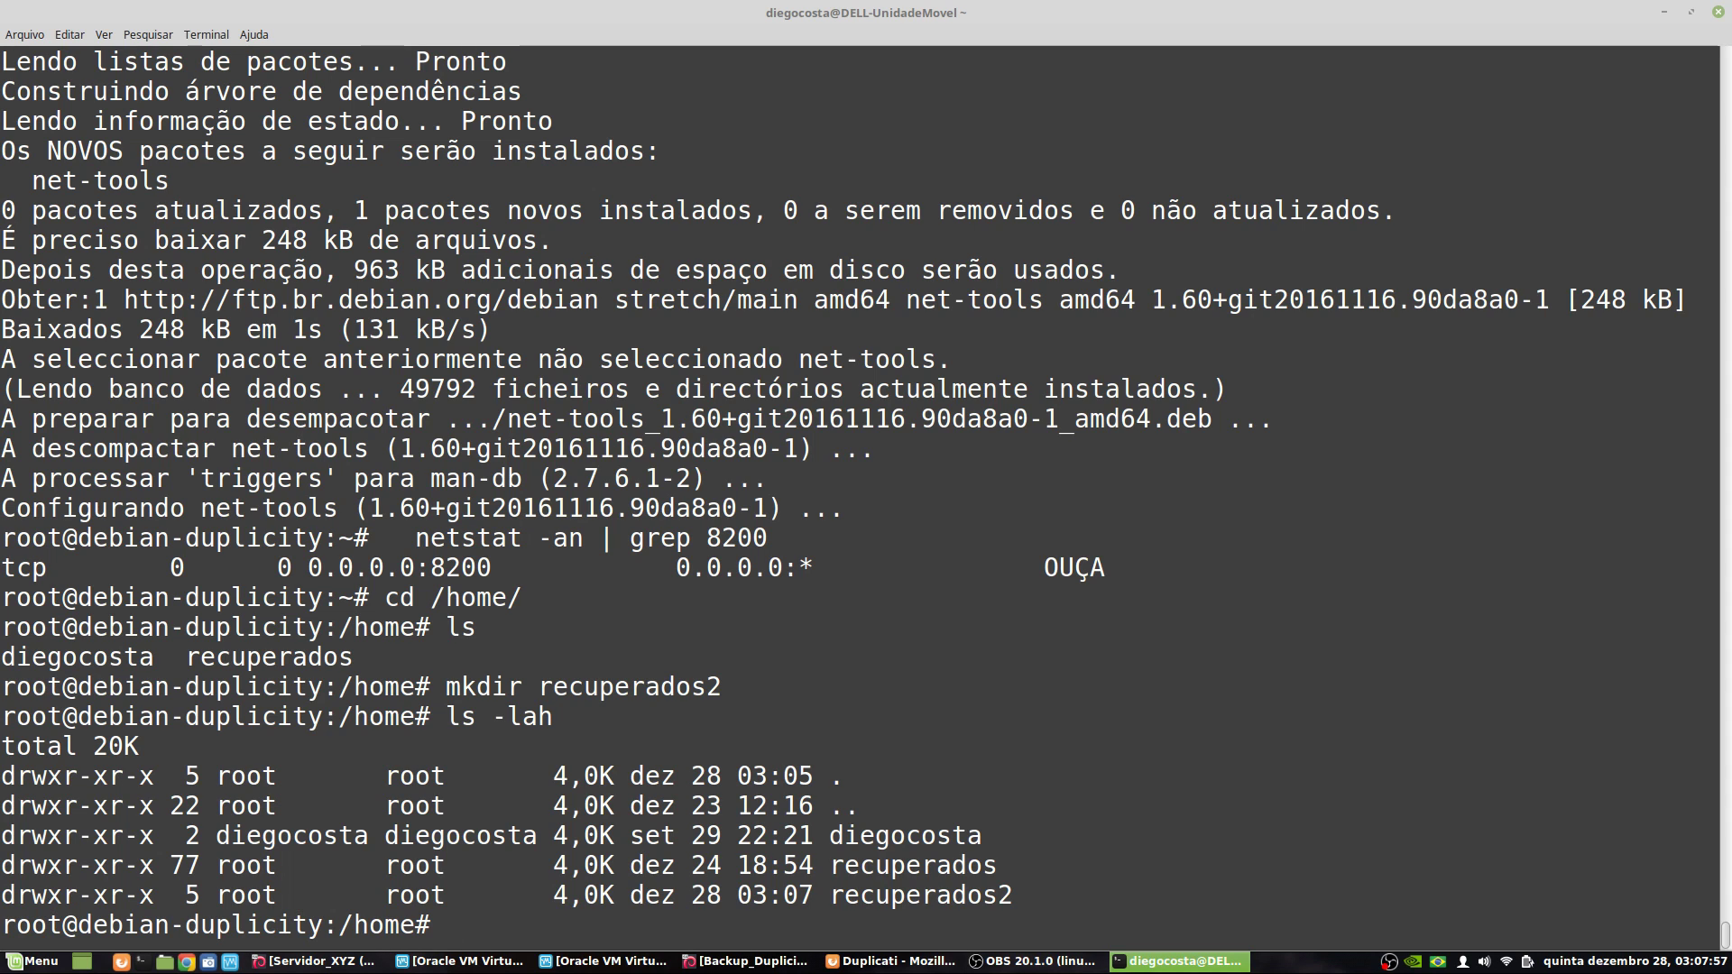
type("cd re")
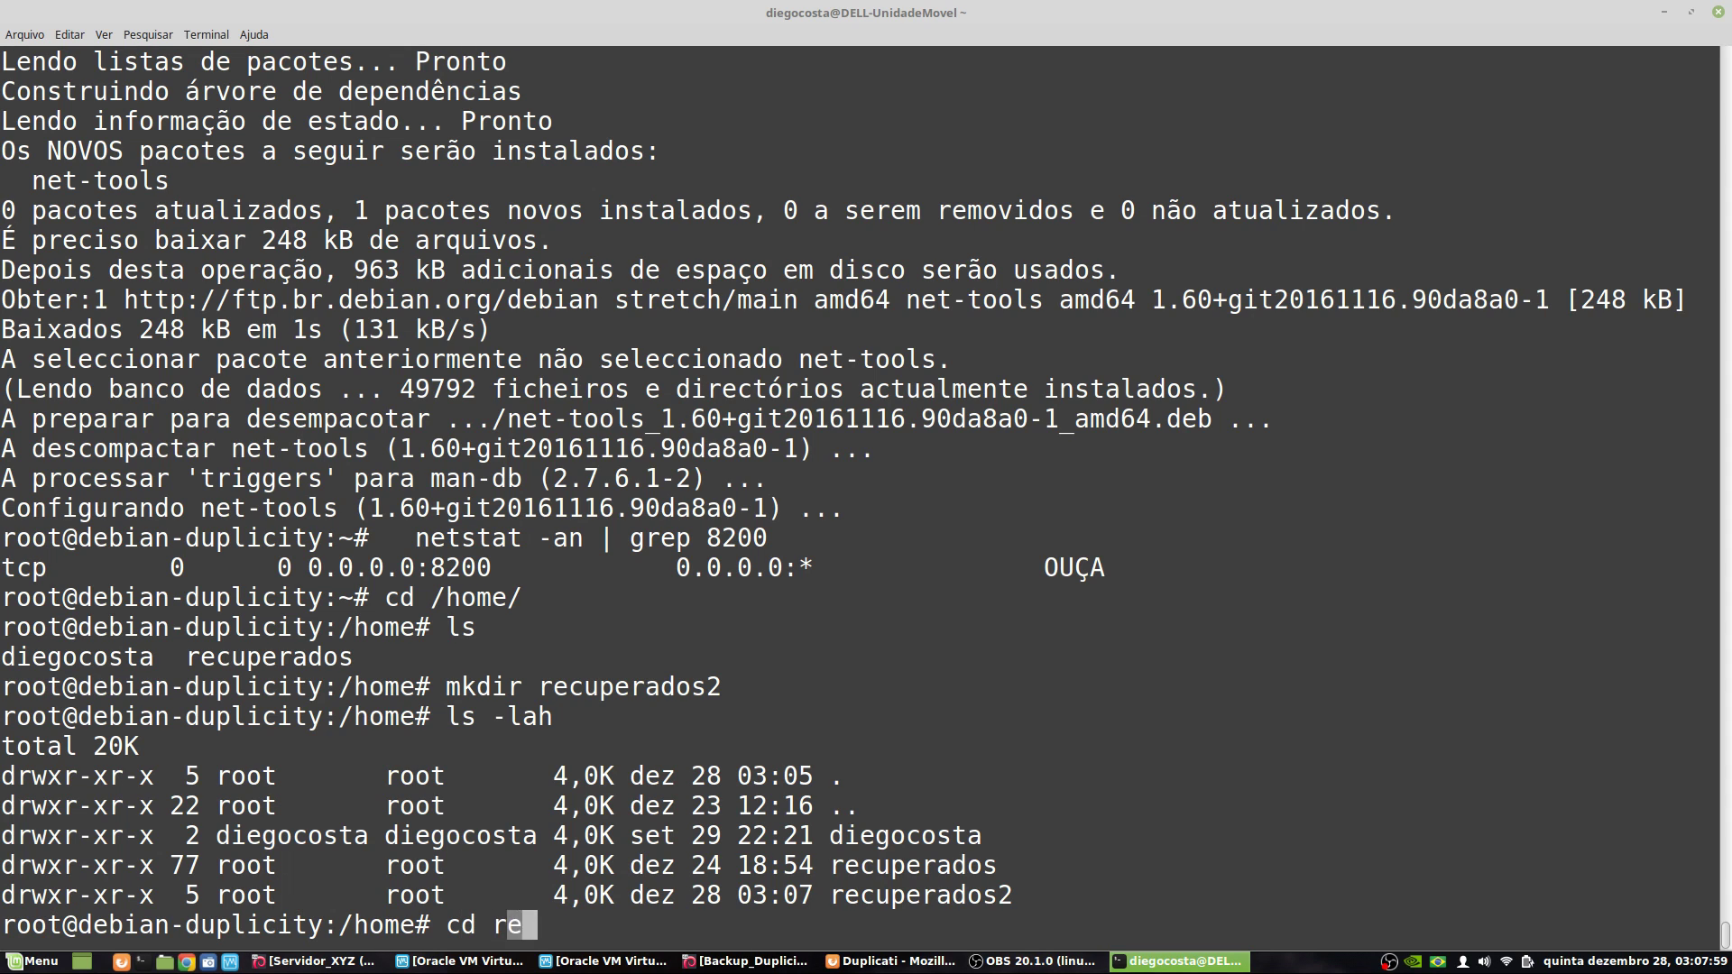
key("Tab")
type("2")
key("Return")
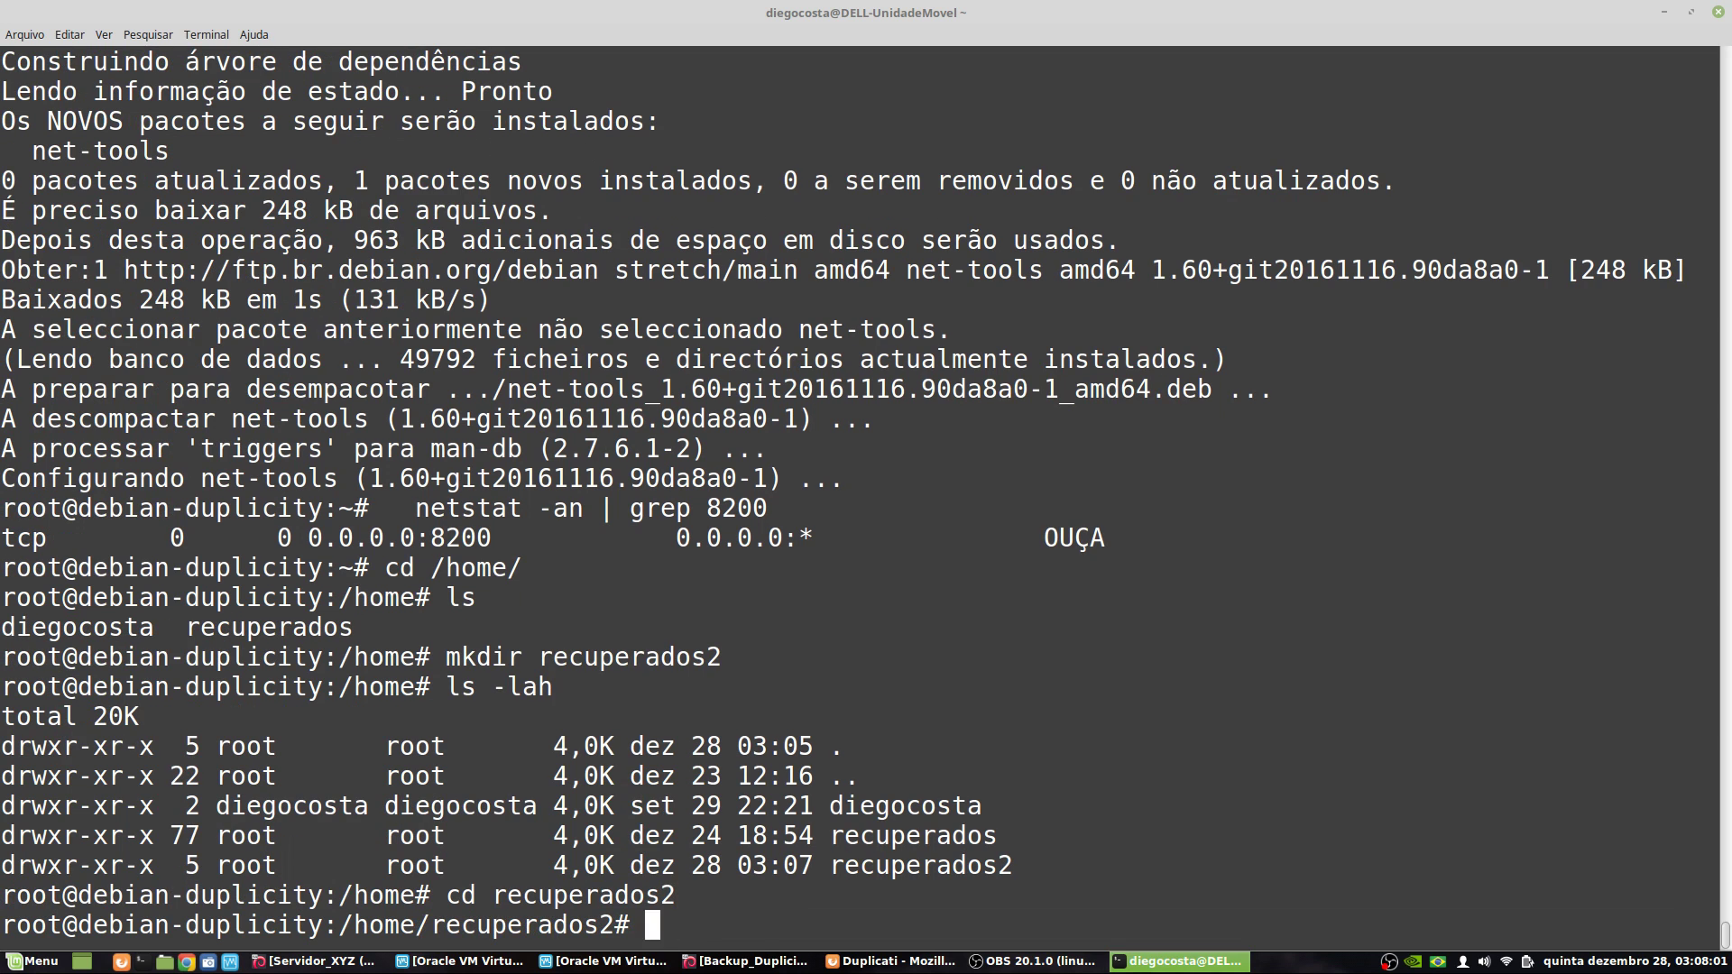
type("ls -lah")
key("Return")
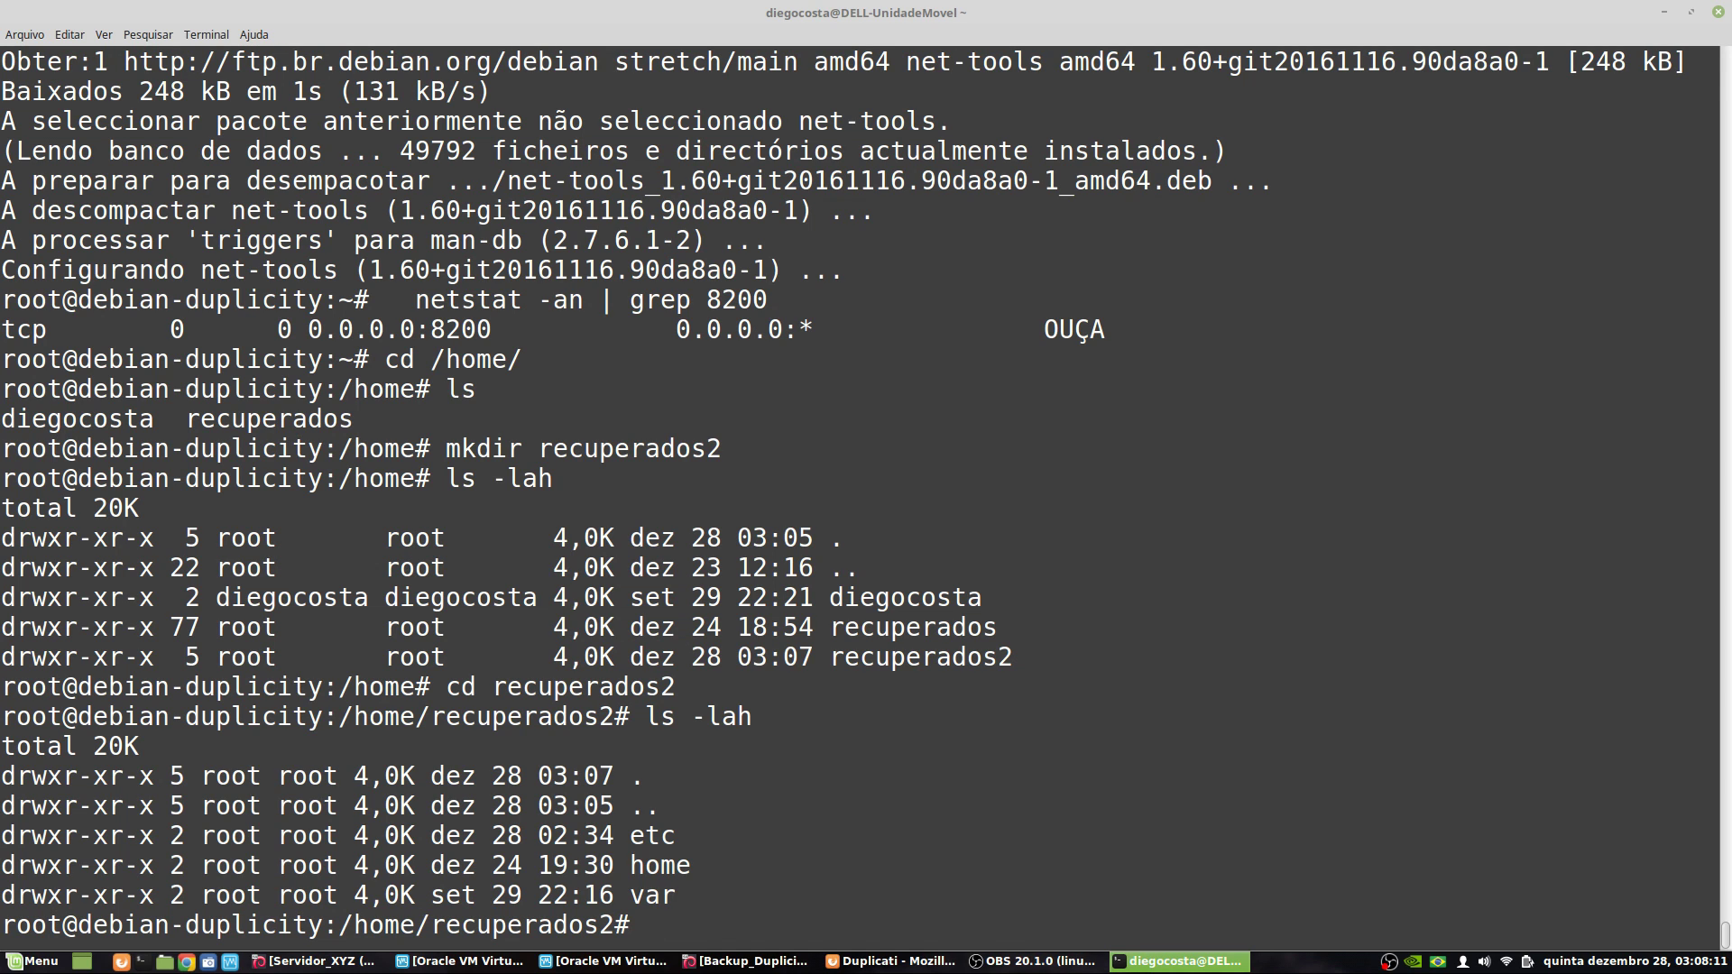
- Inspect the restored etc and home folders with pwd and ls -lah, ending back in recuperados2
type("cd etc/")
key("Return")
type("pwd")
key("Return")
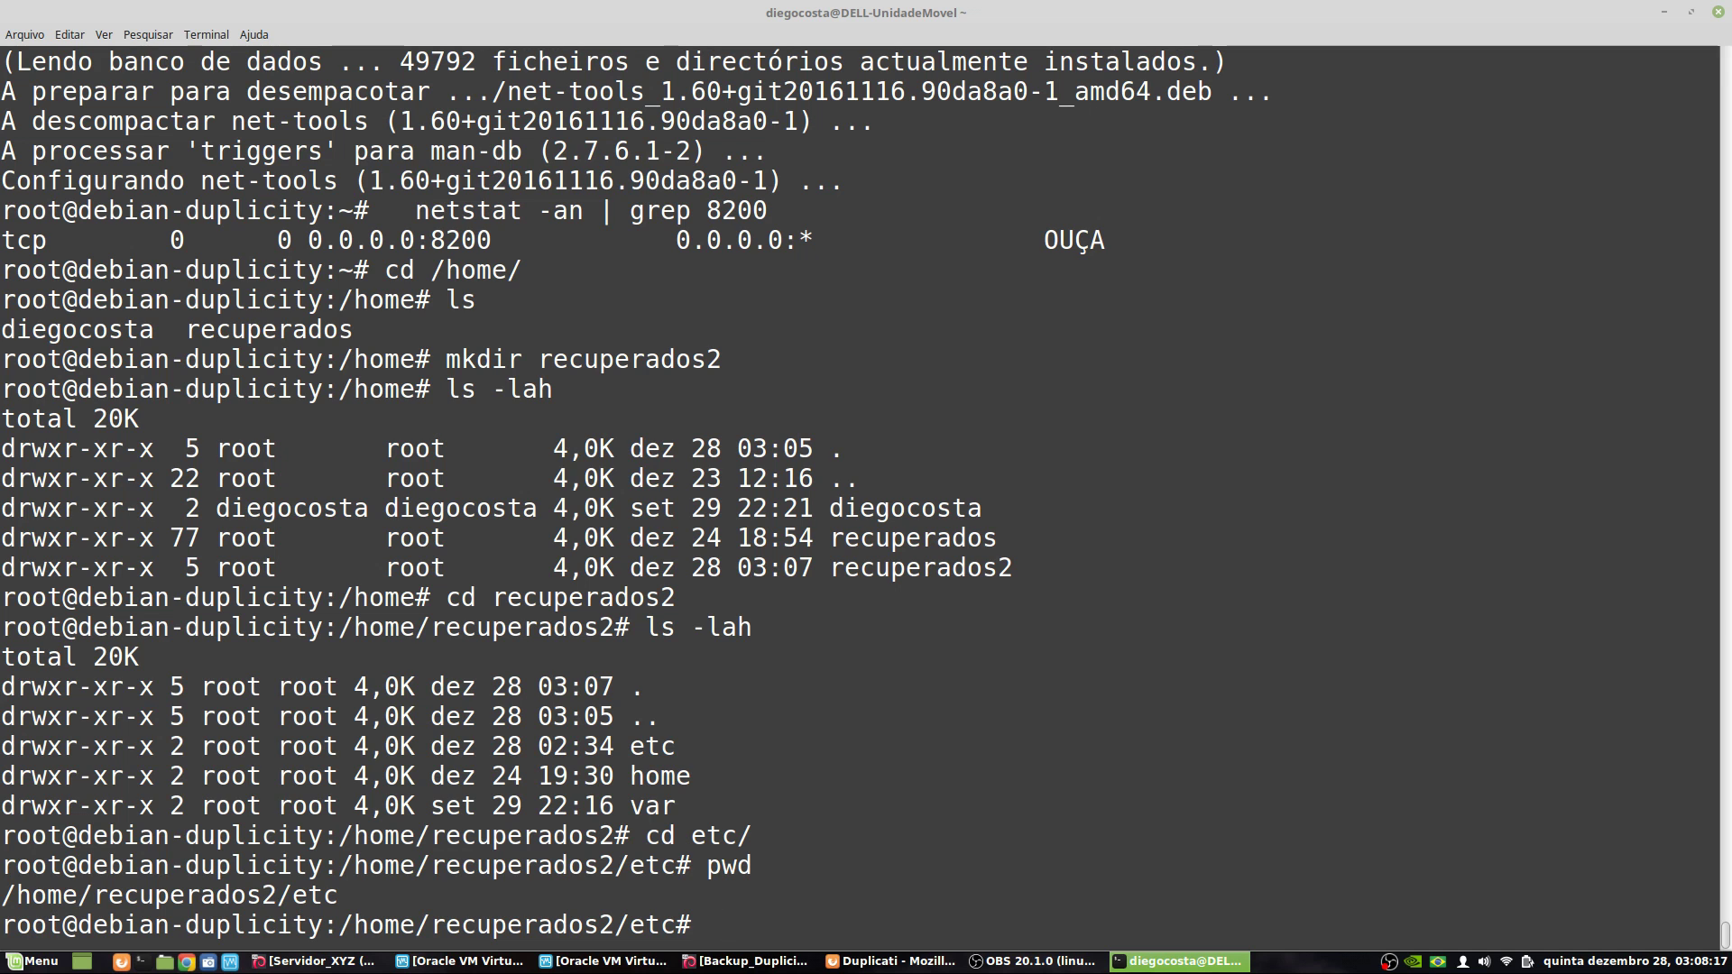
type("ls -lah")
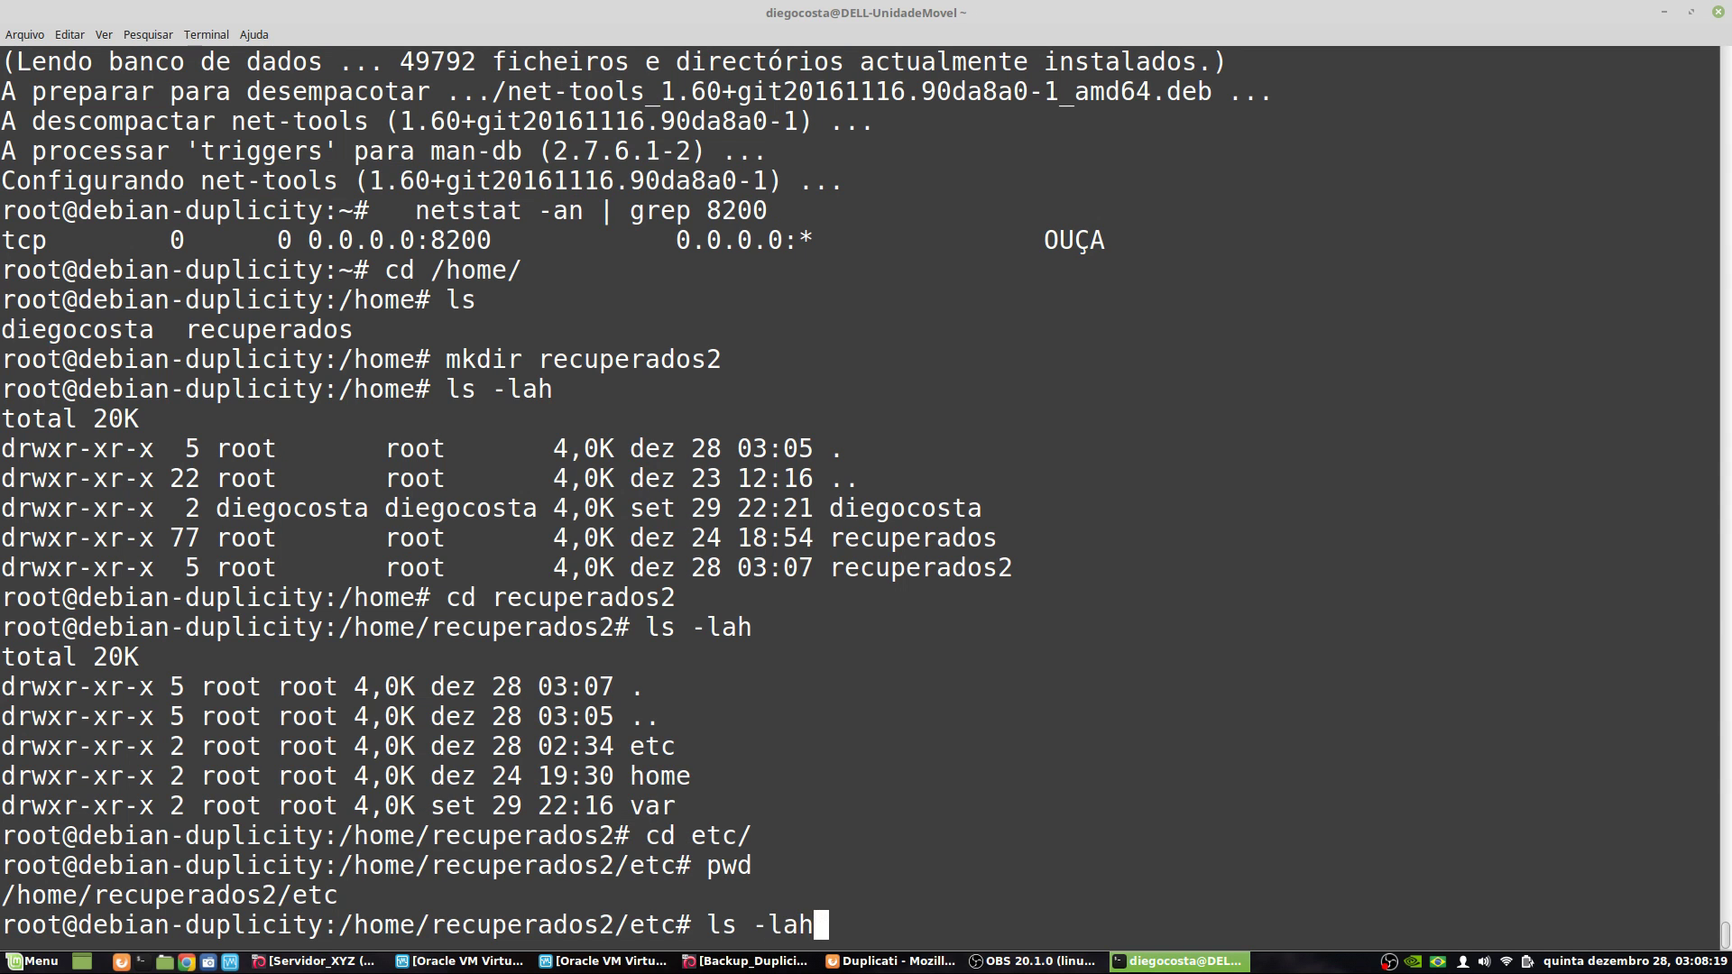
key("Return")
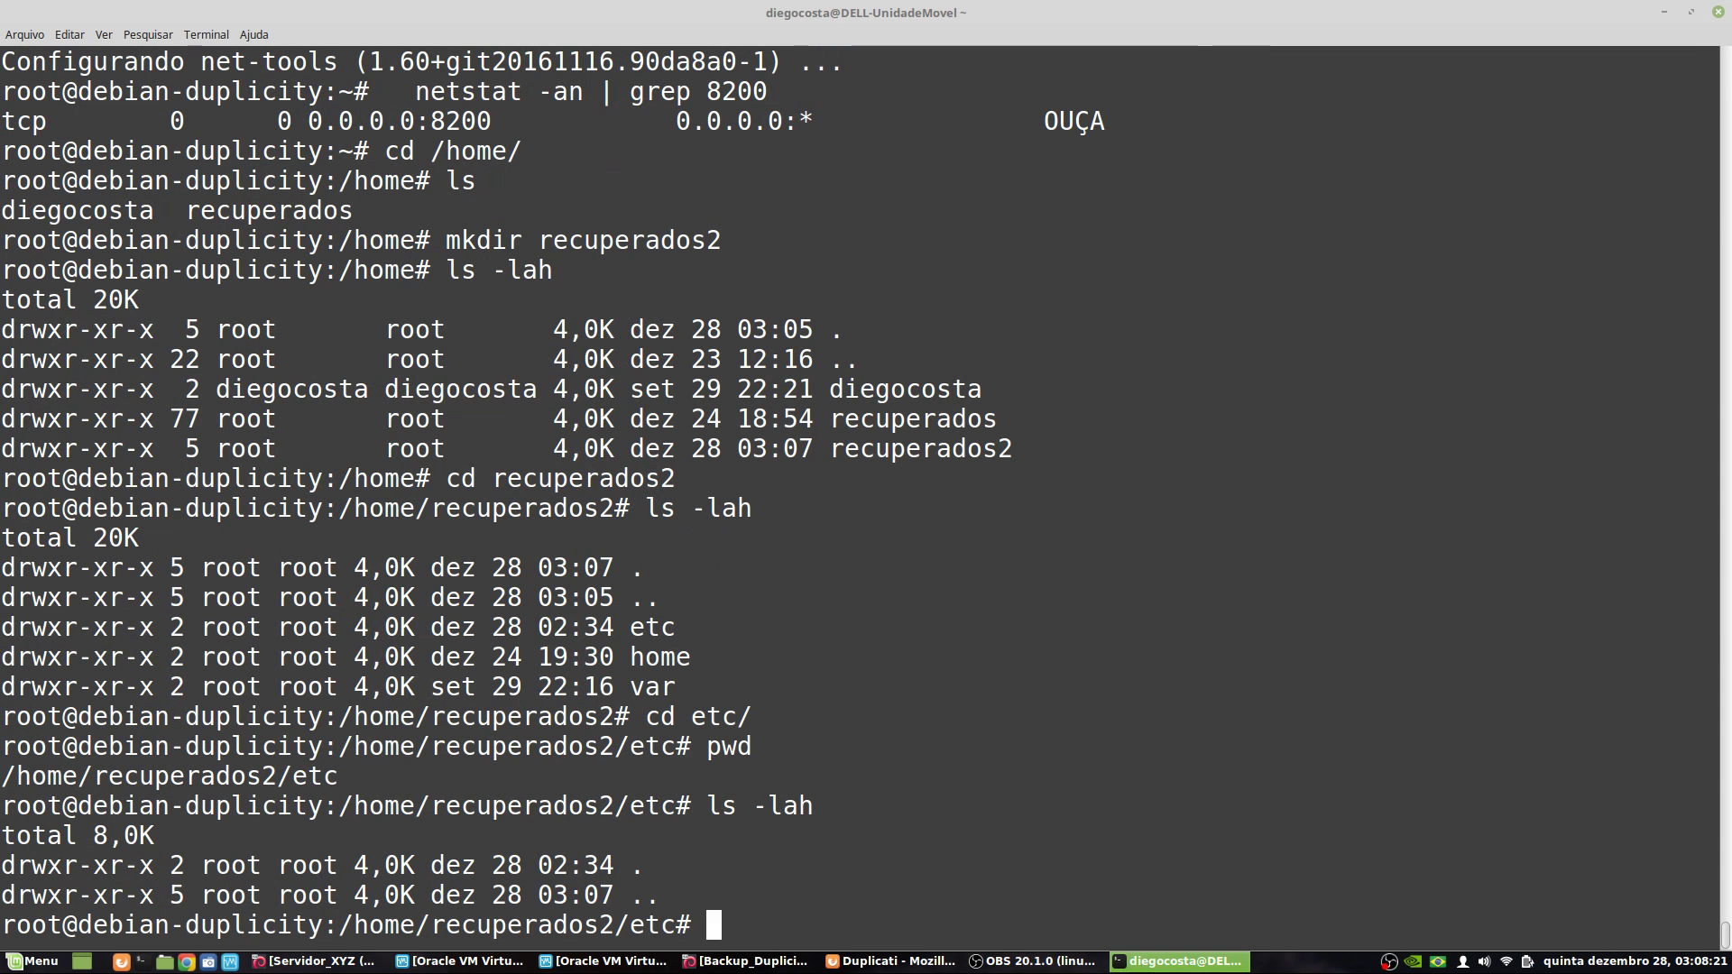
type("cd ..")
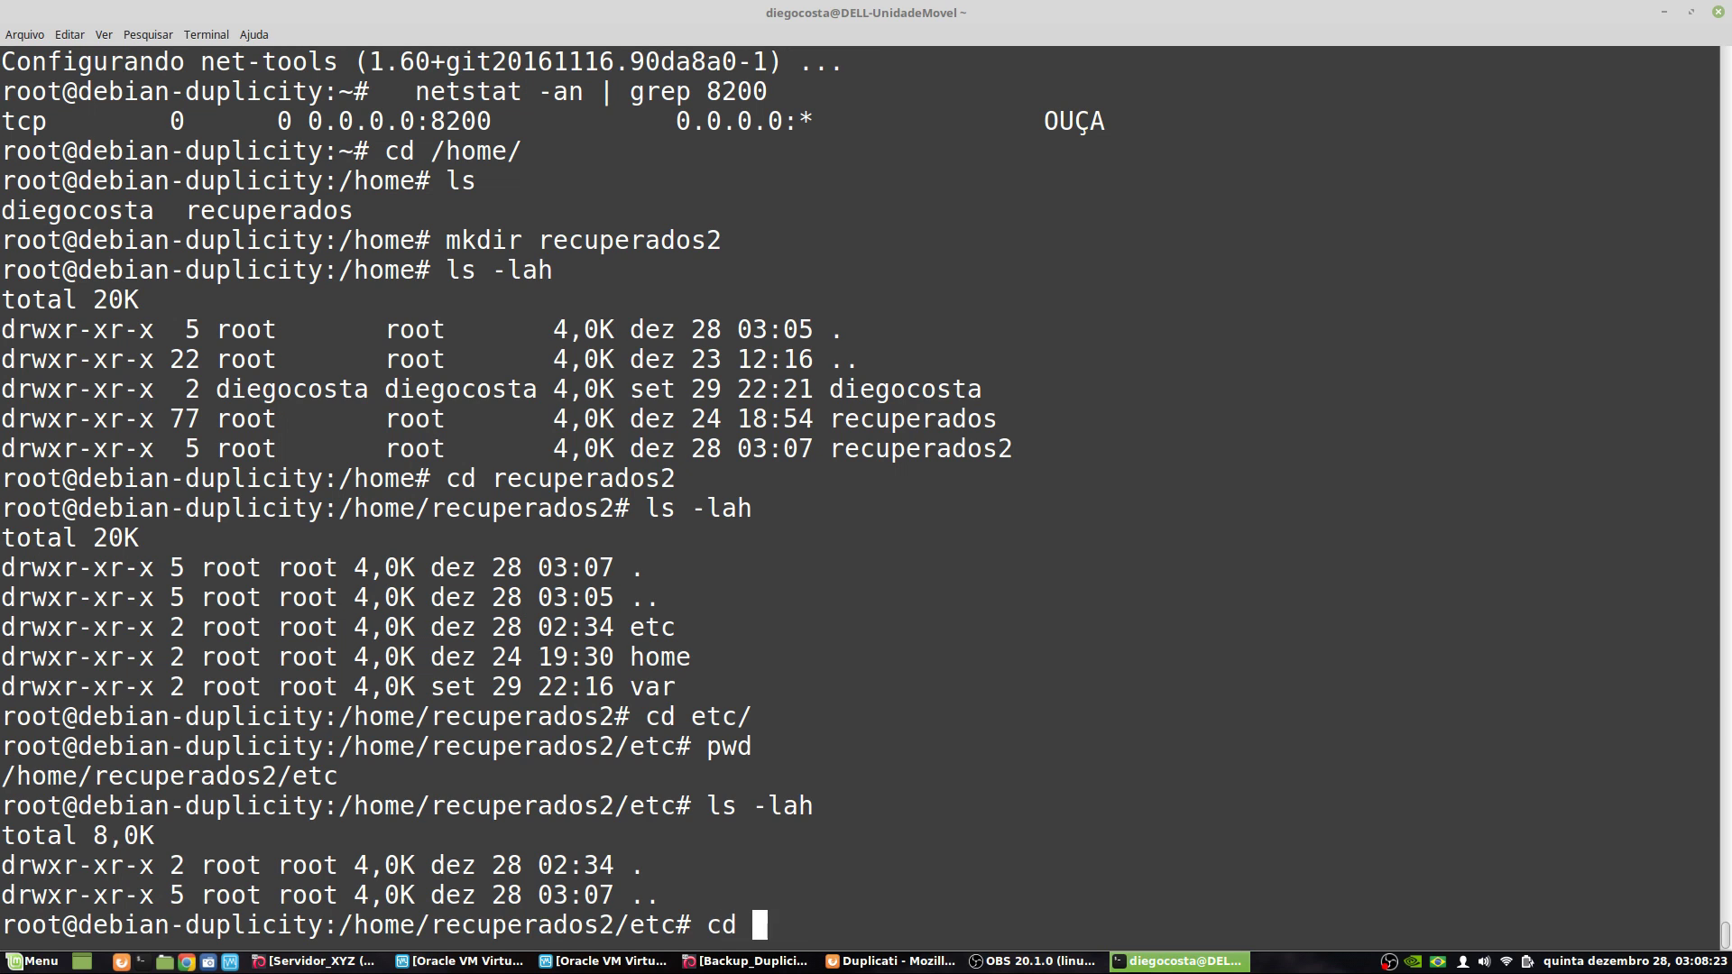
key("Return")
type("cd ")
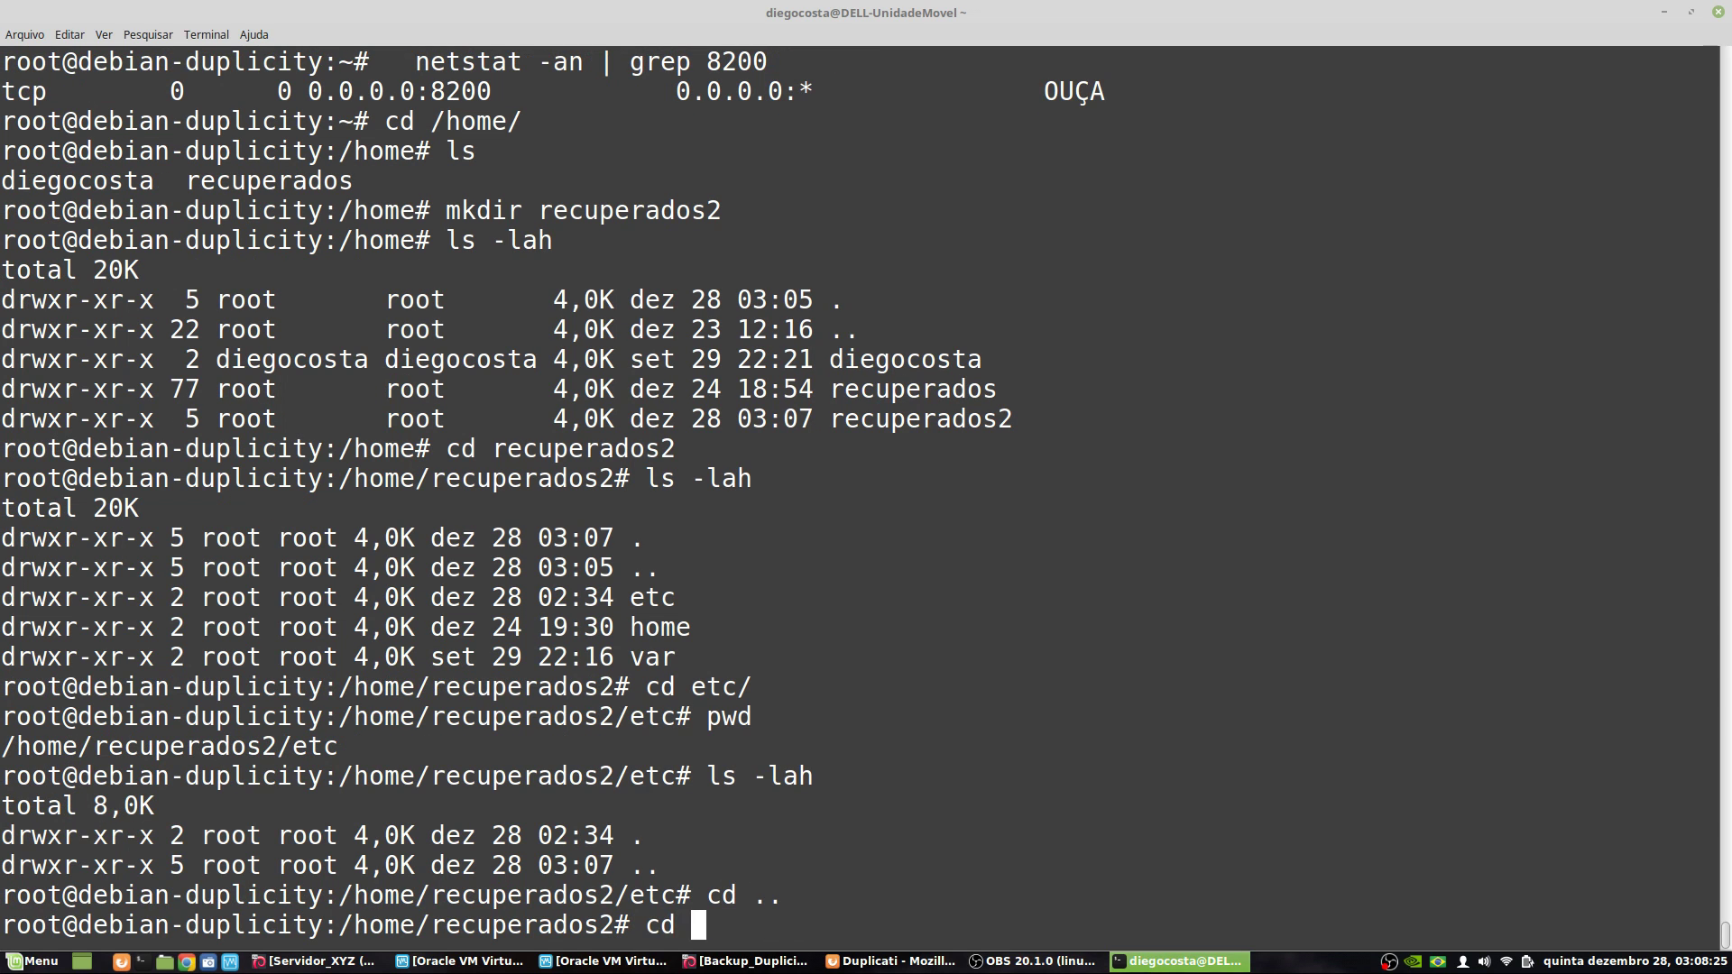
type("home/")
key("Return")
type("ls -lah")
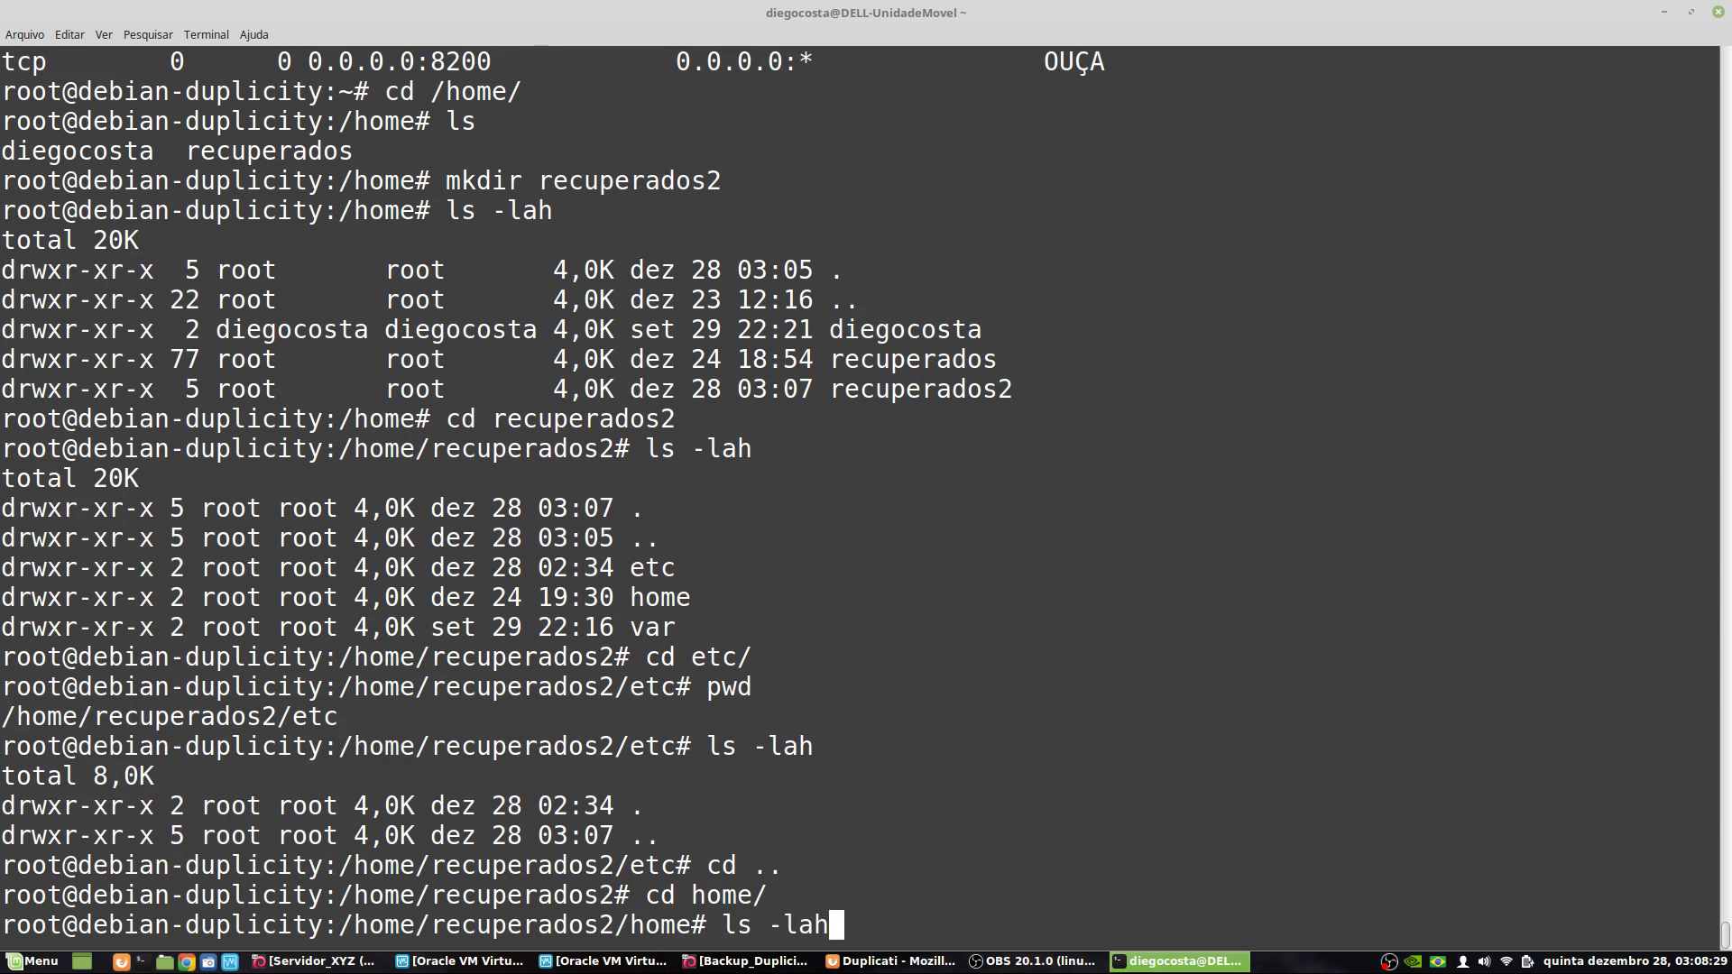
key("Return")
type("cd ..")
key("Return")
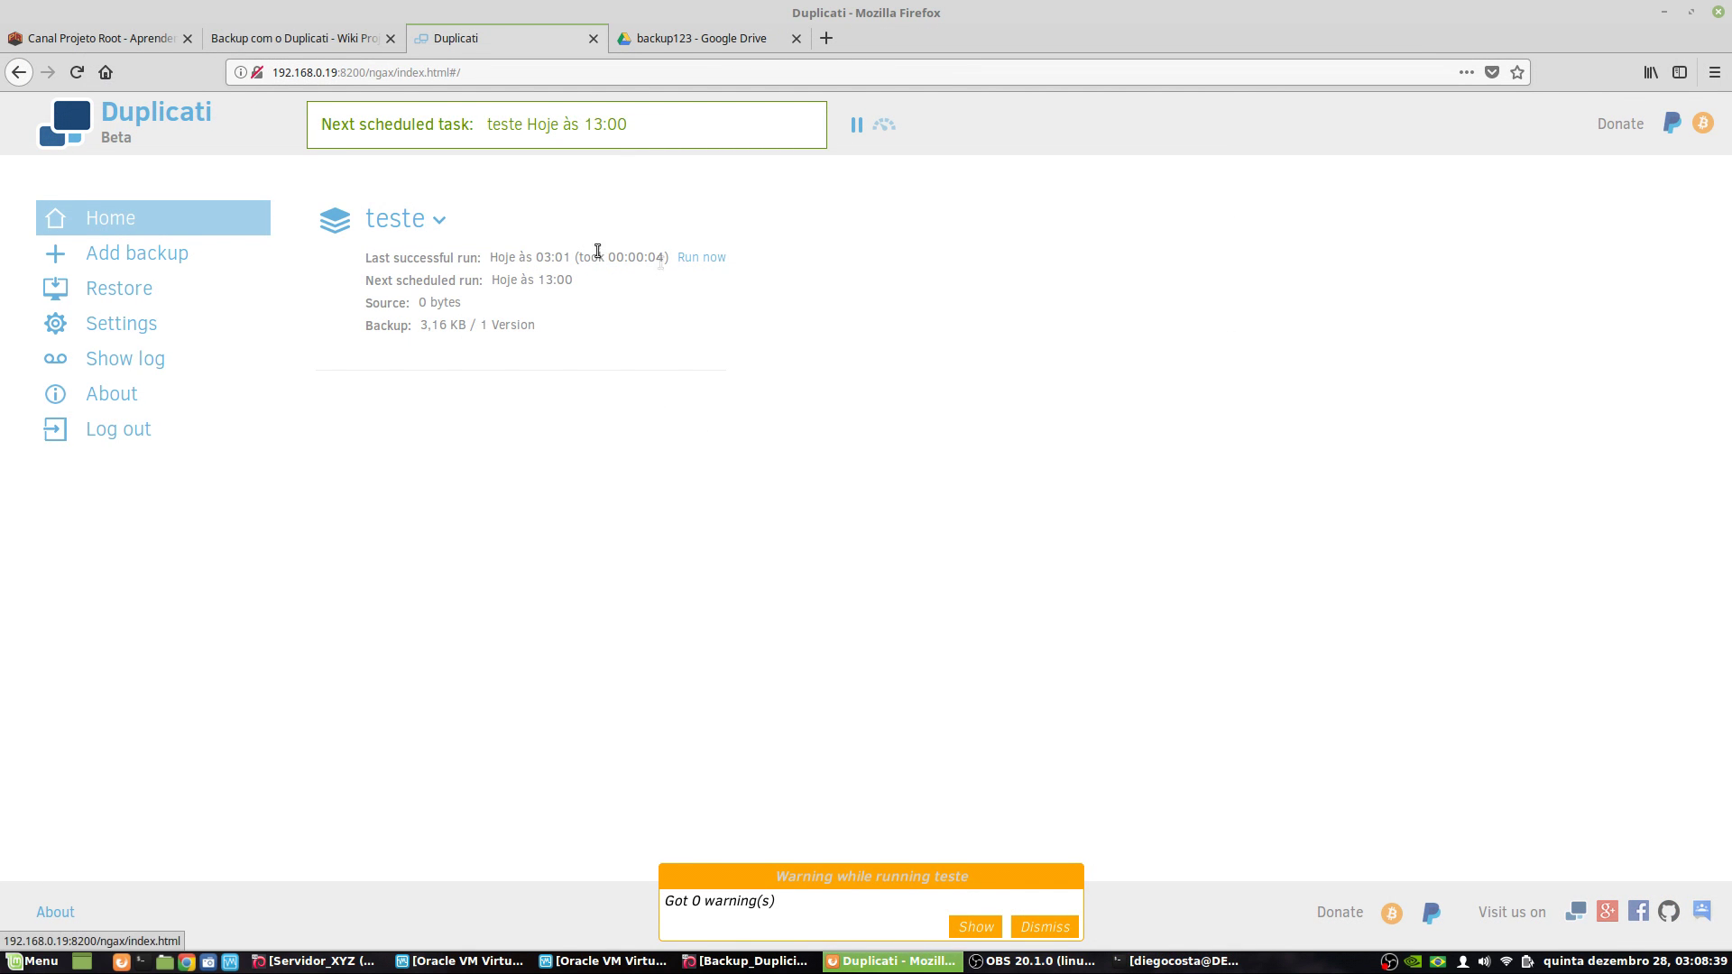
- Edit the teste job and delete the * exclude filter under Source Data
left_click(443, 228)
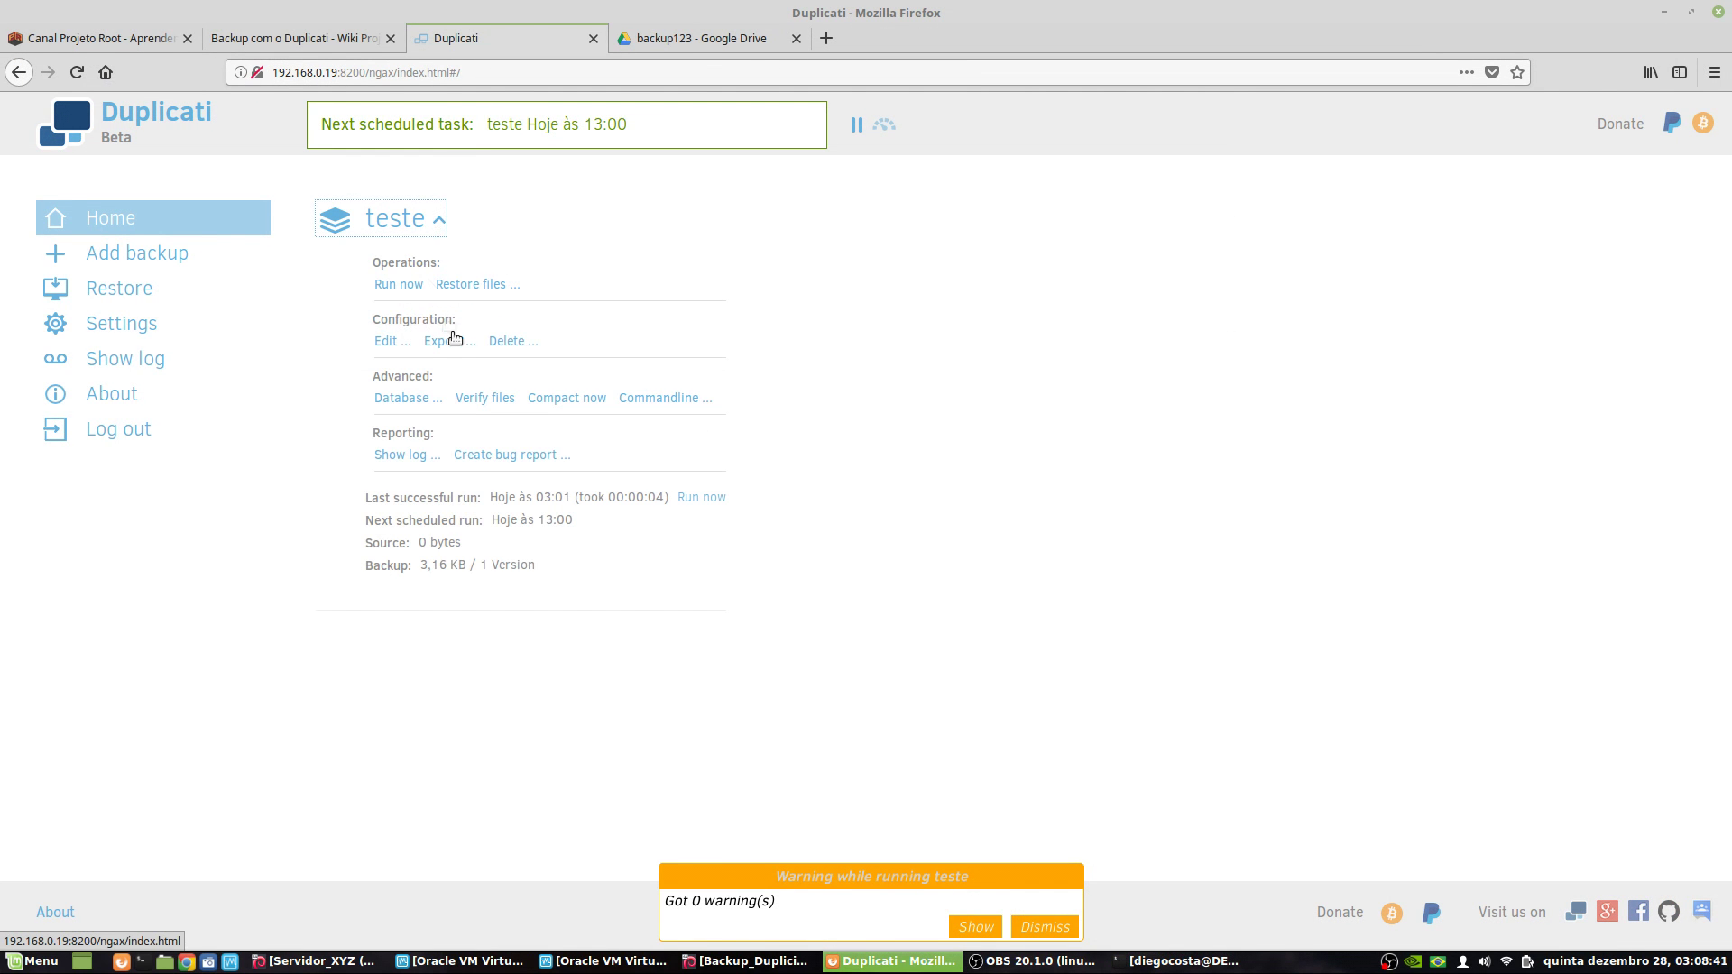
left_click(397, 344)
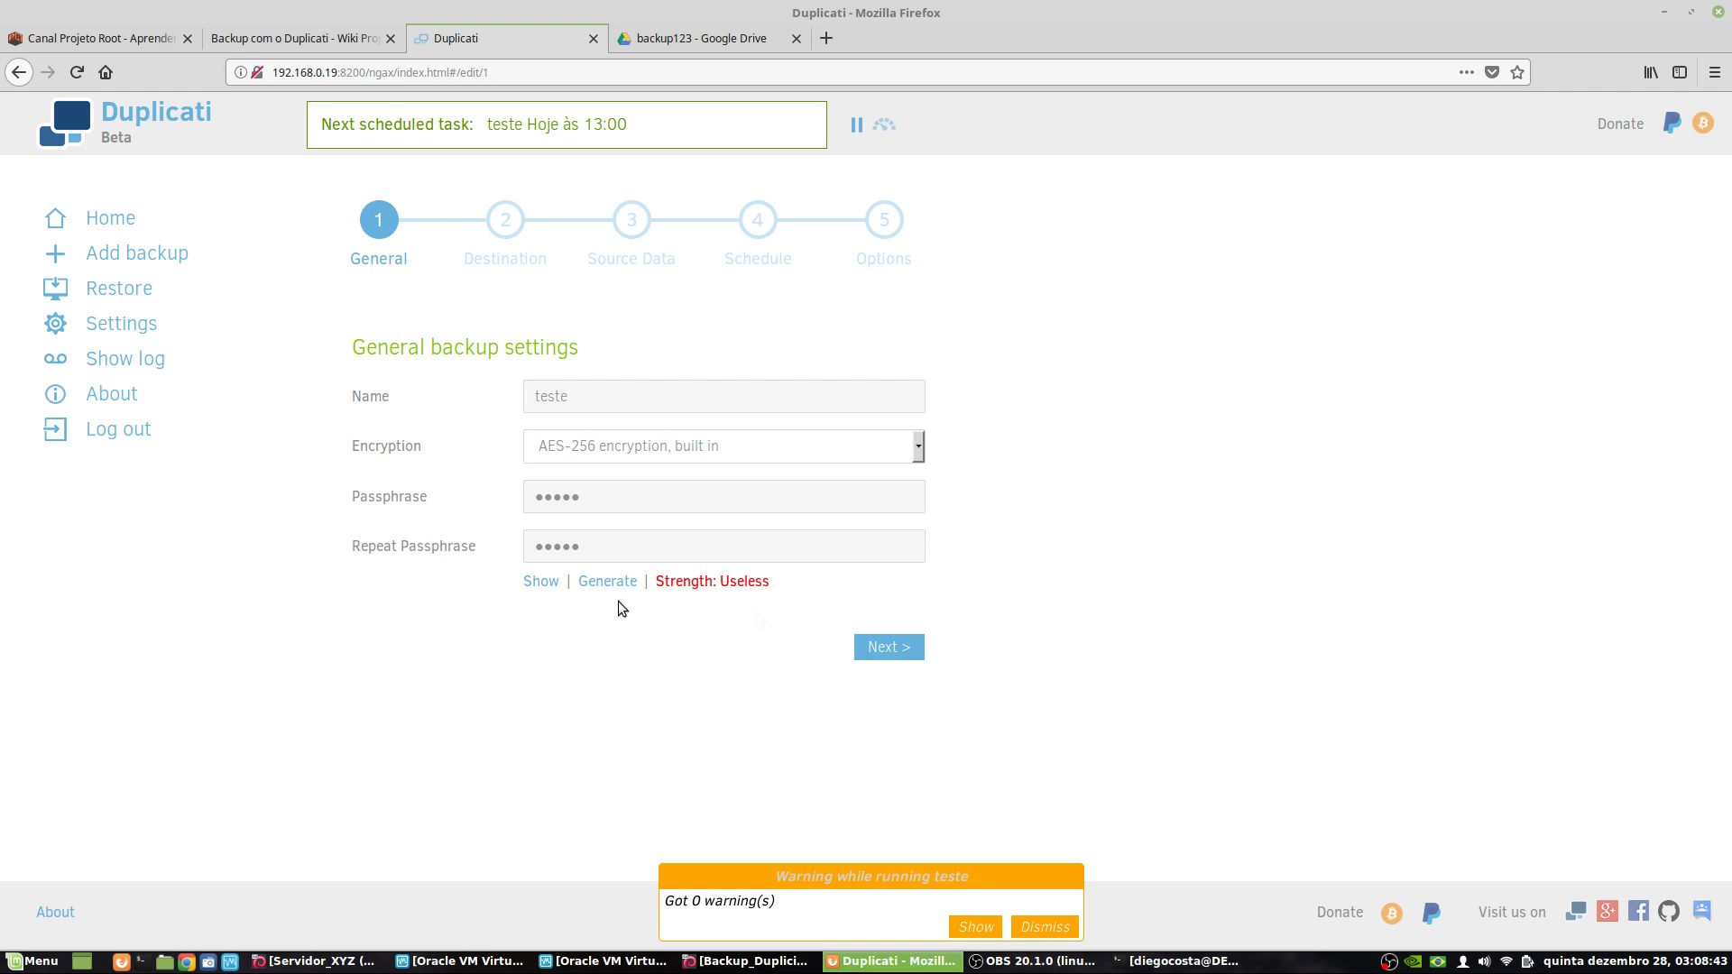
left_click(891, 648)
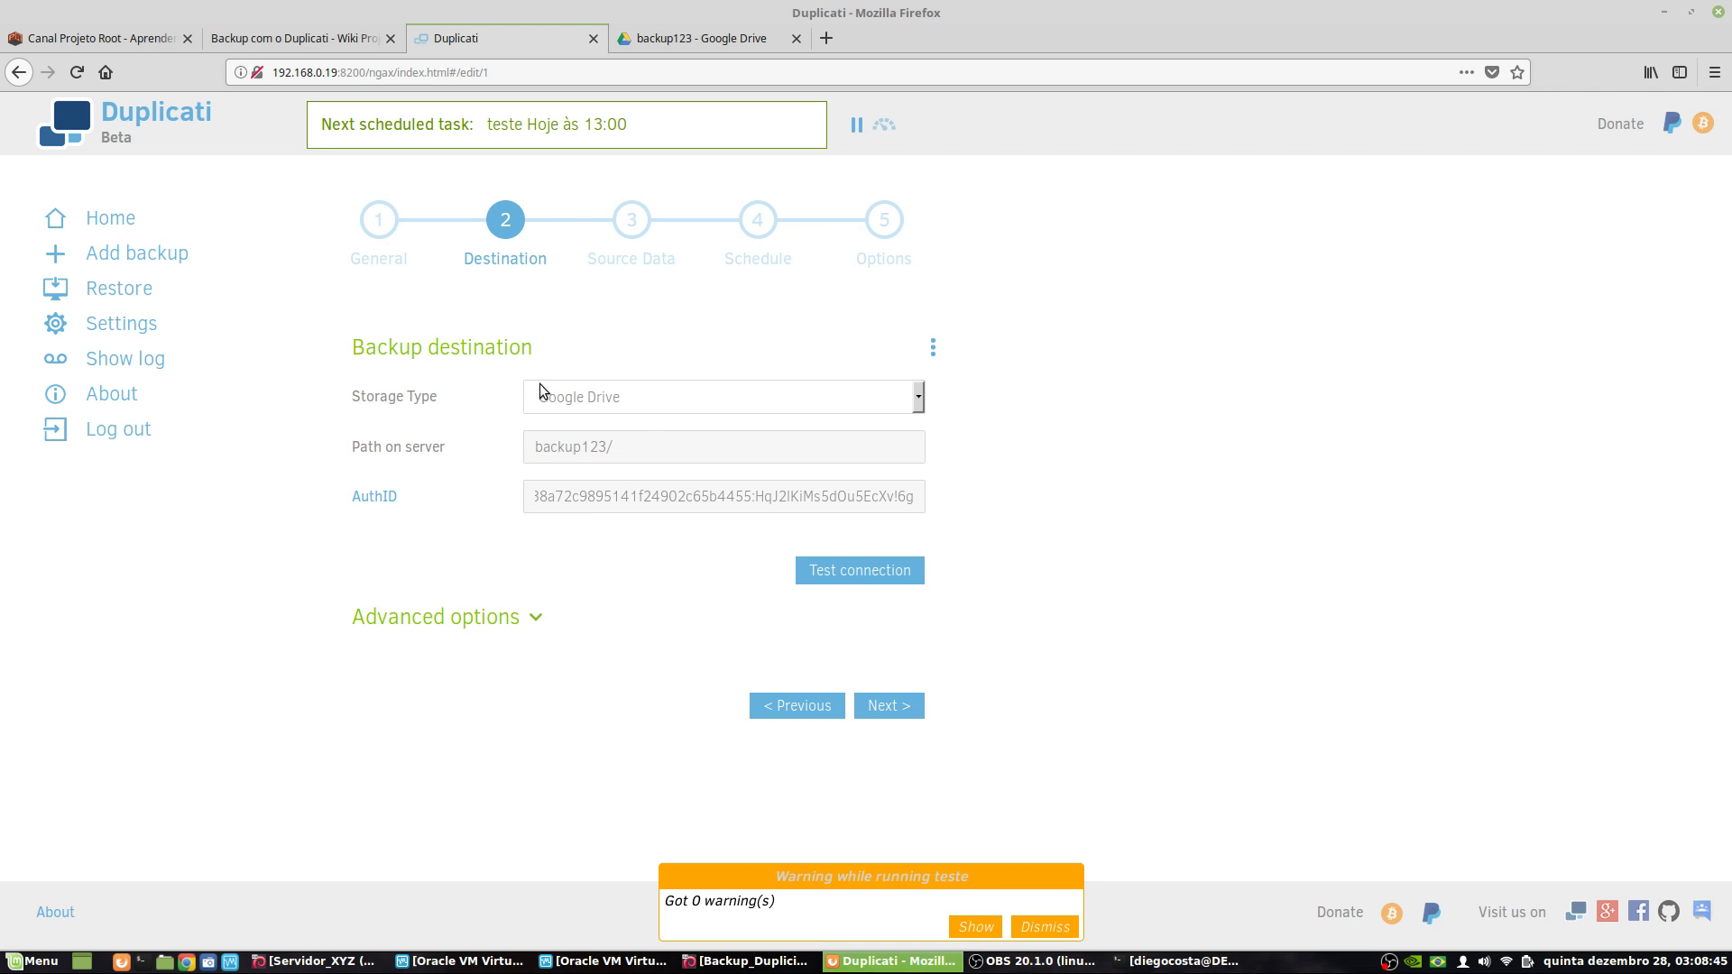
left_click(909, 716)
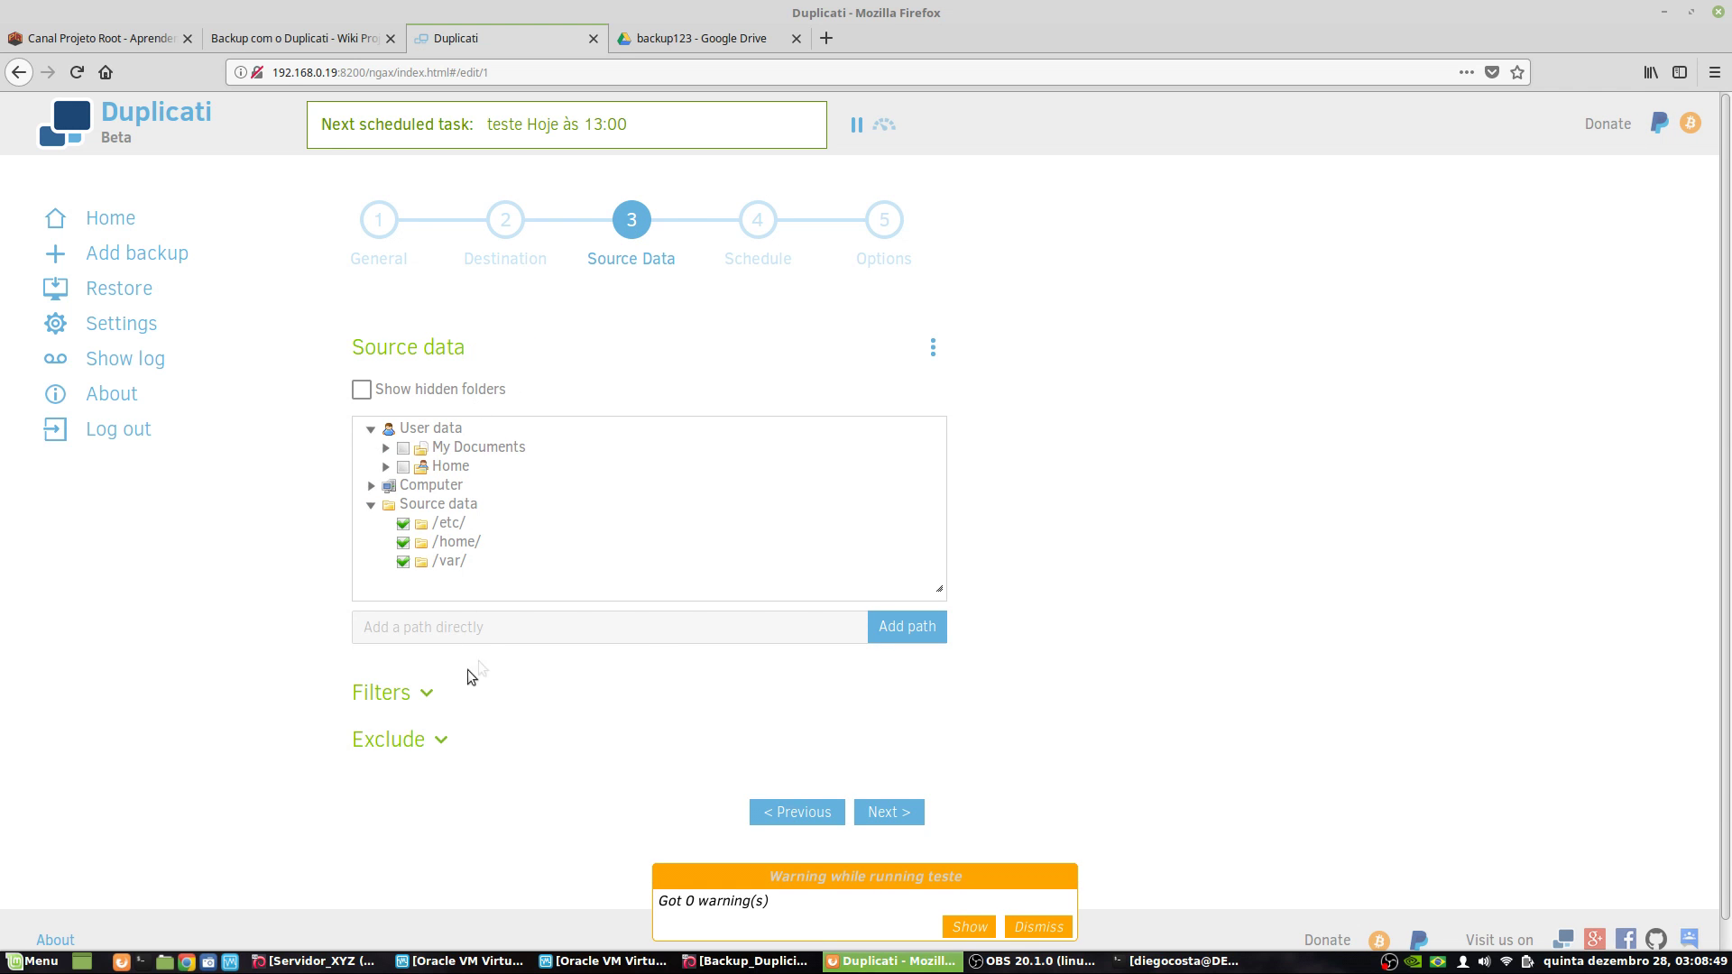
left_click(411, 666)
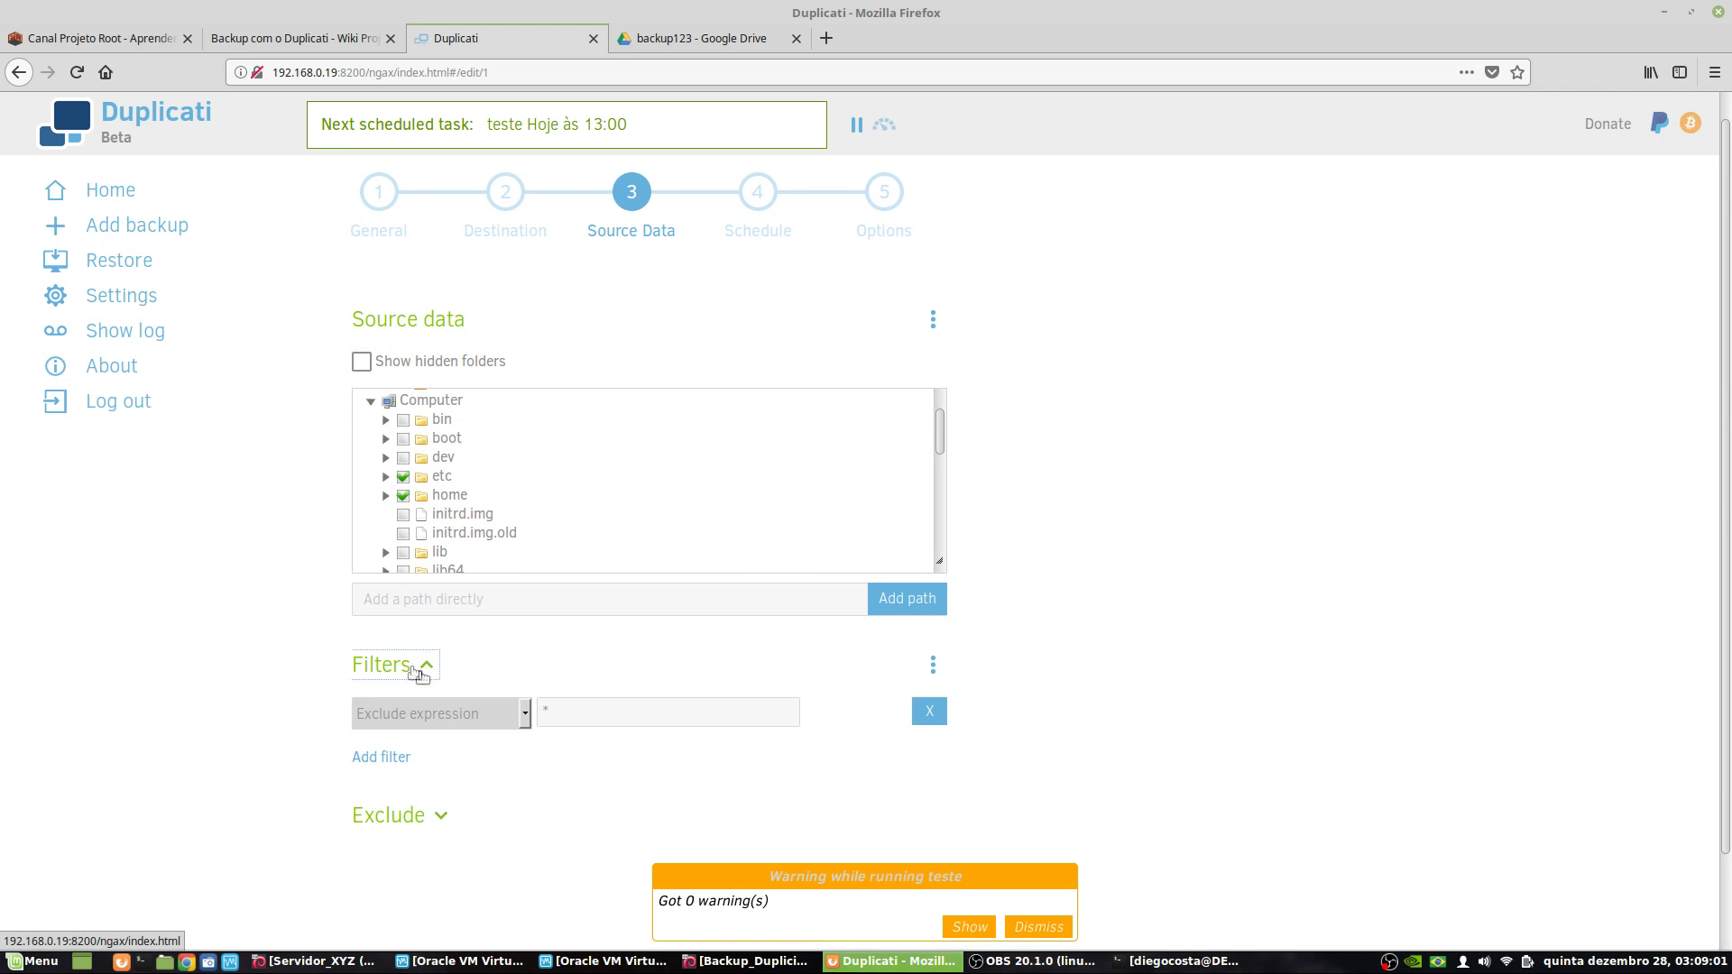
scroll(496, 708, "down", 1)
left_click(594, 608)
double_click(594, 608)
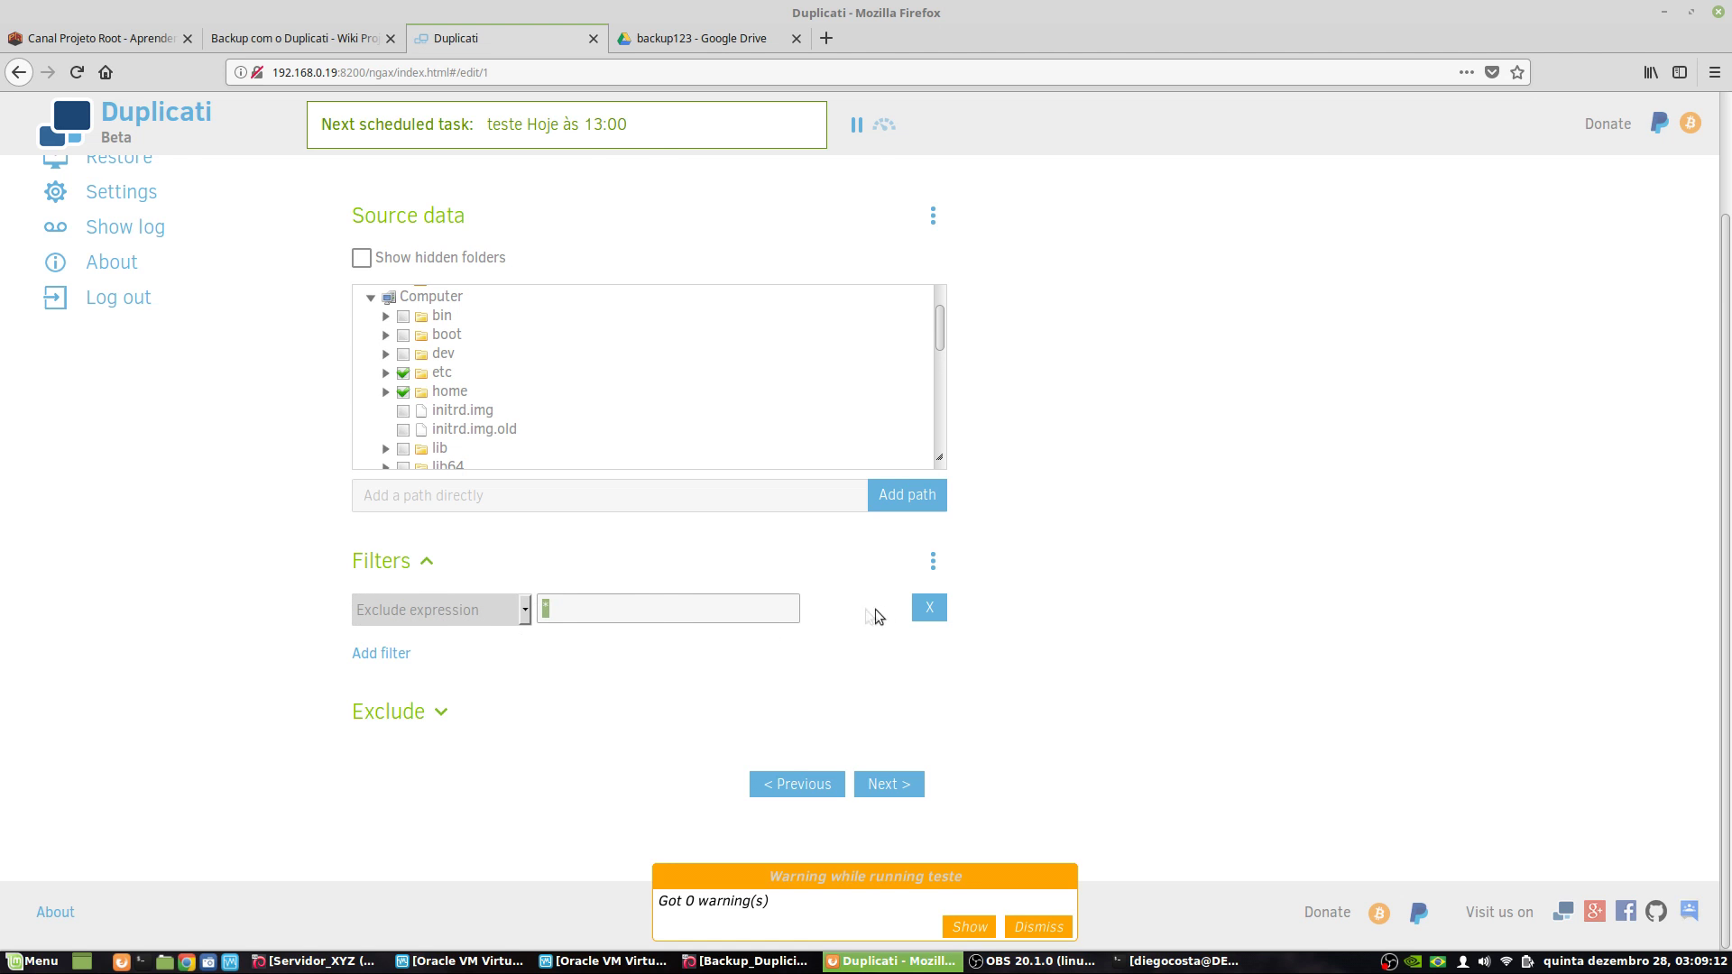
left_click(933, 617)
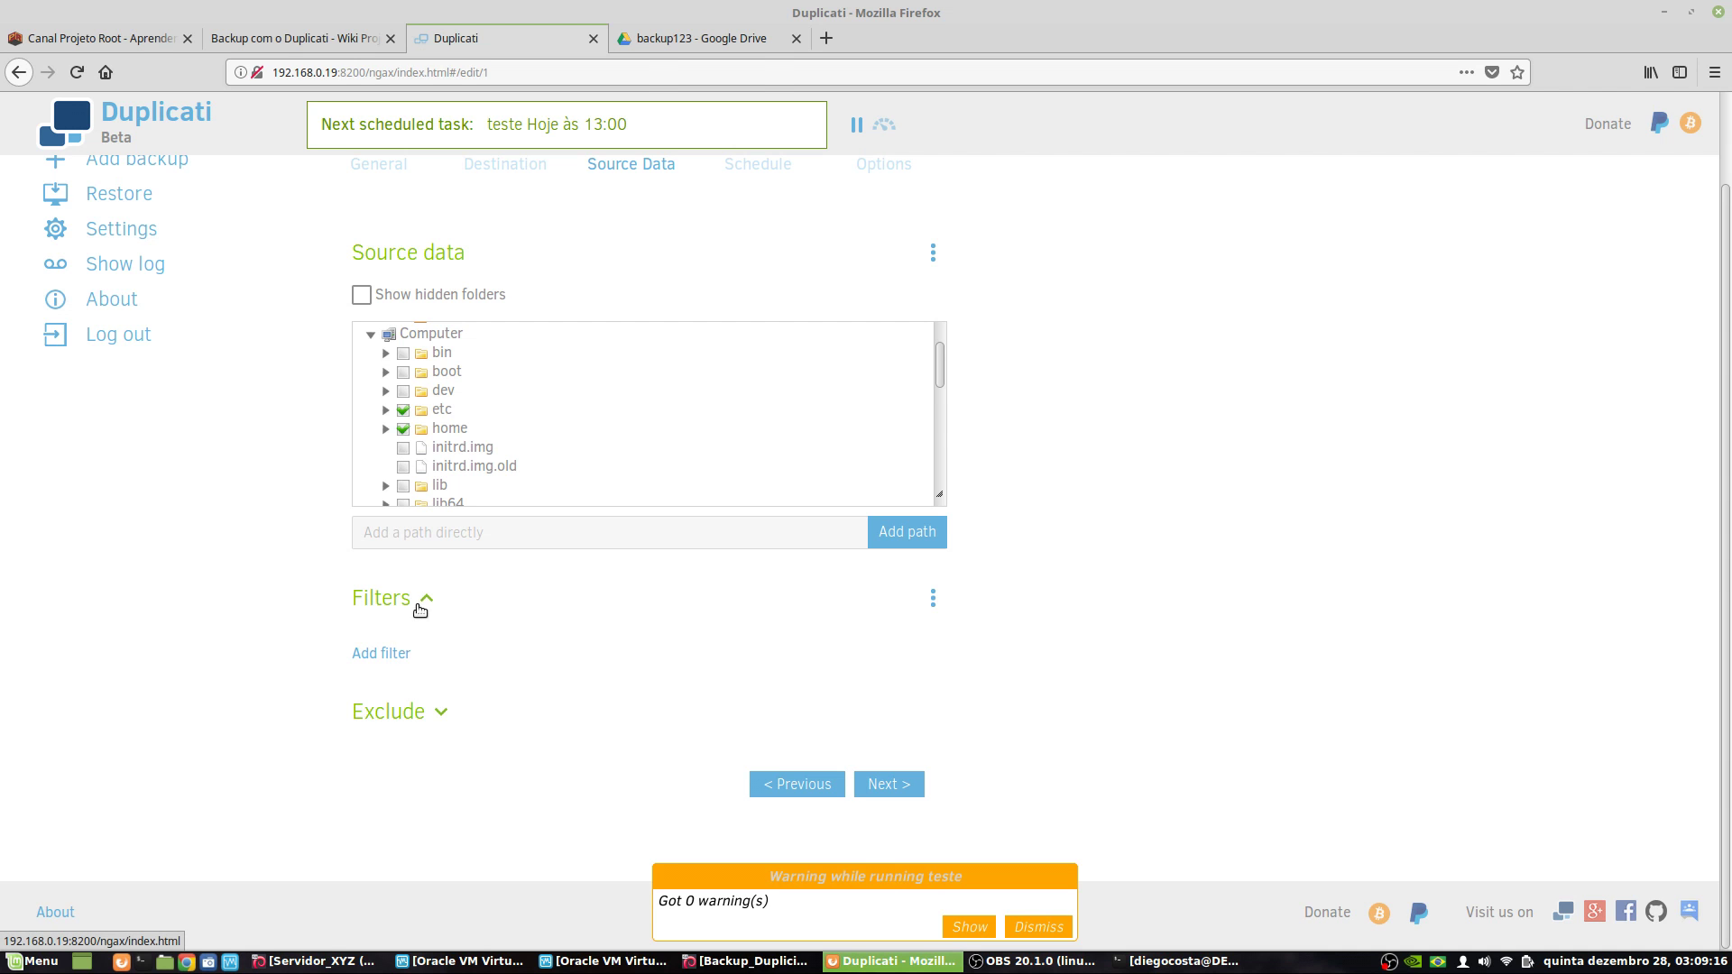
left_click(419, 607)
- Step through Schedule and Options and save the edited teste job
left_click(428, 716)
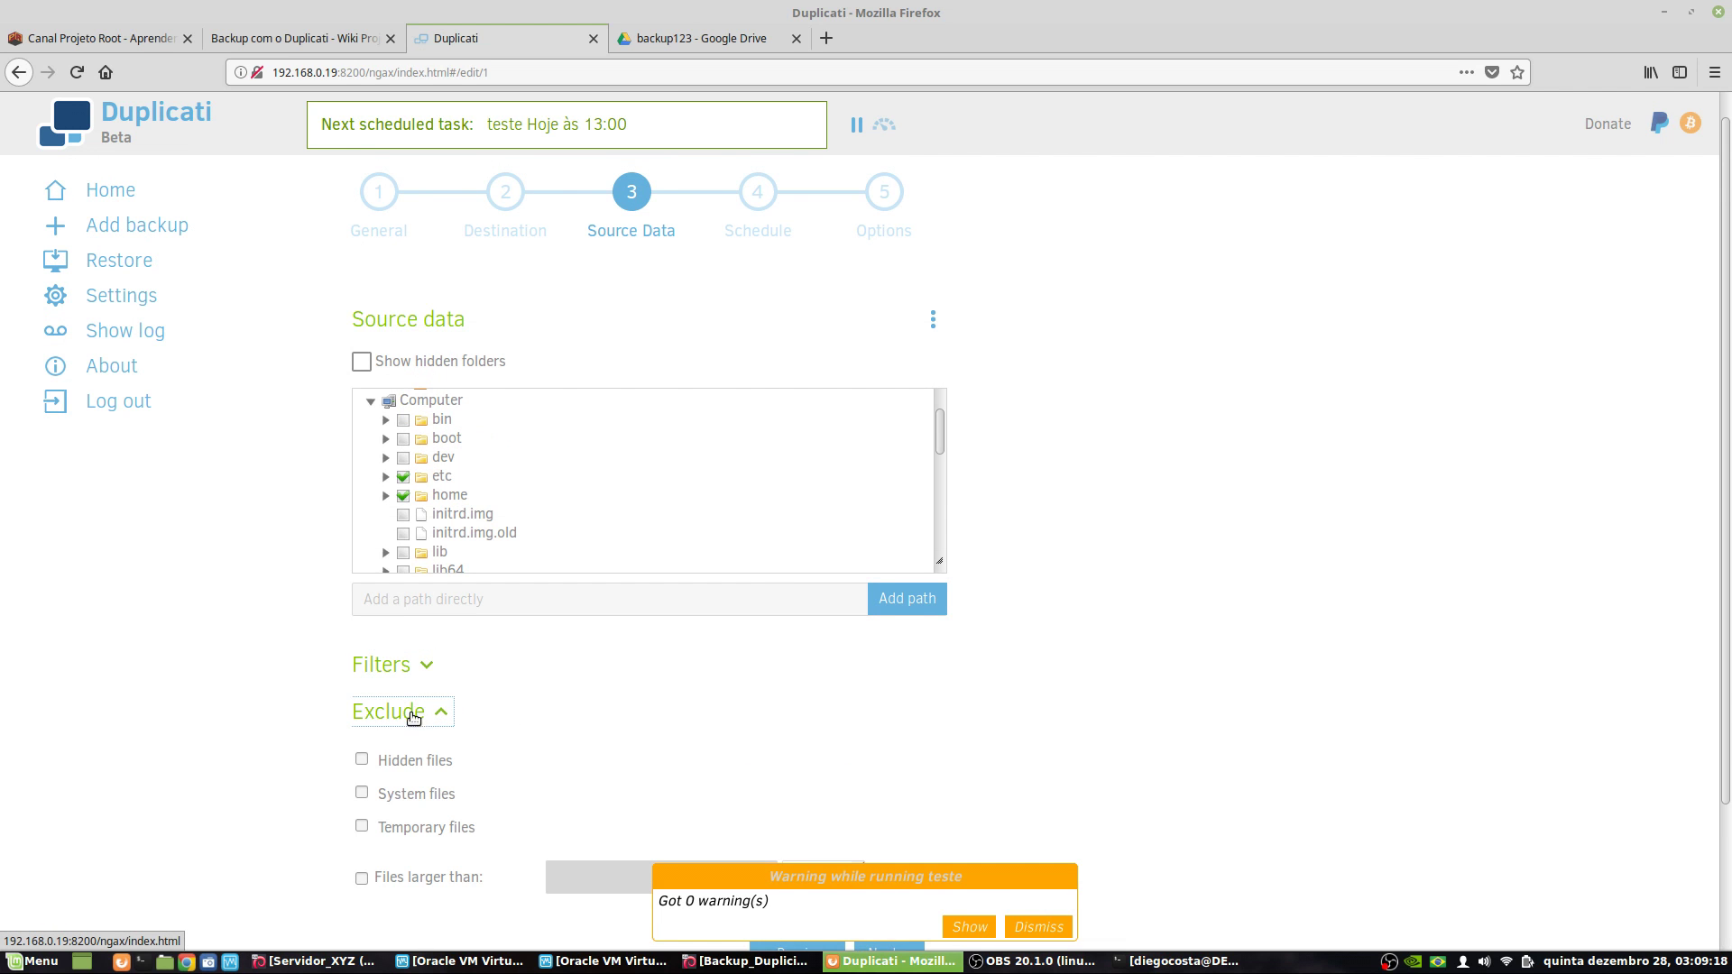
left_click(415, 713)
left_click(889, 783)
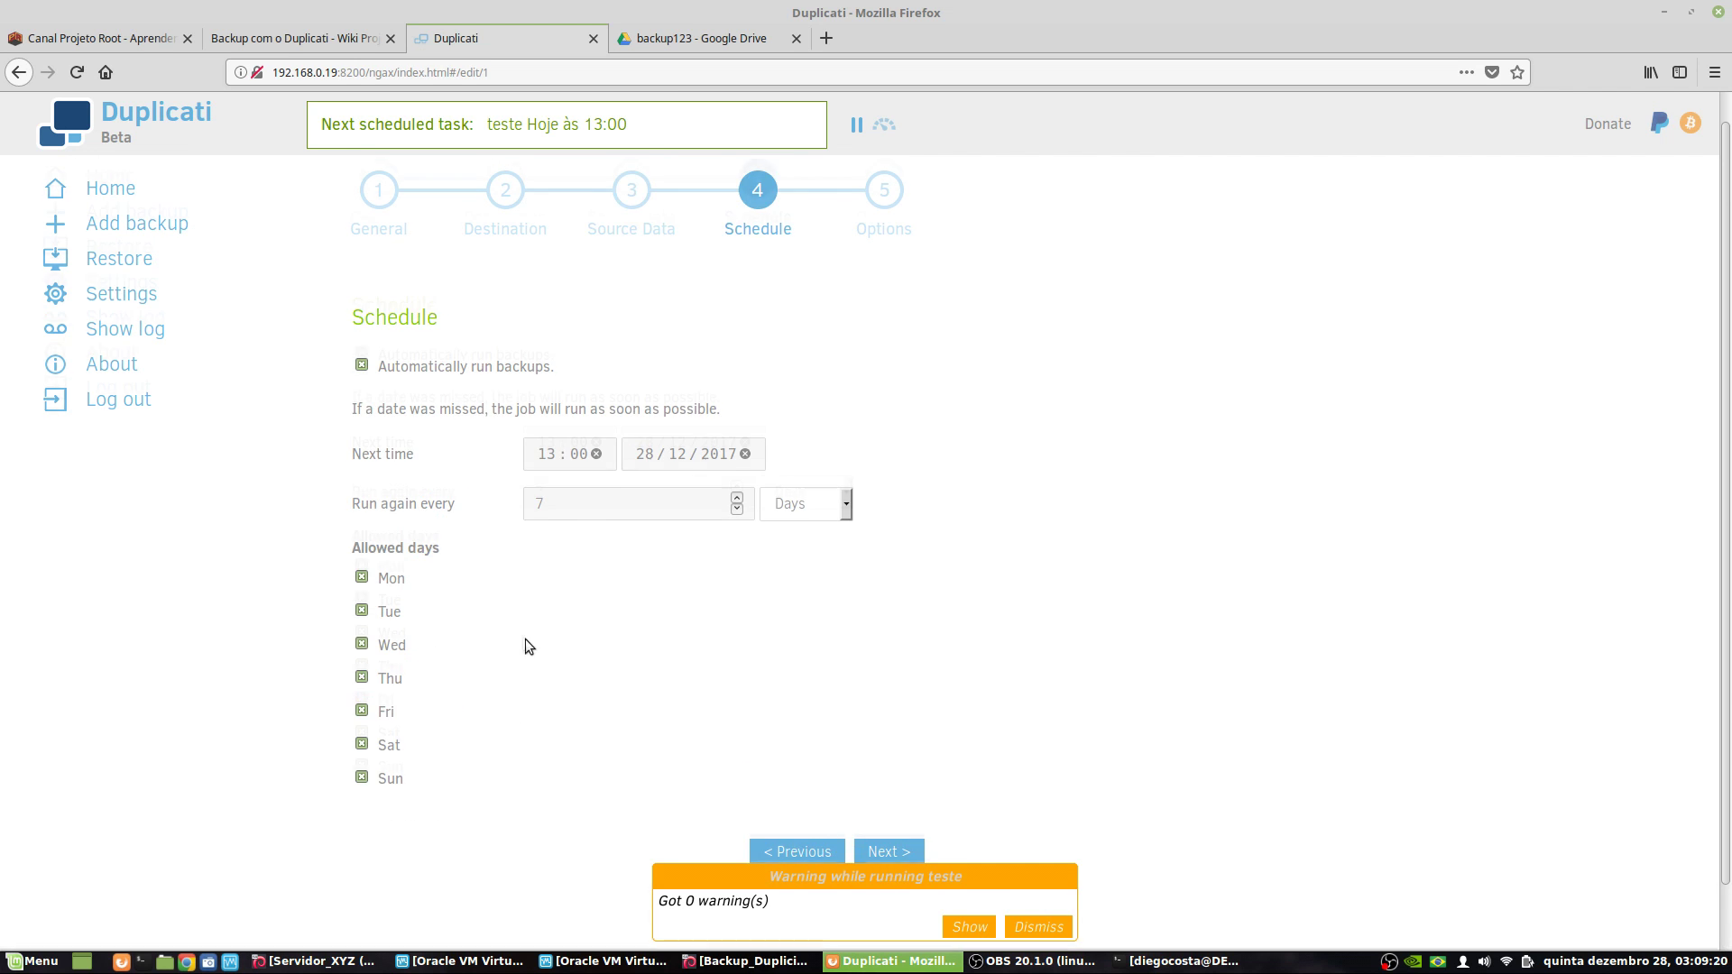
scroll(523, 595, "down", 2)
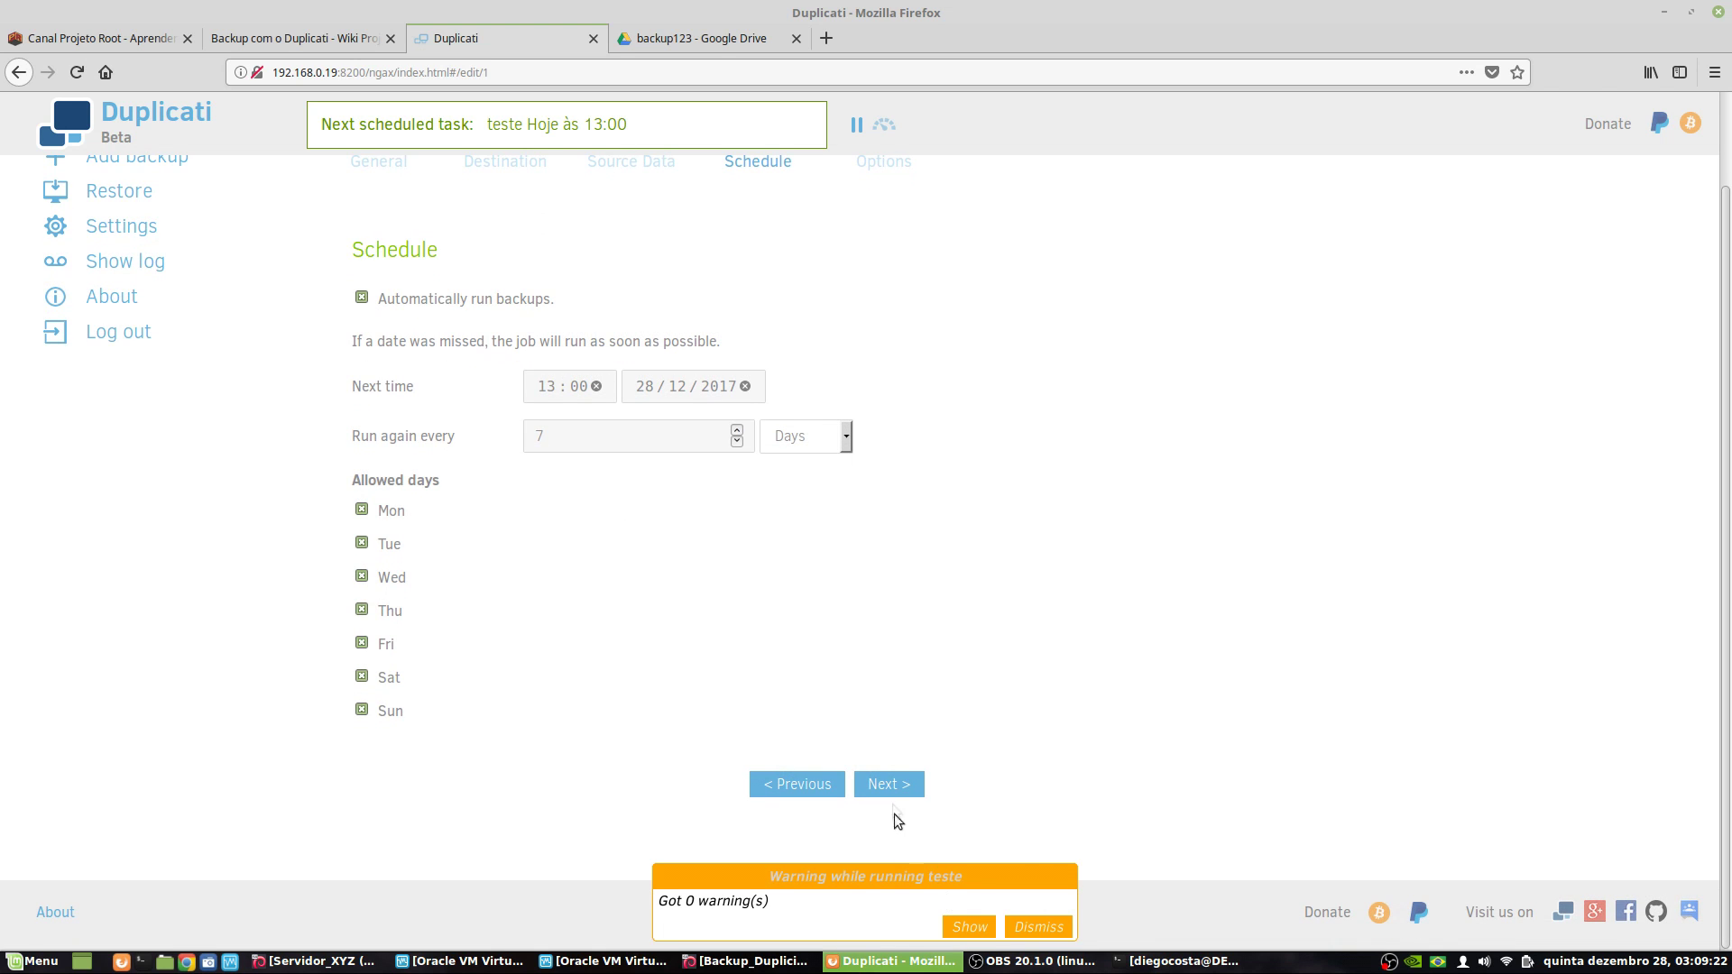
left_click(893, 784)
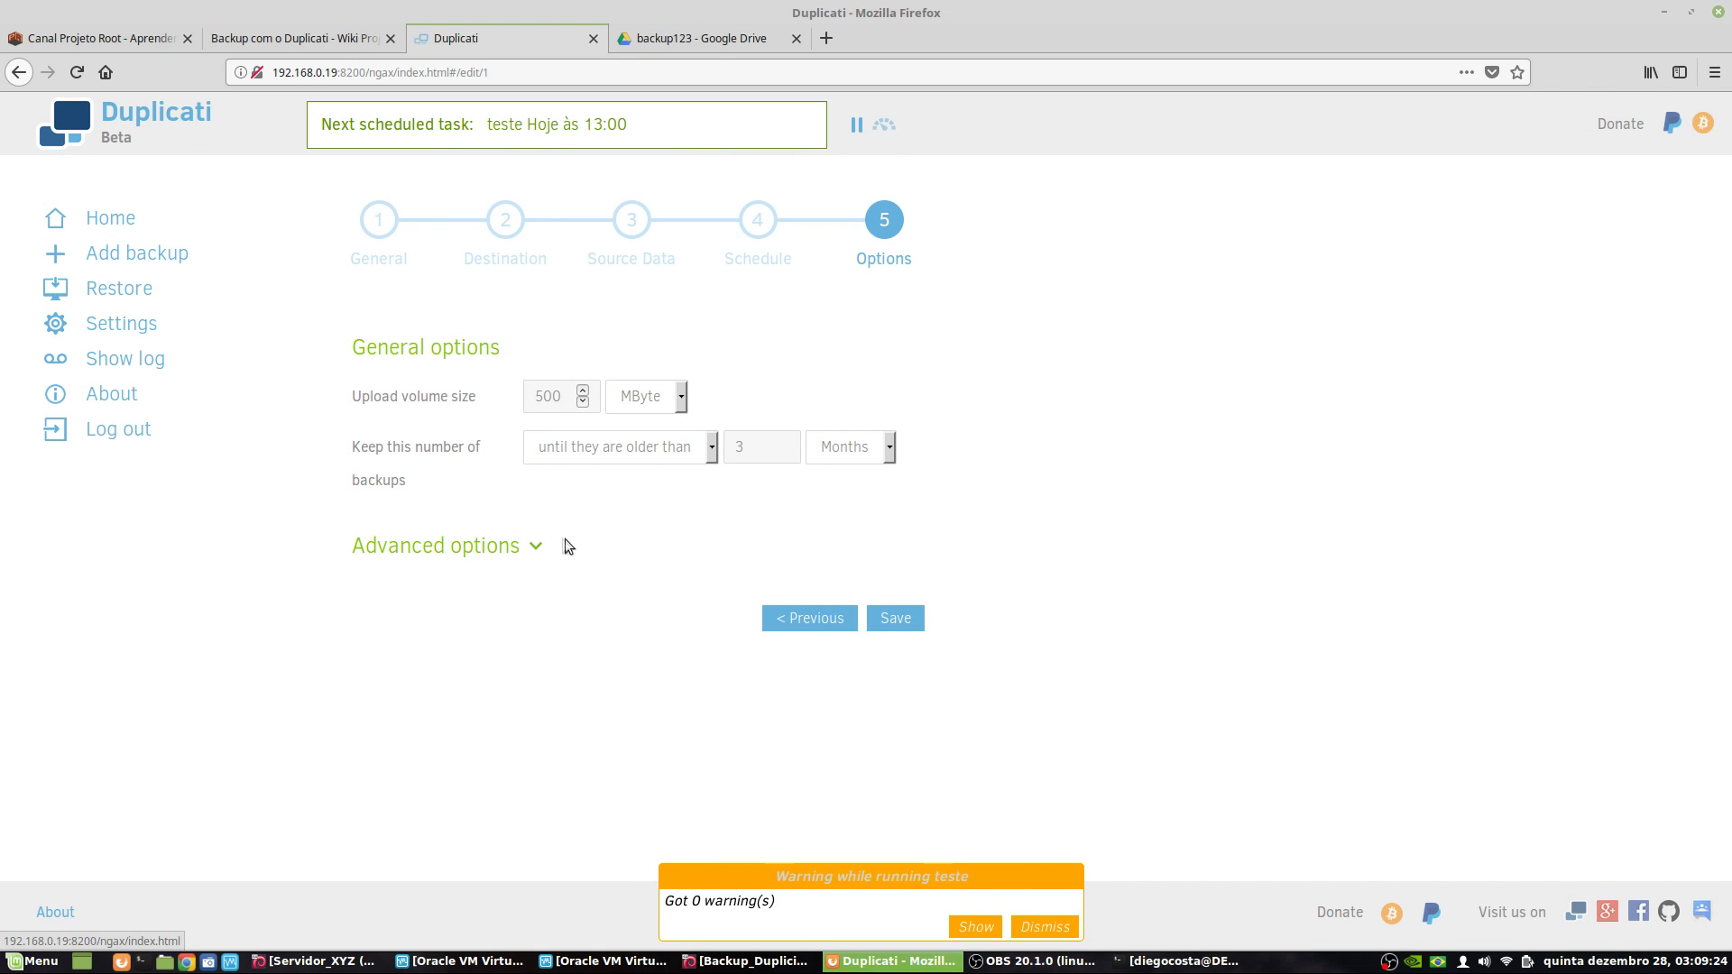
left_click(519, 542)
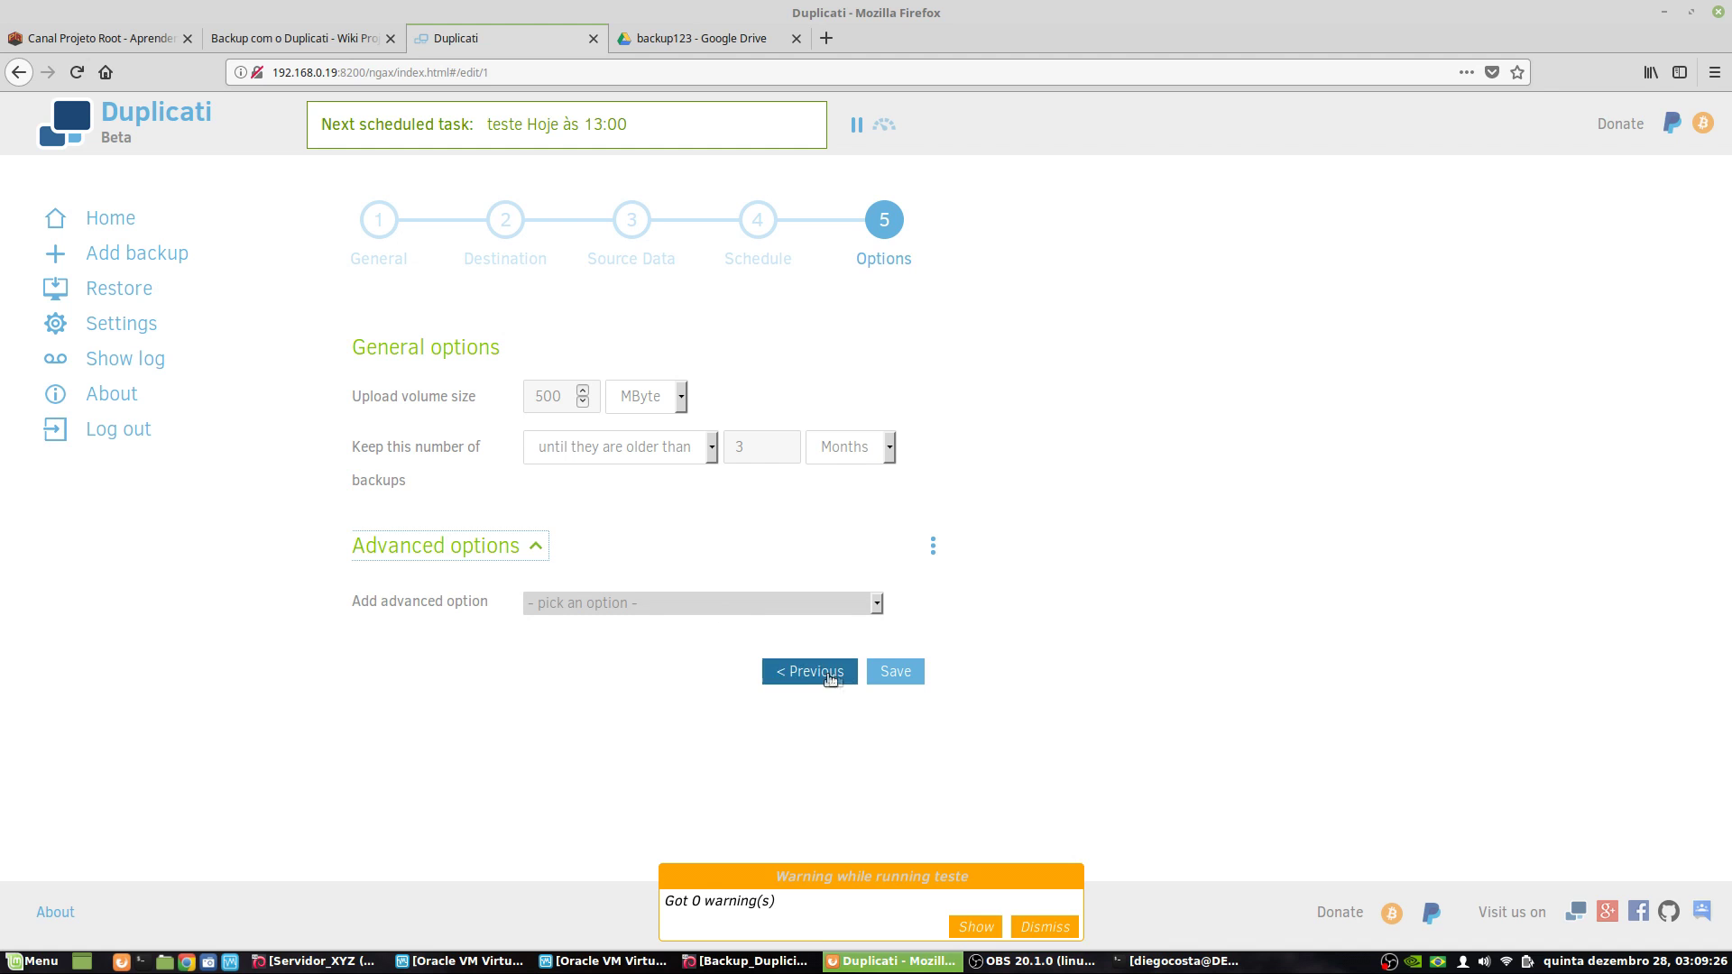
left_click(889, 672)
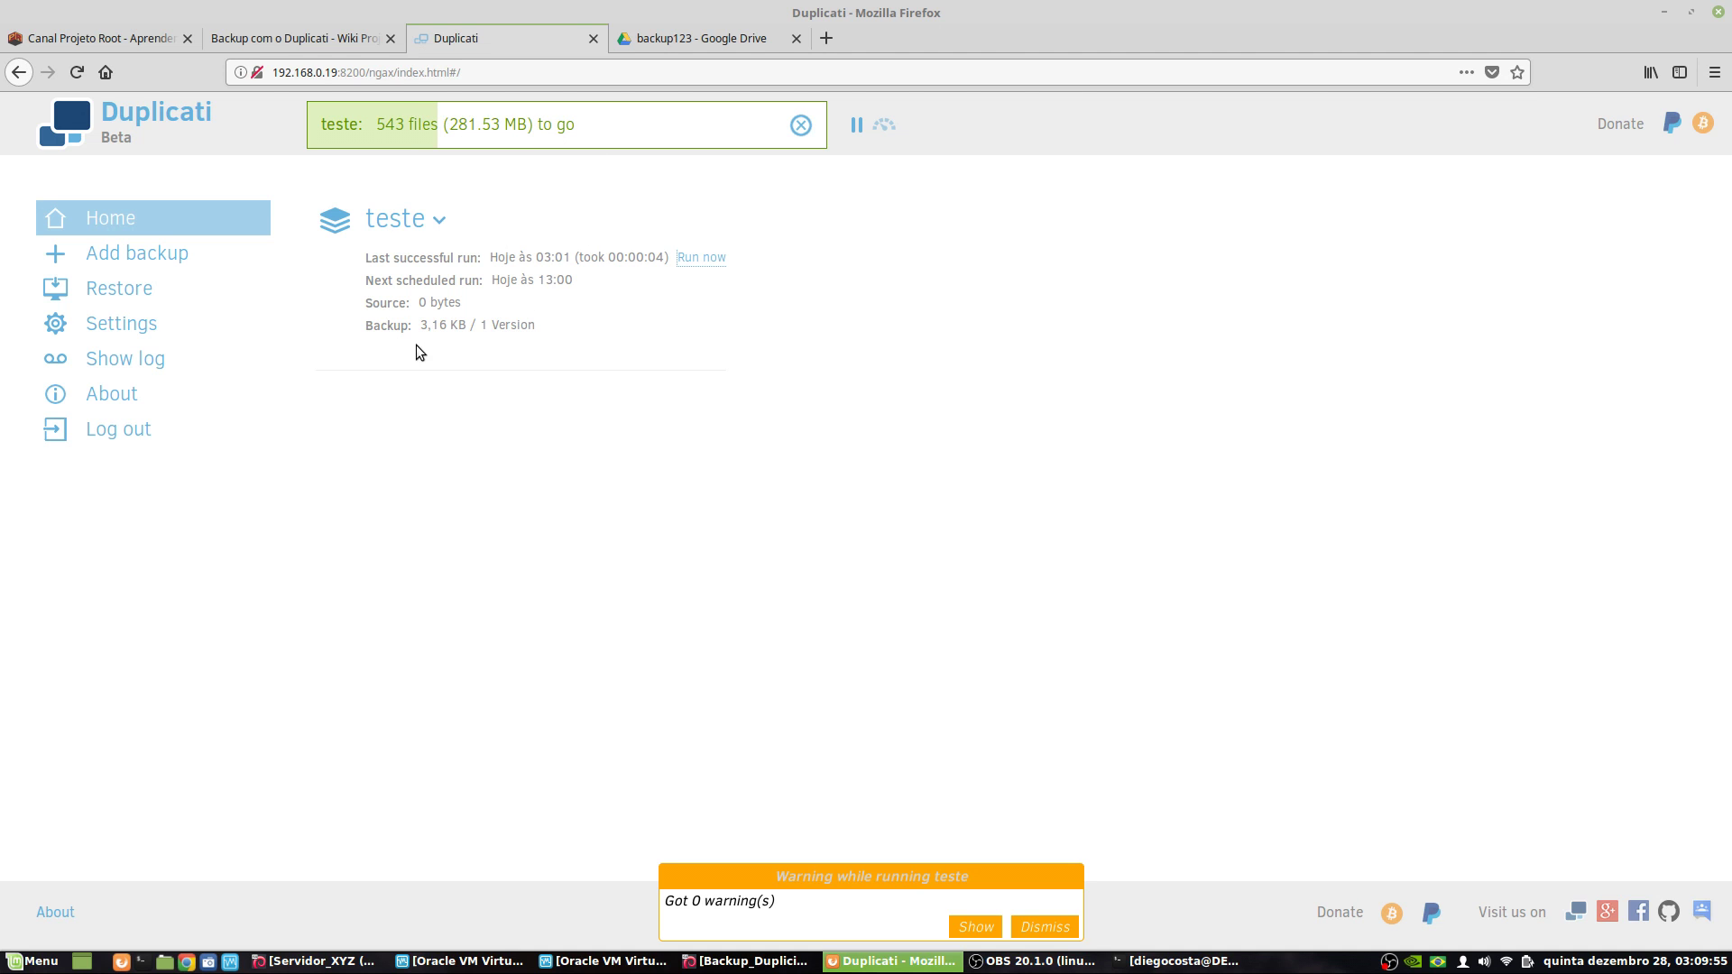
- Clear the text selection and dismiss the 'Got 0 warning(s)' notice
mouse_move(467, 327)
left_mouse_down()
mouse_move(427, 327)
mouse_move(433, 391)
mouse_move(428, 323)
mouse_move(488, 343)
left_mouse_up()
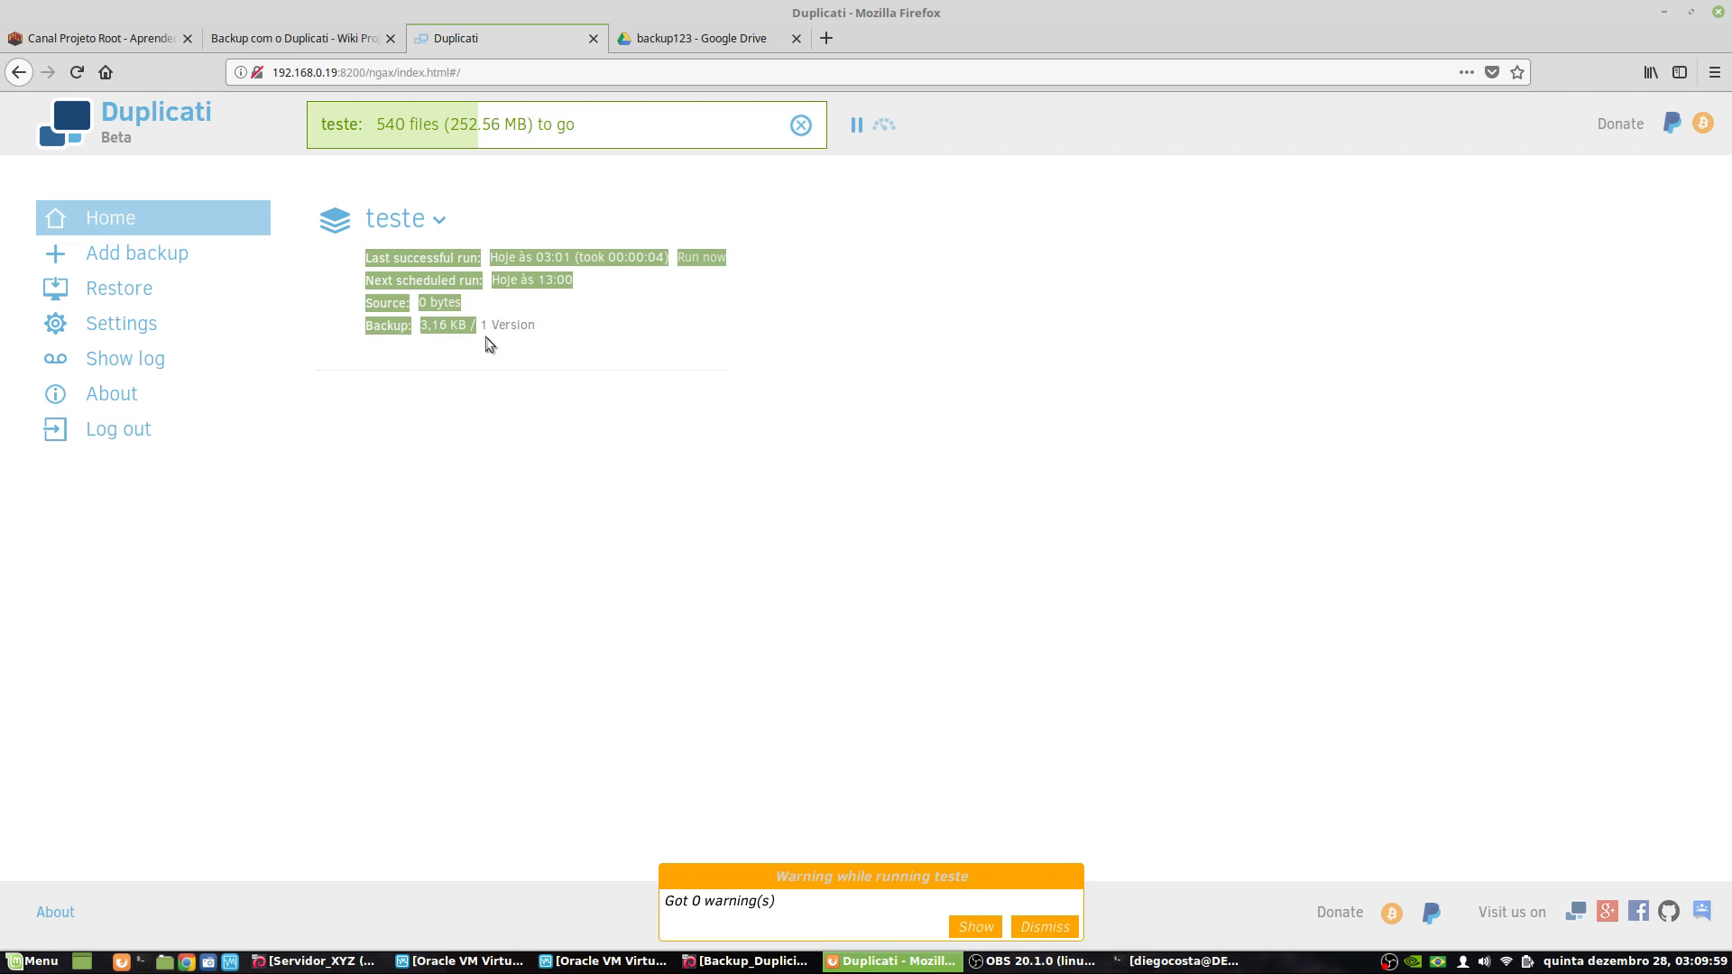
left_click(488, 338)
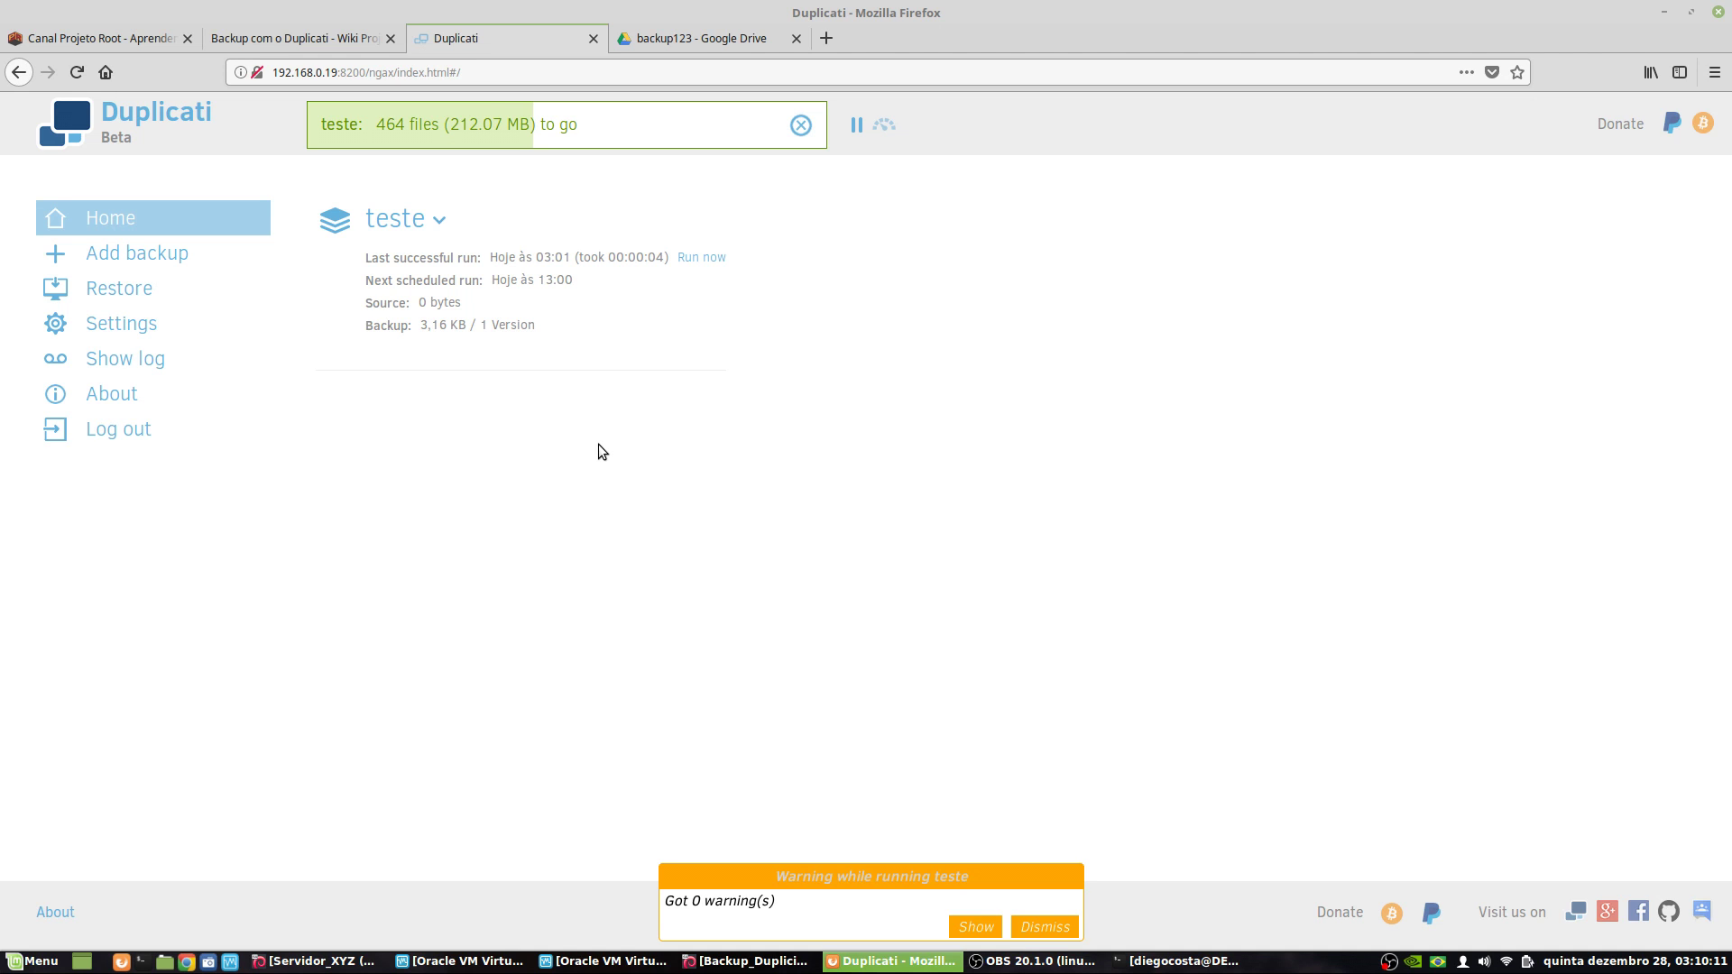
left_click(1044, 926)
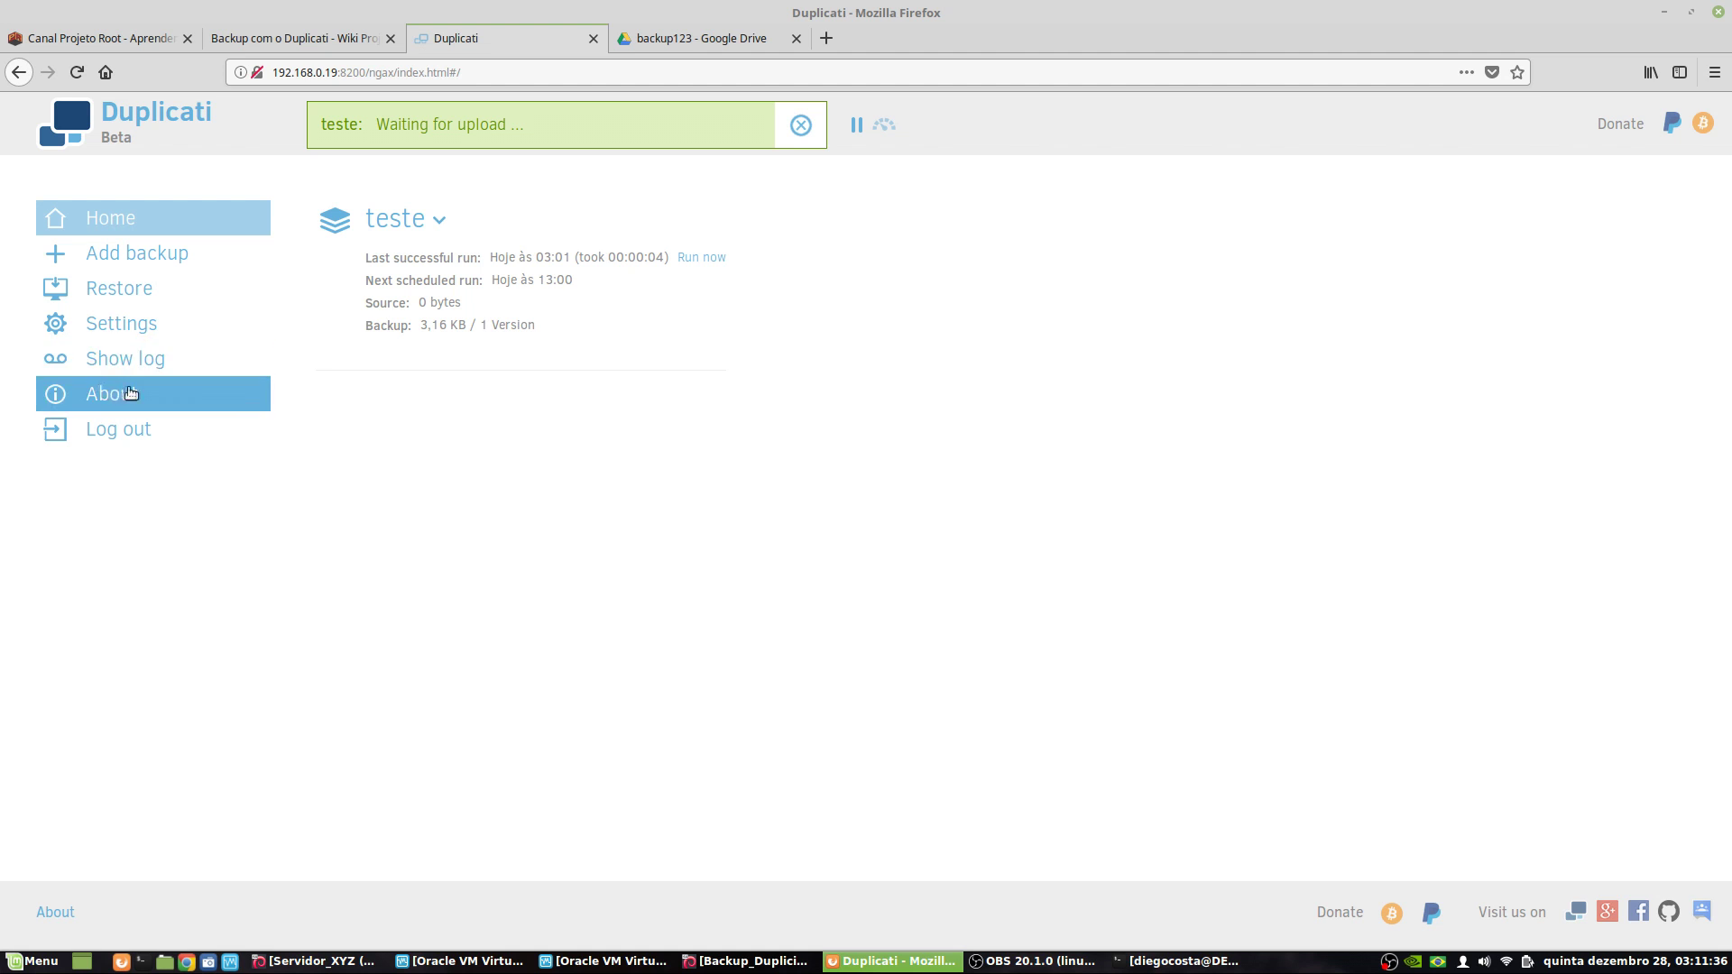
- View the live server log at Profiling, Information, Warning, Error, then Profiling again
left_click(171, 361)
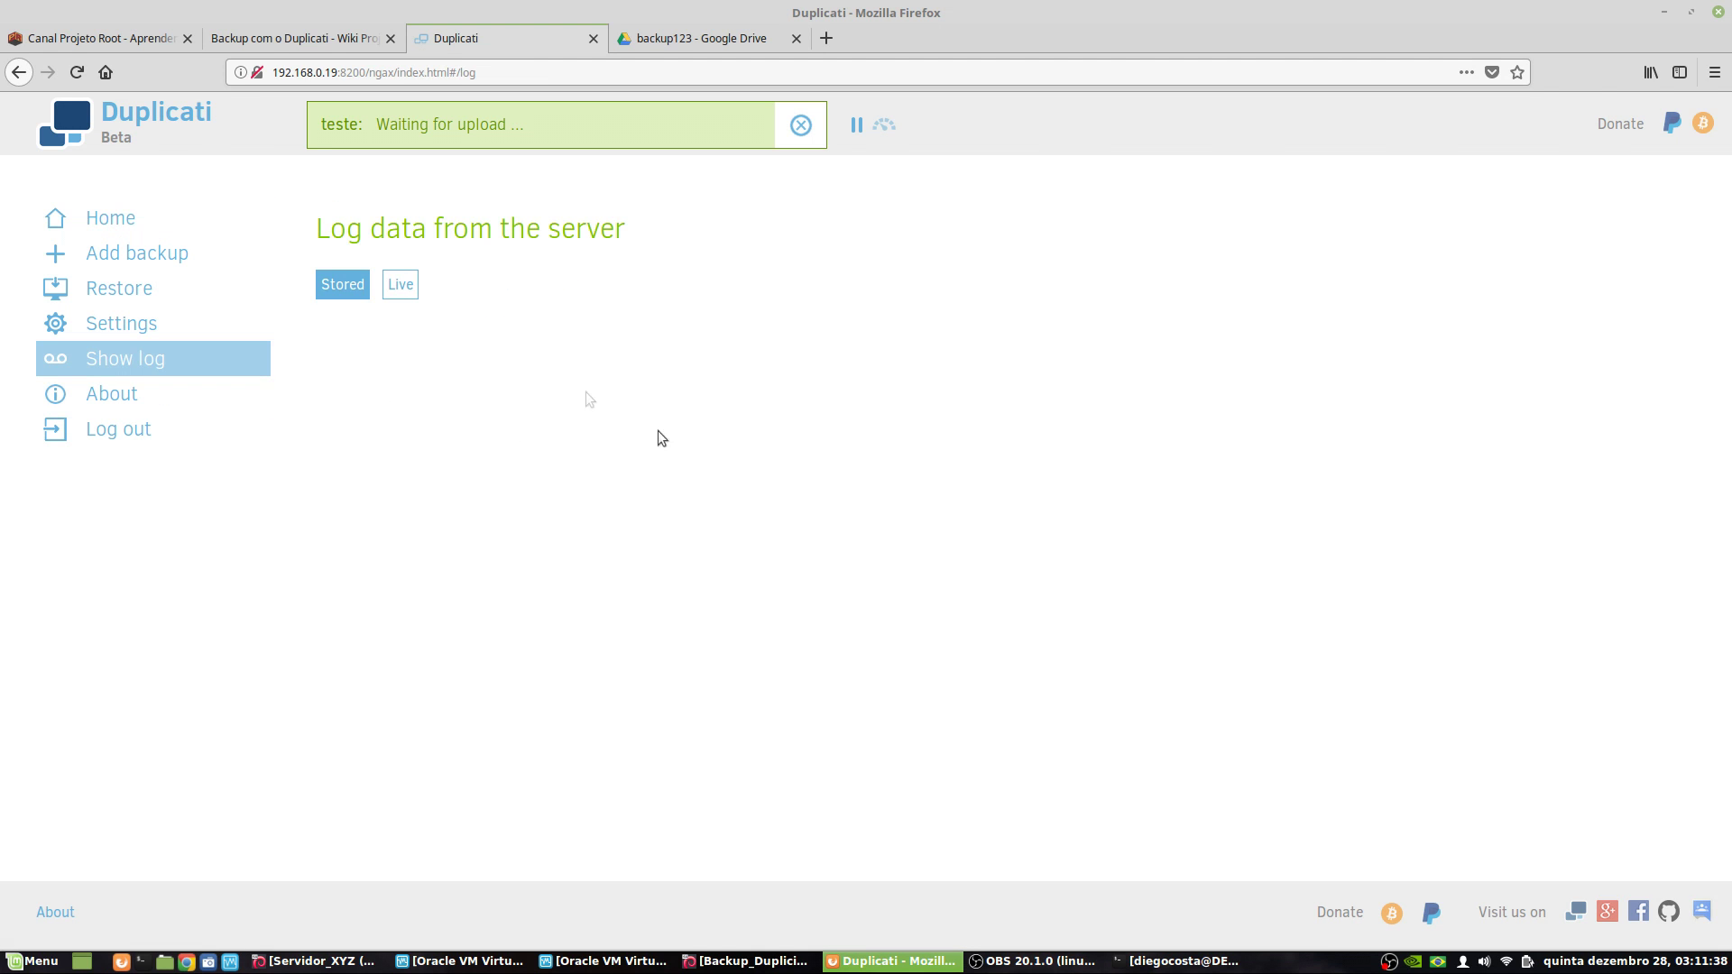
left_click(407, 294)
left_click(395, 354)
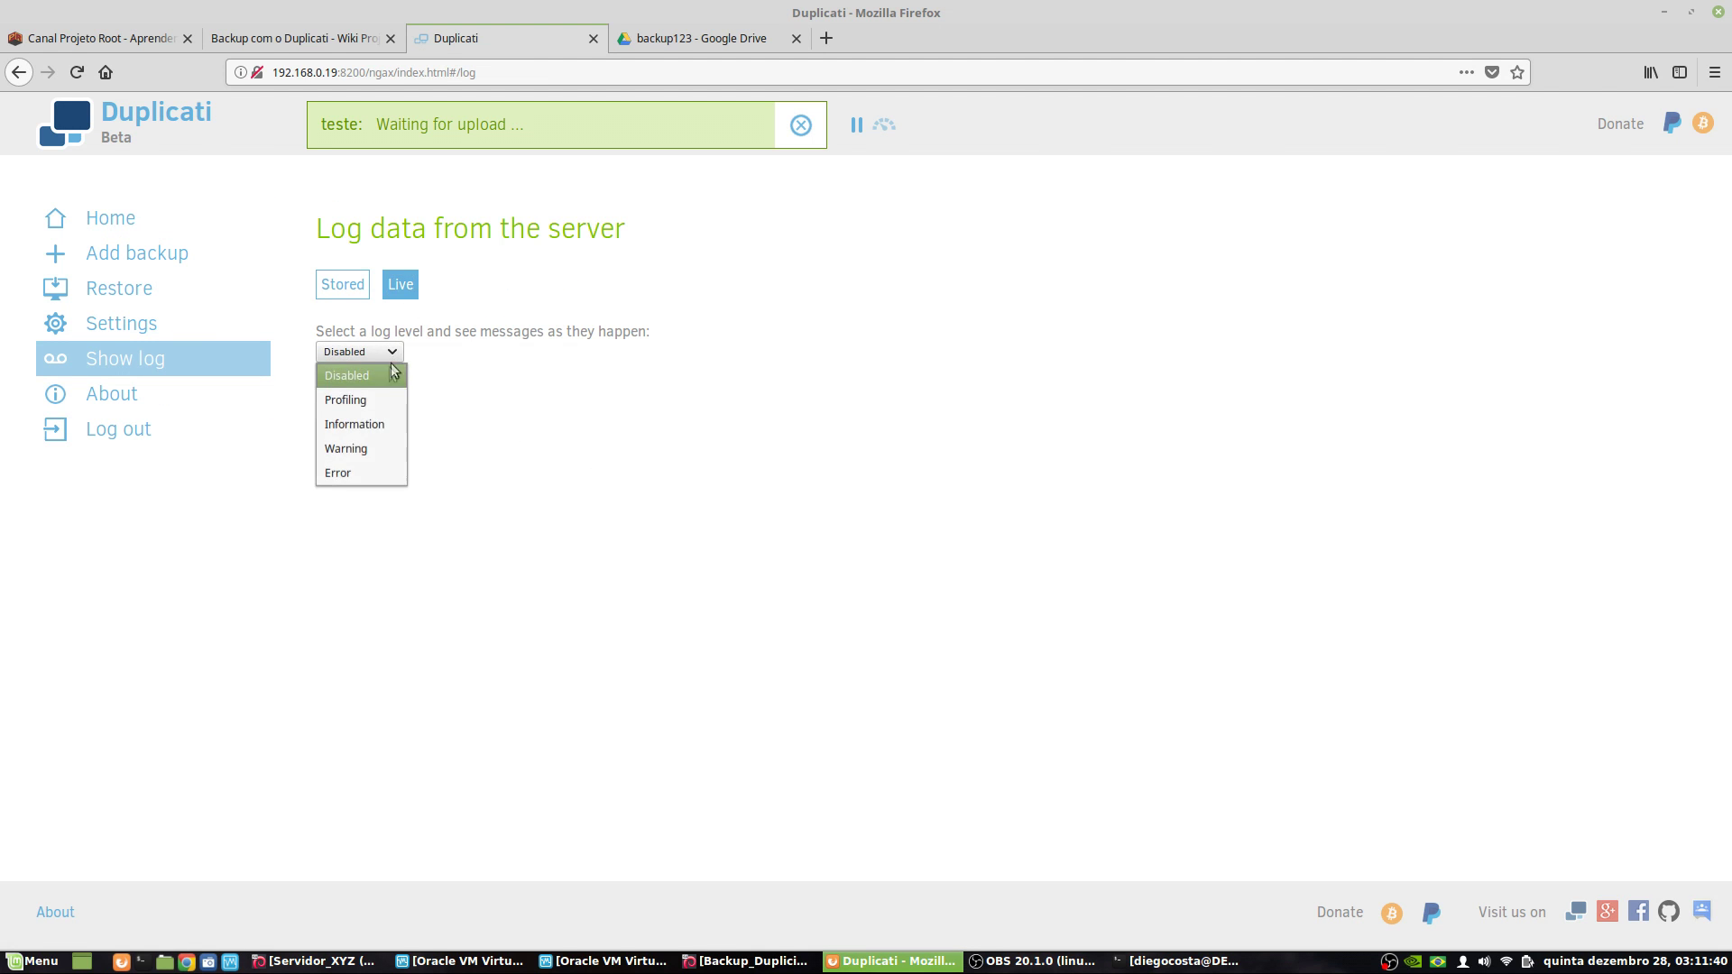
left_click(377, 401)
left_click(392, 353)
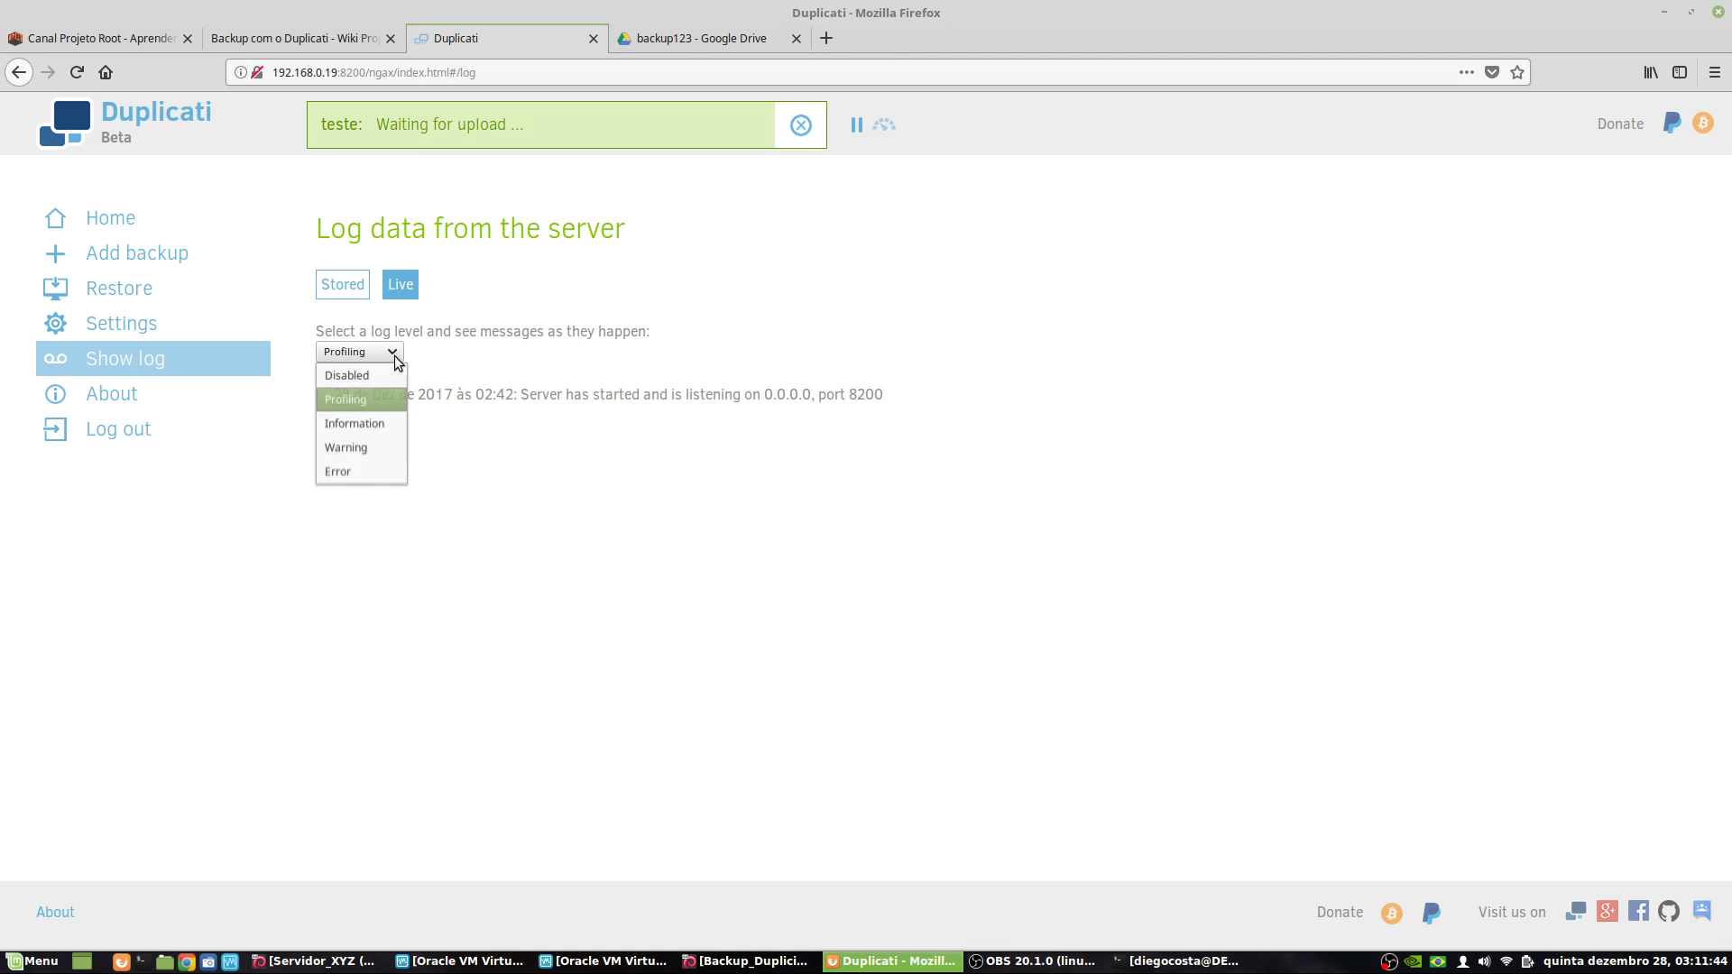
left_click(368, 430)
left_click(370, 354)
left_click(374, 448)
left_click(365, 352)
left_click(355, 472)
left_click(377, 352)
left_click(377, 398)
- Select the message about listening on port 8200, then return to the stored log
left_click_drag(530, 397, 668, 401)
left_click_drag(814, 397, 840, 397)
left_click_drag(535, 397, 855, 422)
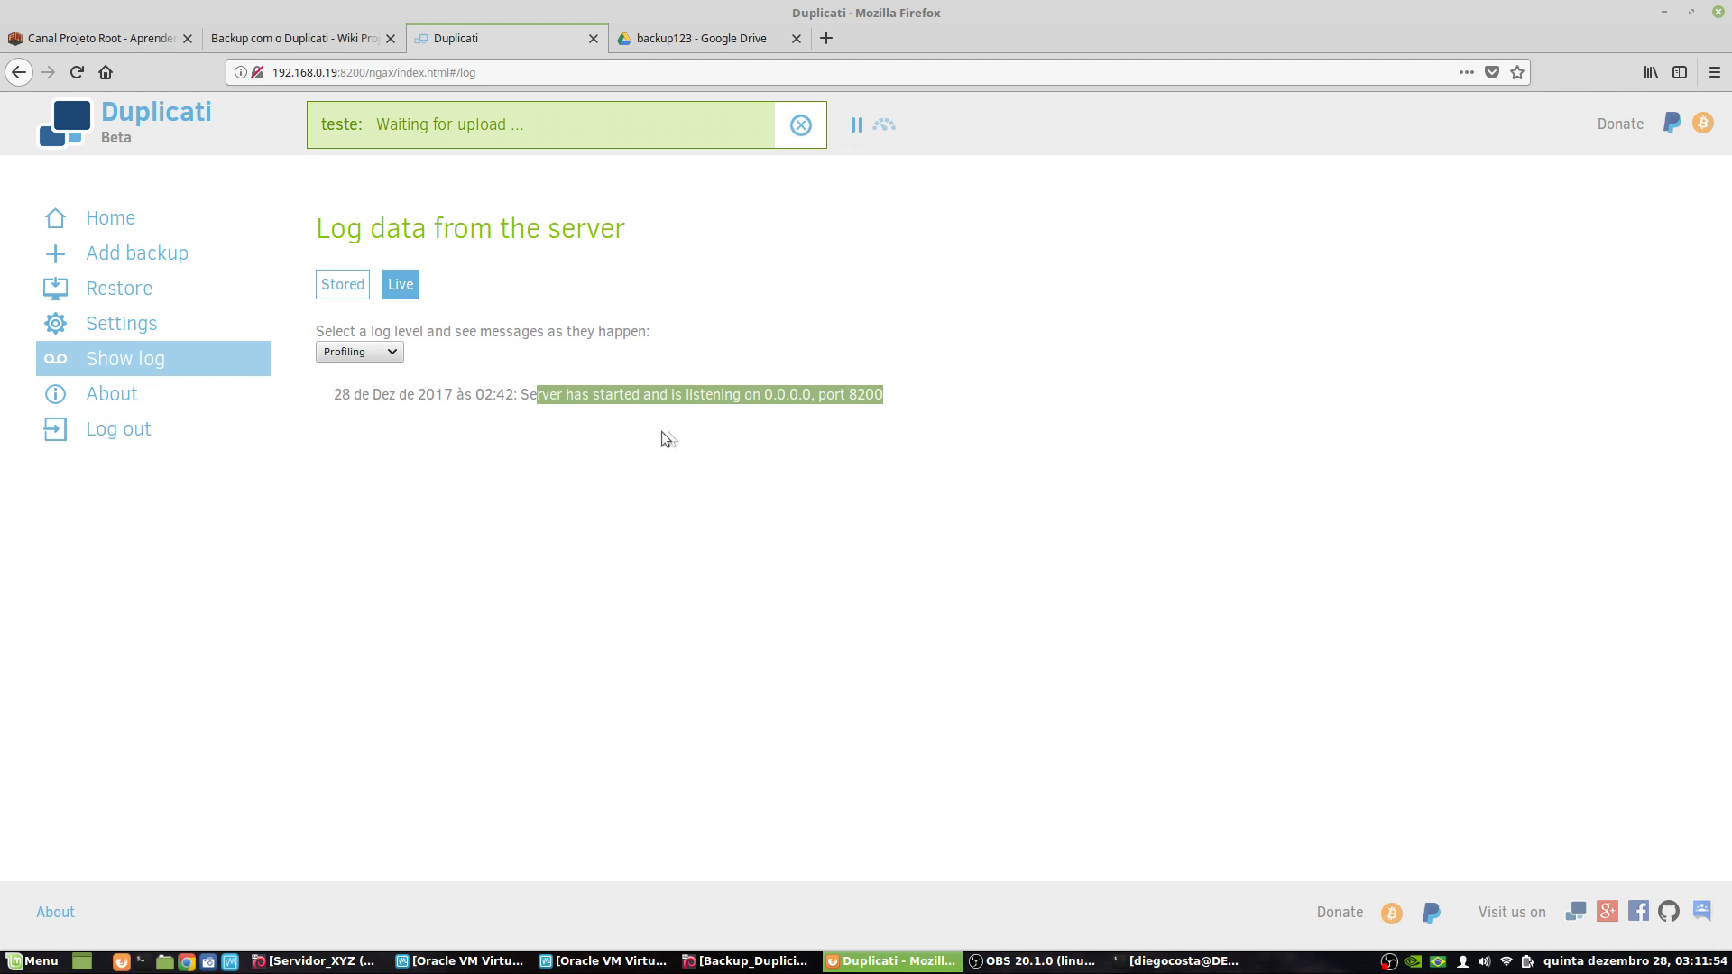
left_click(350, 285)
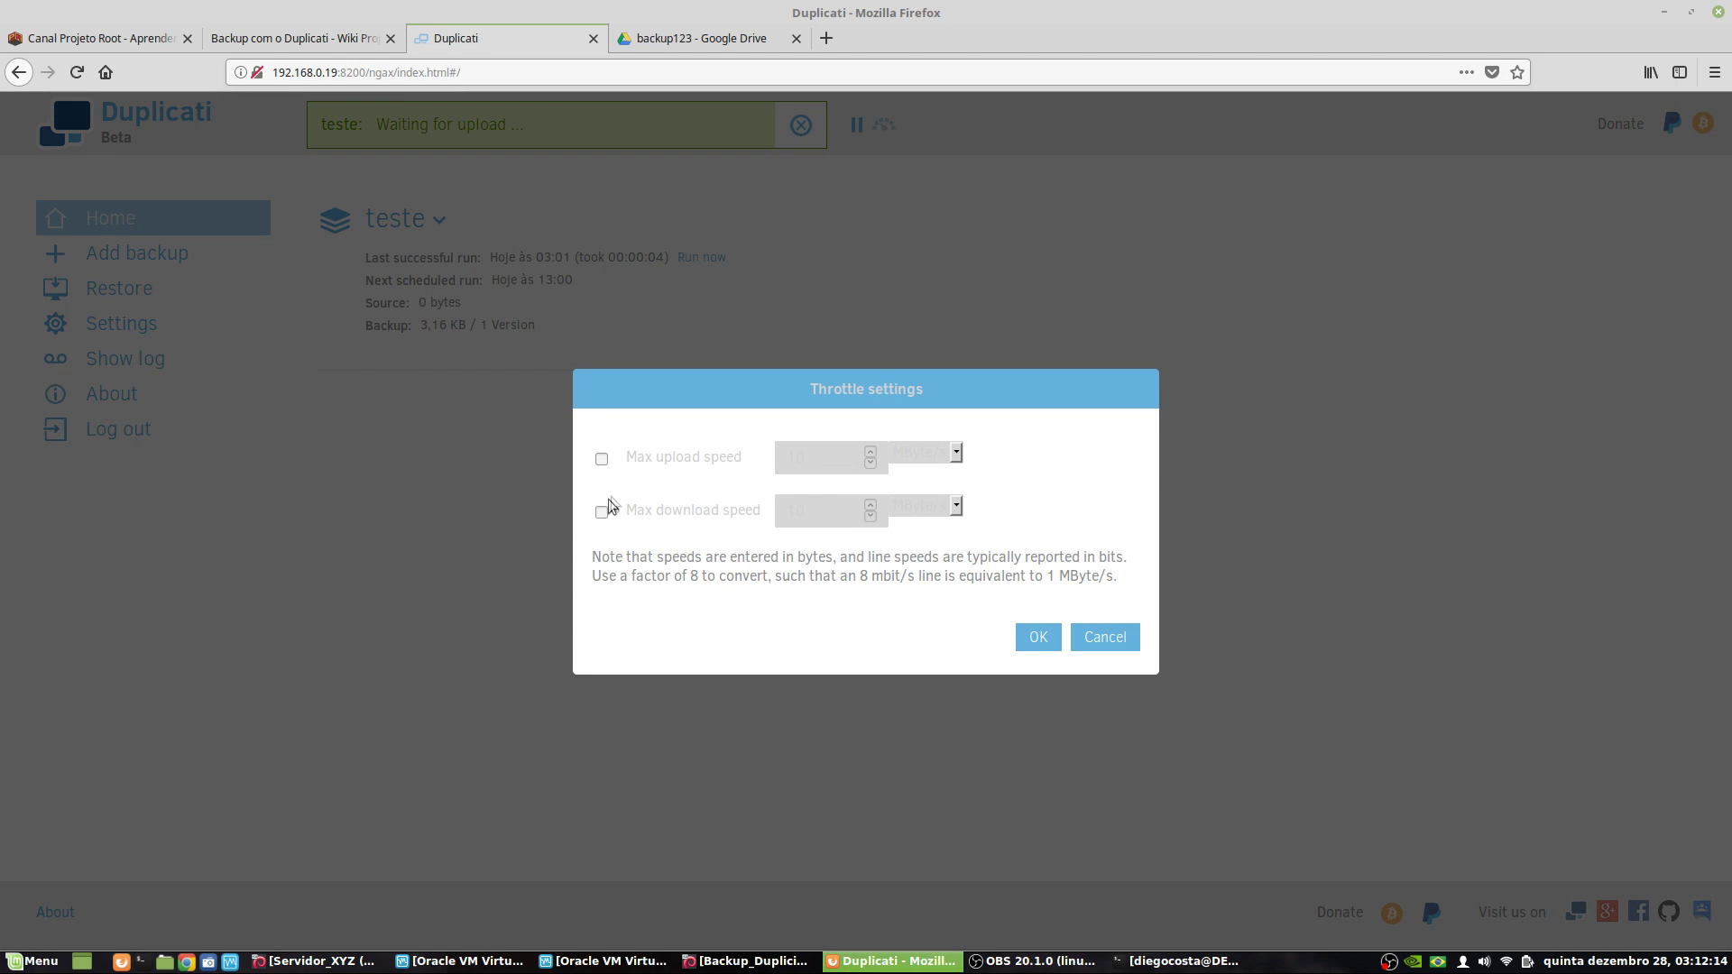
- Enable maximum upload and download speeds in Throttle settings and set both to 30 MByte/s
left_click(602, 459)
left_click(601, 512)
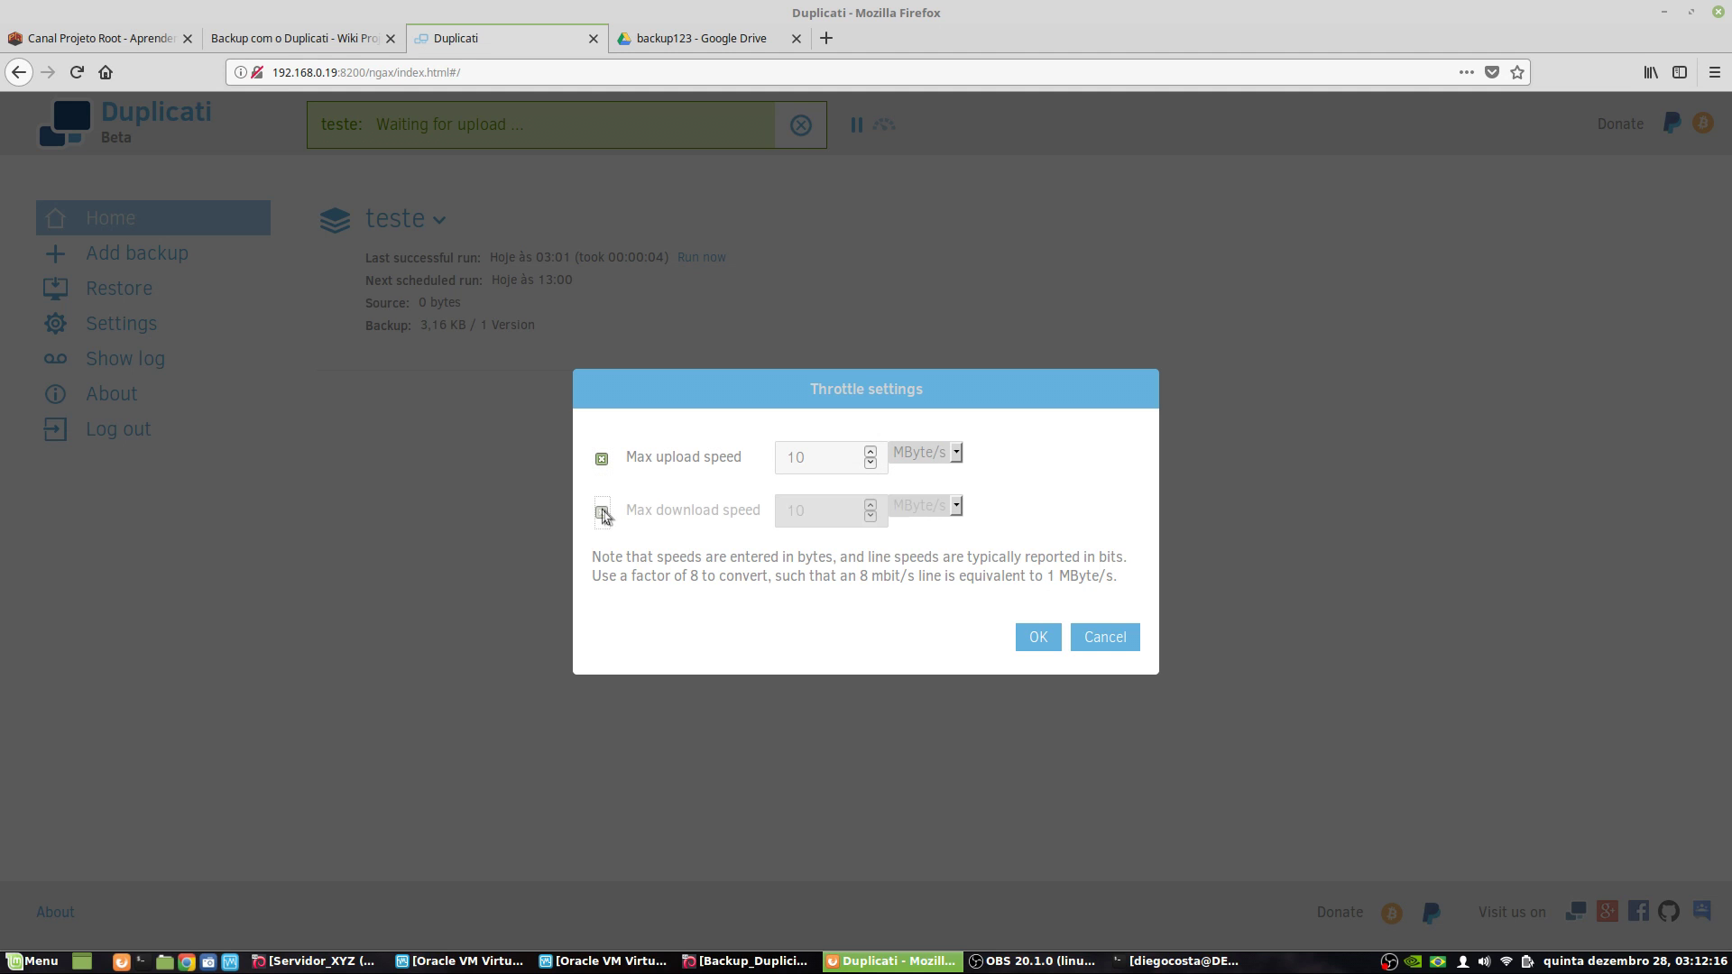
left_click_drag(794, 456, 773, 454)
type("3")
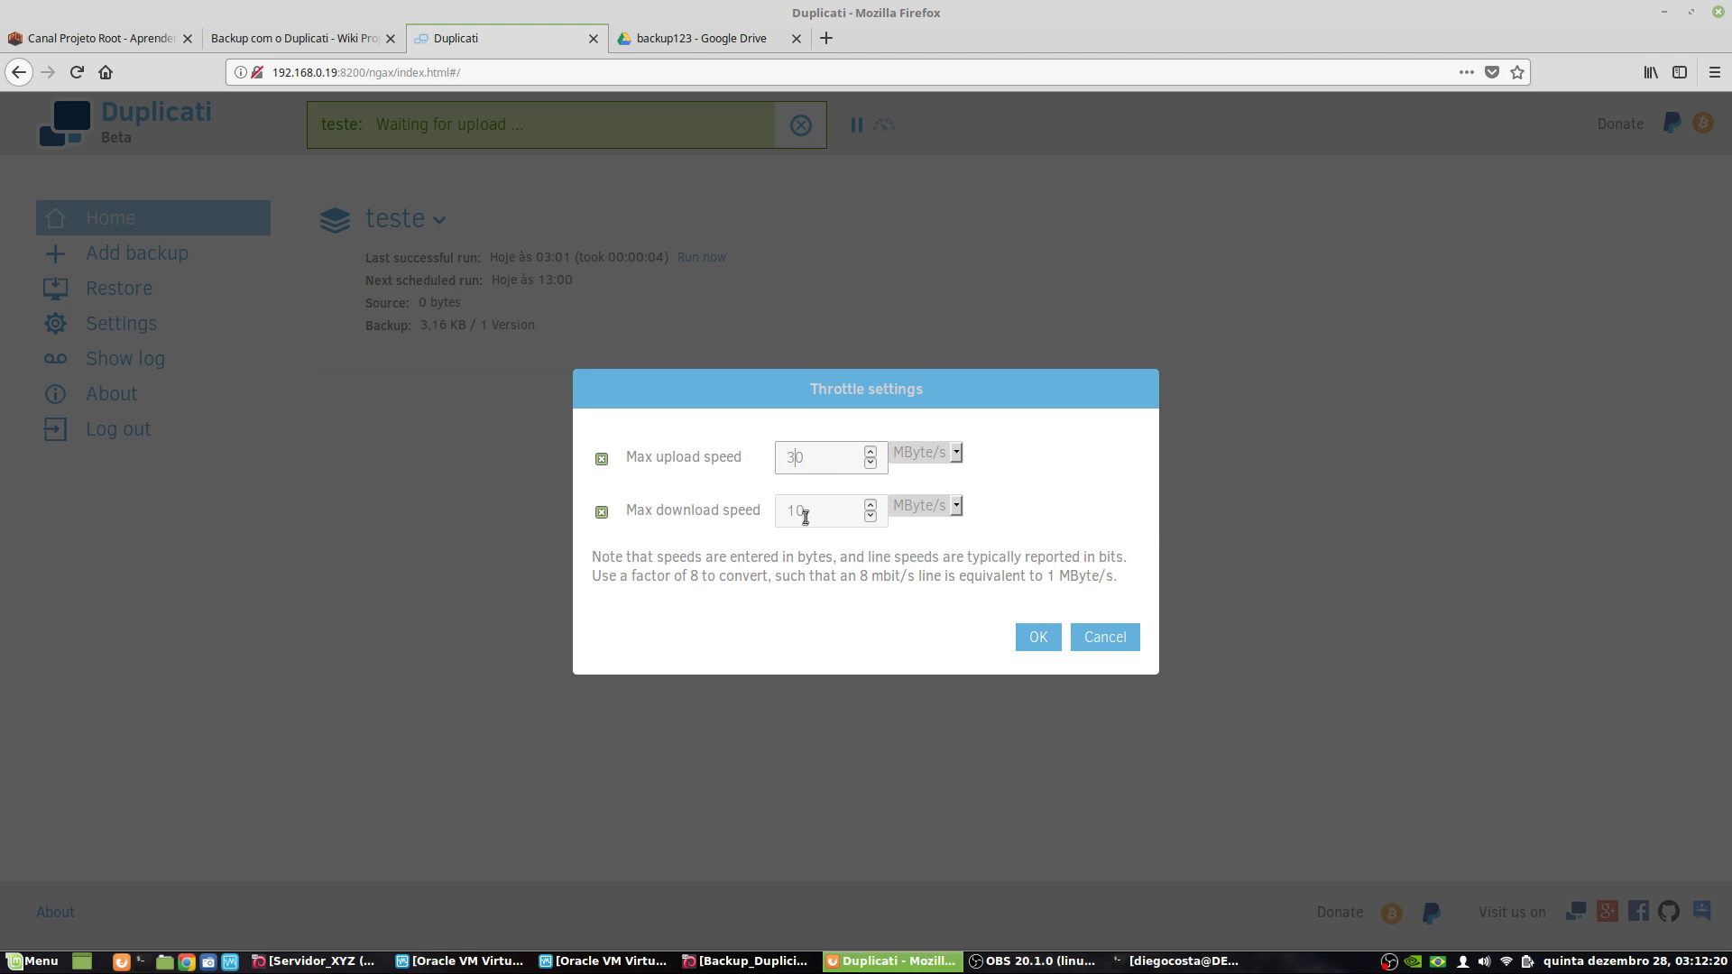
left_click_drag(797, 512, 778, 511)
type("3")
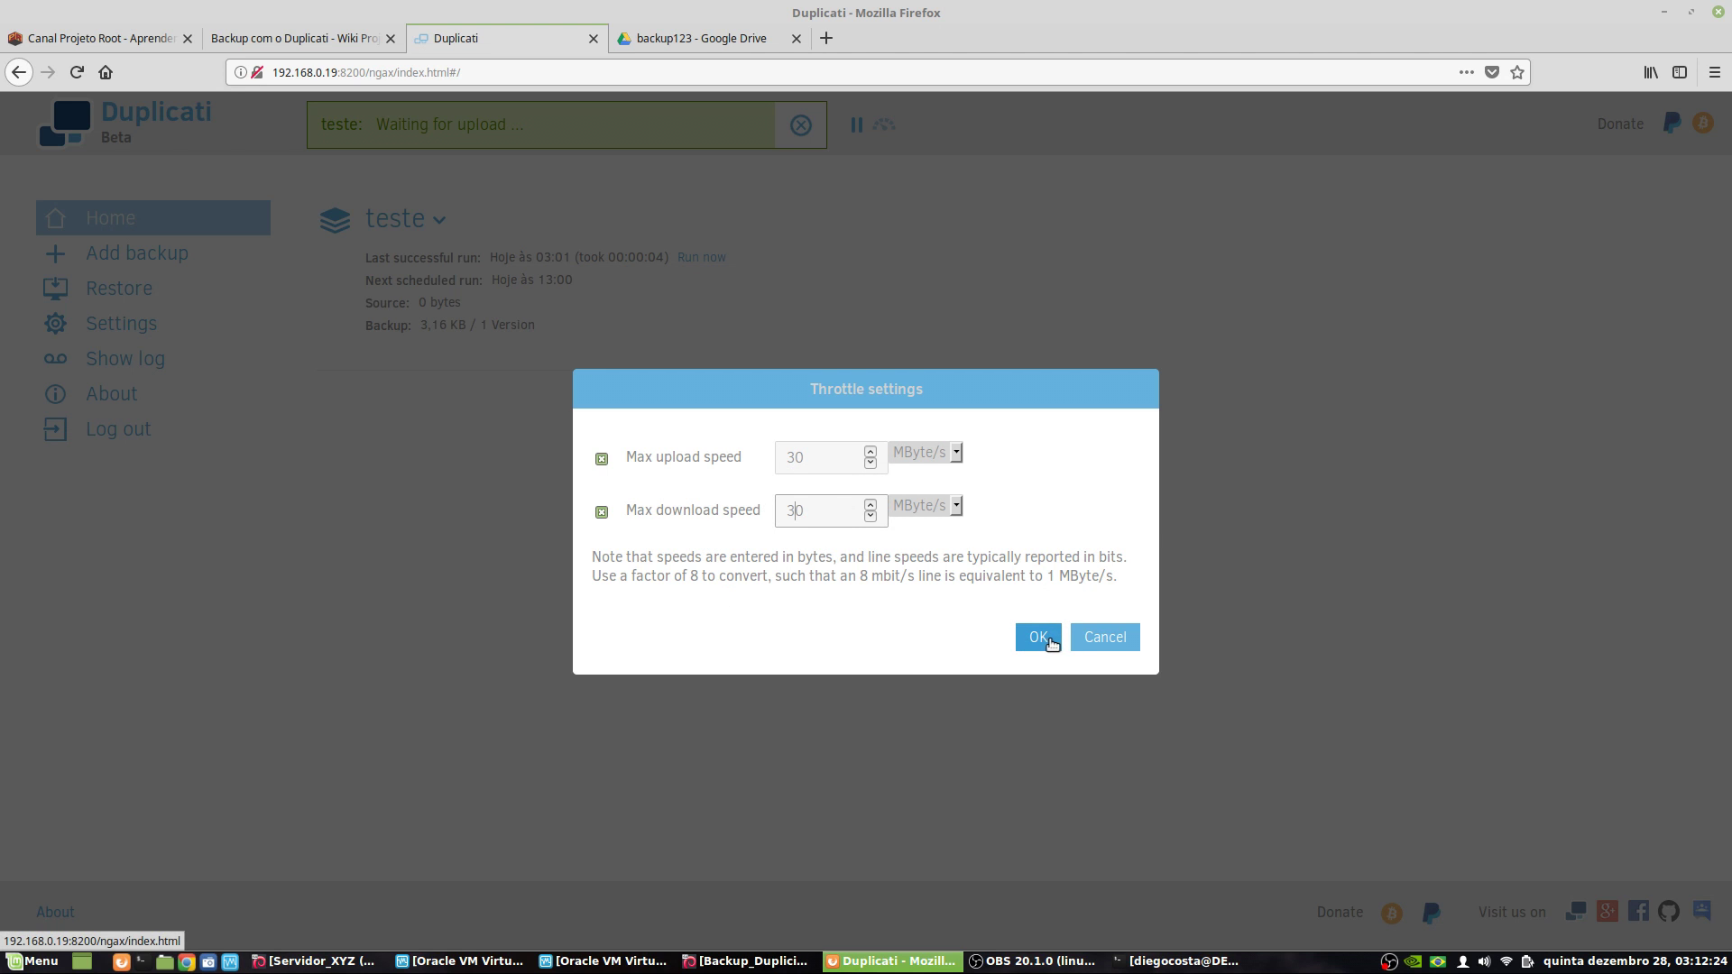
left_click(1047, 639)
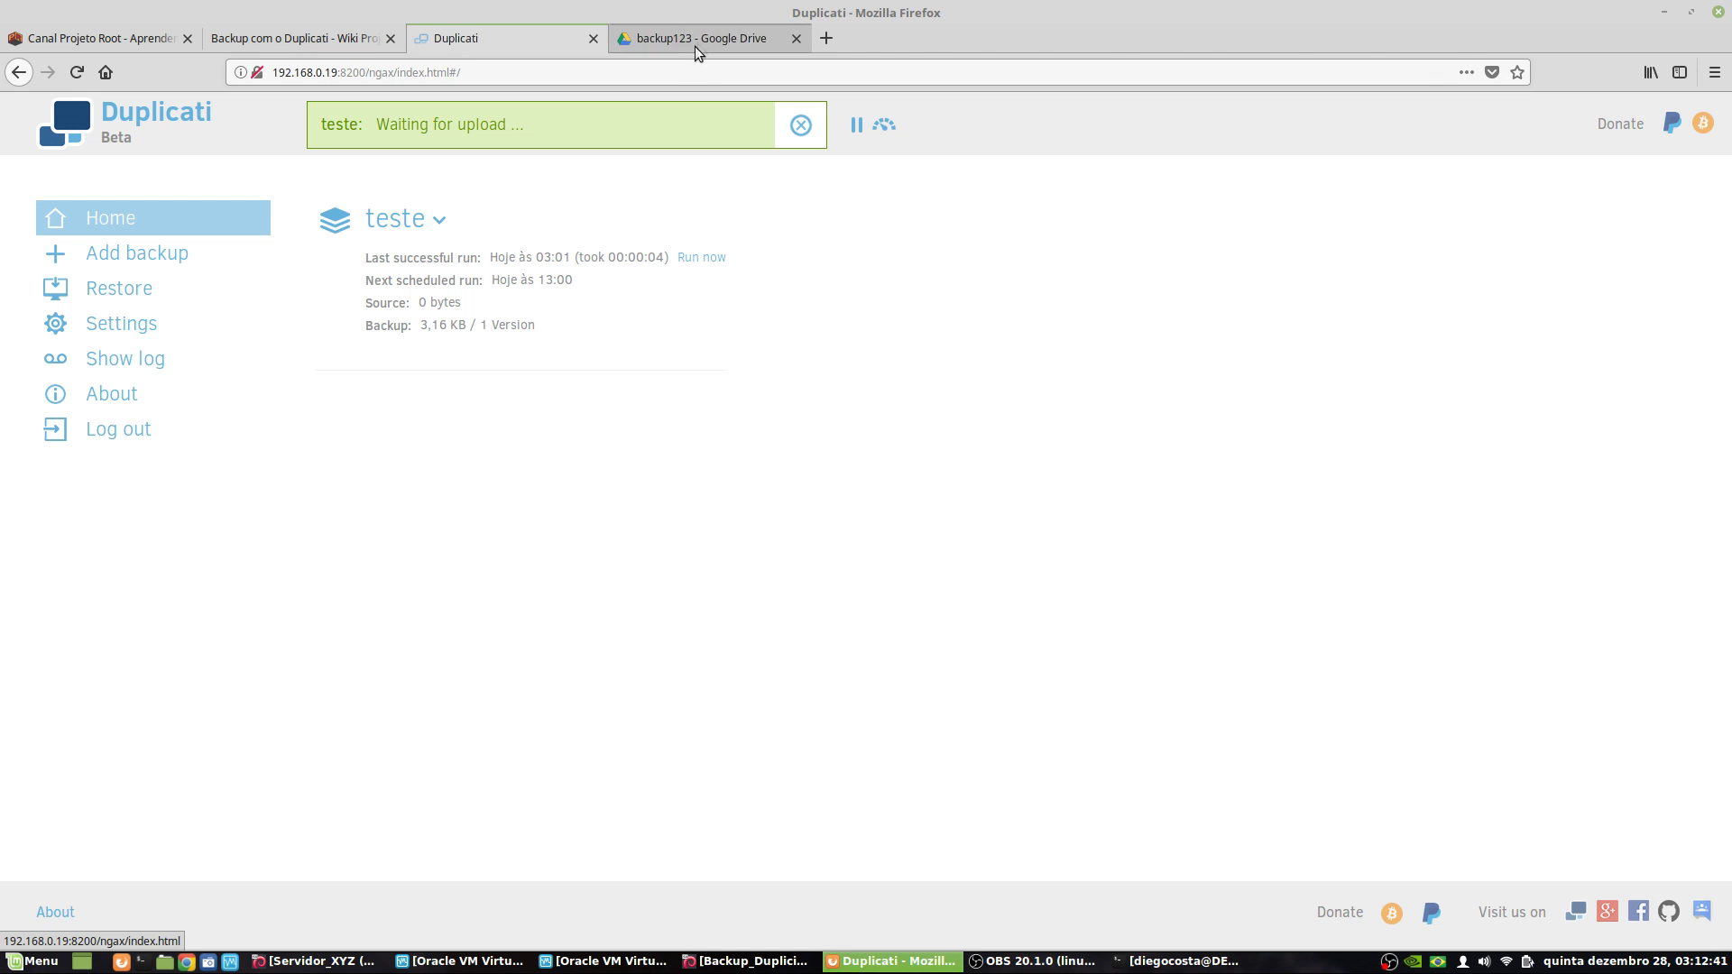
- Review the three Duplicati uploads in backup123's Google Drive activity, then check teste's 'Waiting for upload' status
left_click(695, 46)
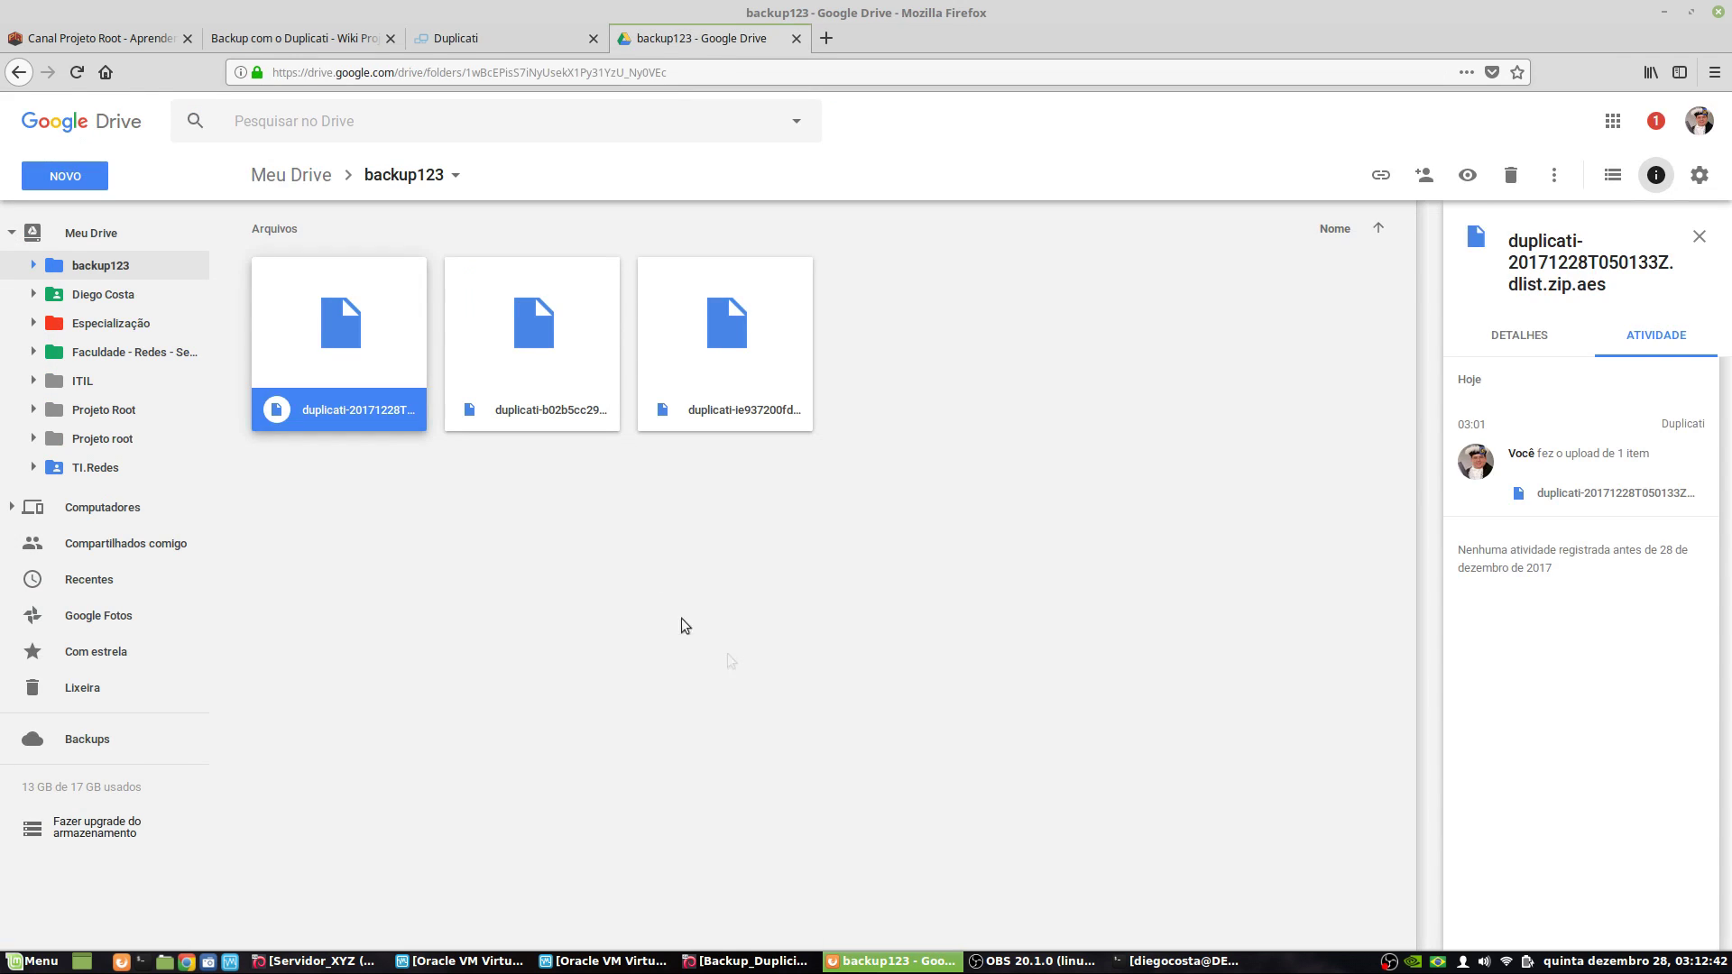
left_click(696, 584)
left_click(94, 263)
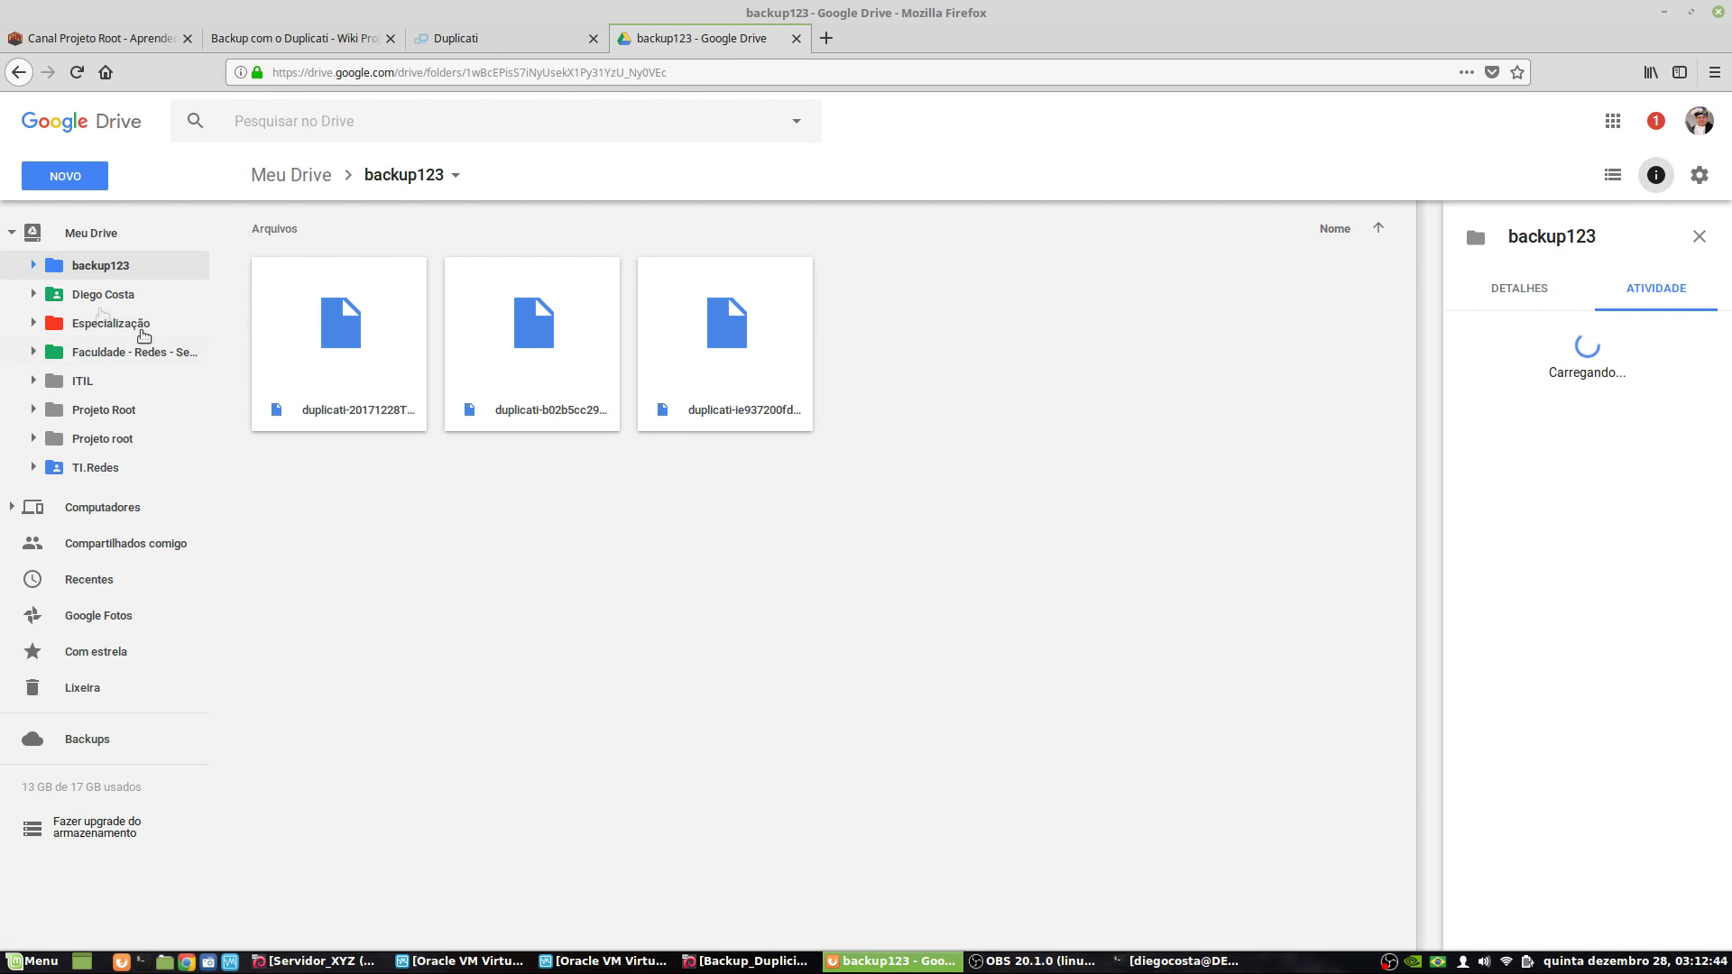
right_click(604, 661)
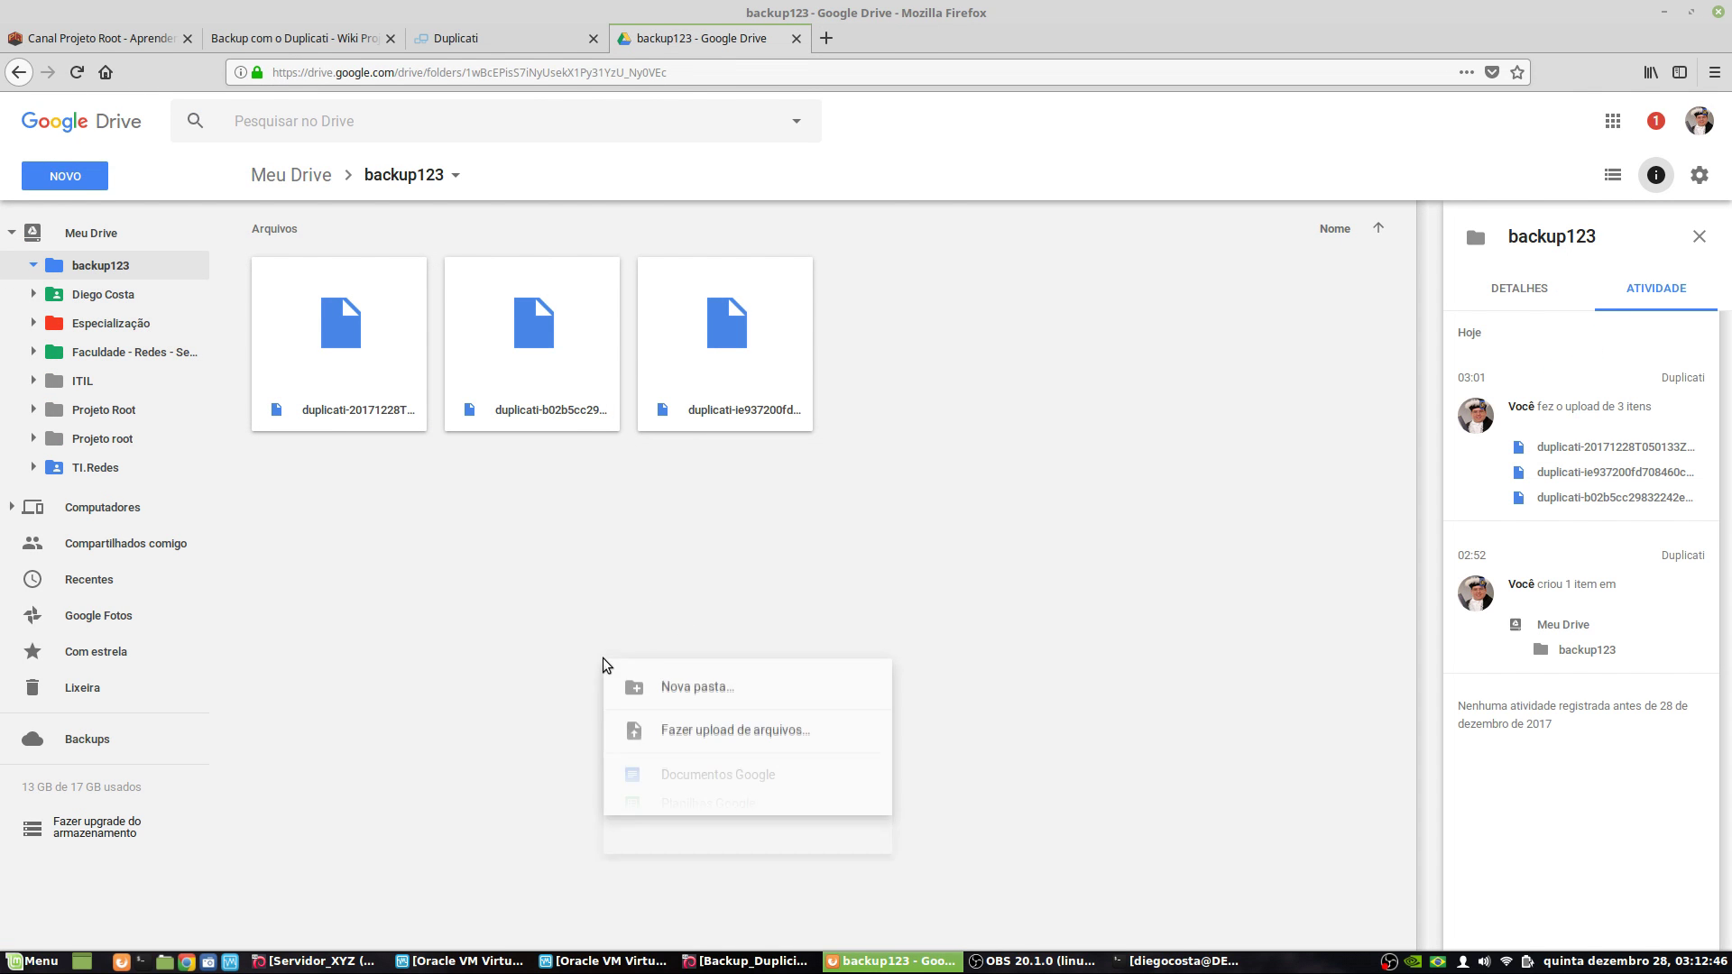
left_click(415, 705)
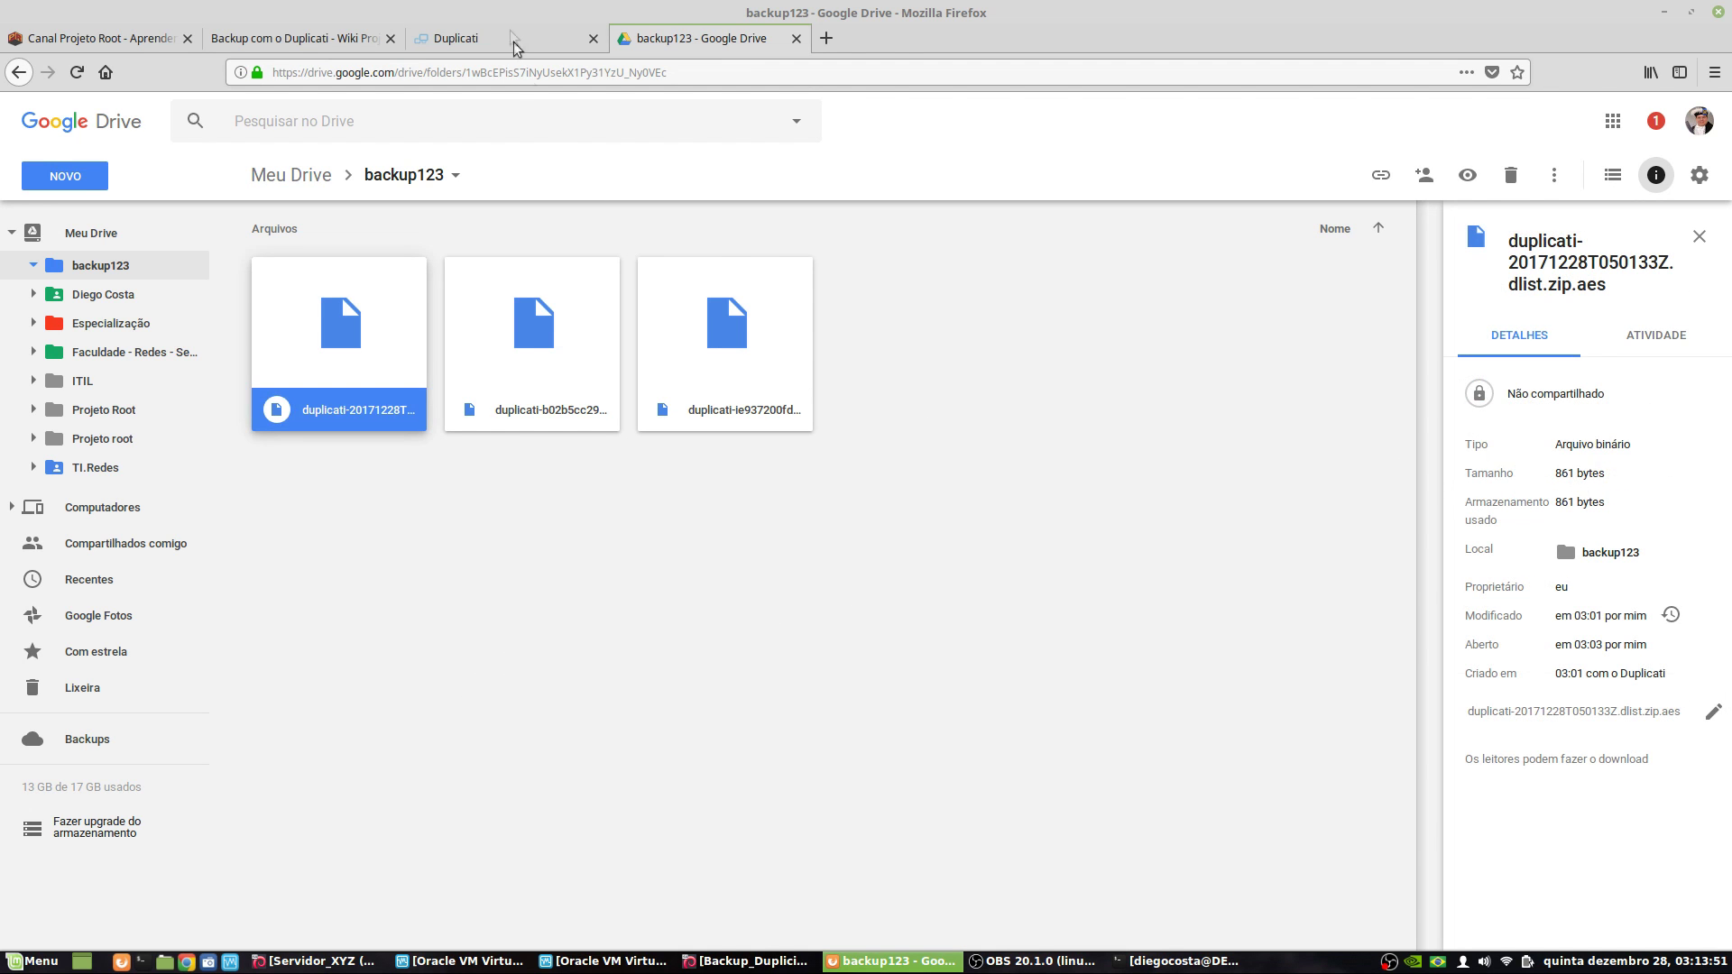
left_click(512, 41)
left_click_drag(377, 125, 534, 126)
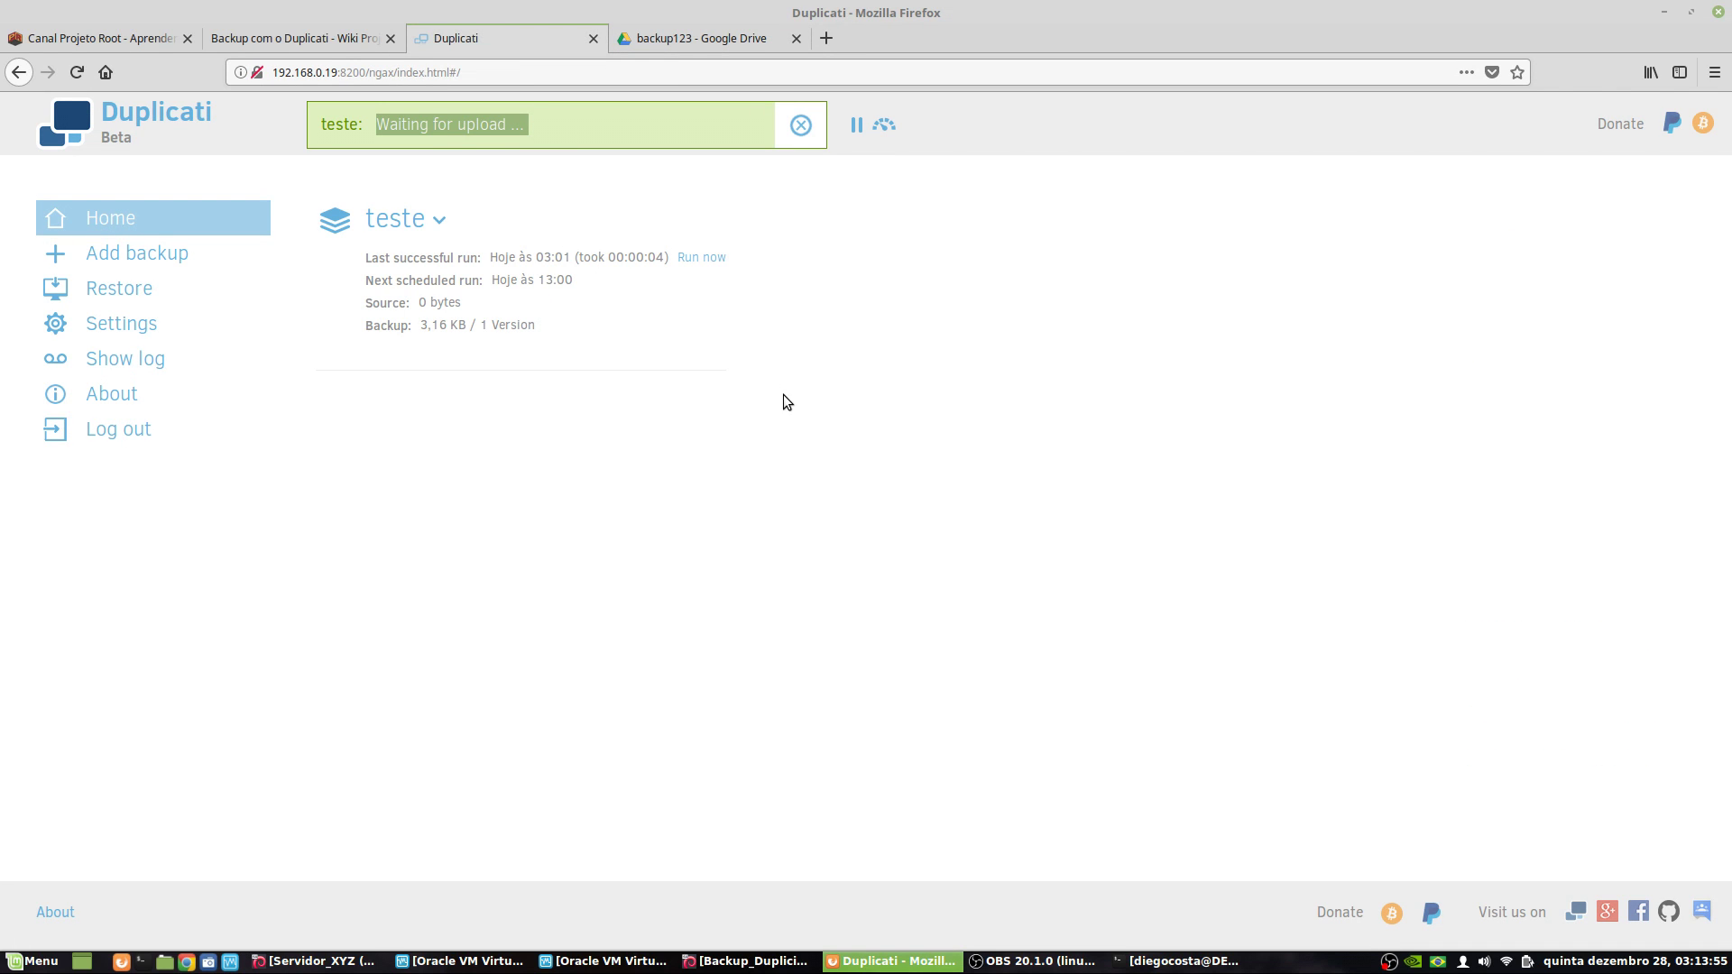
- Stop the running teste backup after upload and dismiss the red error toast
left_click(801, 125)
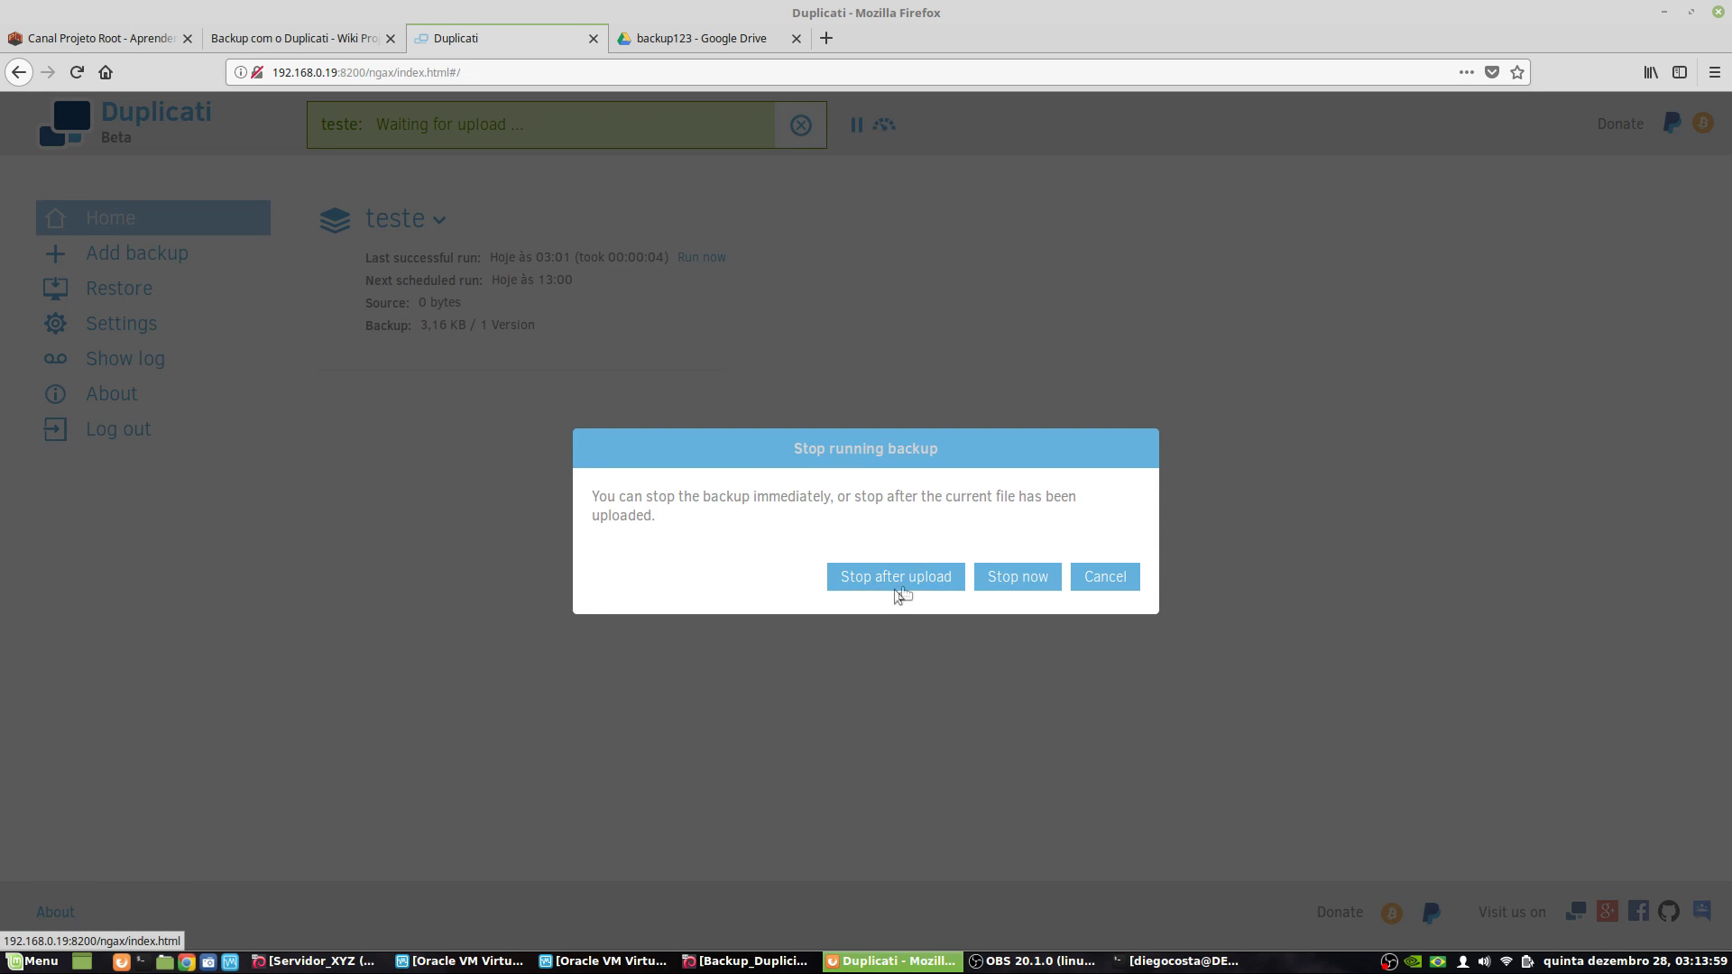
left_click(1014, 585)
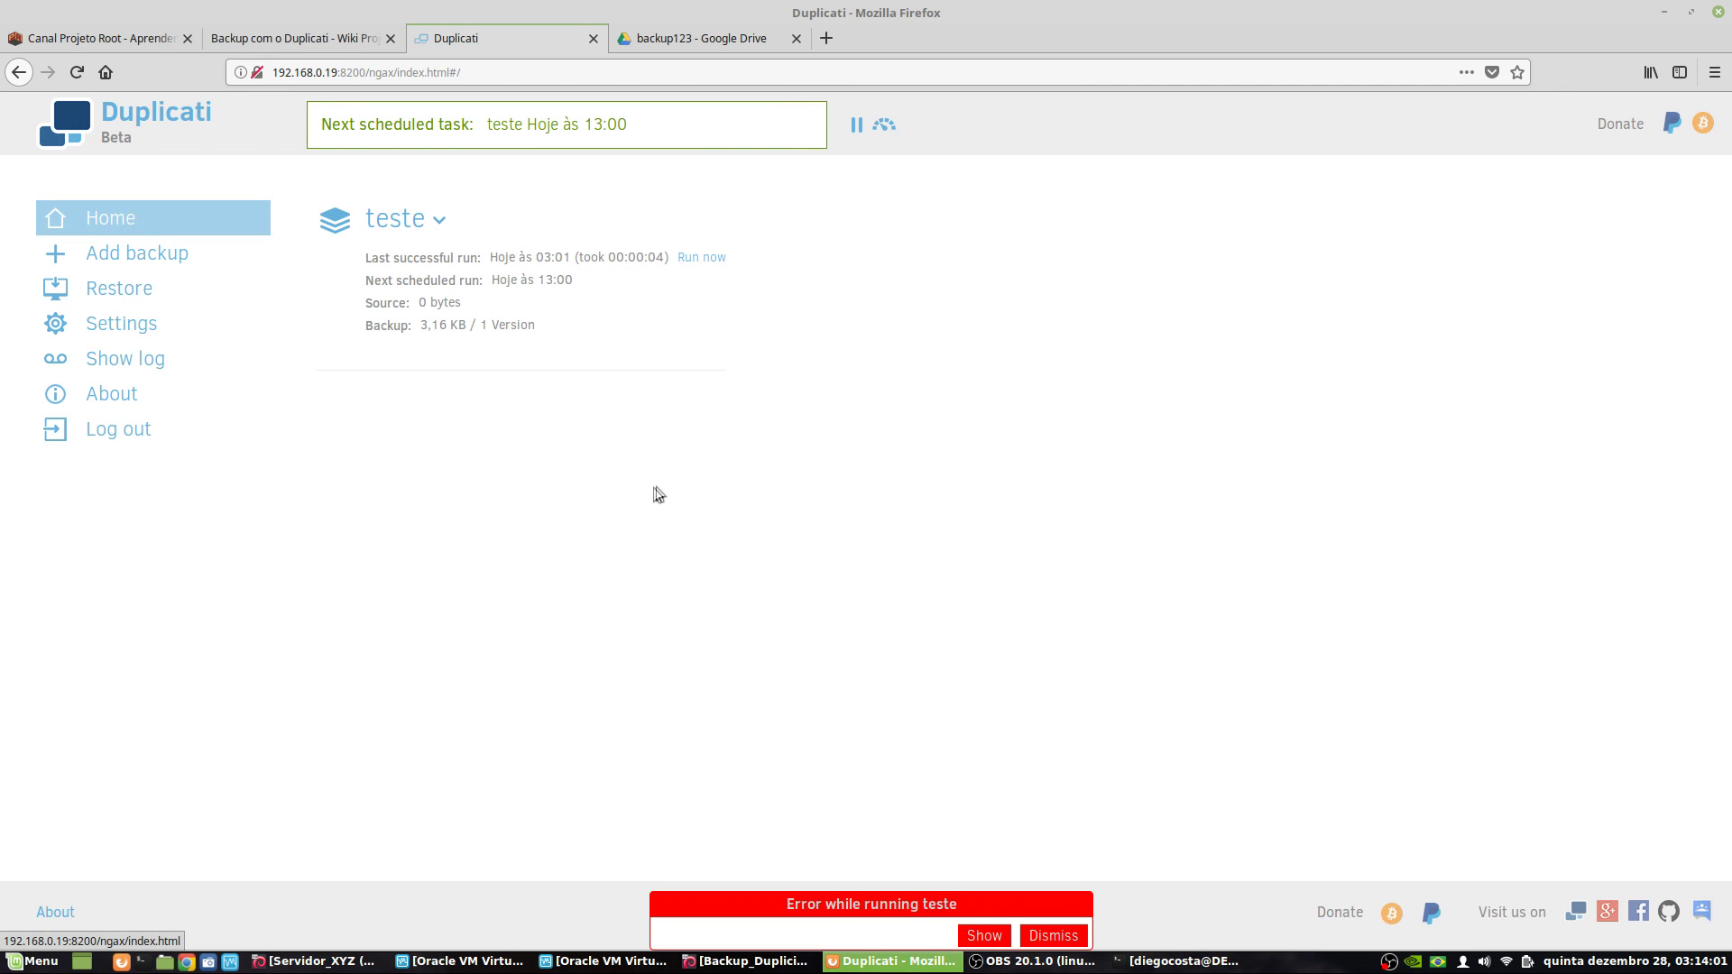
left_click(1048, 937)
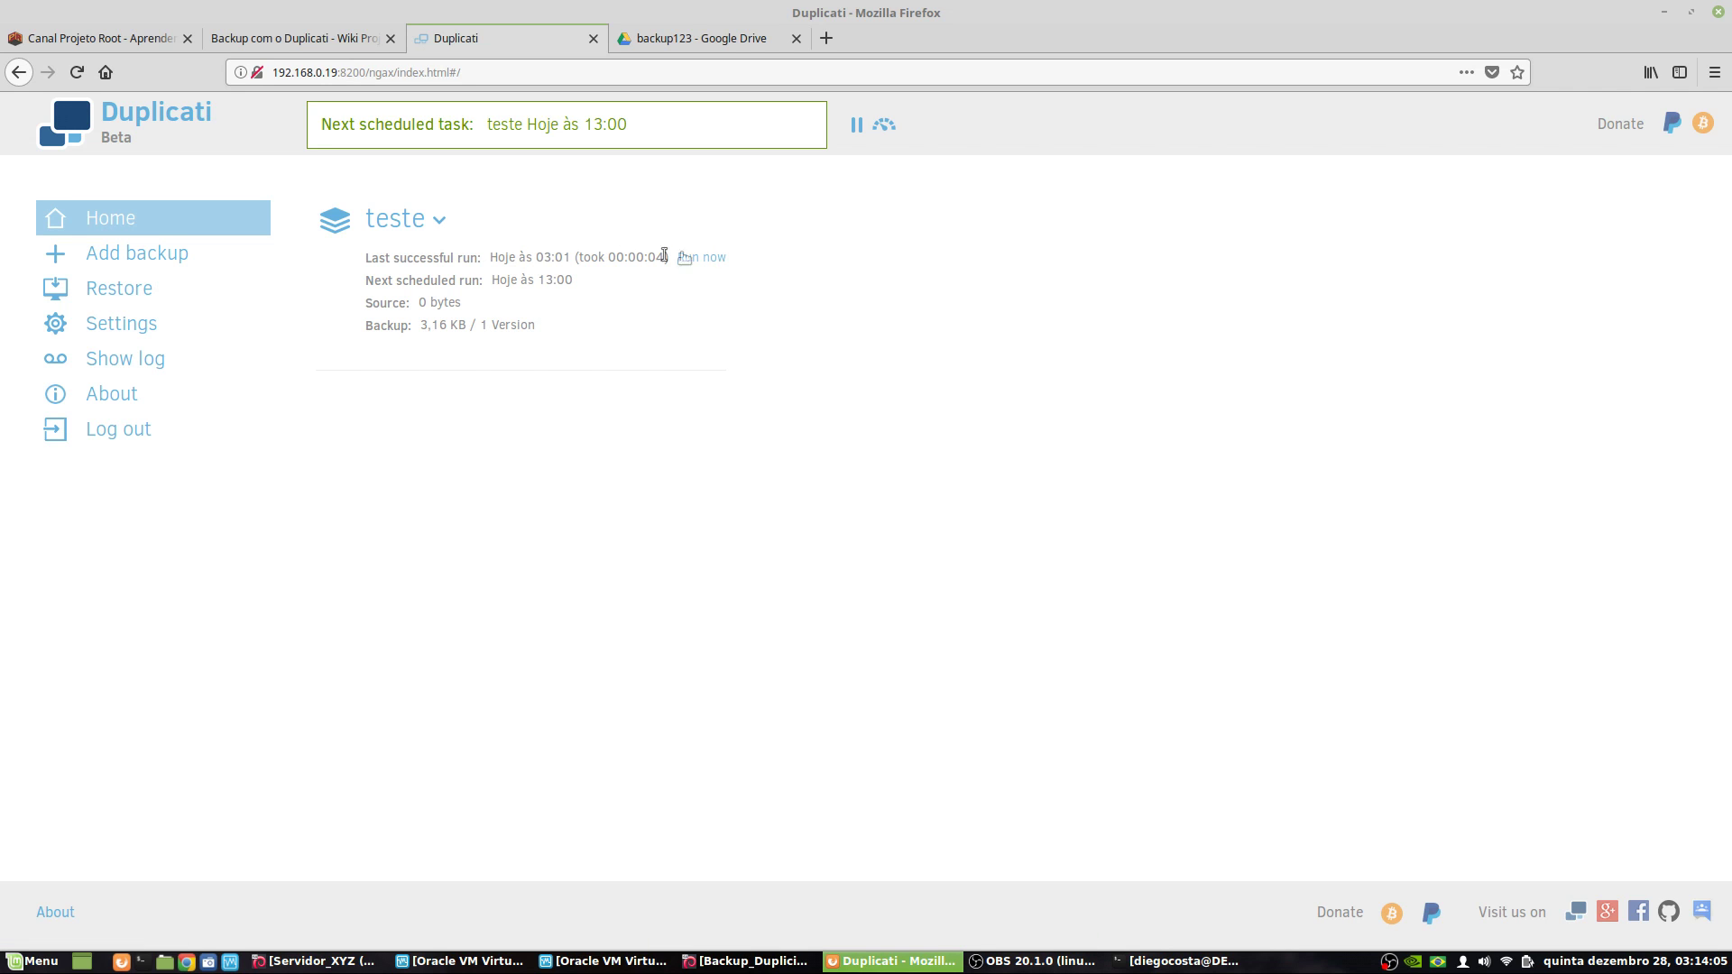
left_click(440, 223)
- Edit teste's Source Data, unticking /var/ and /home/ so only /etc/ remains
left_click(384, 339)
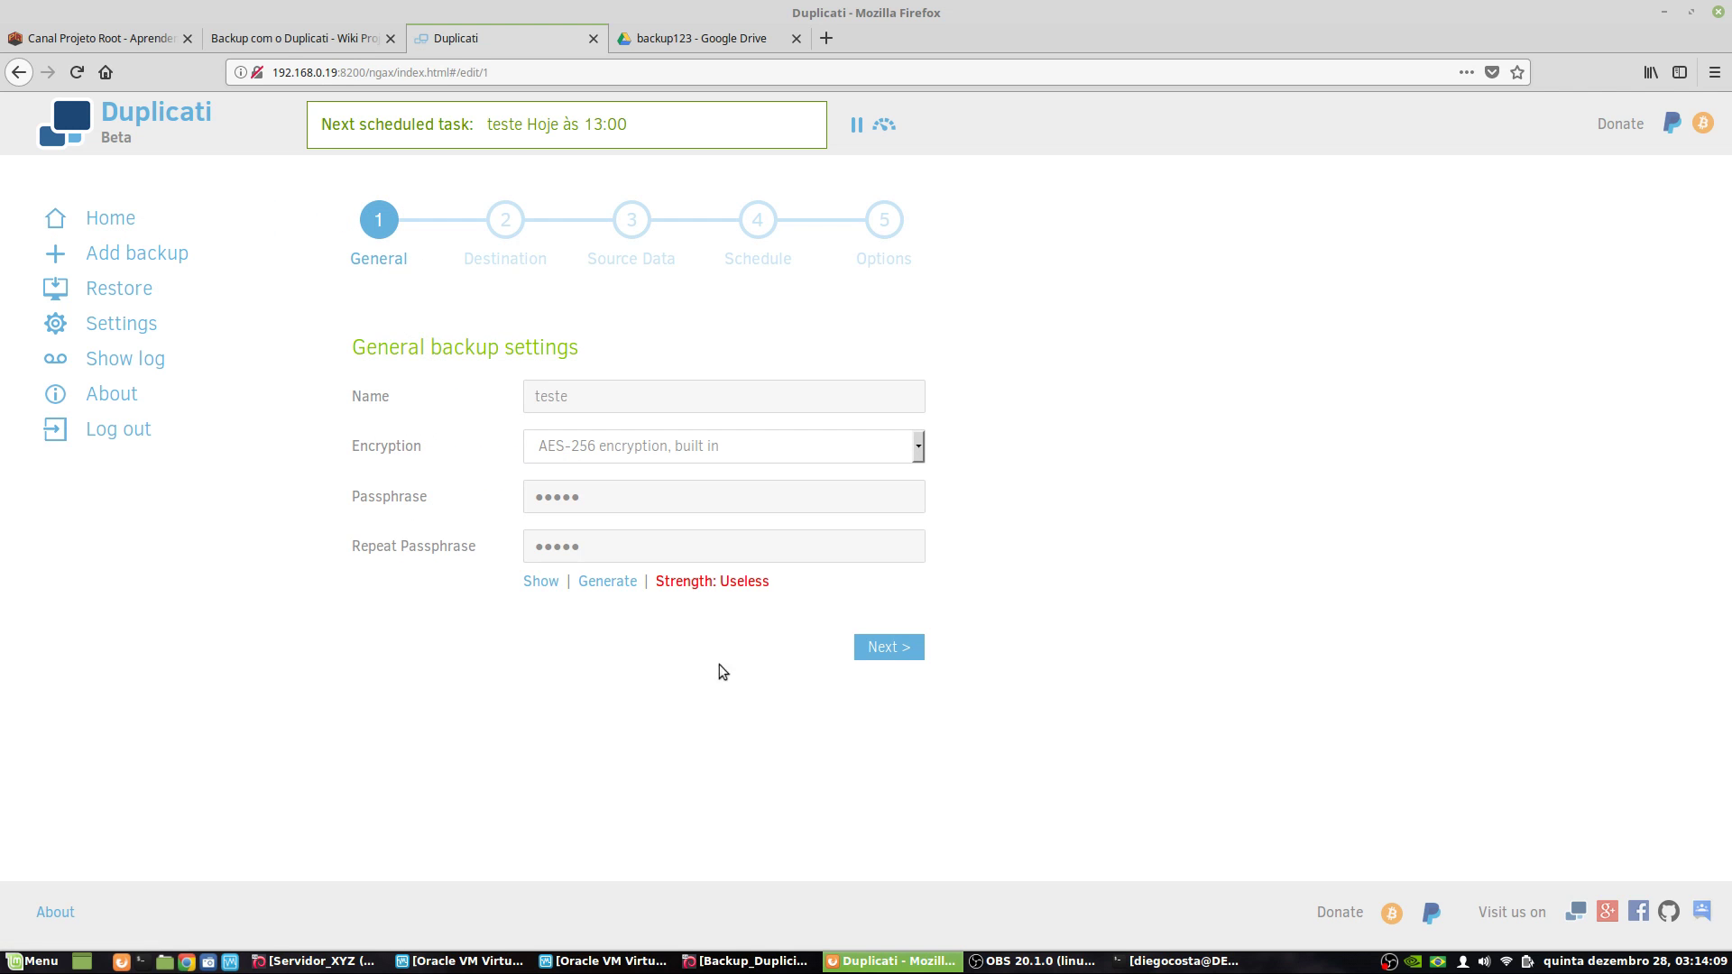
left_click(889, 647)
left_click(890, 704)
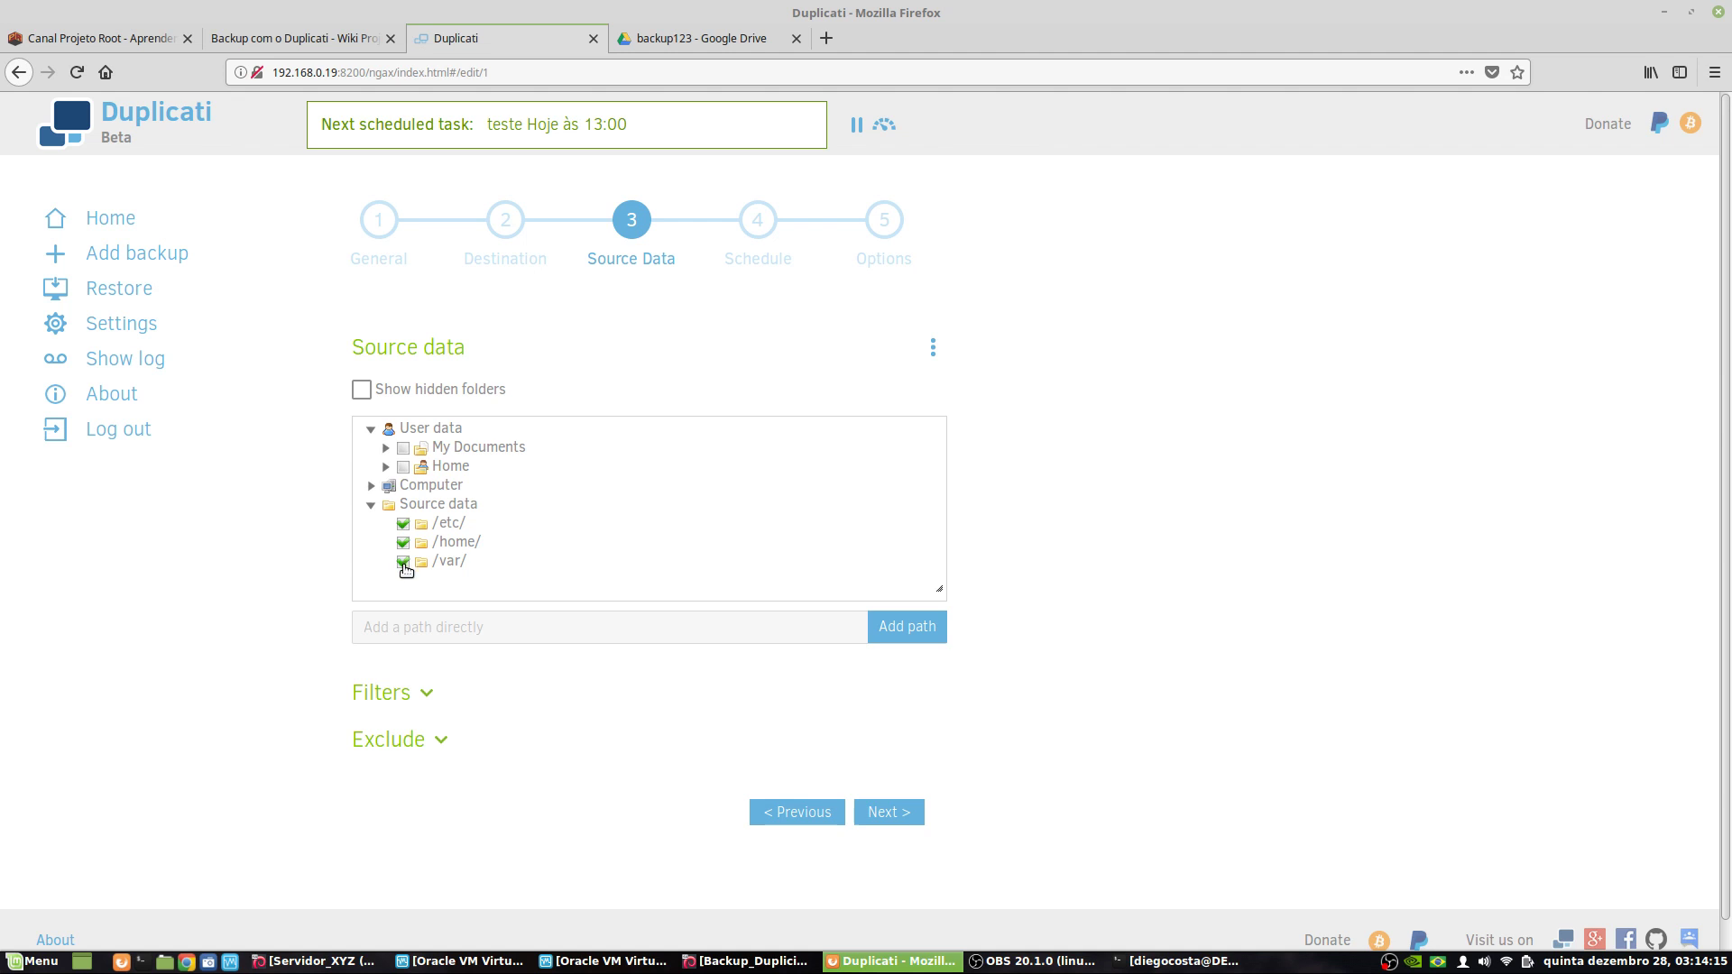
left_click(404, 561)
left_click(403, 542)
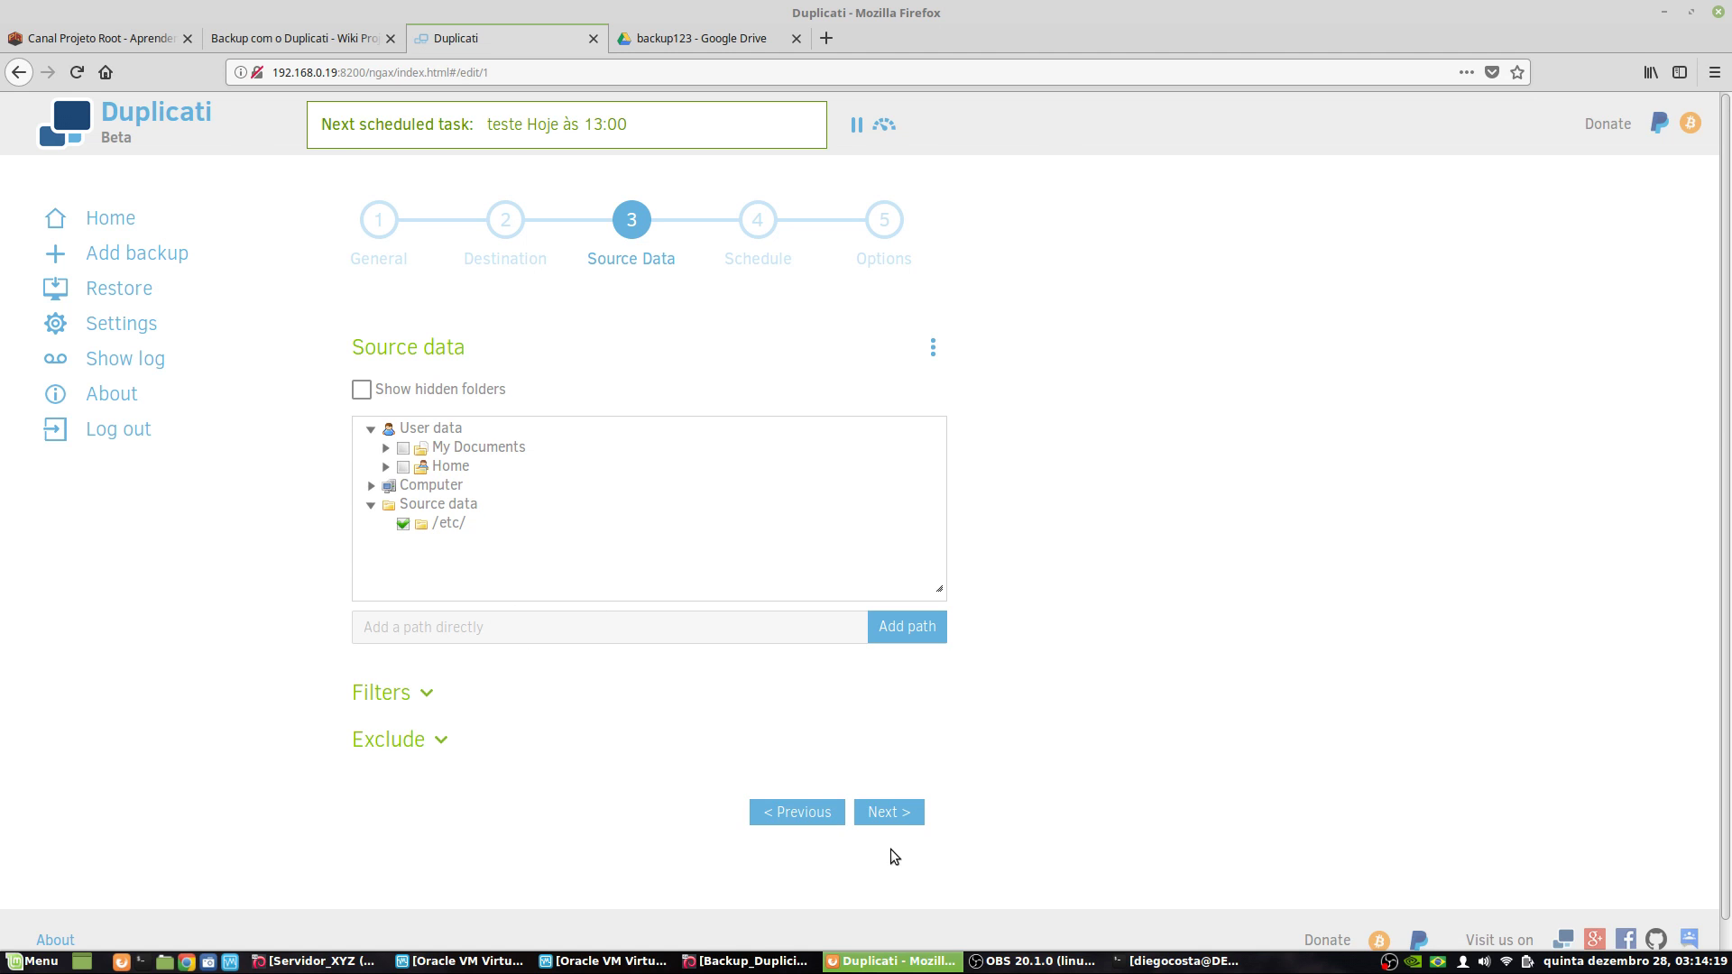
- Save the edited teste configuration and run the backup immediately
left_click(902, 815)
left_click(904, 886)
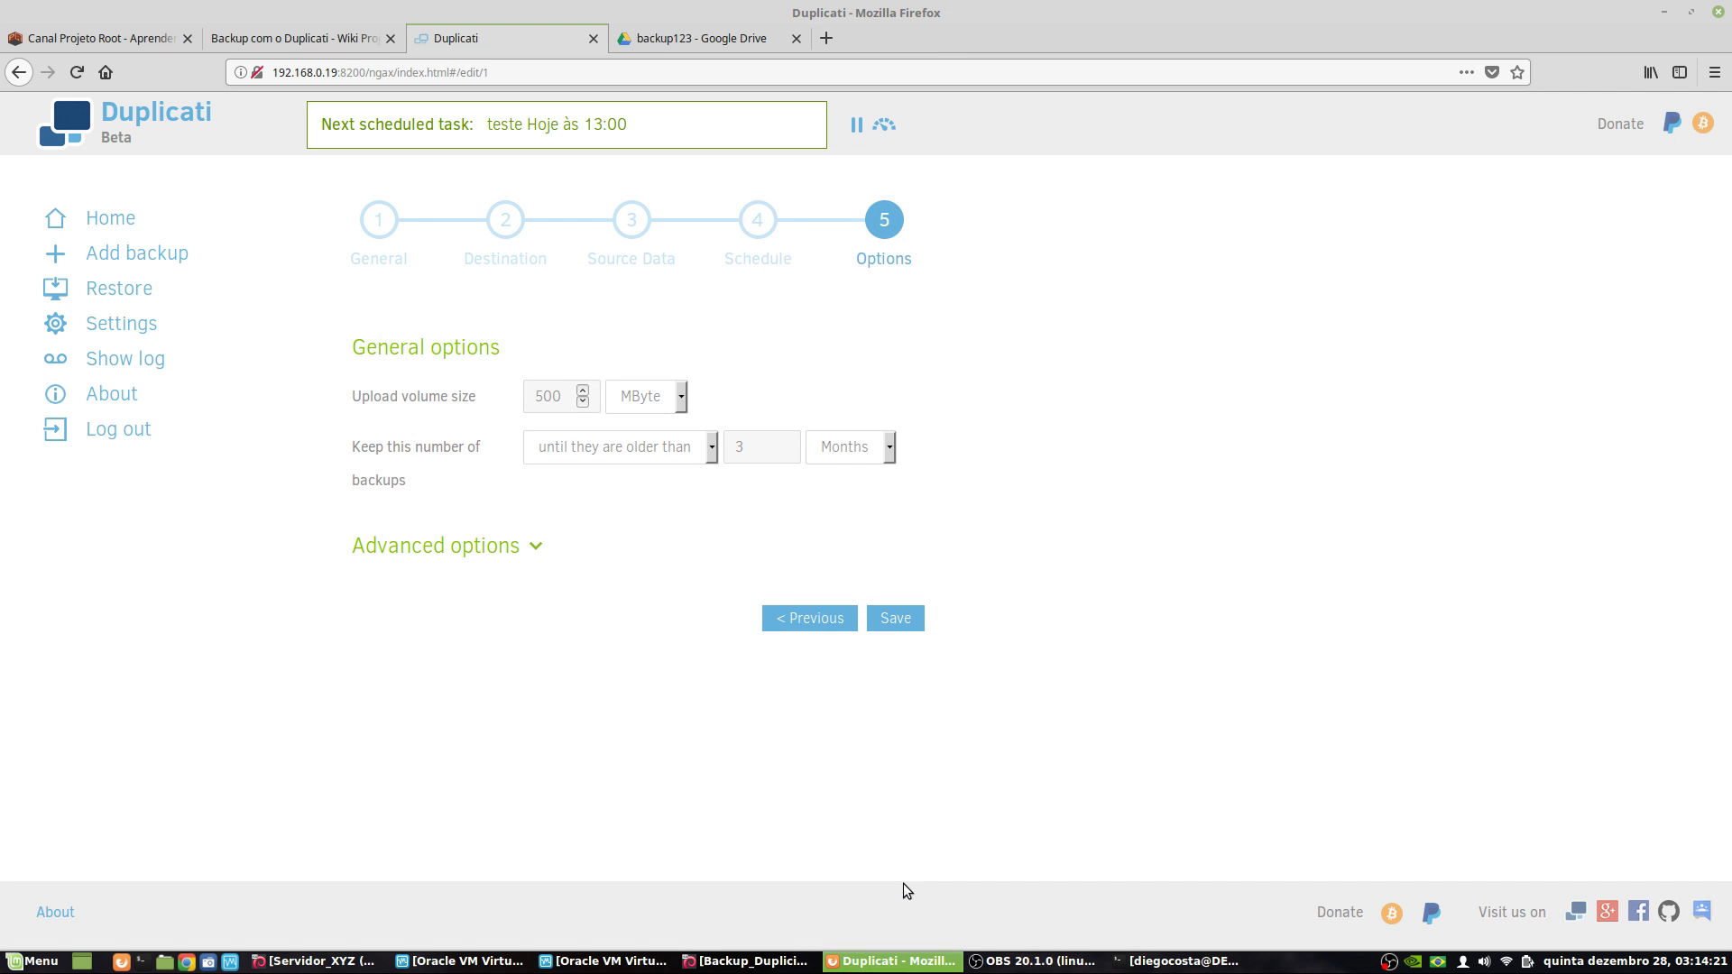
left_click(886, 619)
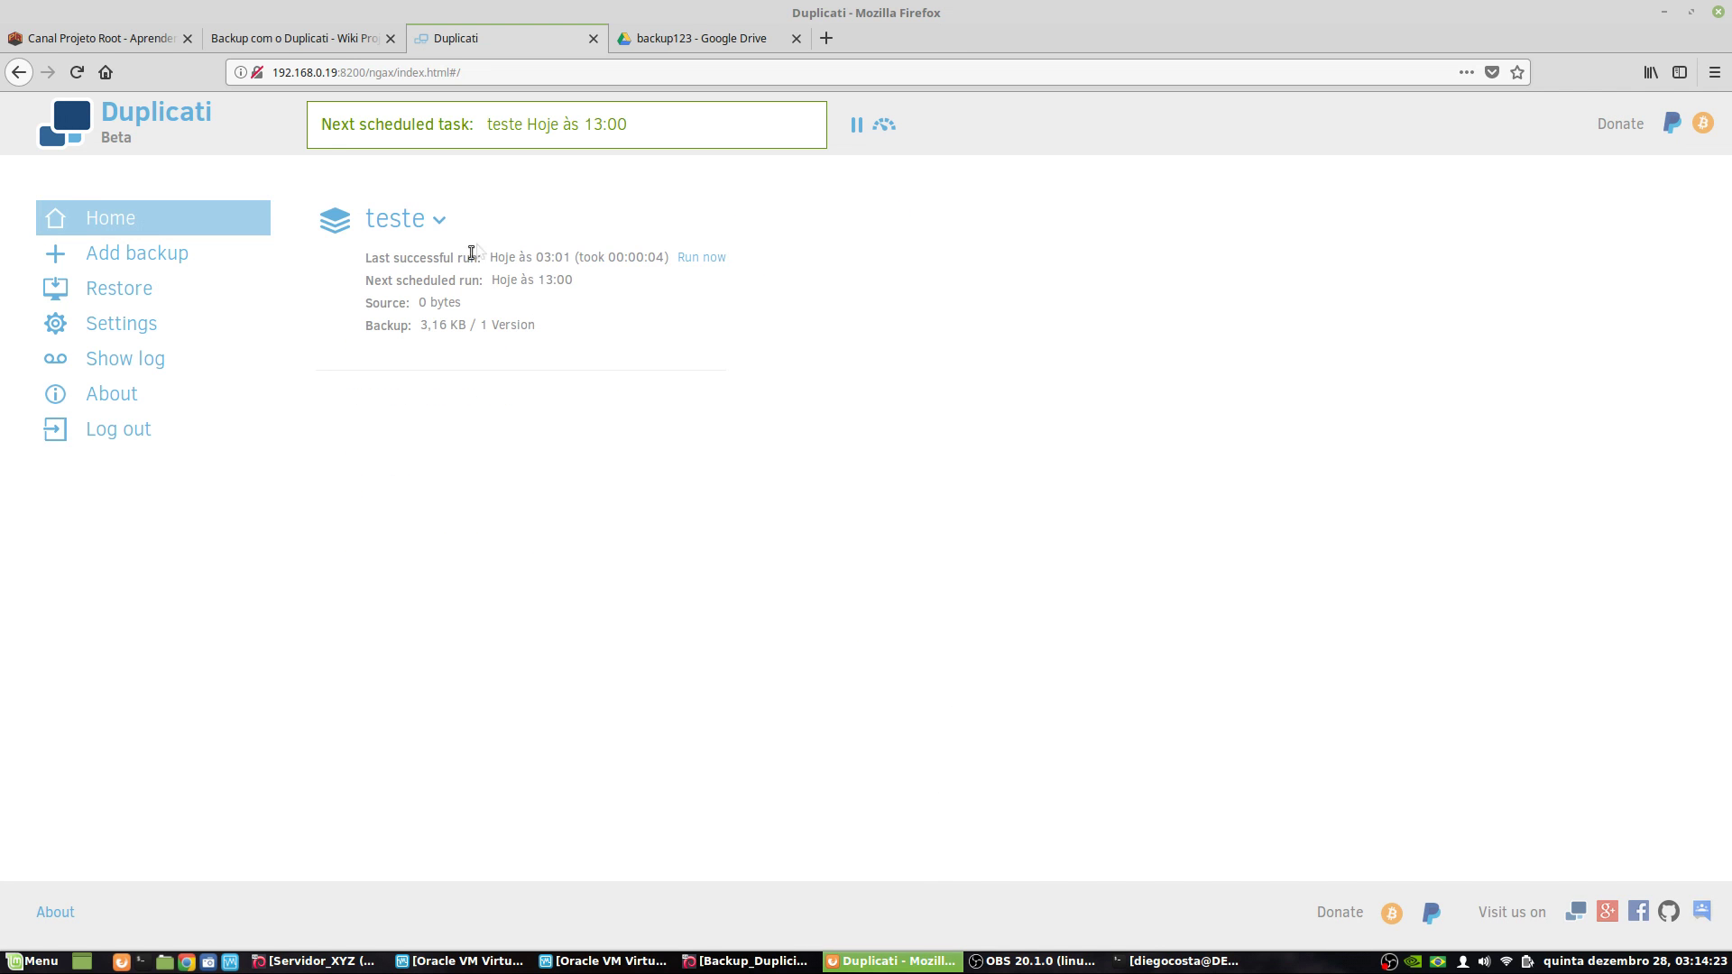
left_click(701, 258)
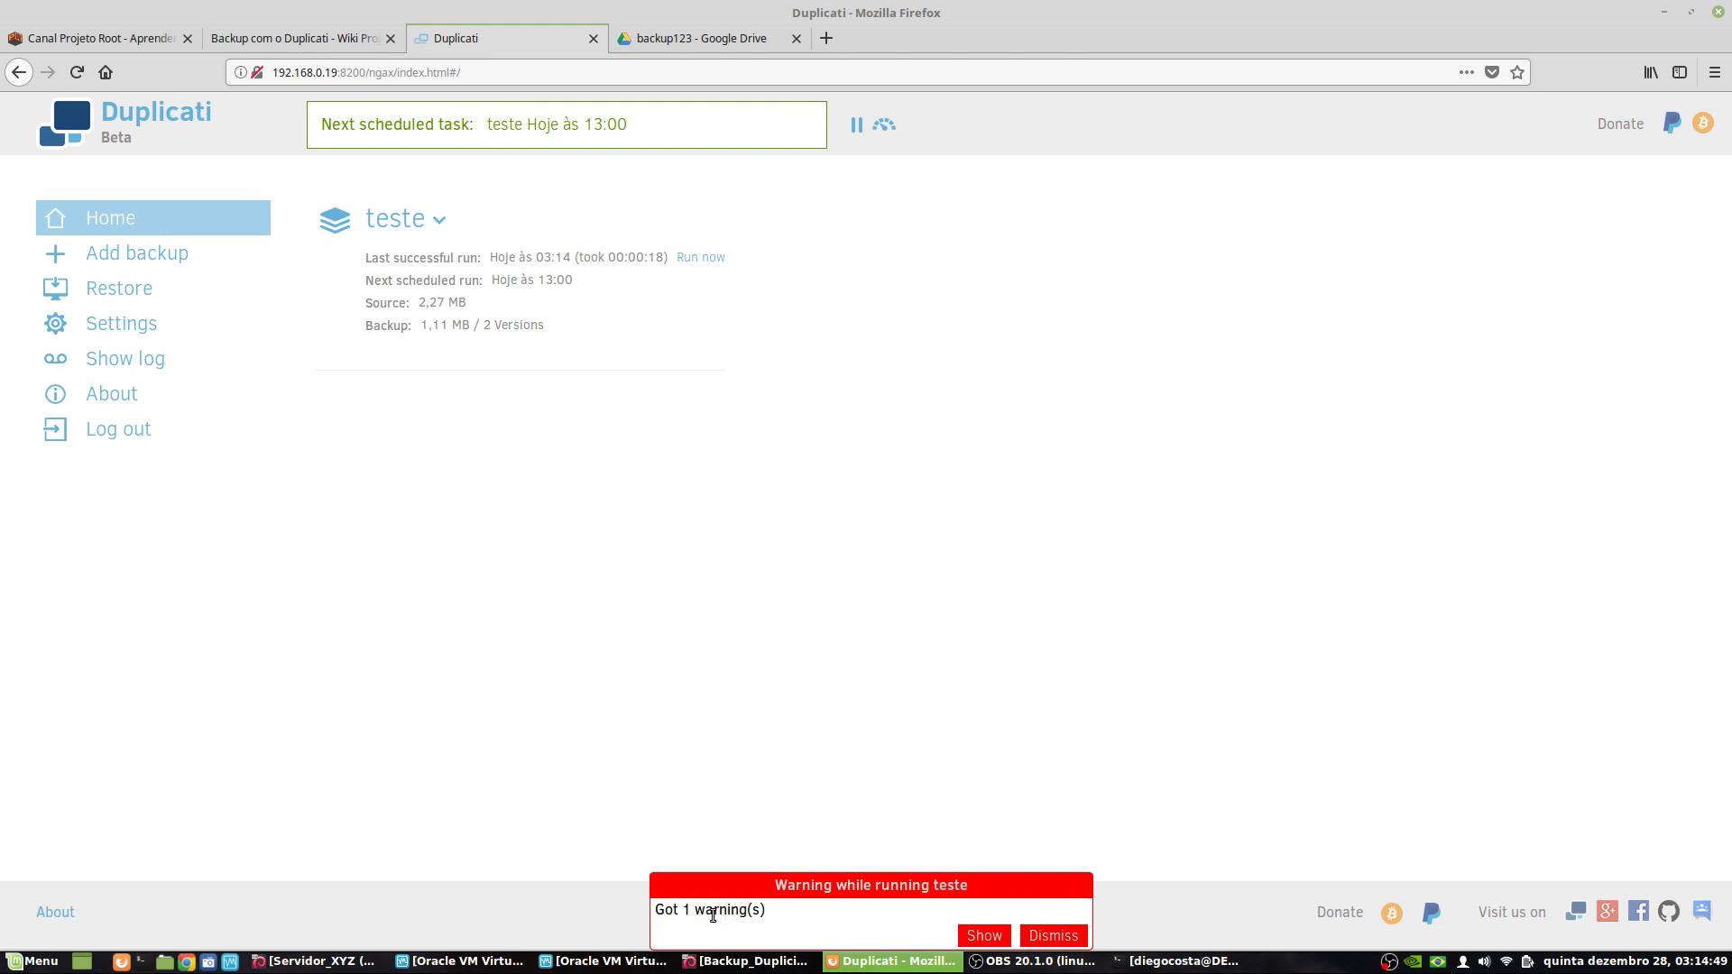
- Read the teste warning details, including the remote log, then return to Home
left_click(1001, 942)
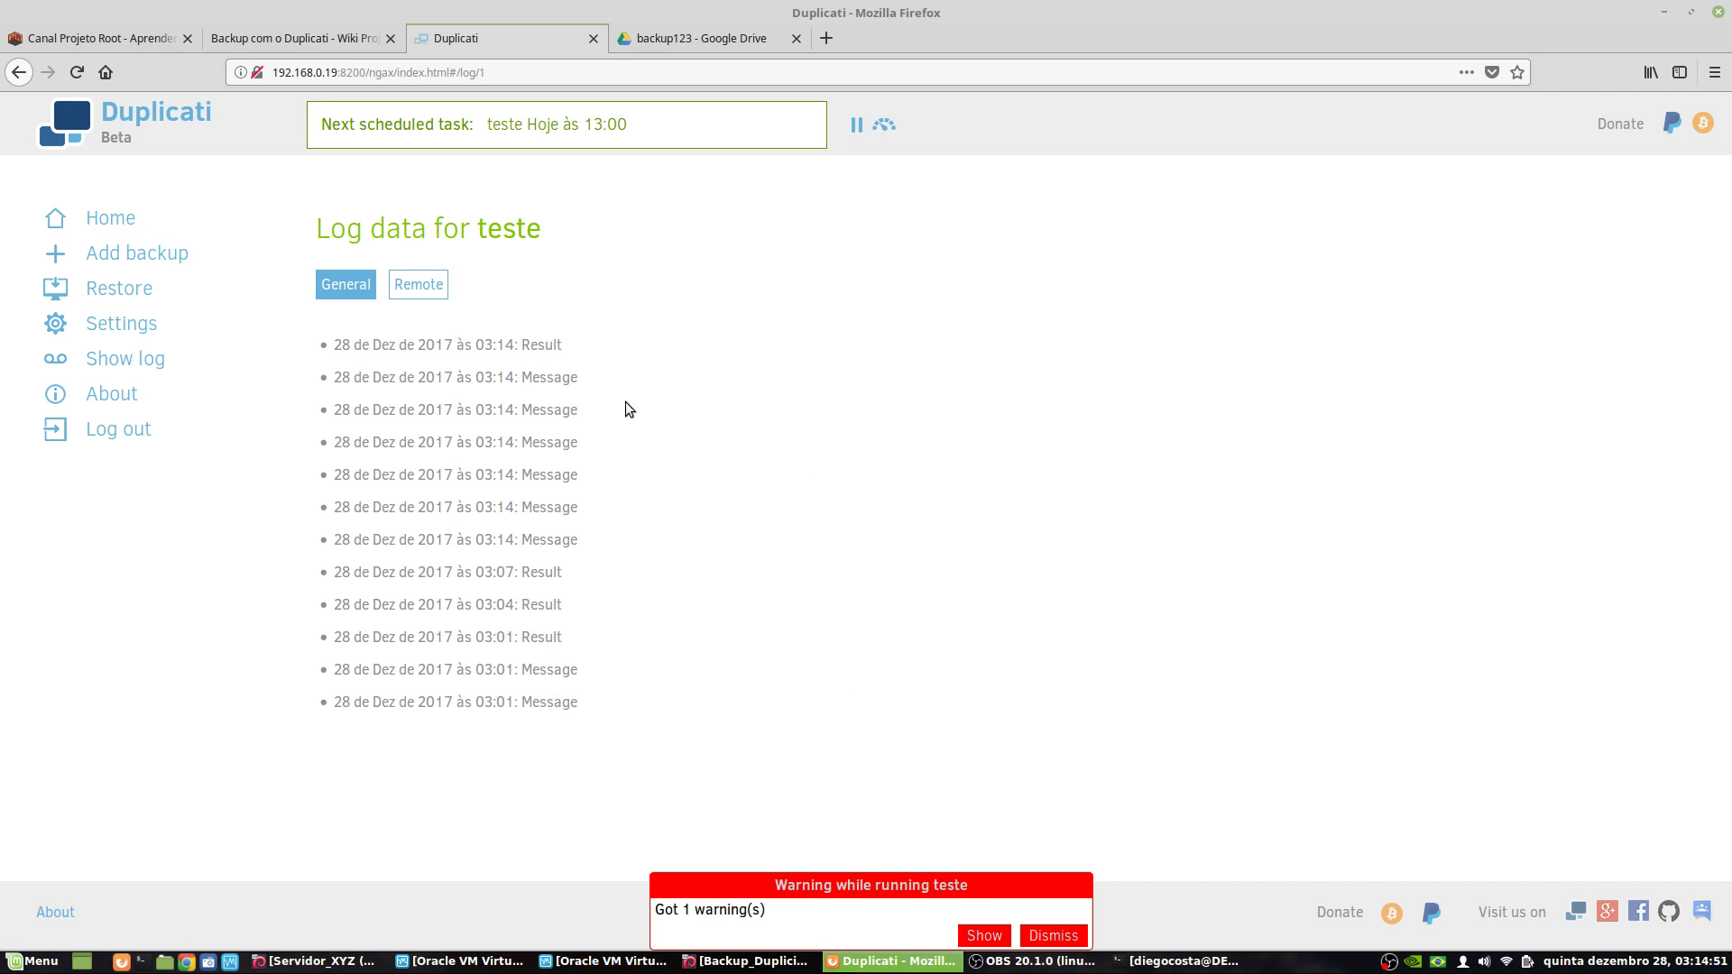
left_click(419, 284)
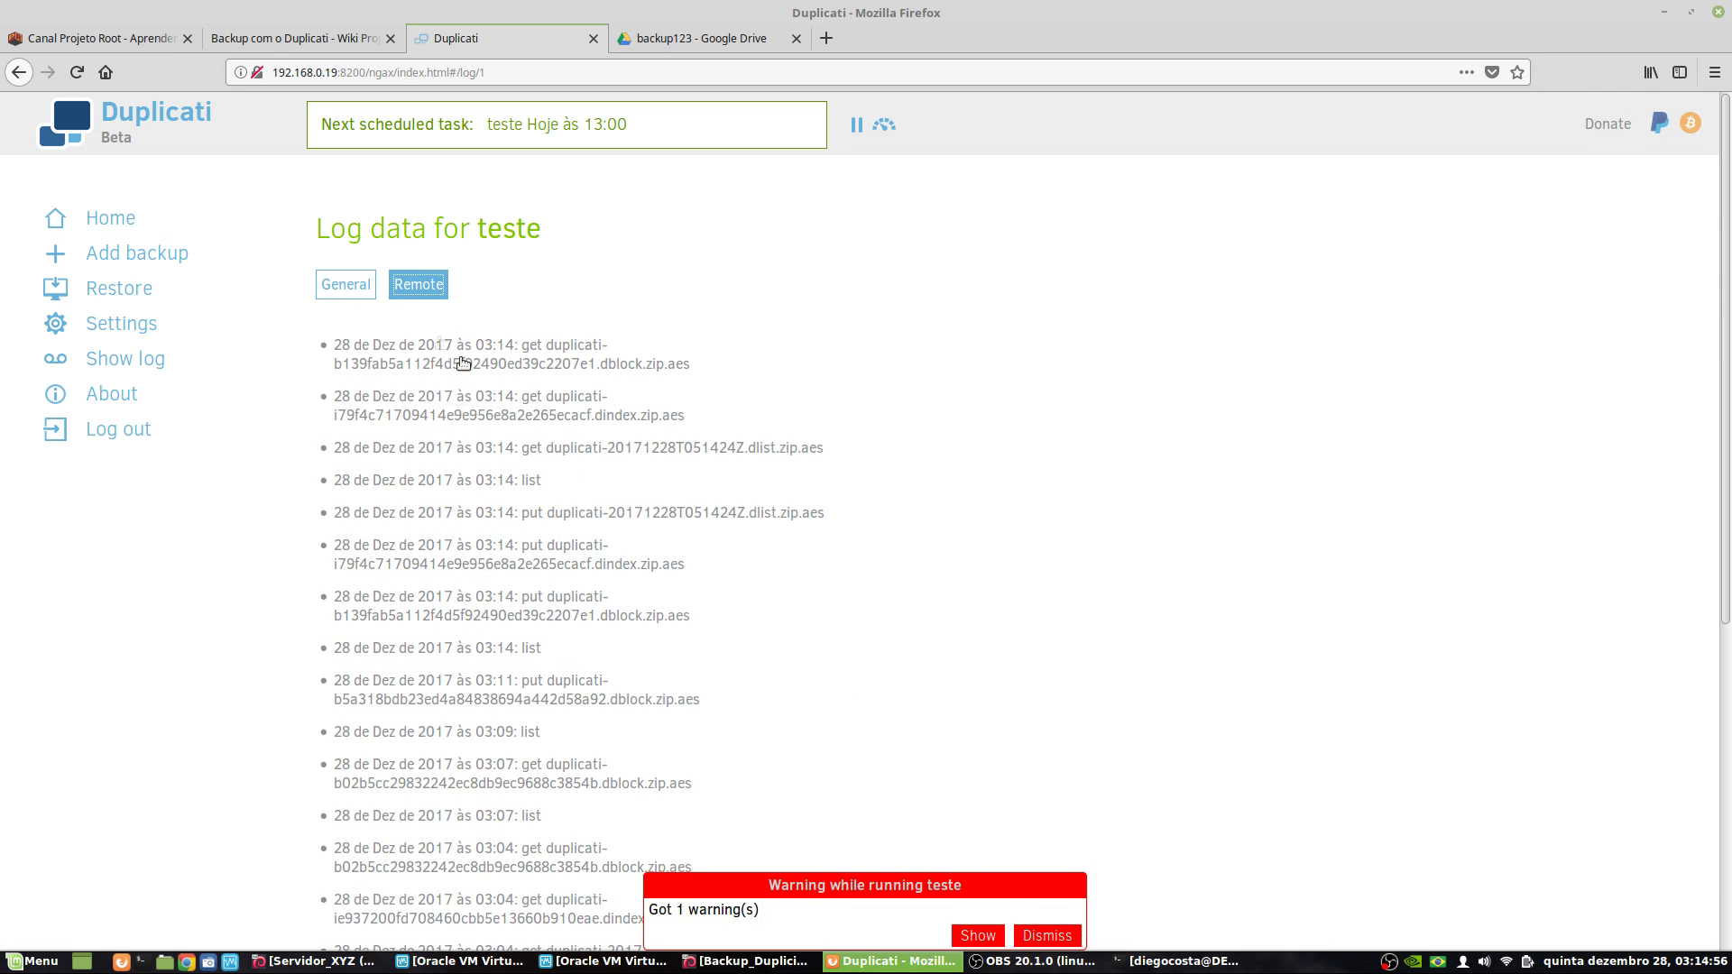
left_click(342, 291)
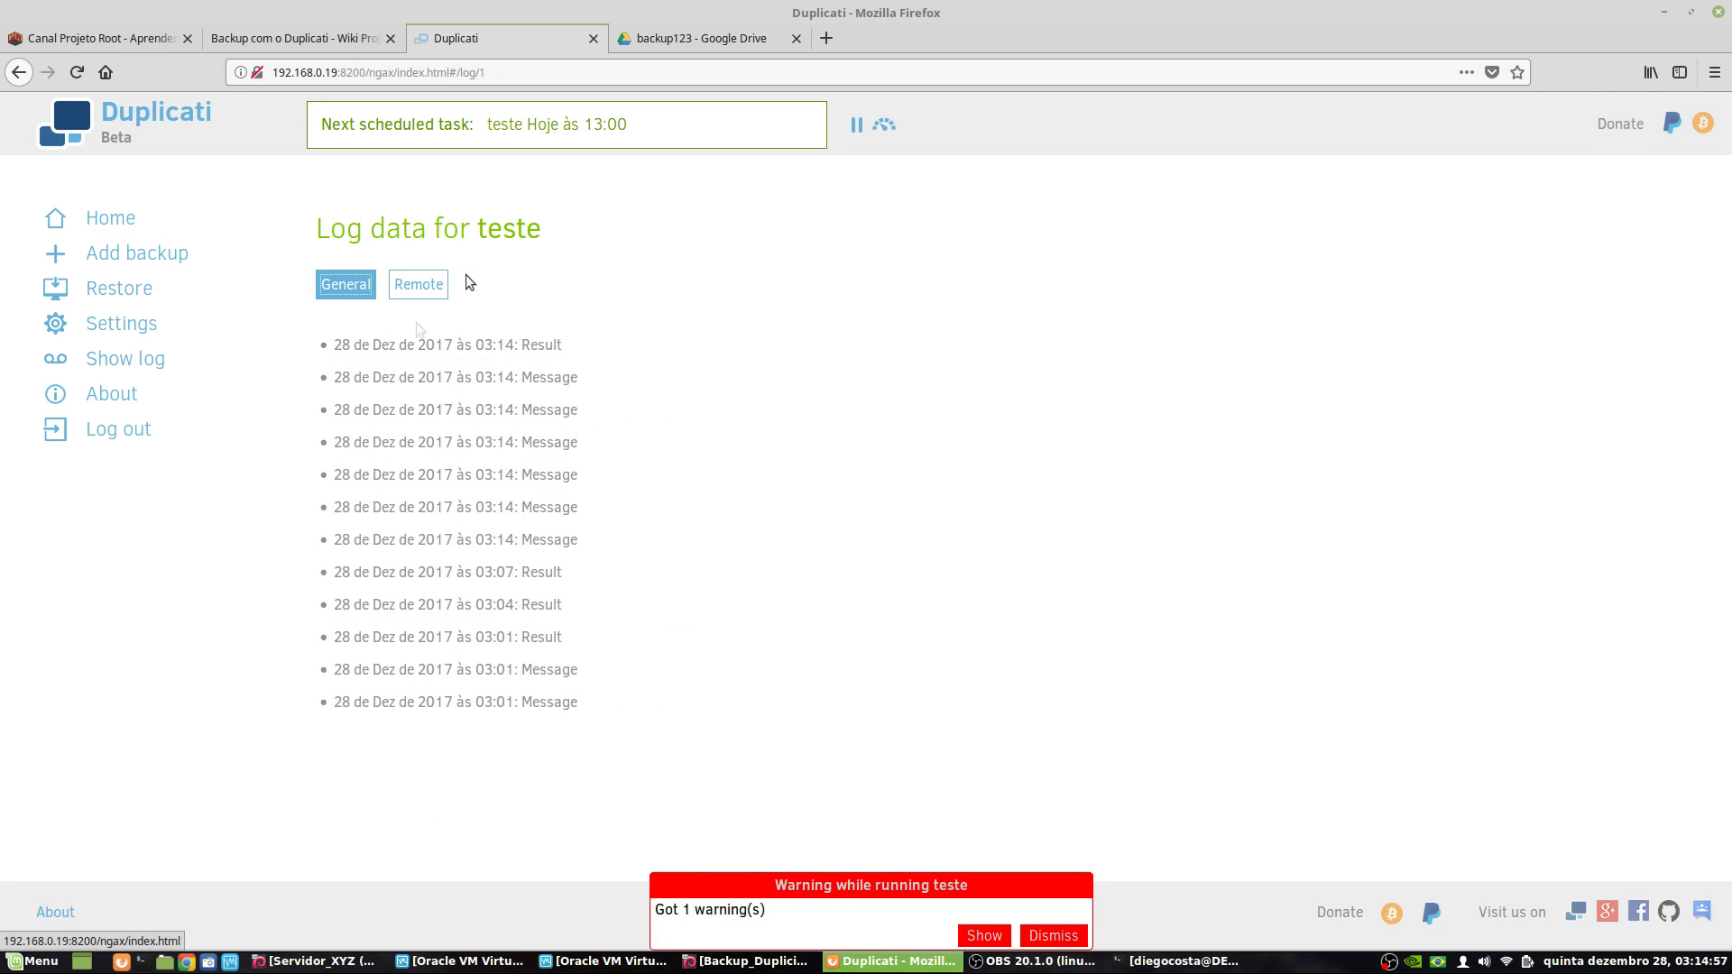
left_click(113, 218)
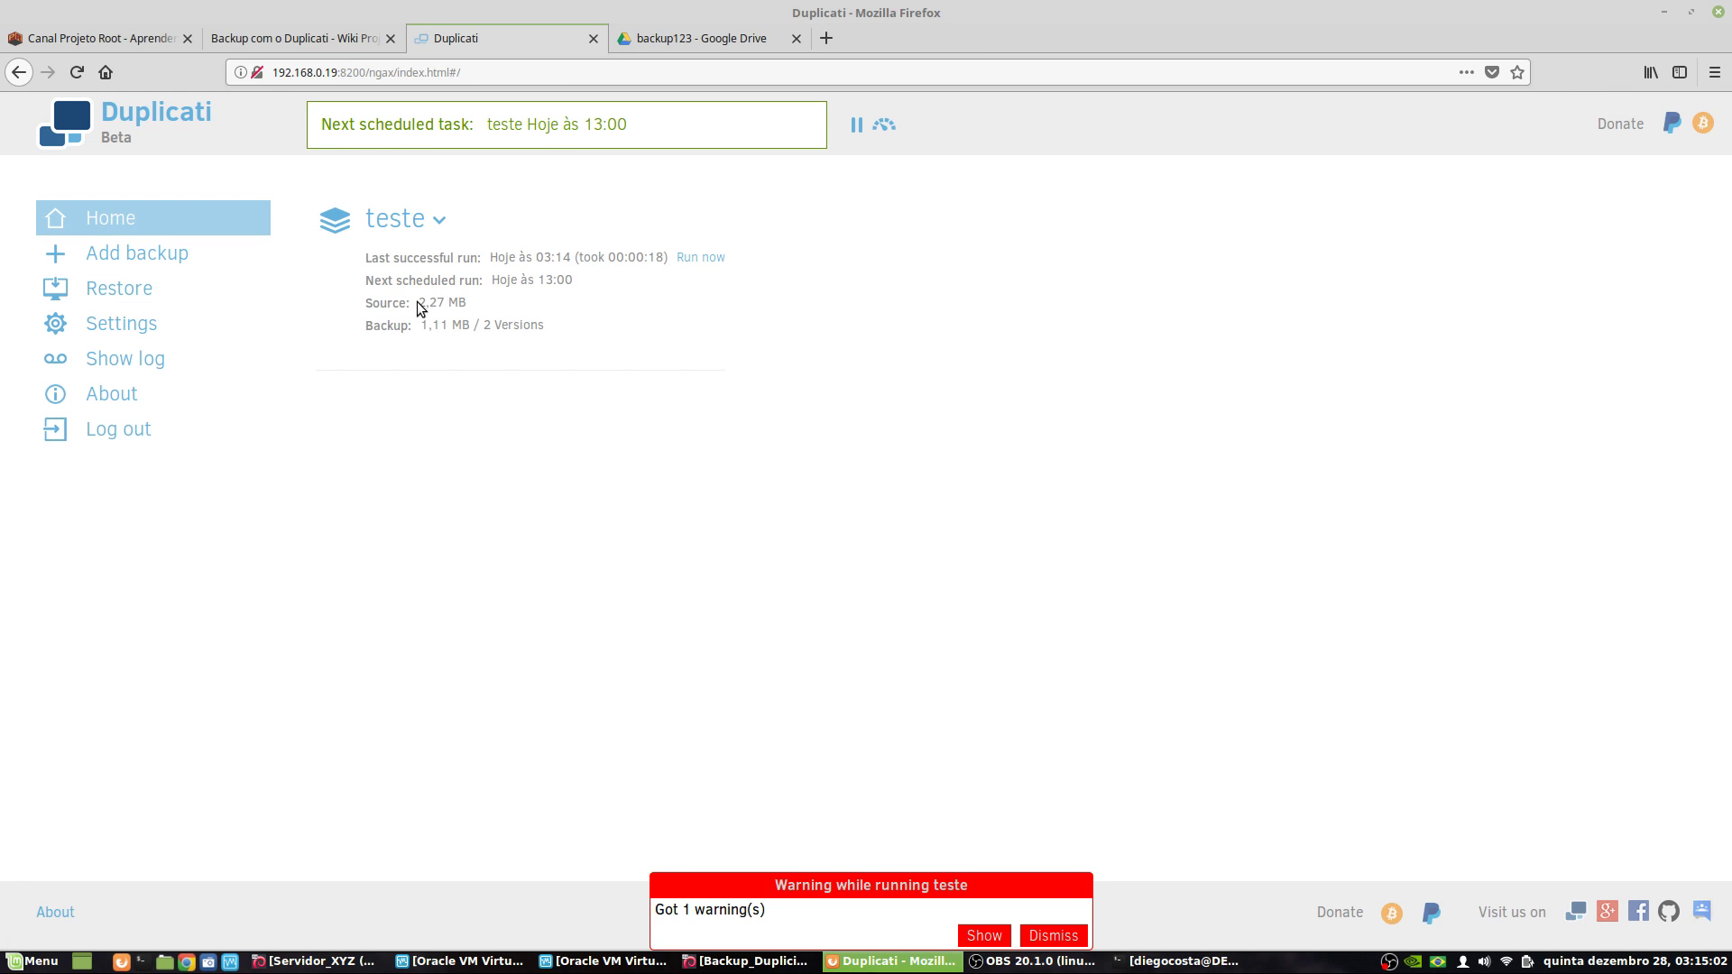
- Inspect teste's source and backup sizes, then expand the job's options menu
left_click_drag(427, 304, 467, 299)
triple_click(458, 305)
left_click(457, 305)
left_click_drag(421, 326, 447, 326)
left_click(487, 325)
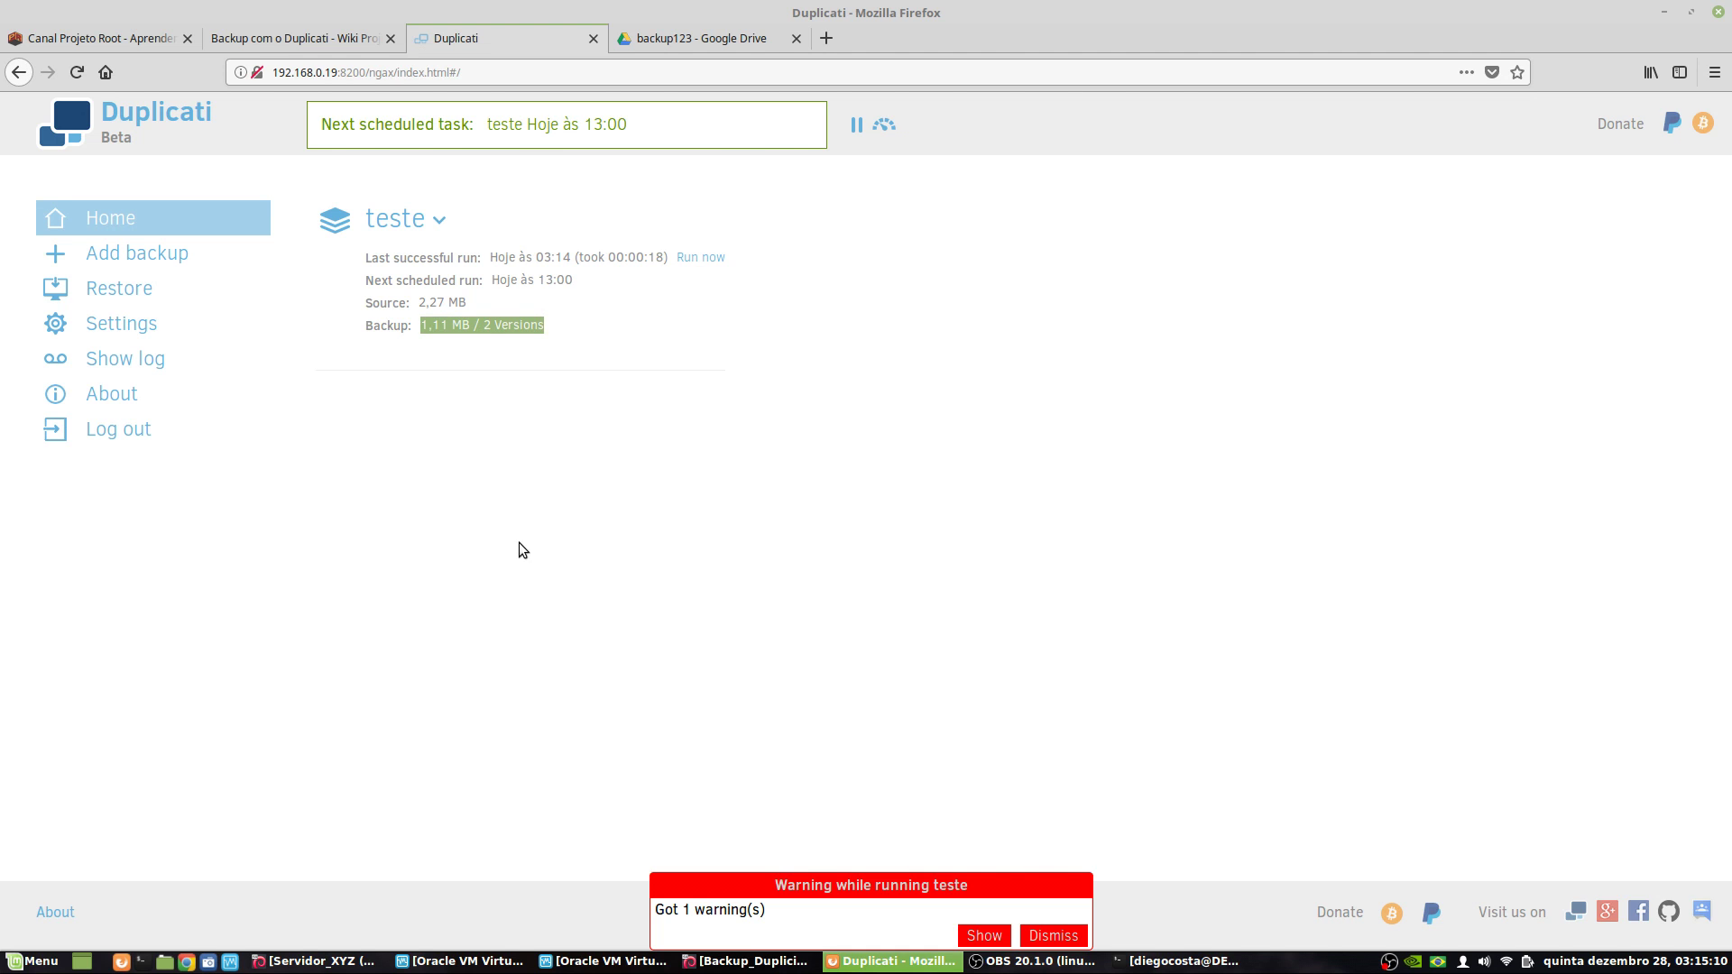
left_click(397, 218)
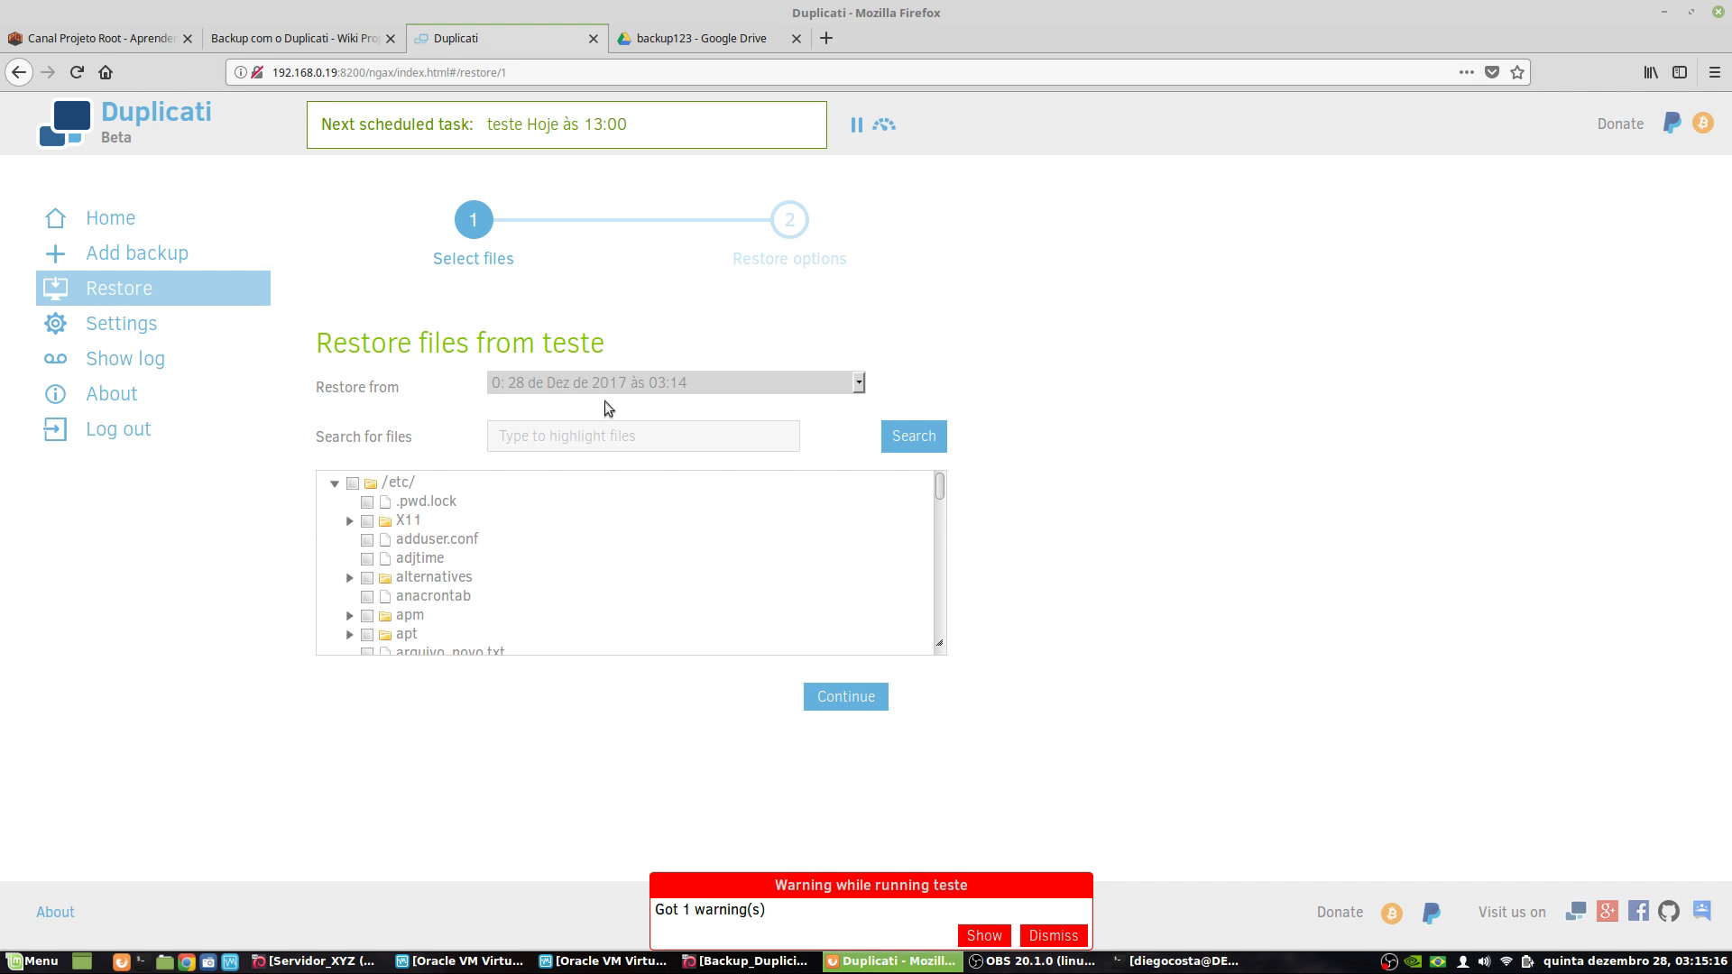
- Browse the 03:01 backup version, expanding its etc, home and var folders
left_click(604, 380)
left_click(626, 478)
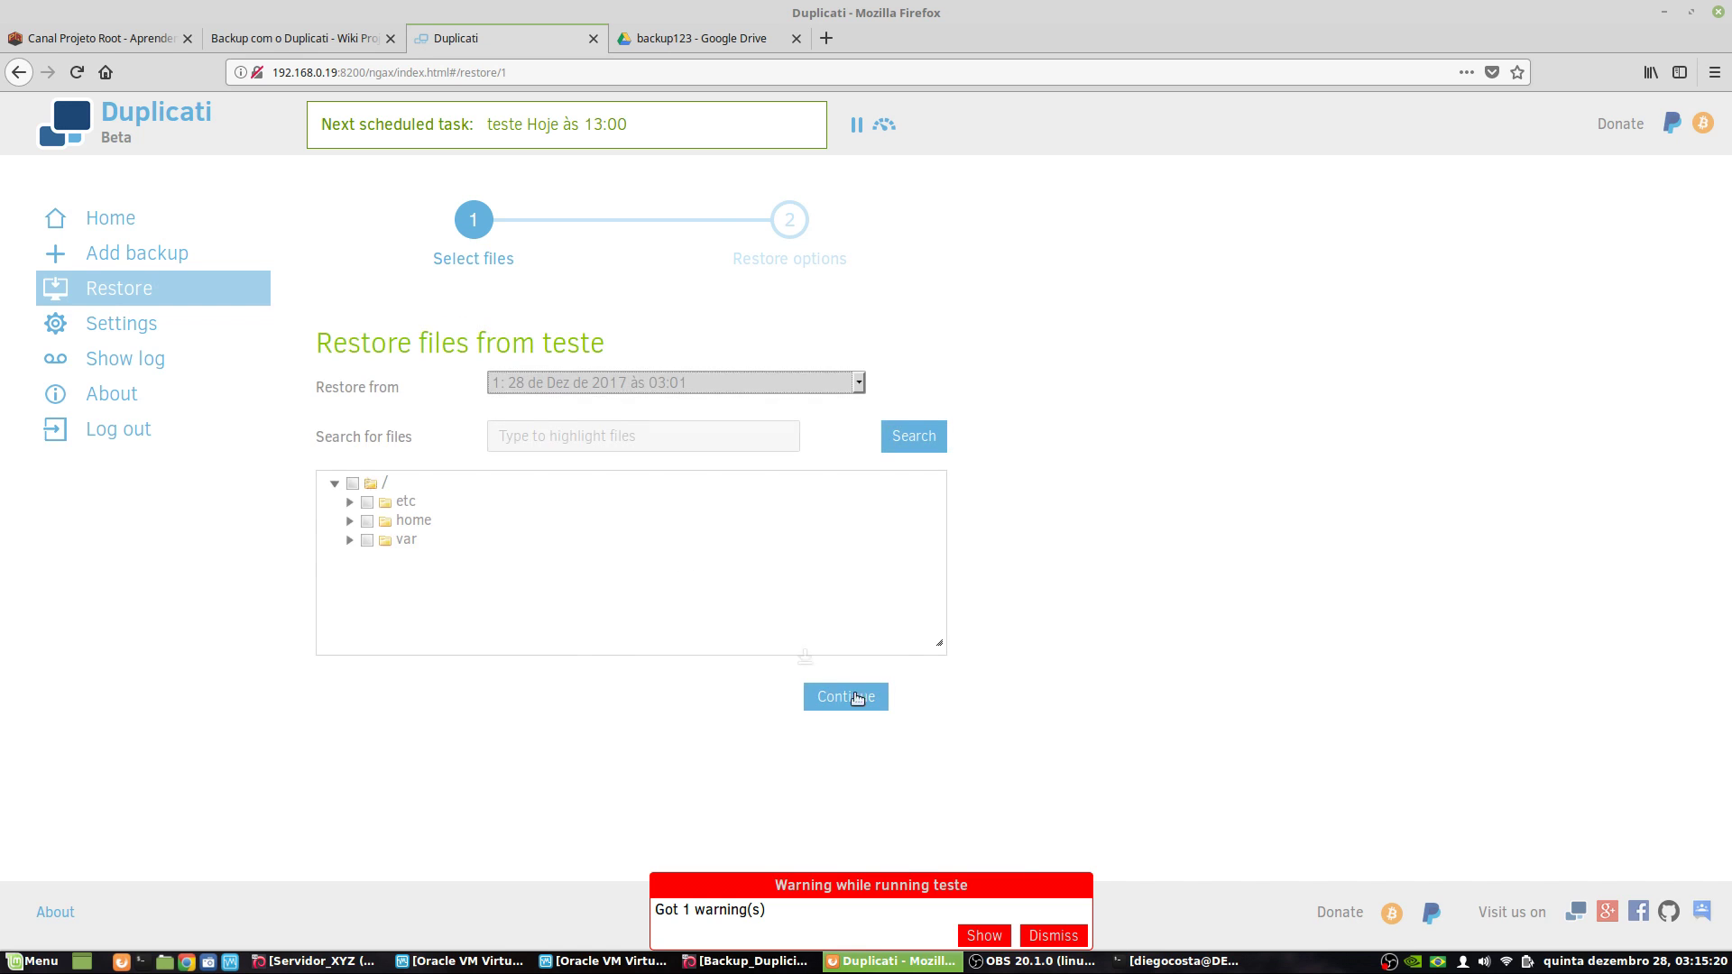
left_click(349, 502)
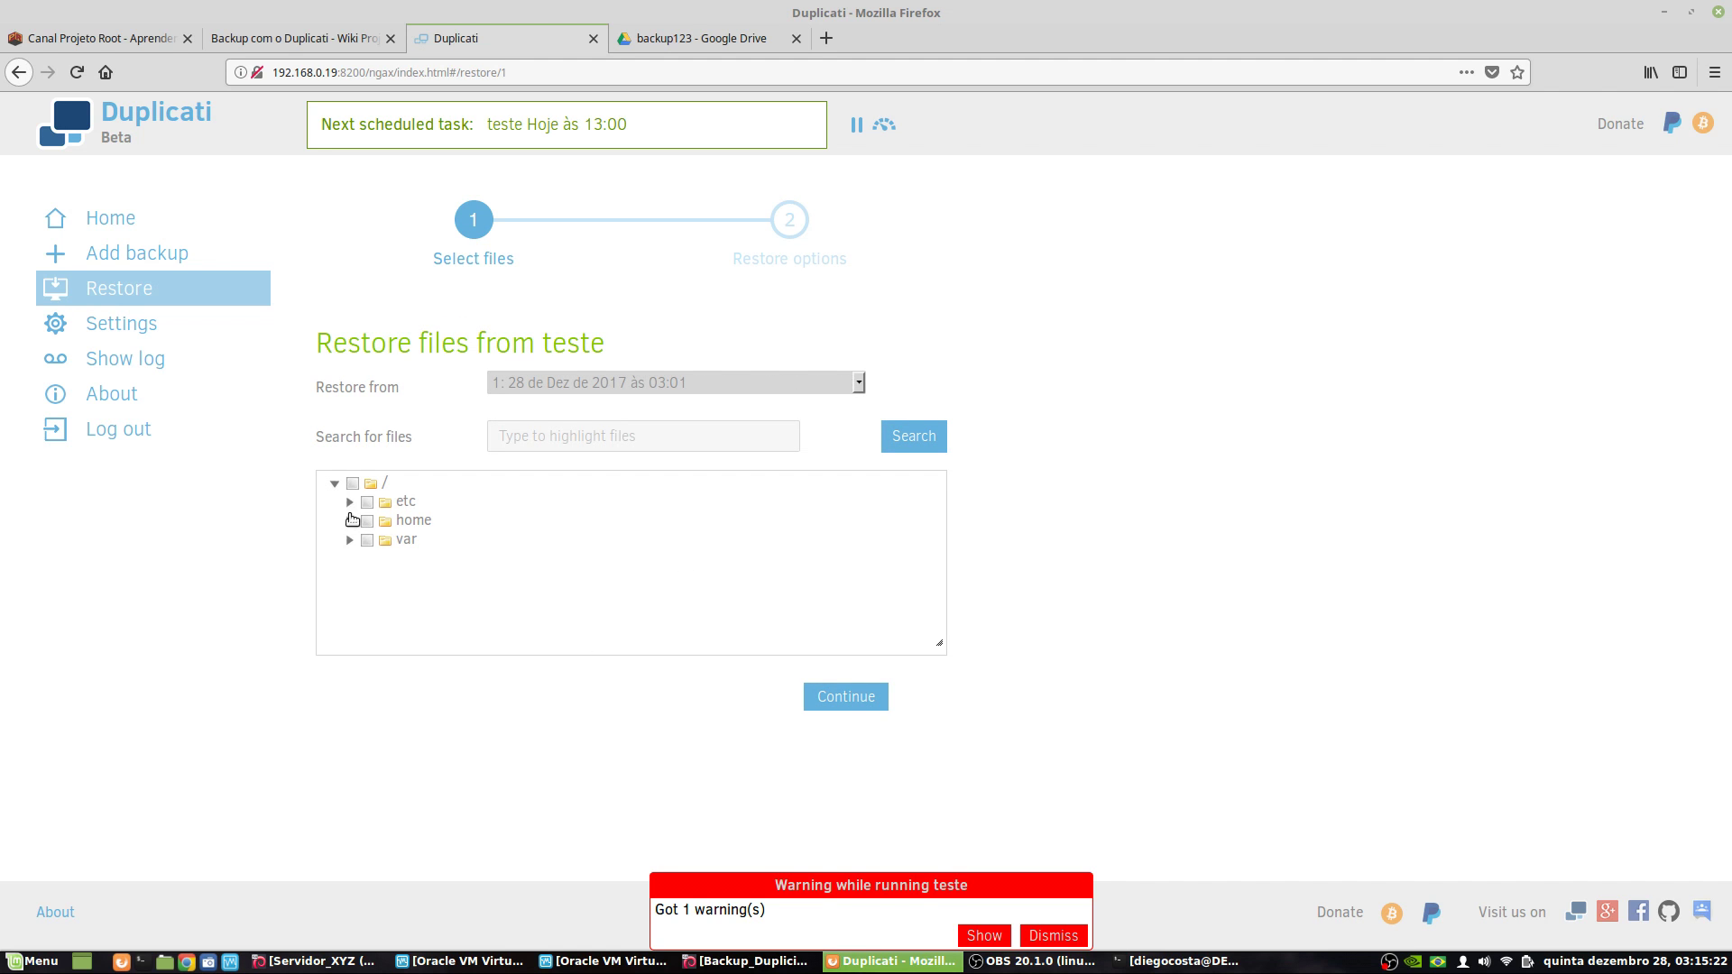
left_click(350, 521)
left_click(350, 539)
- Switch to the 03:14 version, select all of /etc/, and continue to restore options
left_click(545, 388)
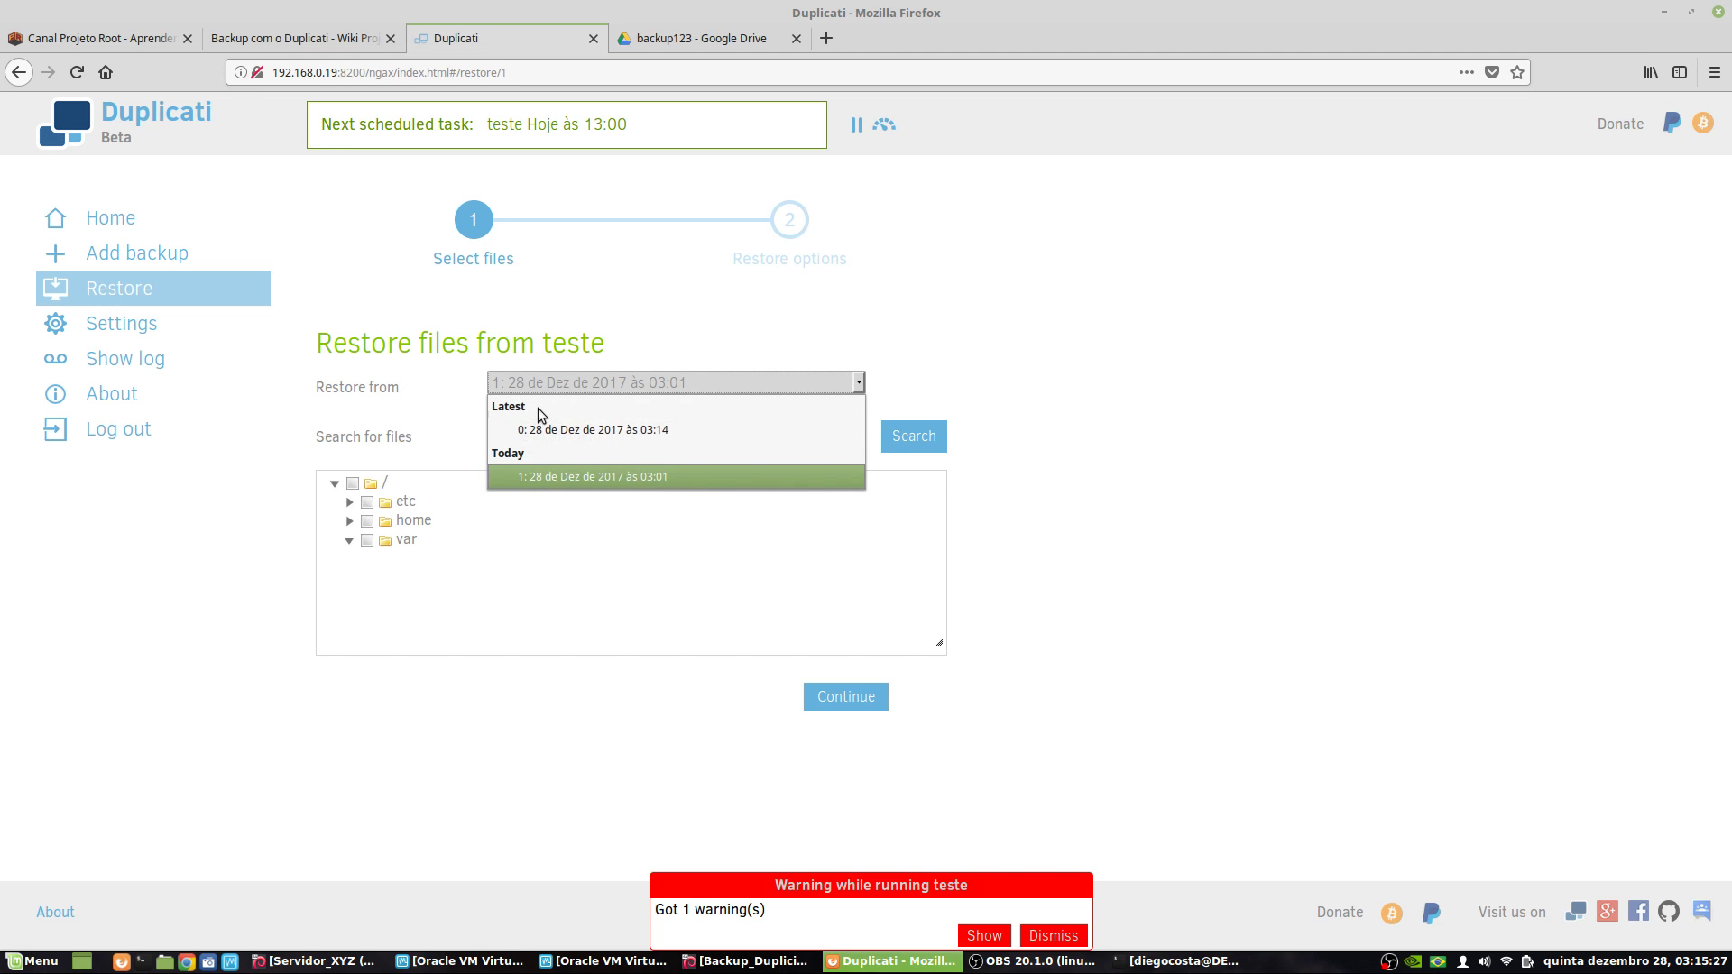
left_click(597, 431)
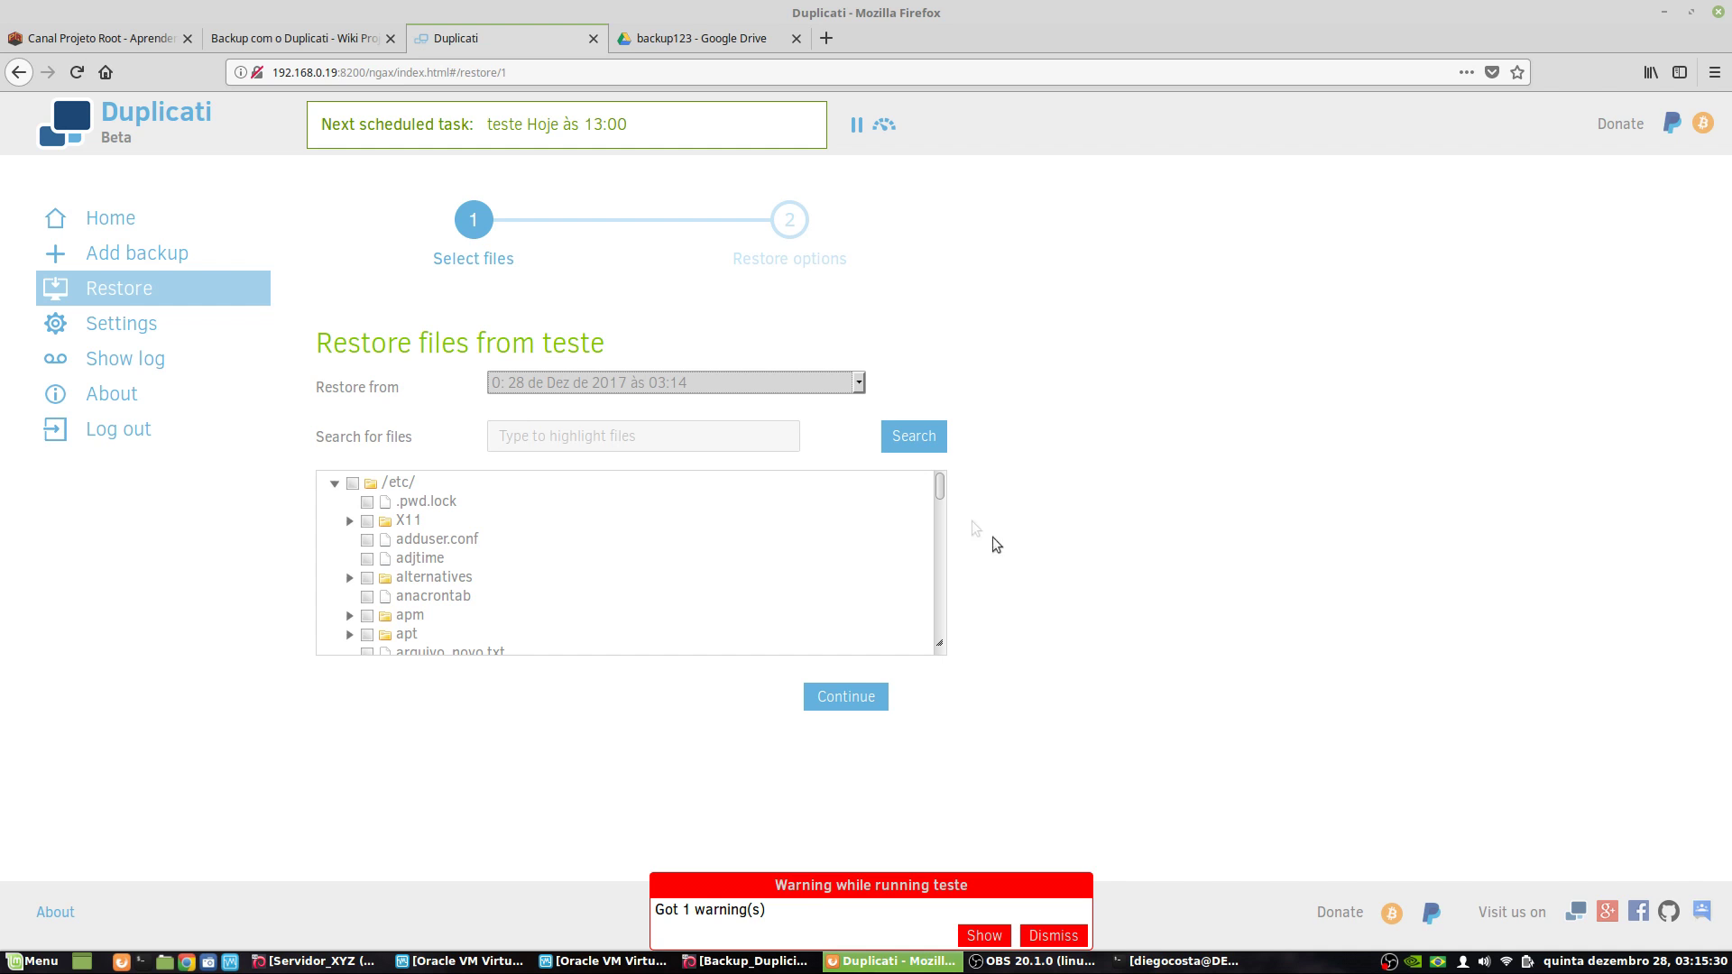
mouse_move(939, 487)
left_mouse_down()
mouse_move(935, 664)
mouse_move(943, 464)
left_mouse_up()
left_click(354, 484)
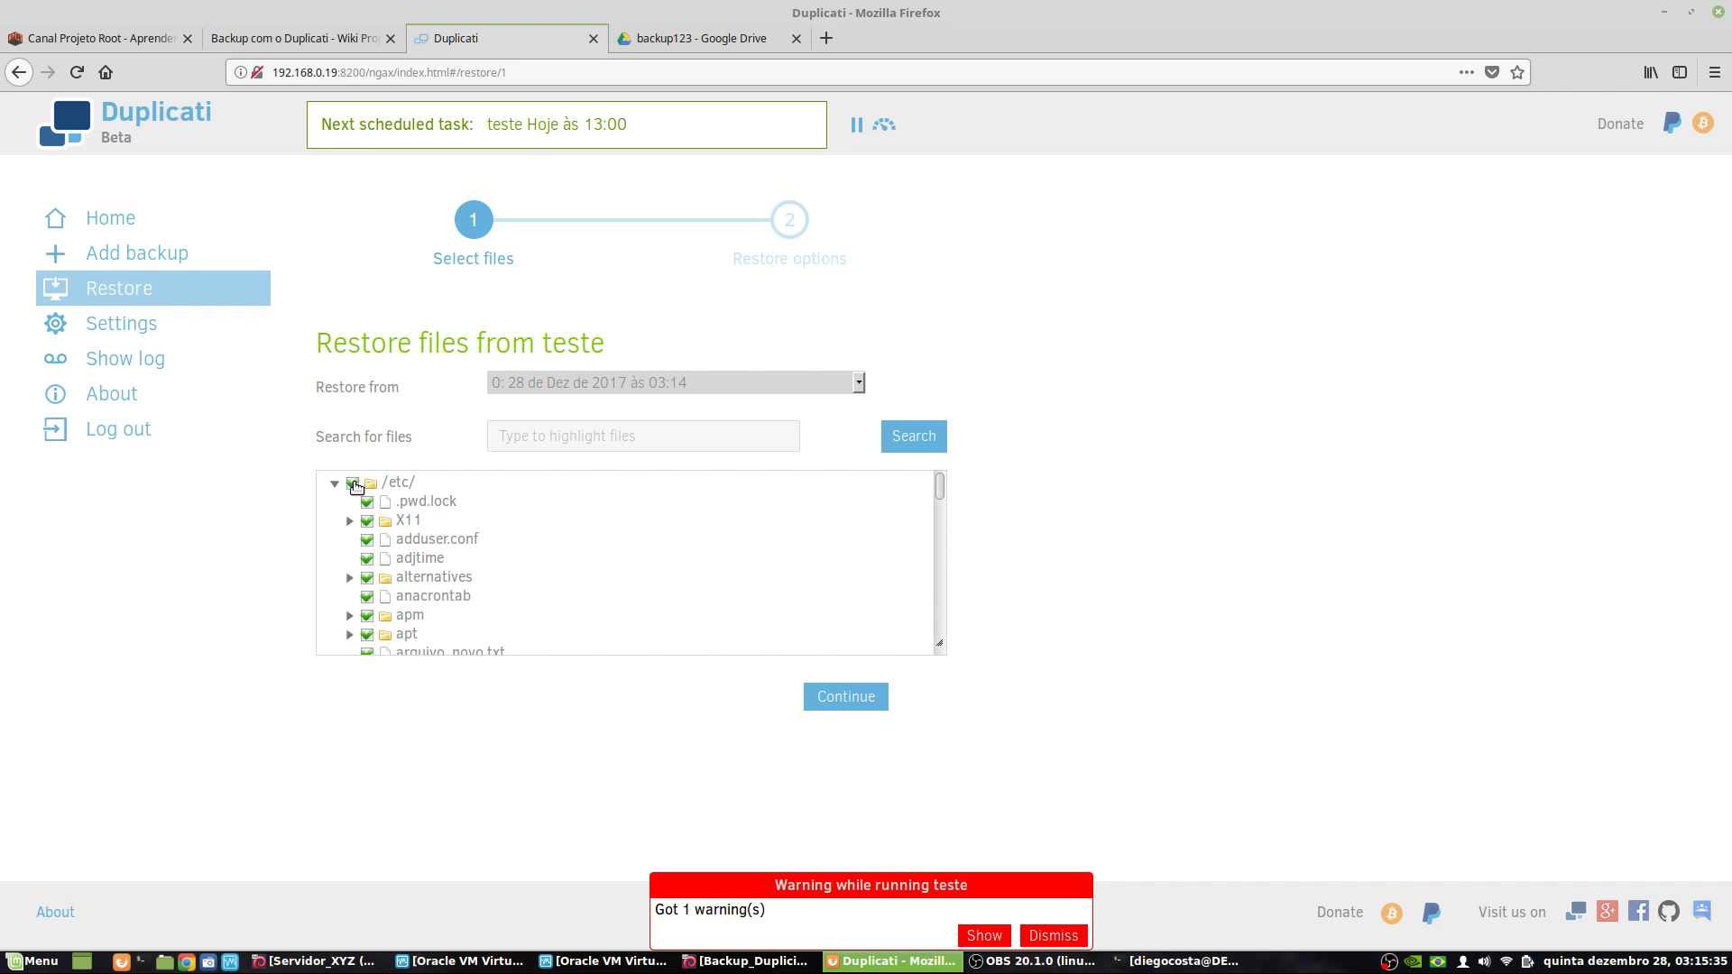
left_click(836, 699)
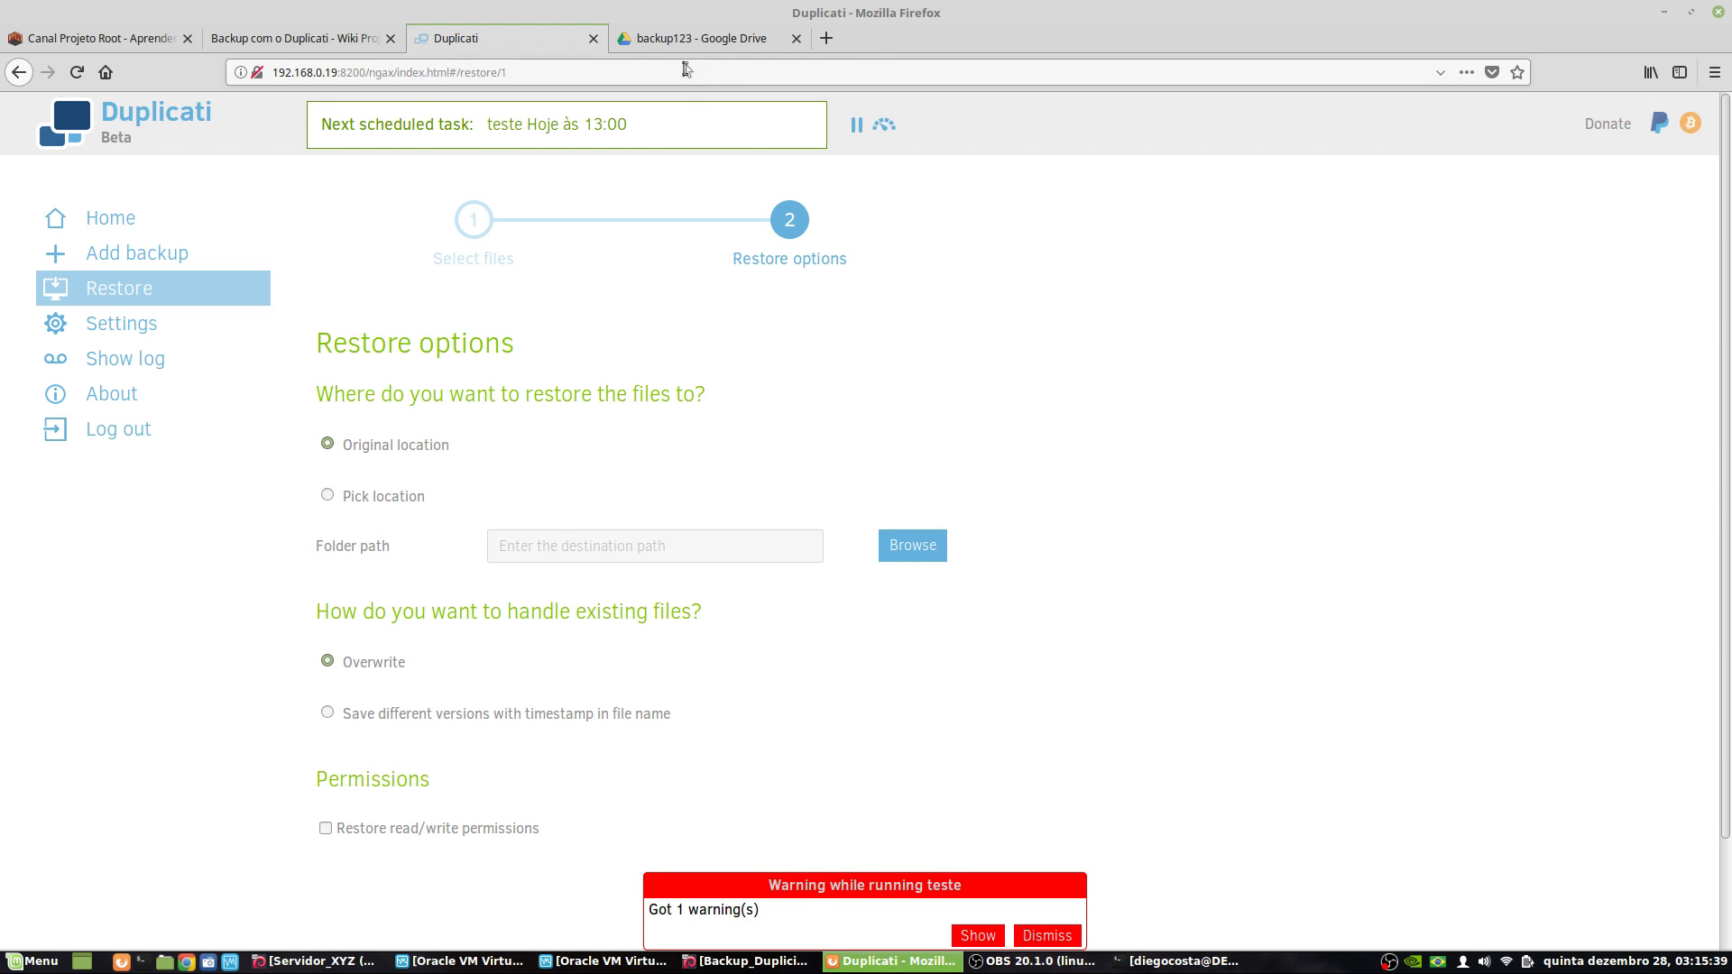
left_click(695, 37)
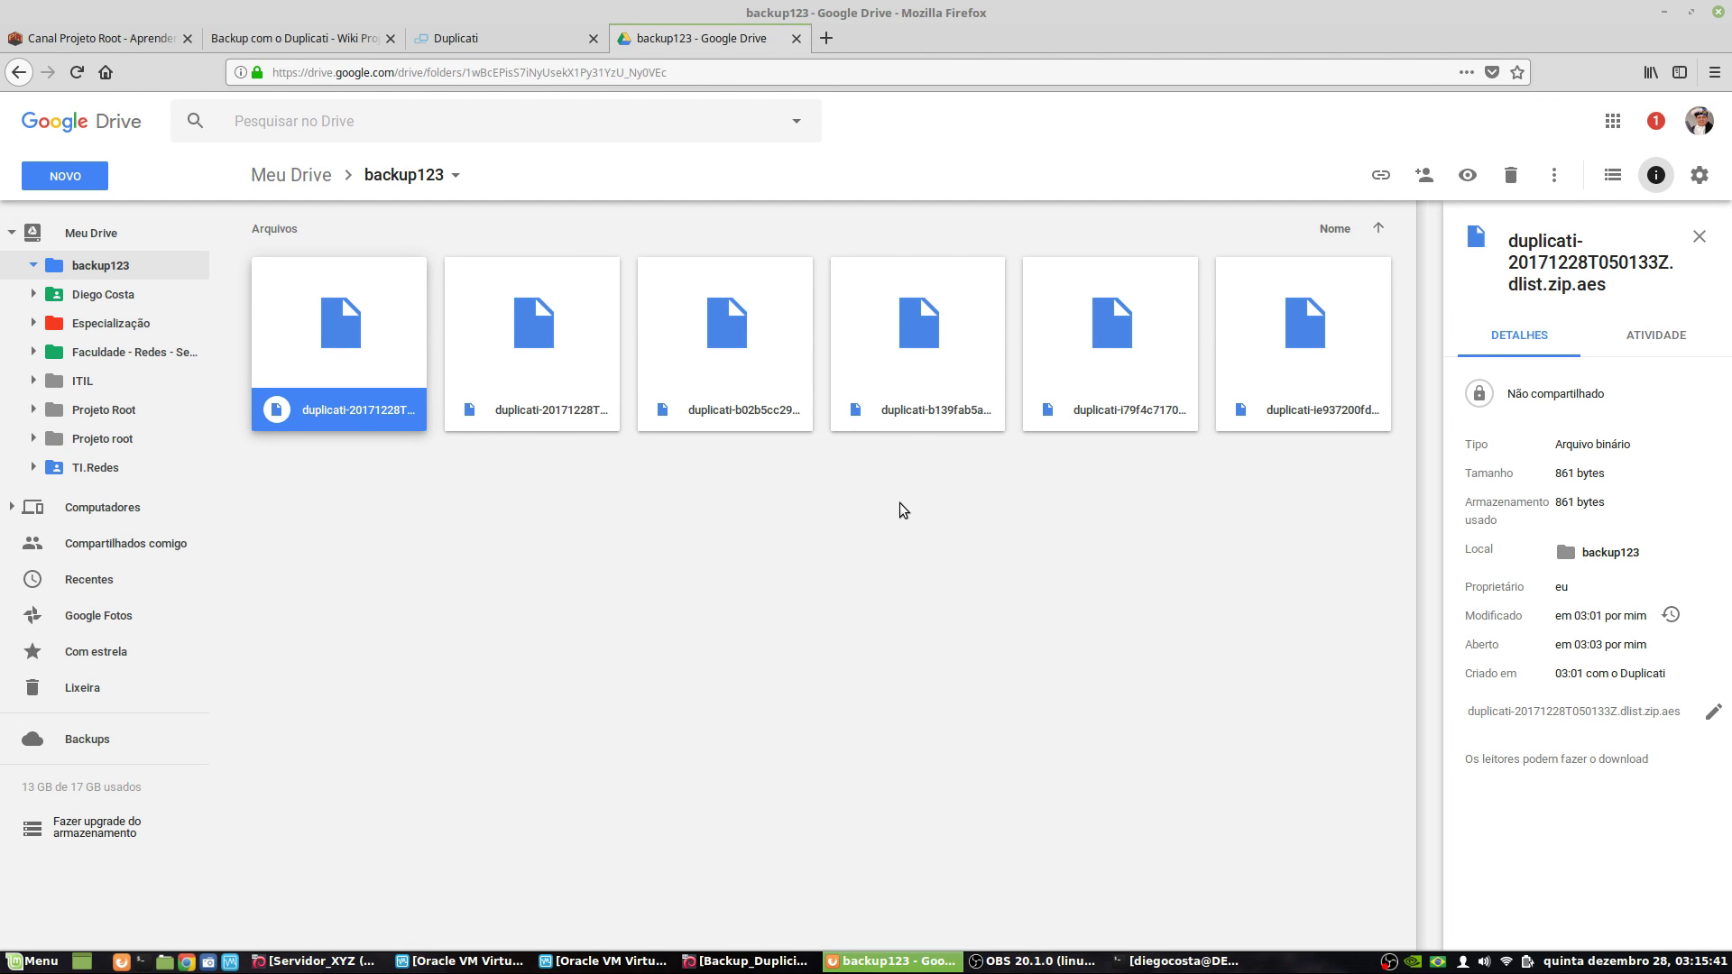
- Check the size and dates of each of the six backup files, then deselect them all
left_click(630, 637)
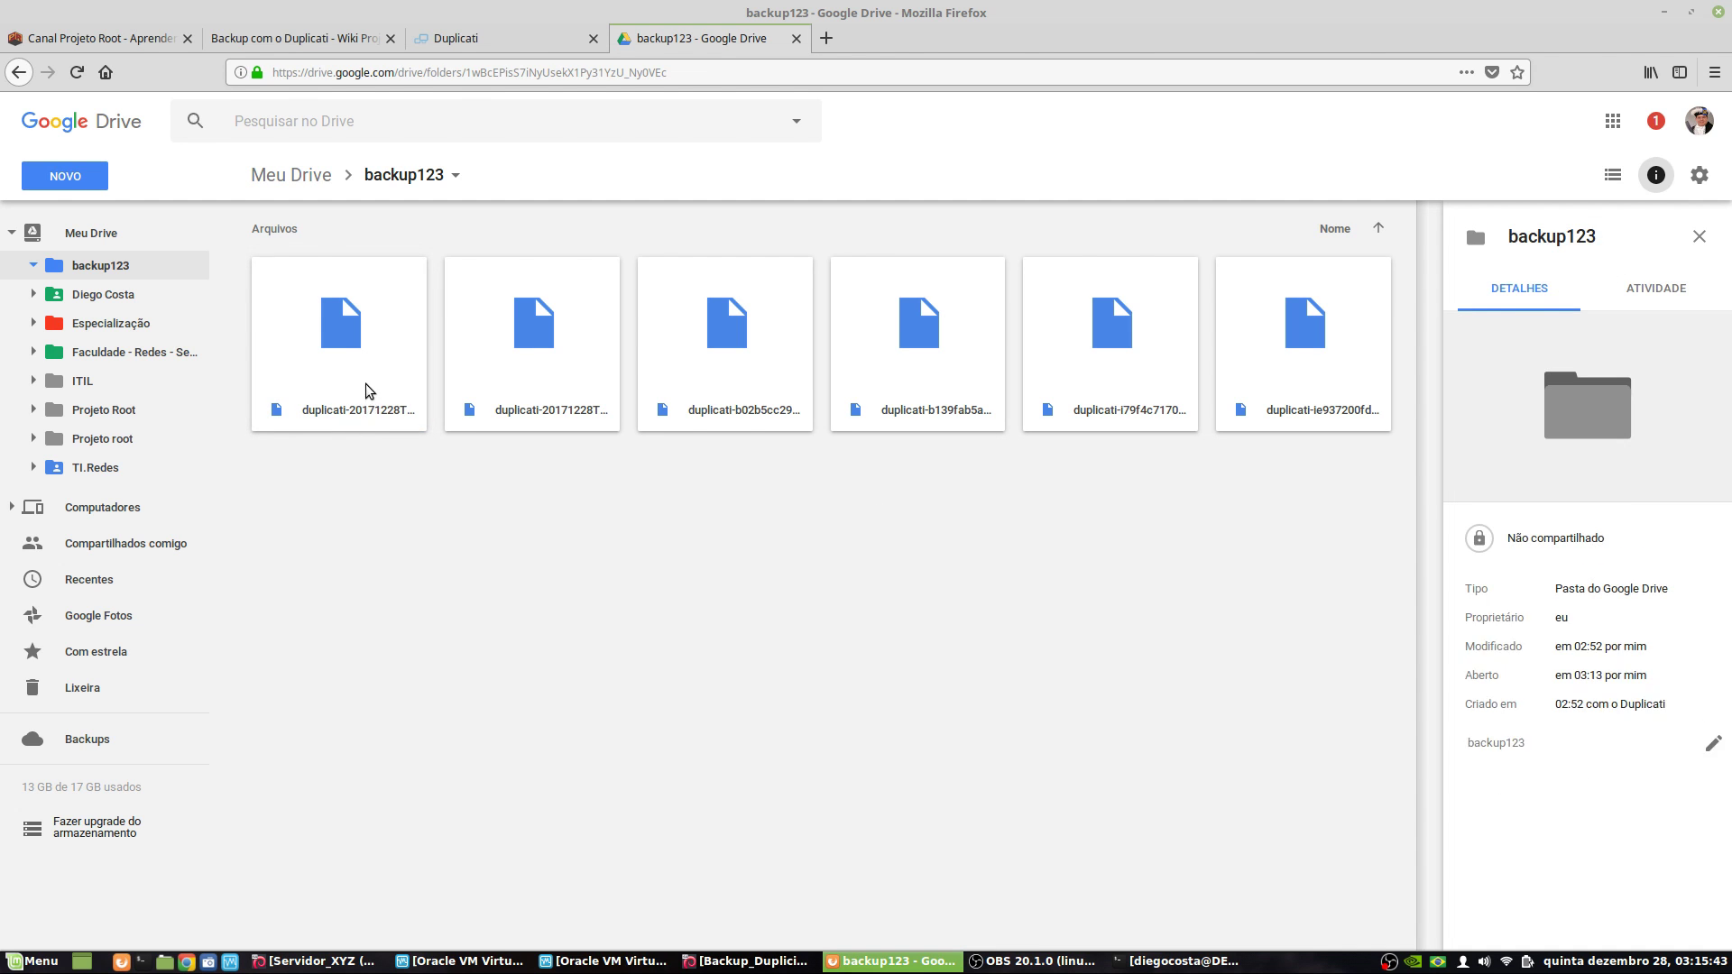
left_click(414, 404)
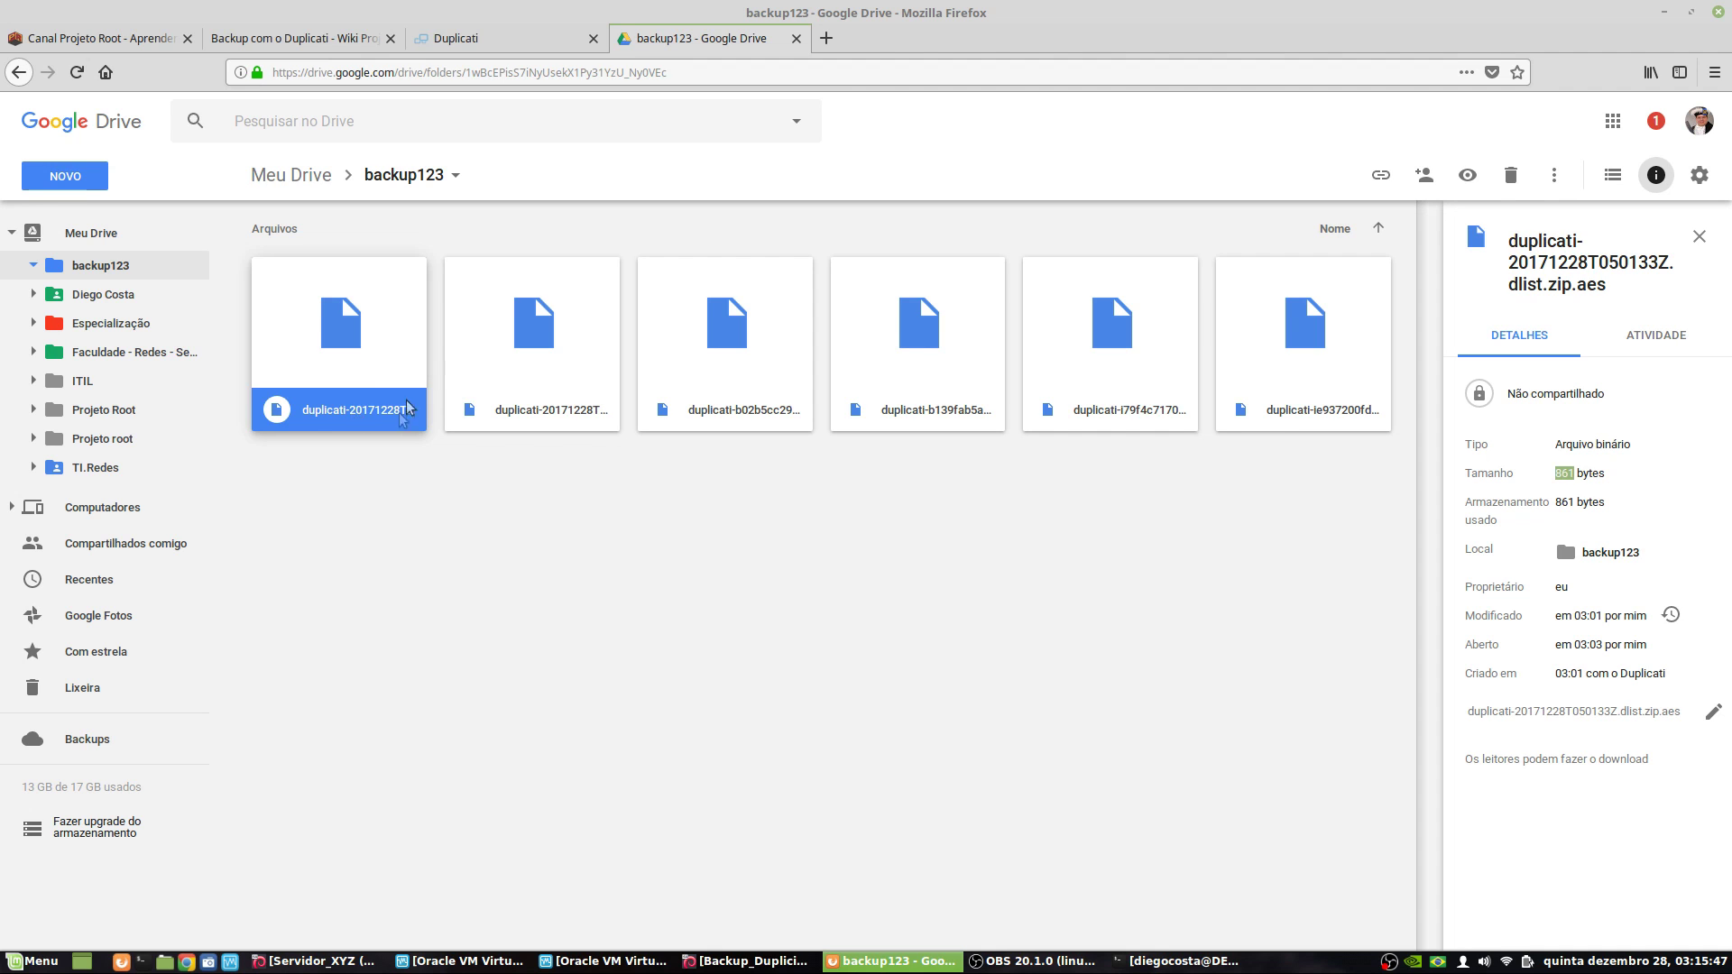
left_click(560, 317)
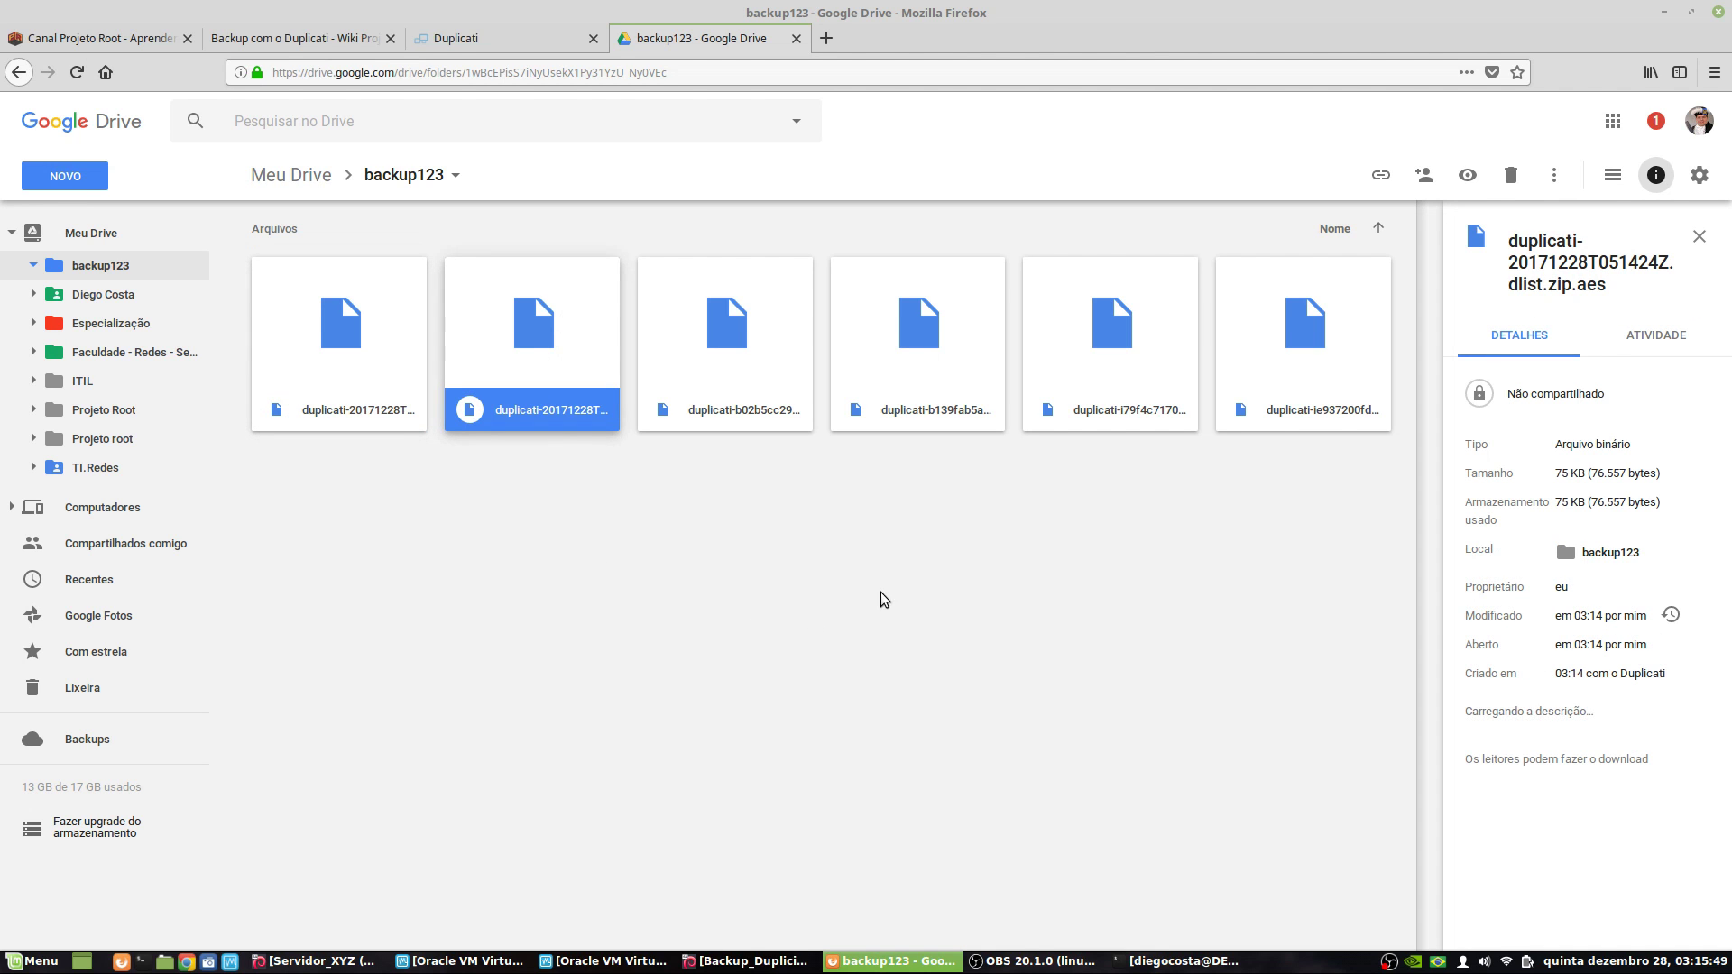
left_click(738, 339)
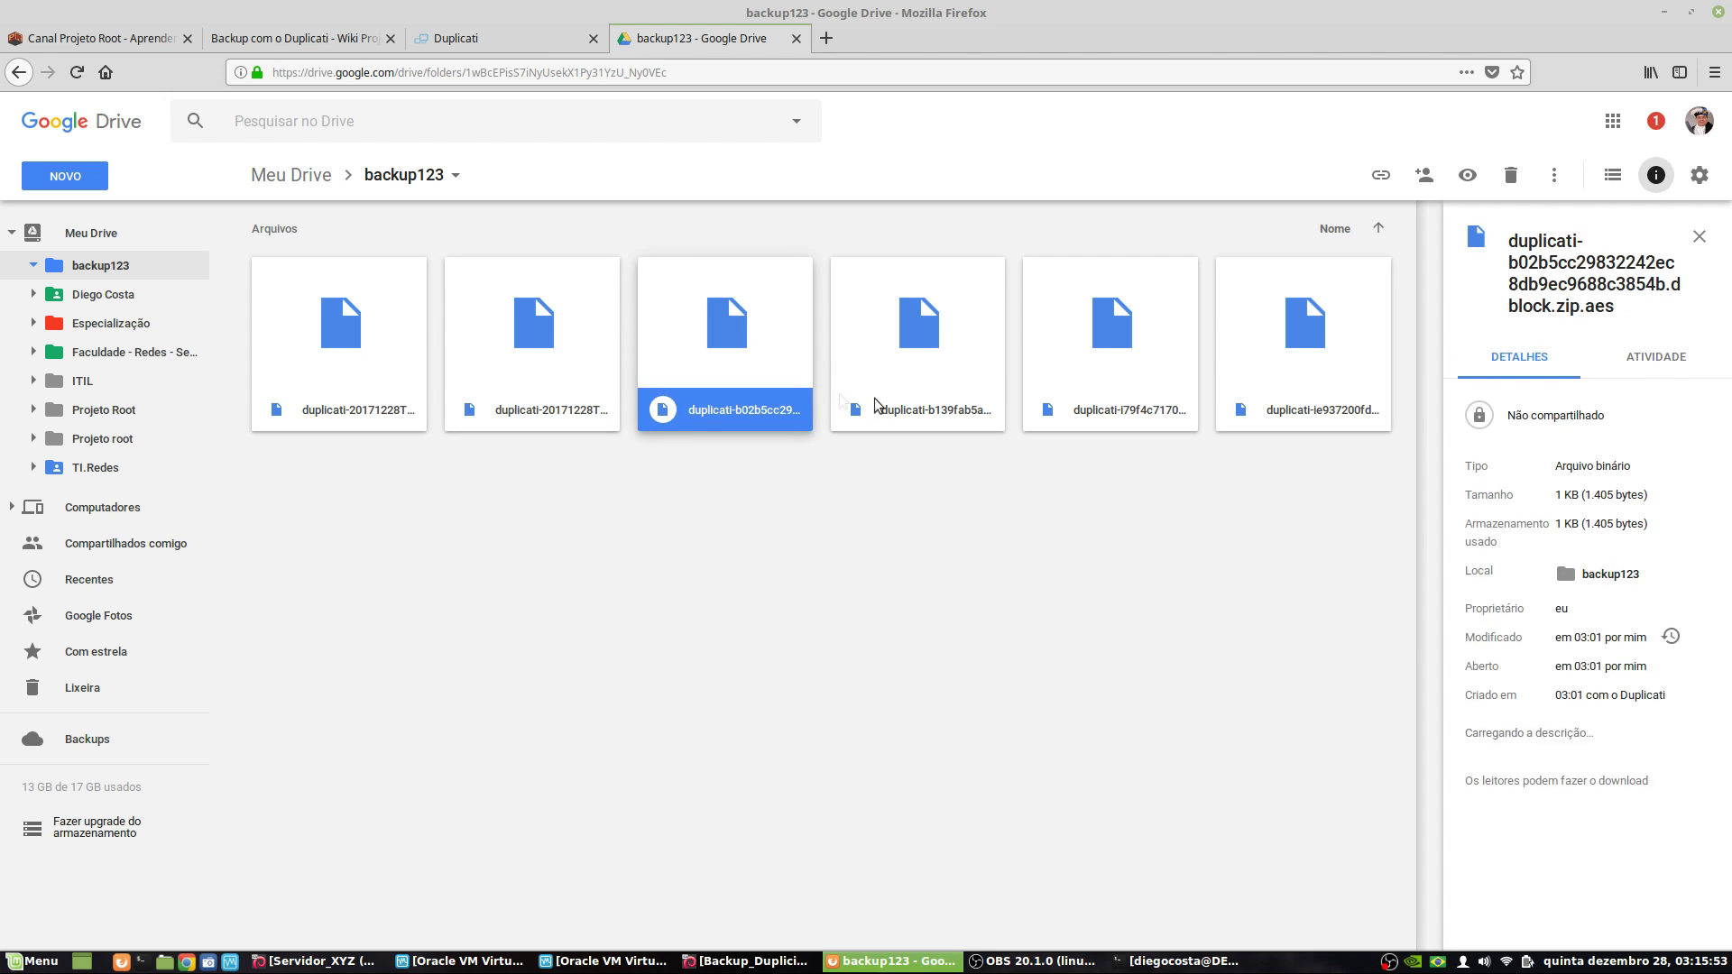
left_click(899, 383)
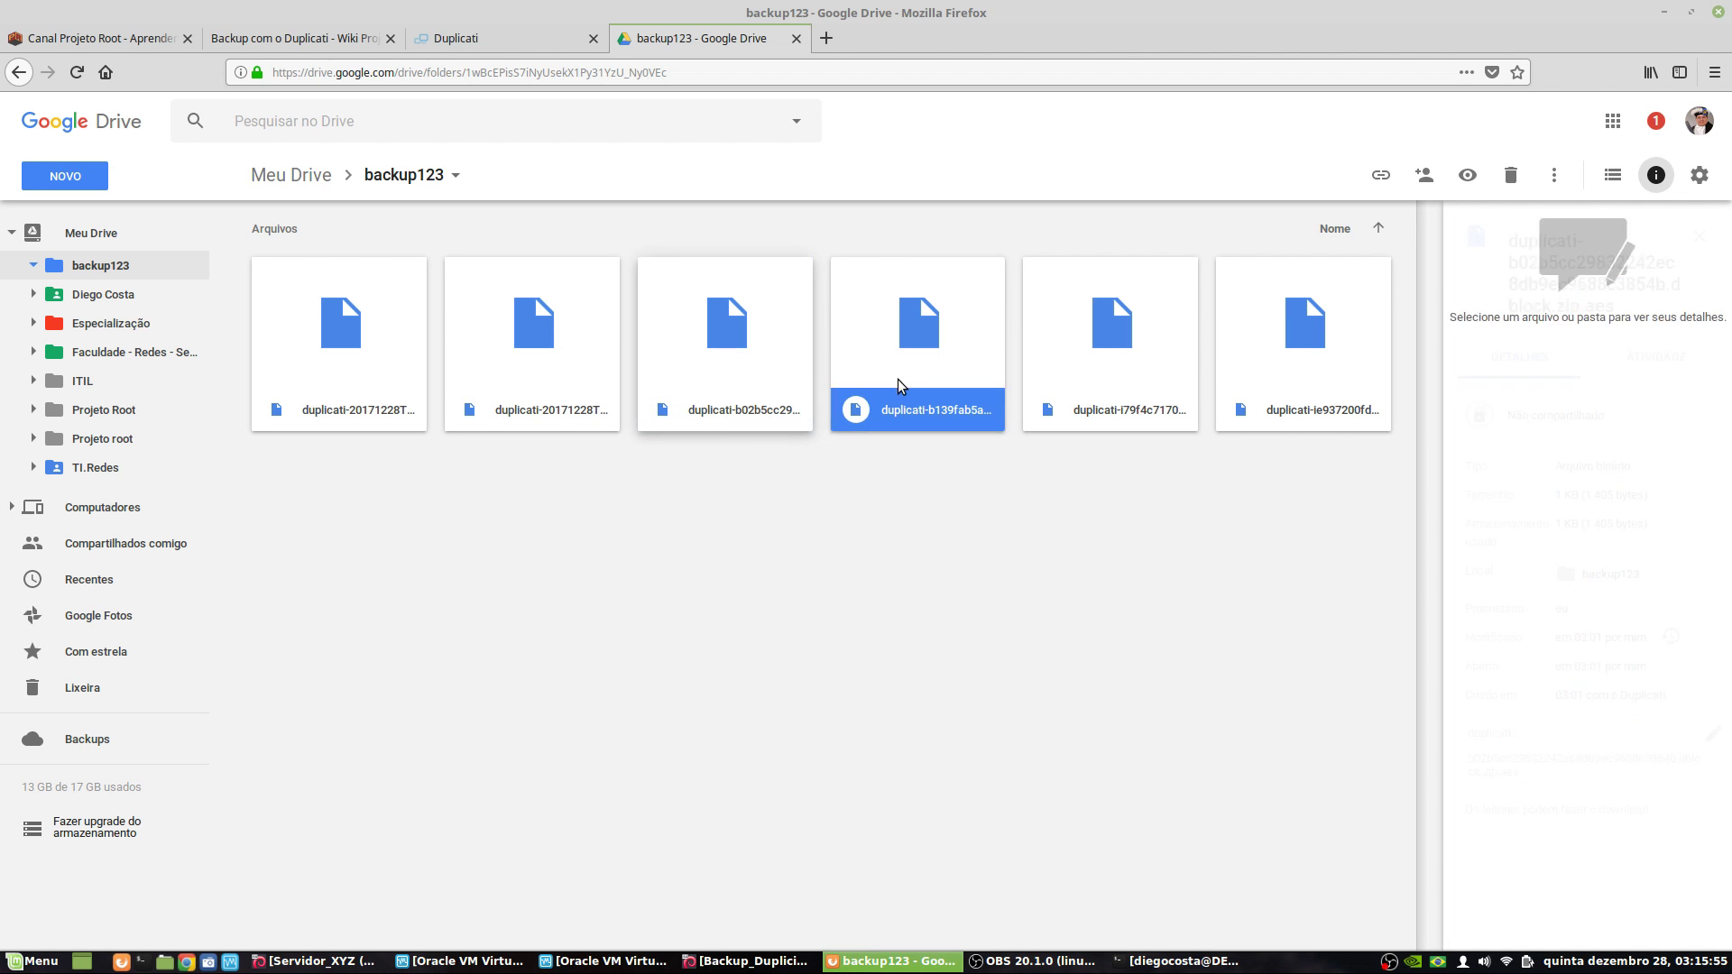
left_click(1123, 397)
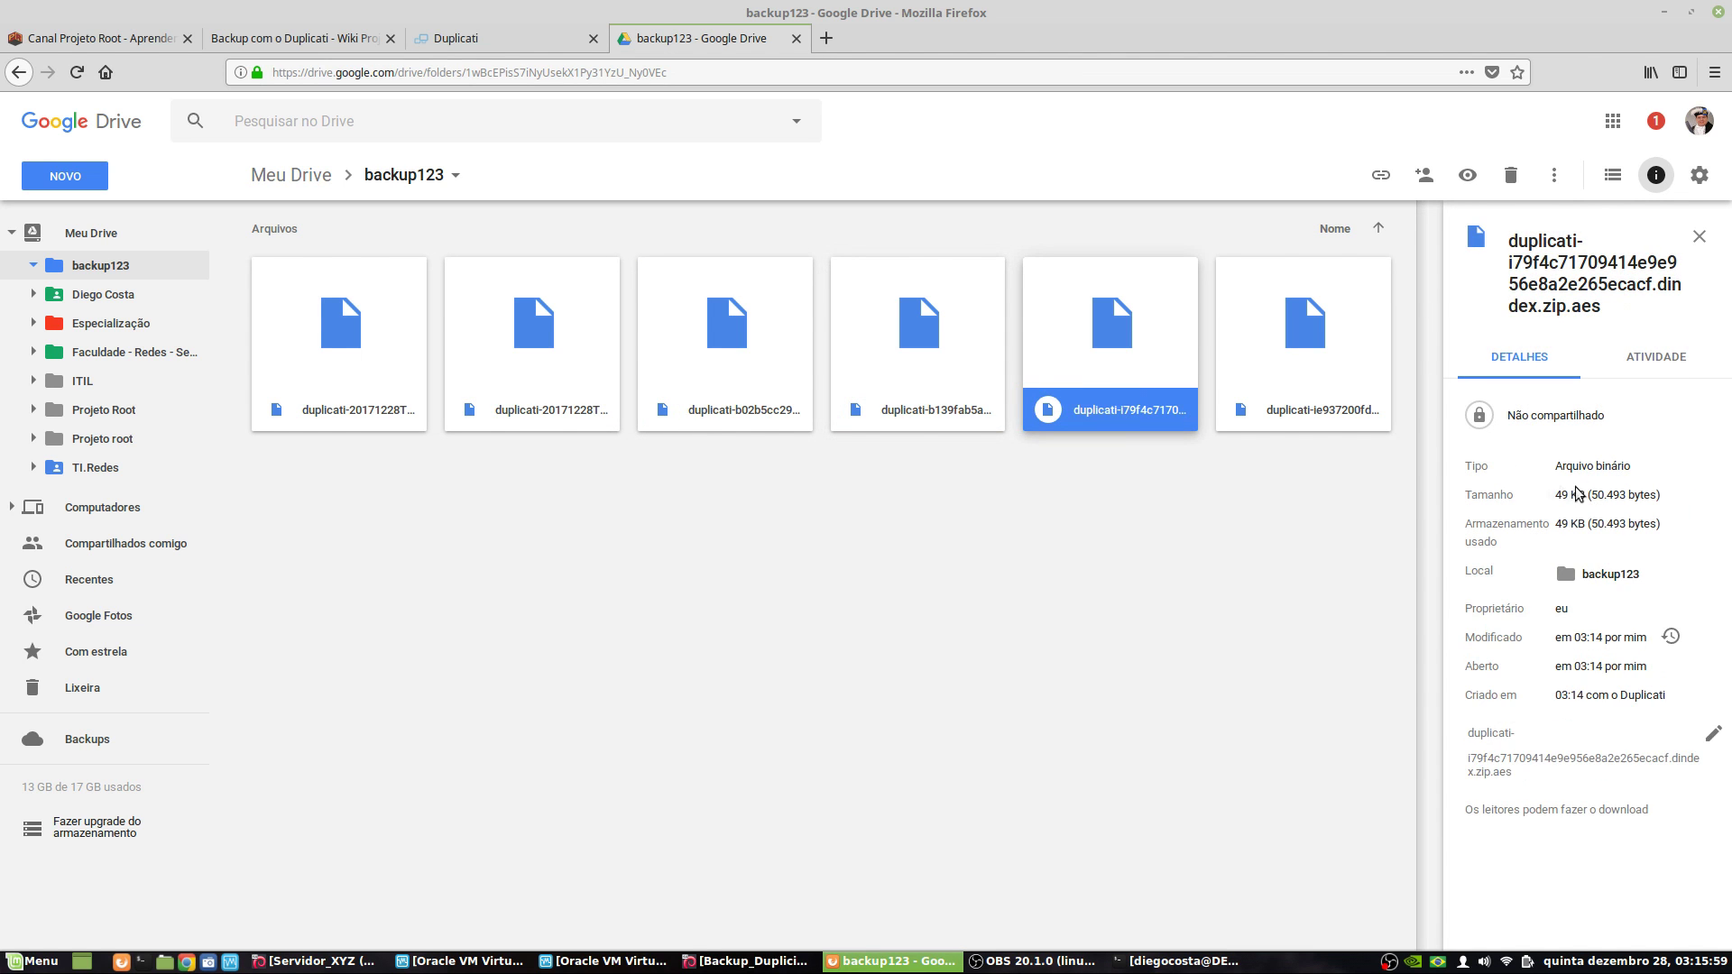
left_click(1315, 374)
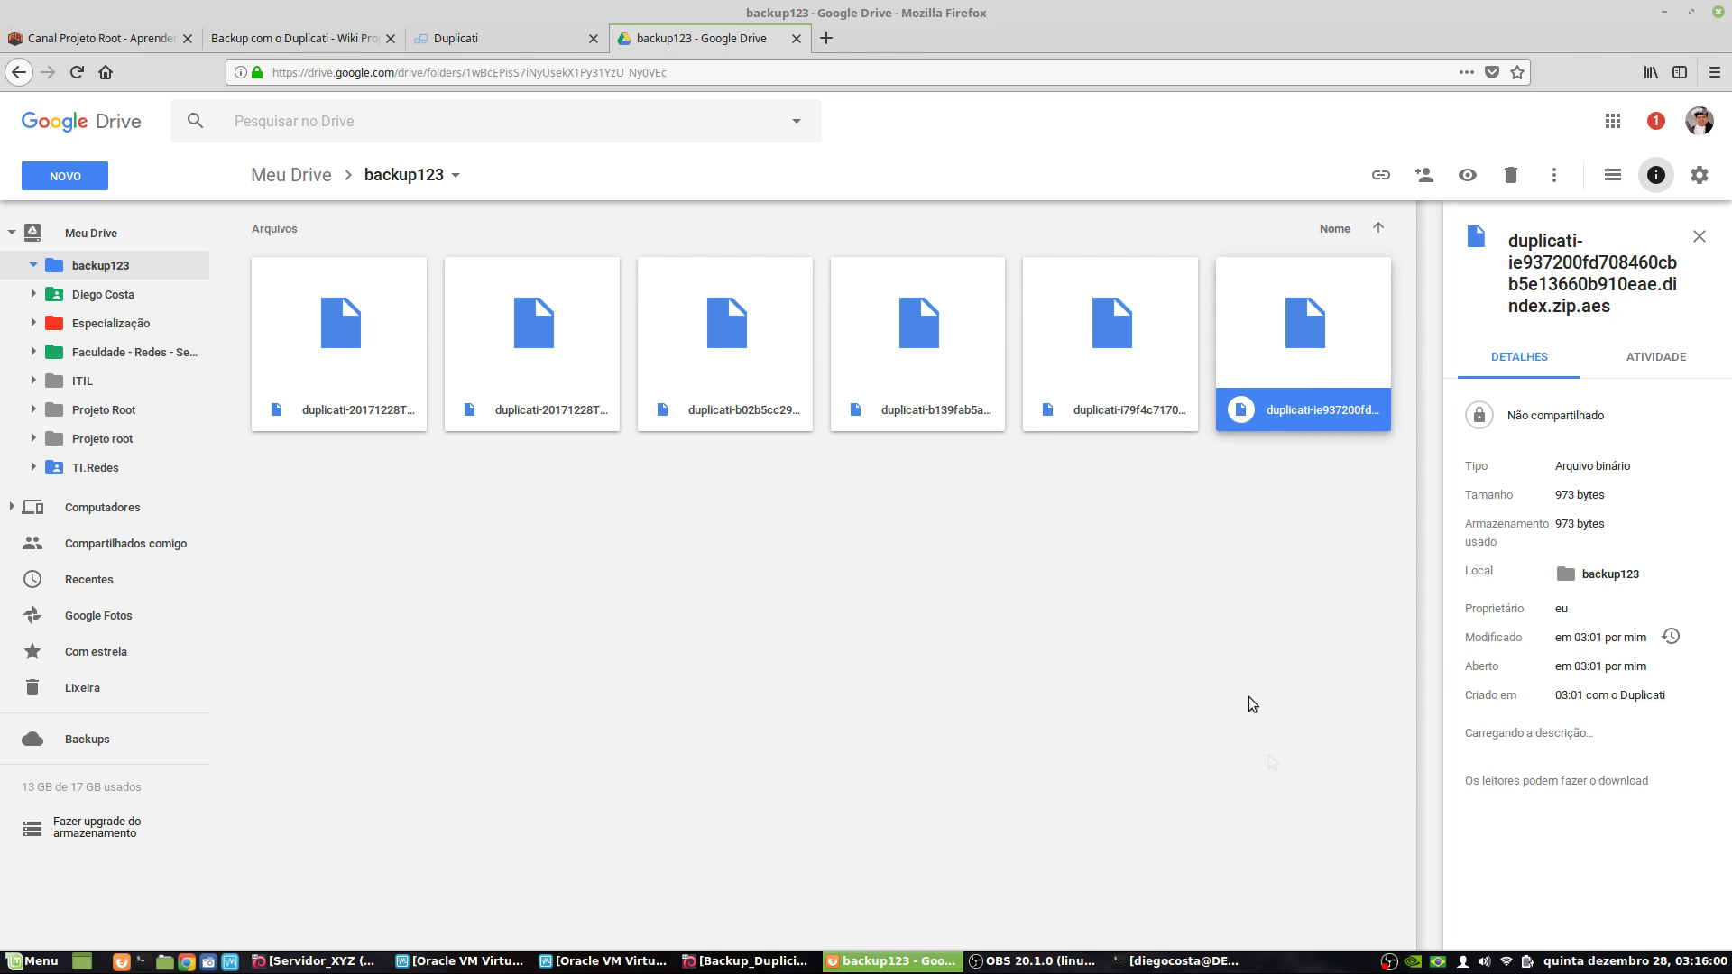
left_click(847, 591)
left_click_drag(1092, 511, 343, 275)
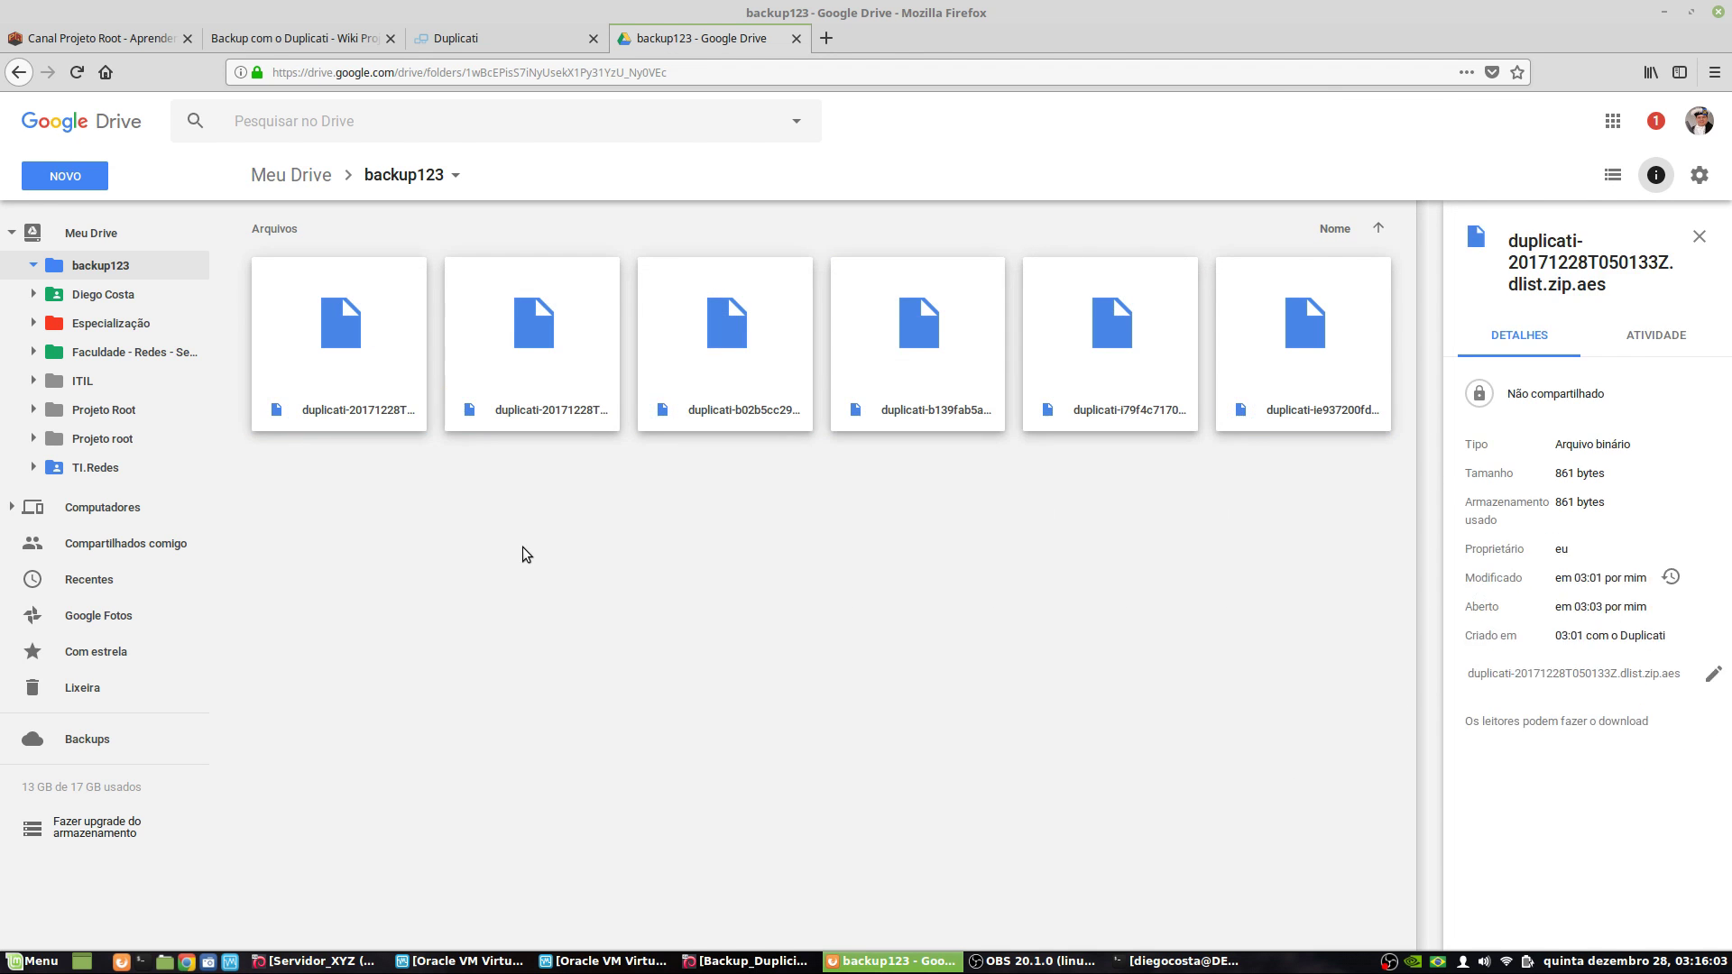
left_click(522, 547)
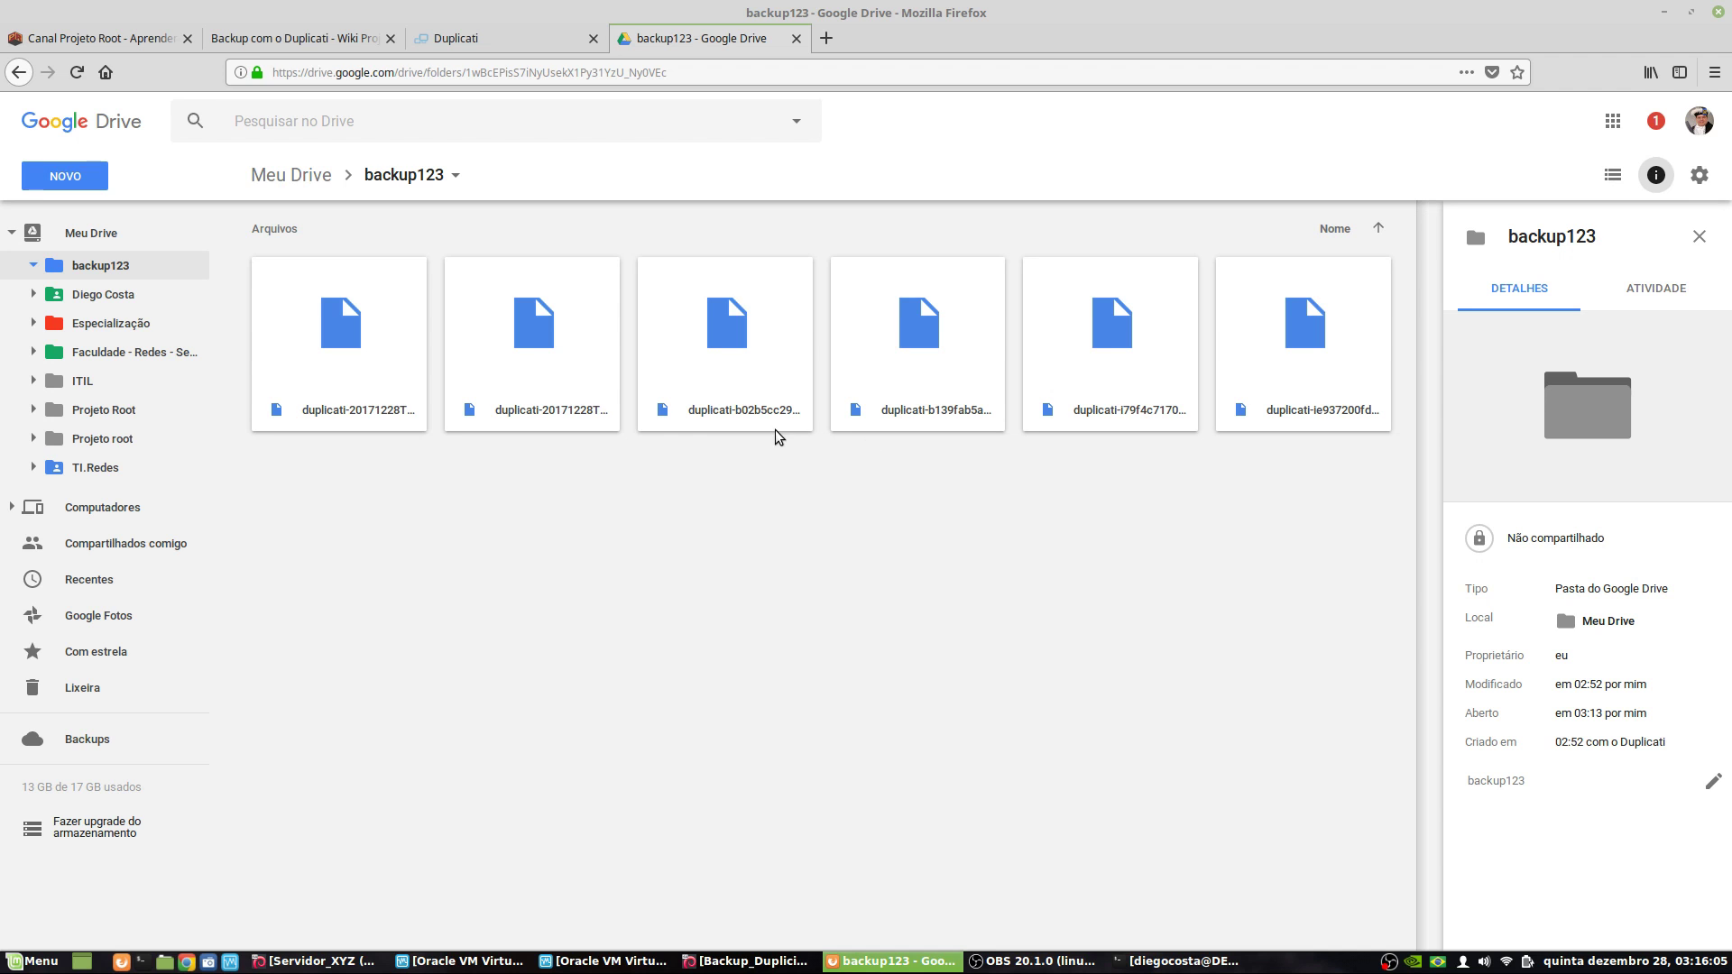
- Set the restore destination to Pick location and open the folder browser
left_click(480, 36)
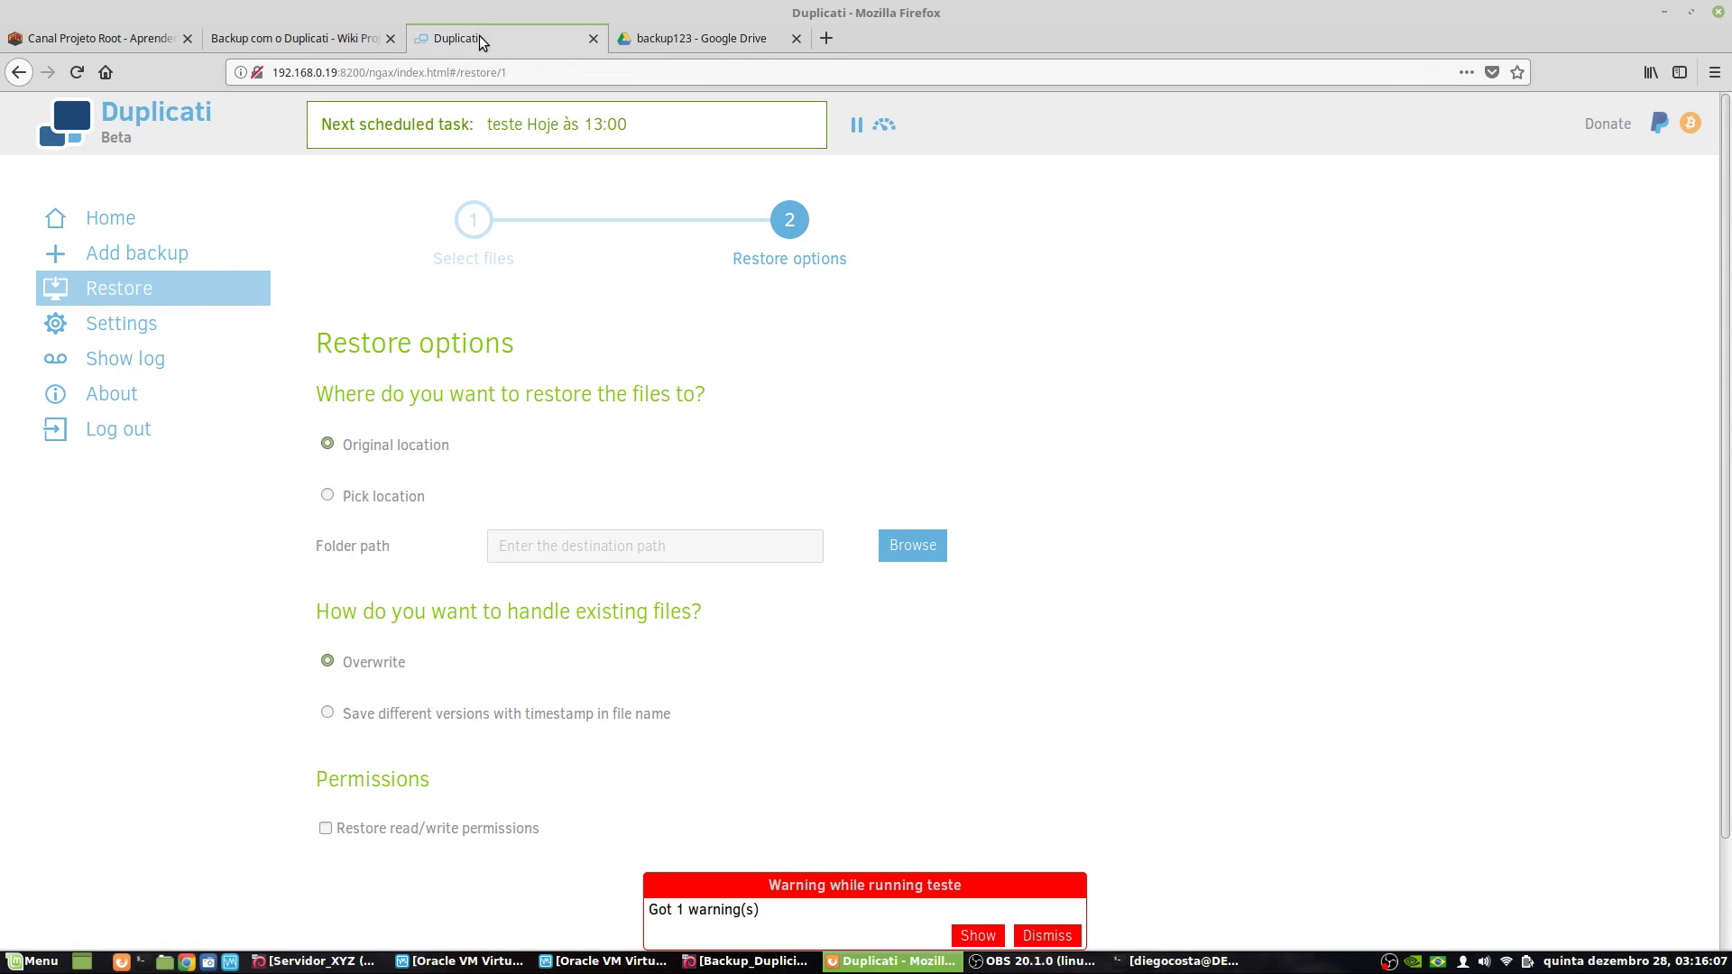
left_click(388, 495)
left_click(375, 552)
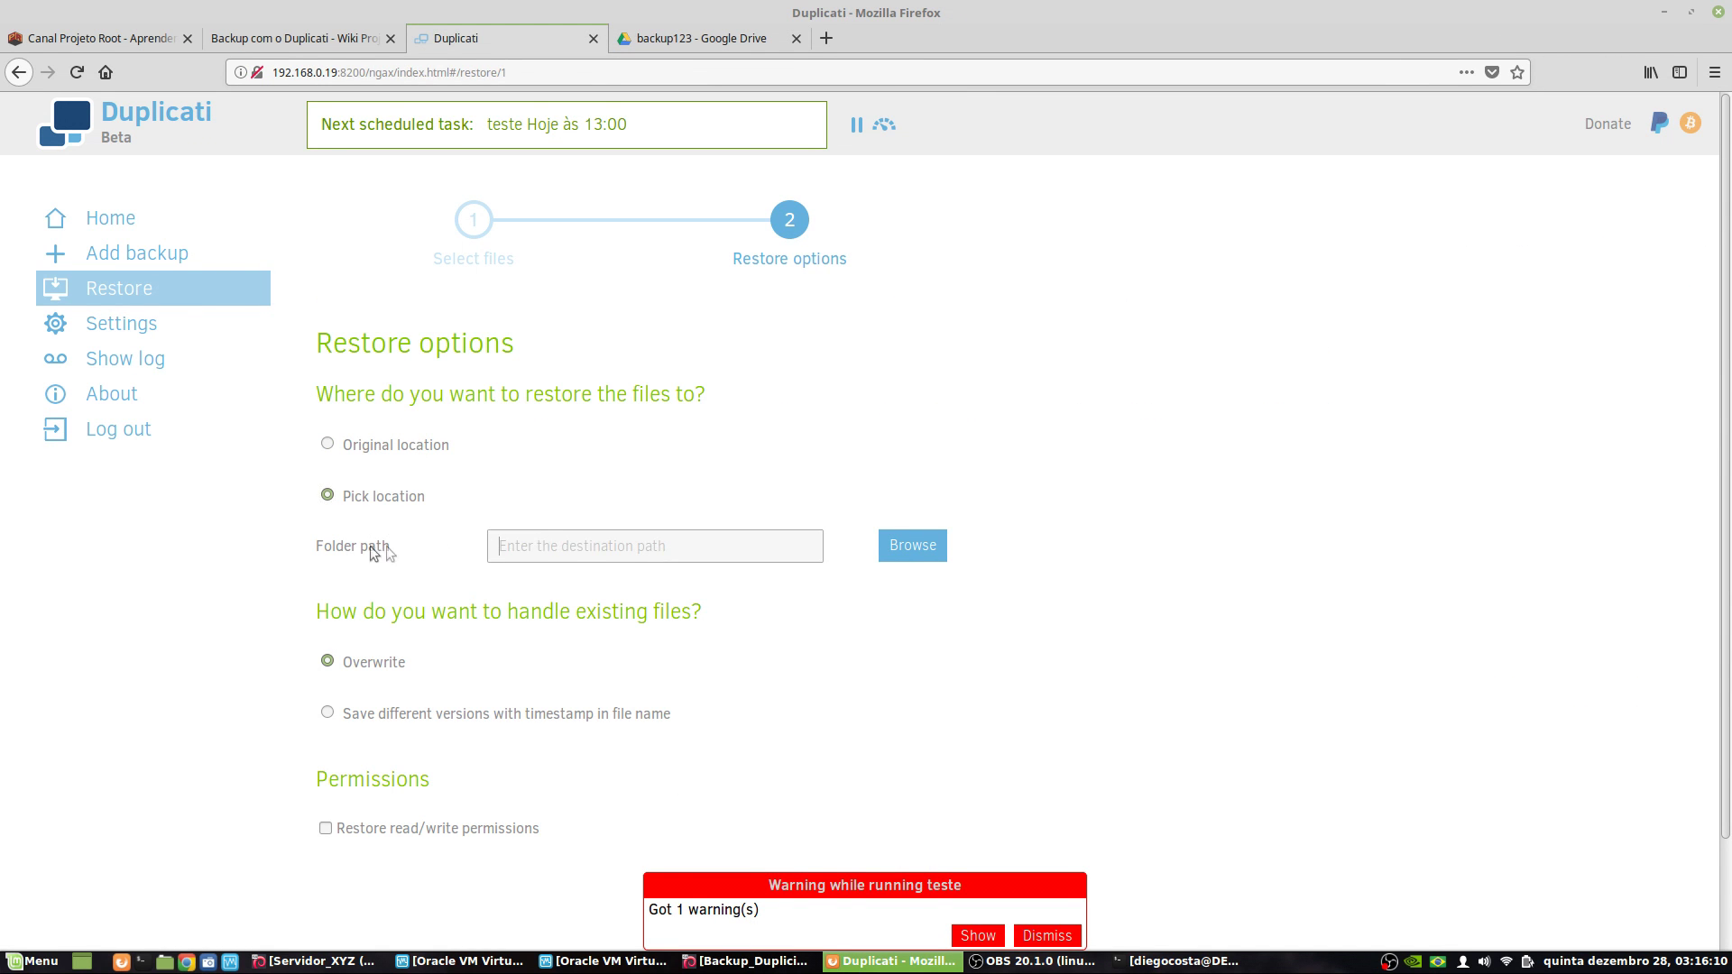
left_click(912, 545)
- Expand Computer and navigate the folder tree to home's recuperados2 folder
left_click(336, 652)
scroll(386, 717, "down", 5)
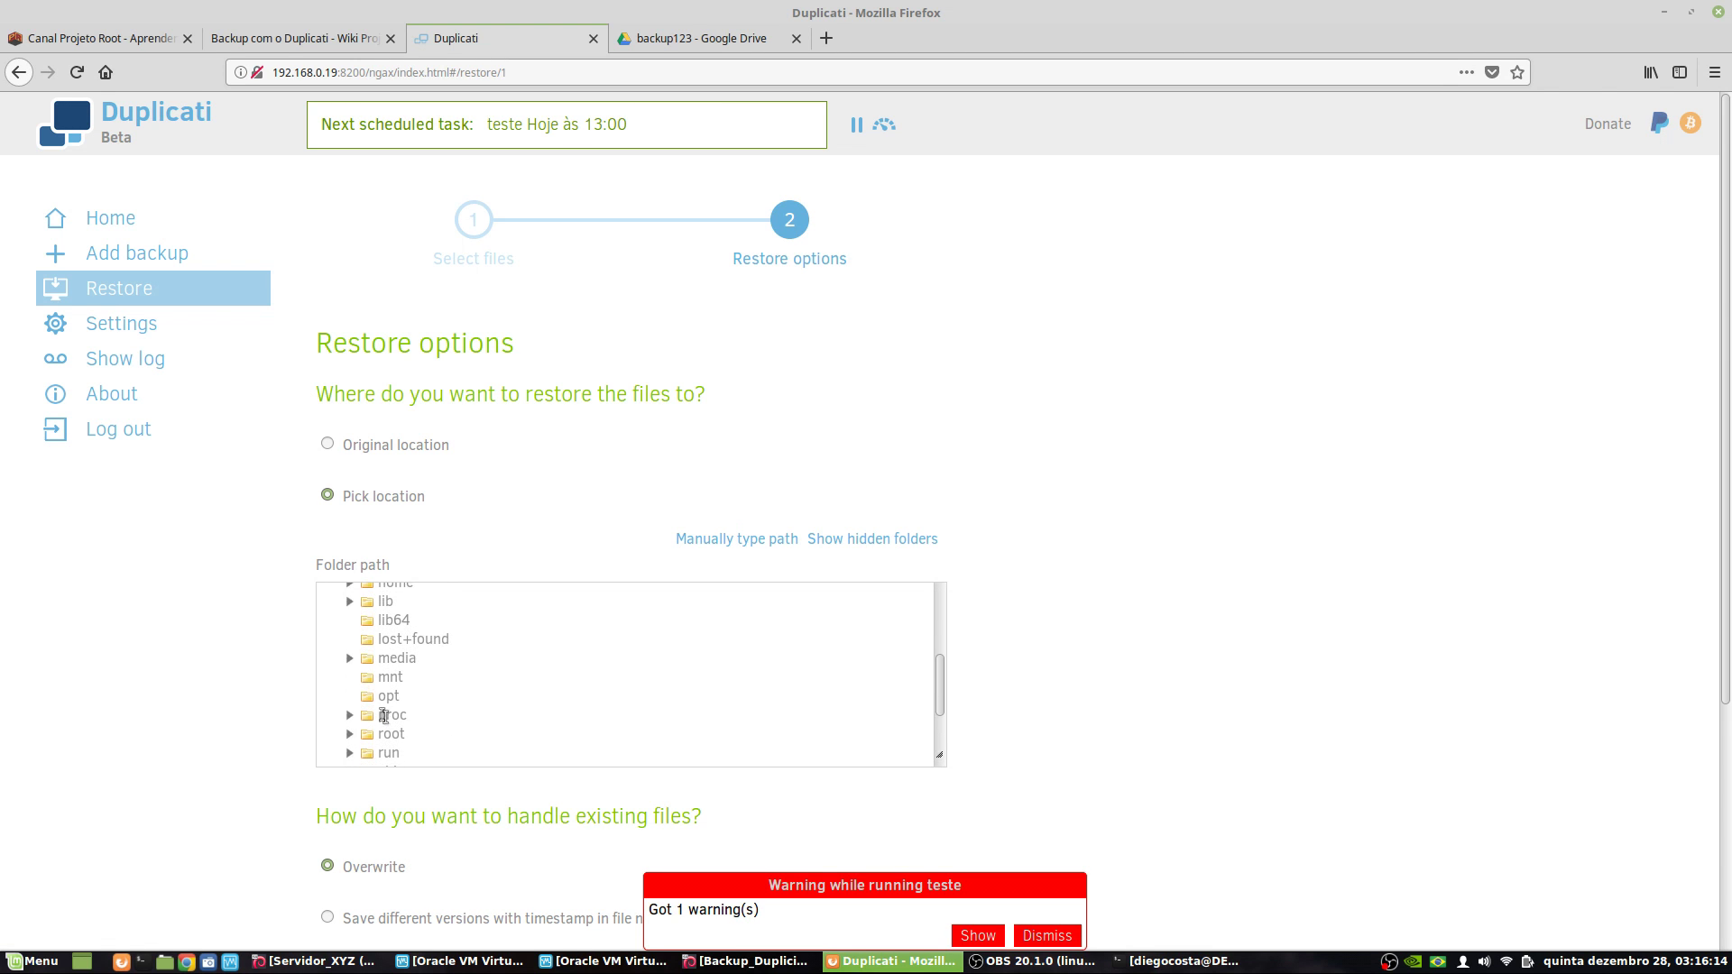
scroll(361, 726, "down", 2)
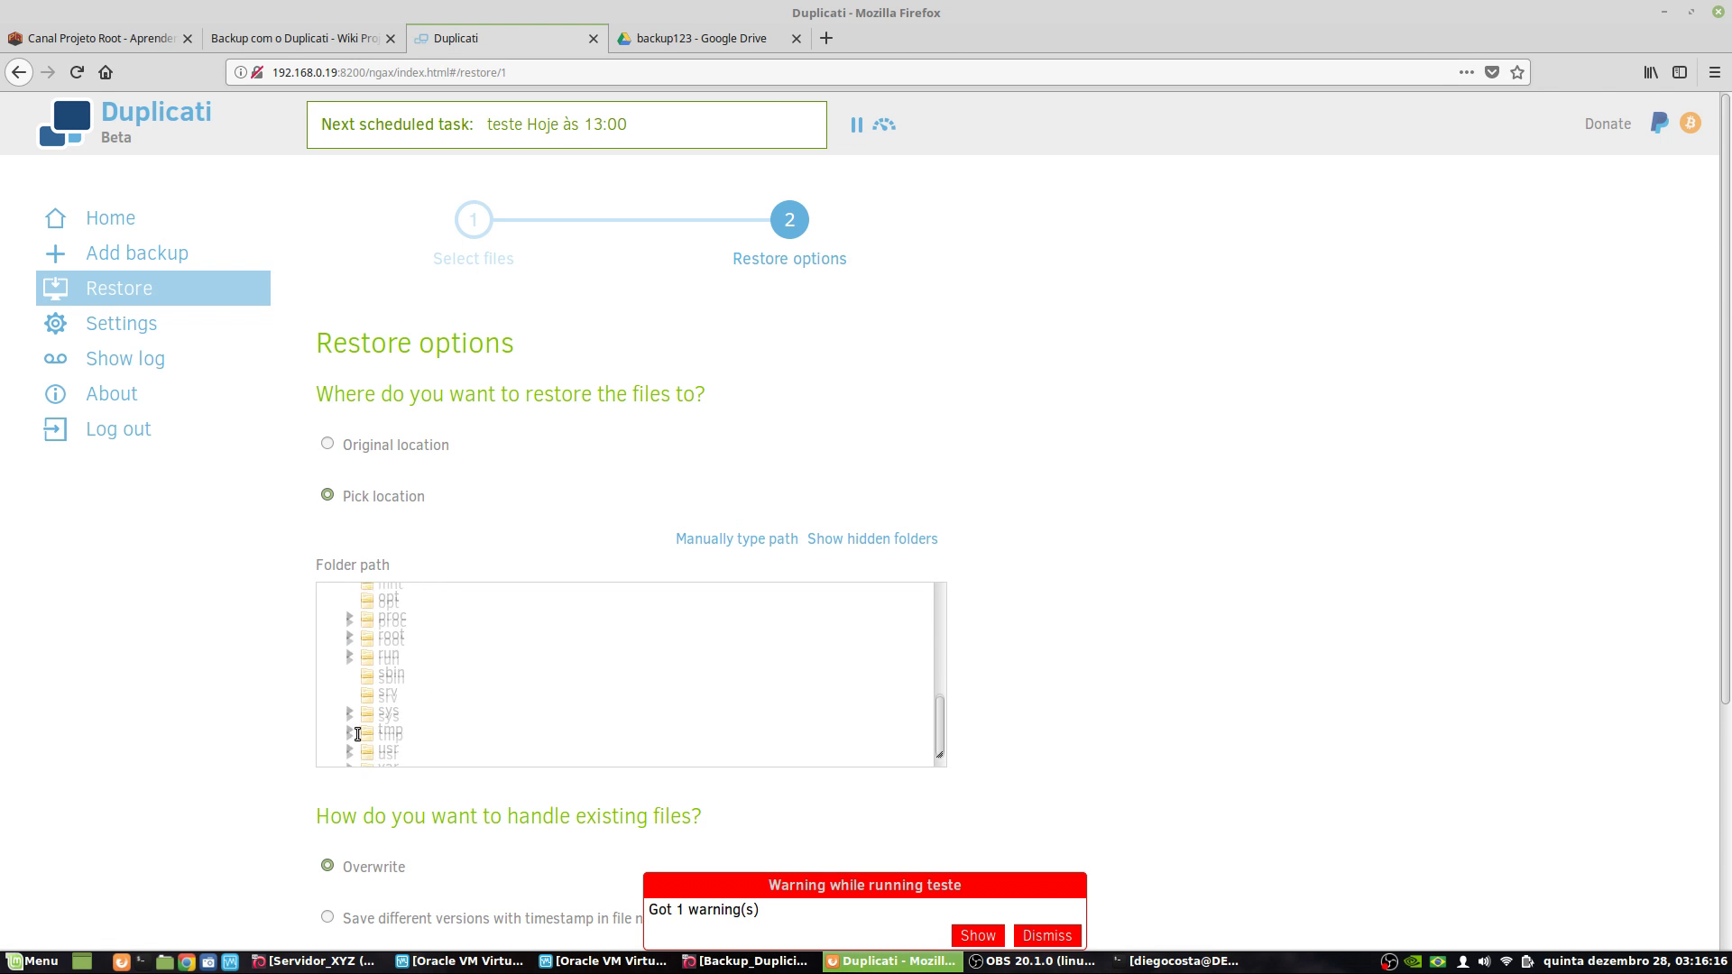
scroll(370, 733, "up", 3)
scroll(379, 726, "up", 3)
scroll(514, 713, "down", 4)
scroll(510, 711, "up", 2)
left_click(362, 694)
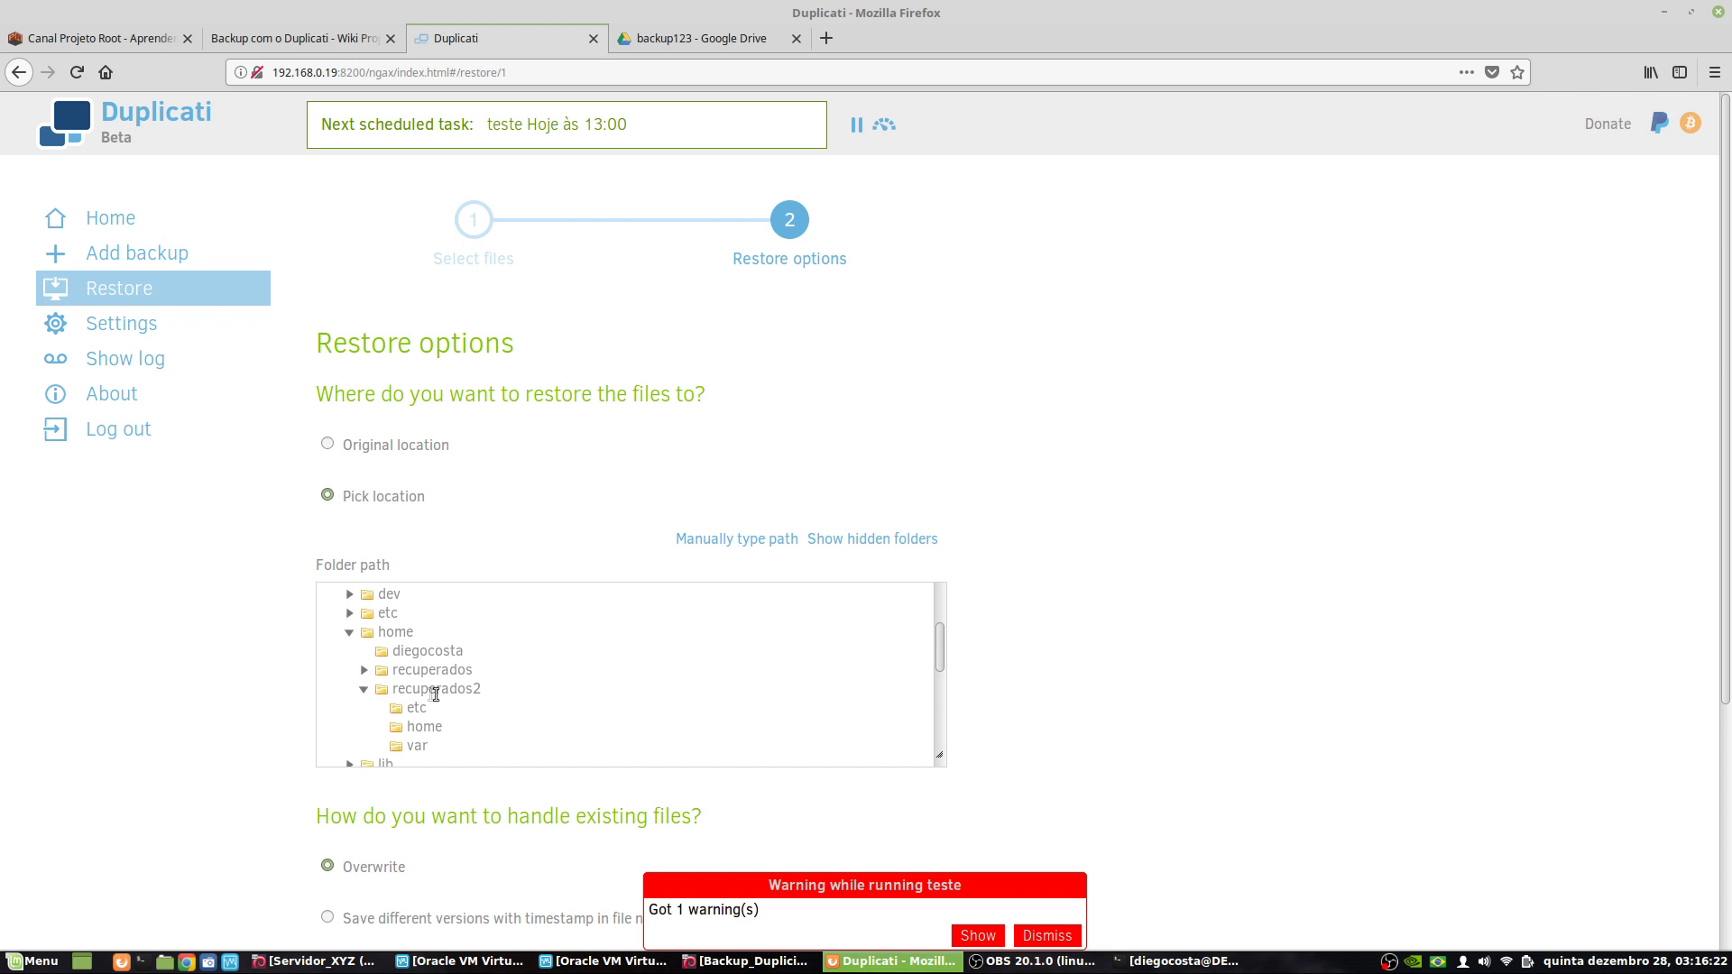
scroll(812, 794, "down", 3)
- In the terminal, list /home/recuperados2's current contents with ls -lah
left_click(1152, 963)
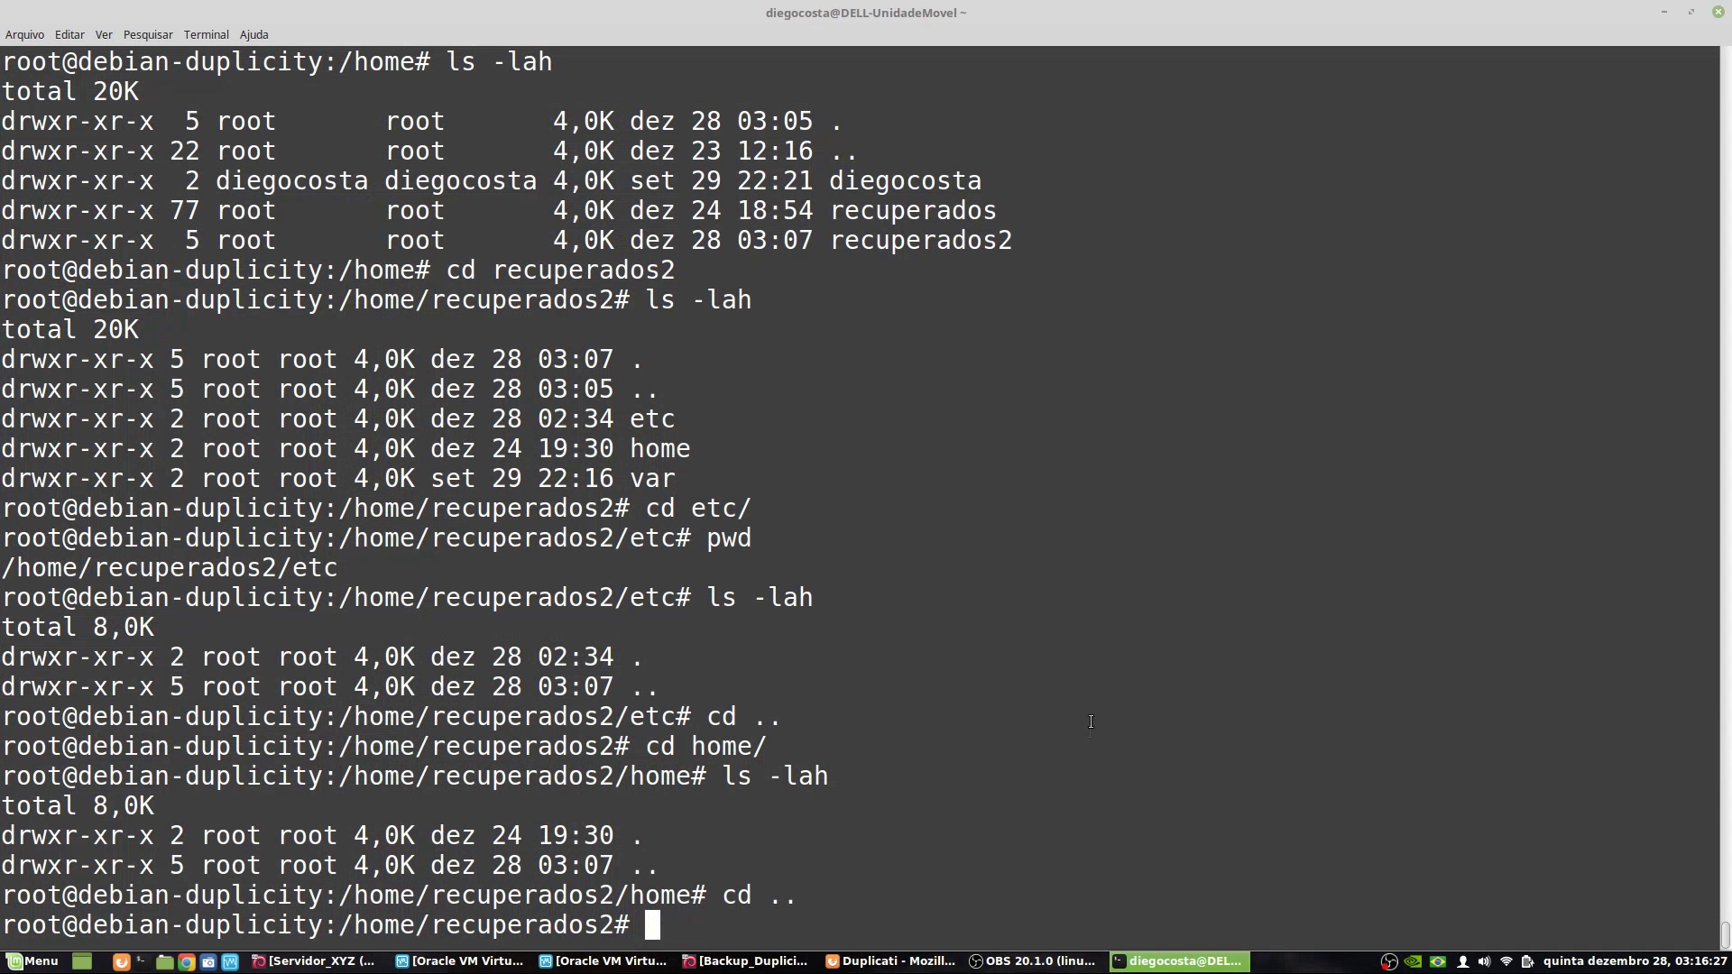
type("cd .")
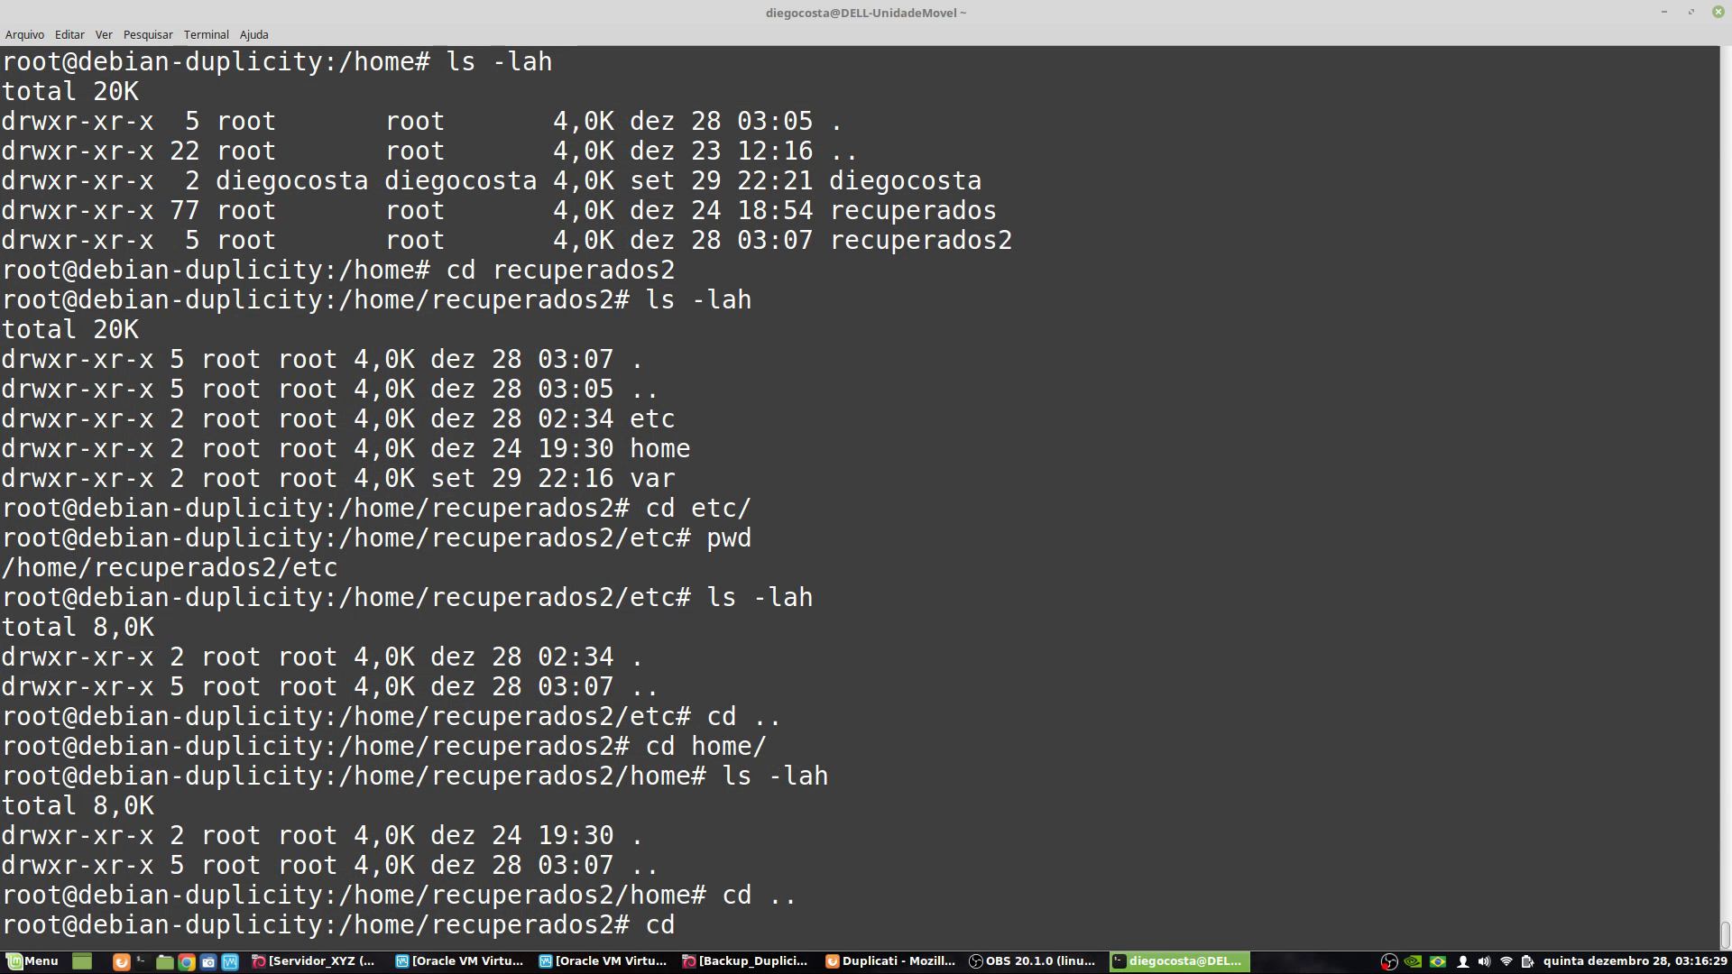
key("BackSpace")
key("BackSpace")
key("BackSpace")
key("BackSpace")
type("ls -")
key("Return")
type("ls -")
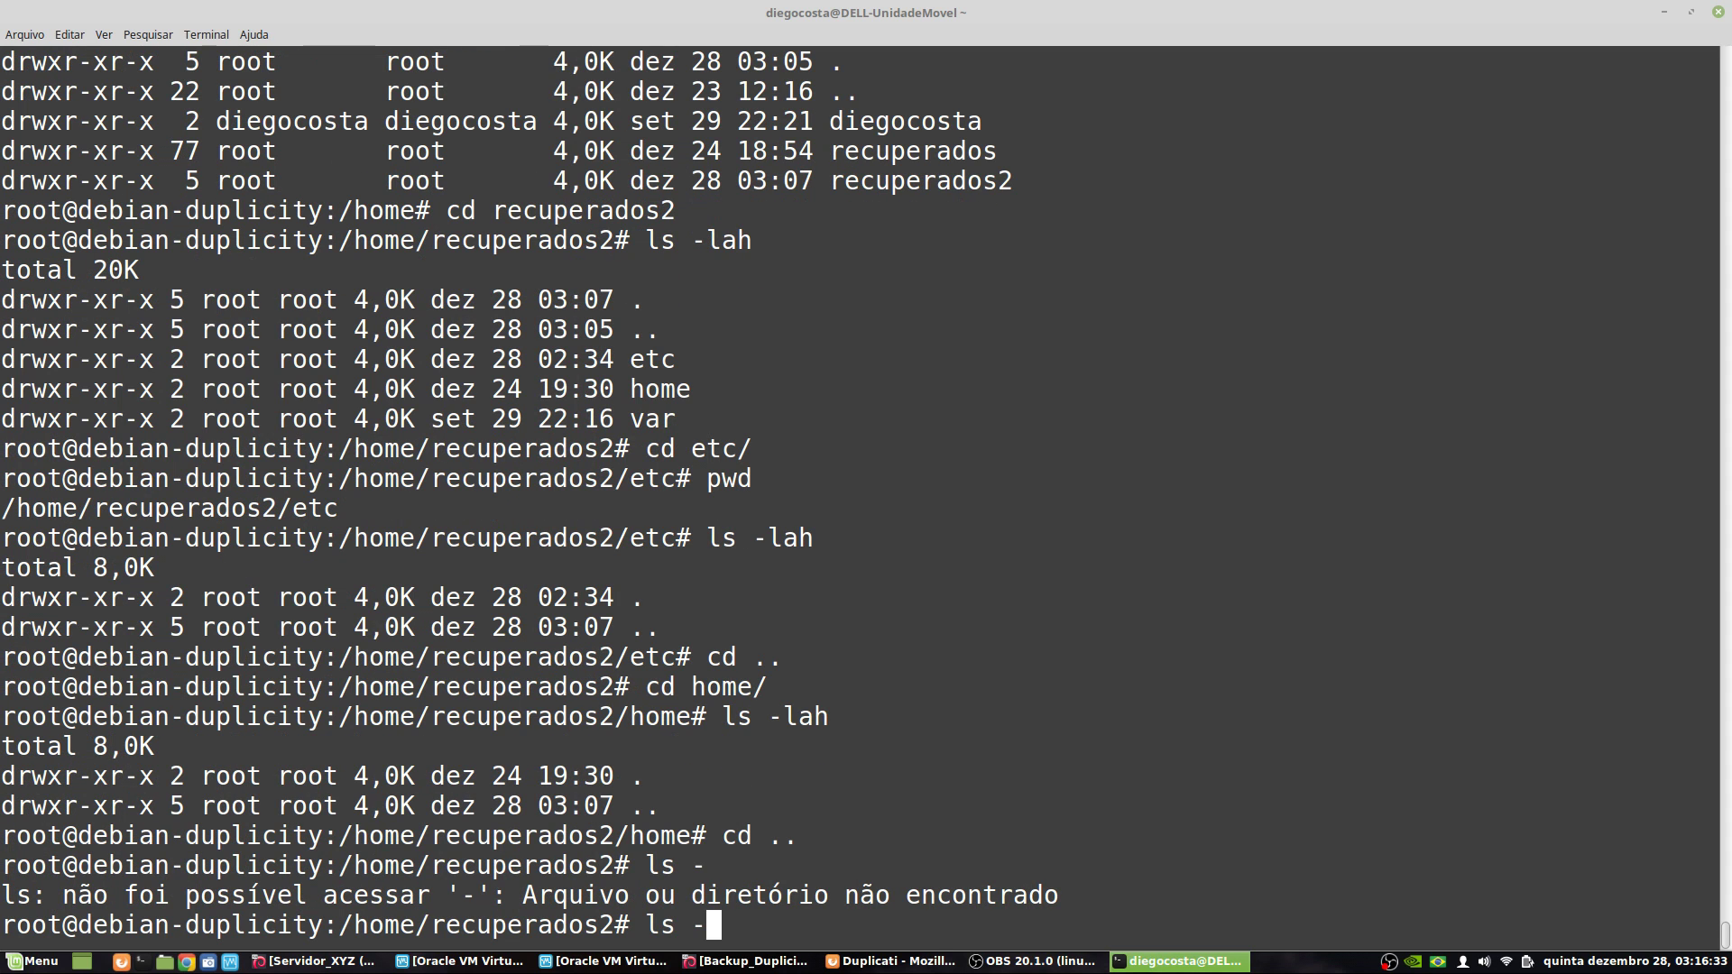
type("lah")
key("Return")
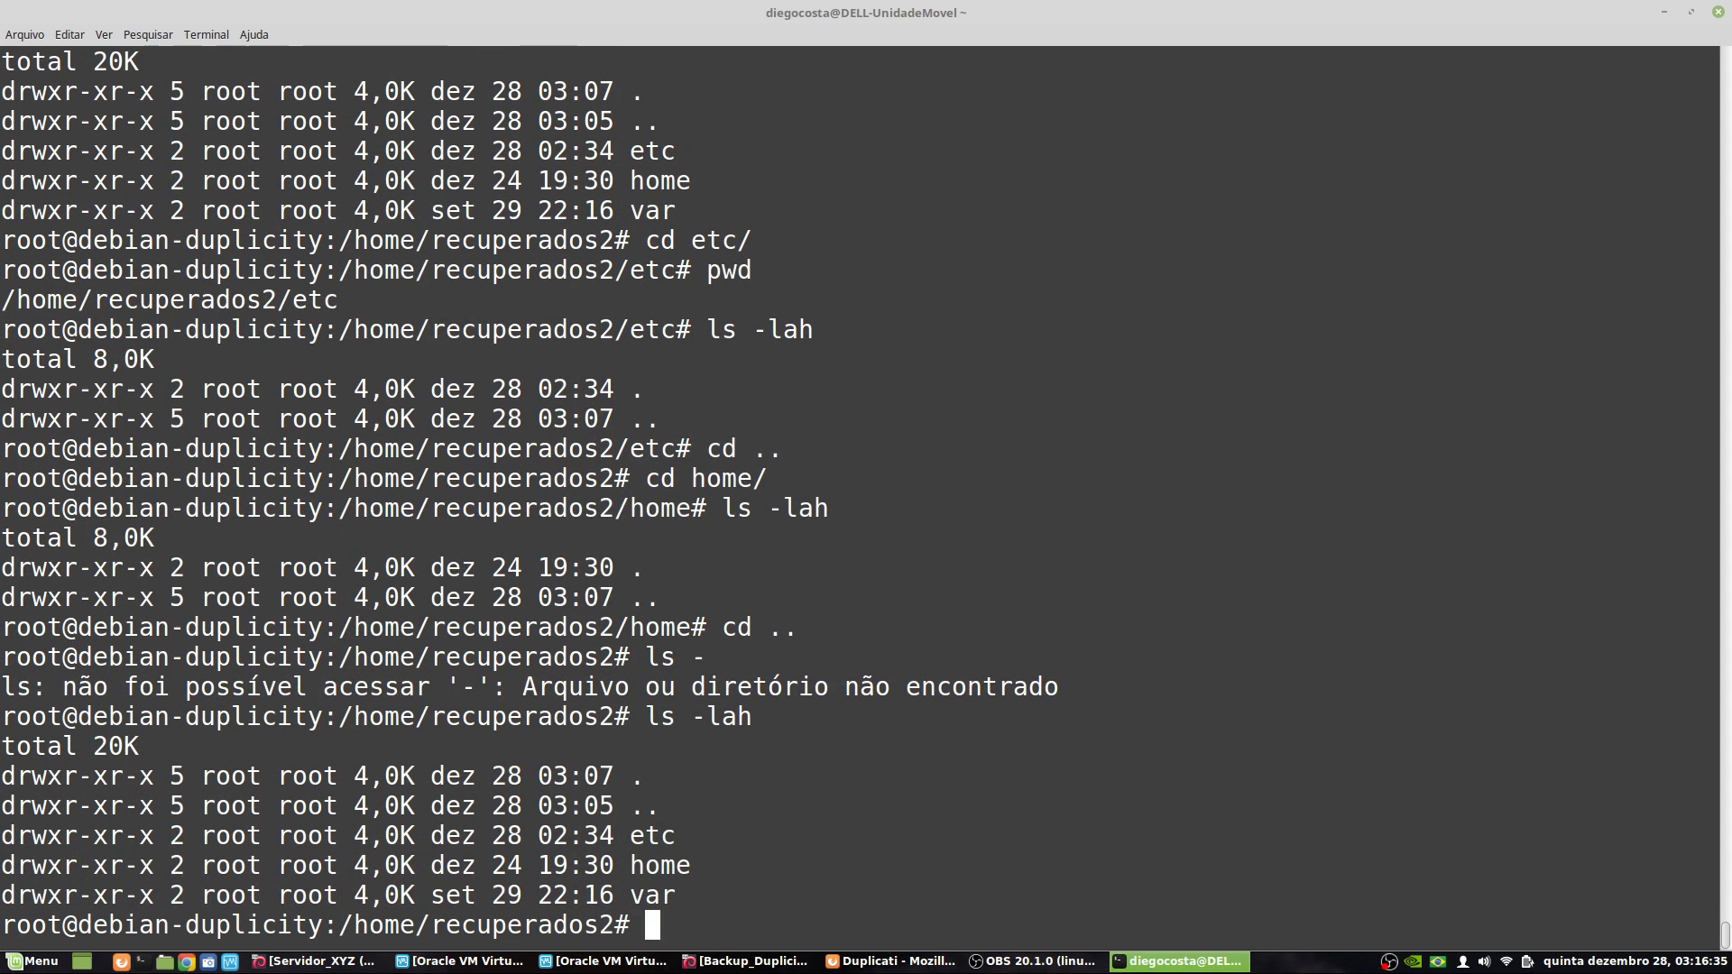
- Delete everything in recuperados2 with rm -rf * and confirm with ls -lah that it's empty
type("rm -rf *")
key("Return")
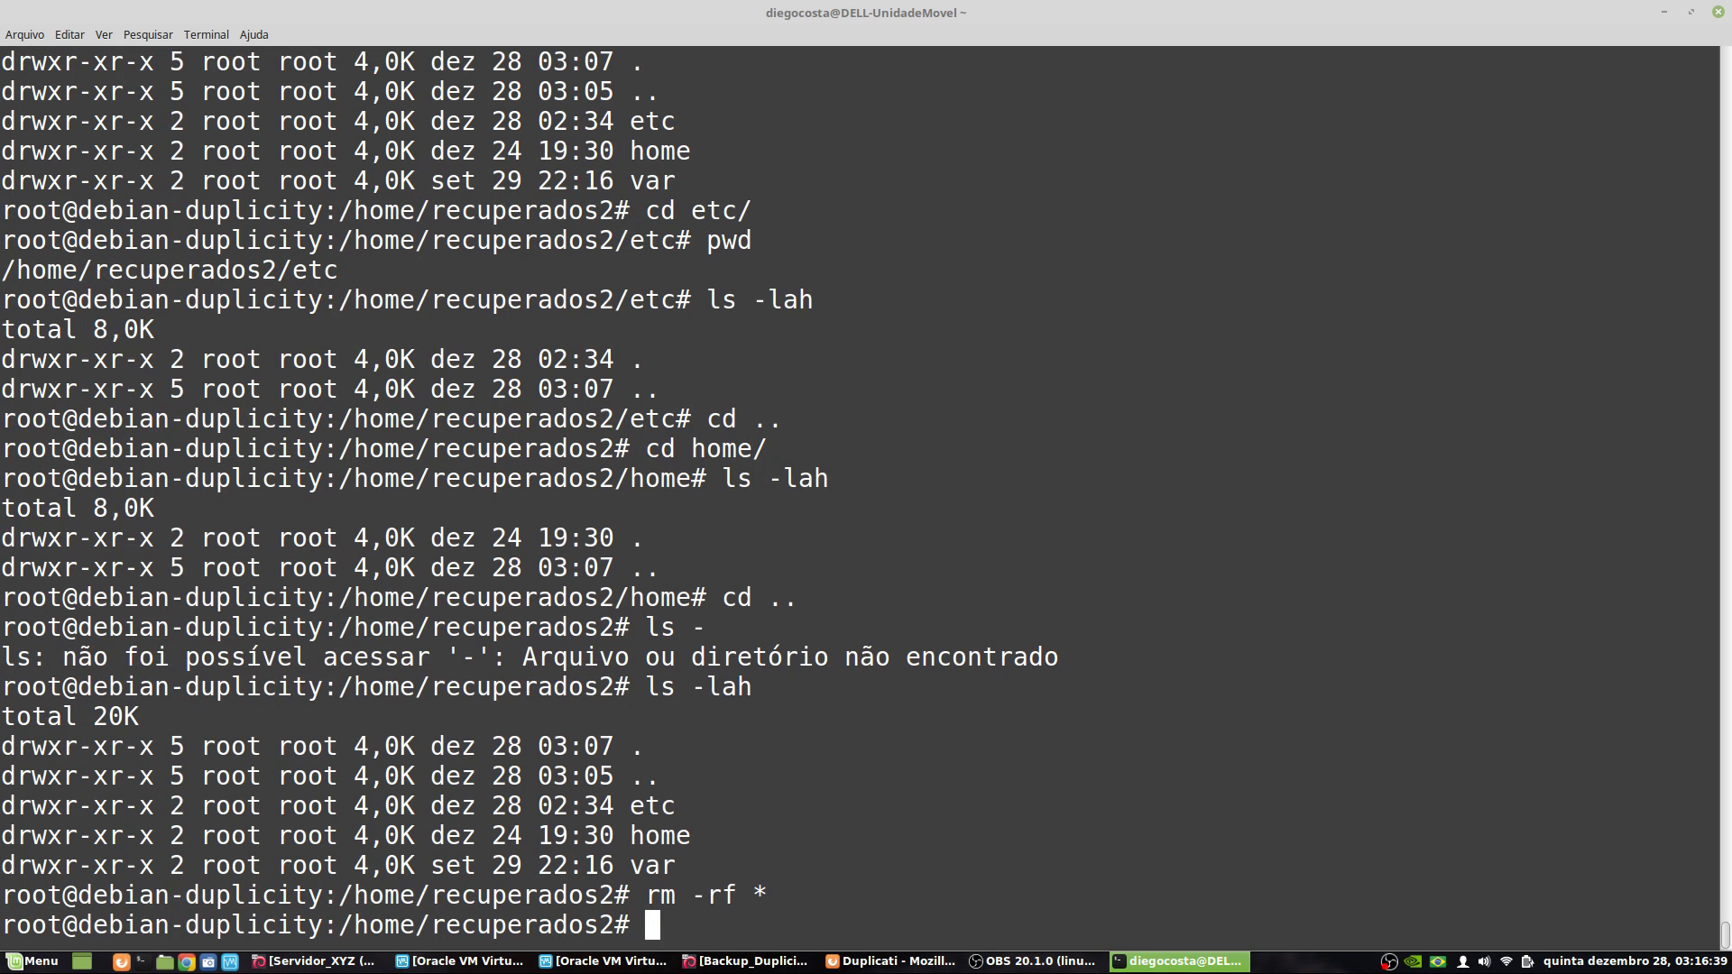
key("Up")
key("Up")
key("Return")
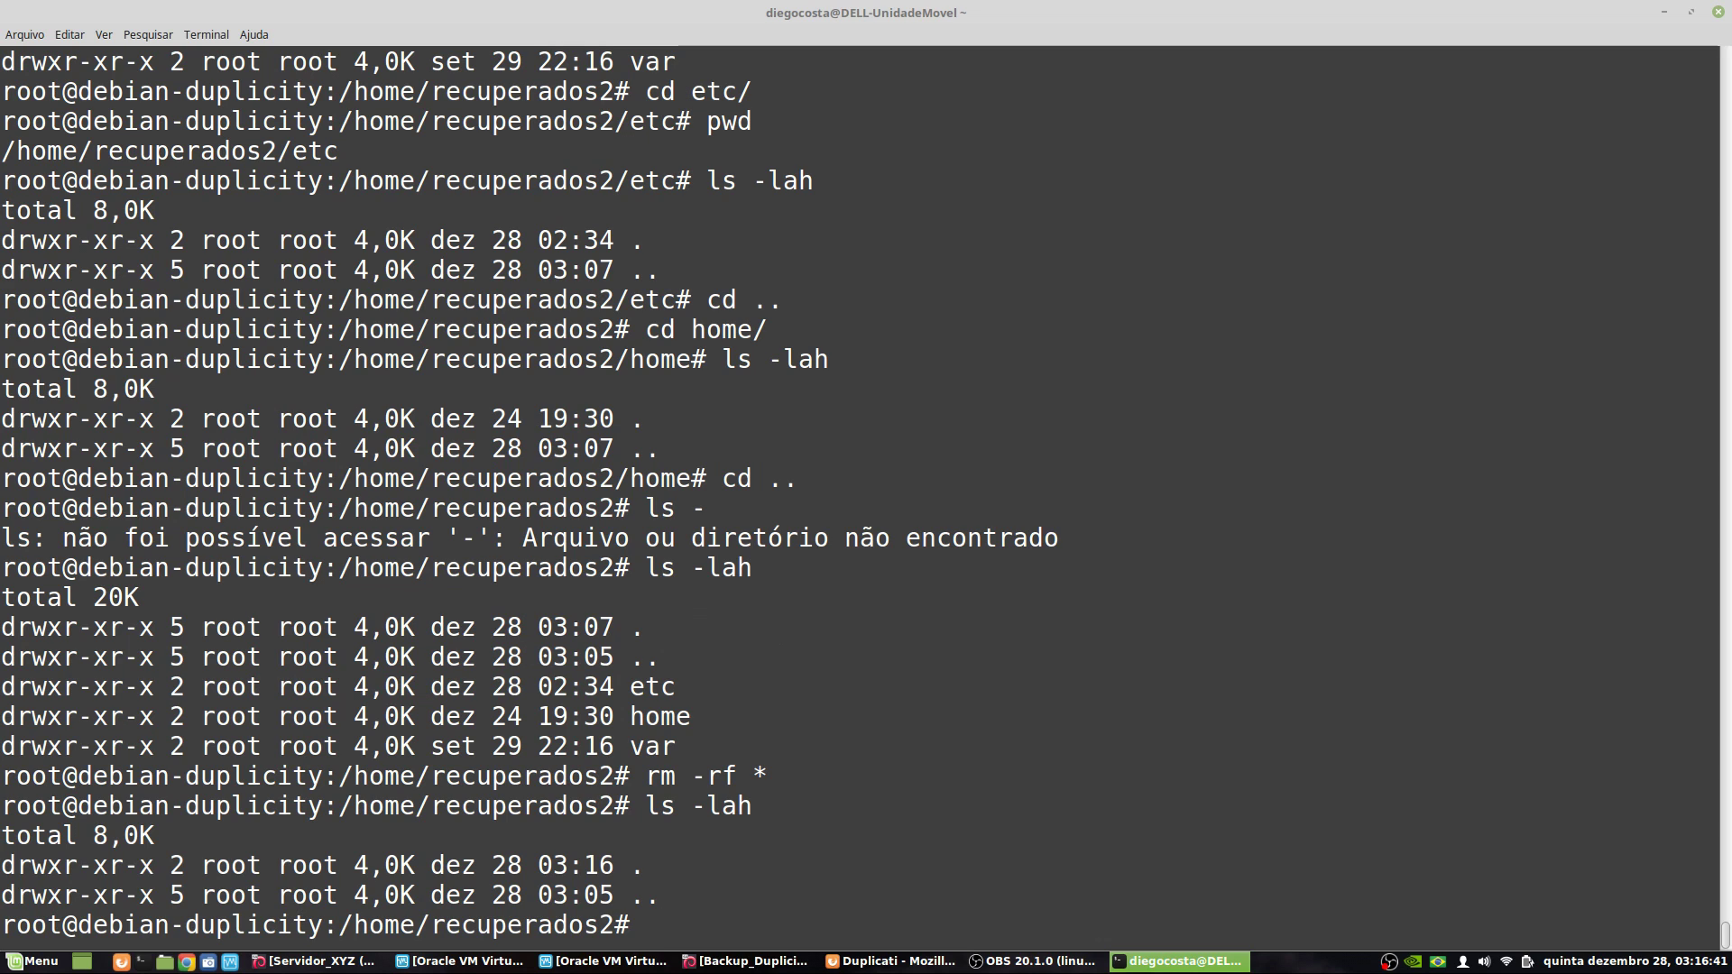
left_click_drag(355, 927, 610, 915)
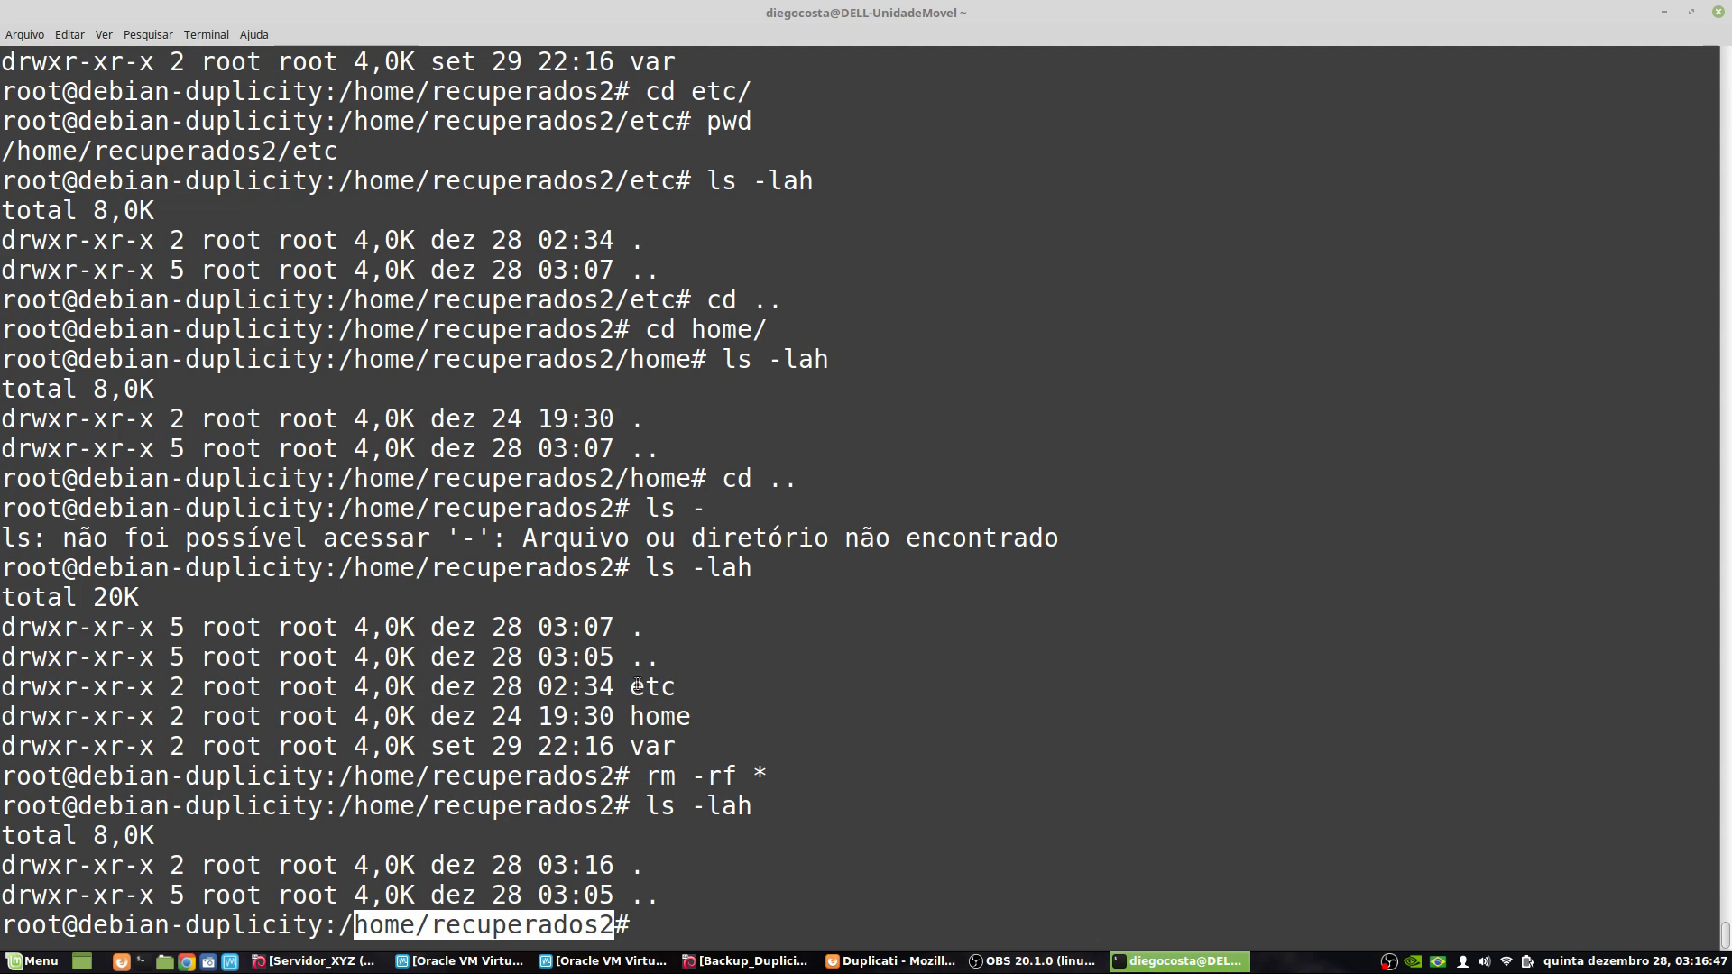
left_click_drag(630, 687, 668, 749)
left_click(809, 893)
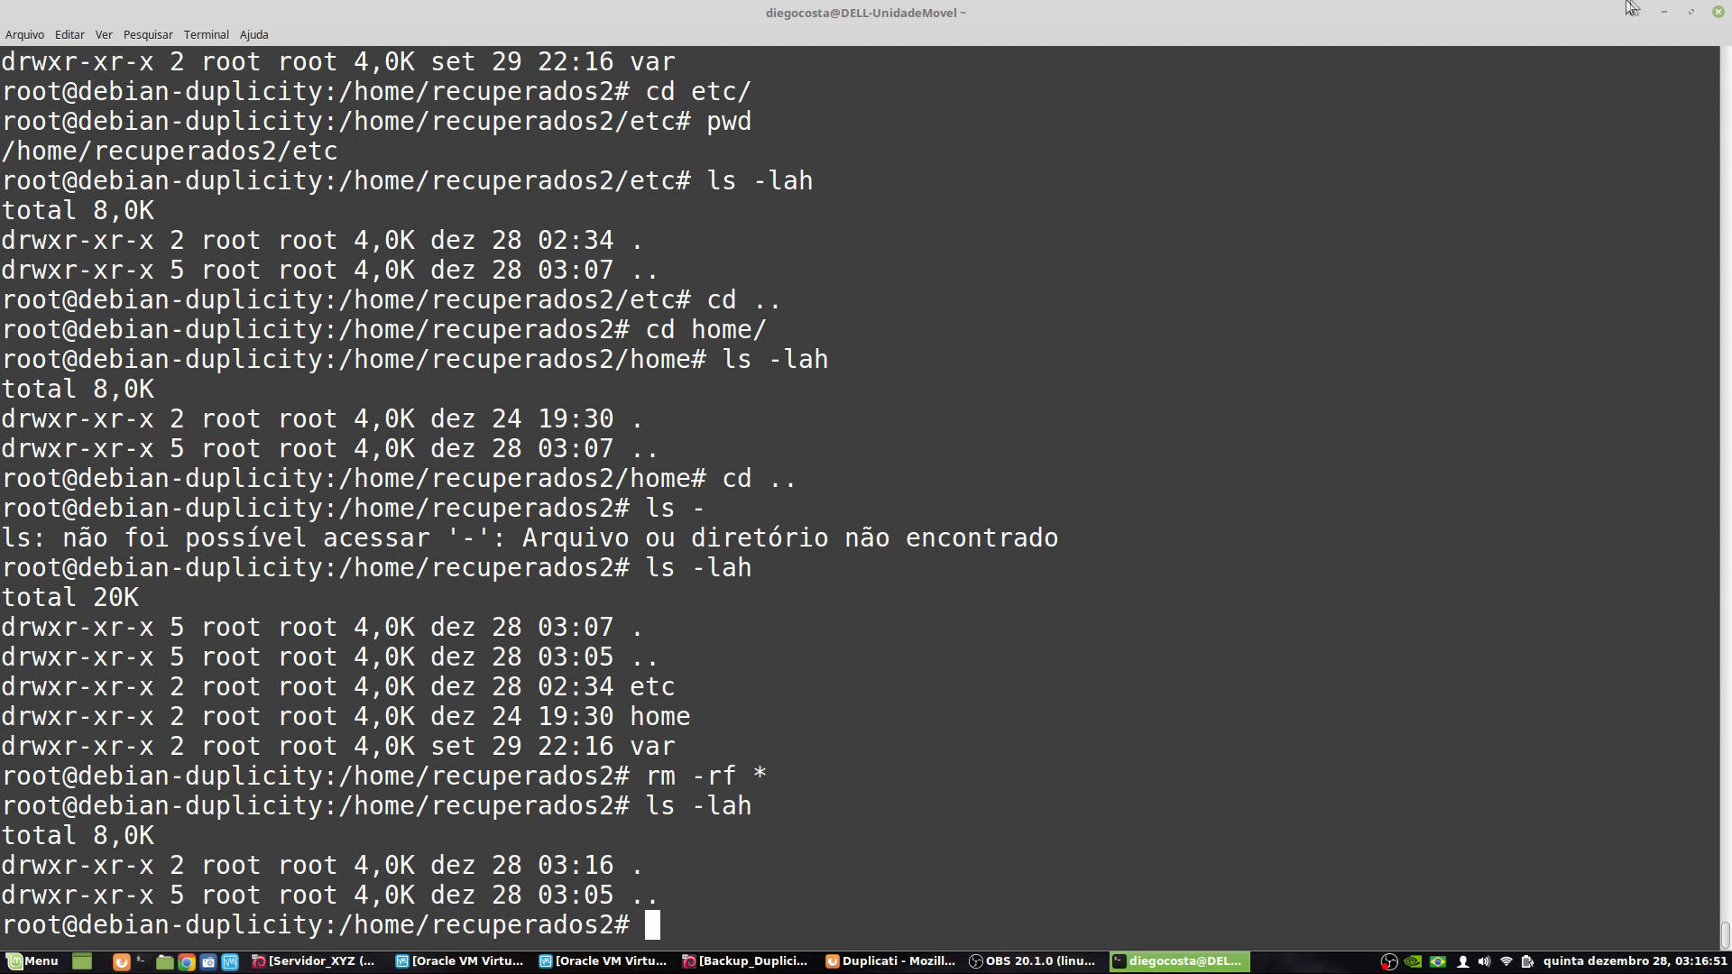
left_click(1664, 12)
- Restore into /home/recuperados2, overwriting existing files and restoring read/write permissions
left_click(457, 529)
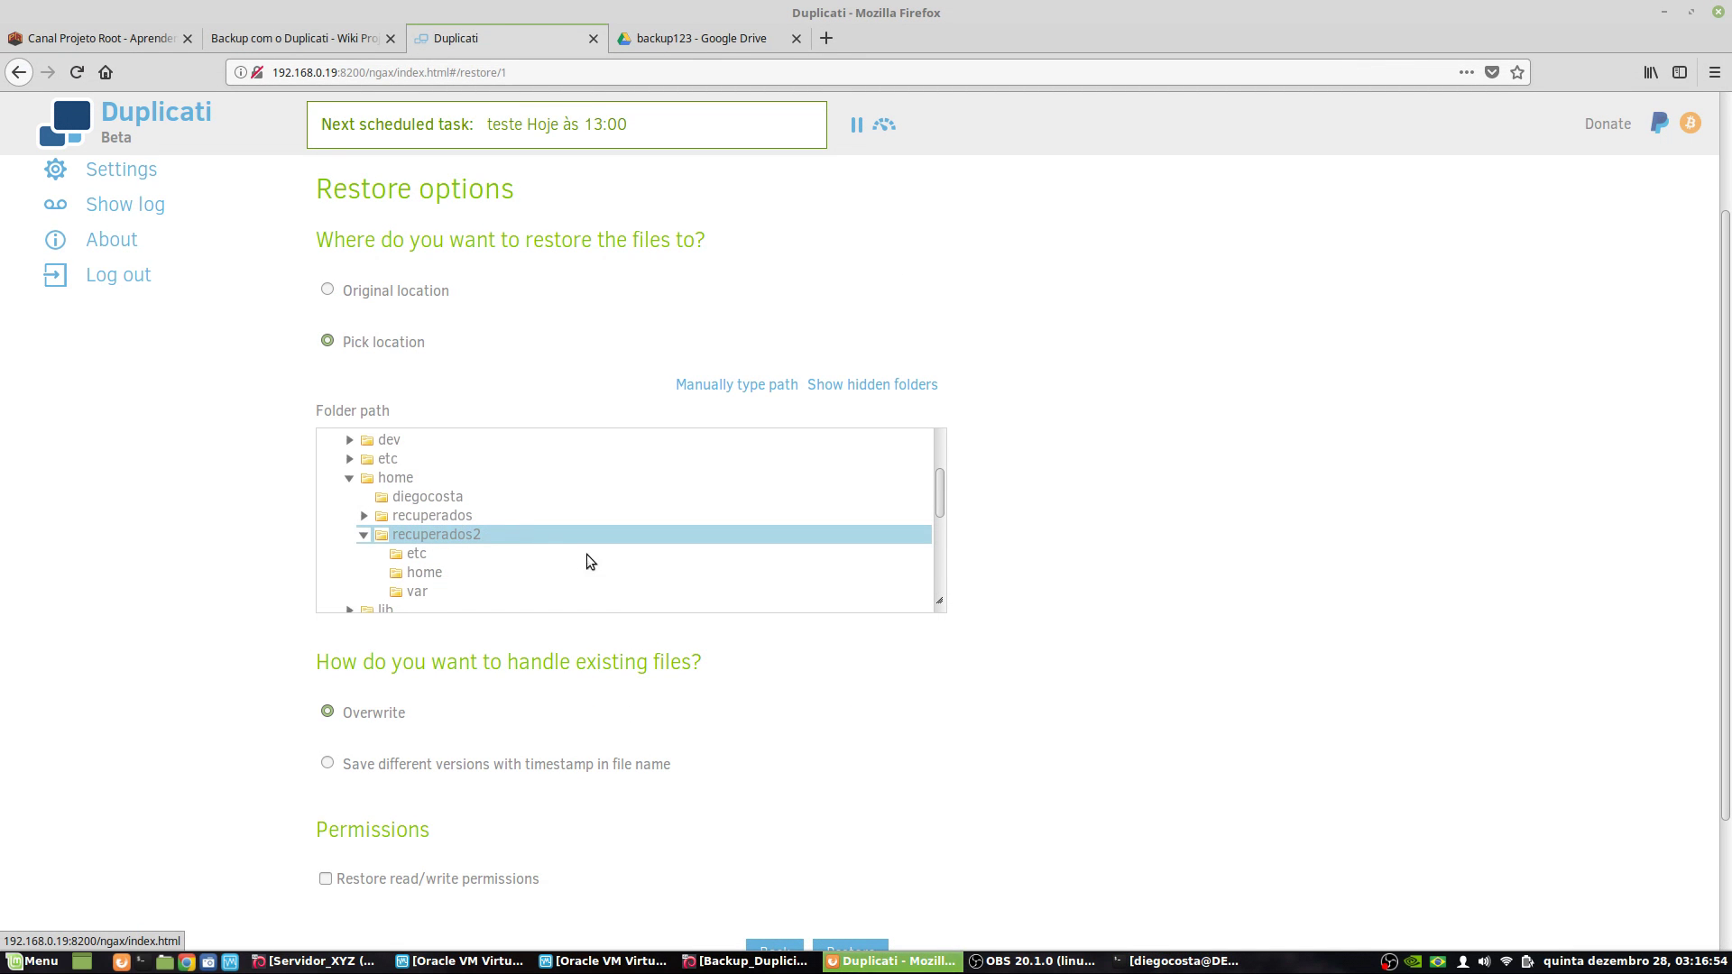
left_click(736, 386)
left_click(678, 431)
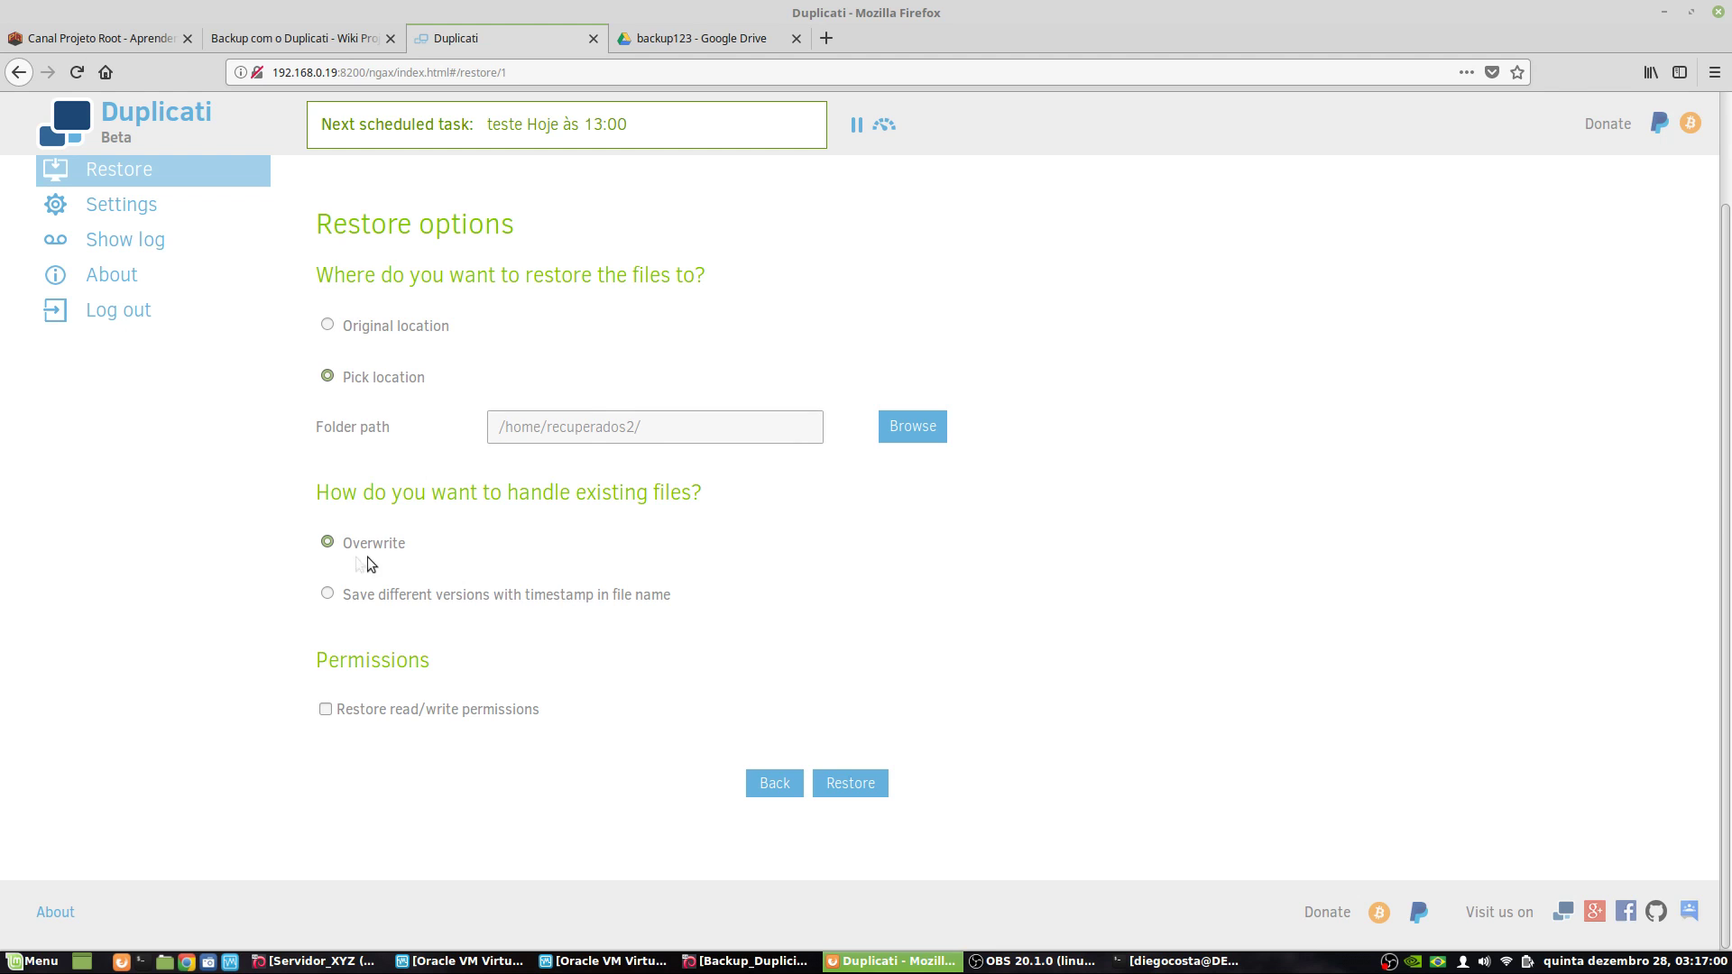
left_click(324, 709)
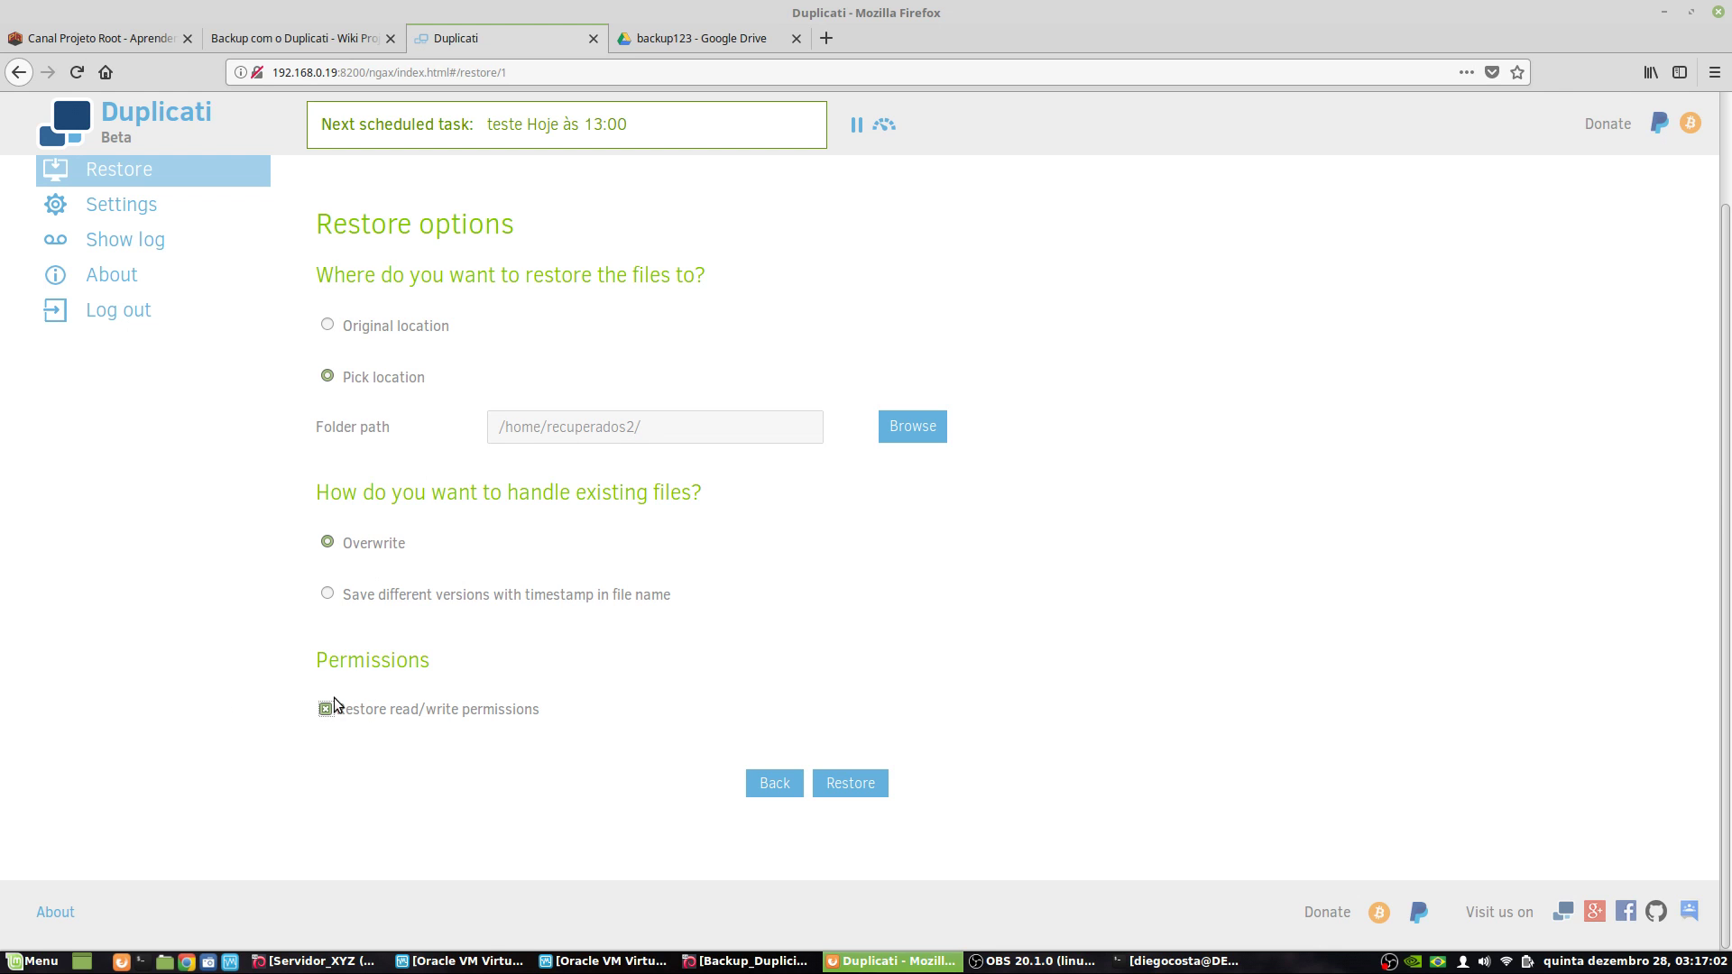
left_click(844, 782)
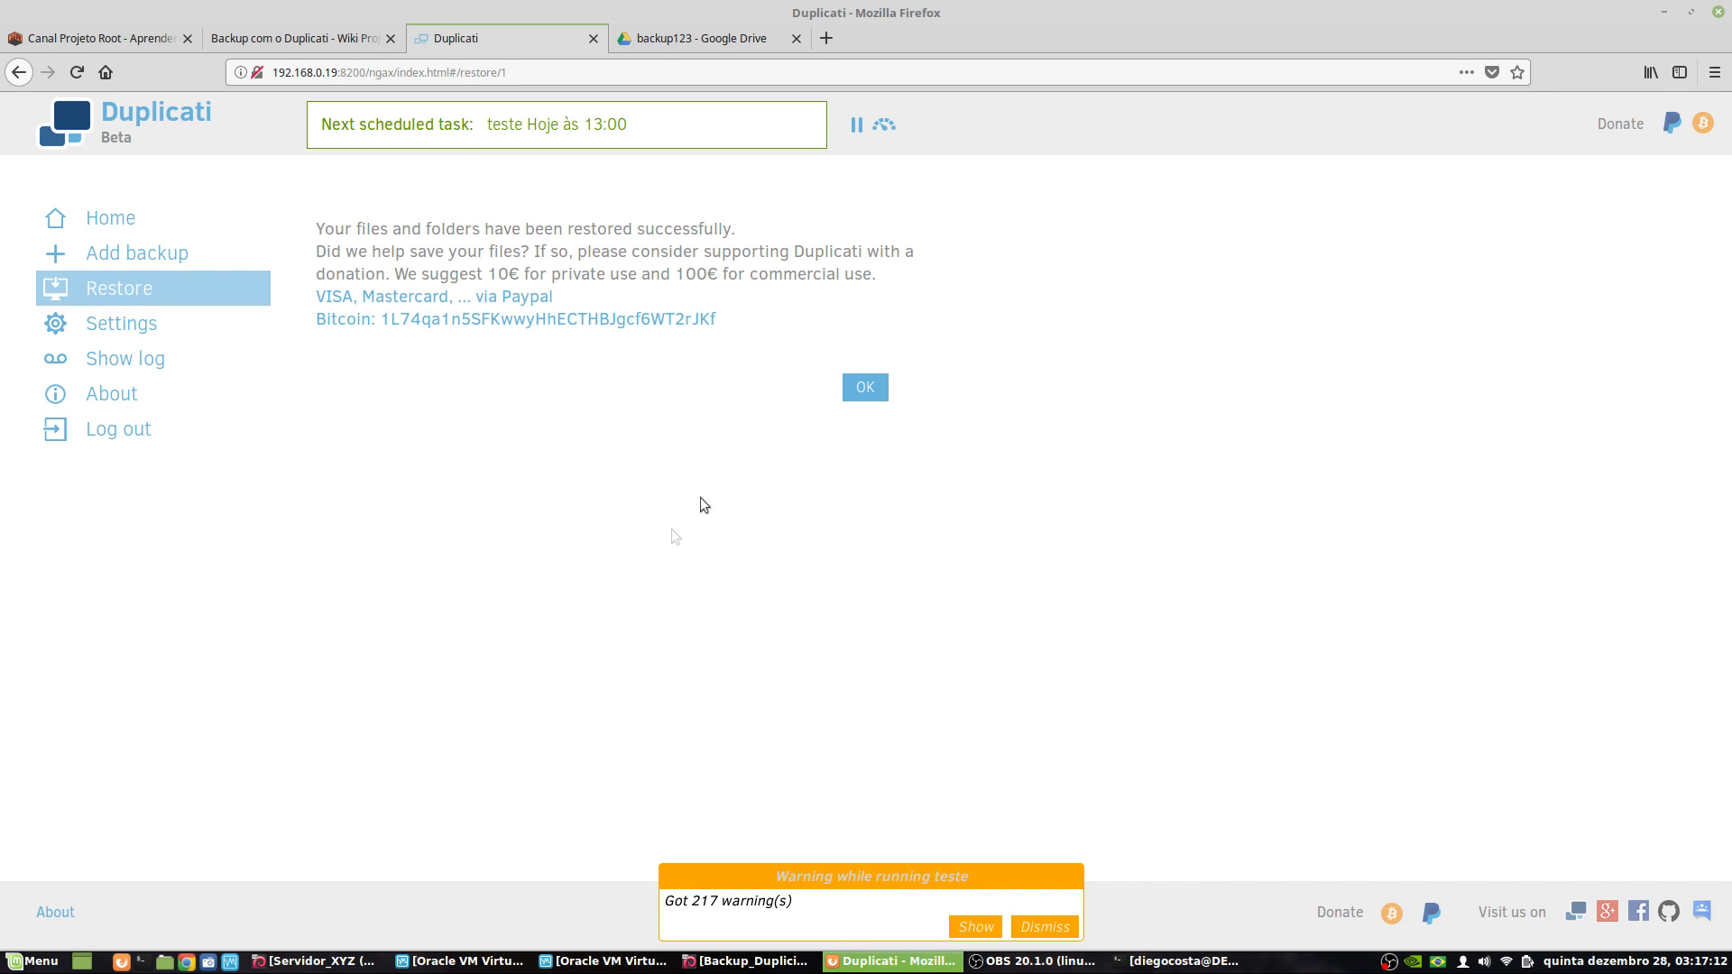
- Dismiss the restore warning, return to the jobs overview, and list the restored folder with ls -lah
left_click(1046, 927)
left_click(877, 392)
left_click(1182, 960)
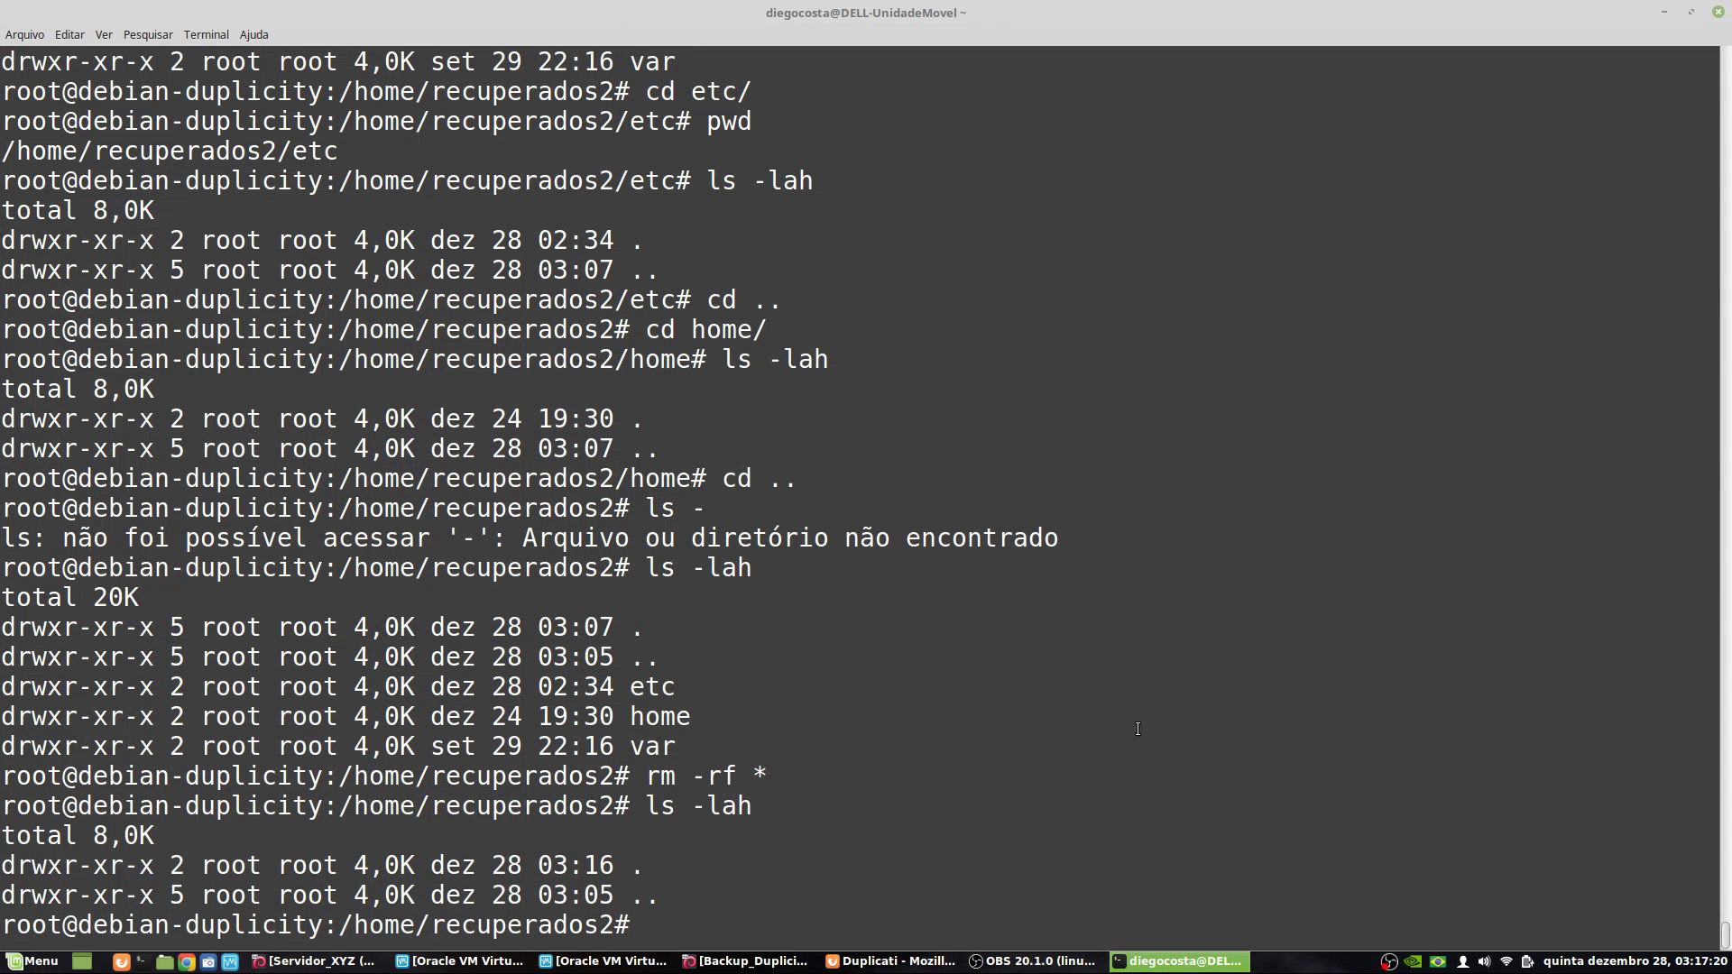
type("ls -lah")
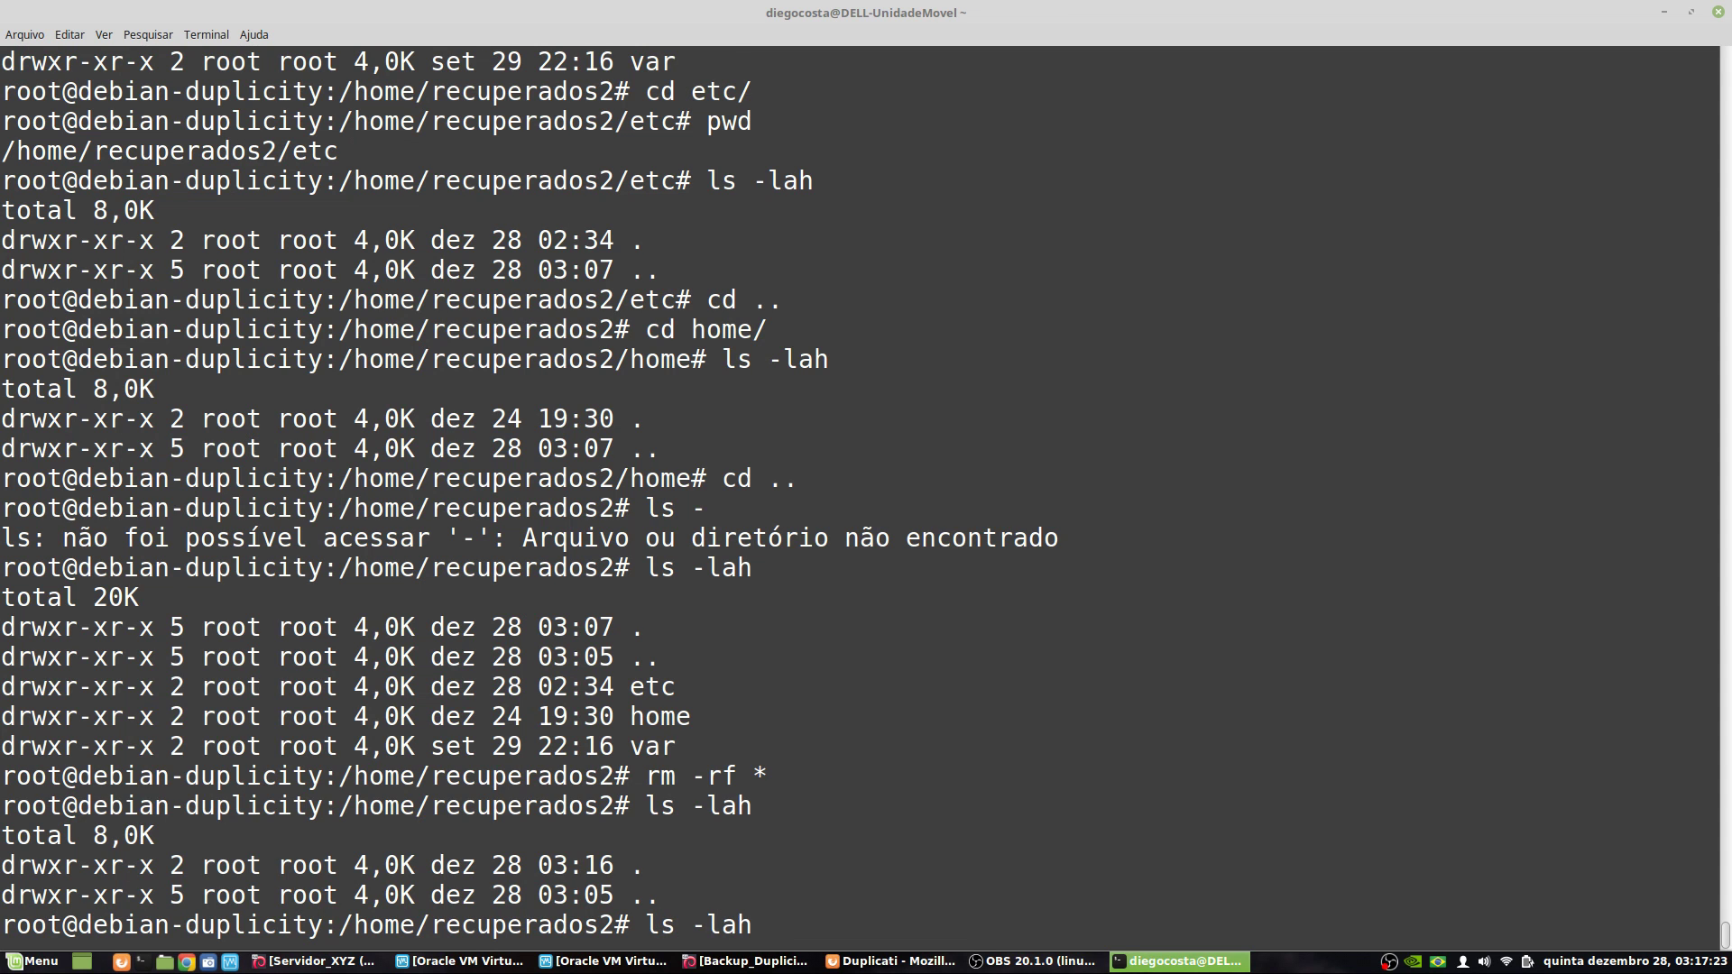
key("Return")
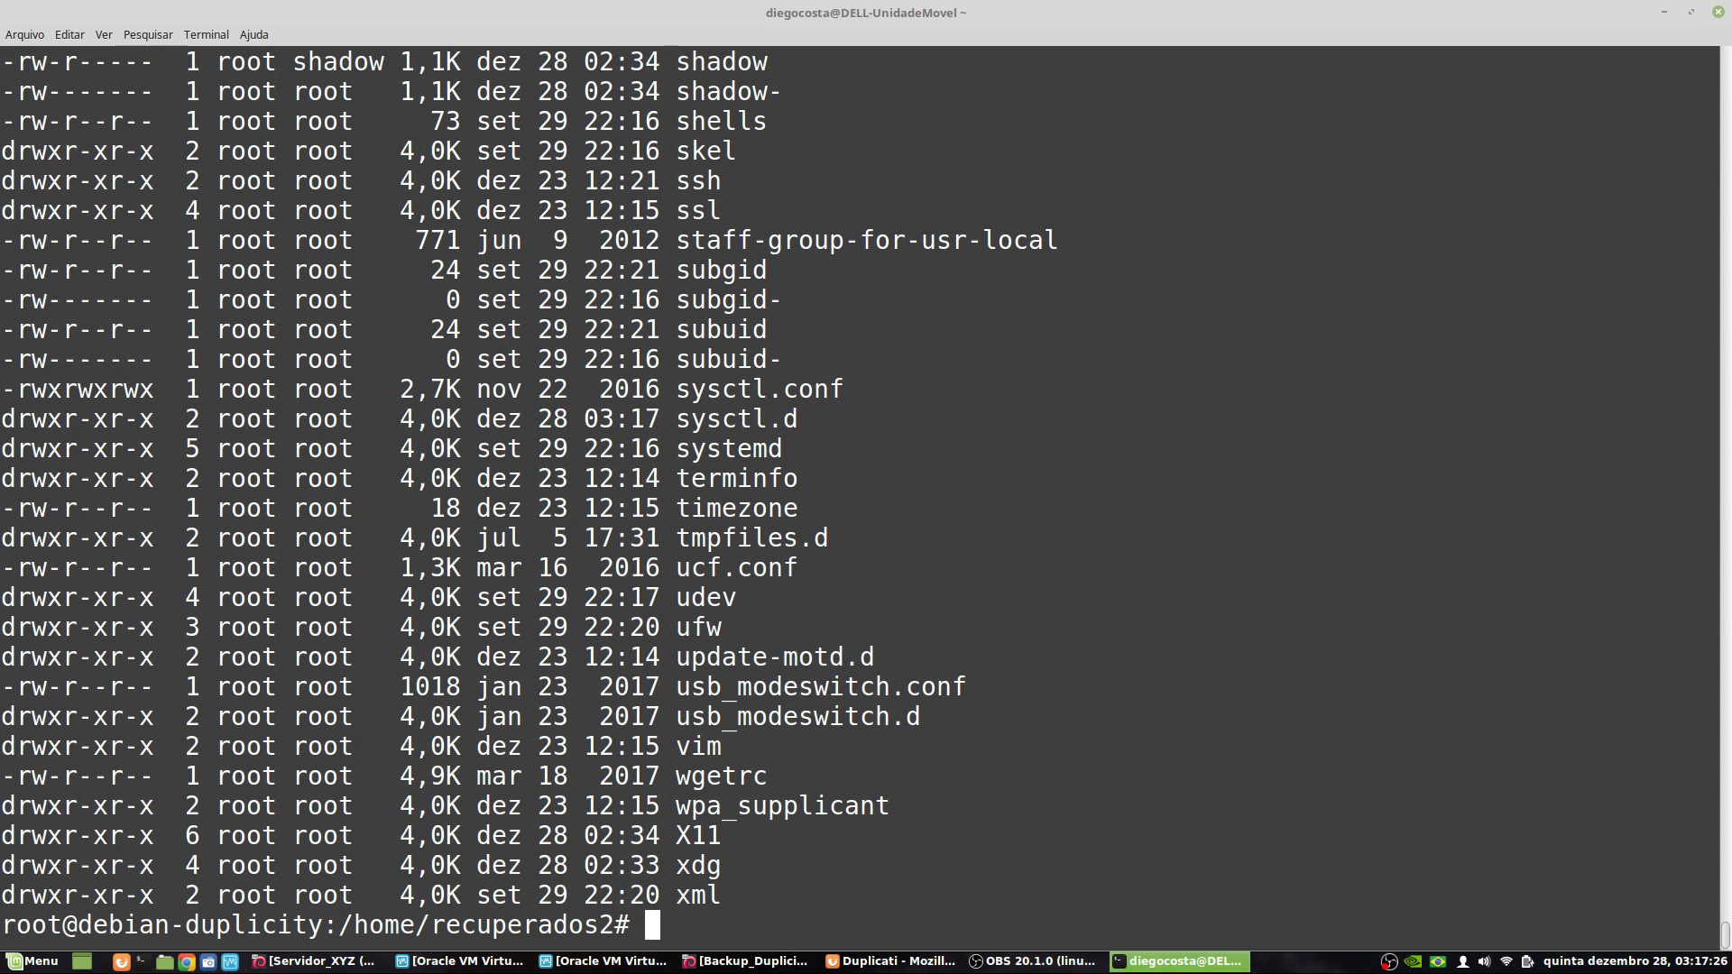
- Confirm the current path under /home/recuperados2 with pwd, review the listing, and minimize the terminal
type("pwd")
key("Return")
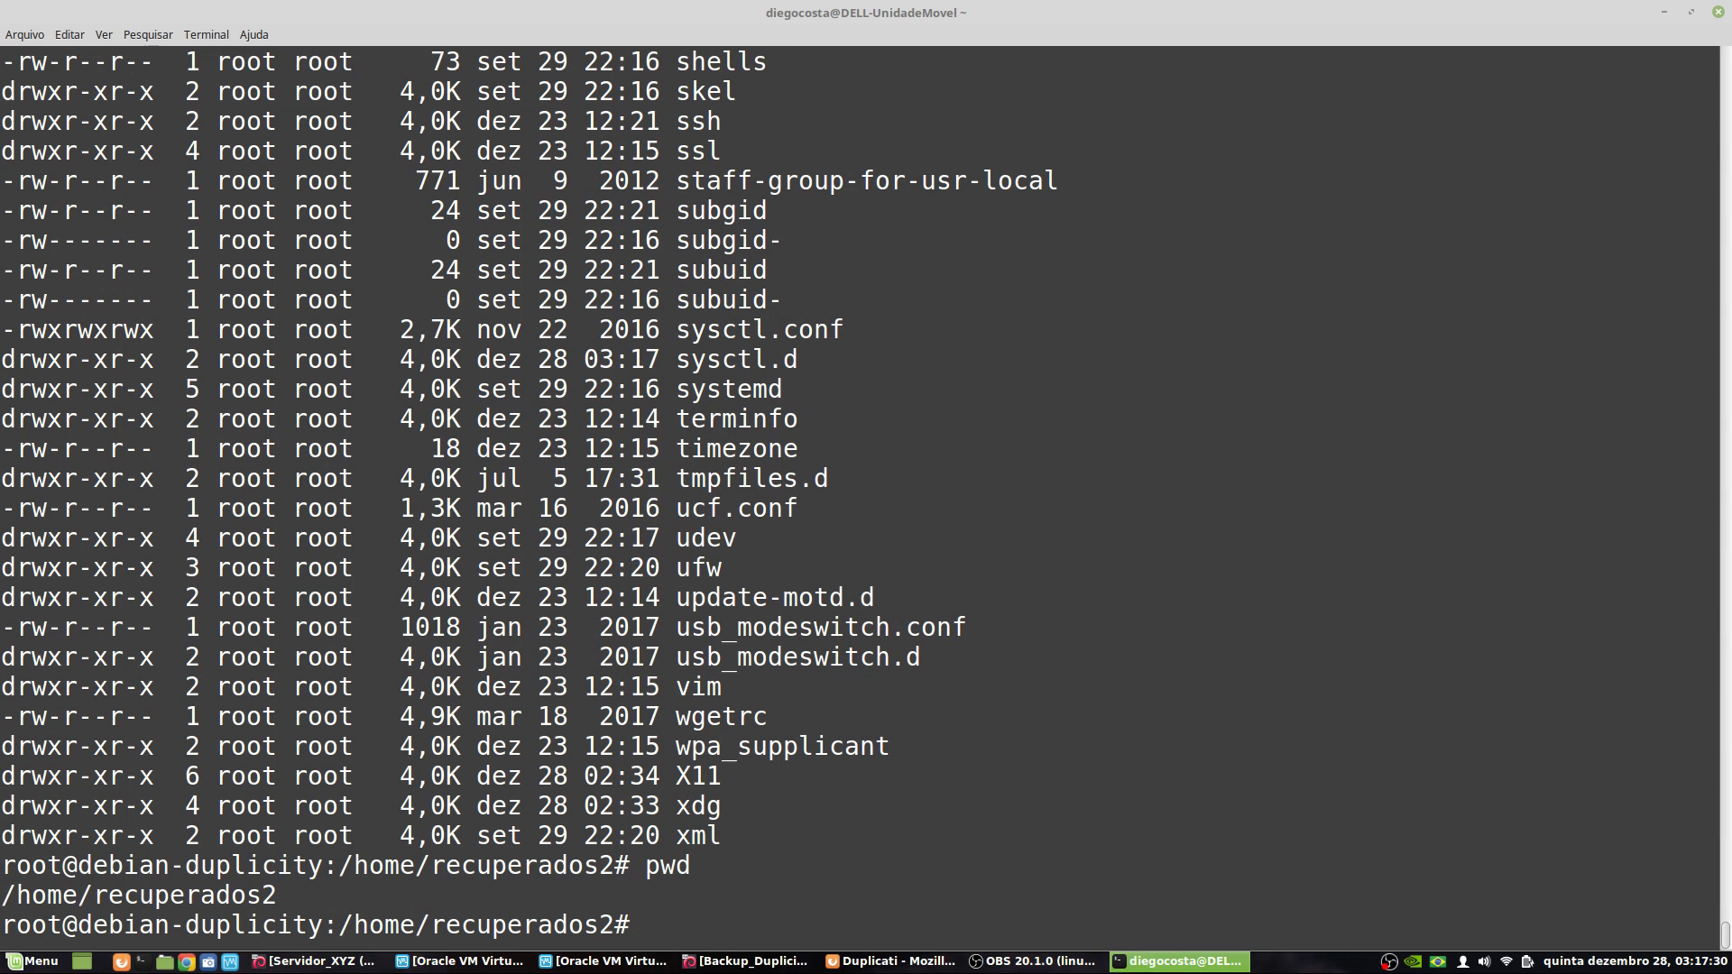
scroll(517, 502, "up", 8)
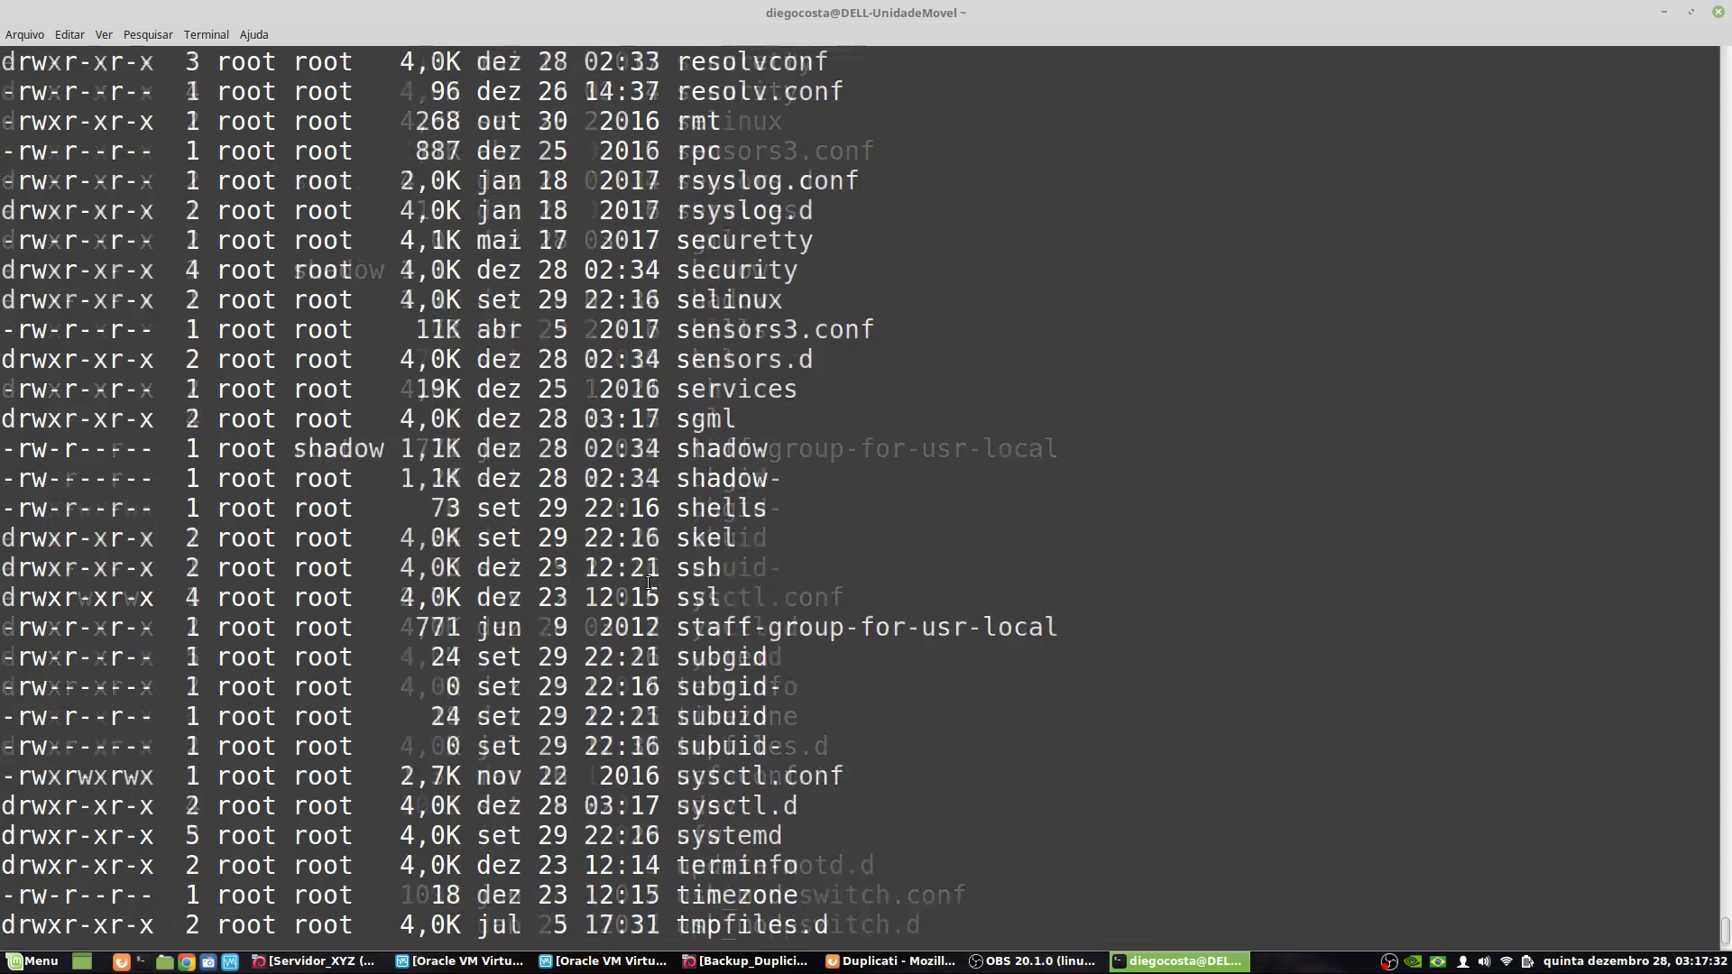
scroll(581, 580, "up", 15)
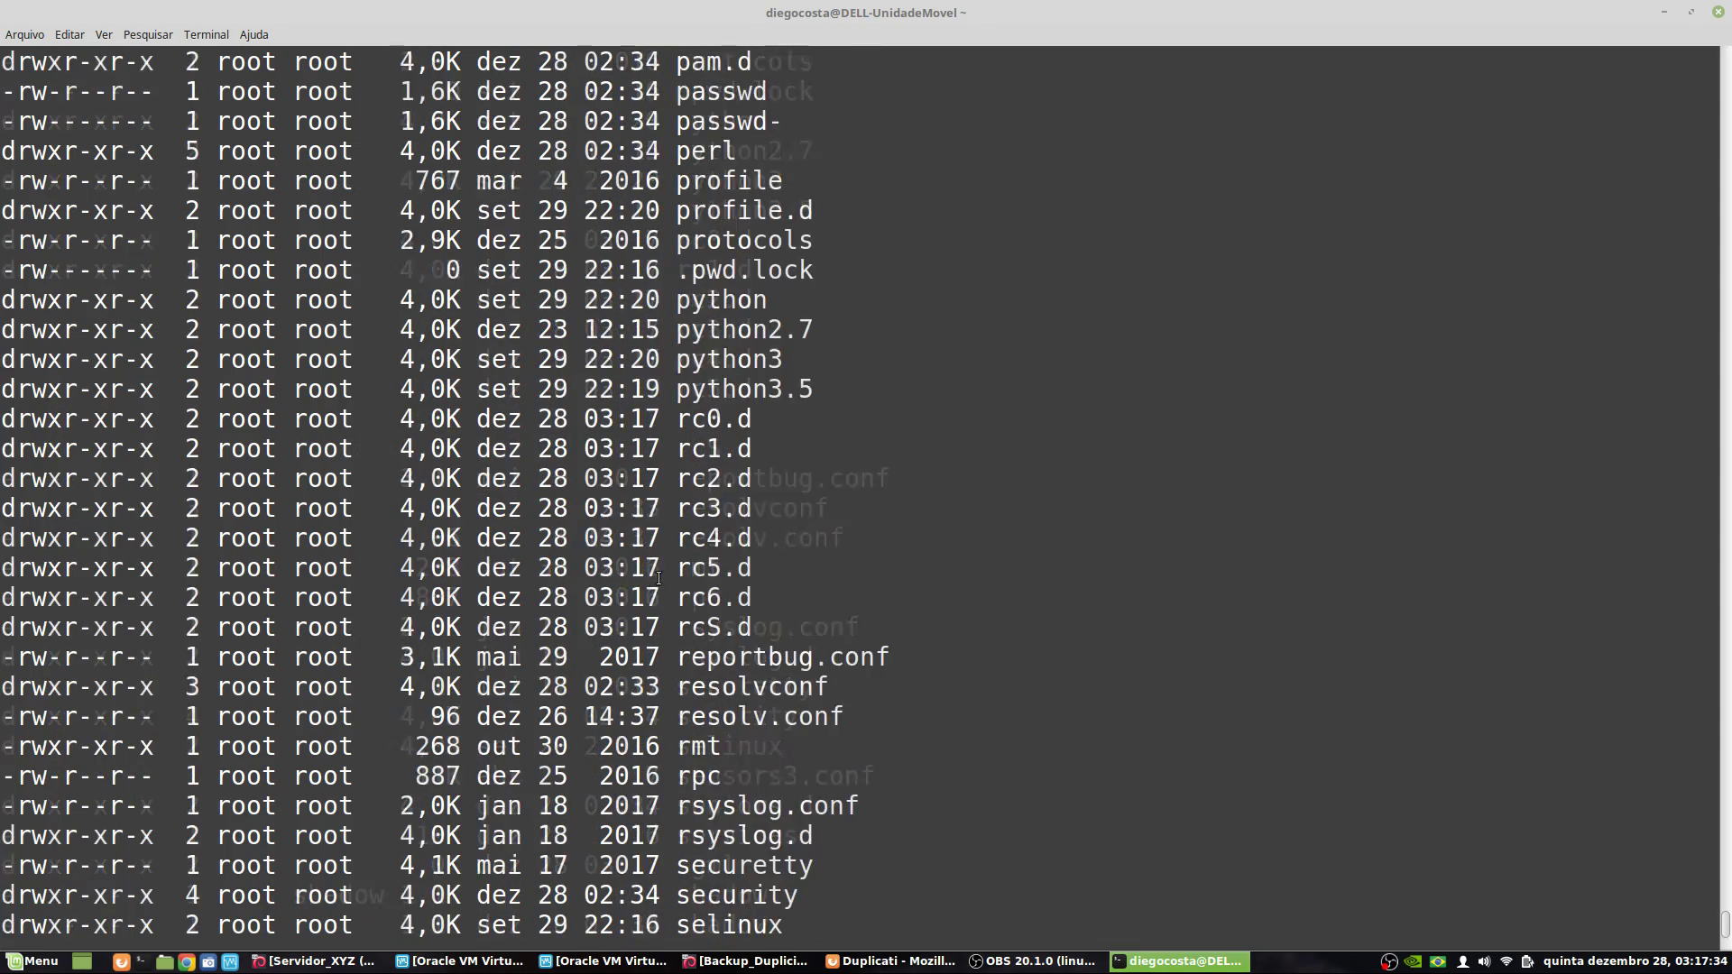
scroll(715, 606, "up", 12)
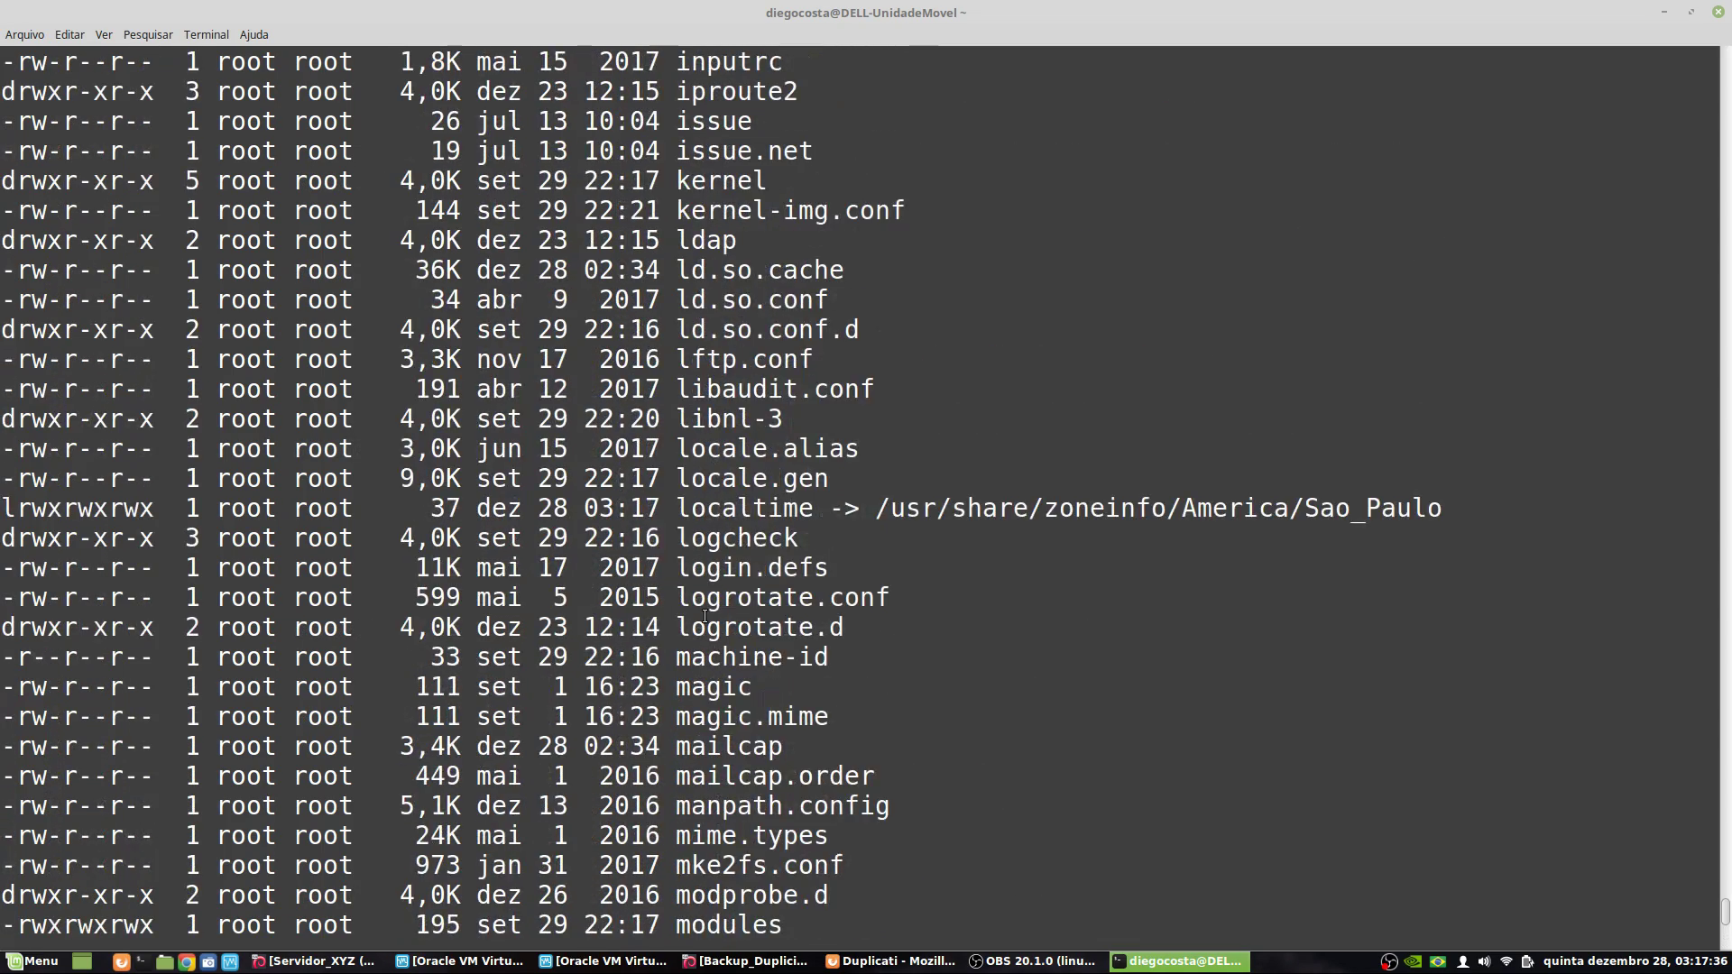
left_click(1665, 12)
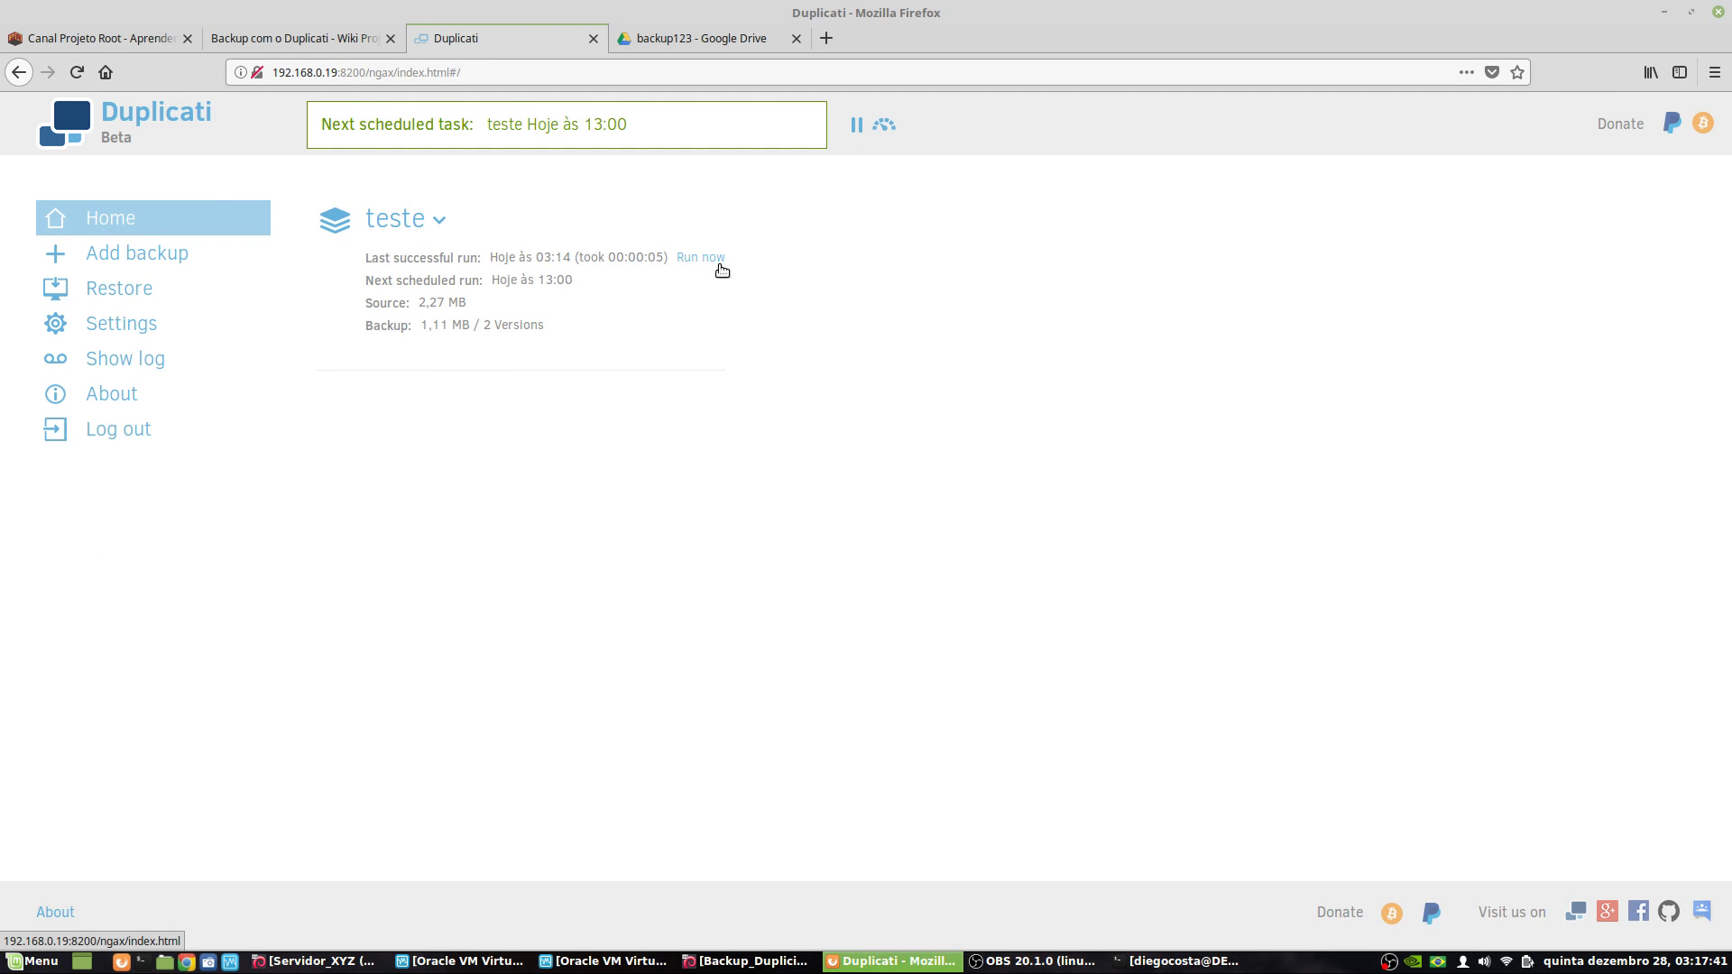
- Expand the teste backup entry on the Home page to show its actions
left_click(404, 218)
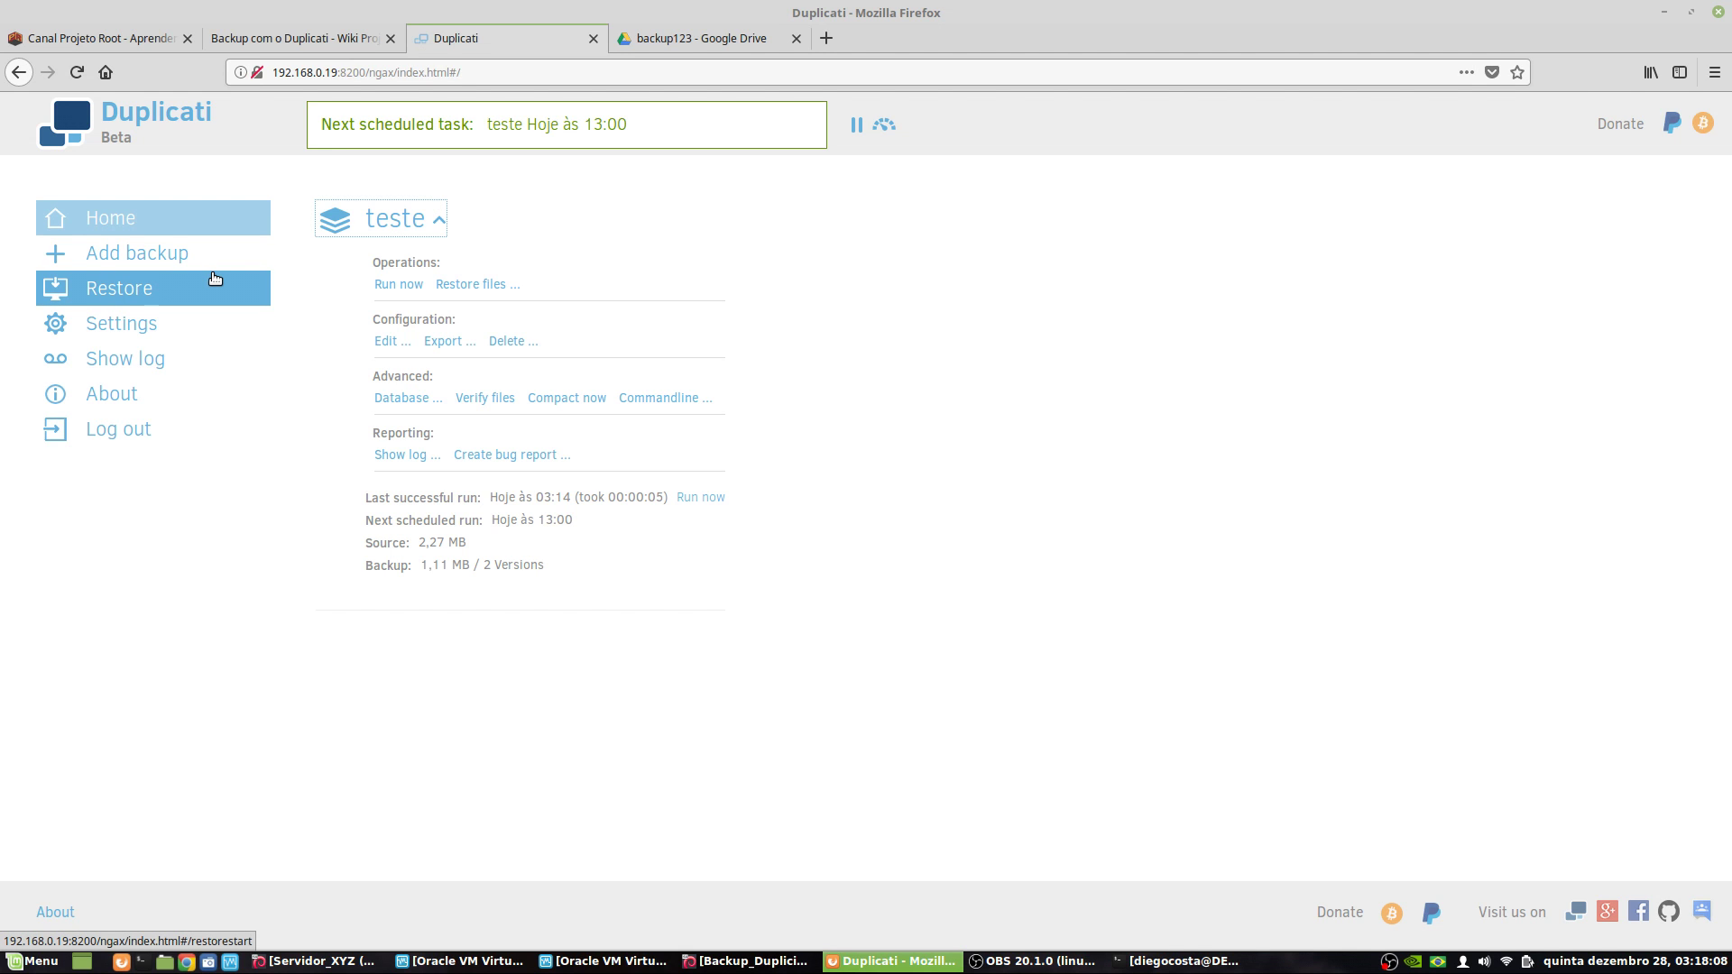
- Open Duplicati Settings and look through the interface language options
left_click(168, 329)
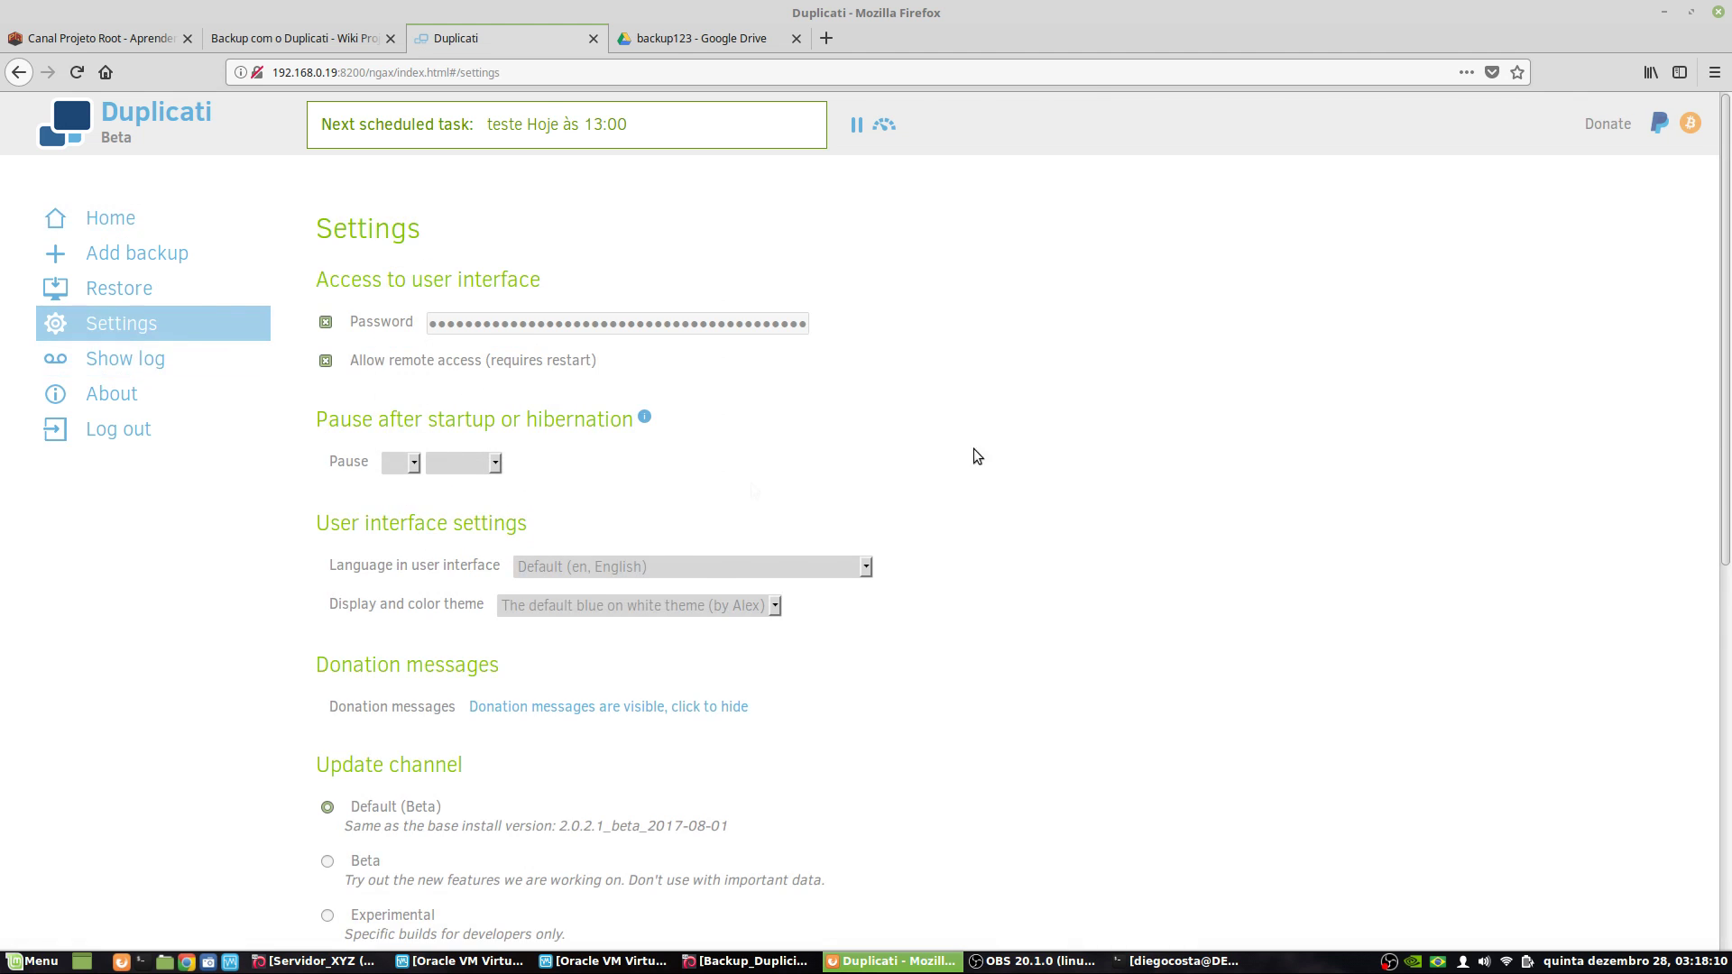
scroll(730, 607, "down", 5)
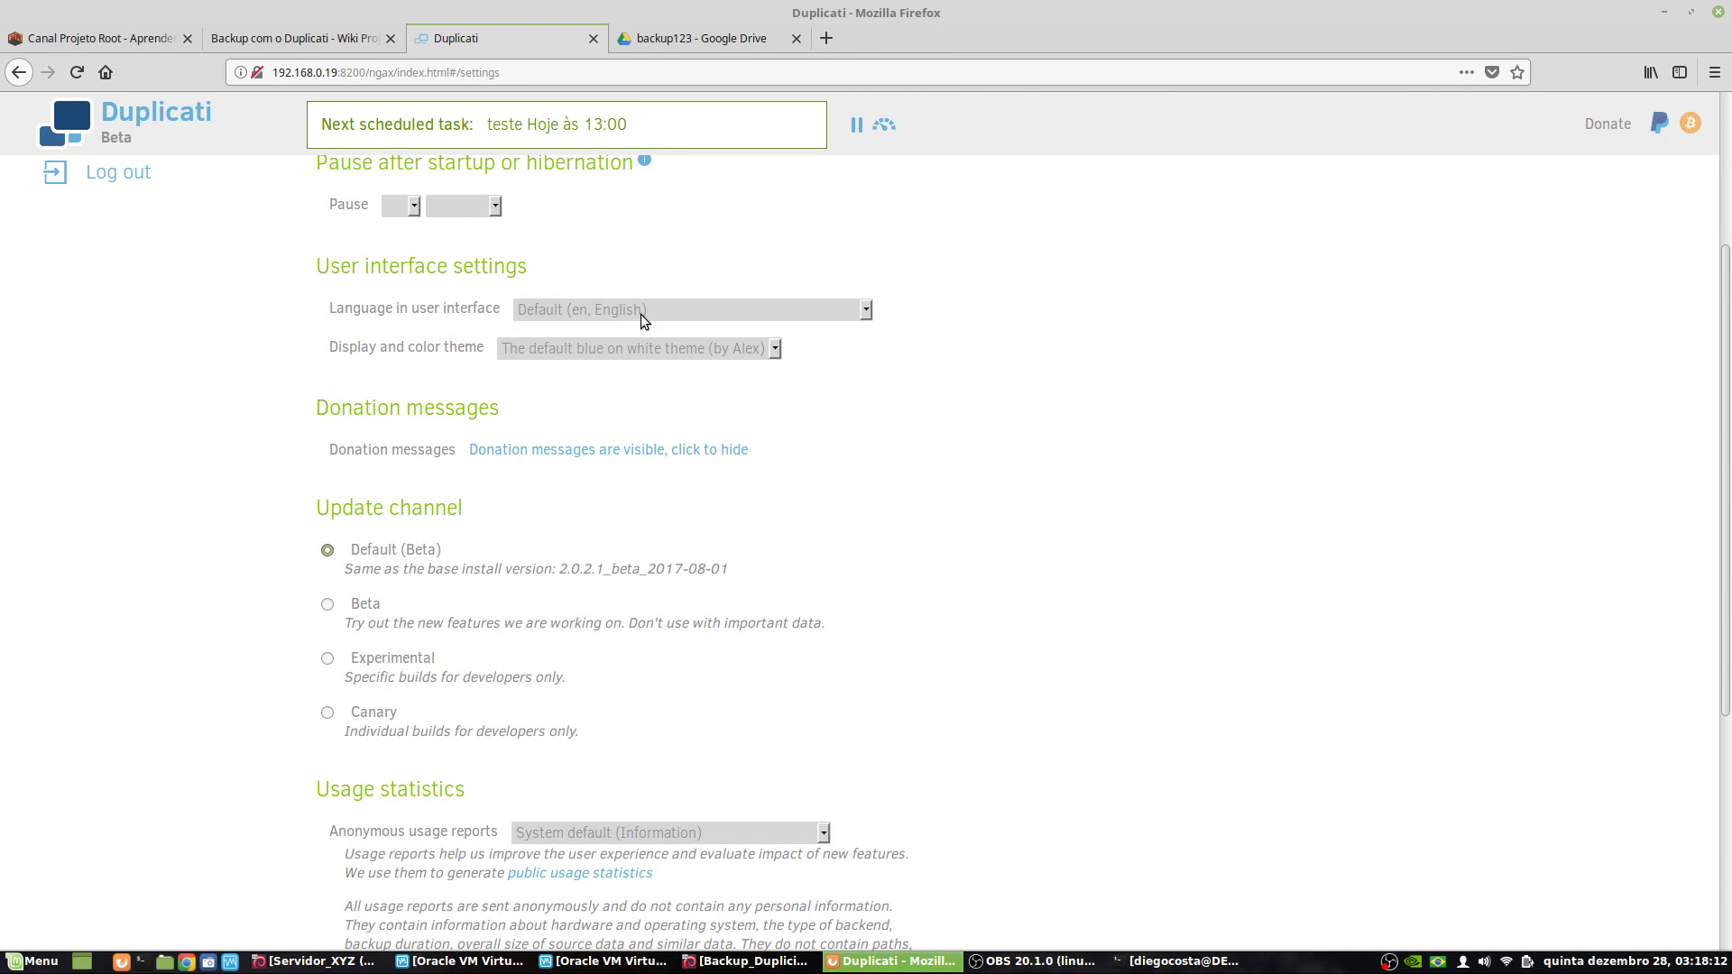
left_click(642, 311)
scroll(947, 646, "down", 7)
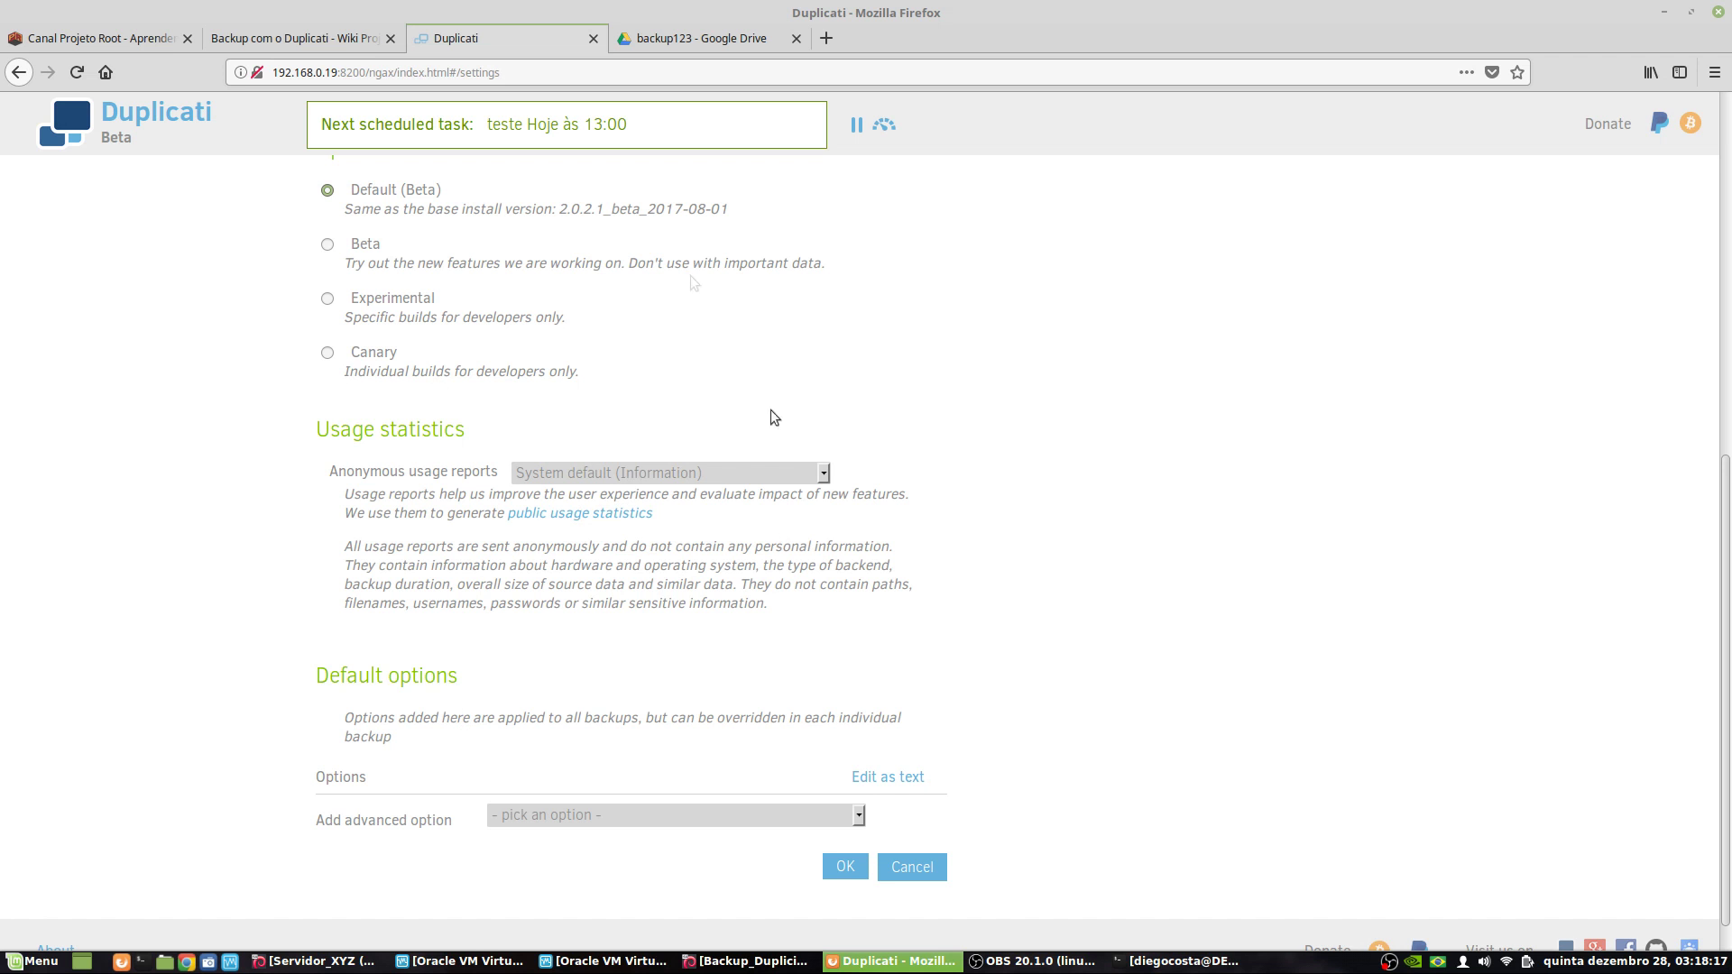
scroll(647, 479, "up", 3)
scroll(415, 498, "down", 7)
scroll(333, 438, "up", 9)
scroll(427, 560, "up", 5)
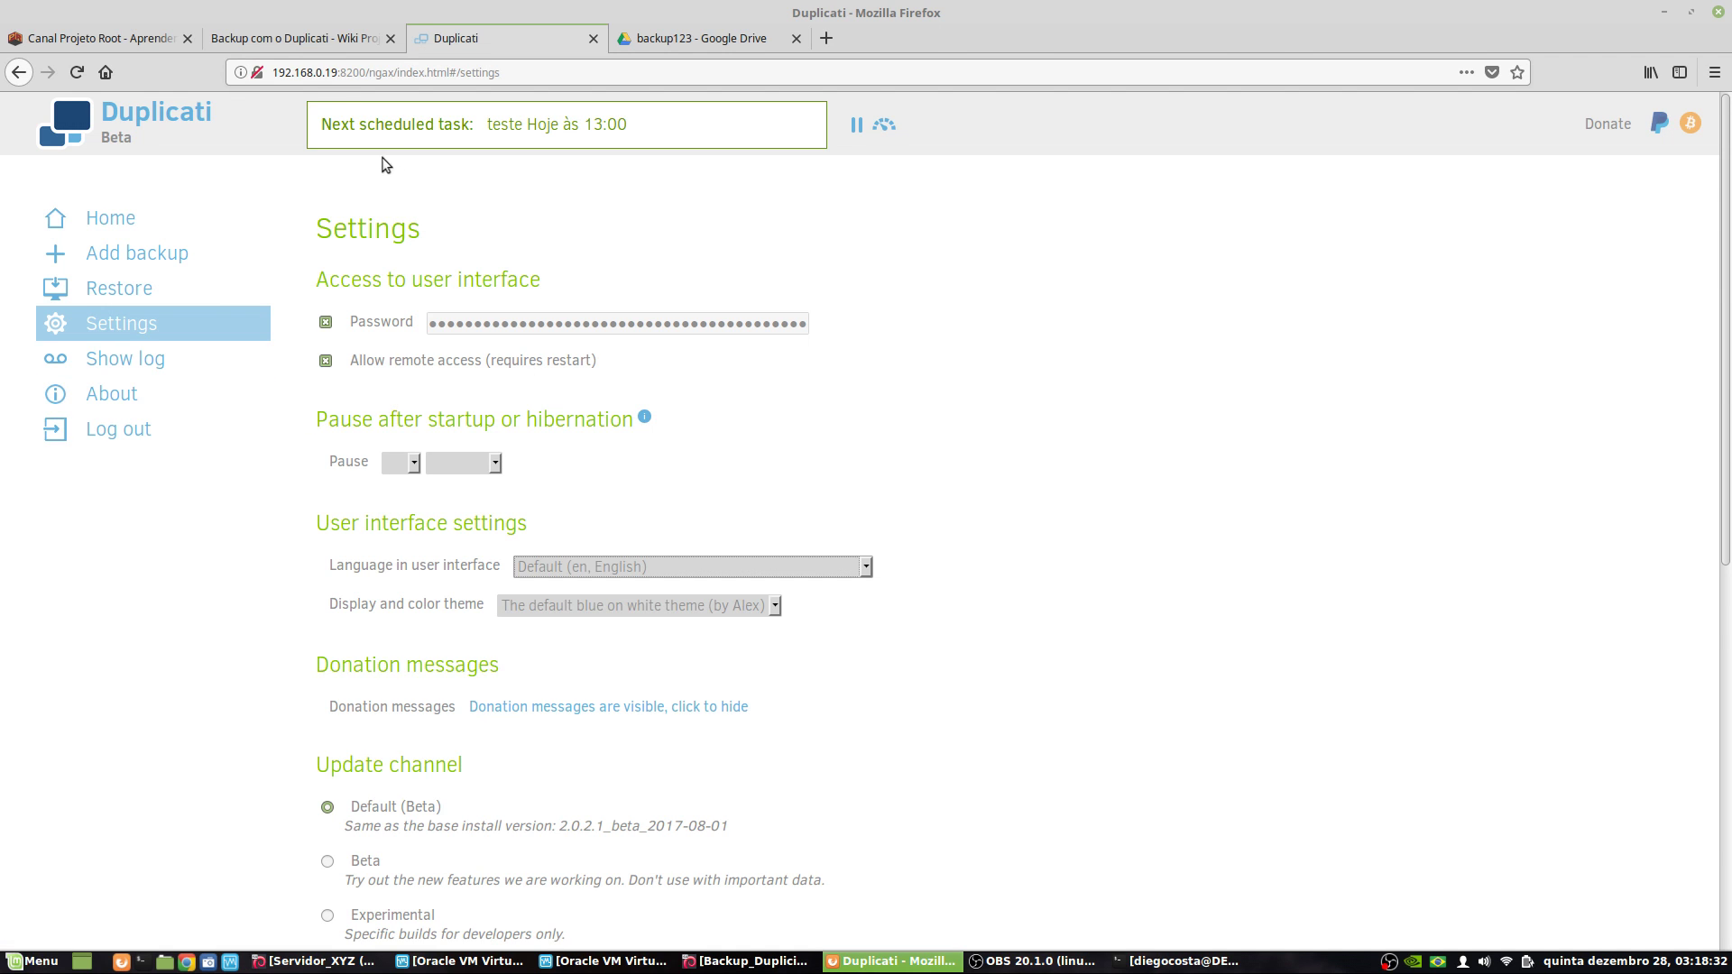
- Keep the interface password set and uncheck Allow remote access under Access to user interface
left_click(280, 73)
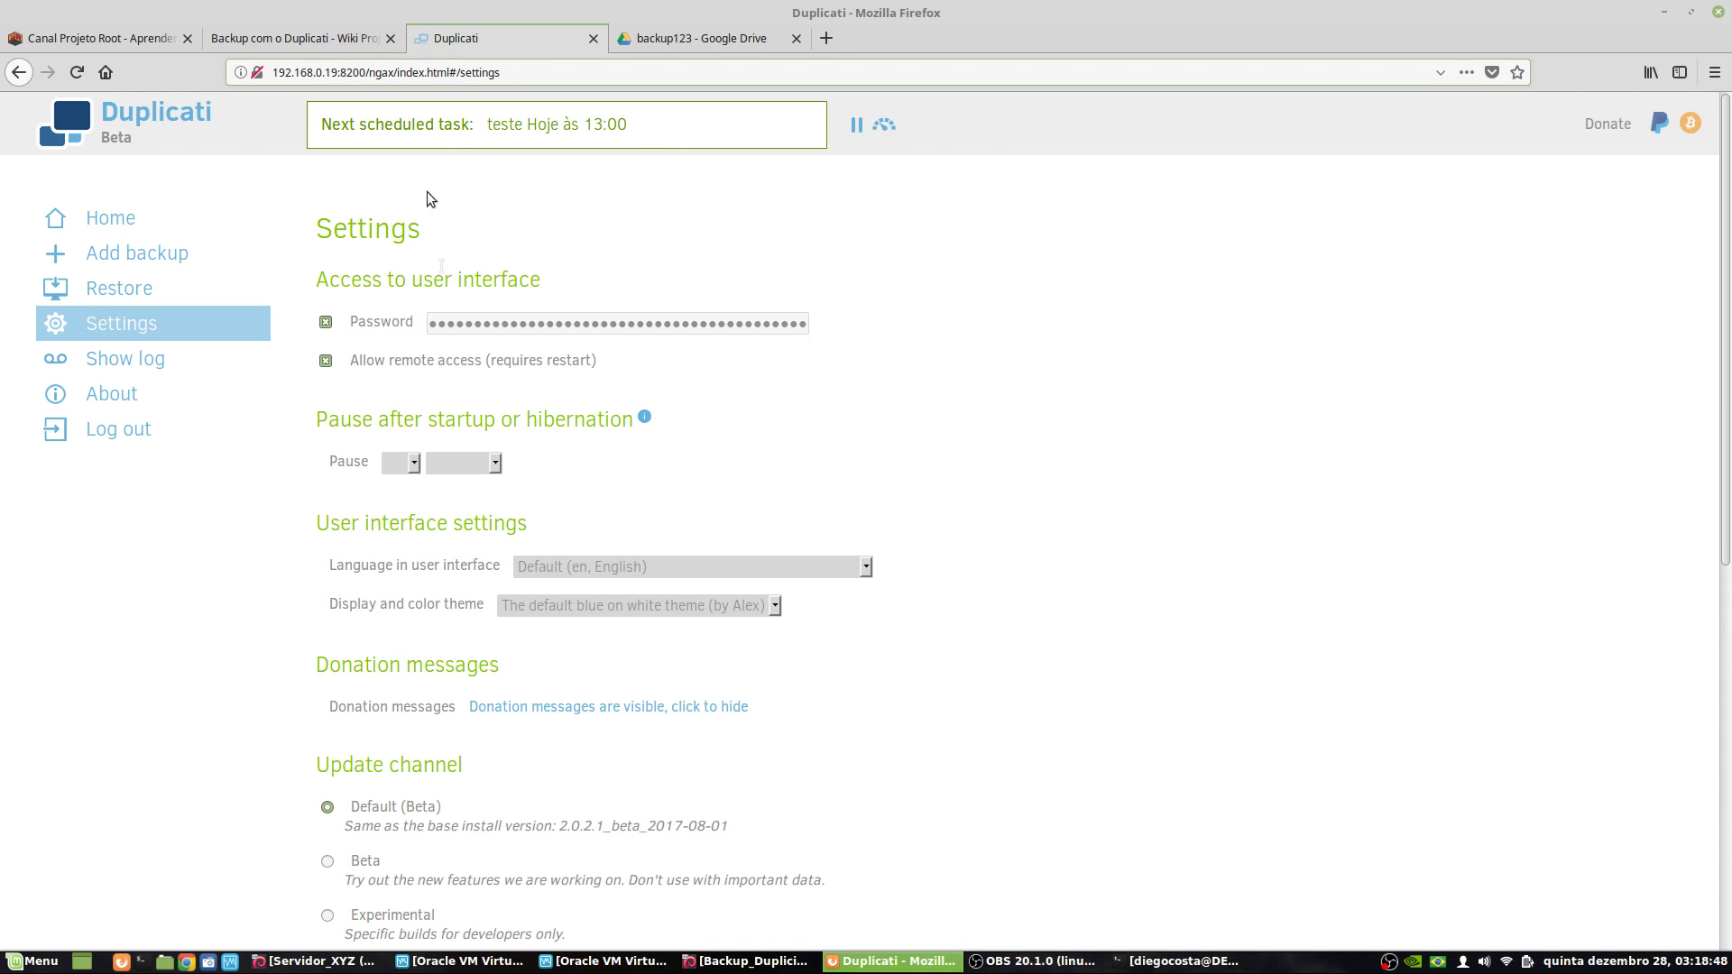
double_click(479, 322)
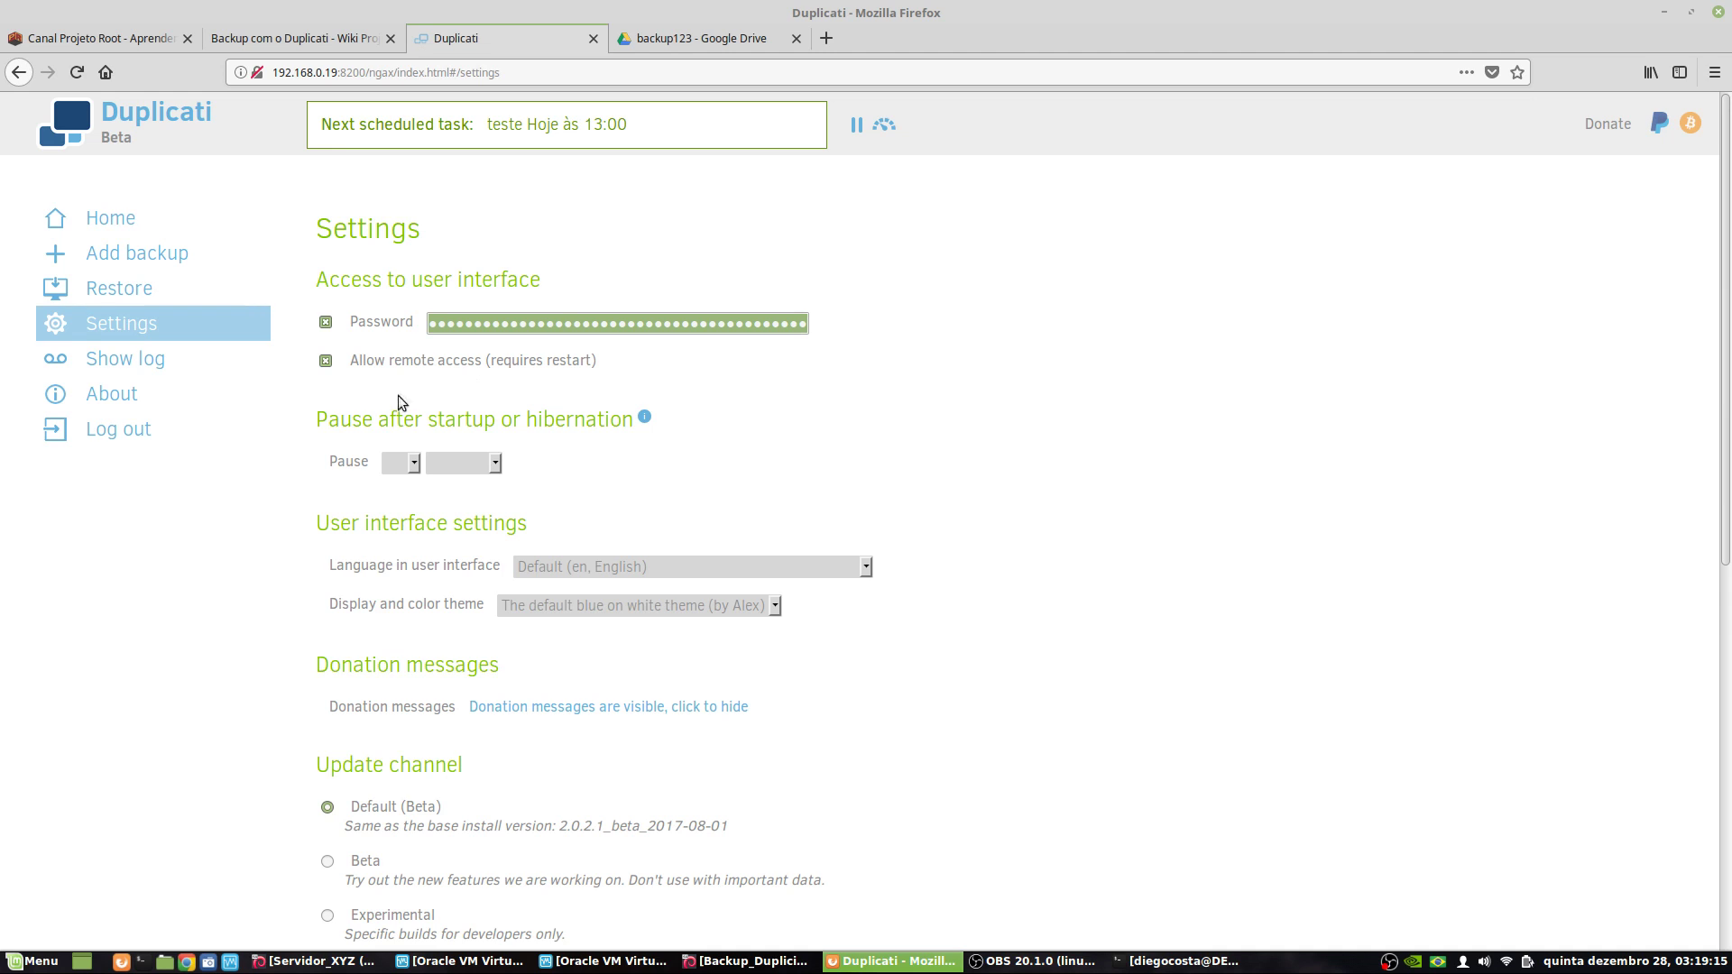
left_click(327, 362)
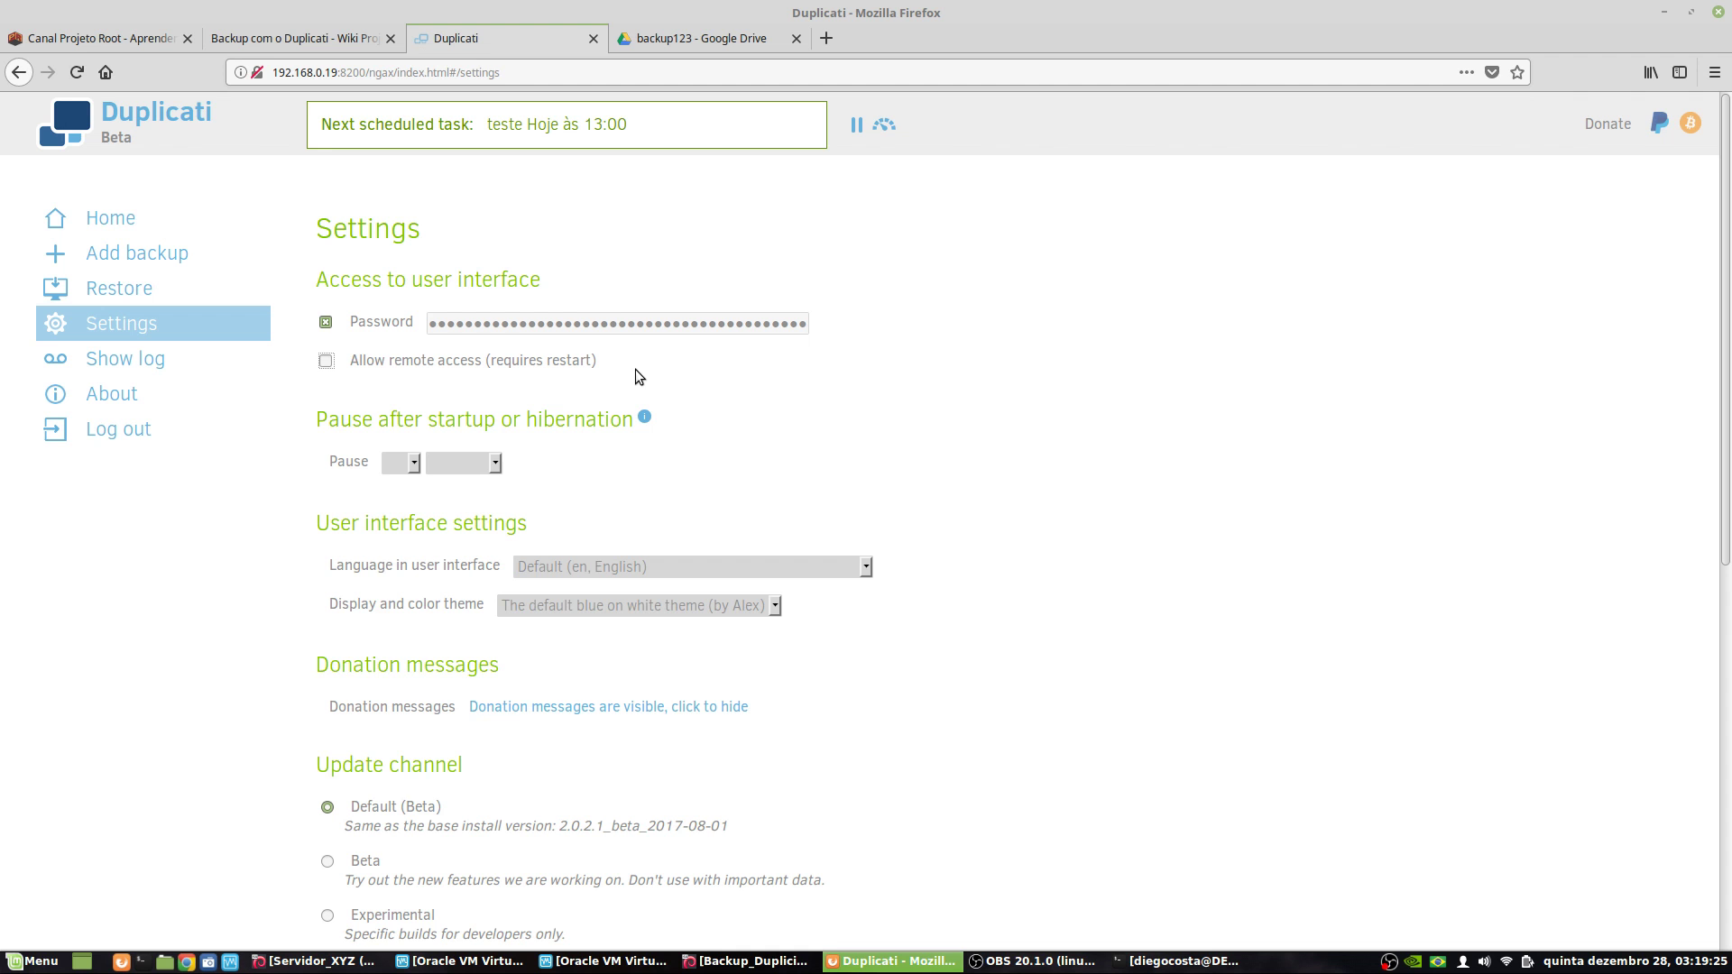
scroll(722, 451, "down", 2)
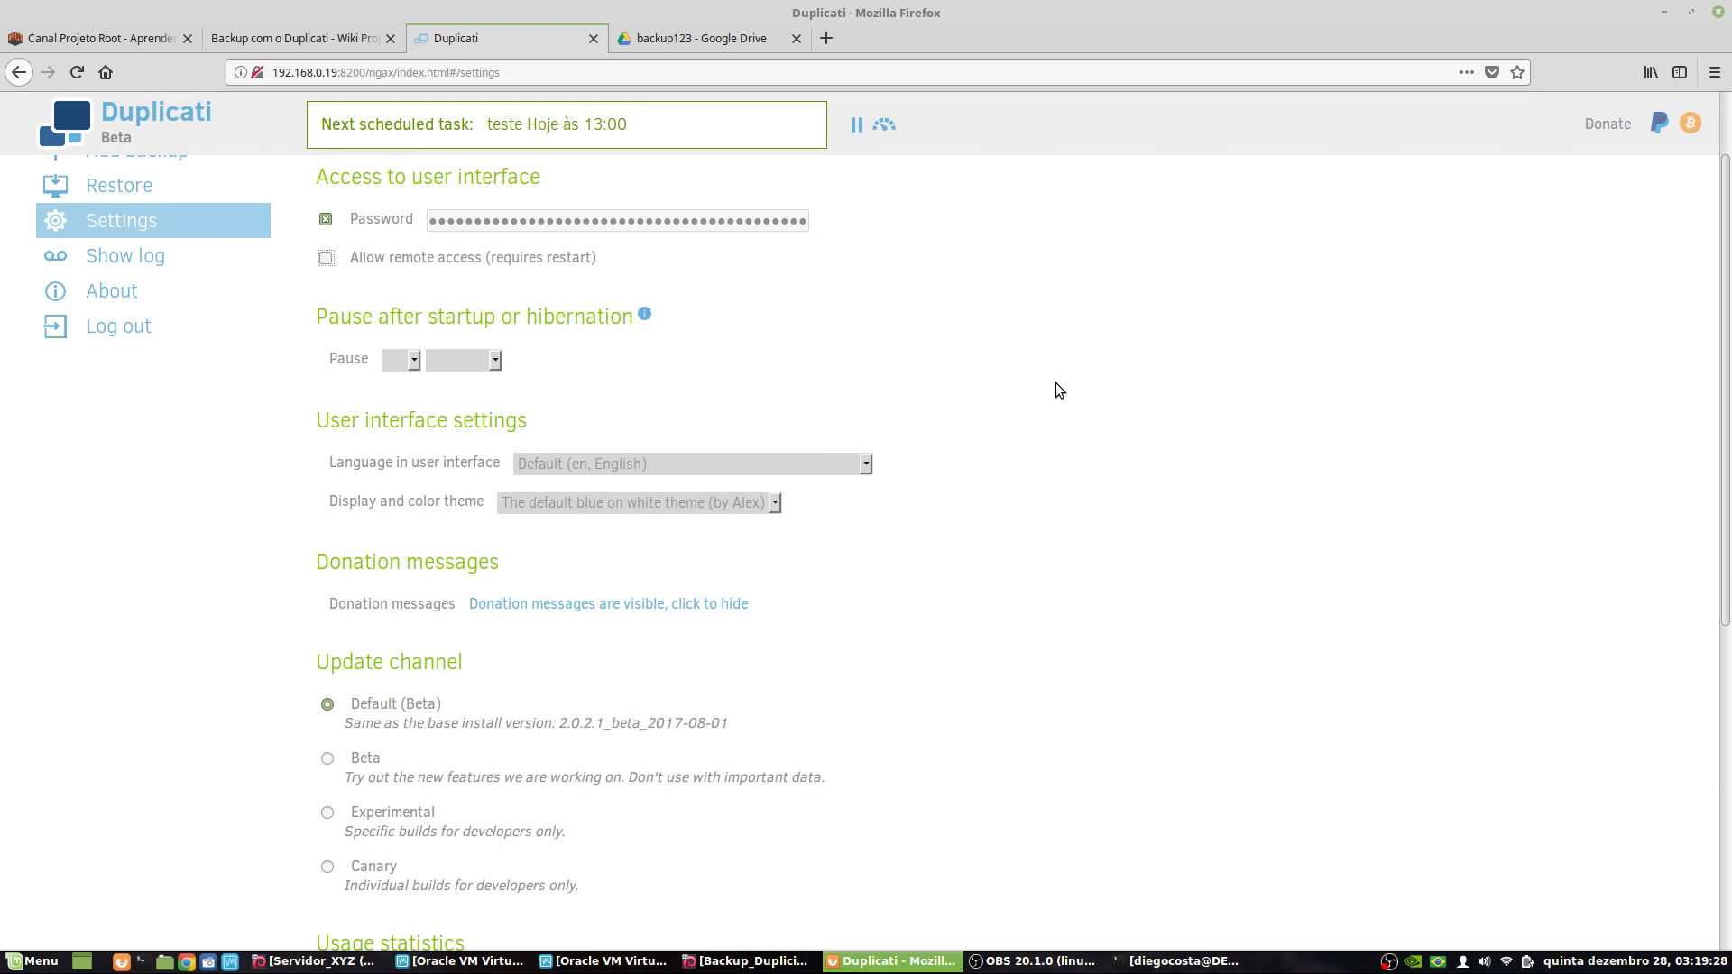
scroll(838, 460, "down", 10)
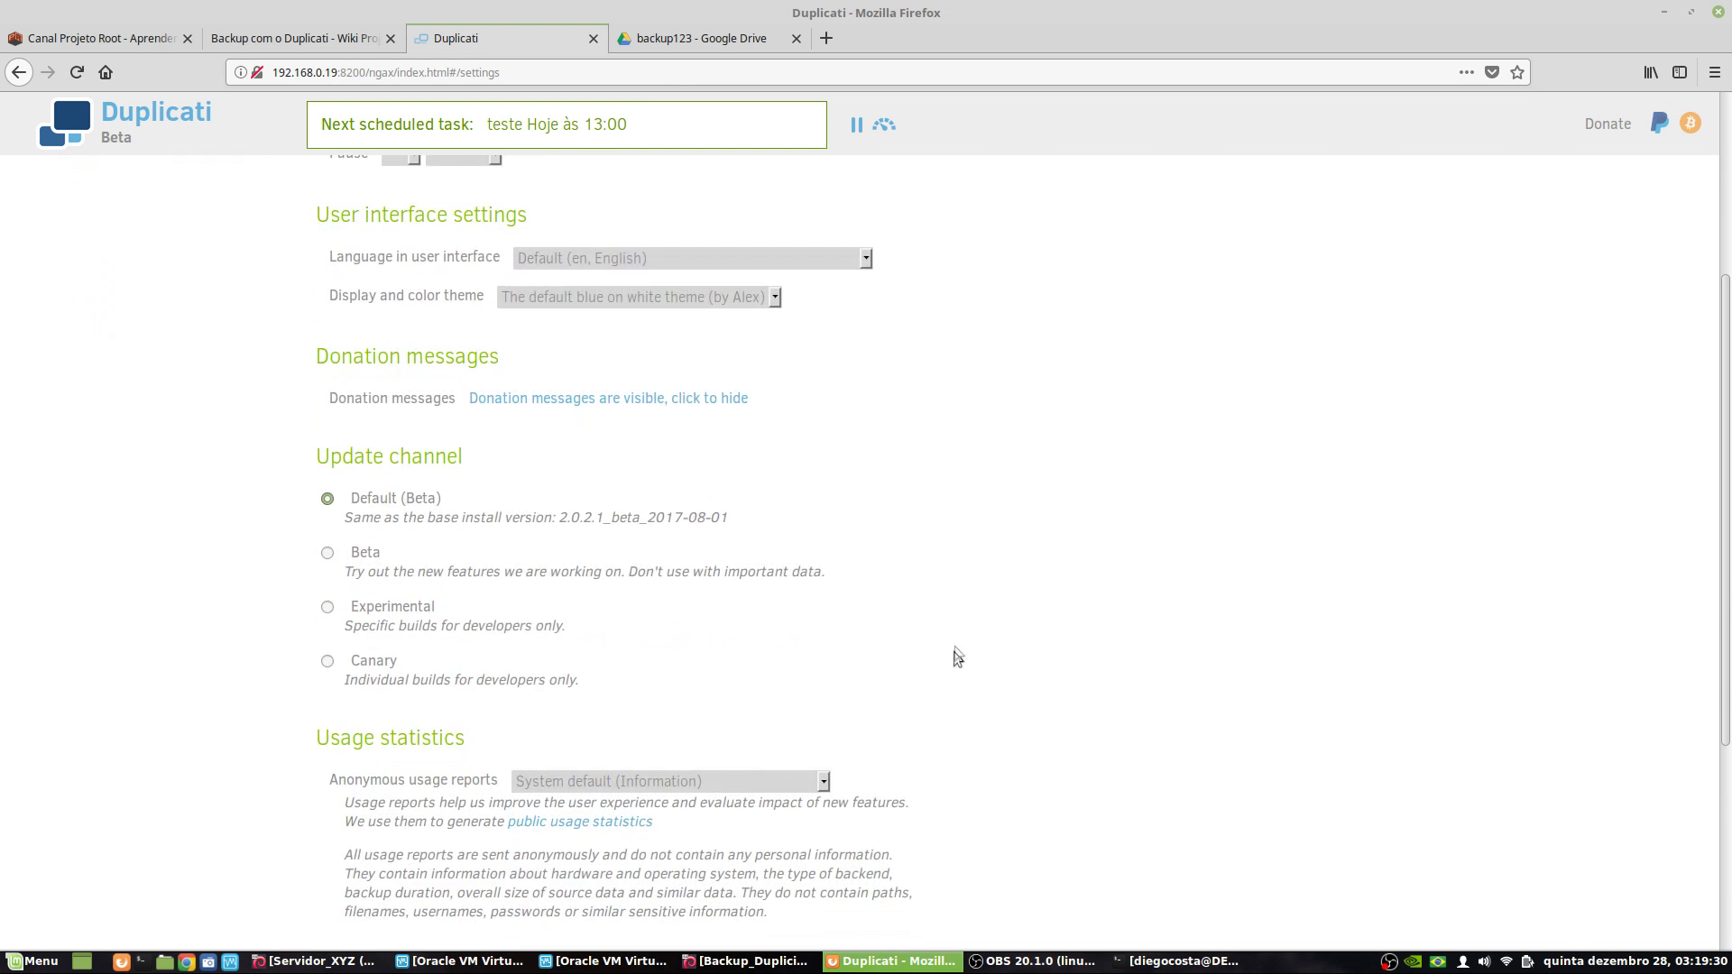
scroll(734, 649, "up", 12)
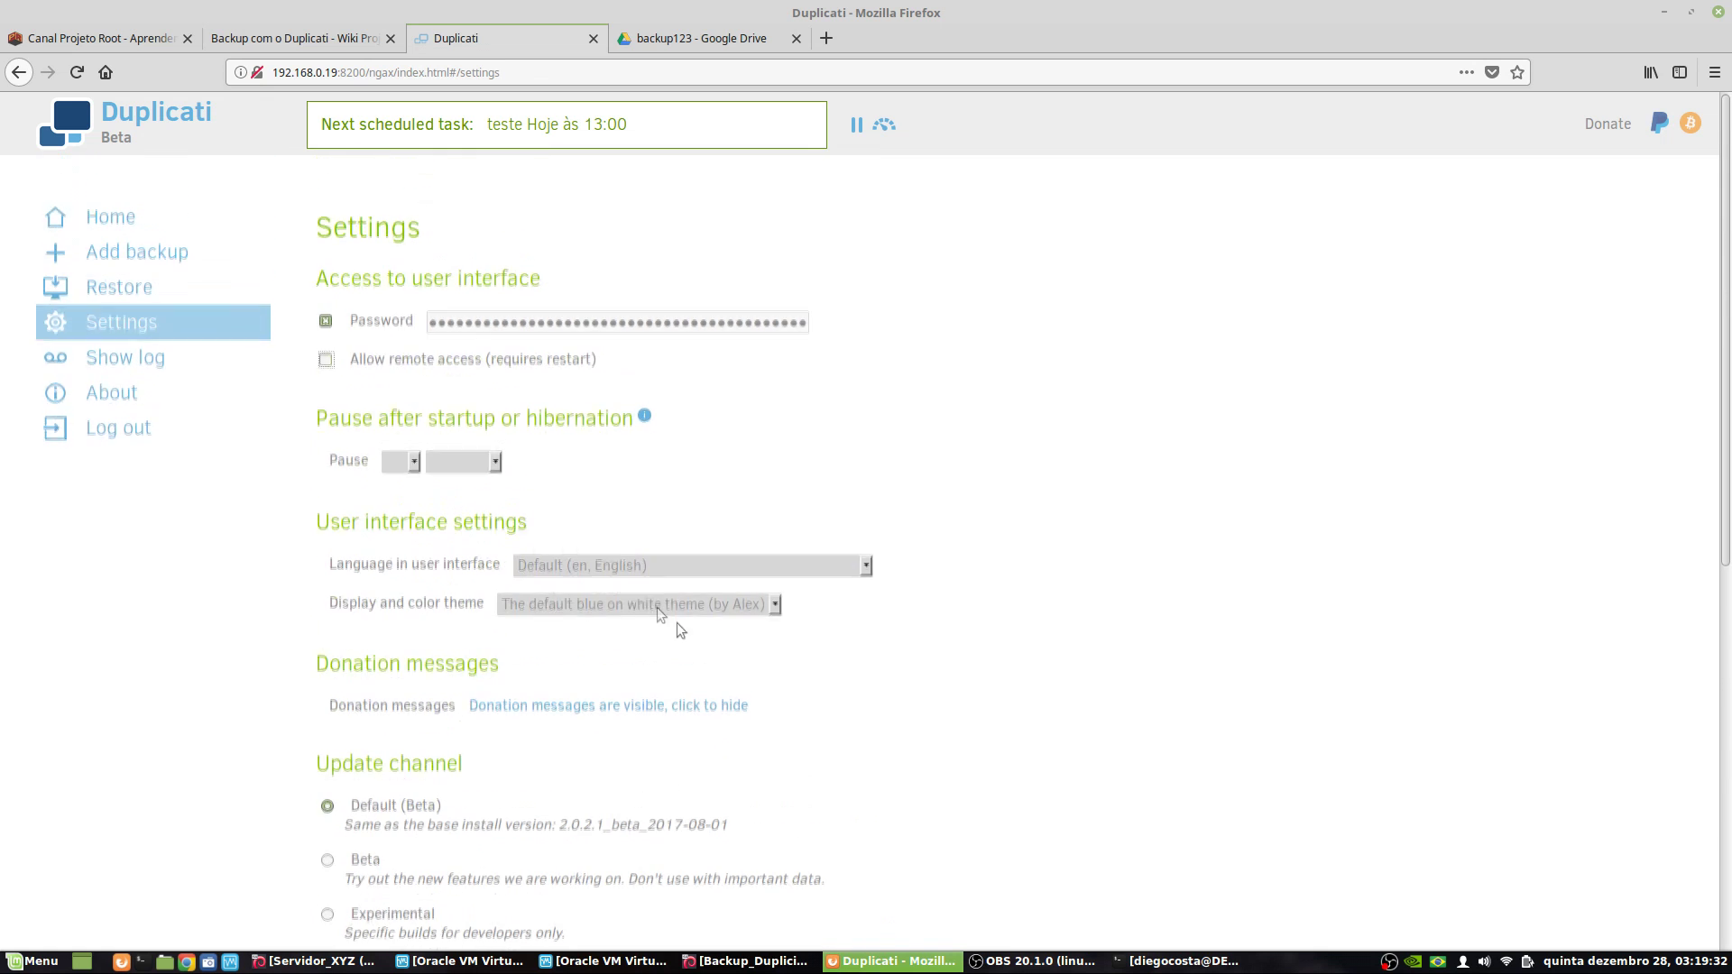
- Return to the Home page showing teste's last run at 03:14 and next run at 13:00
left_click(144, 217)
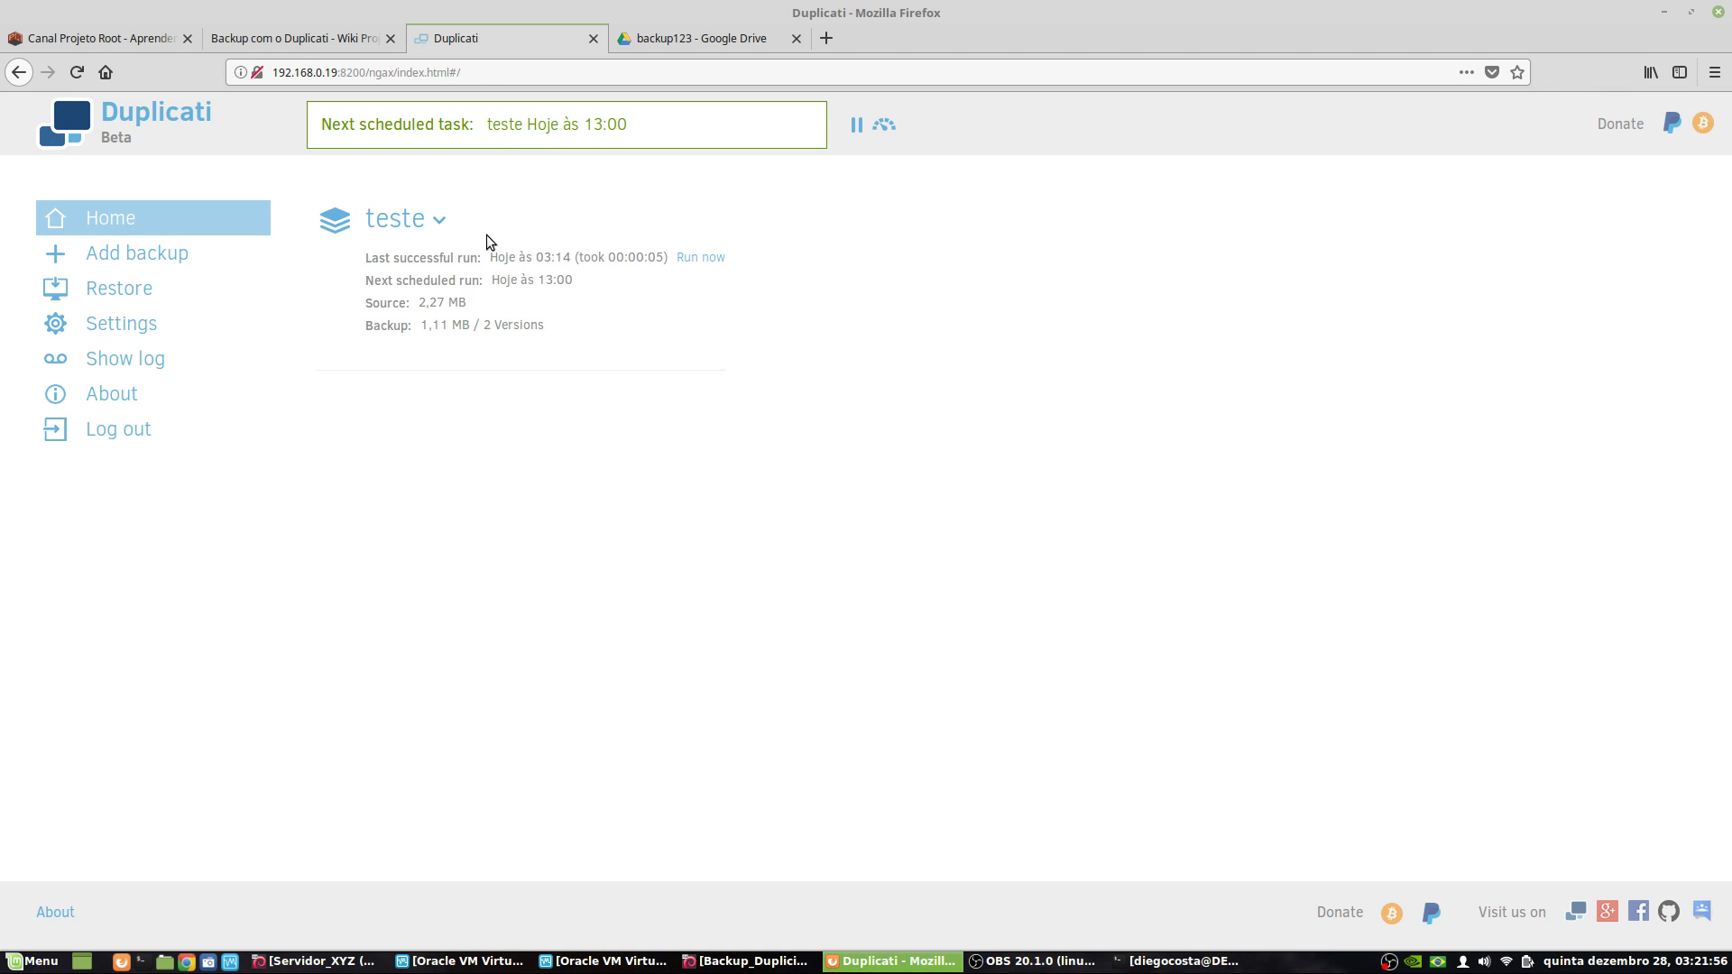
- Switch to the 'Backup com o Duplicati' wiki article and scroll back to its top
left_click(343, 39)
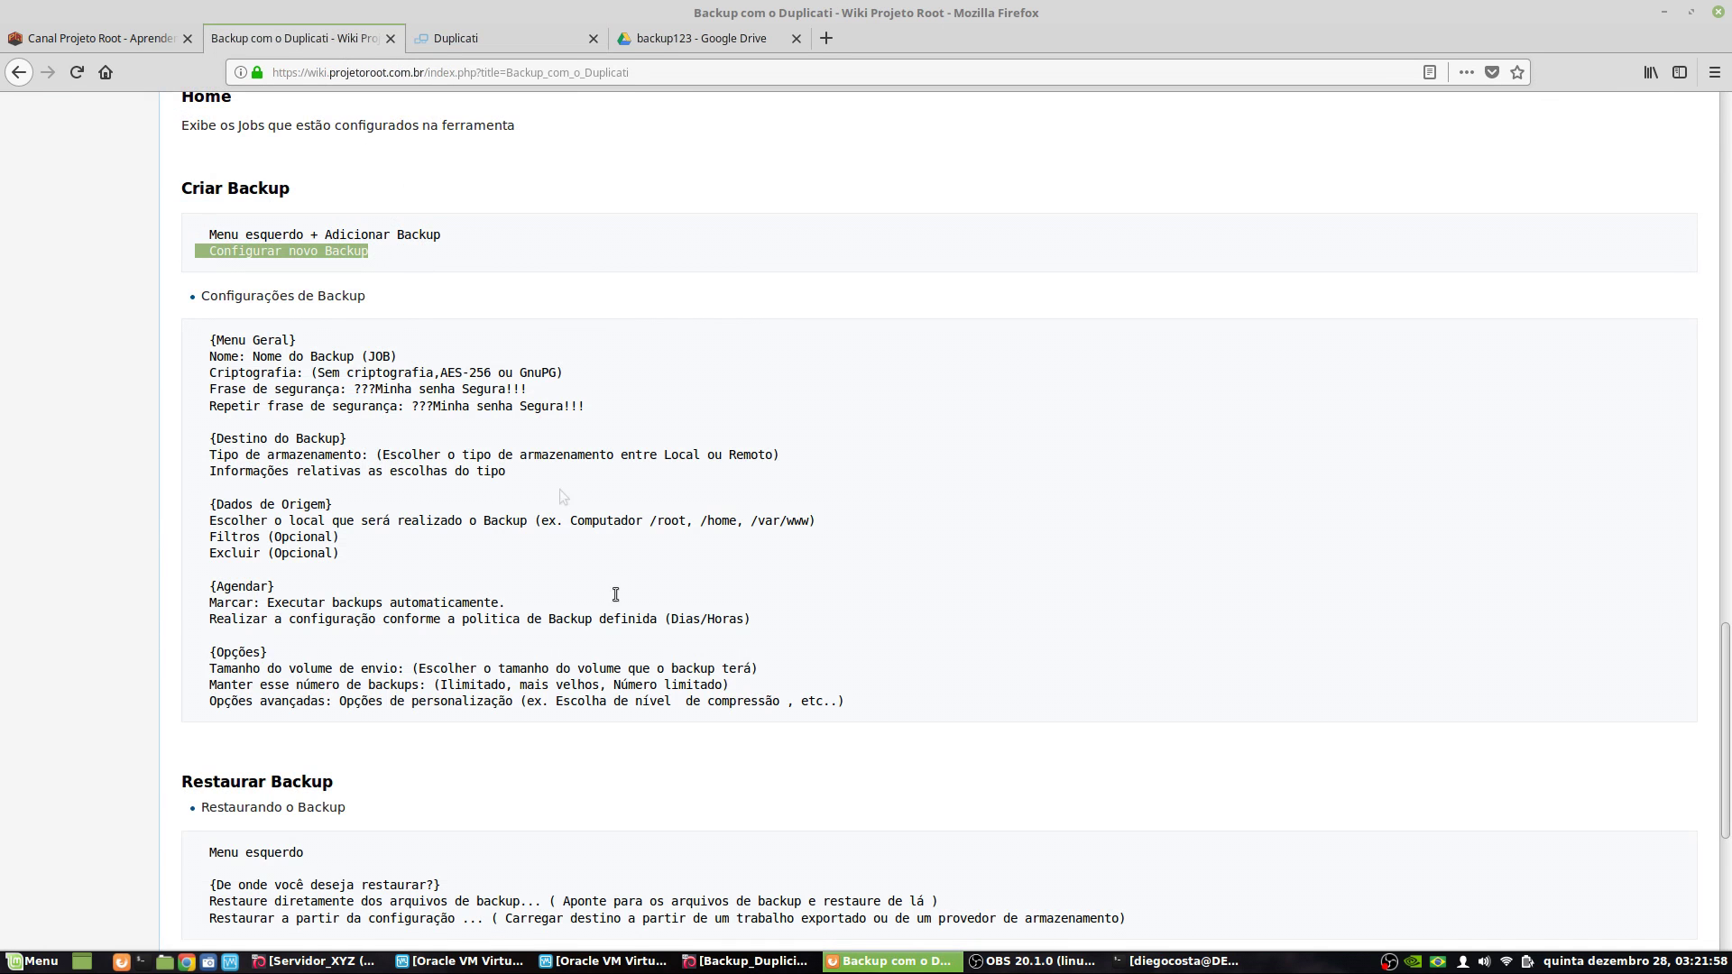
scroll(616, 595, "down", 5)
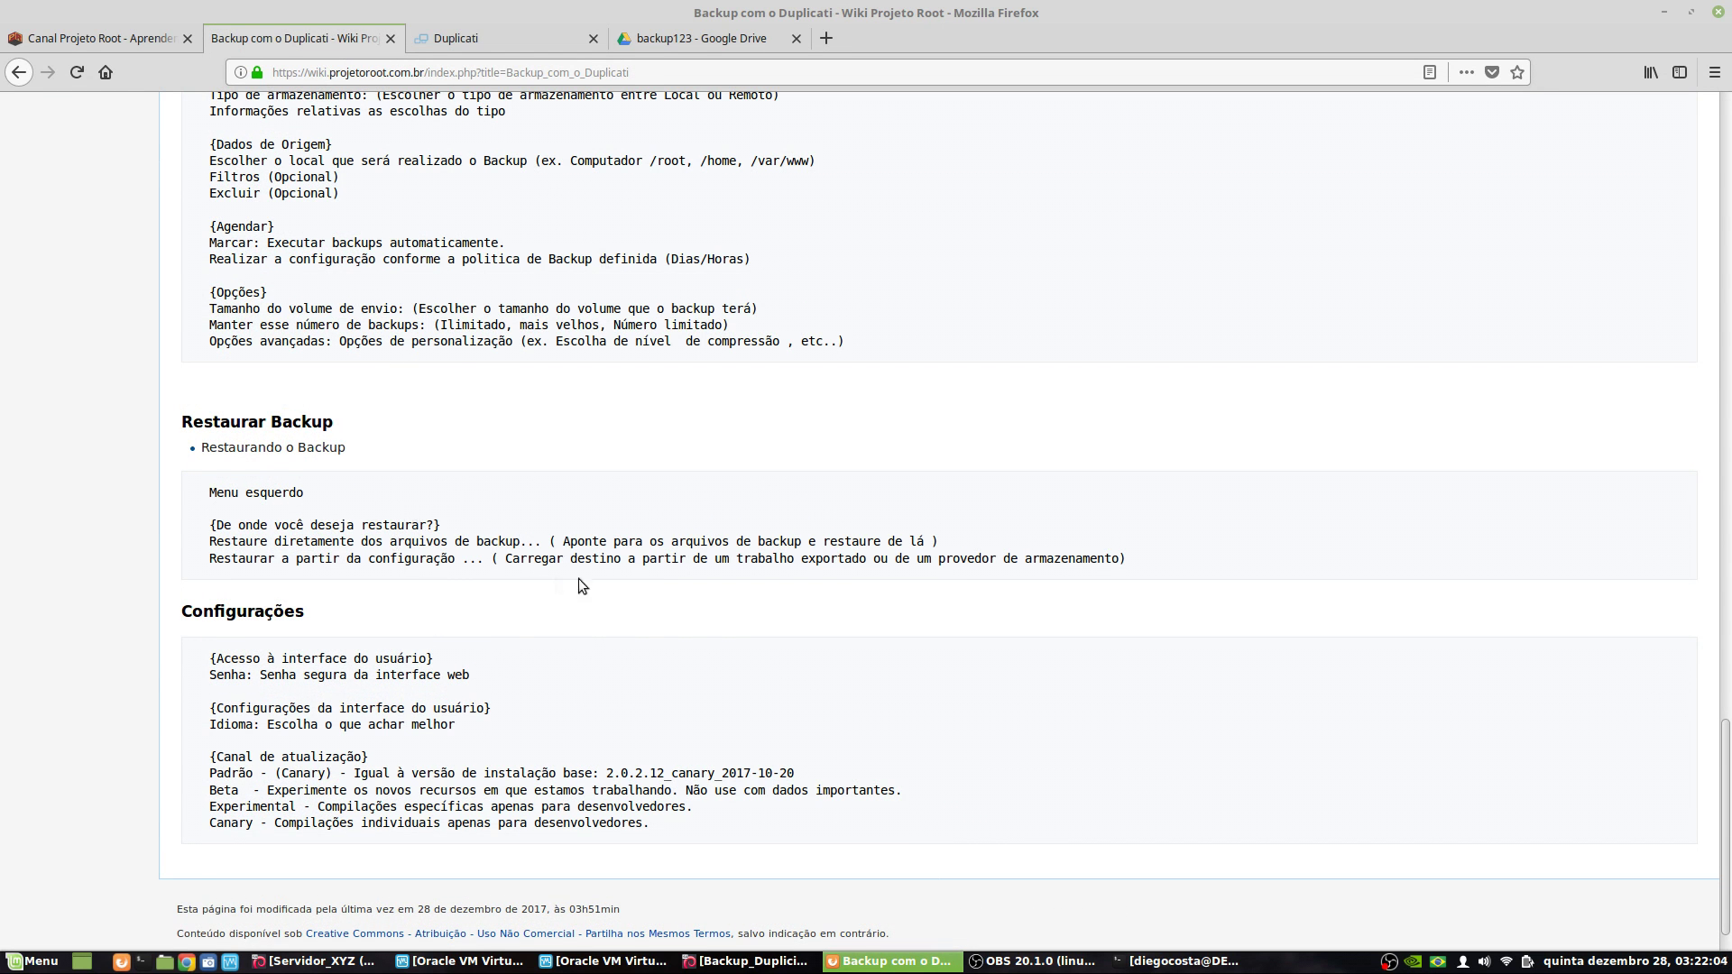
scroll(577, 587, "up", 15)
scroll(626, 604, "up", 15)
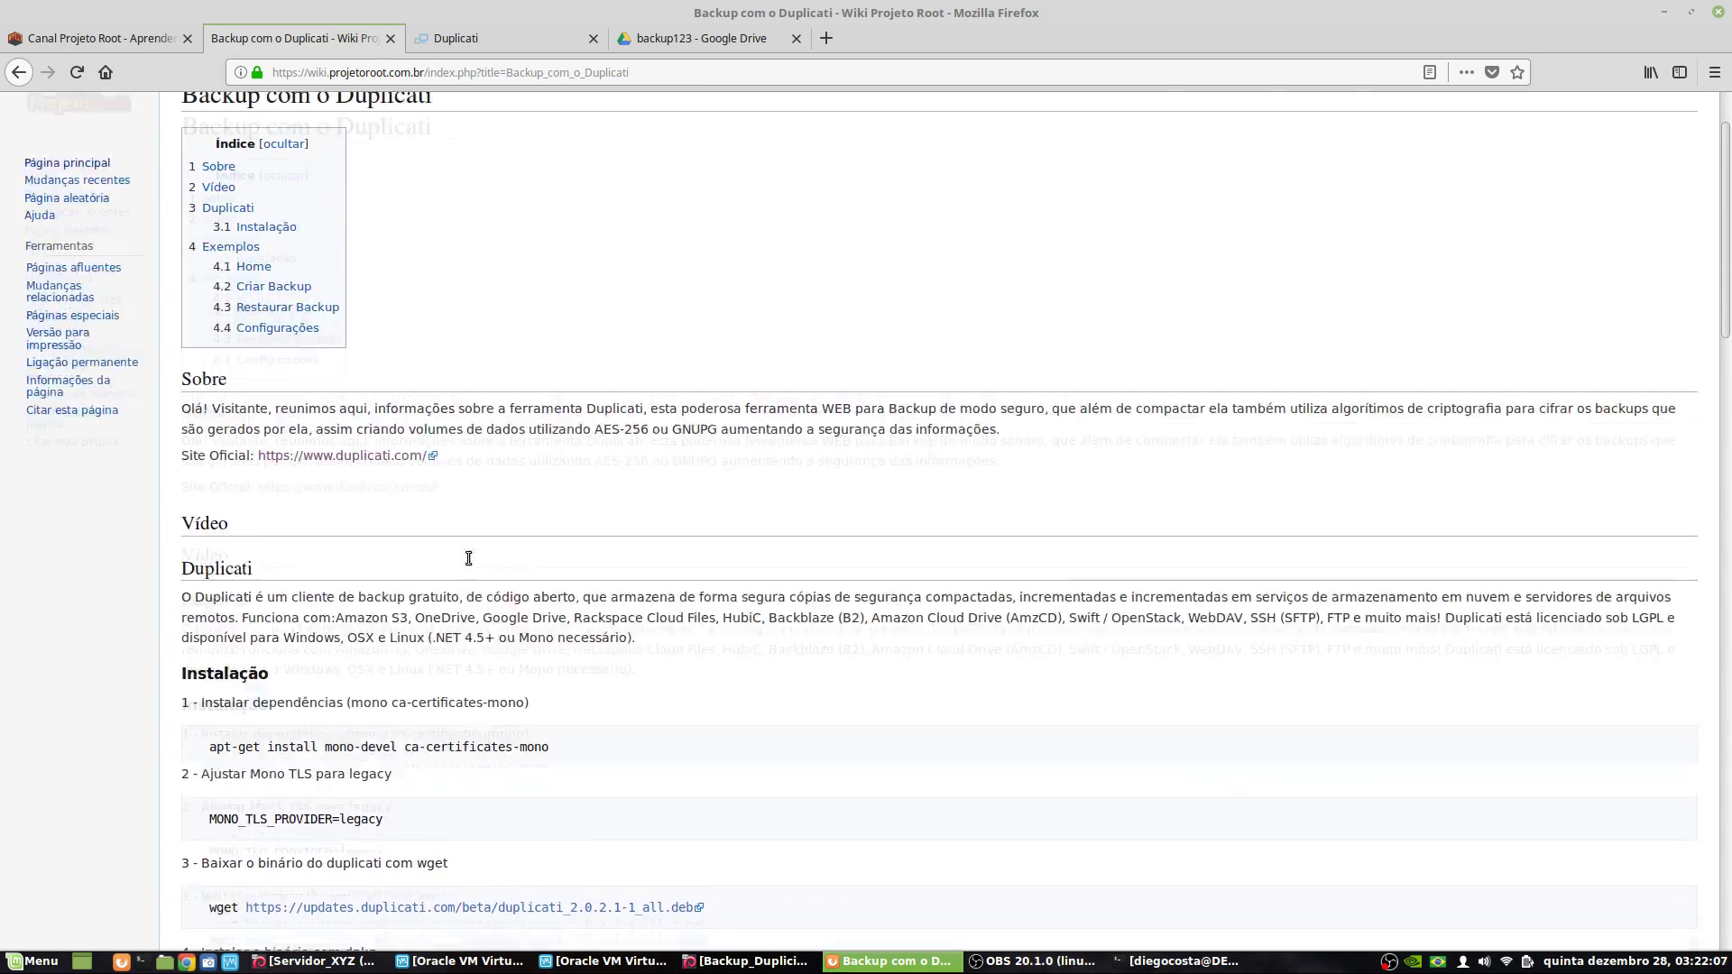
scroll(468, 559, "up", 2)
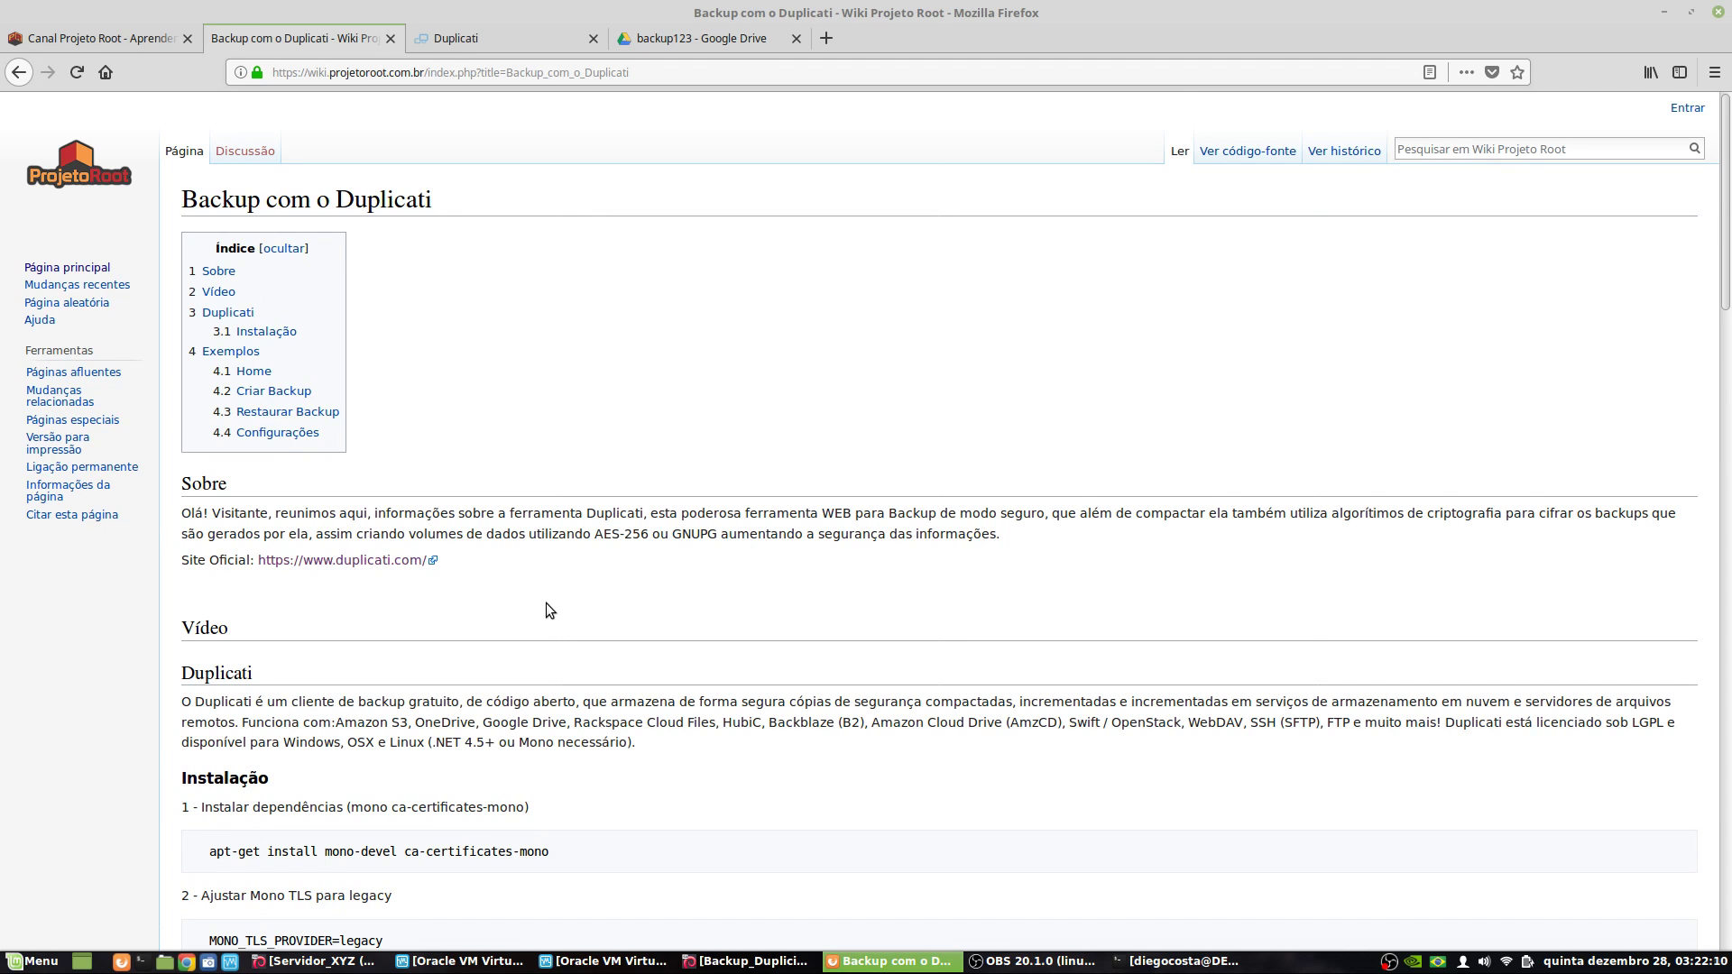